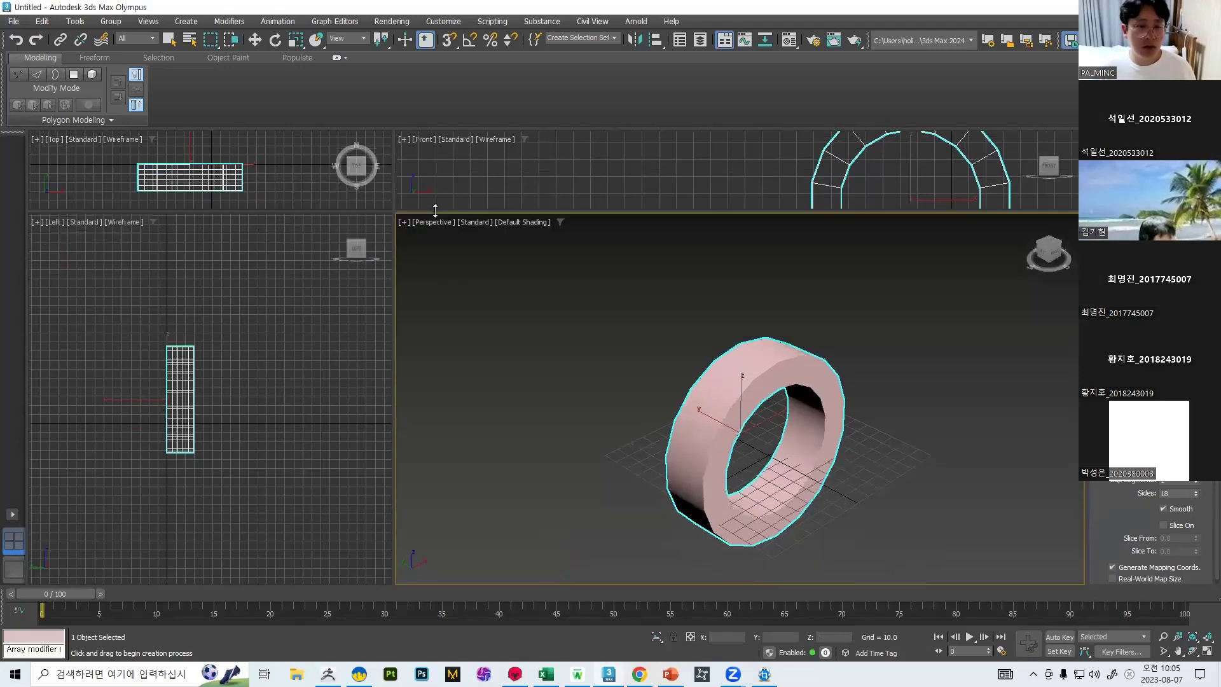
Resize the four viewports by shifting the dividers between them.
drag(394, 336, 278, 353)
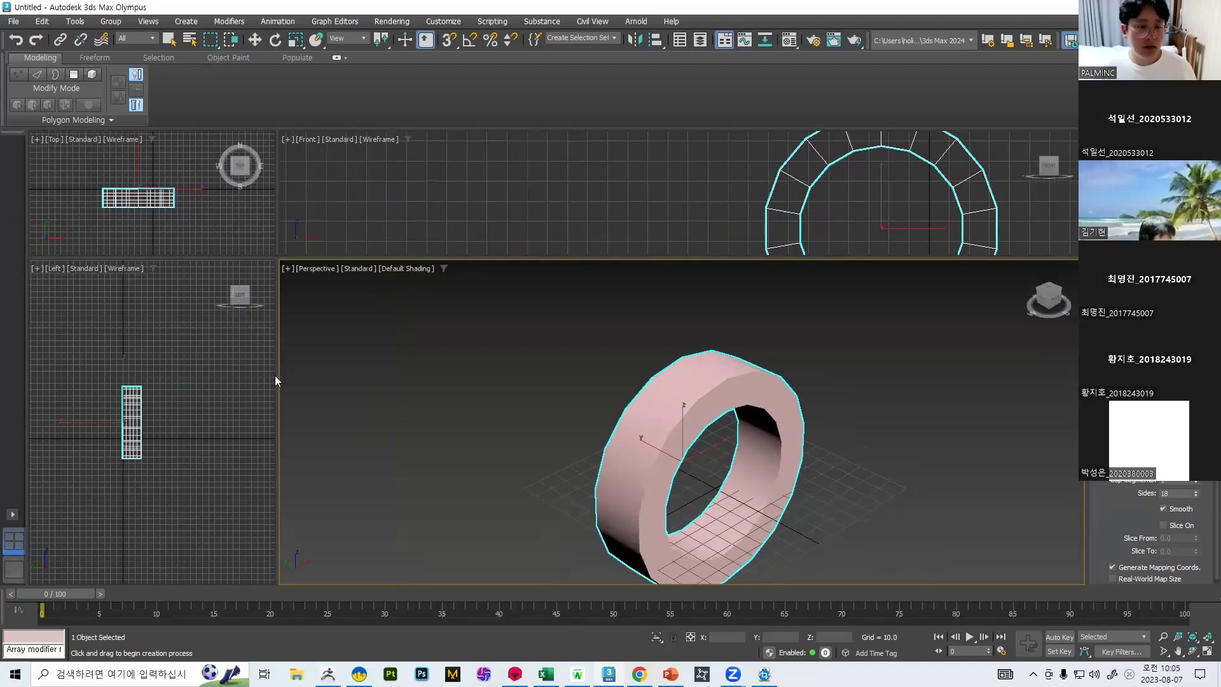
drag(276, 394, 419, 414)
drag(558, 205, 559, 205)
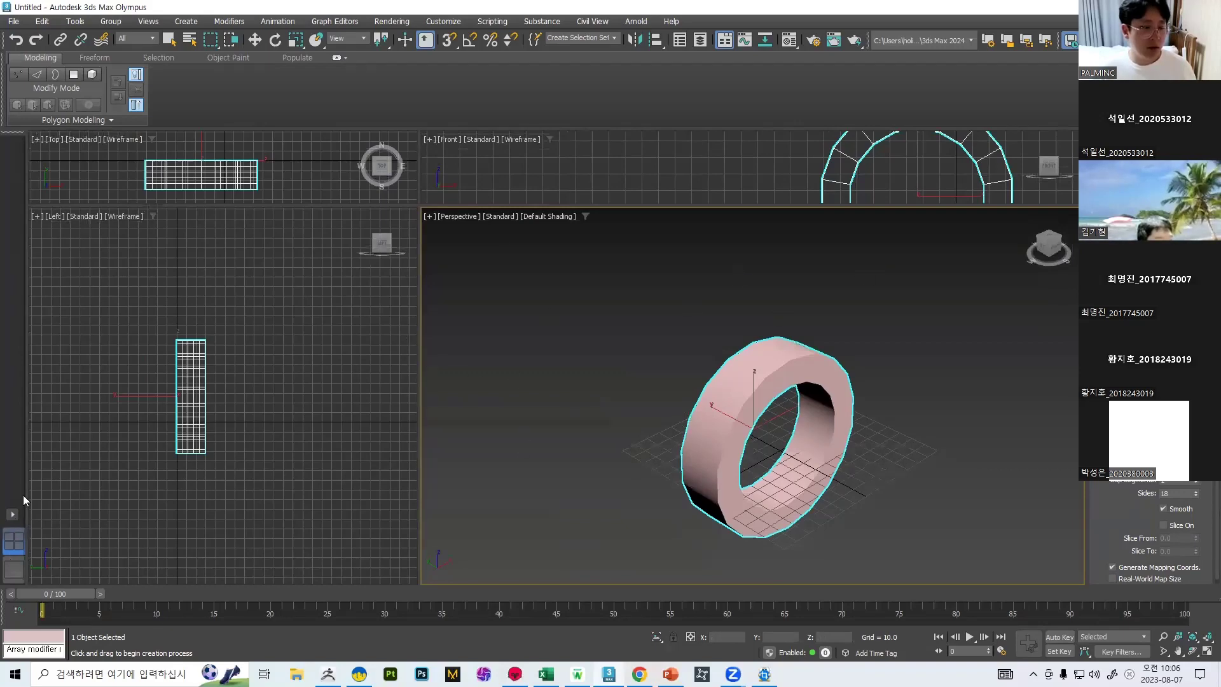
Try the viewport layouts with three and two stacked views beside a large one, ending with the single-viewport layout.
click(12, 514)
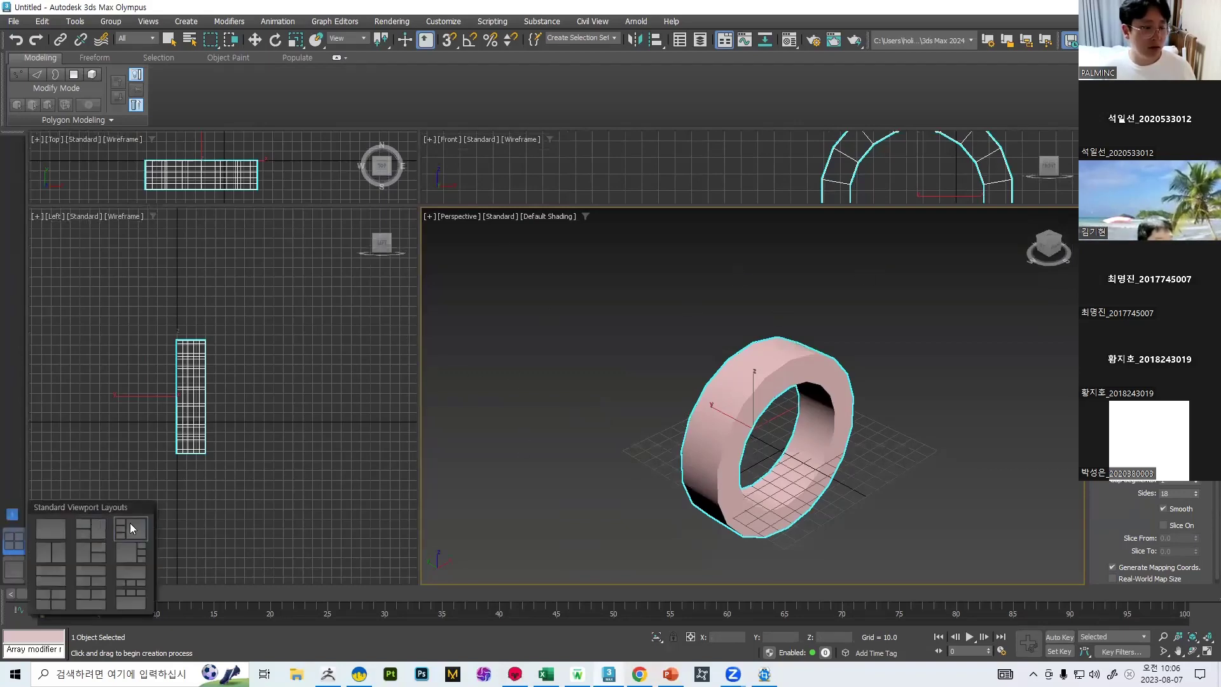
click(132, 526)
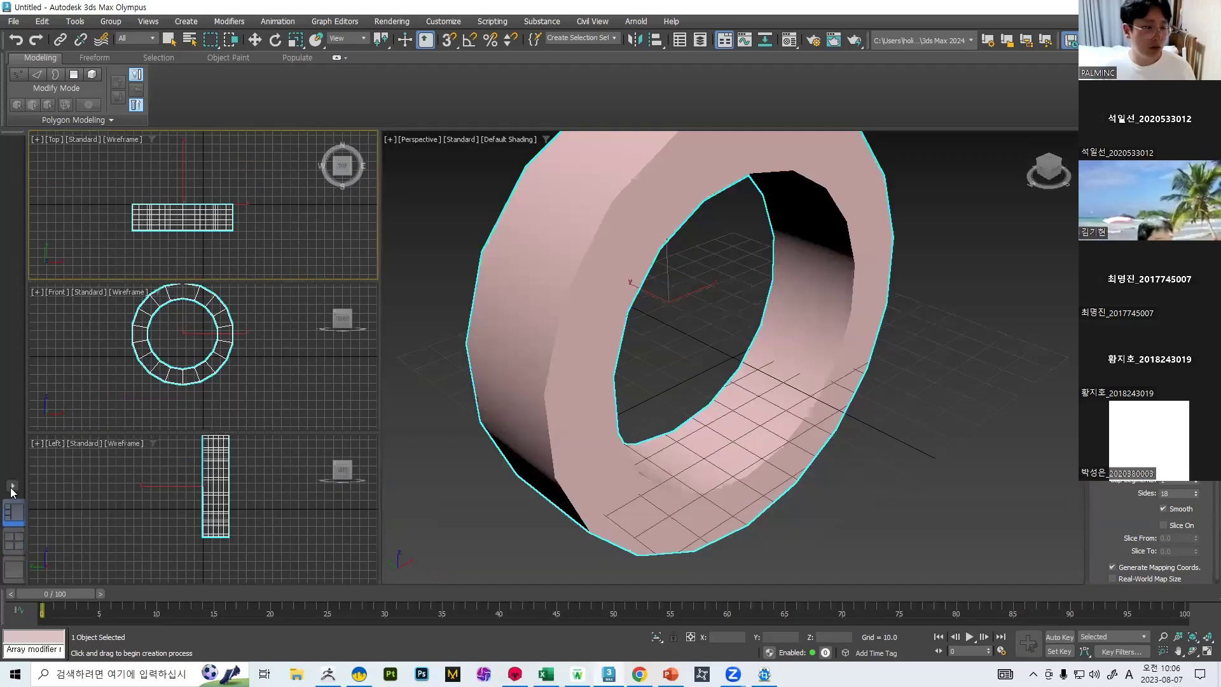
click(12, 487)
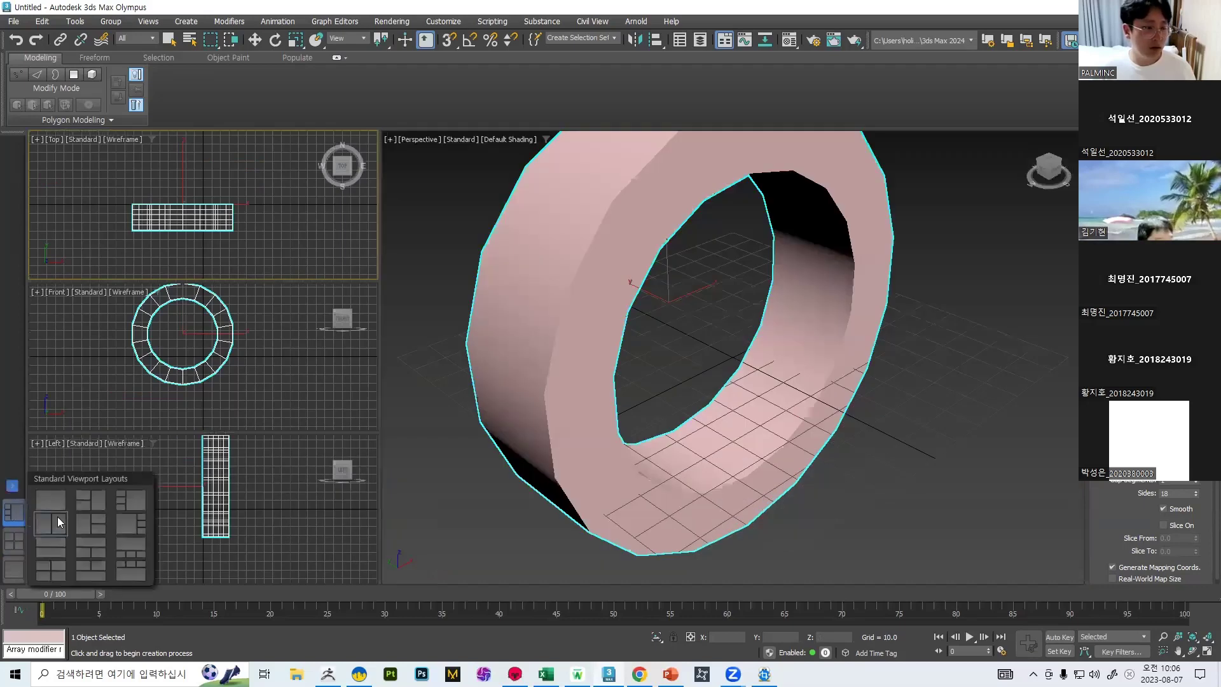
click(98, 502)
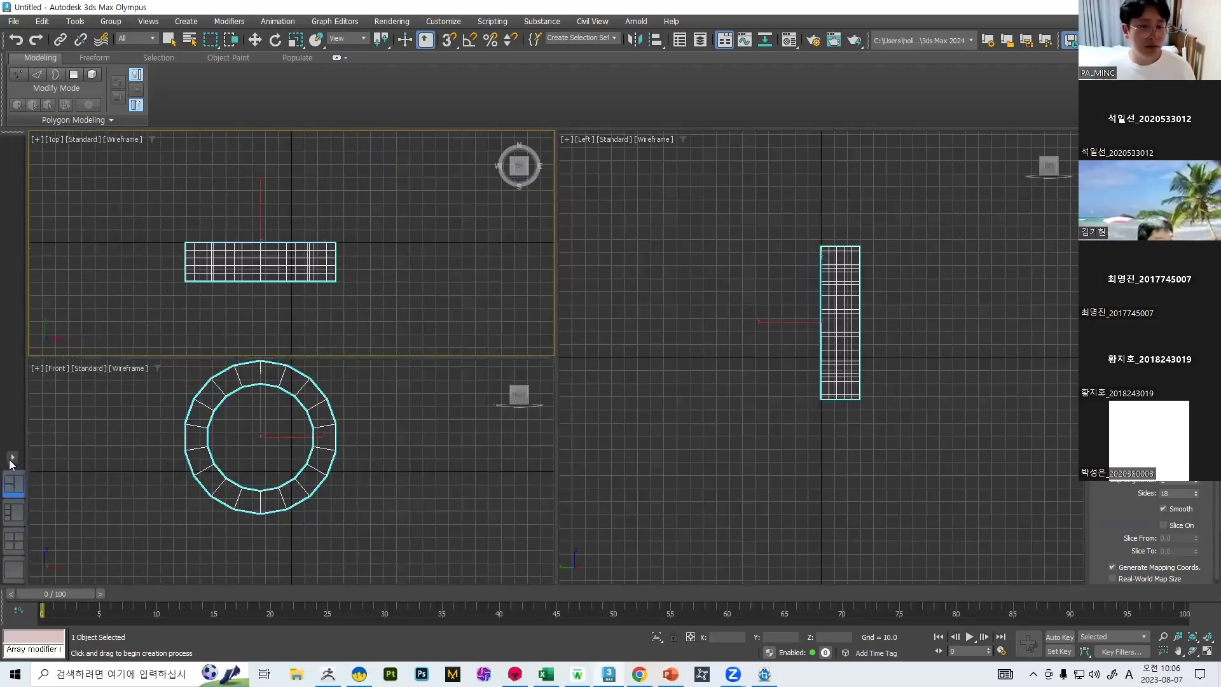
click(12, 458)
click(58, 466)
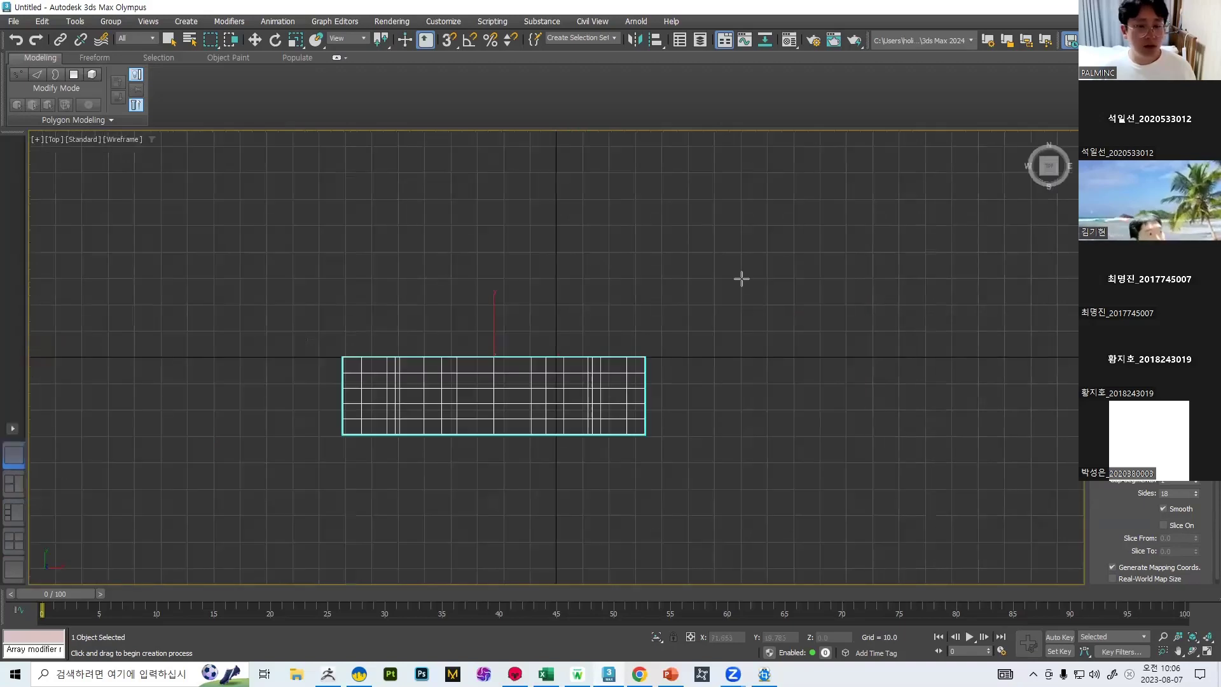
Alternate the single viewport between Top and Front views, finishing with the ring centred in Front view.
middle_drag(354, 283, 506, 264)
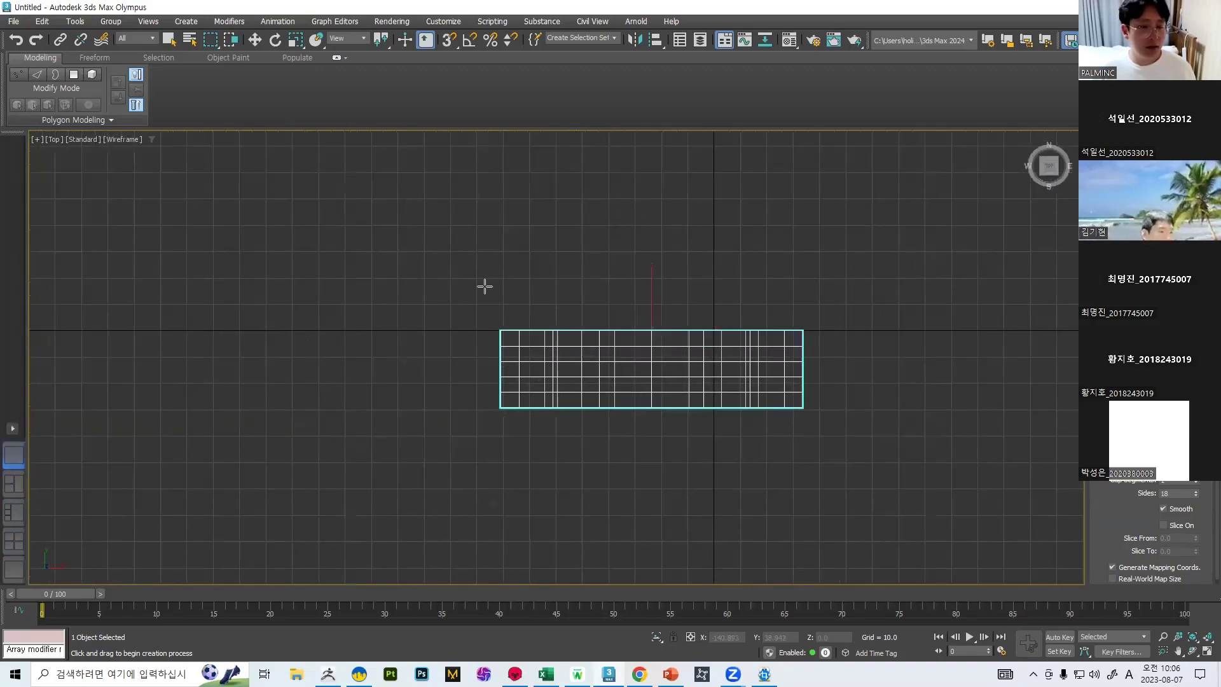
middle_drag(674, 268, 539, 253)
key(f)
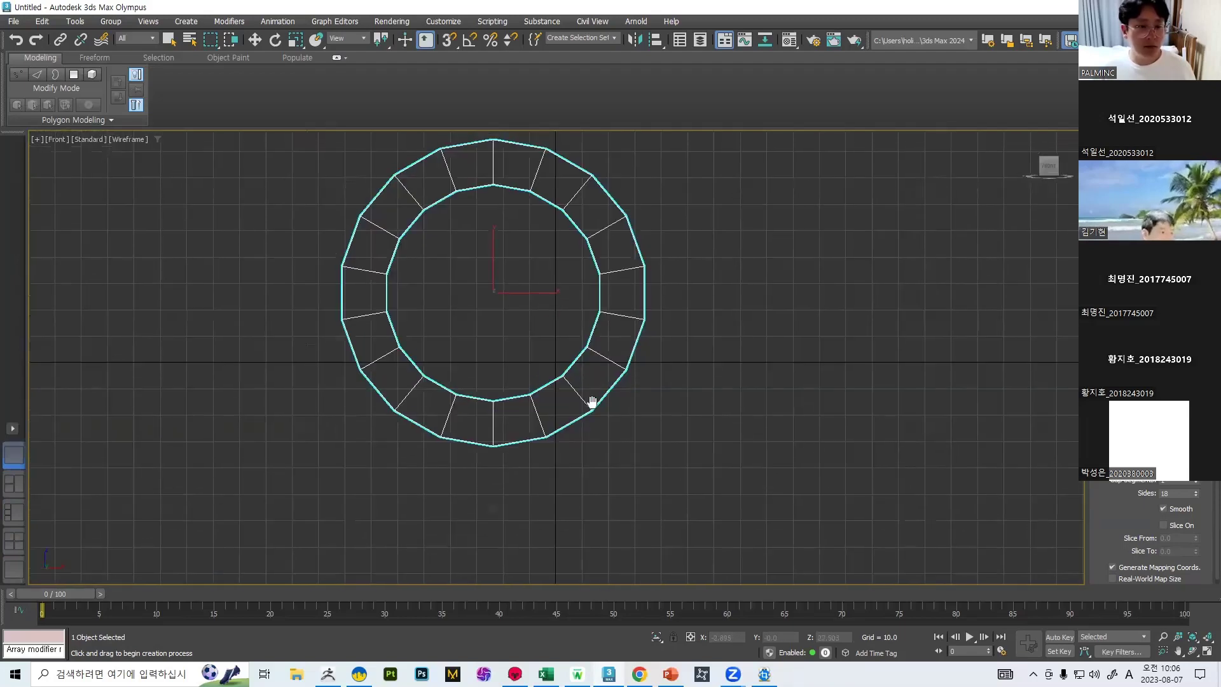
key(t)
key(f)
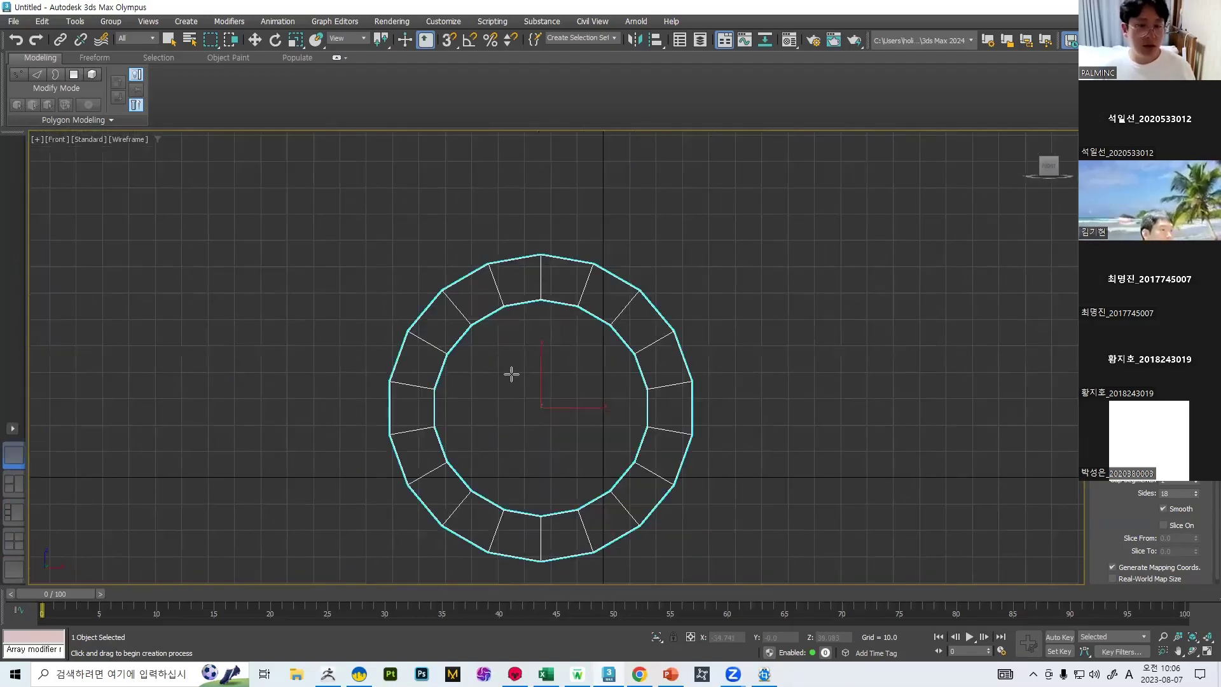
middle_drag(451, 325, 498, 338)
middle_drag(539, 278, 512, 227)
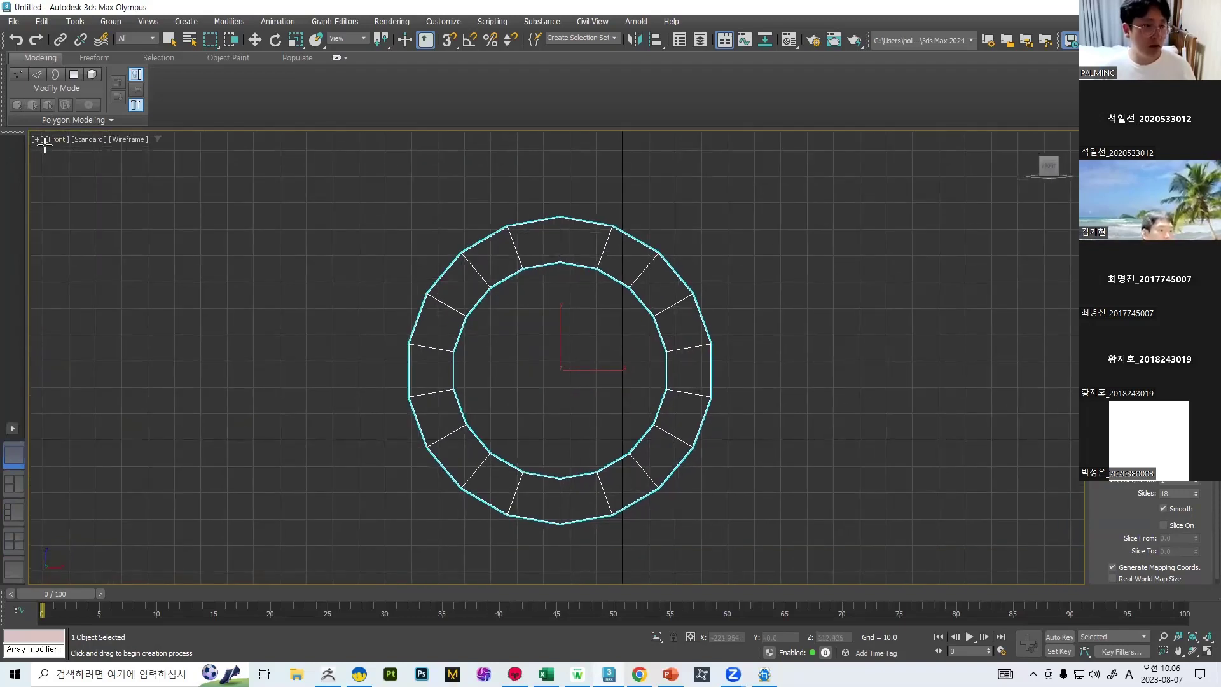
middle_drag(463, 353, 461, 371)
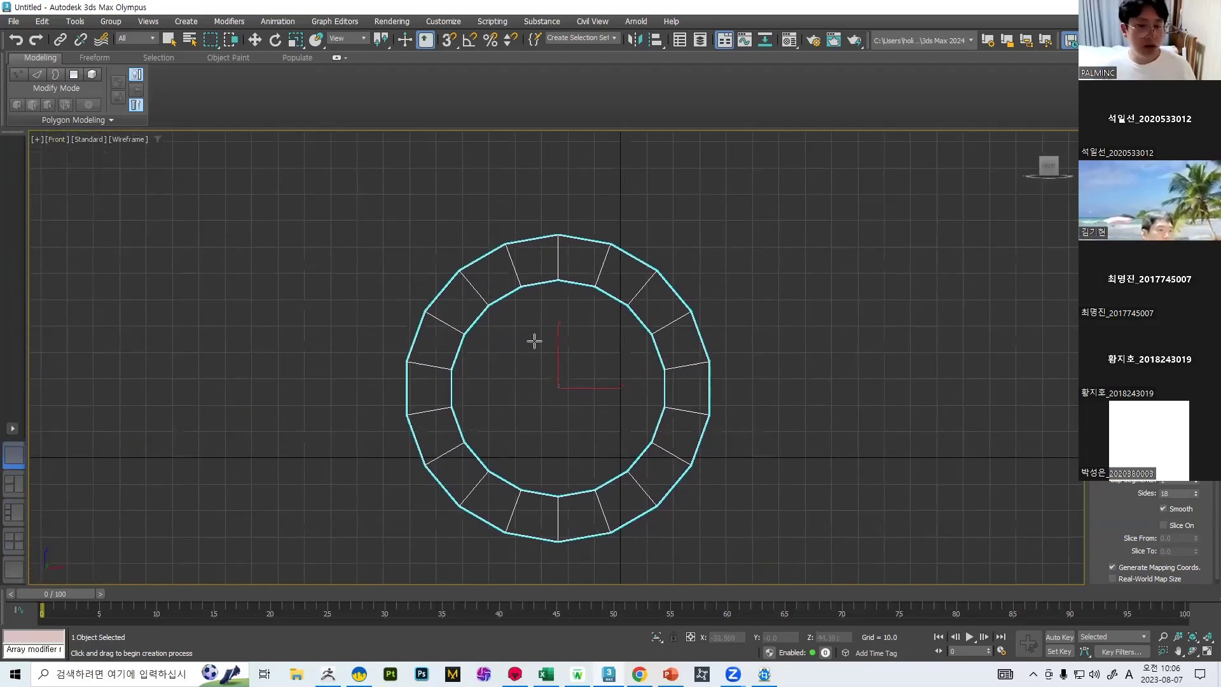
View the ring from the Top and from the Left, with the Left view zoomed out.
key(t)
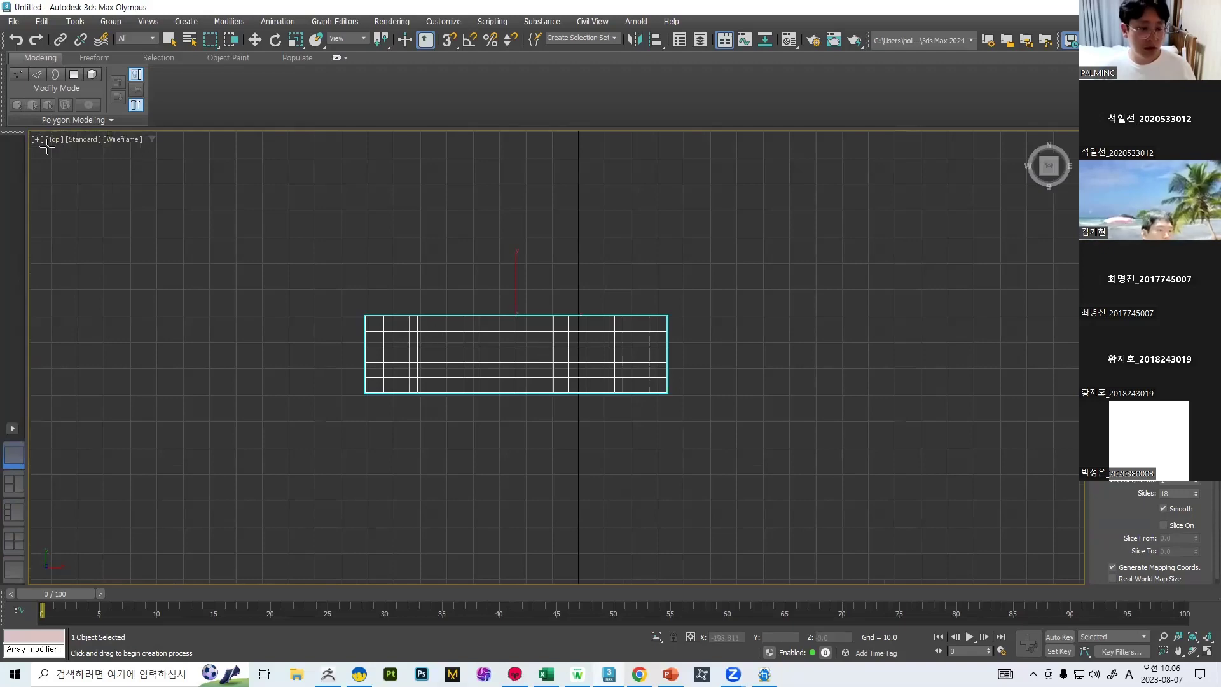
middle_drag(601, 344, 635, 375)
key(l)
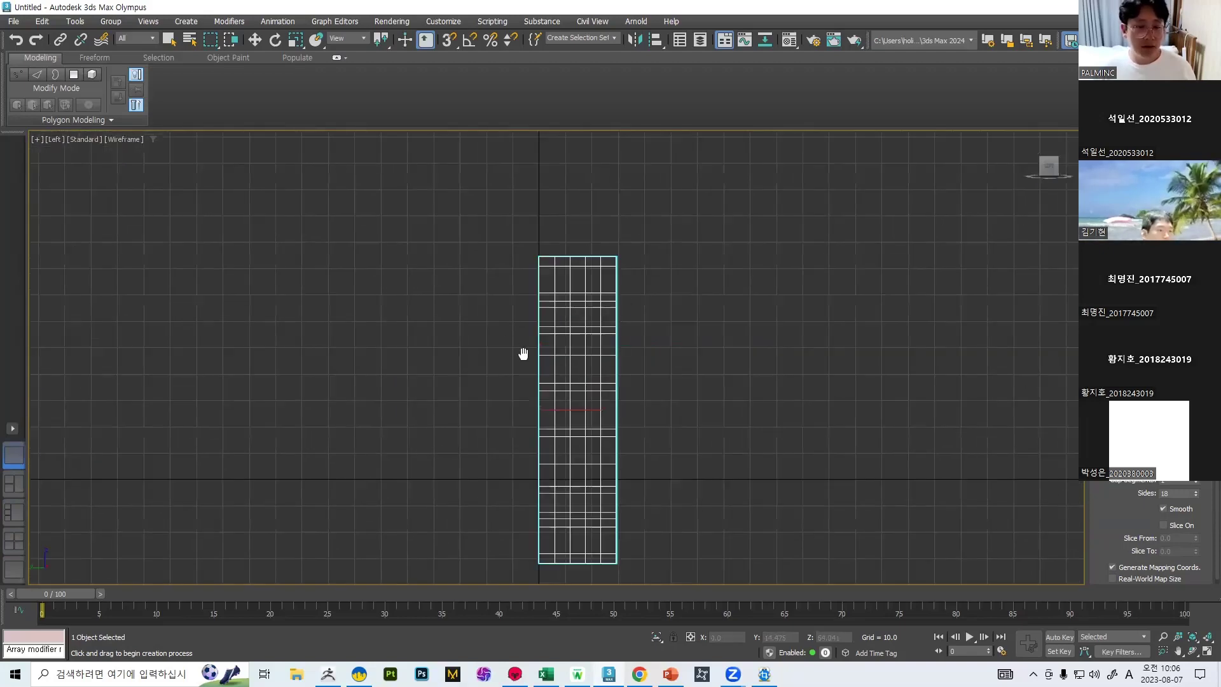
scroll(507, 344, down, 3)
middle_drag(544, 224, 552, 246)
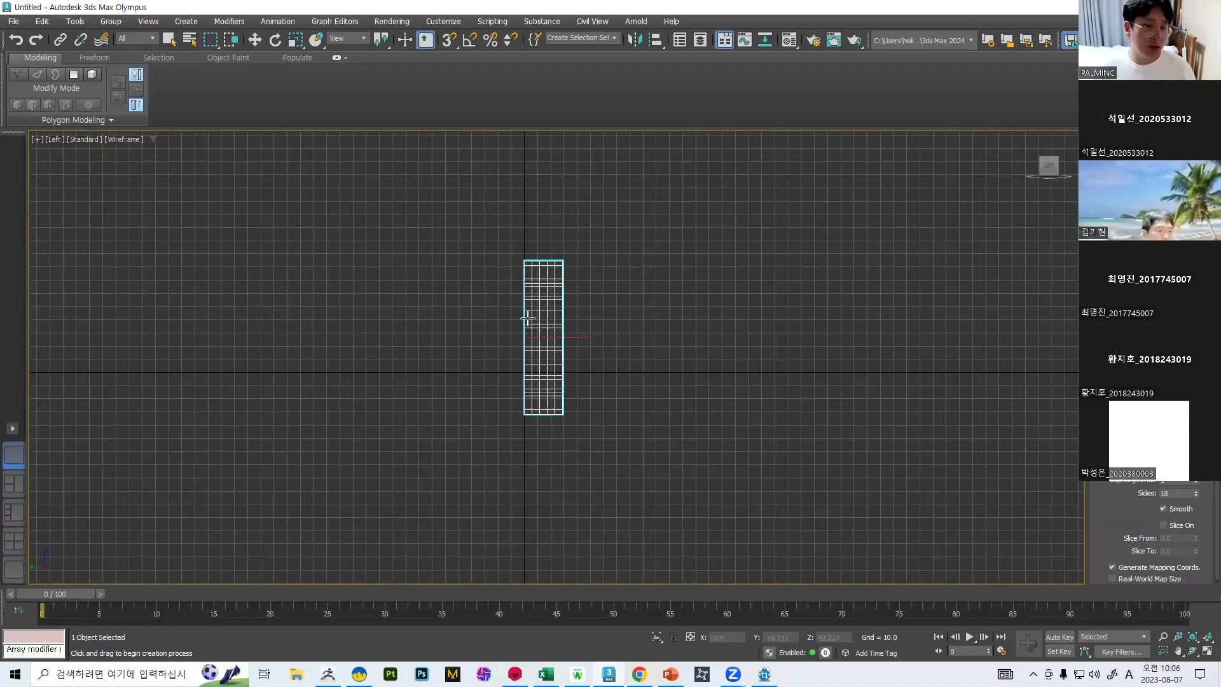
Change the viewport to Perspective and examine the wireframe ring from several angles.
key(p)
alt+middle_drag(639, 283, 732, 354)
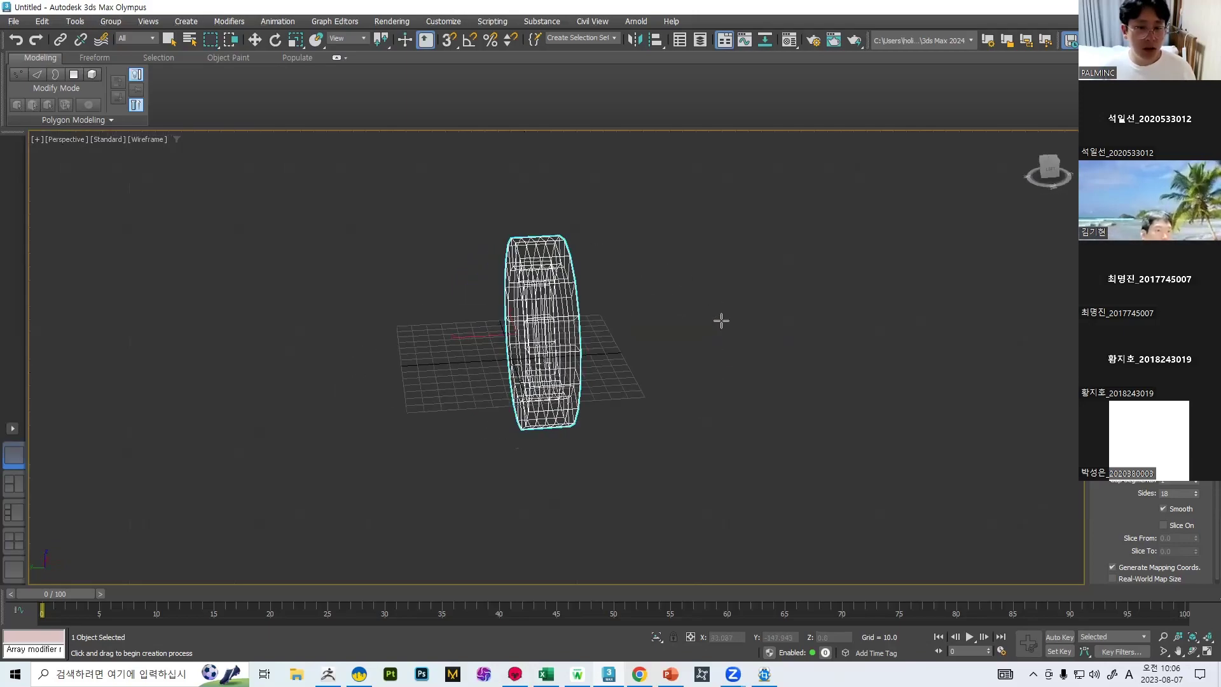
alt+middle_drag(560, 274, 585, 269)
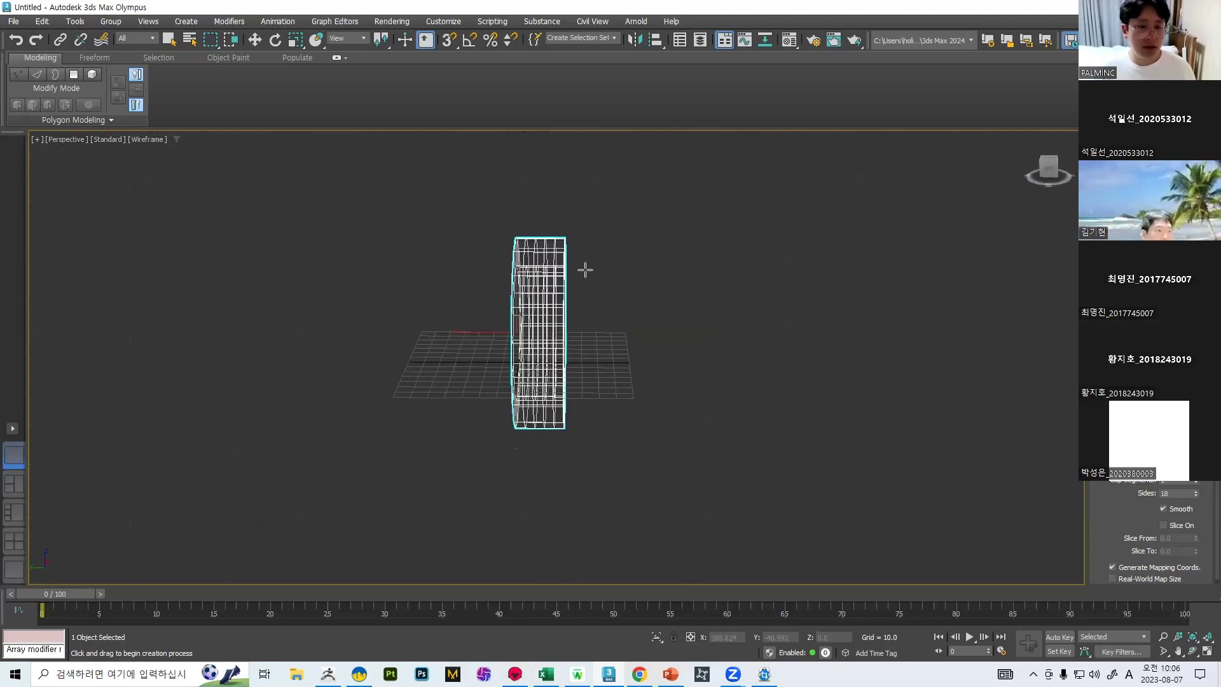
alt+middle_drag(710, 272, 744, 286)
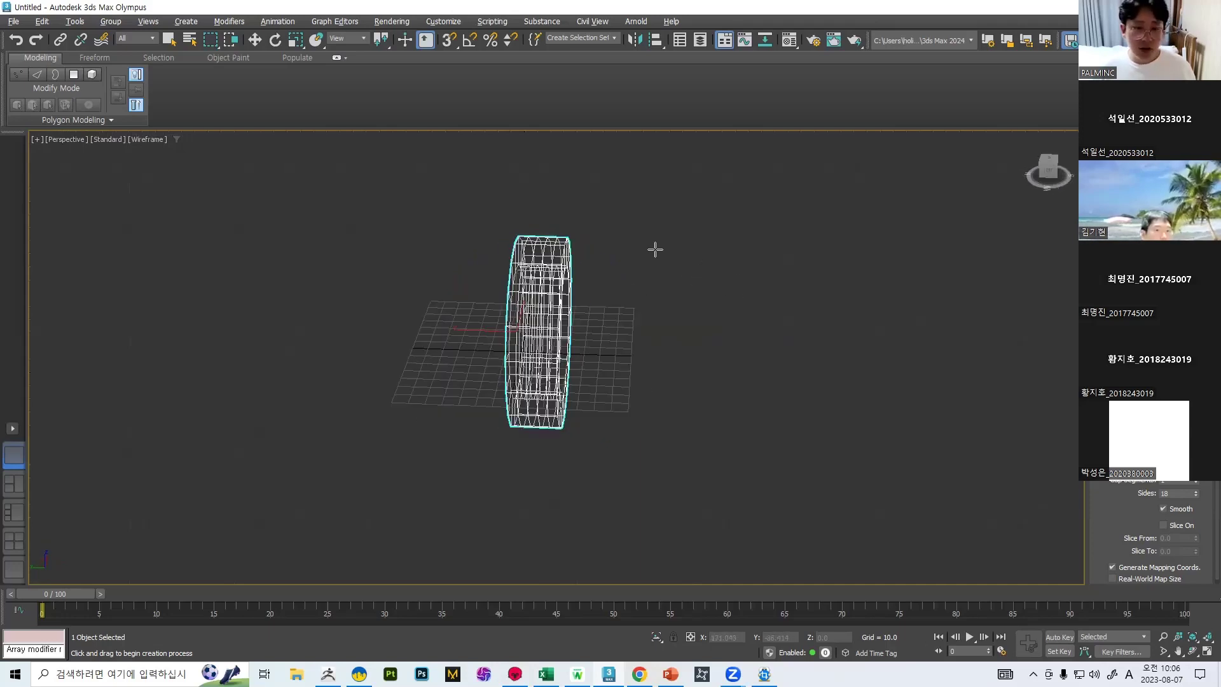
alt+middle_drag(677, 193, 720, 269)
alt+middle_drag(626, 292, 463, 233)
alt+middle_drag(621, 214, 541, 221)
alt+middle_drag(555, 284, 1060, 205)
Rotate the perspective view with the ViewCube until it faces the front of the ring.
mouse_move(1045, 183)
mouse_down()
mouse_move(1045, 163)
mouse_move(1052, 173)
mouse_up()
alt+middle_drag(697, 264, 900, 216)
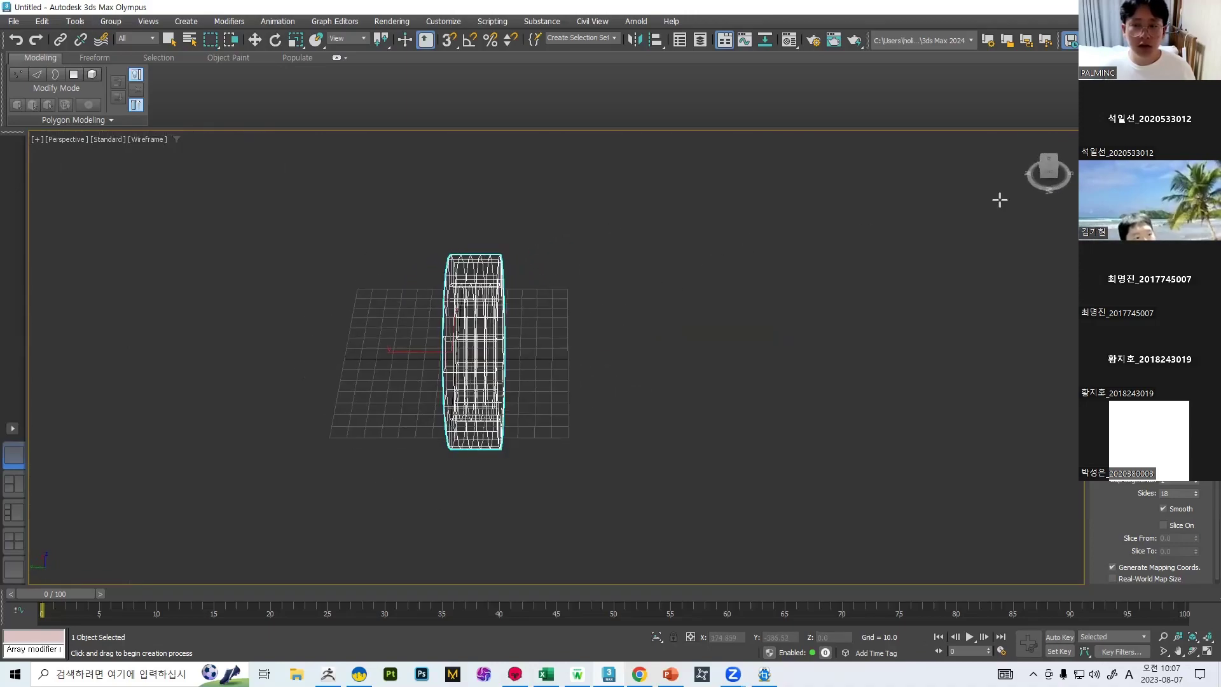
drag(1048, 170, 967, 261)
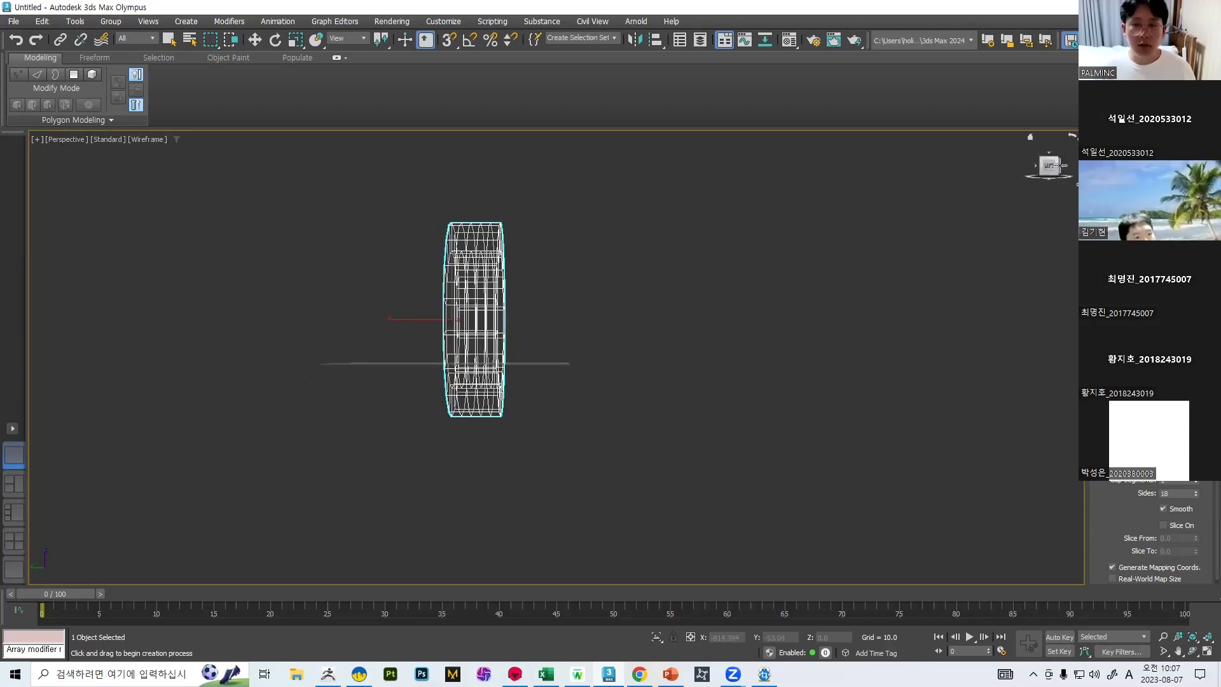
click(1065, 168)
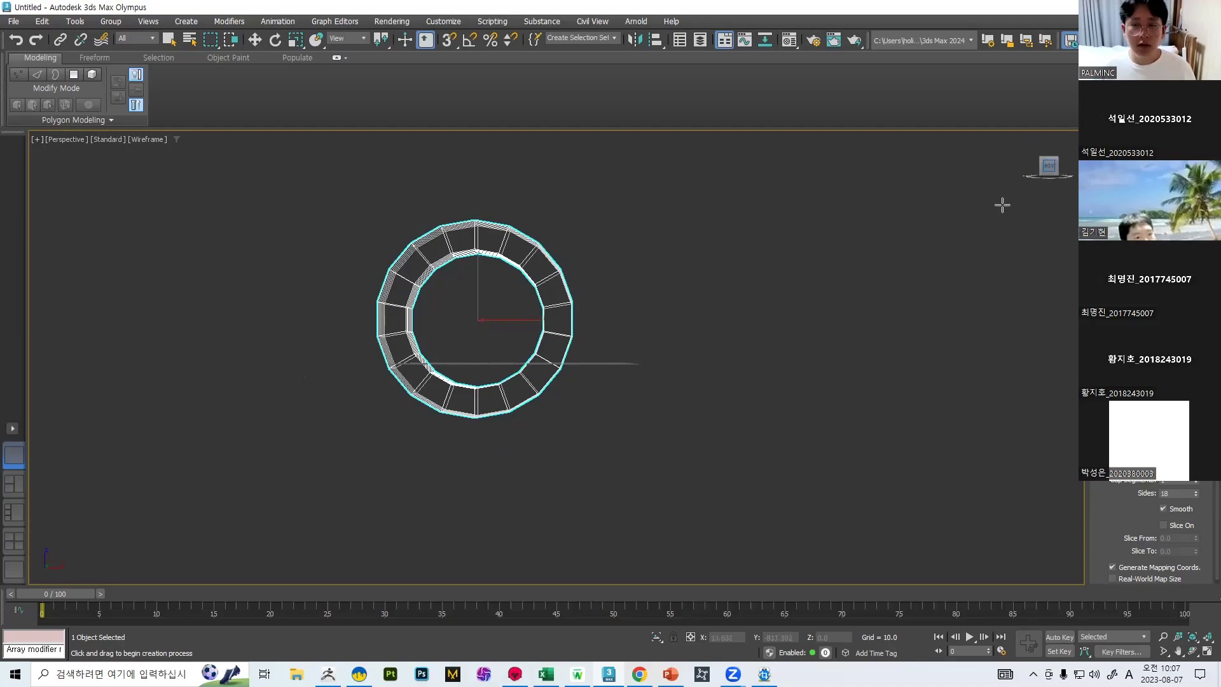
Turn the Front view into an Orthographic one, then return to Perspective and inspect the ring up close.
key(f)
alt+middle_drag(712, 262, 665, 282)
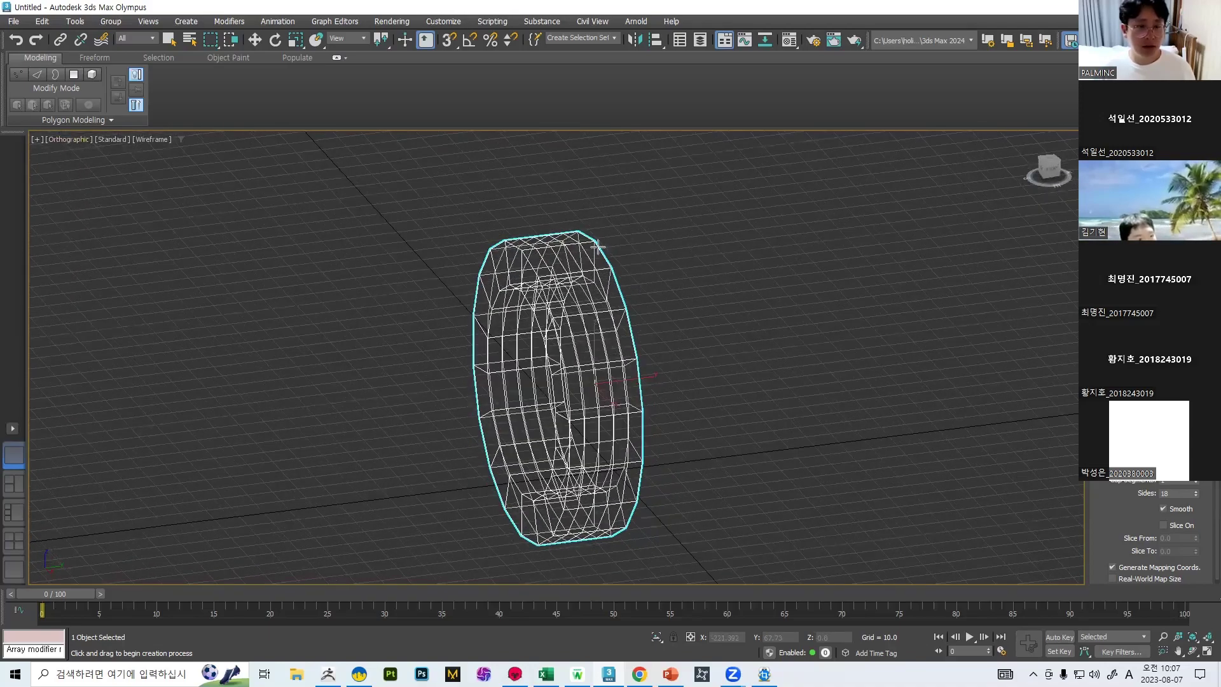
key(p)
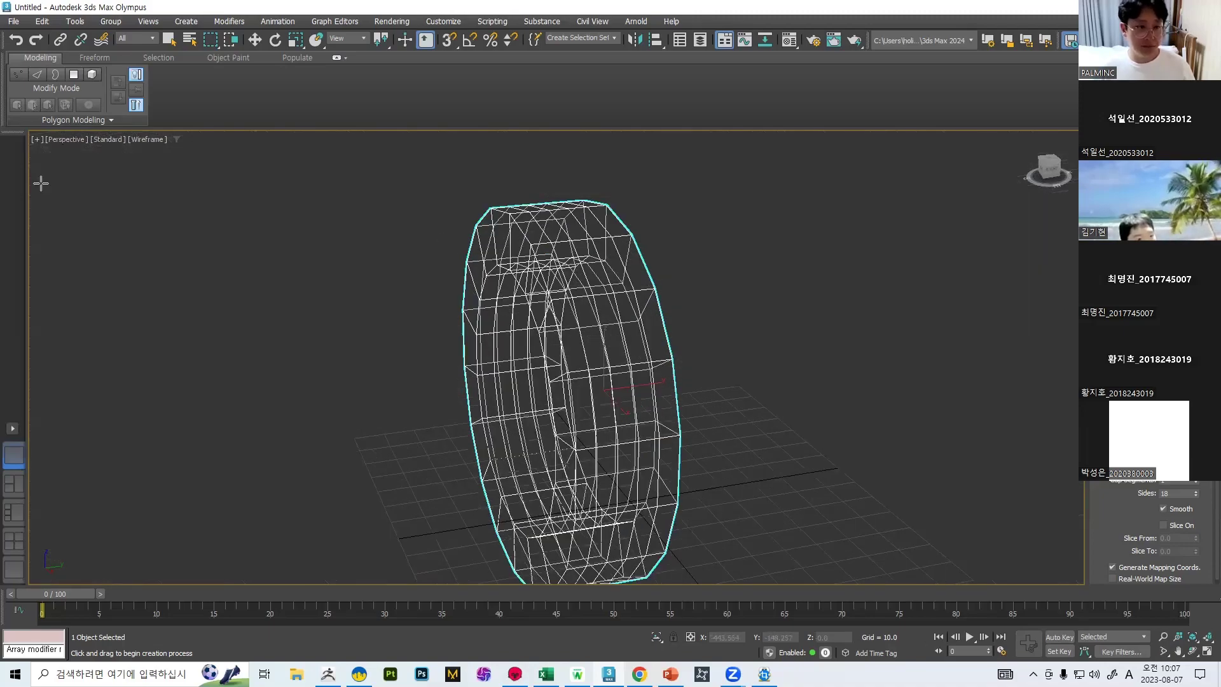
scroll(659, 287, down, 5)
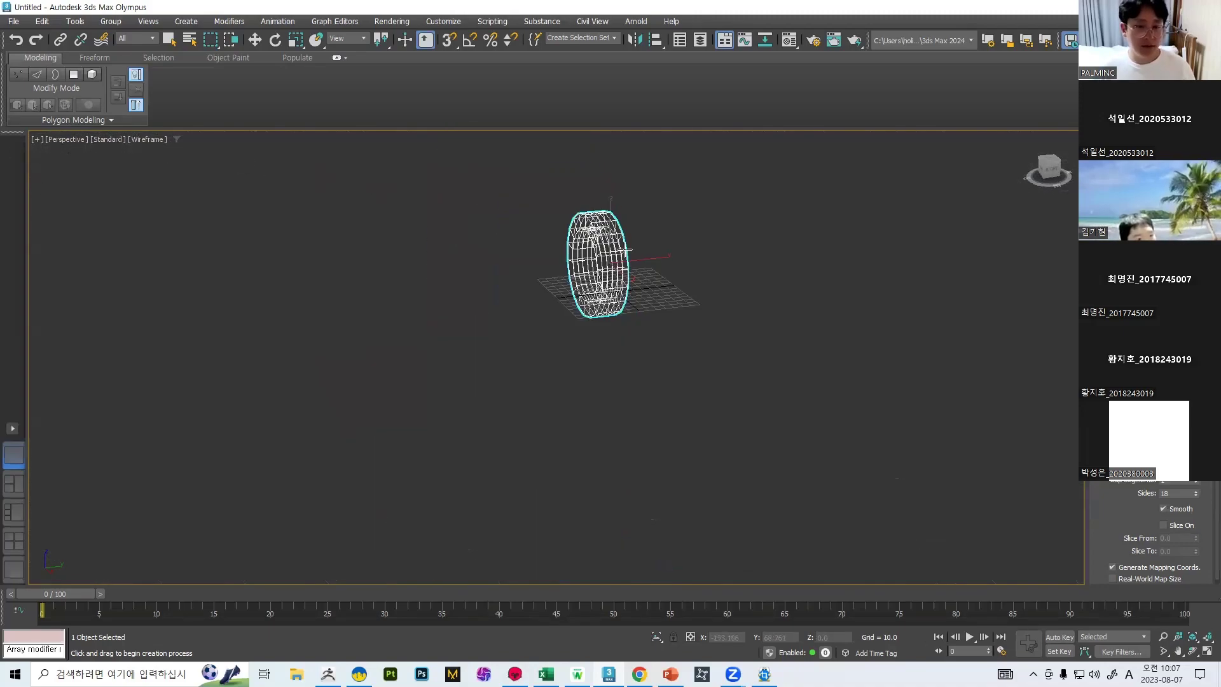
scroll(571, 257, up, 5)
alt+middle_drag(642, 253, 536, 282)
middle_drag(536, 281, 514, 371)
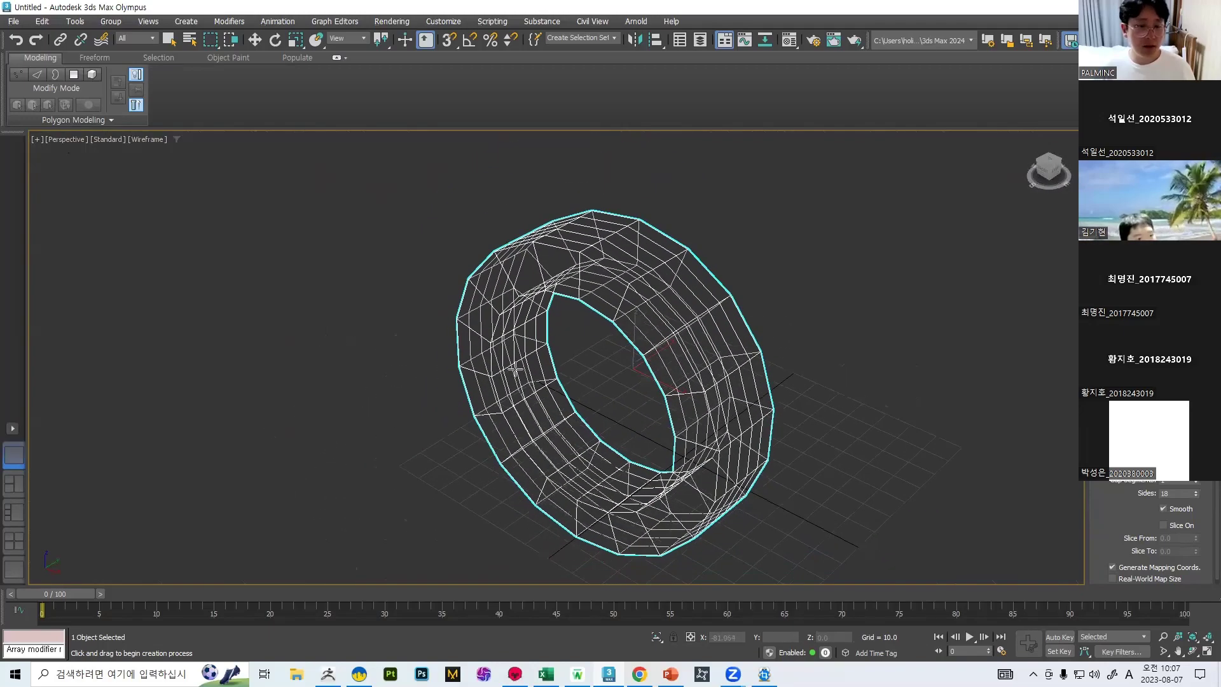
alt+middle_drag(625, 334, 569, 342)
Return to Front view, switch from wireframe to Default Shading, and inspect the shaded ring at an angle.
key(f)
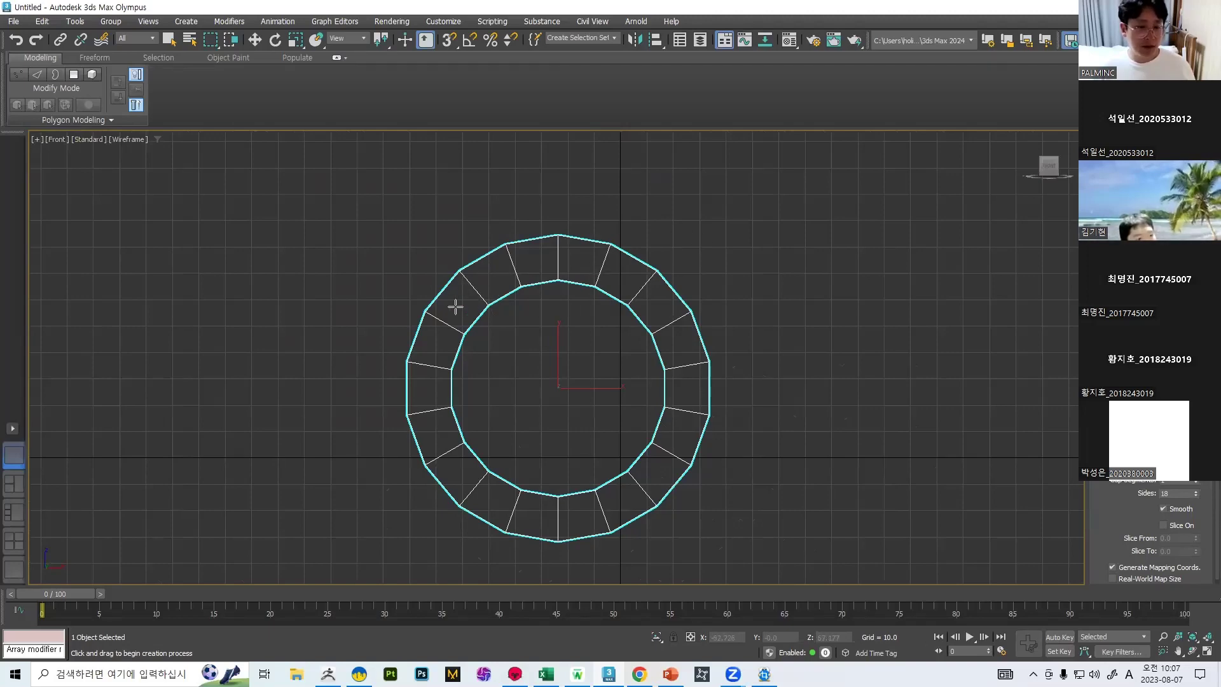
alt+middle_drag(570, 300, 608, 316)
key(f)
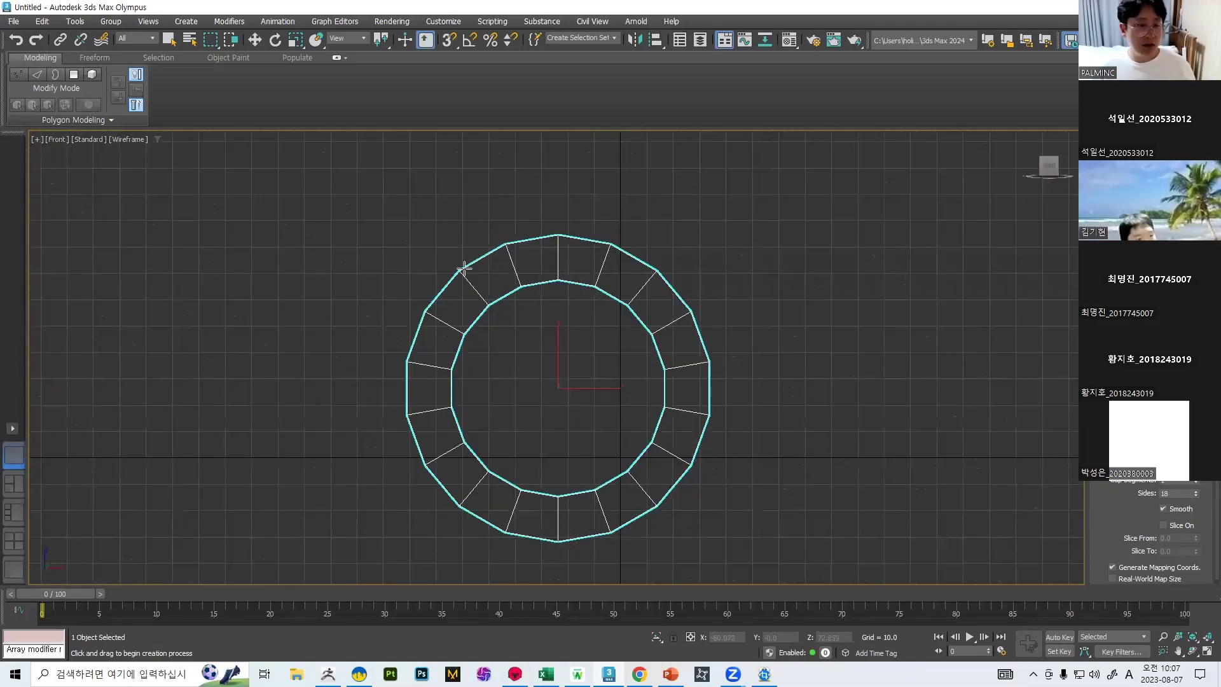
key(F3)
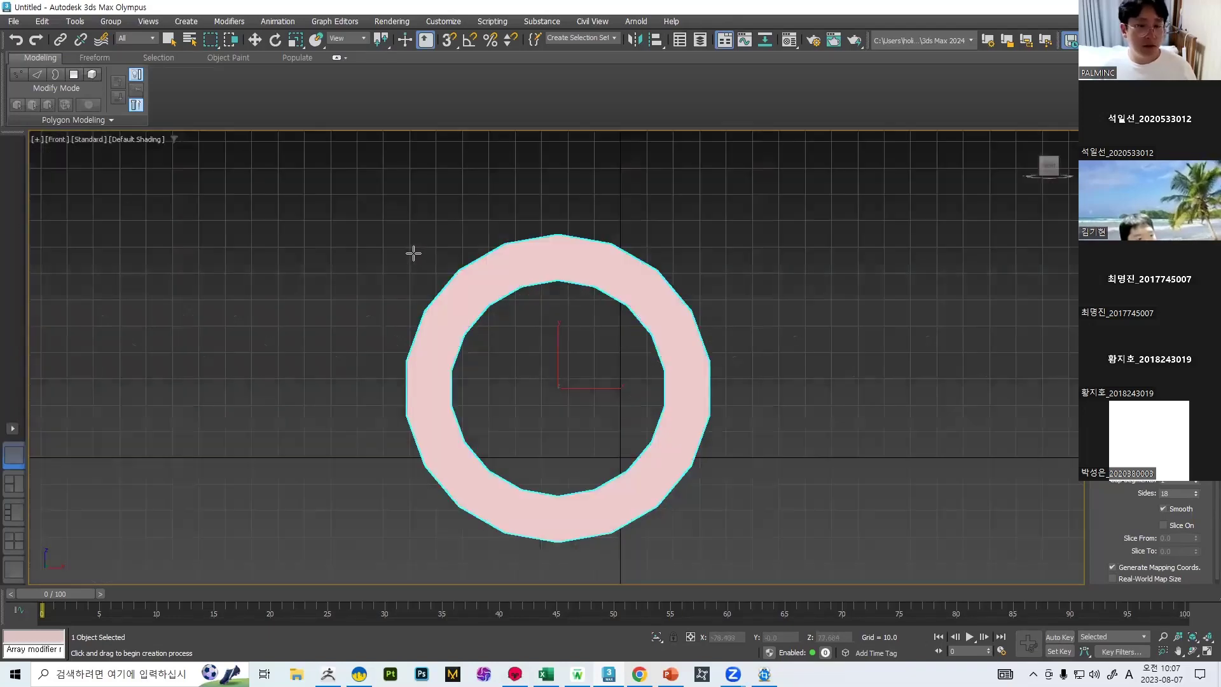
mouse_move(503, 288)
alt+middle_down()
mouse_move(550, 360)
mouse_move(604, 268)
alt+middle_up()
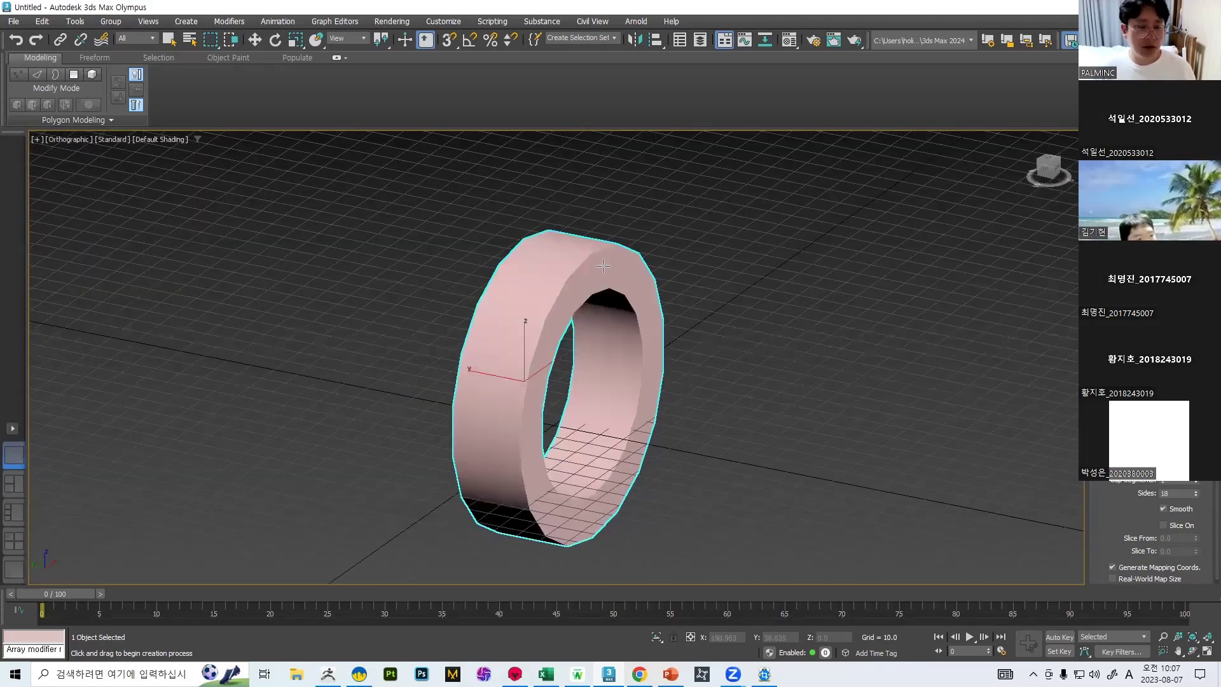
Turn on Edged Faces for the shaded ring and inspect its segments.
scroll(571, 278, up, 5)
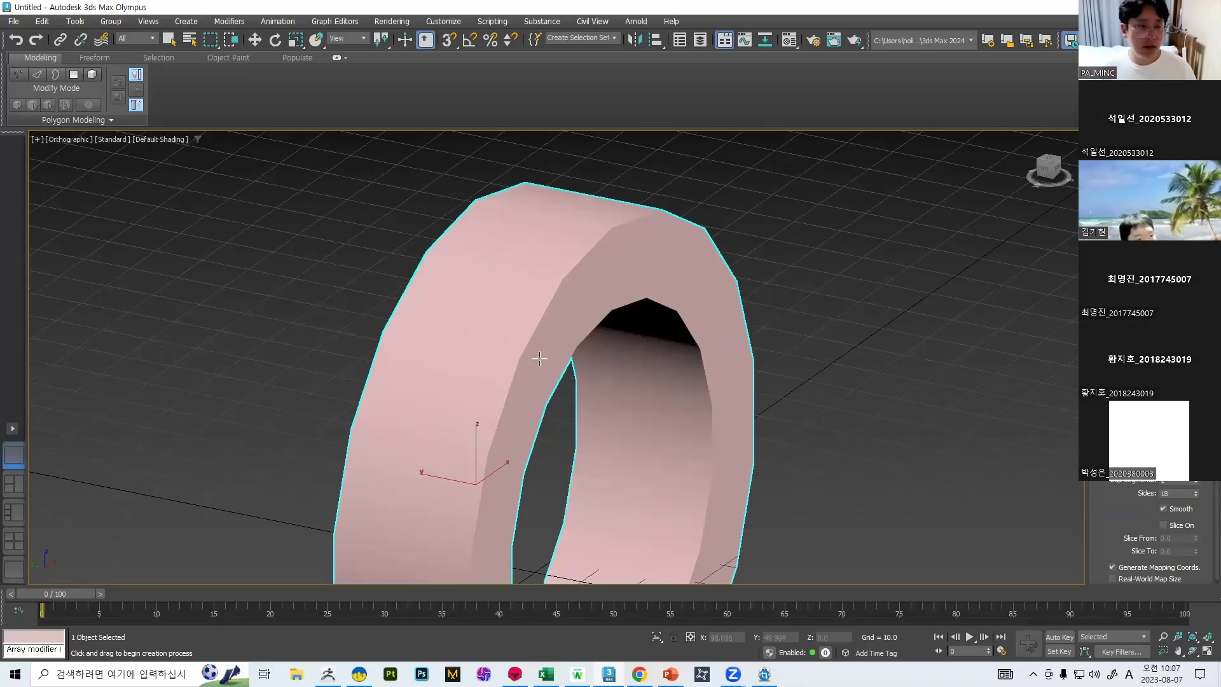
key(F4)
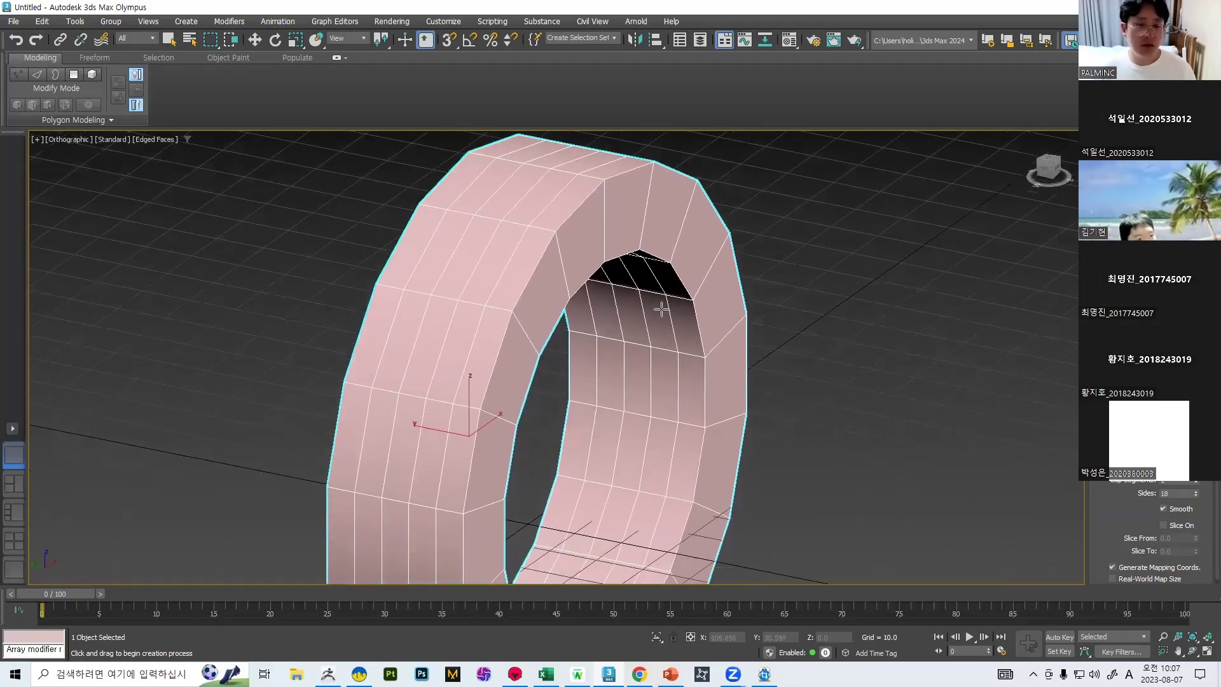
scroll(662, 305, down, 5)
alt+middle_drag(725, 308, 477, 357)
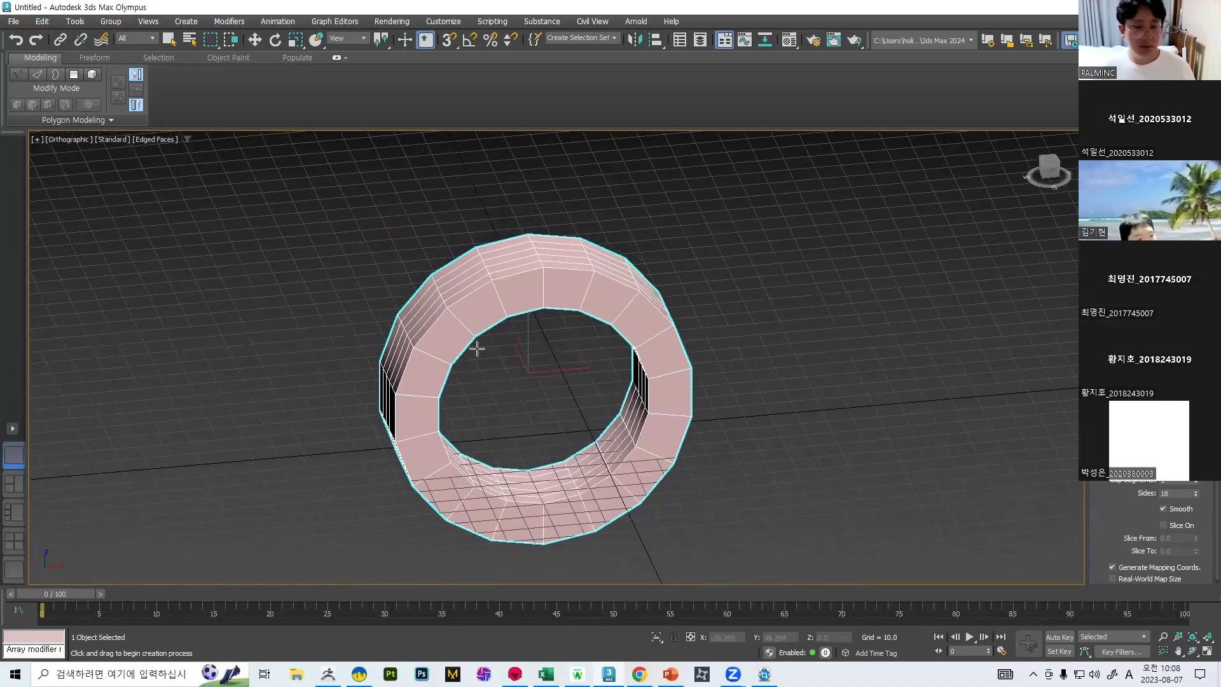
Switch the viewport to Perspective and inspect the edged, shaded ring from other sides and distances.
key(p)
middle_drag(552, 385, 525, 385)
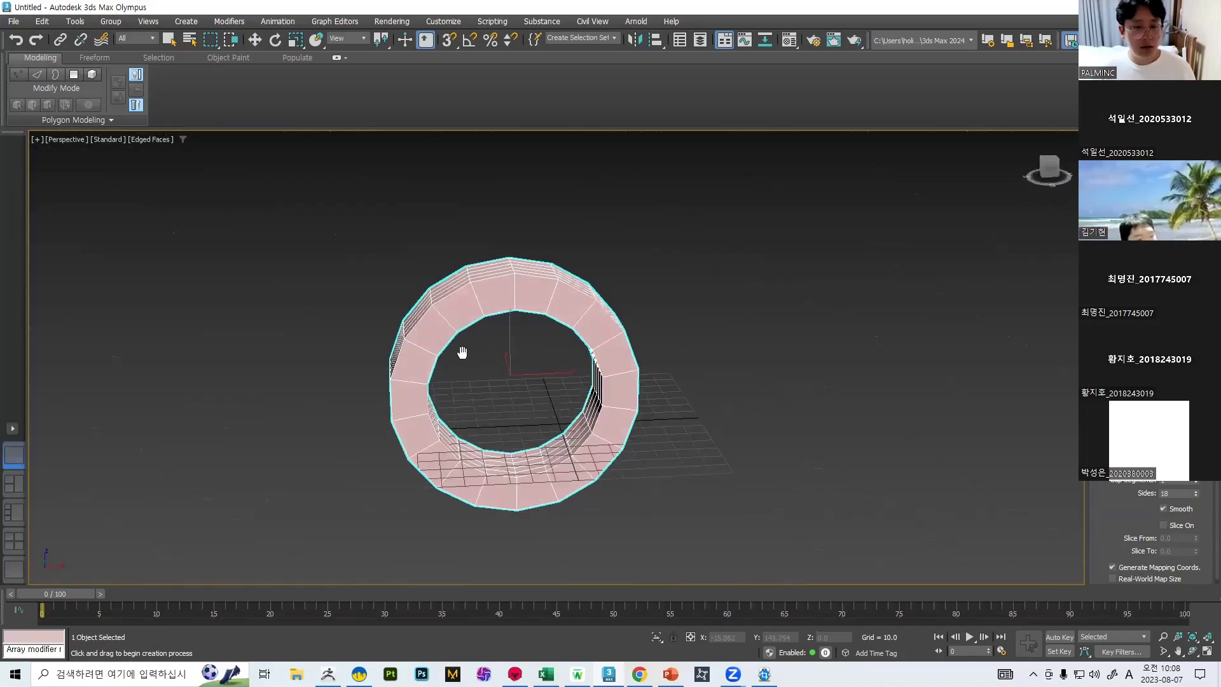
scroll(646, 349, up, 3)
scroll(463, 340, down, 2)
alt+middle_drag(464, 341, 336, 344)
middle_drag(337, 344, 674, 214)
scroll(469, 324, down, 3)
middle_drag(540, 372, 531, 428)
Change the viewport to Top view and then to Bottom view.
click(62, 141)
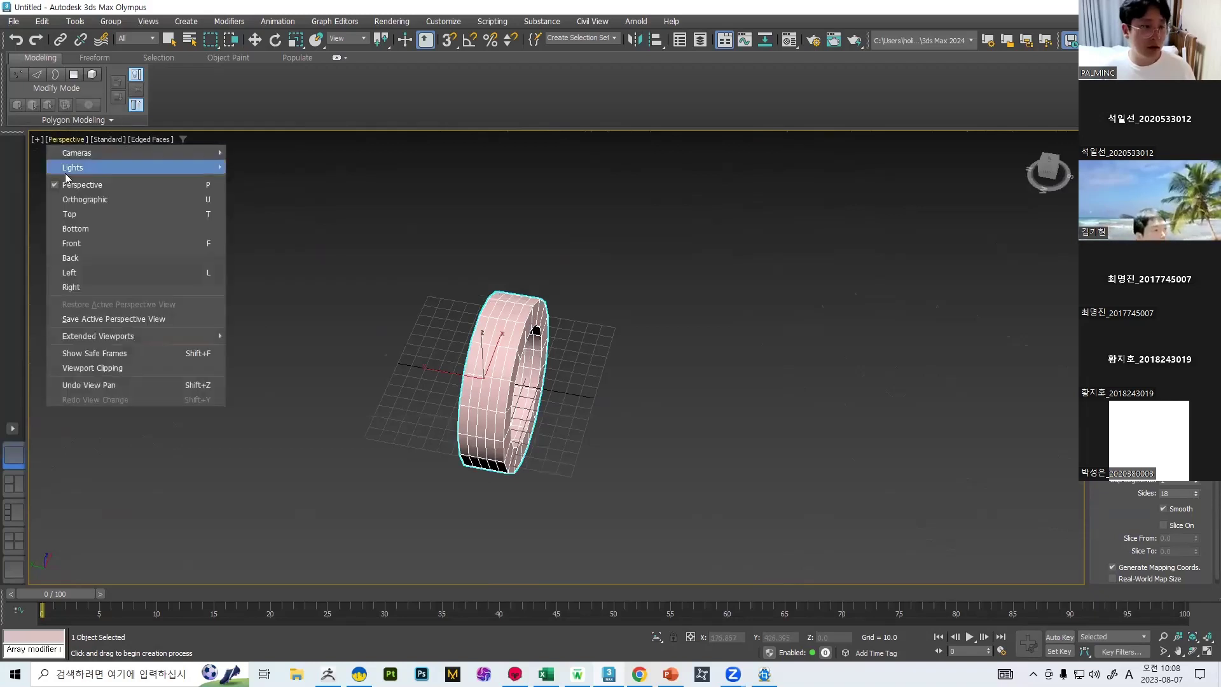
click(72, 219)
click(56, 140)
click(78, 231)
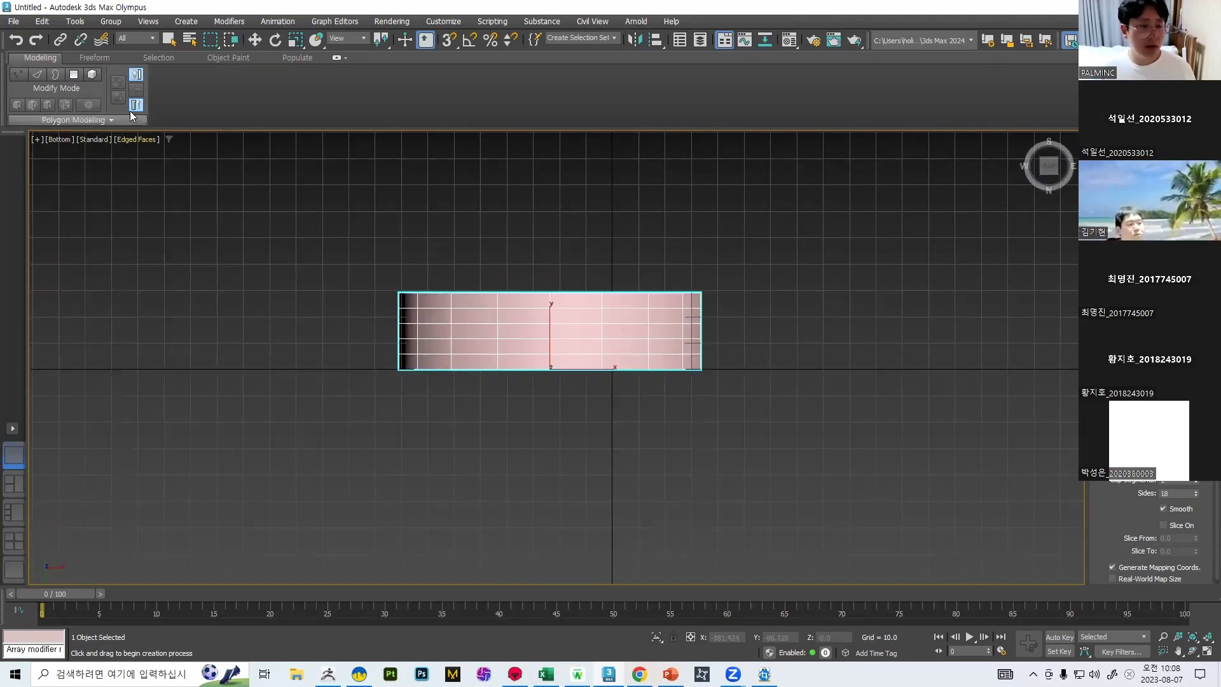
Change the viewport to Front view and then to Back view.
click(63, 141)
click(76, 244)
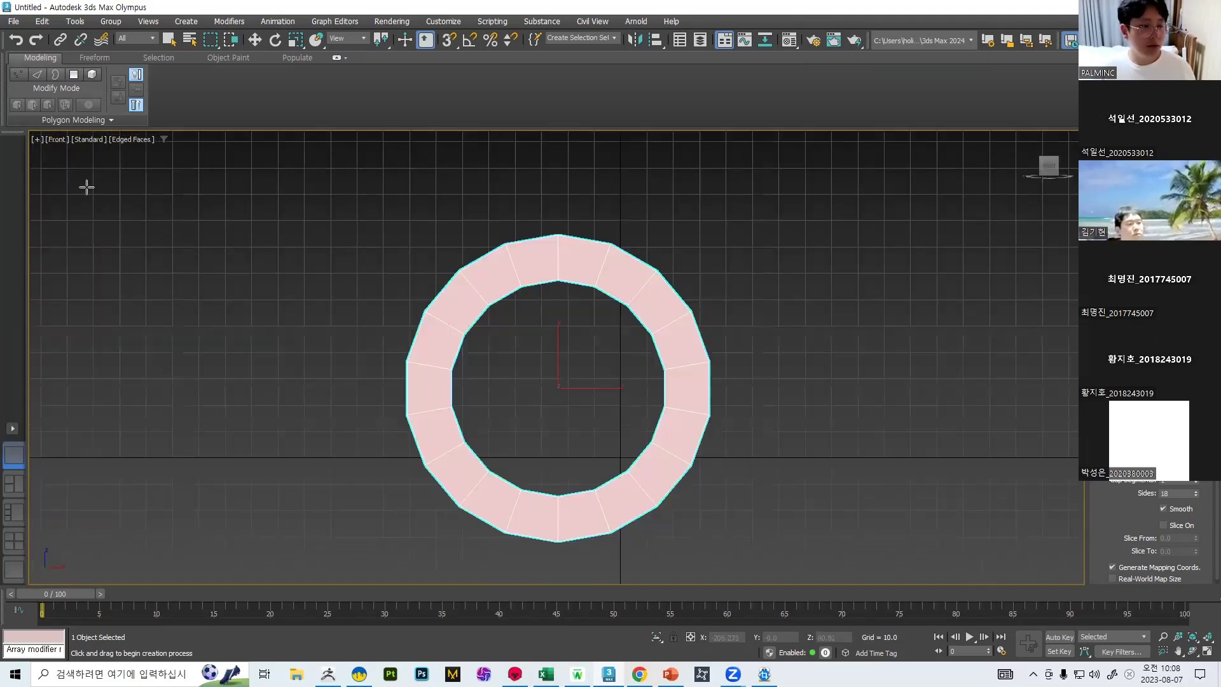
click(55, 140)
click(74, 258)
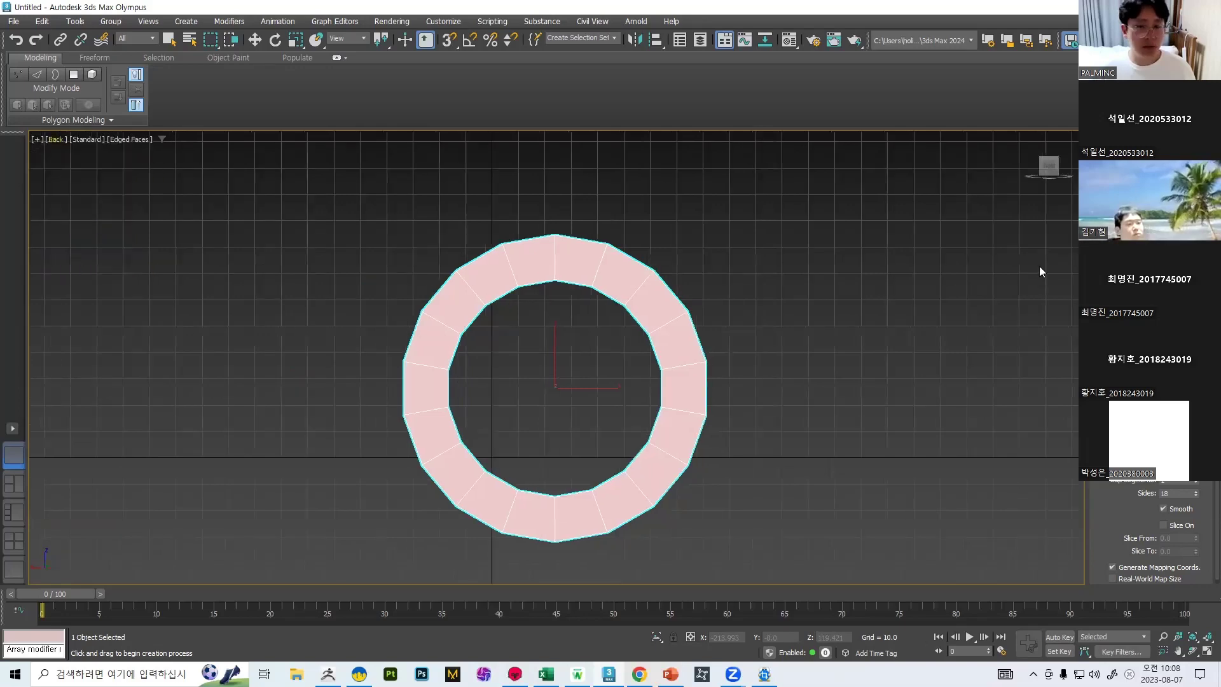
Rotate the view around the ring with the ViewCube, and return the viewport to Front view.
mouse_move(1050, 150)
mouse_down()
mouse_move(1068, 165)
mouse_move(1036, 166)
mouse_up()
click(1037, 165)
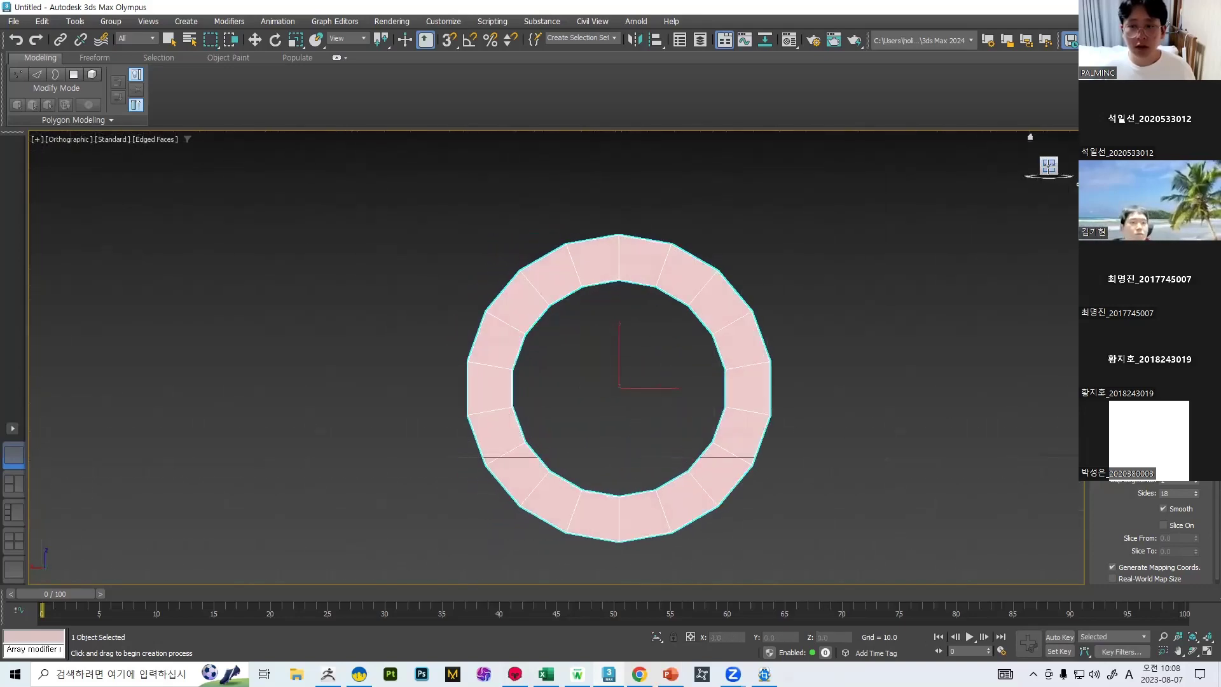
key(f)
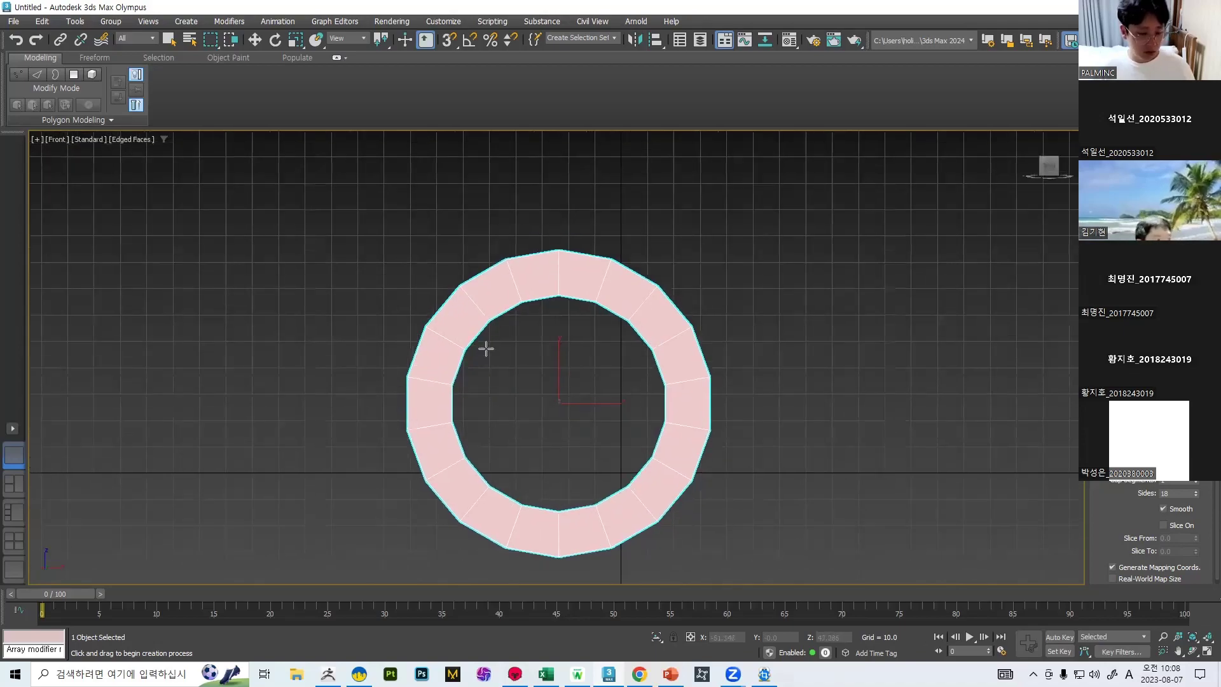
Switch between Left and Front views and an orbited view, and pan across the ring from an angle.
key(l)
alt+middle_drag(580, 333, 575, 356)
key(f)
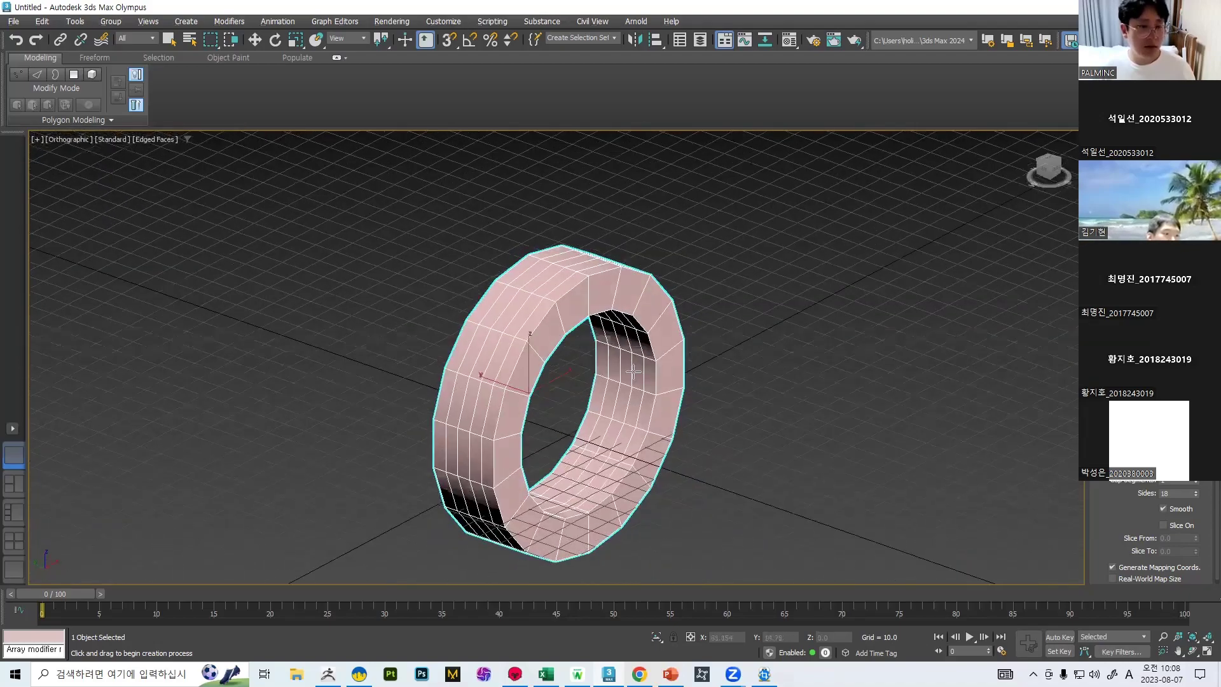
middle_drag(742, 274, 715, 259)
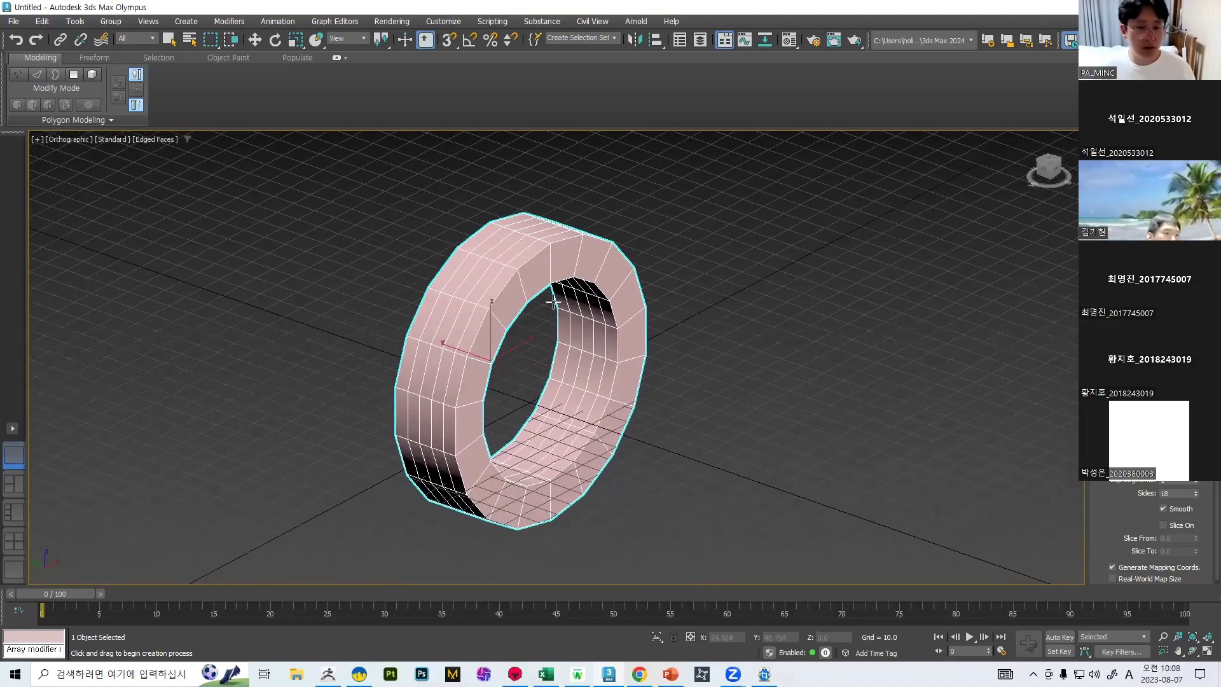
middle_drag(591, 316, 548, 302)
middle_drag(629, 321, 681, 316)
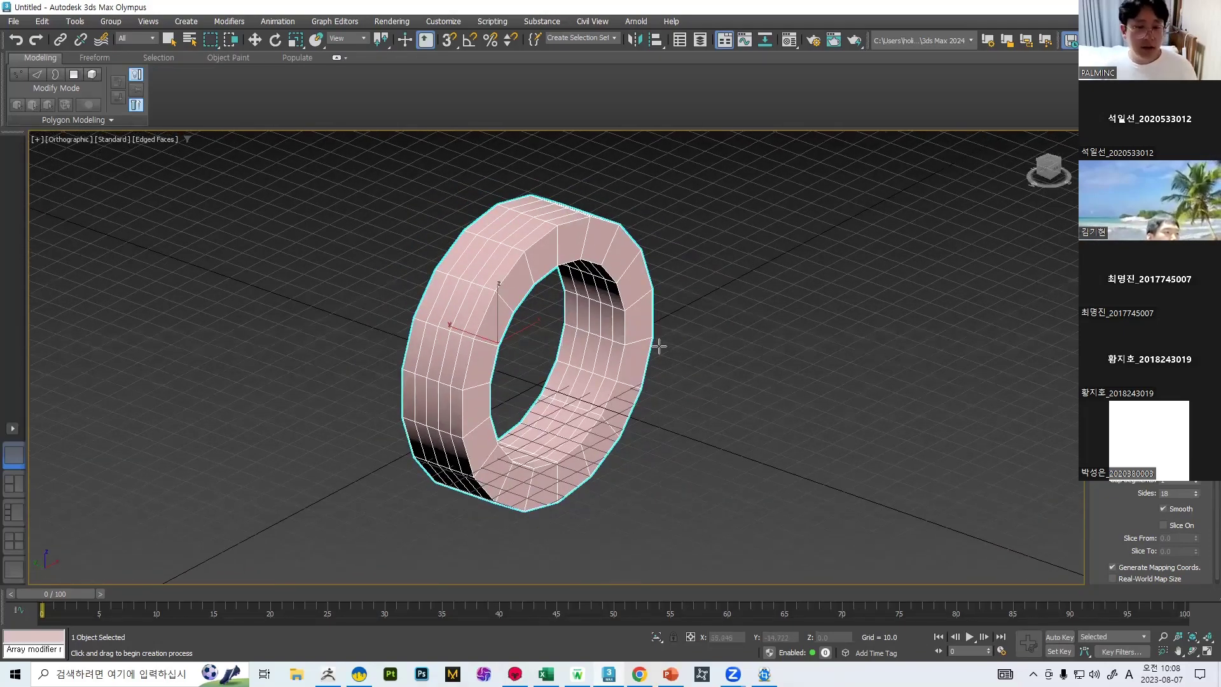
Examine the edged ring from far away and close up in the orthographic view.
scroll(705, 335, down, 2)
scroll(667, 308, up, 3)
scroll(667, 312, down, 4)
scroll(668, 322, down, 1)
scroll(667, 322, up, 1)
scroll(613, 311, up, 4)
scroll(583, 317, down, 9)
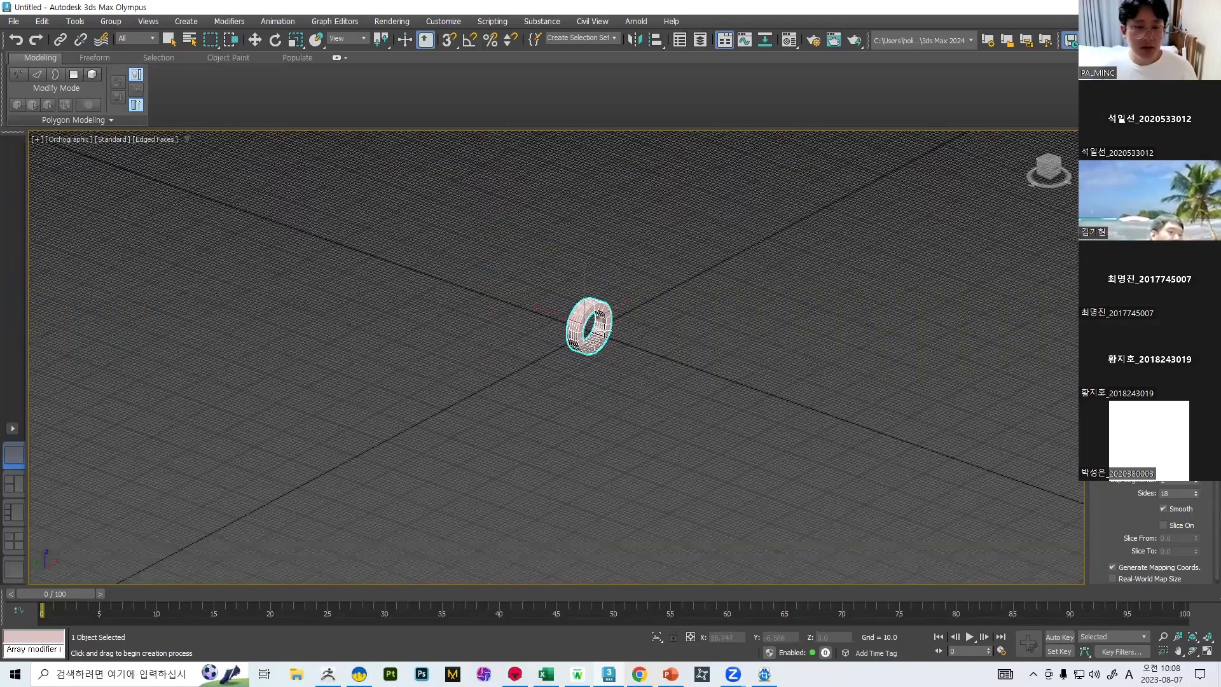
scroll(584, 316, up, 8)
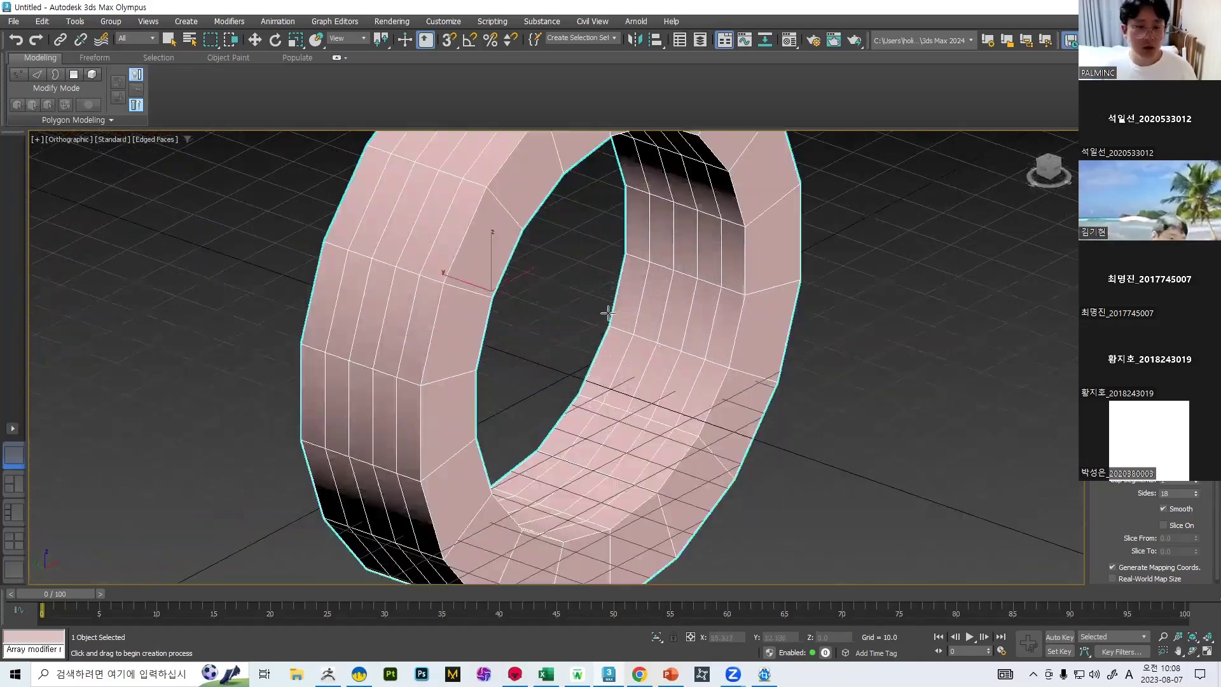
scroll(585, 344, down, 3)
scroll(584, 340, up, 5)
scroll(581, 339, down, 5)
scroll(576, 340, down, 2)
scroll(573, 334, down, 5)
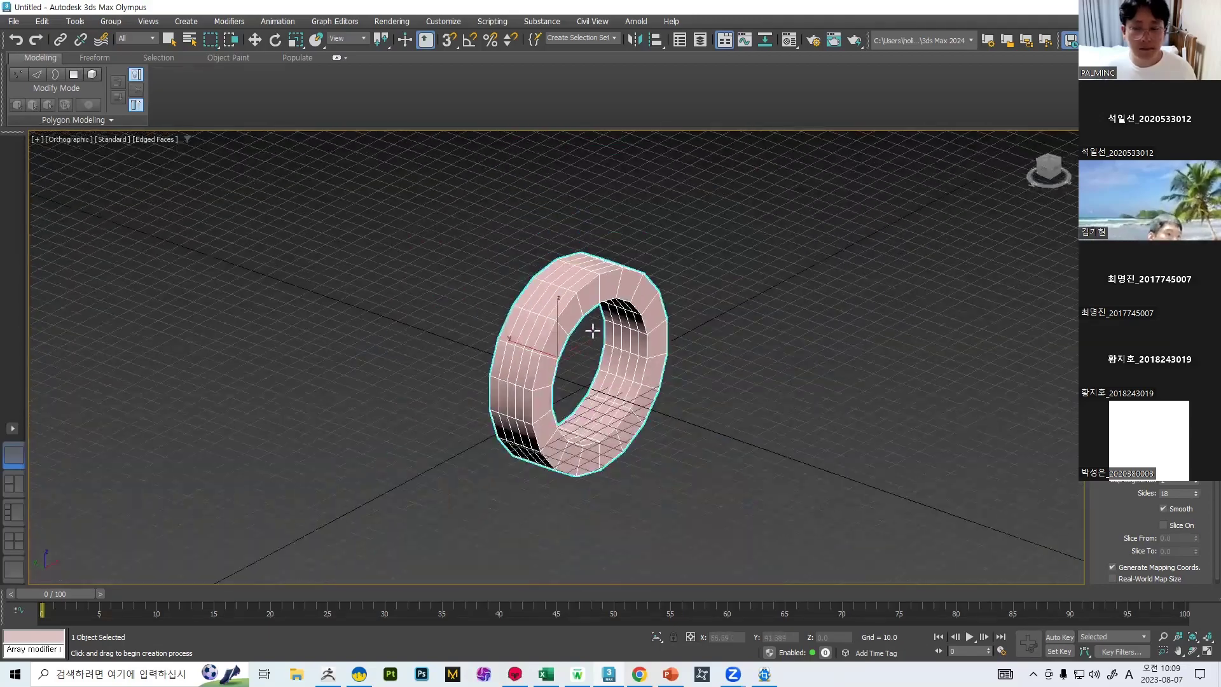
scroll(588, 330, up, 5)
scroll(613, 332, down, 5)
scroll(615, 340, up, 4)
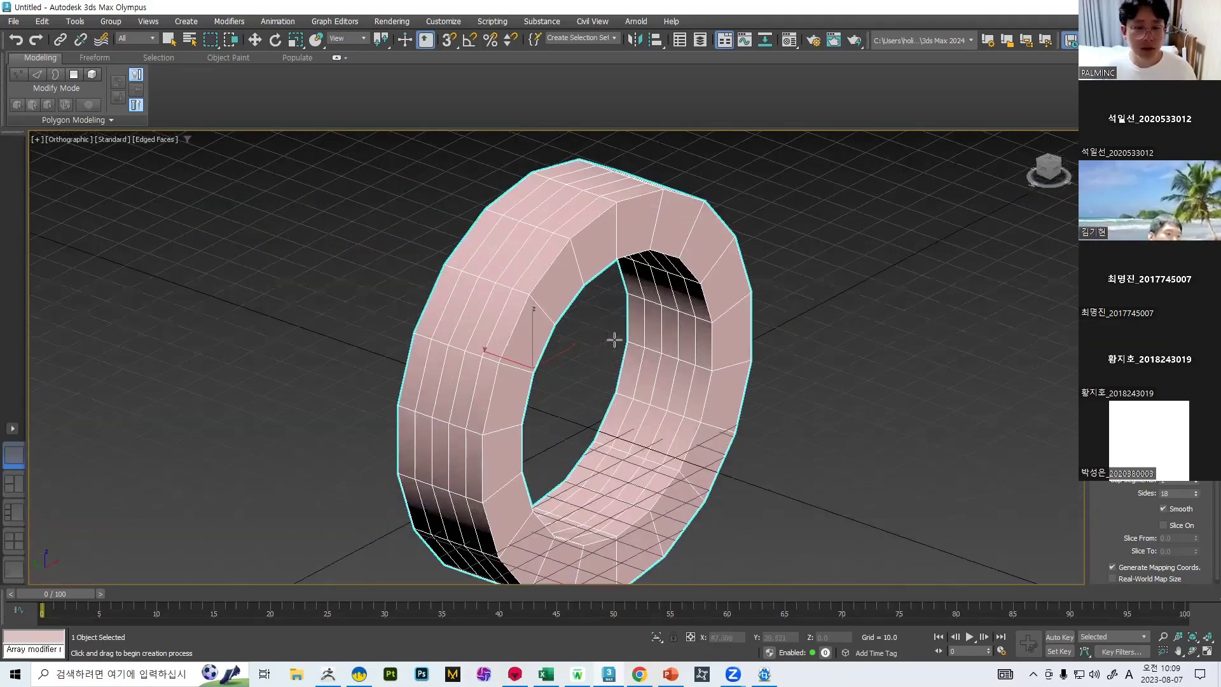
scroll(613, 343, down, 6)
scroll(615, 344, up, 4)
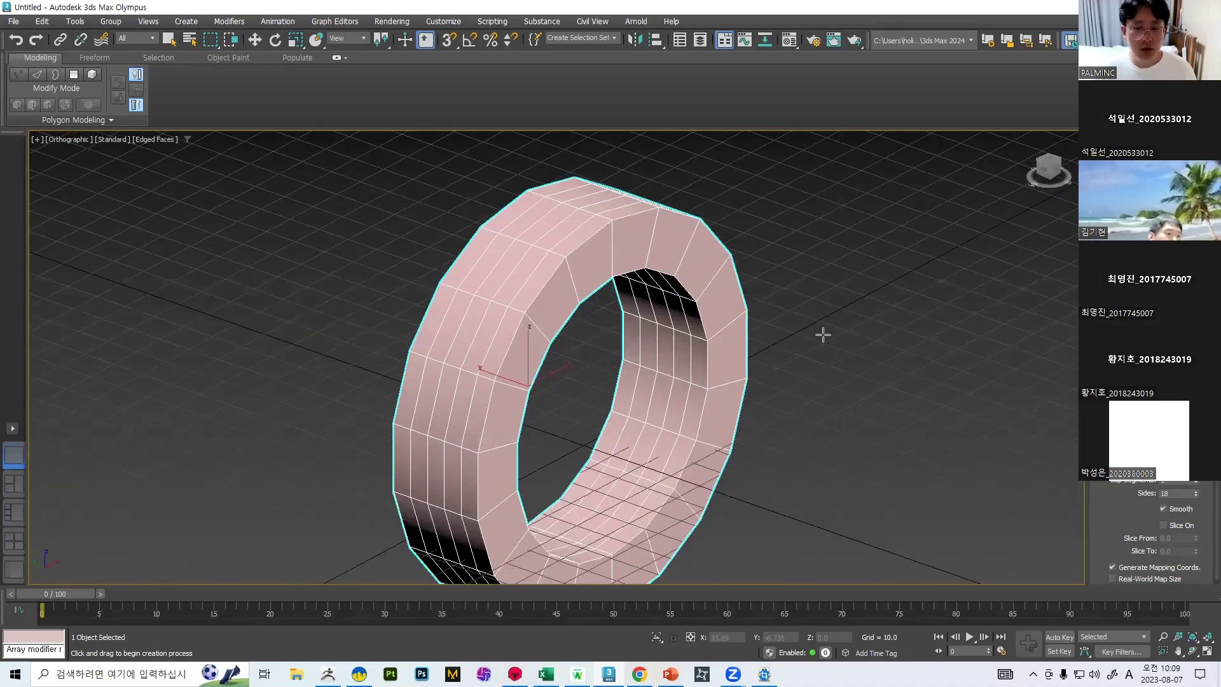
View the ring from a steeper side angle, and return to Front view to examine it at different distances.
middle_drag(865, 432, 846, 271)
alt+middle_drag(768, 218, 654, 264)
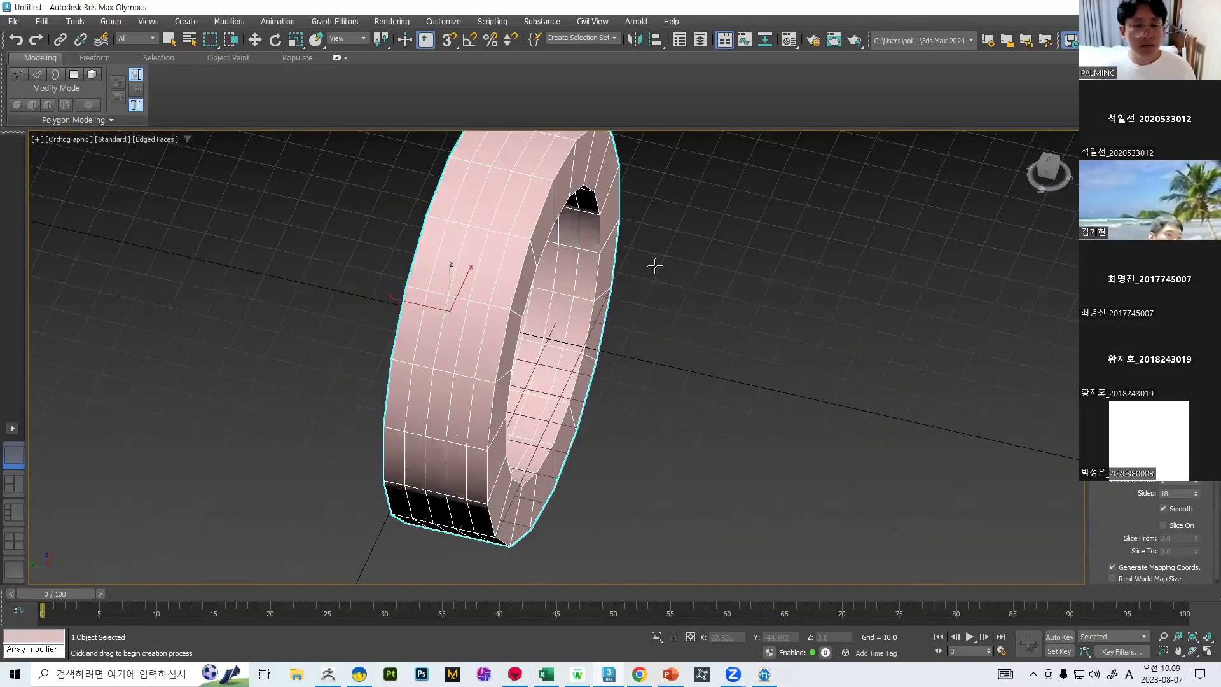
key(f)
middle_drag(704, 376, 577, 339)
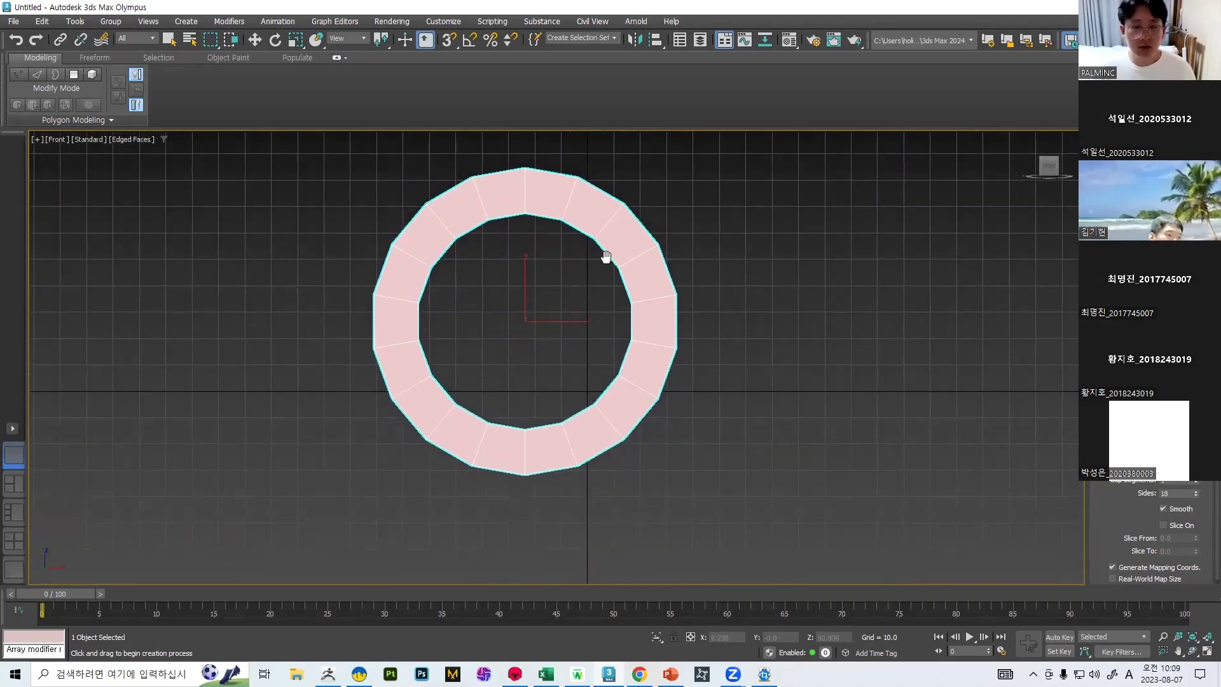
scroll(594, 268, down, 5)
scroll(596, 260, up, 4)
scroll(595, 261, down, 6)
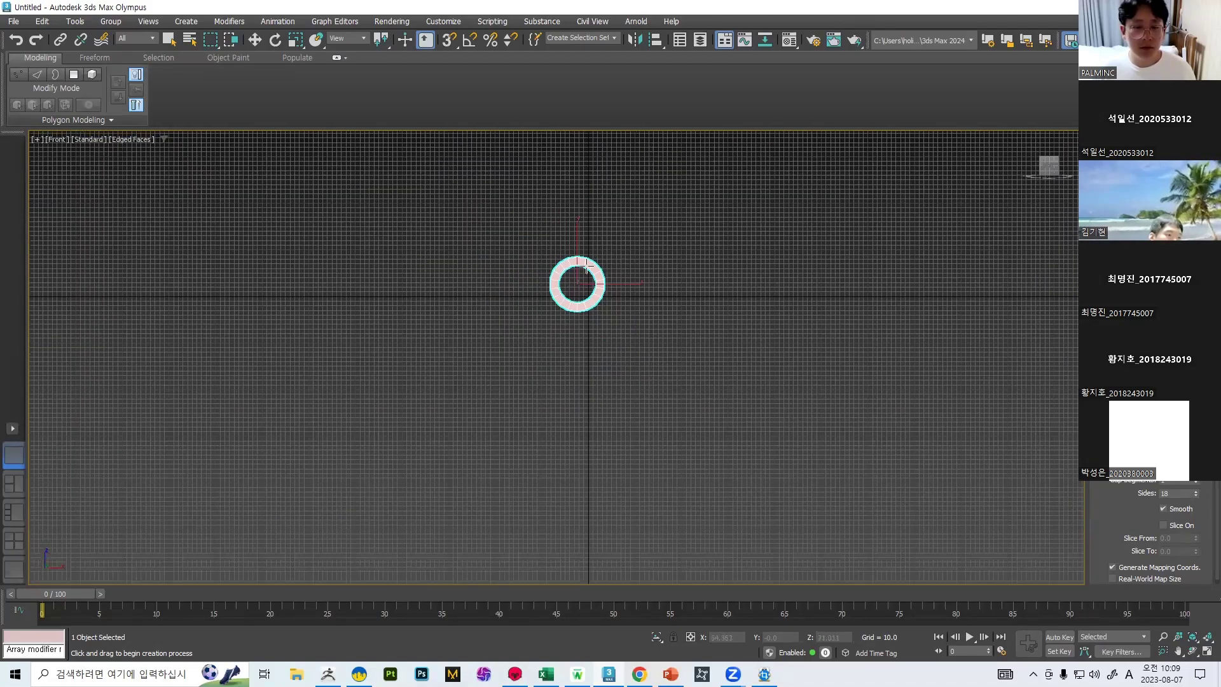
scroll(577, 280, up, 5)
scroll(578, 280, up, 4)
scroll(550, 278, down, 5)
Orbit out of Front view and inspect the ring's outer and inner faces up close from several angles.
alt+middle_drag(520, 299, 724, 316)
scroll(547, 324, up, 4)
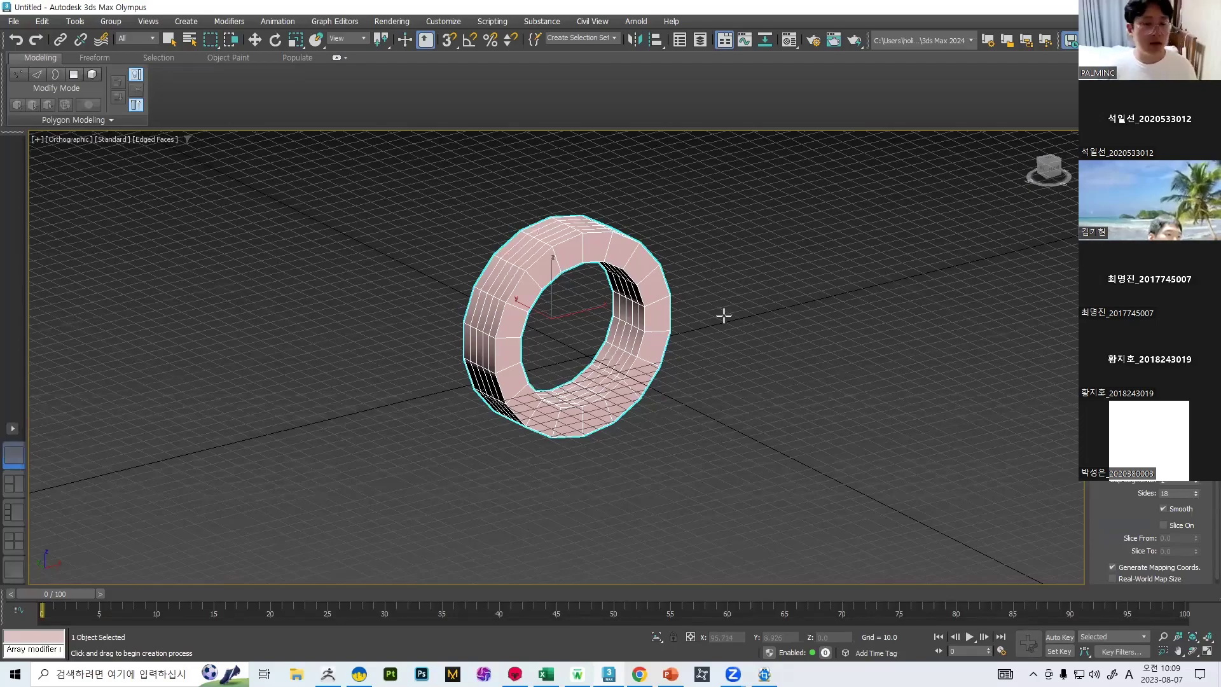
alt+middle_drag(627, 301, 547, 331)
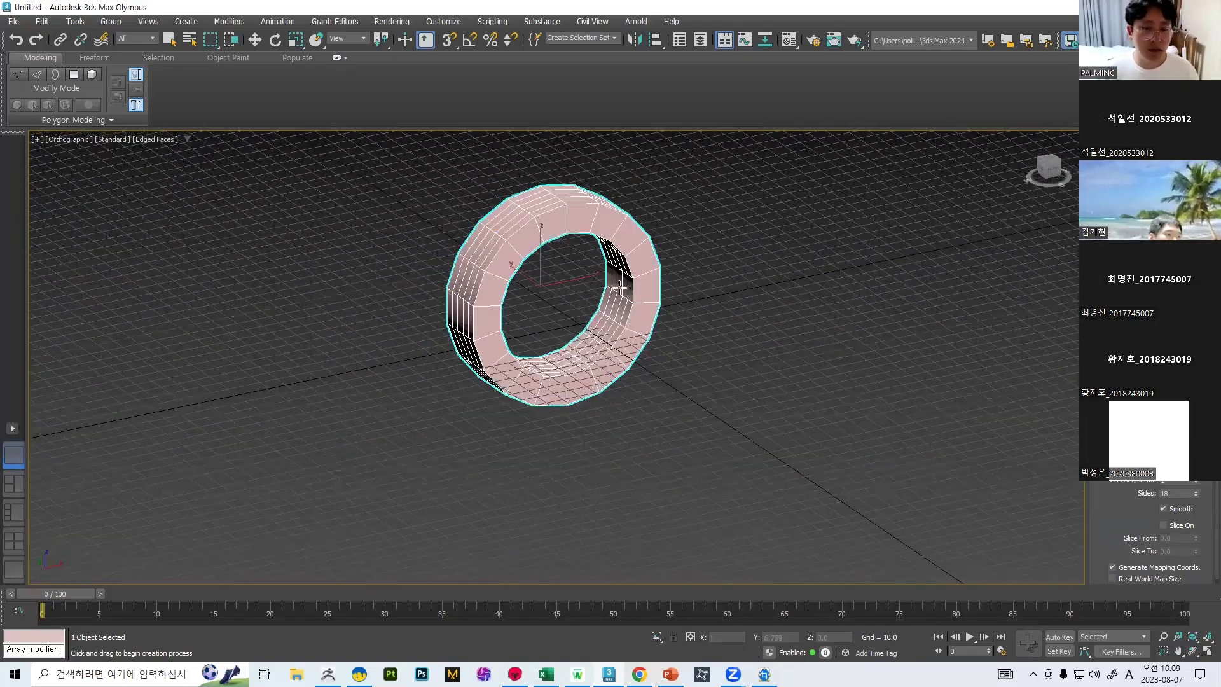
scroll(481, 350, up, 3)
alt+middle_drag(481, 350, 556, 333)
scroll(403, 270, down, 4)
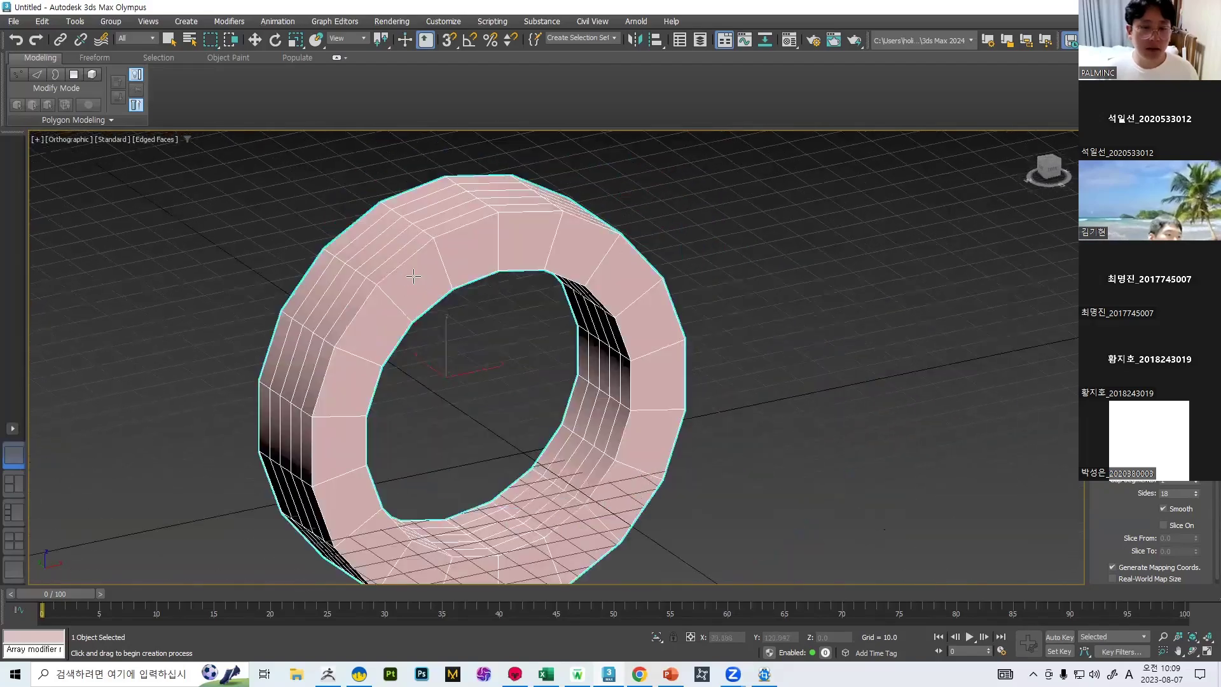
scroll(403, 269, up, 3)
alt+middle_drag(445, 286, 476, 273)
scroll(477, 273, up, 3)
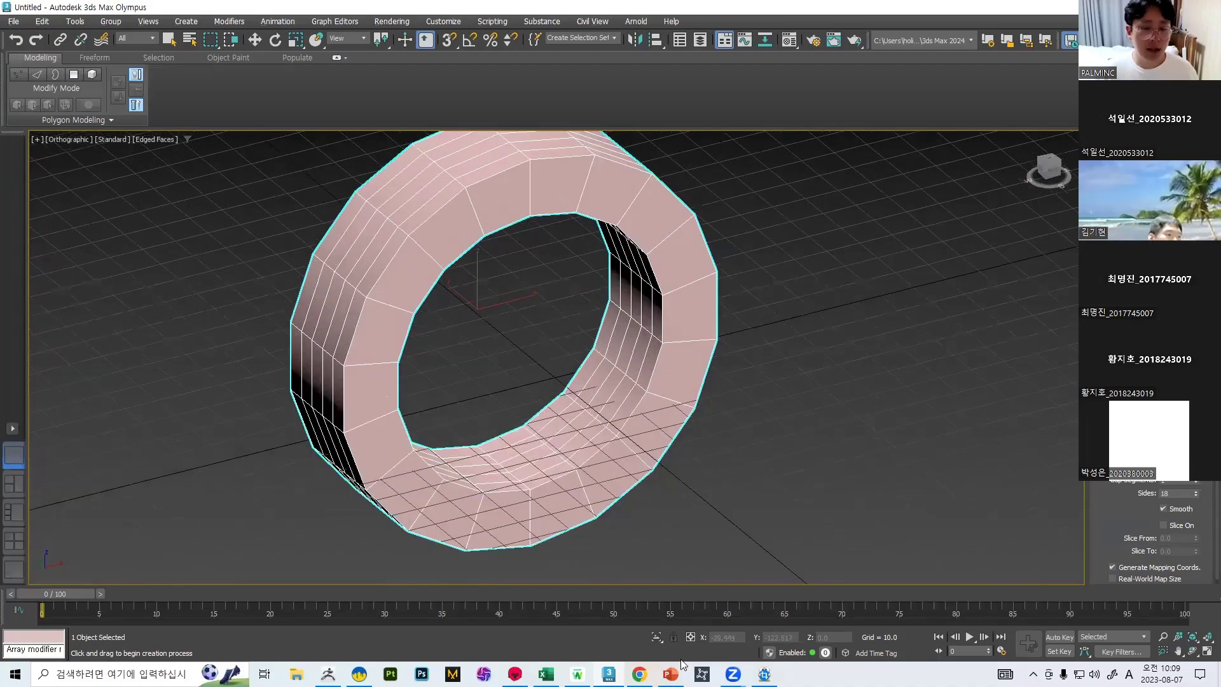
Look at the perspective and orthographic comparison slide in PowerPoint, and compare it with the orbited ring in 3ds Max.
click(670, 673)
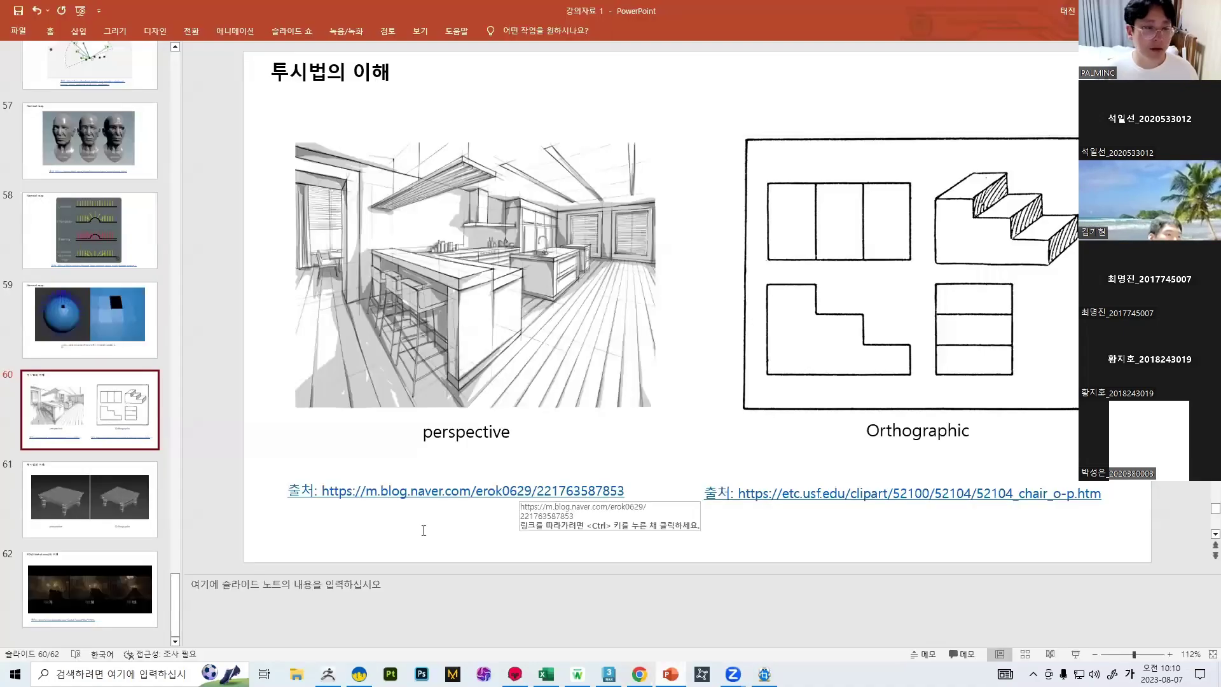
click(608, 673)
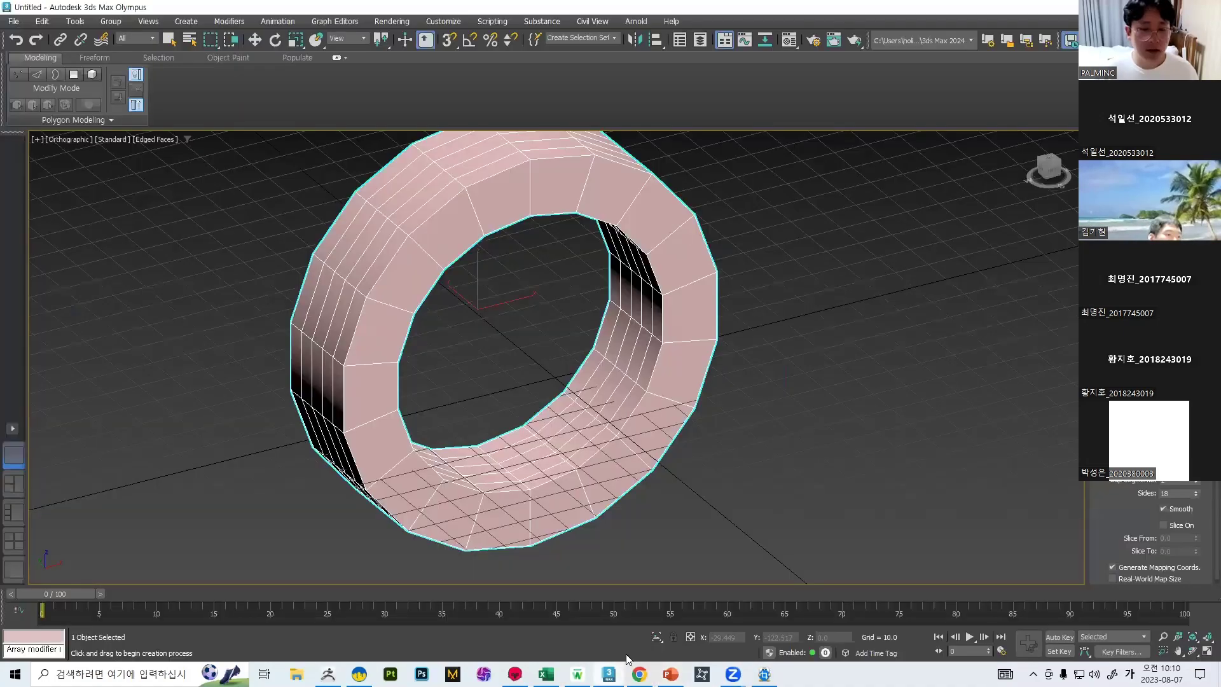
alt+middle_drag(604, 573, 540, 330)
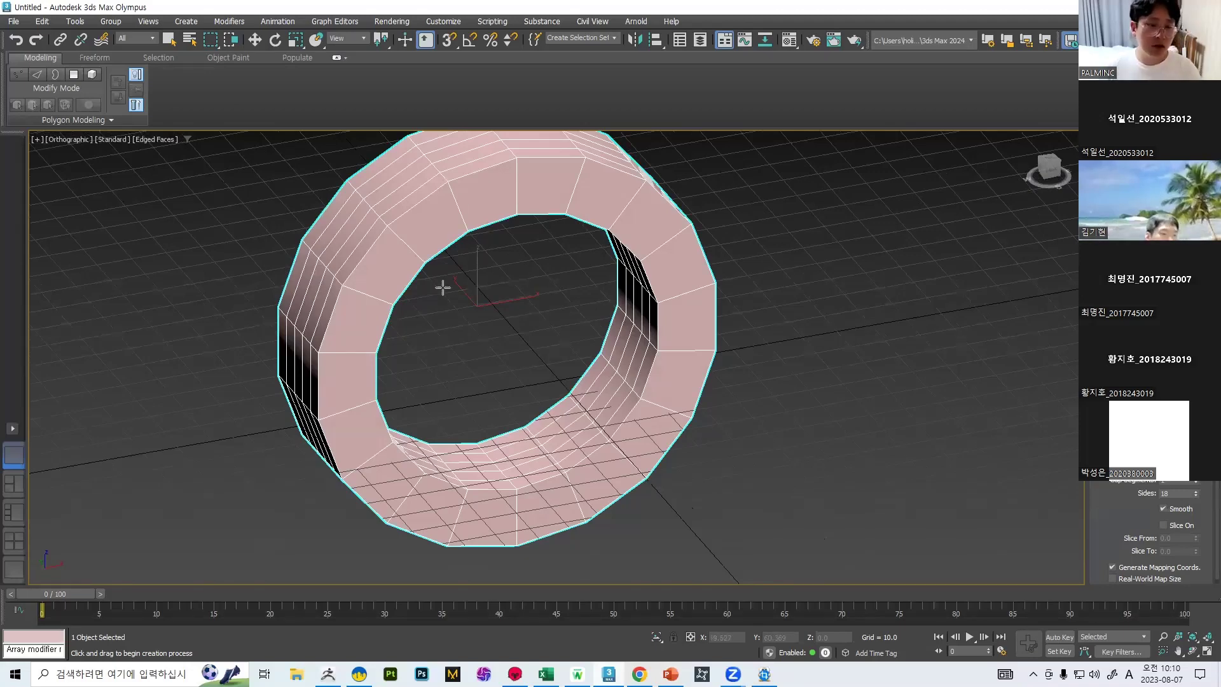
scroll(449, 280, down, 5)
scroll(449, 292, up, 5)
alt+middle_drag(623, 323, 551, 334)
scroll(519, 350, up, 3)
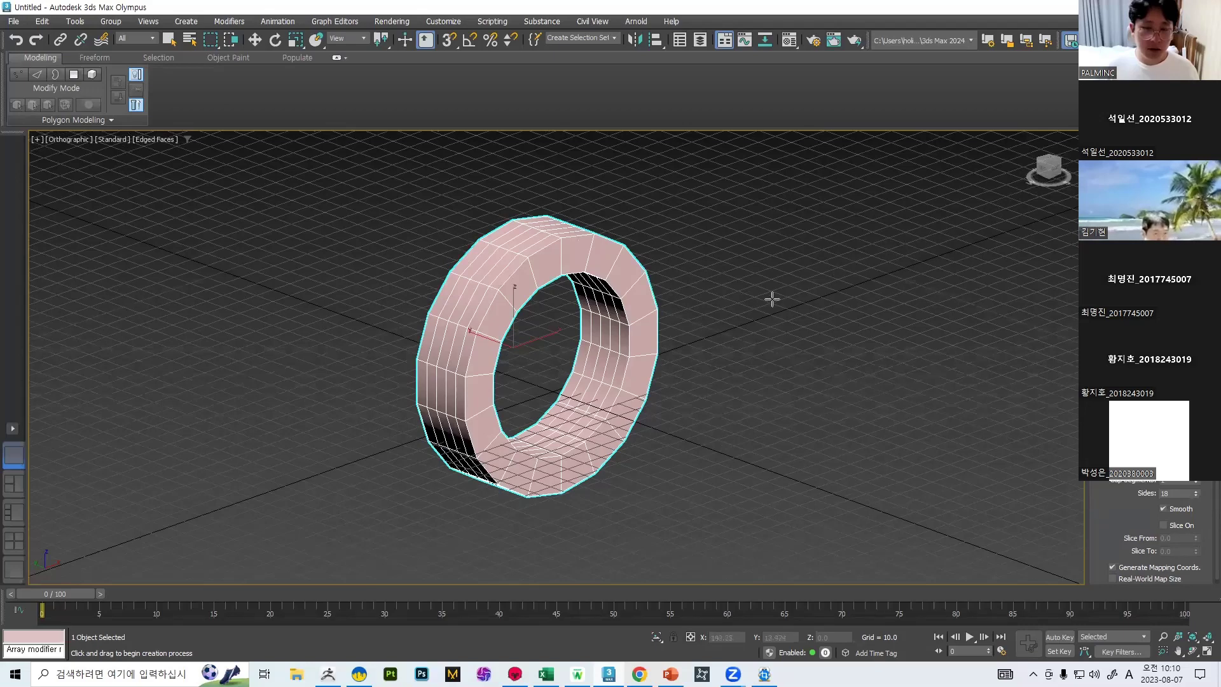
Toggle the viewport's home grid on and off repeatedly around the ring, leaving it hidden.
key(g)
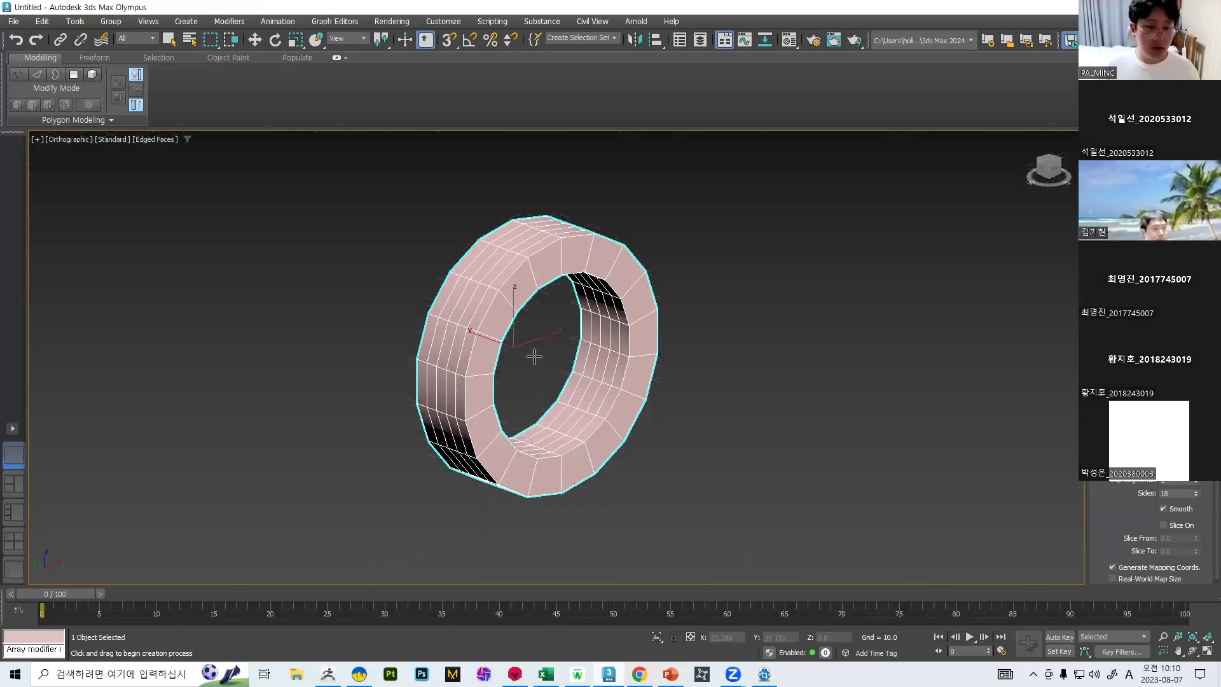
key(g)
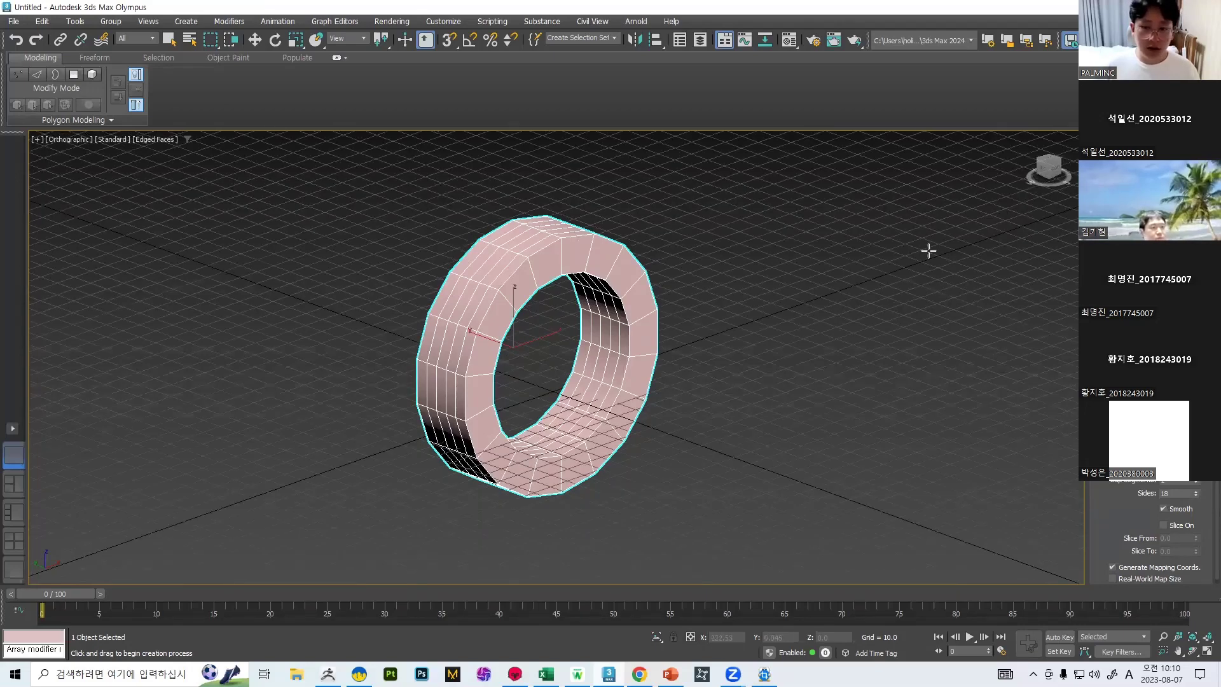
key(g)
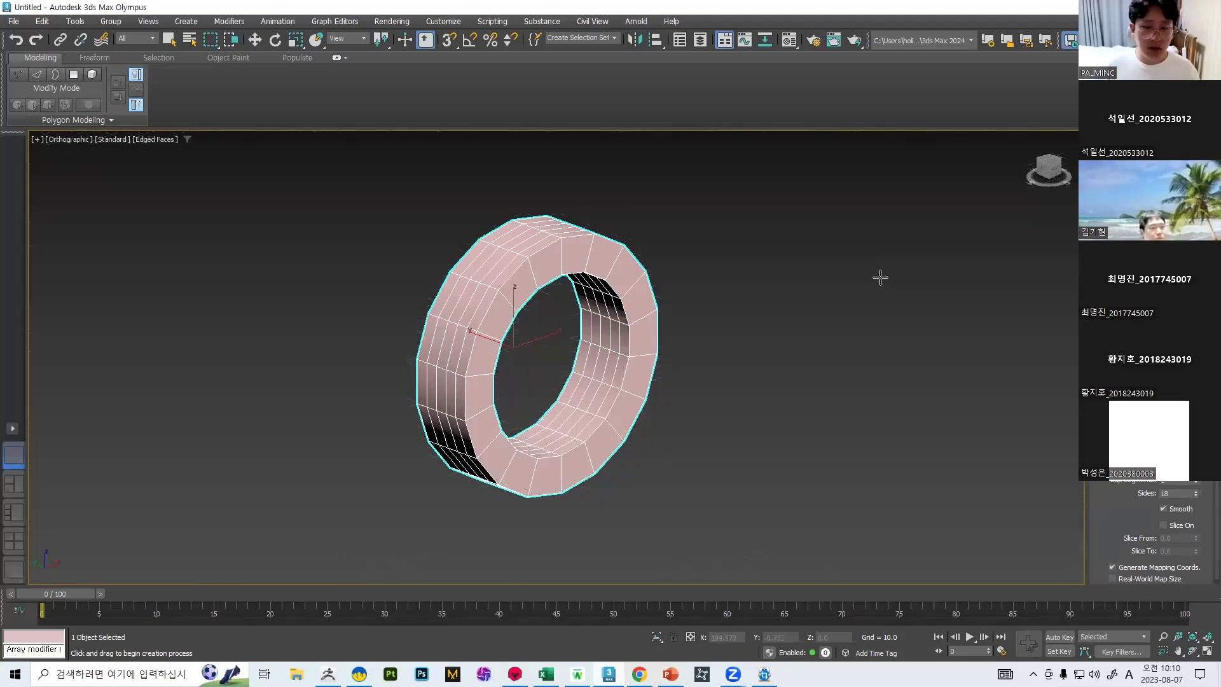
key(g)
key(g)
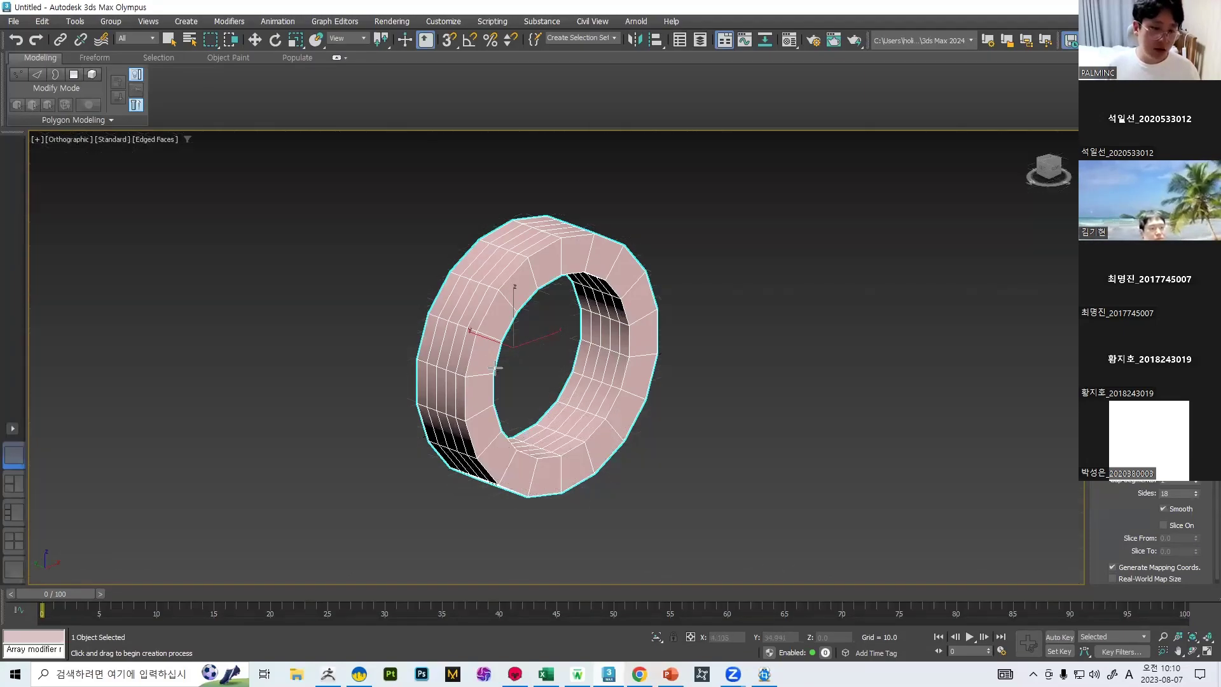
key(g)
key(g)
key(g)
key(g)
key(g)
key(g)
key(g)
key(g)
key(g)
key(g)
alt+middle_drag(703, 291, 744, 296)
key(g)
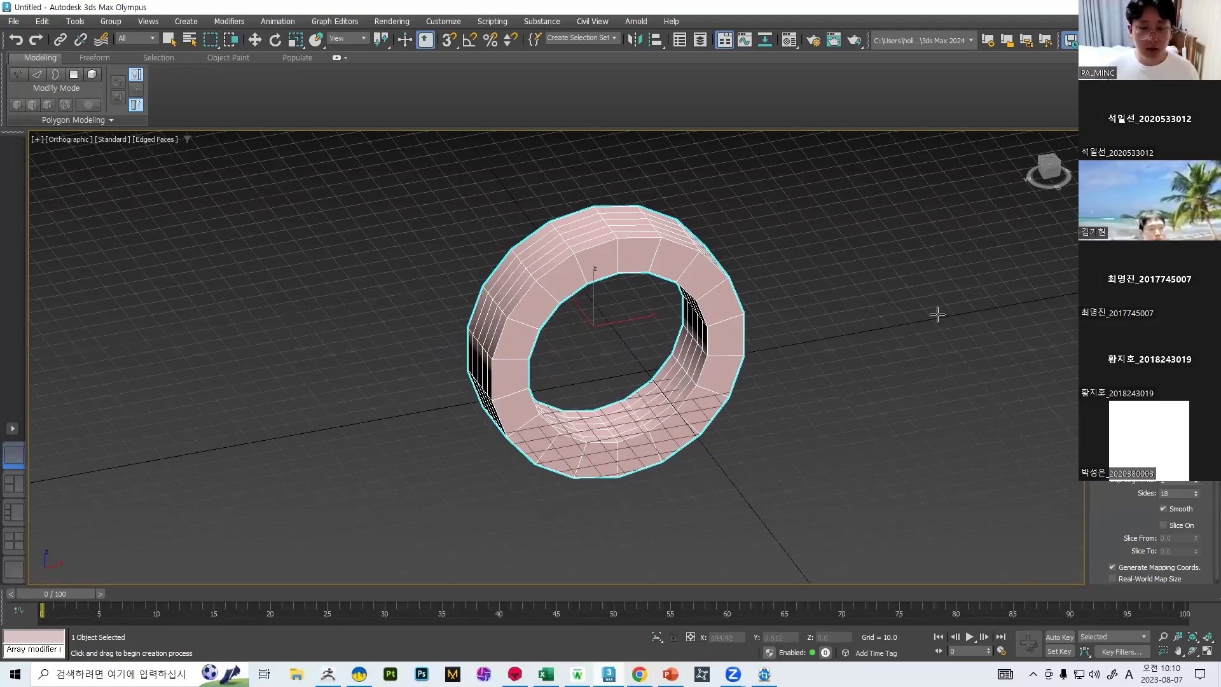
key(g)
Inspect the ring without the grid from Front view and from an orbited angle, centred in the viewport.
alt+middle_drag(809, 355, 692, 346)
key(f)
alt+middle_drag(562, 319, 665, 272)
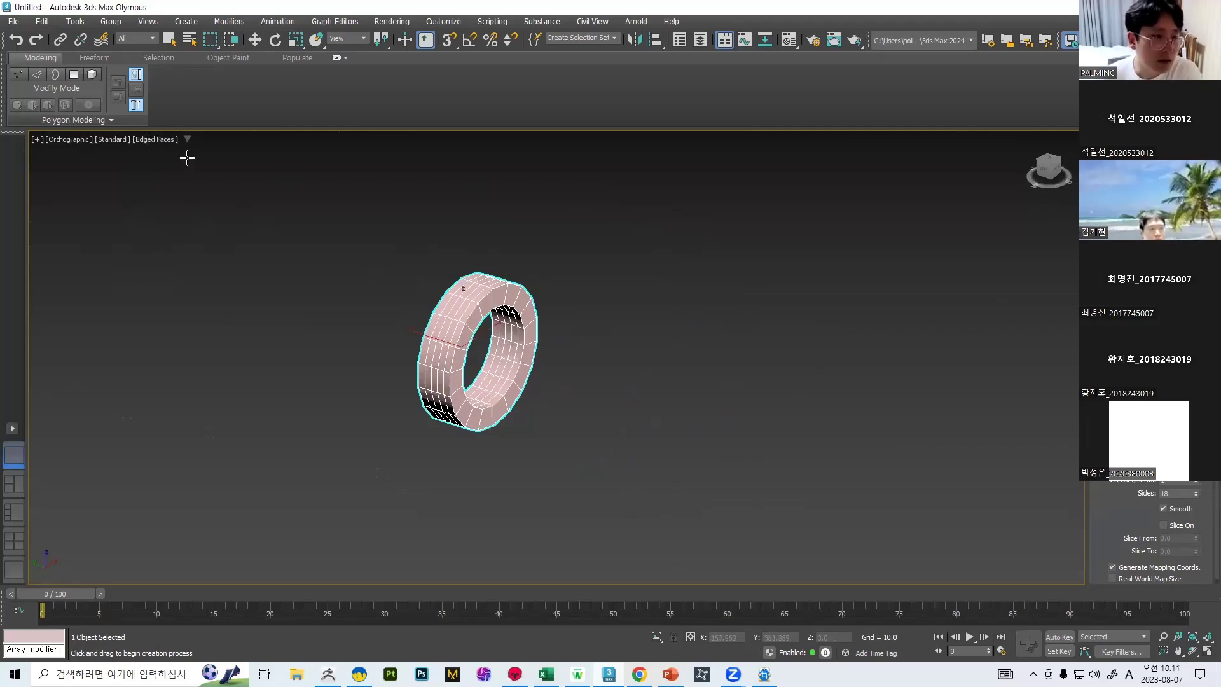
middle_drag(391, 281, 459, 286)
scroll(532, 380, up, 3)
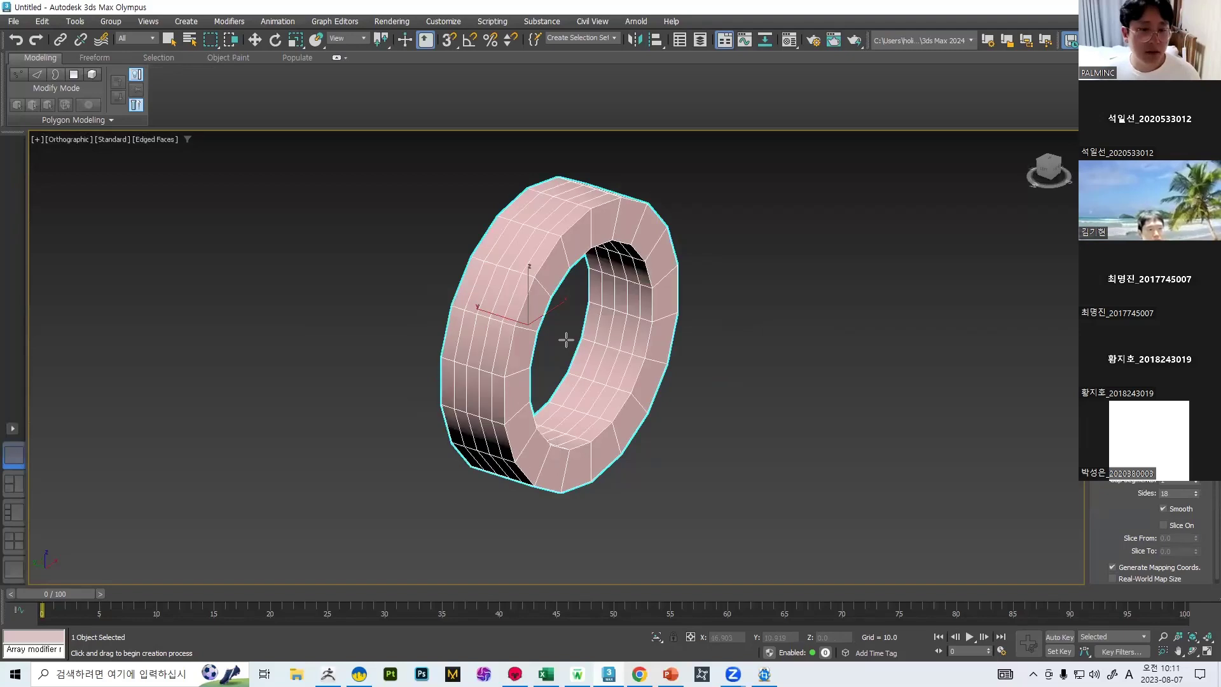
middle_drag(456, 229, 459, 257)
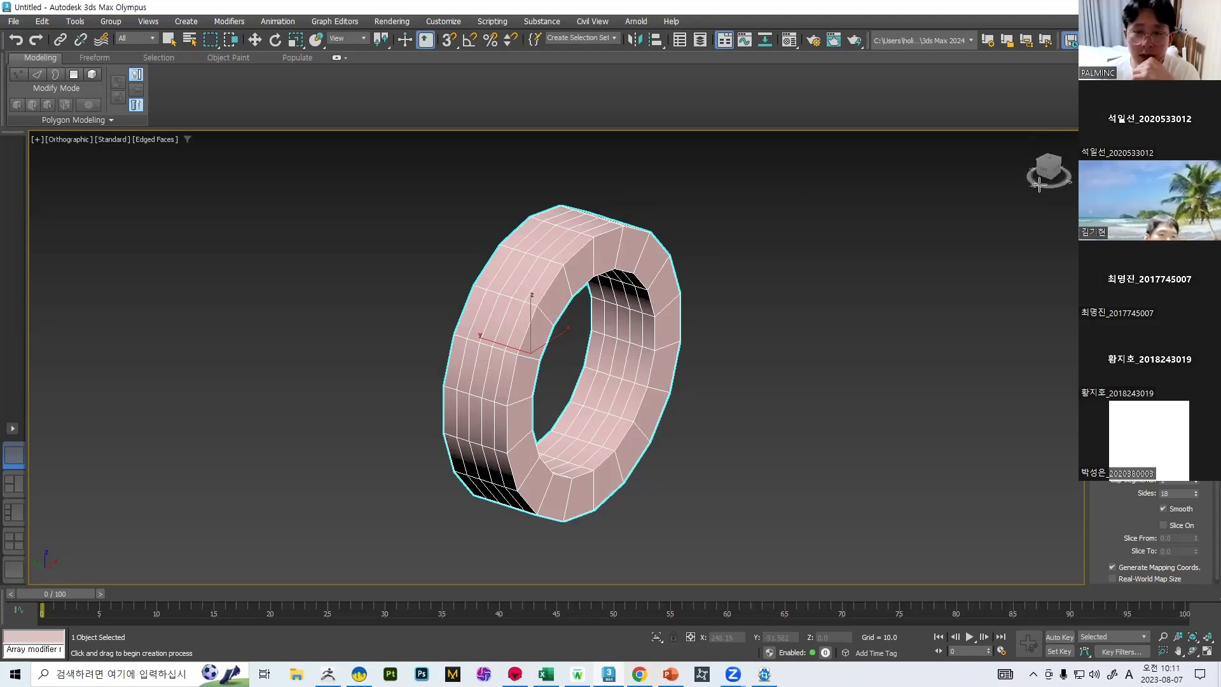
Create a flat rectangular box primitive on the ground beside the ring.
middle_drag(924, 335, 800, 342)
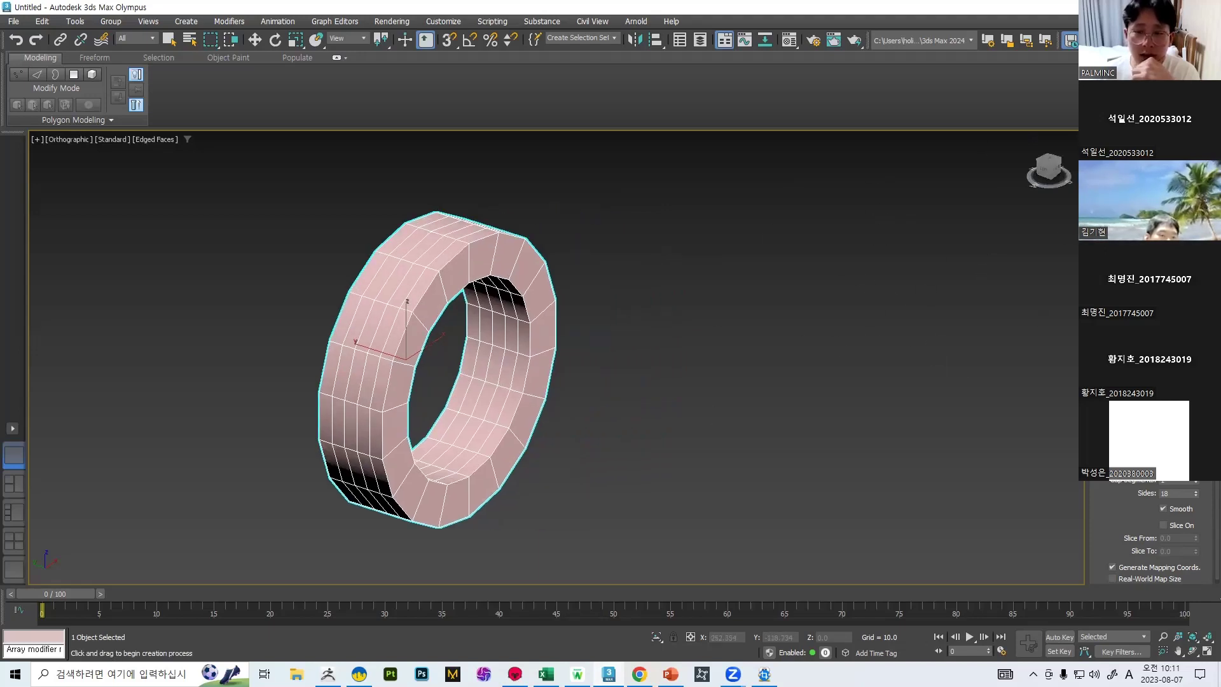
middle_drag(1062, 254, 998, 251)
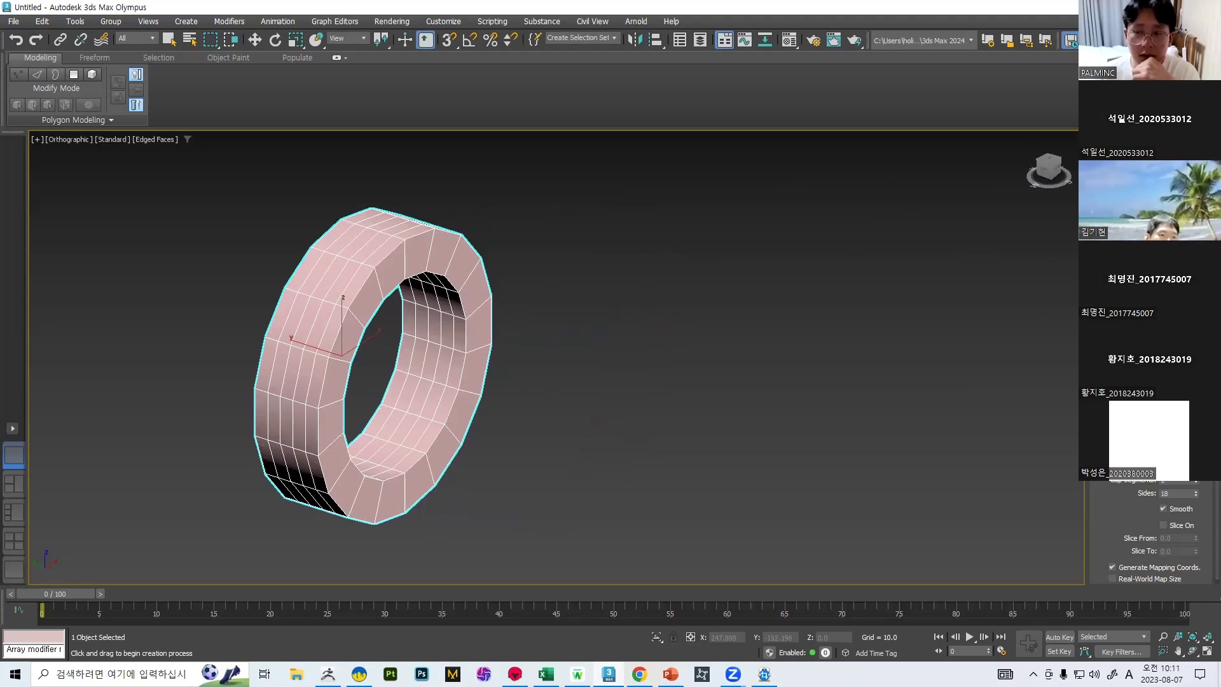
click(1120, 251)
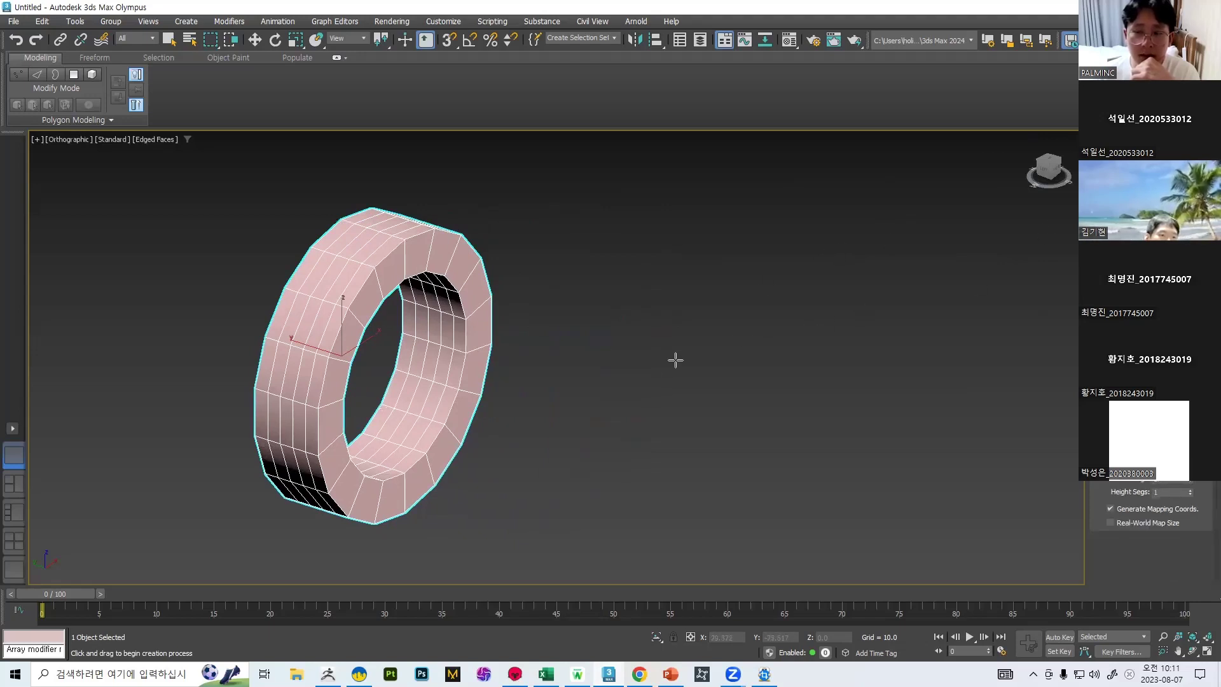
drag(644, 342, 643, 536)
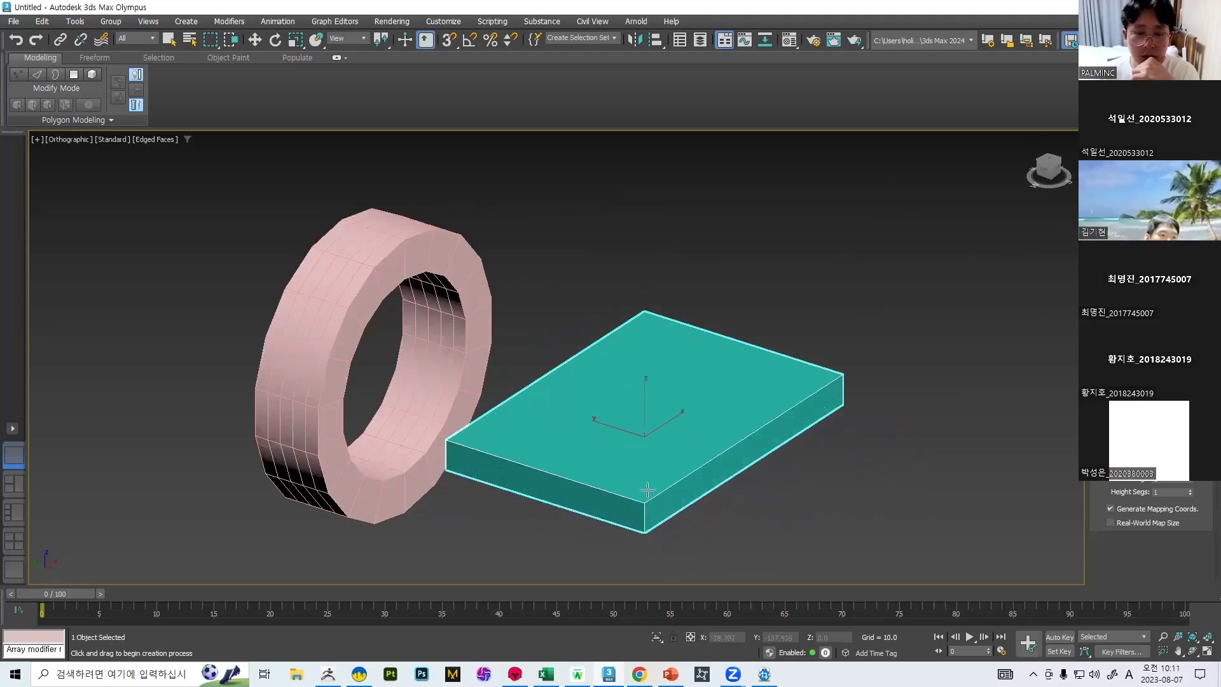
middle_drag(831, 344, 869, 338)
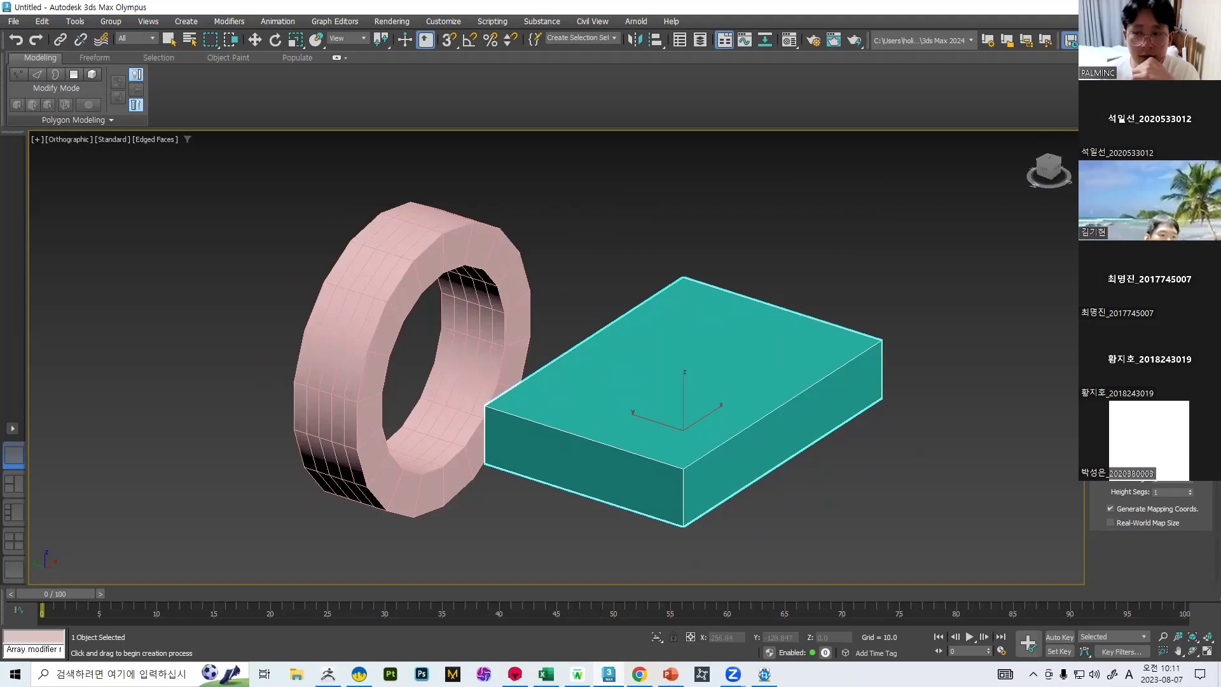
Create an upright tapered cone with a narrow flat top on the far side of the box from the ring.
middle_drag(741, 317, 597, 283)
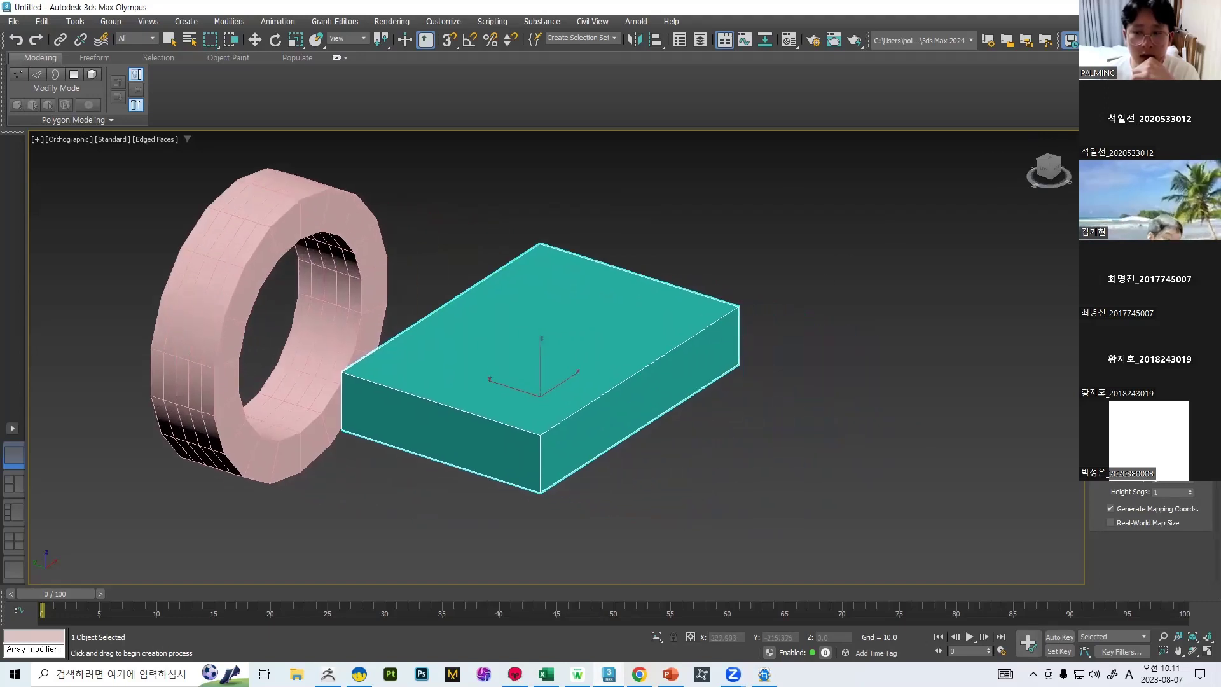
drag(780, 393, 823, 429)
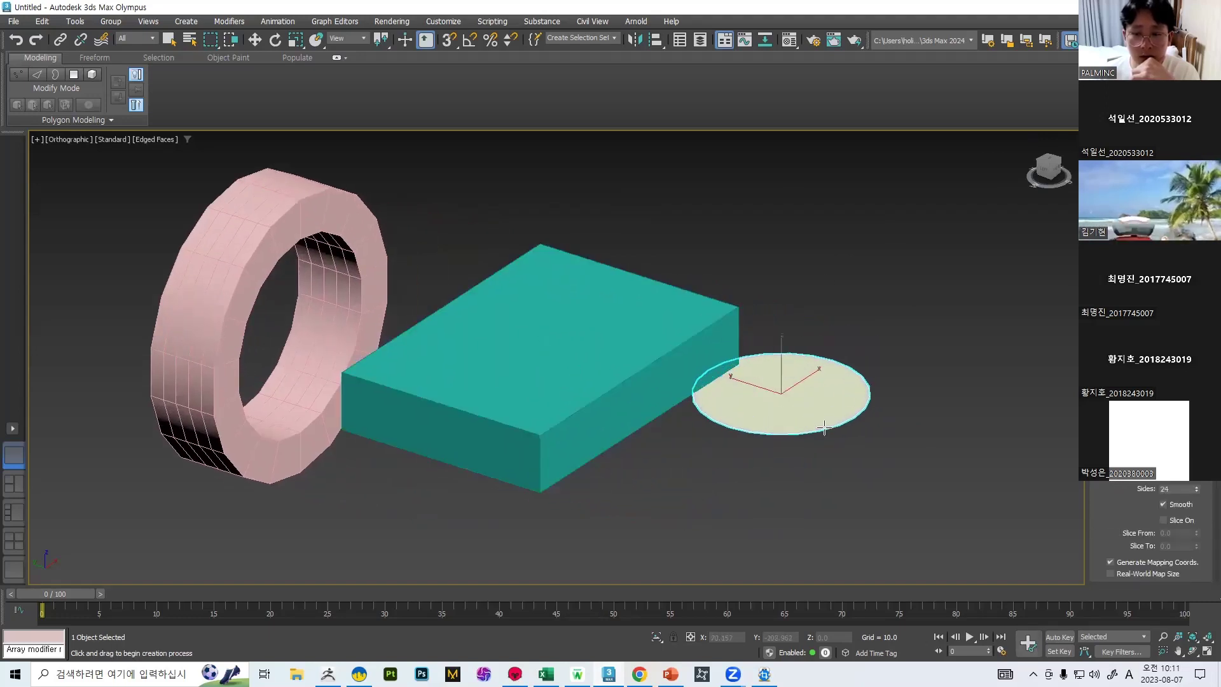
click(812, 248)
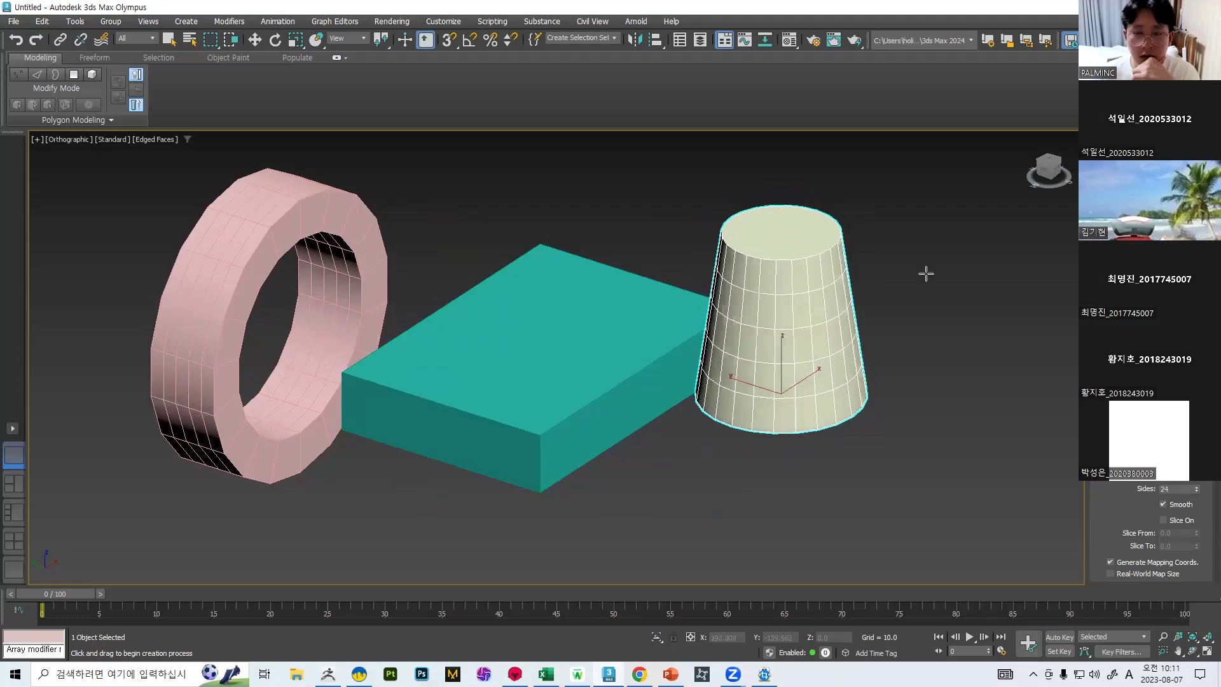
middle_drag(956, 274, 951, 272)
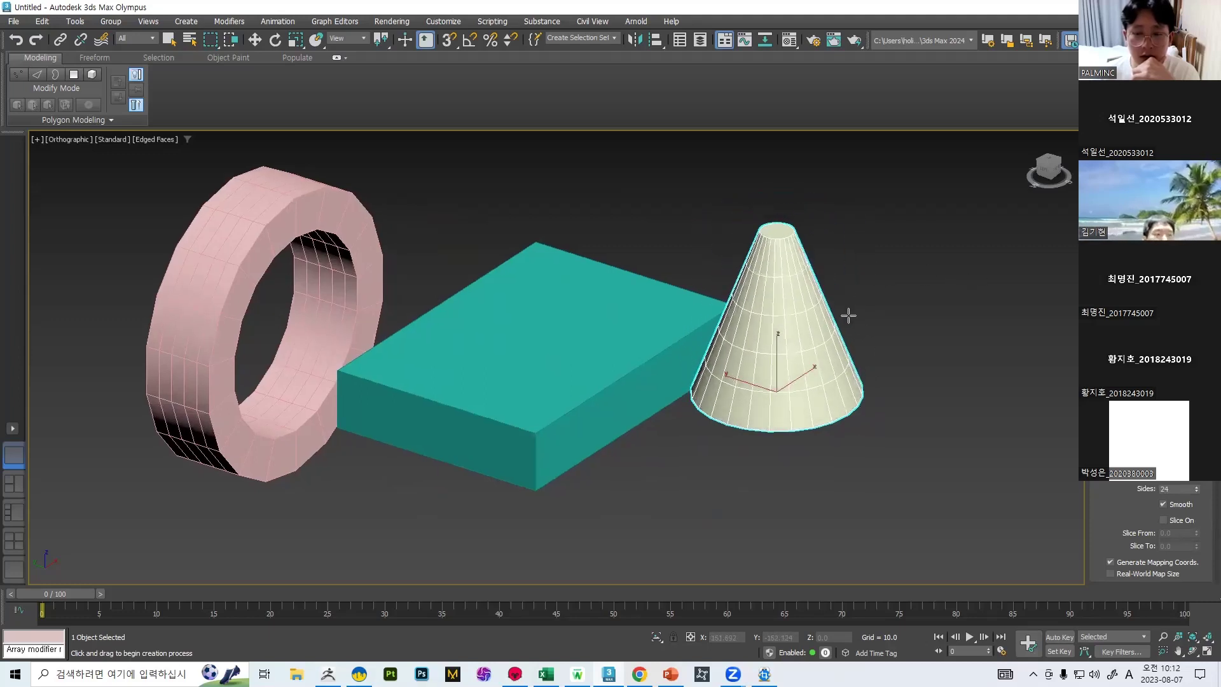
Create a sphere in front of the cone and a similarly sized GeoSphere beside it.
click(1121, 254)
drag(745, 493, 791, 532)
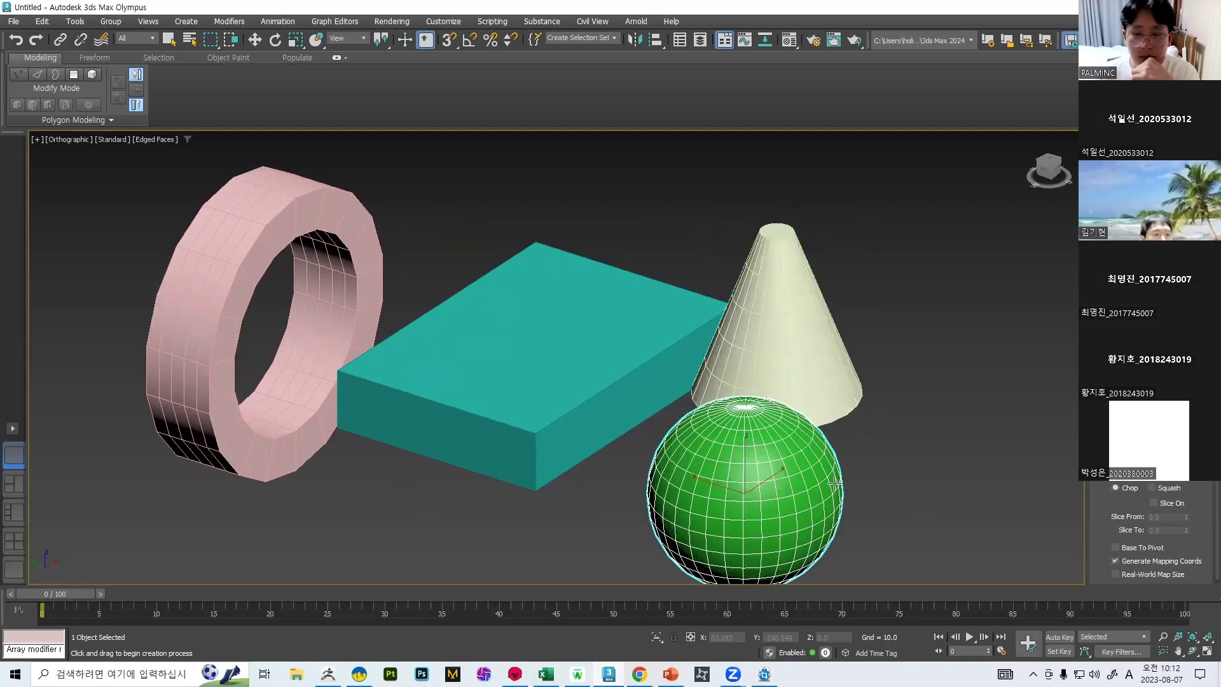
middle_drag(779, 399, 772, 308)
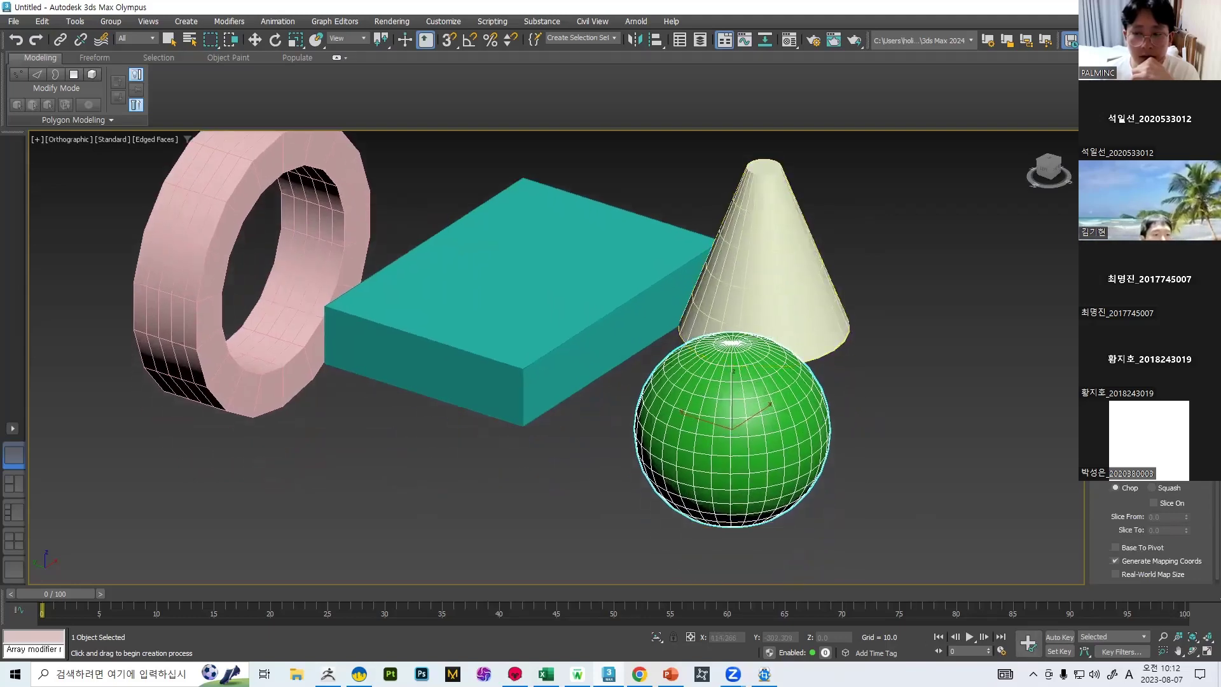
click(1180, 254)
drag(932, 380, 995, 460)
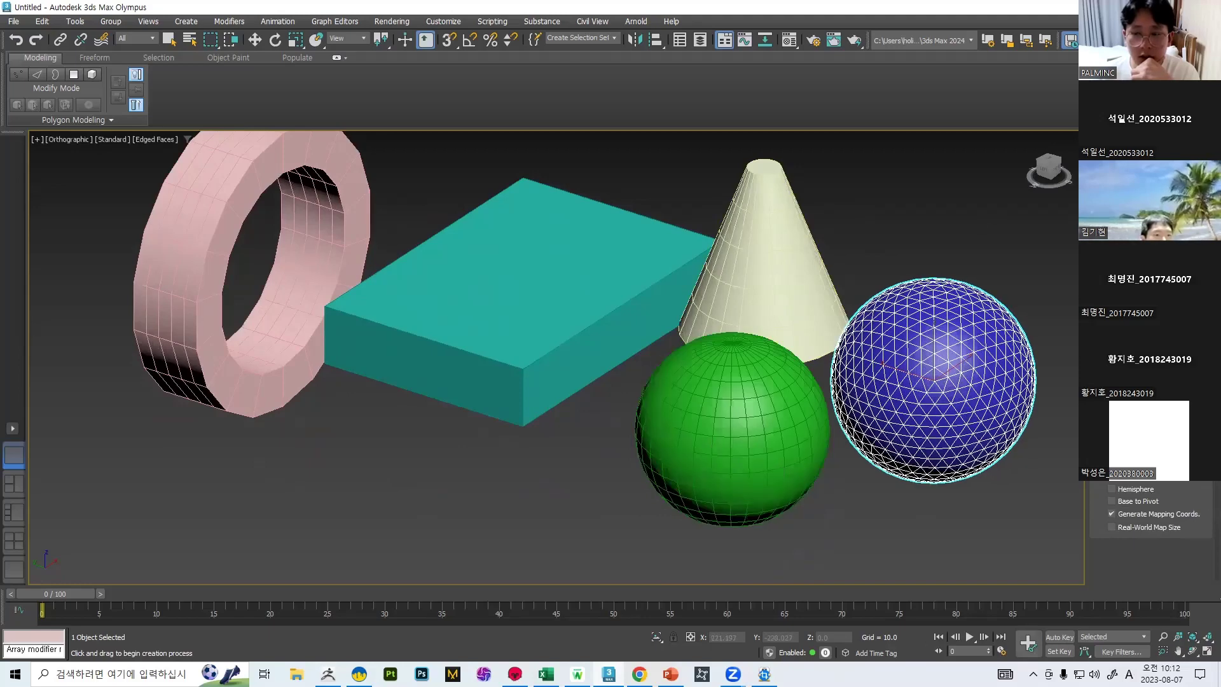
Examine the GeoSphere's triangular faces up close and compare them with the standard sphere's segments.
scroll(1025, 317, up, 6)
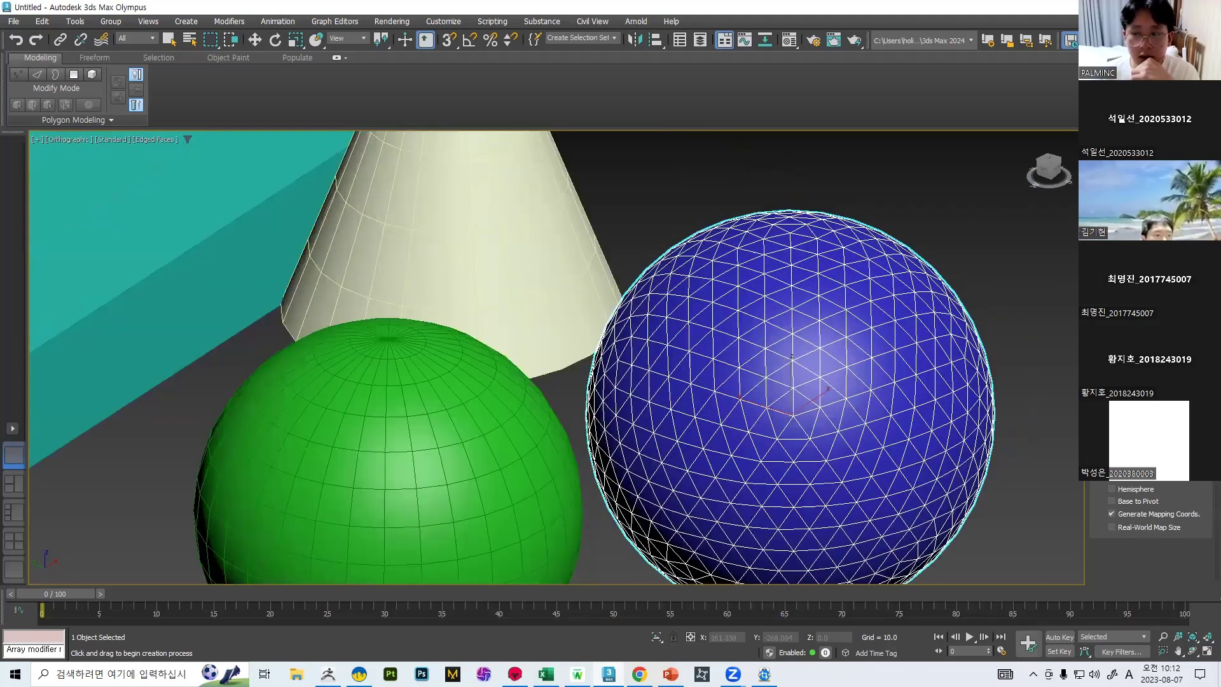
scroll(782, 313, up, 2)
scroll(796, 324, down, 2)
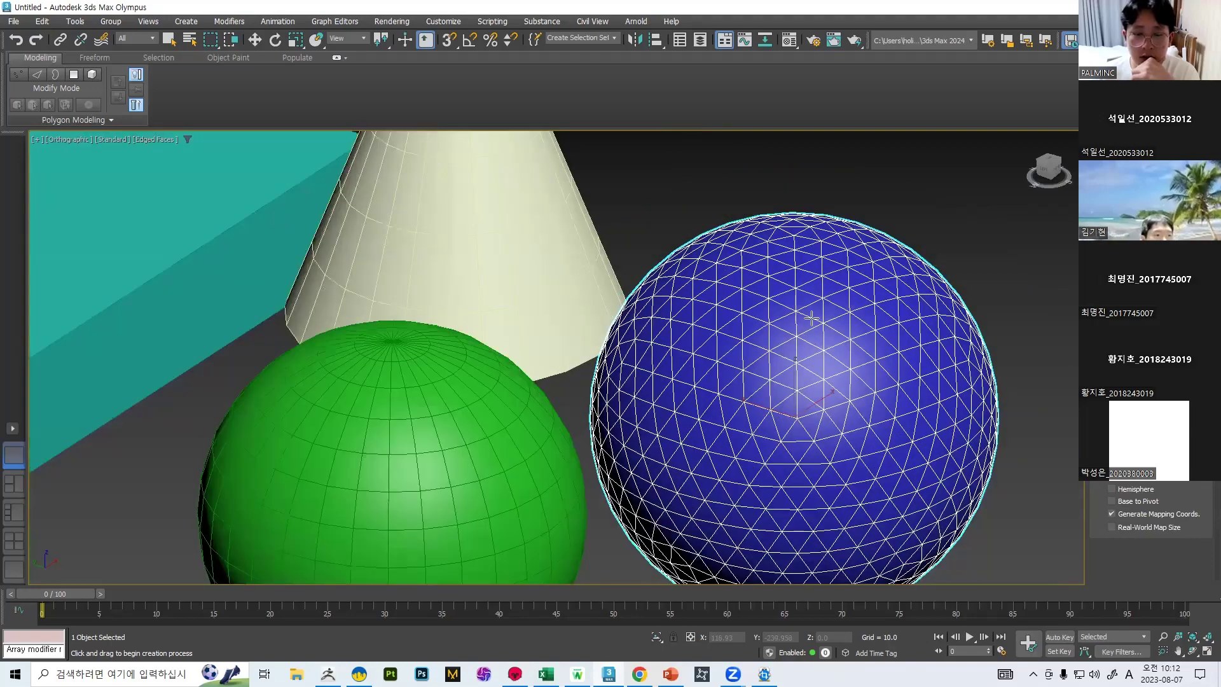
scroll(796, 343, down, 2)
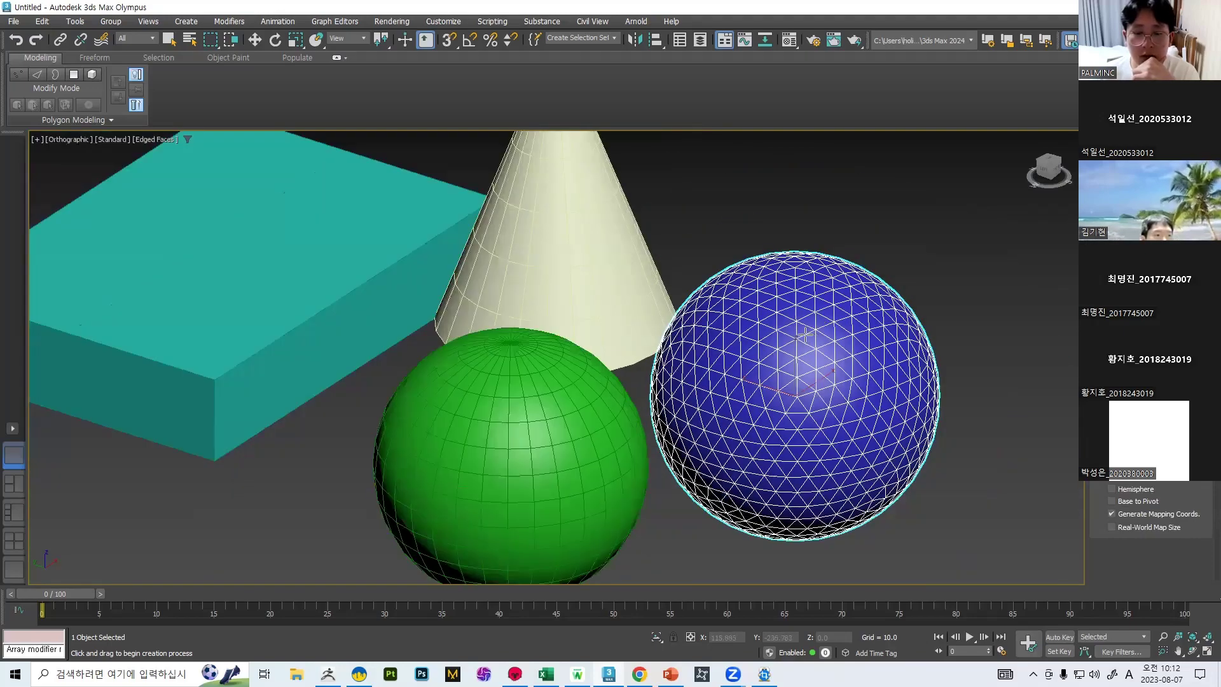
scroll(806, 336, up, 4)
scroll(836, 297, down, 5)
scroll(661, 373, up, 1)
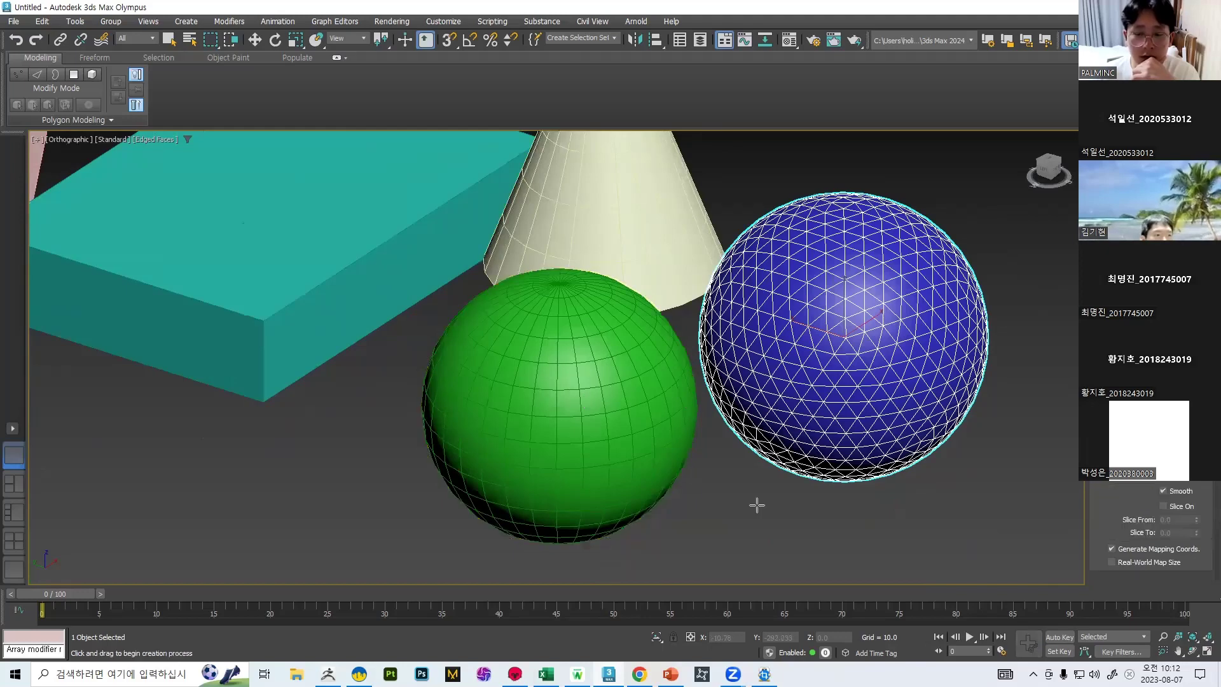
Create a tall cylinder between the two spheres and a thick-walled tube in front of the box.
drag(749, 505, 767, 533)
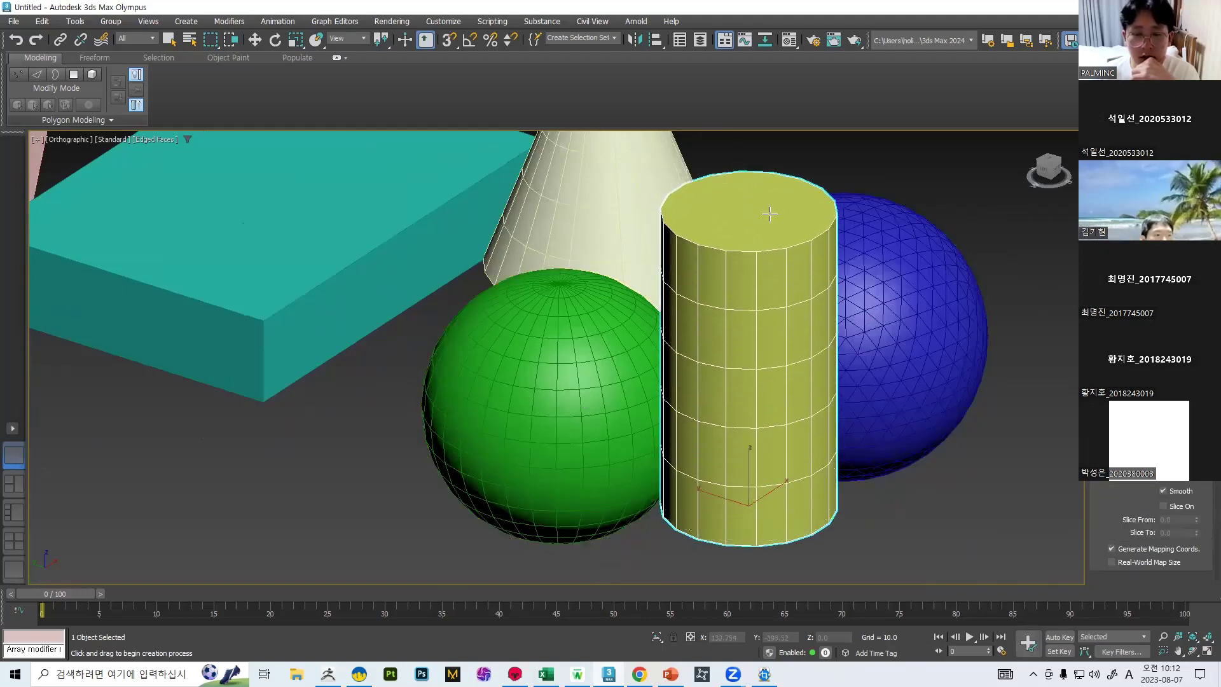
drag(504, 449, 541, 512)
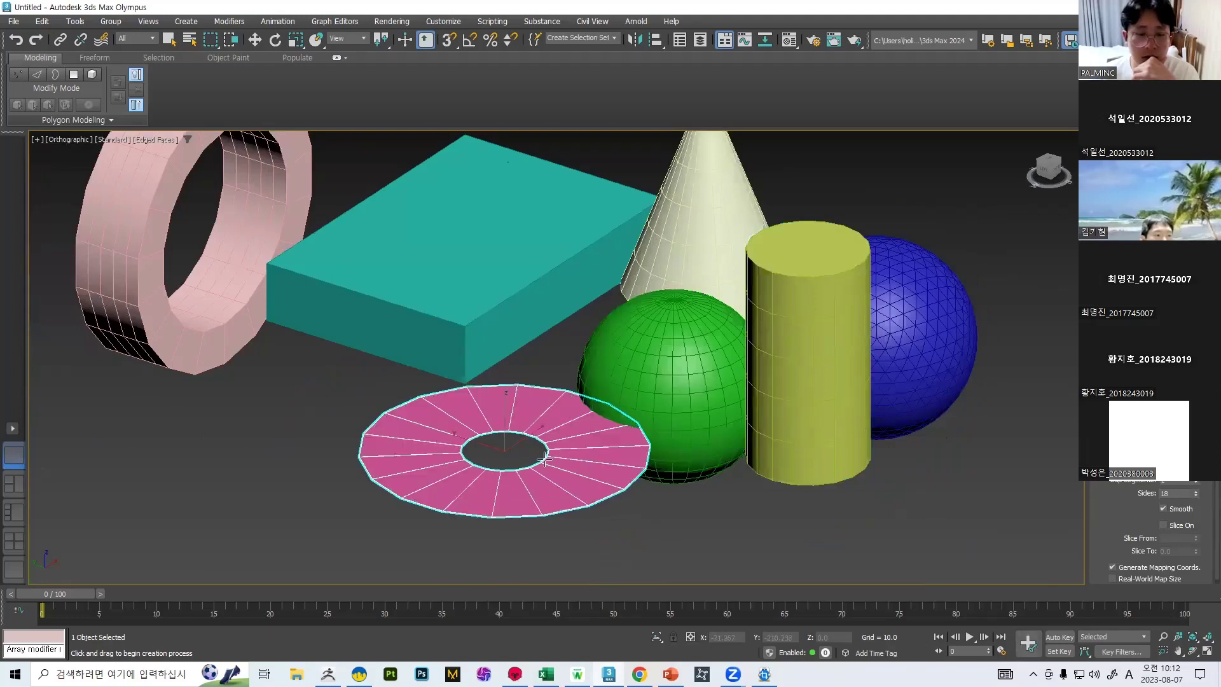
click(550, 465)
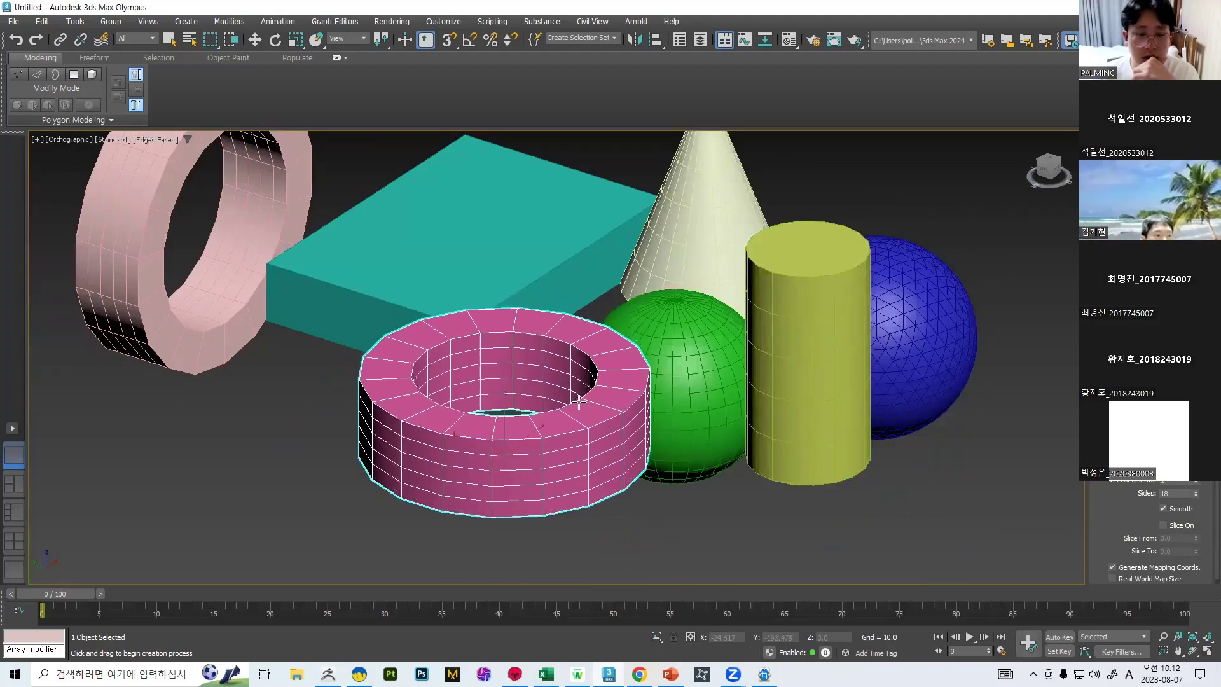
Create a torus at the foot of the cylinder and a small pyramid between the torus and the tube.
click(1119, 162)
drag(878, 502, 923, 547)
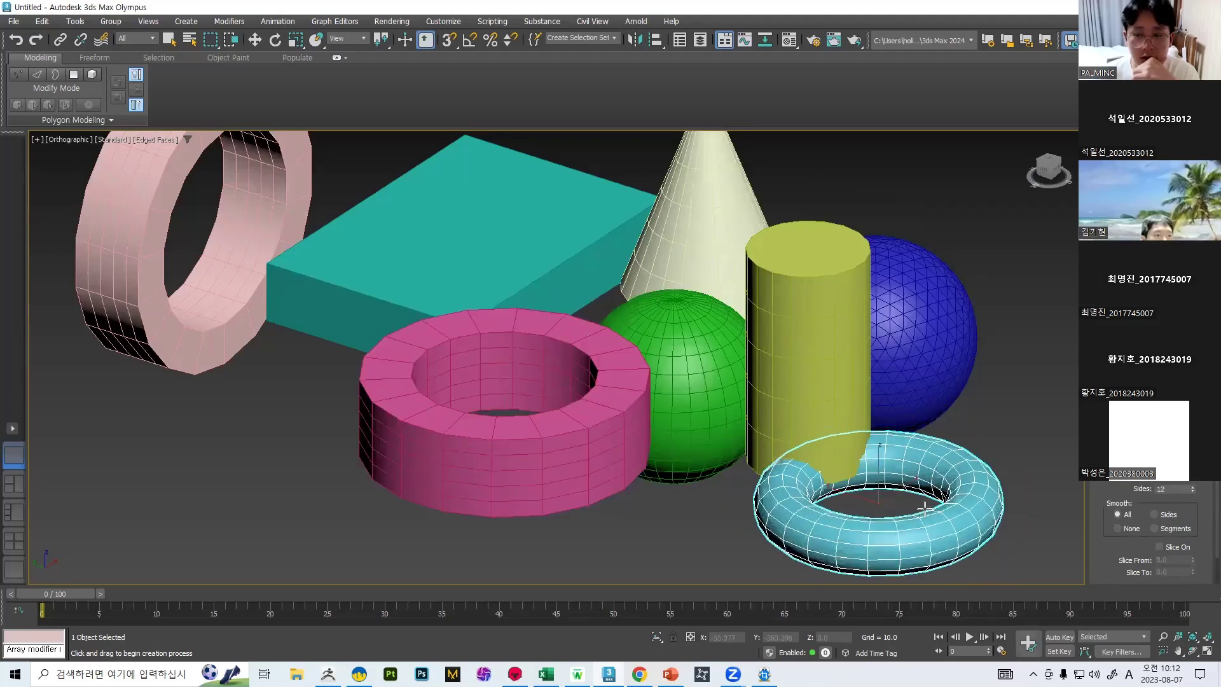
click(925, 527)
middle_drag(886, 368, 742, 304)
drag(530, 467, 565, 547)
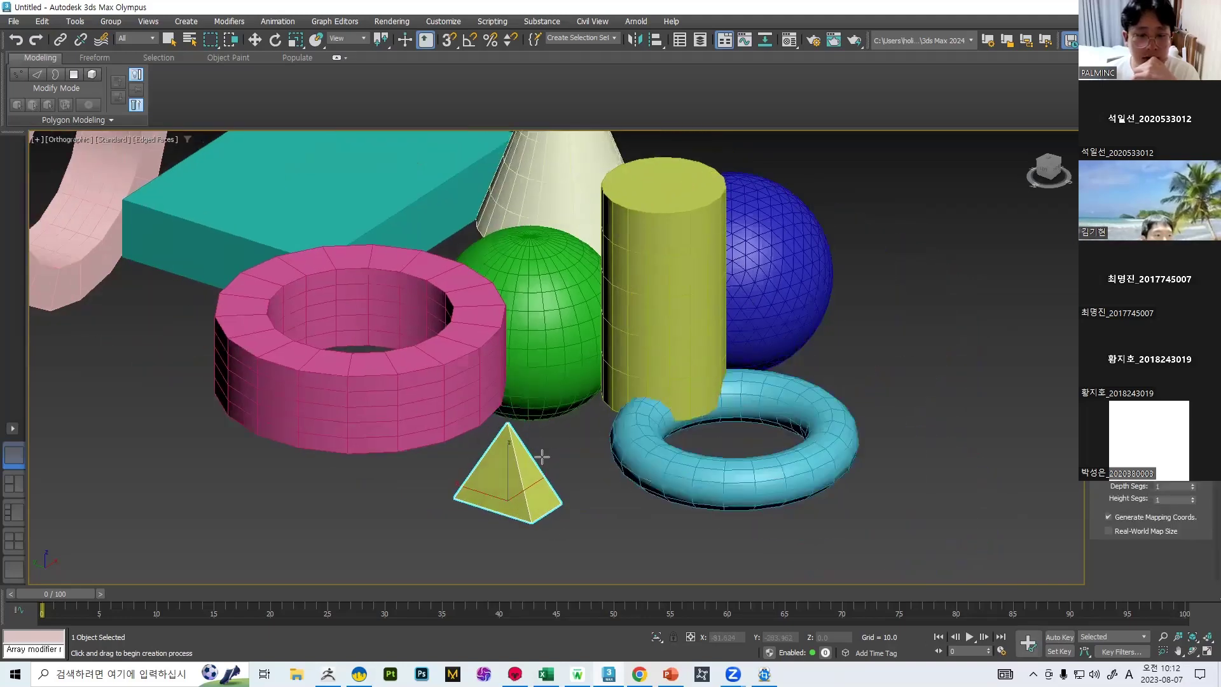
Create a teapot primitive next to the tube, in front of the upright ring.
middle_drag(629, 458, 840, 436)
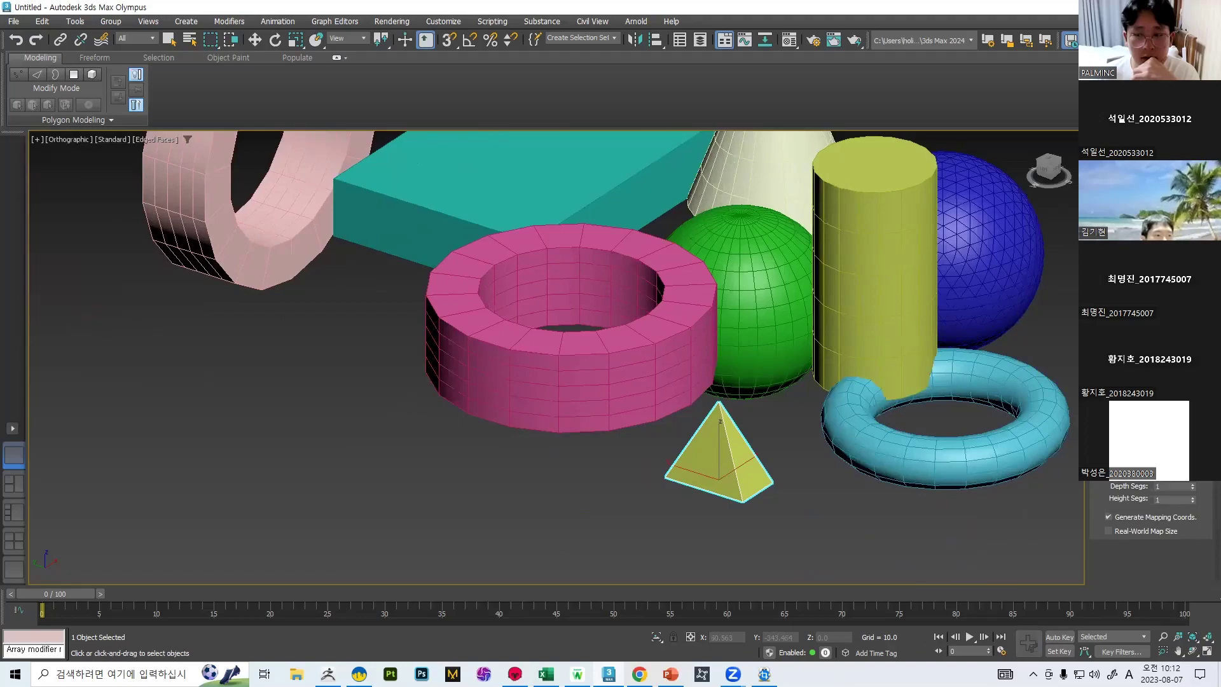
click(1124, 272)
drag(300, 417, 343, 466)
middle_drag(342, 344, 447, 419)
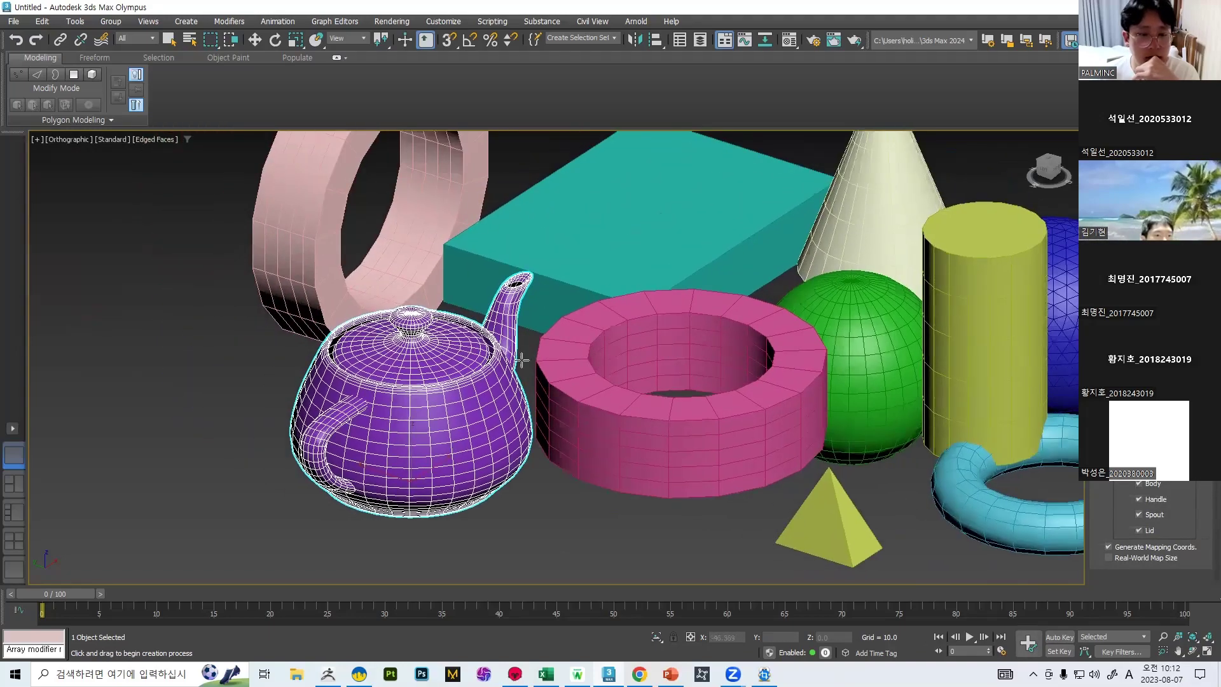
Create a rectangular plane primitive on the empty ground in front of the teapot and tube.
middle_drag(361, 384, 270, 301)
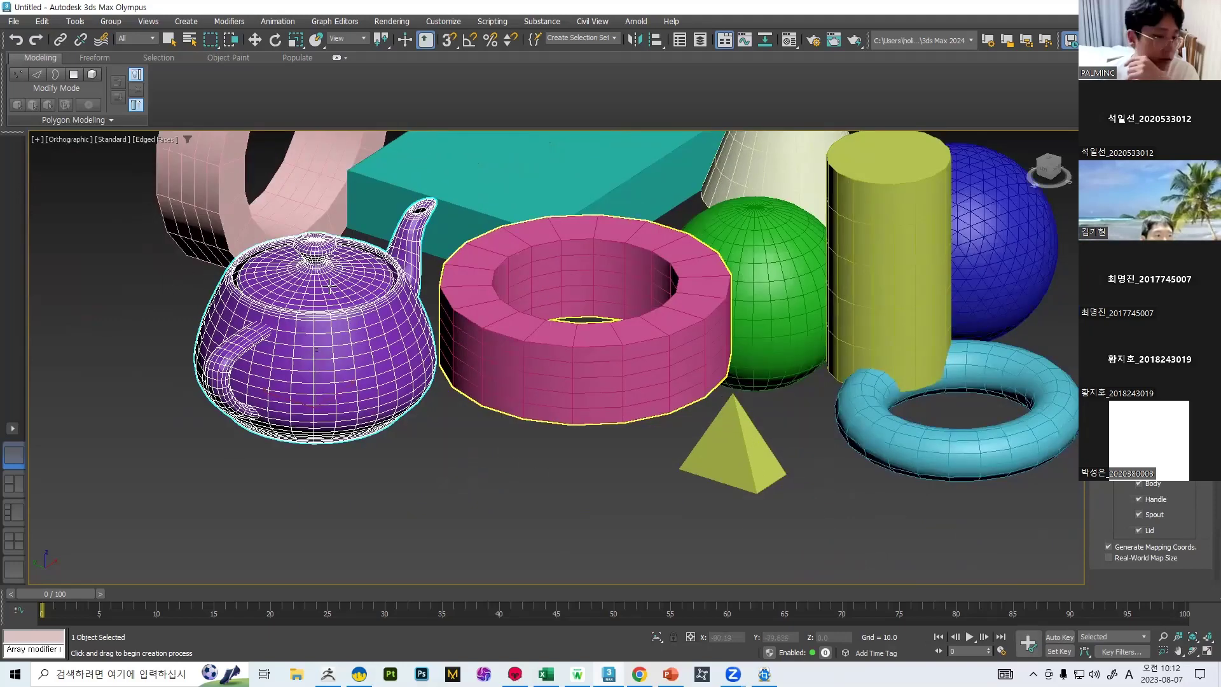
middle_drag(410, 326, 473, 339)
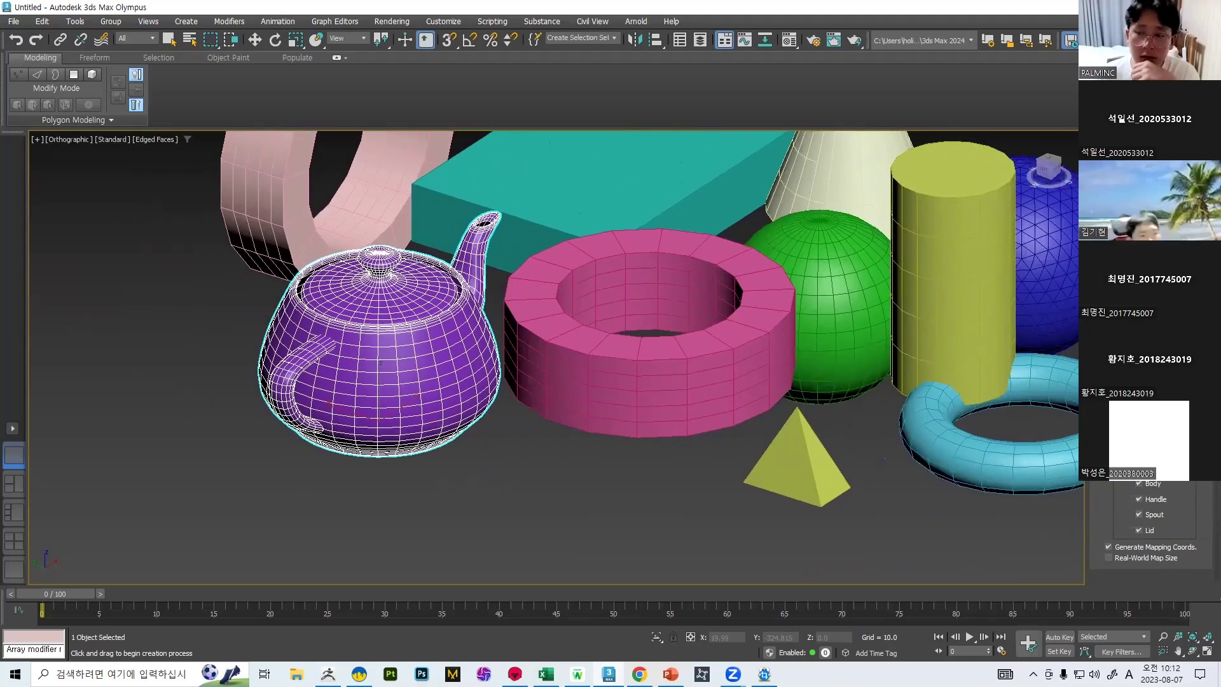
middle_drag(473, 339, 506, 318)
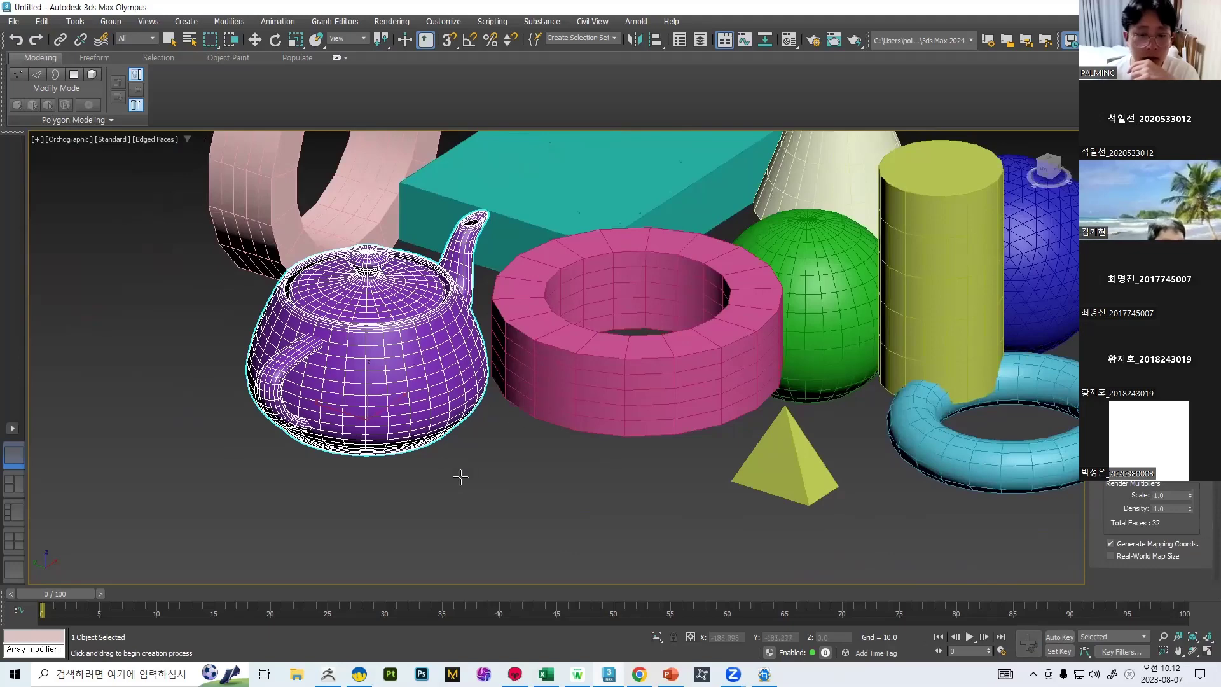
middle_drag(448, 497, 496, 384)
drag(412, 458, 561, 572)
alt+middle_drag(474, 450, 626, 390)
middle_drag(724, 350, 690, 388)
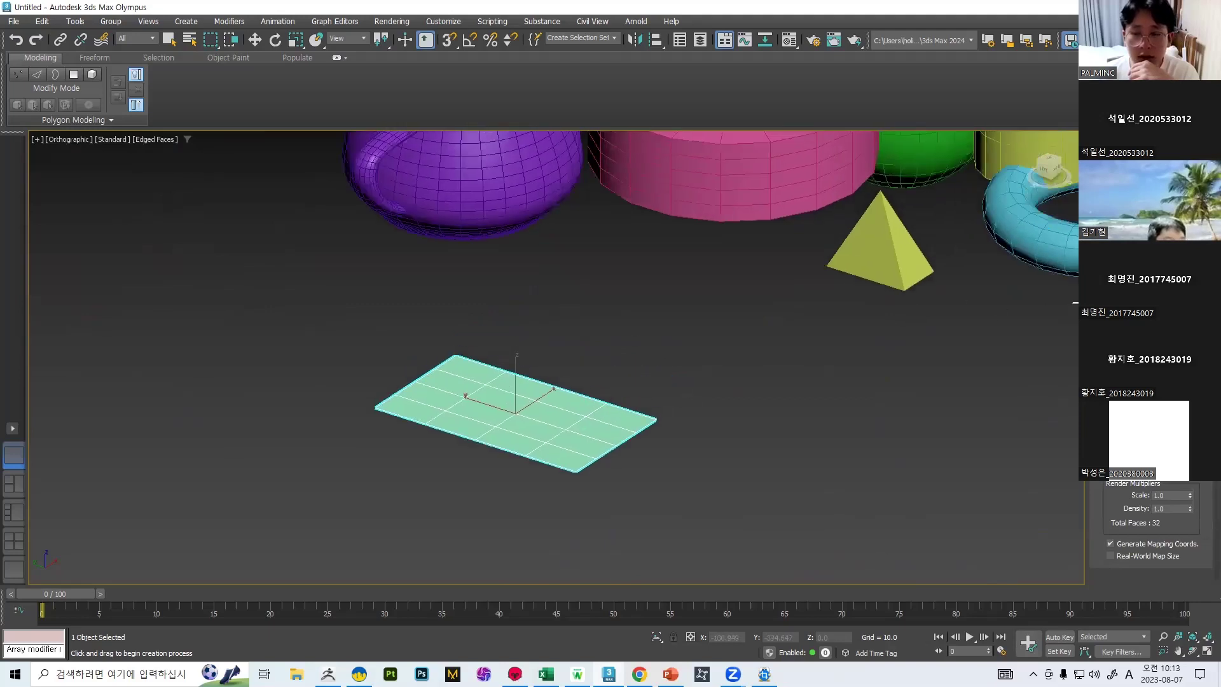
Place a TextPlus object on the ground beside the plane and delete it.
right_click(848, 385)
click(825, 424)
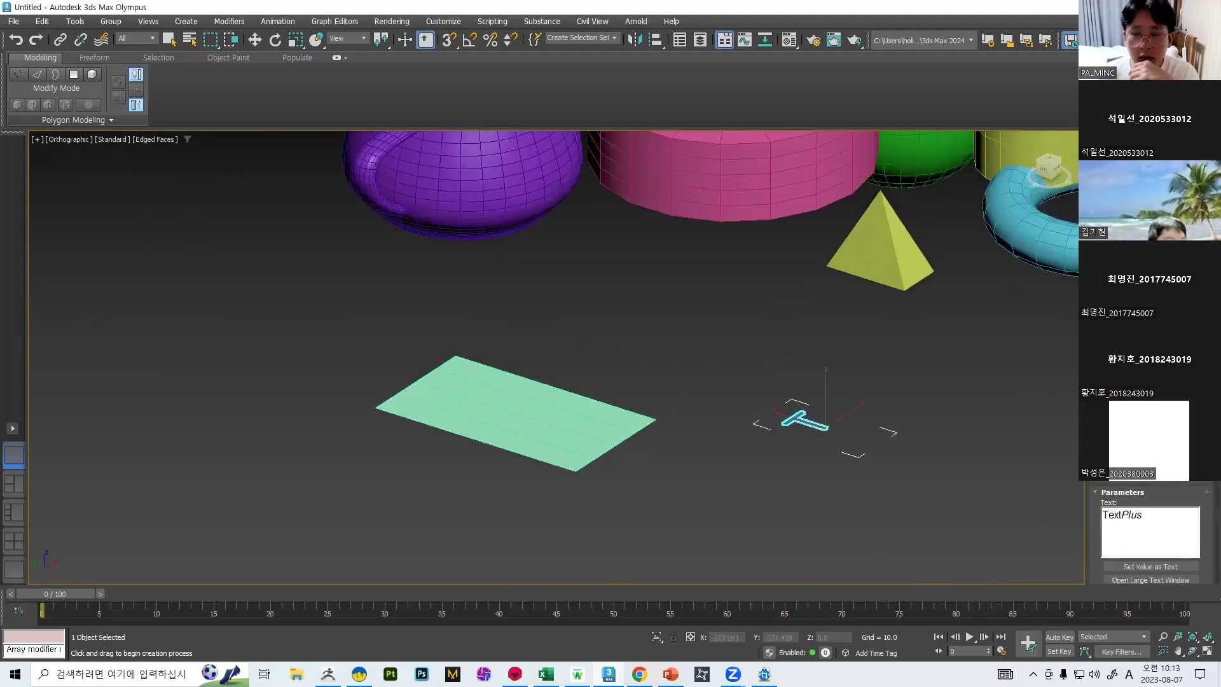
middle_drag(853, 340, 780, 305)
scroll(661, 381, up, 8)
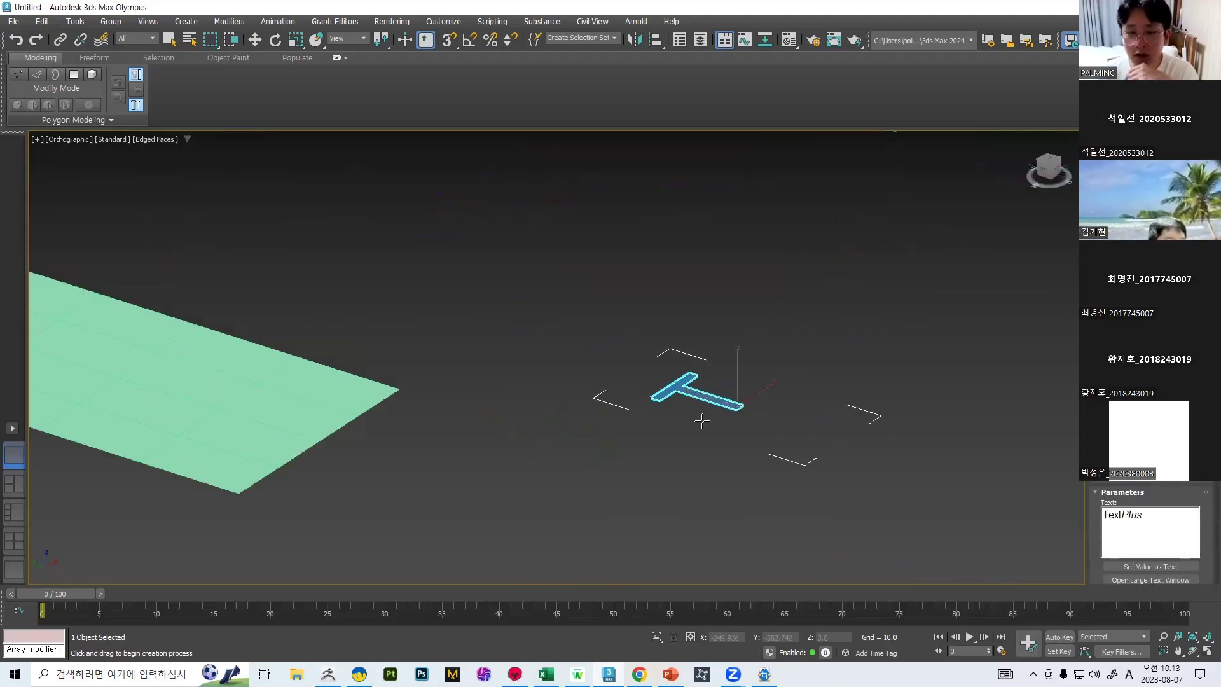
scroll(699, 359, down, 7)
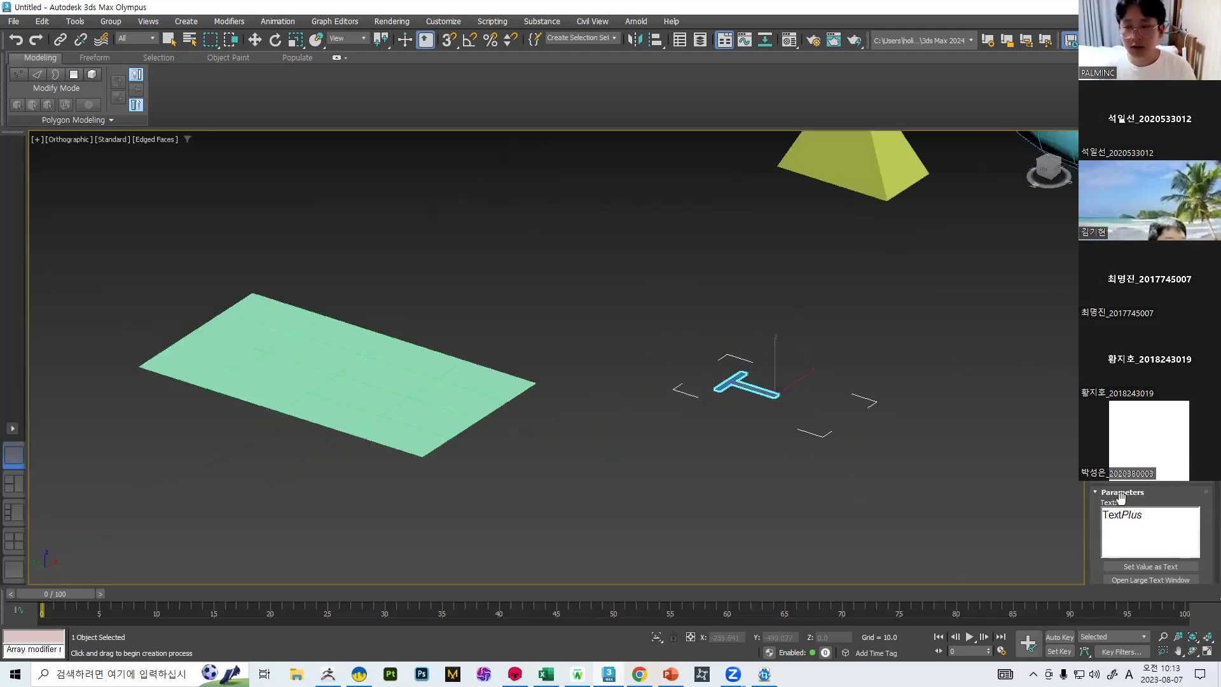
key(Delete)
Draw a four-cornered spline with the Line tool on the ground beside the plane and close it at its start point.
middle_drag(731, 303, 777, 359)
middle_drag(695, 264, 727, 365)
scroll(728, 366, down, 5)
key(q)
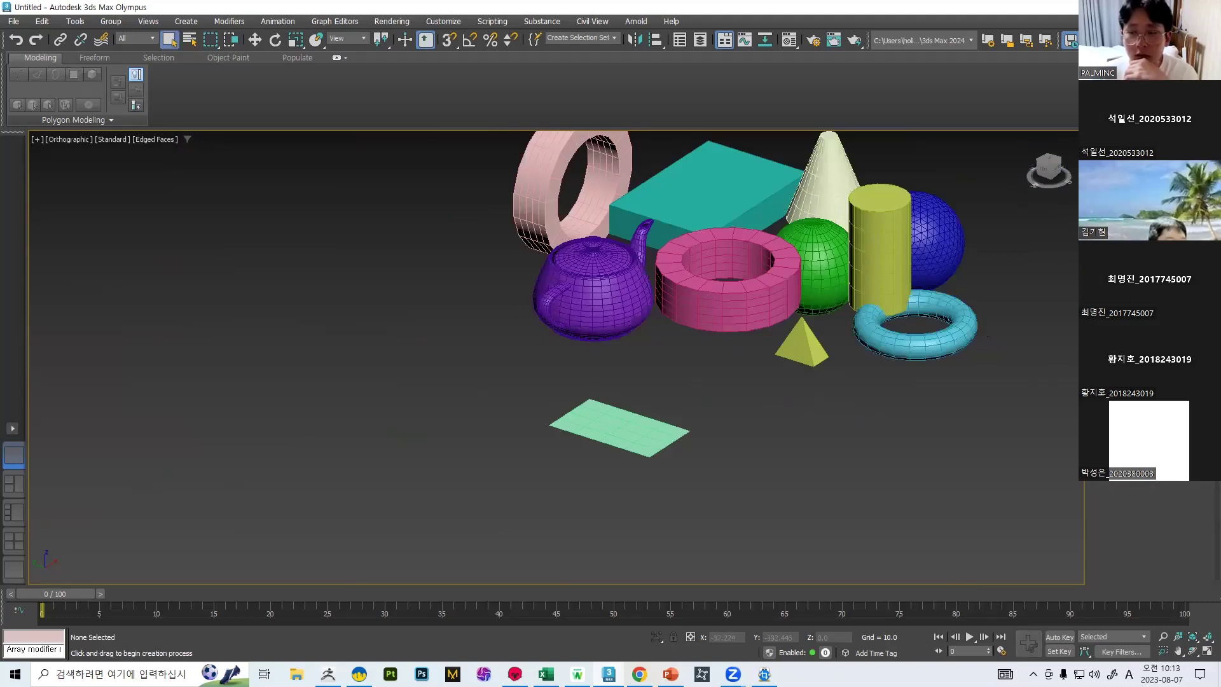
click(731, 454)
click(864, 411)
click(946, 502)
click(827, 540)
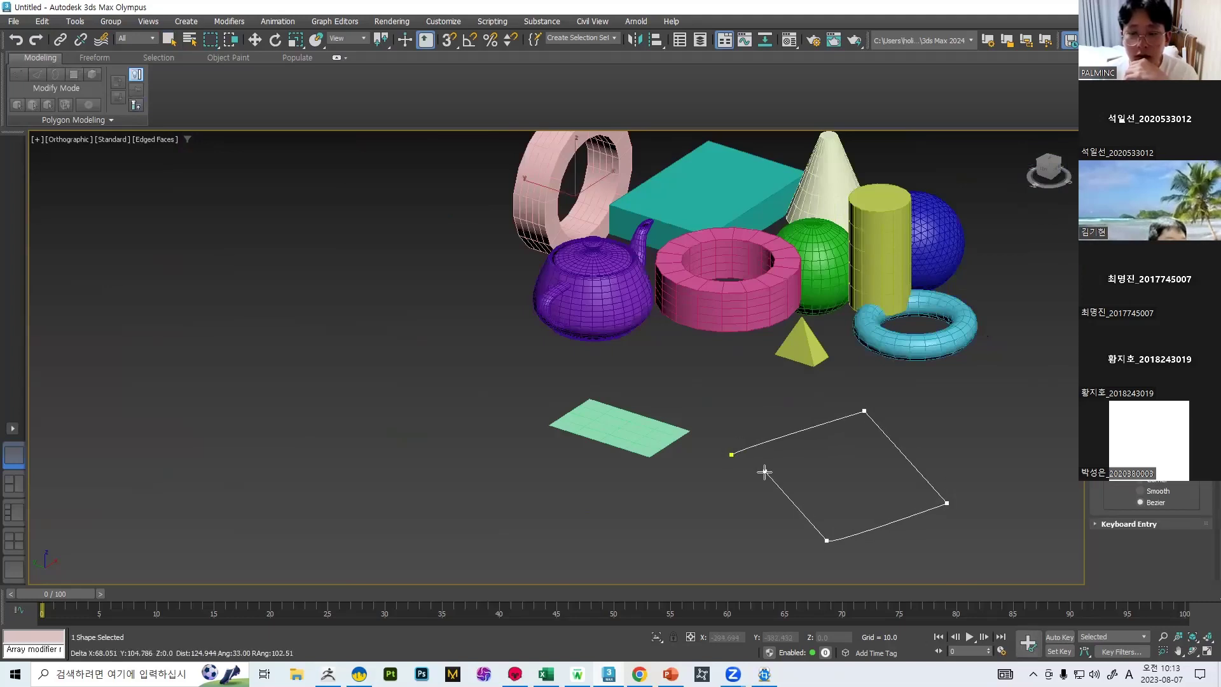
click(732, 454)
click(636, 348)
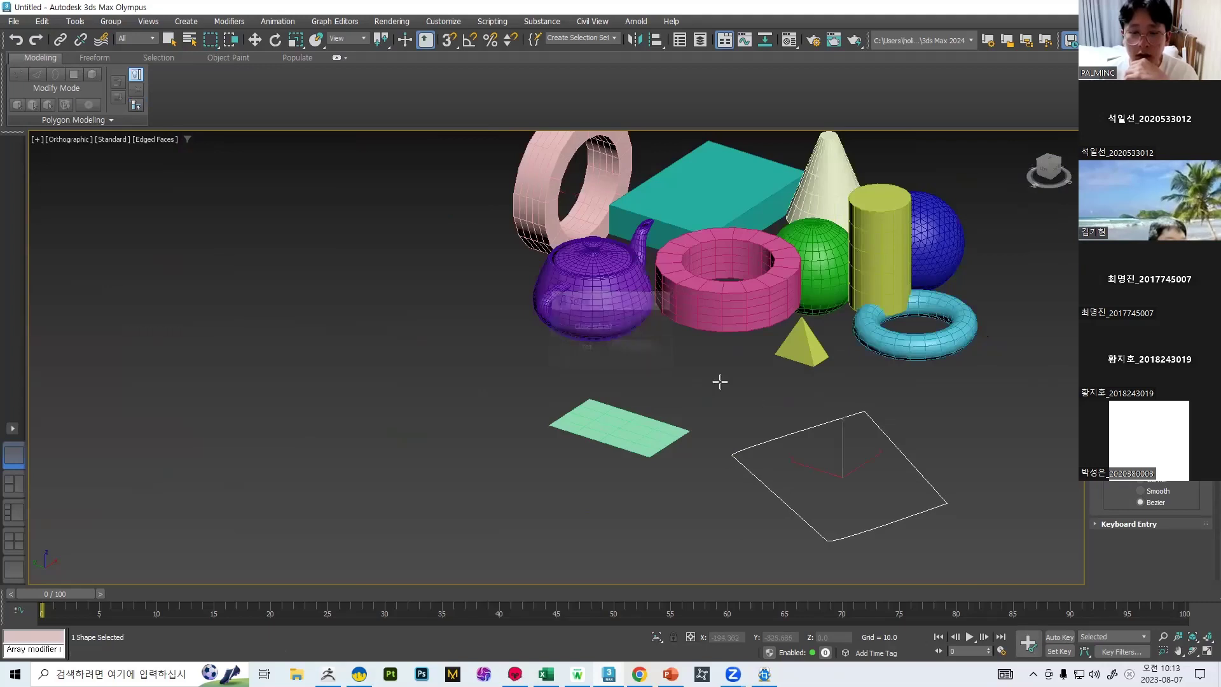
Draw a rectangle spline about 54.6 units wide in front of the torus, partly overlapping the closed line shape.
middle_drag(885, 452, 842, 389)
scroll(842, 389, up, 4)
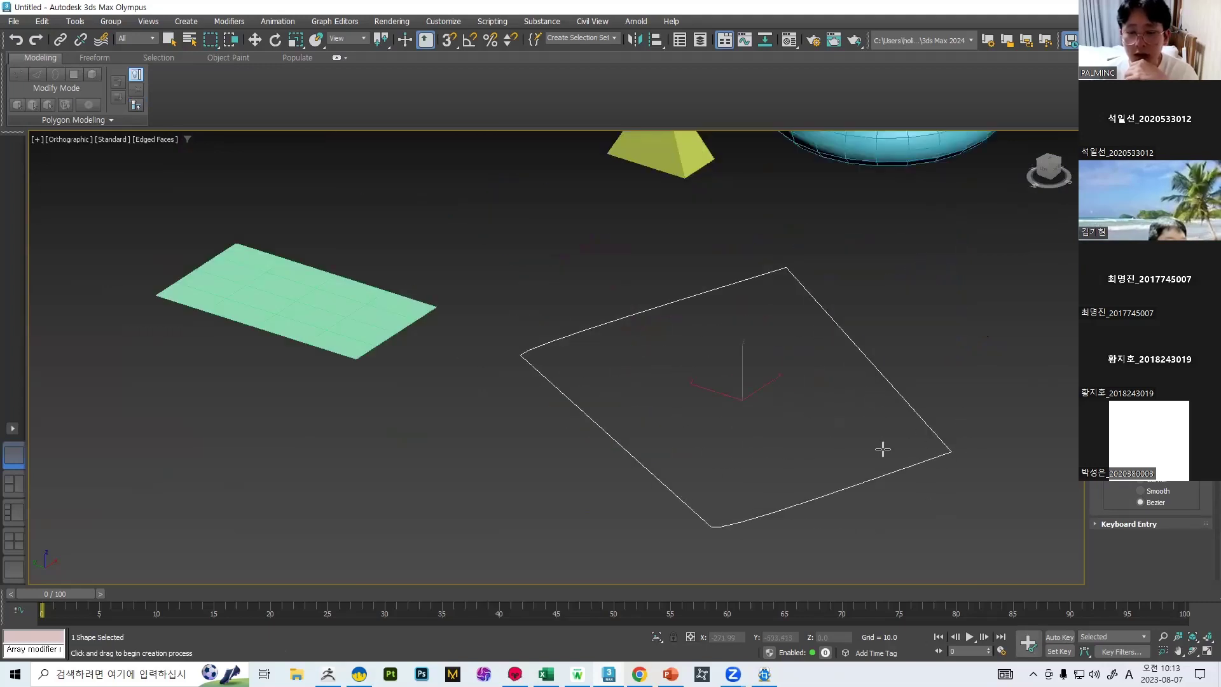
click(1180, 225)
drag(835, 244, 944, 359)
middle_drag(864, 238, 737, 274)
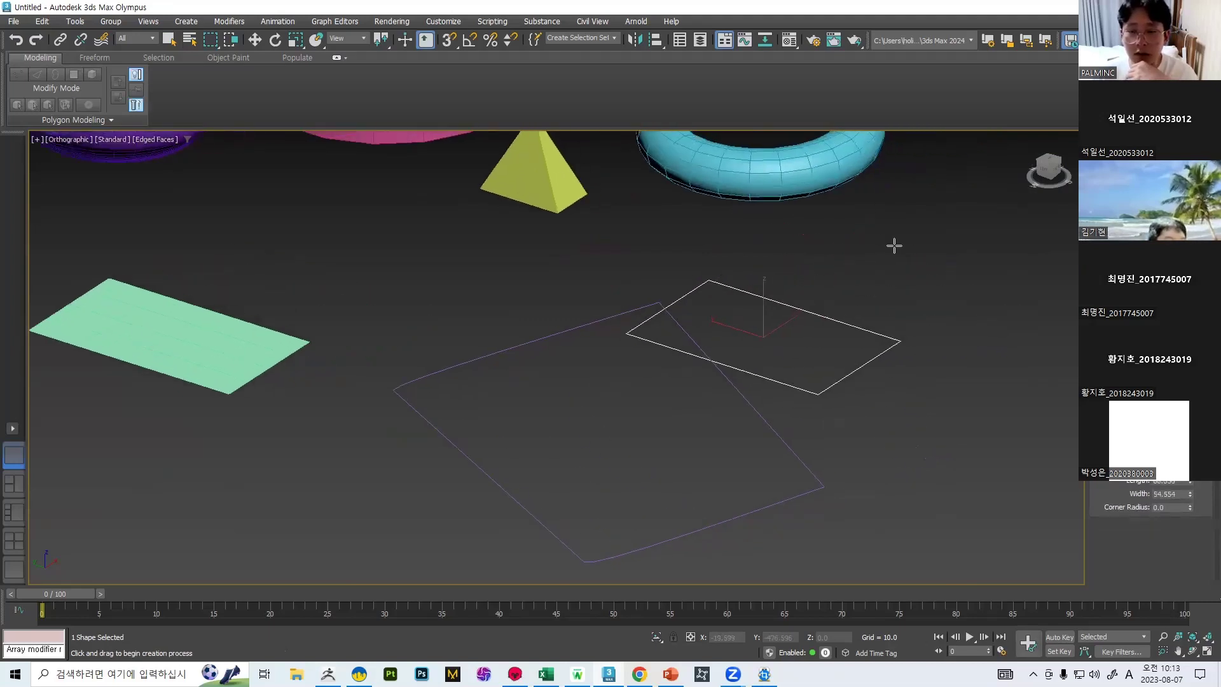
Draw a circle spline on the ground in front of the torus and a smaller ellipse spline in front of the pyramid.
click(1129, 242)
drag(910, 251, 953, 312)
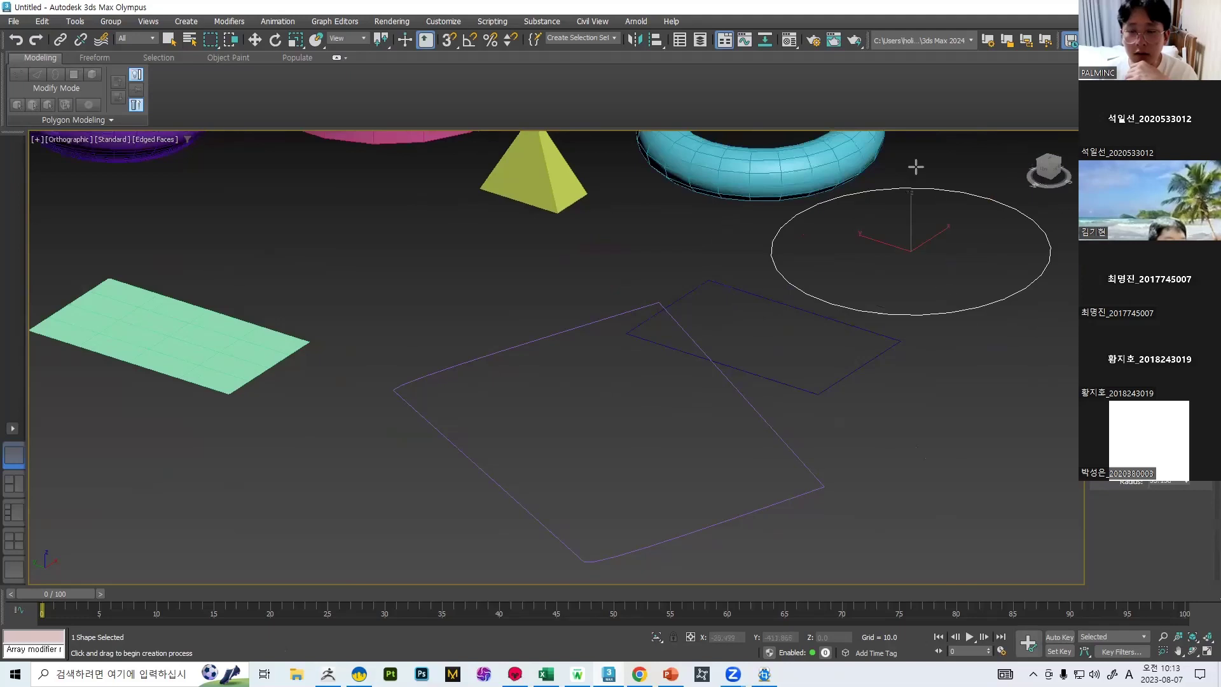
middle_drag(926, 300, 905, 393)
drag(476, 353, 499, 336)
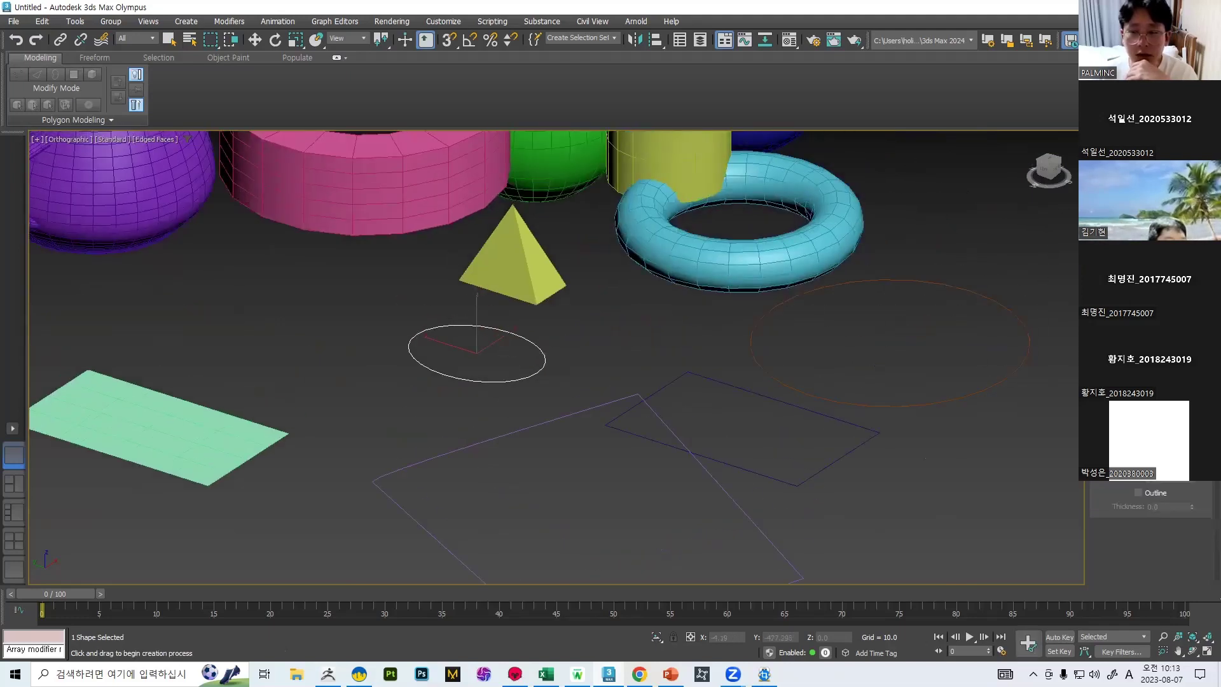
Draw an open arc spline around the plane and a donut spline overlapping the small ellipse, and return to object selection.
middle_drag(493, 342, 623, 344)
drag(424, 299, 529, 424)
click(431, 406)
click(1182, 203)
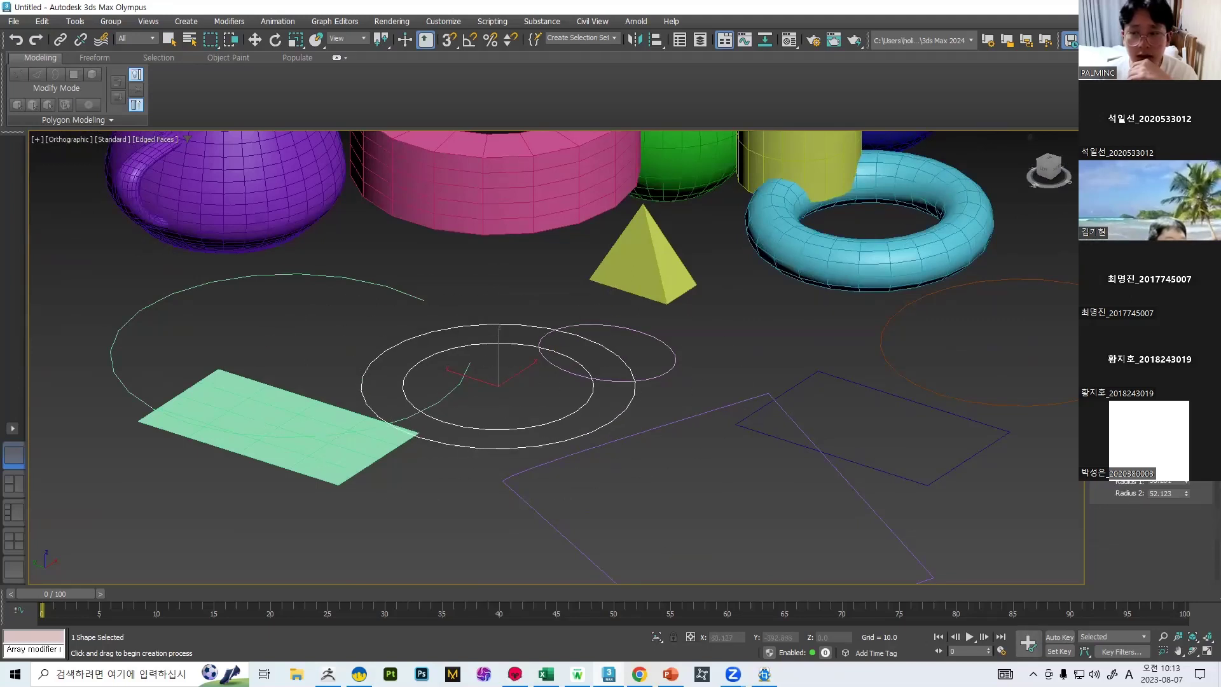
key(q)
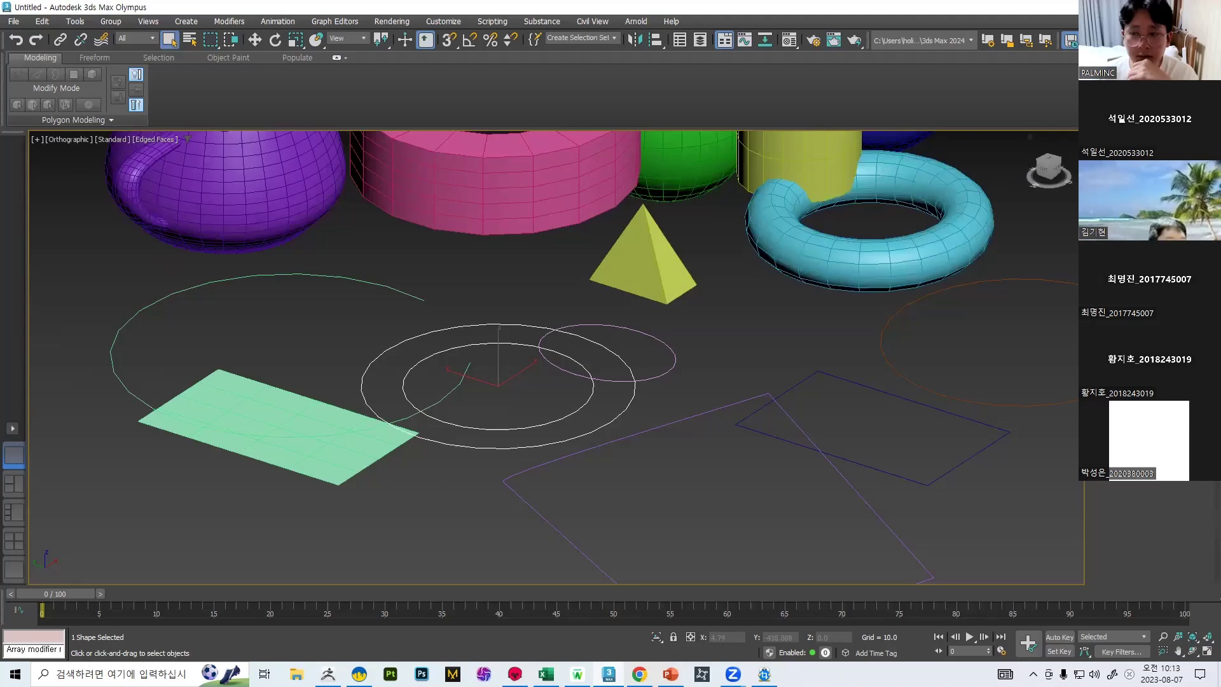
Region-select all the primitives and splines, delete them, undo the deletion and clear the selection.
scroll(585, 318, down, 5)
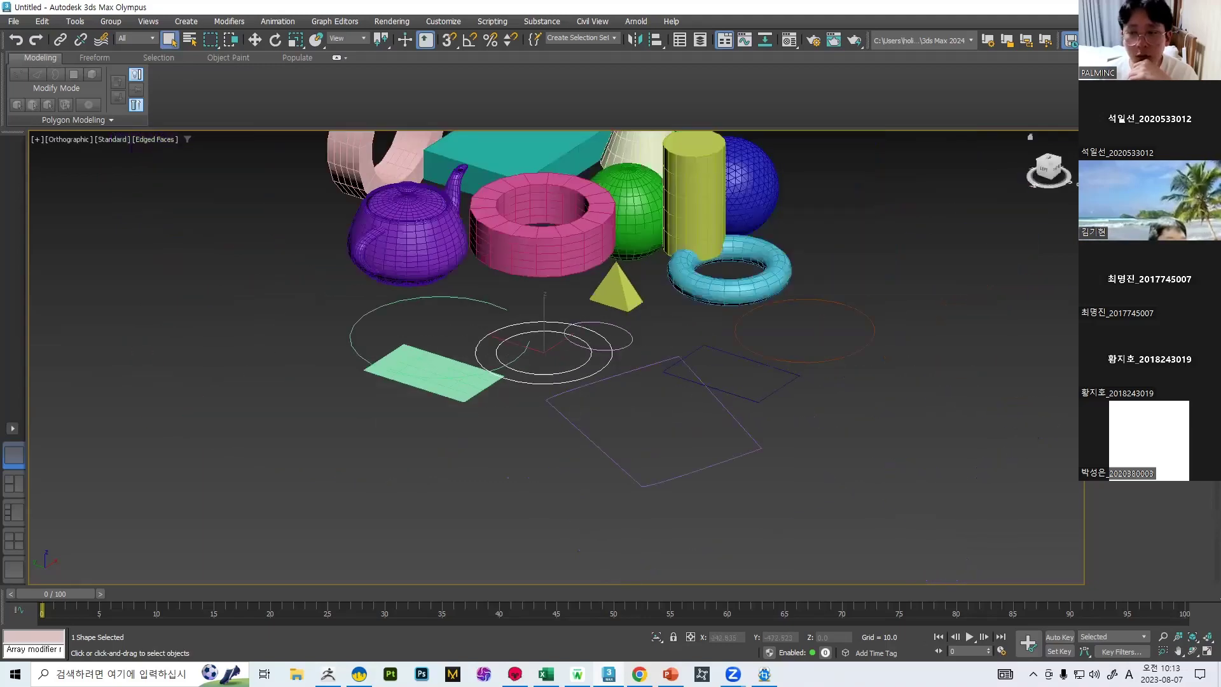
click(1062, 171)
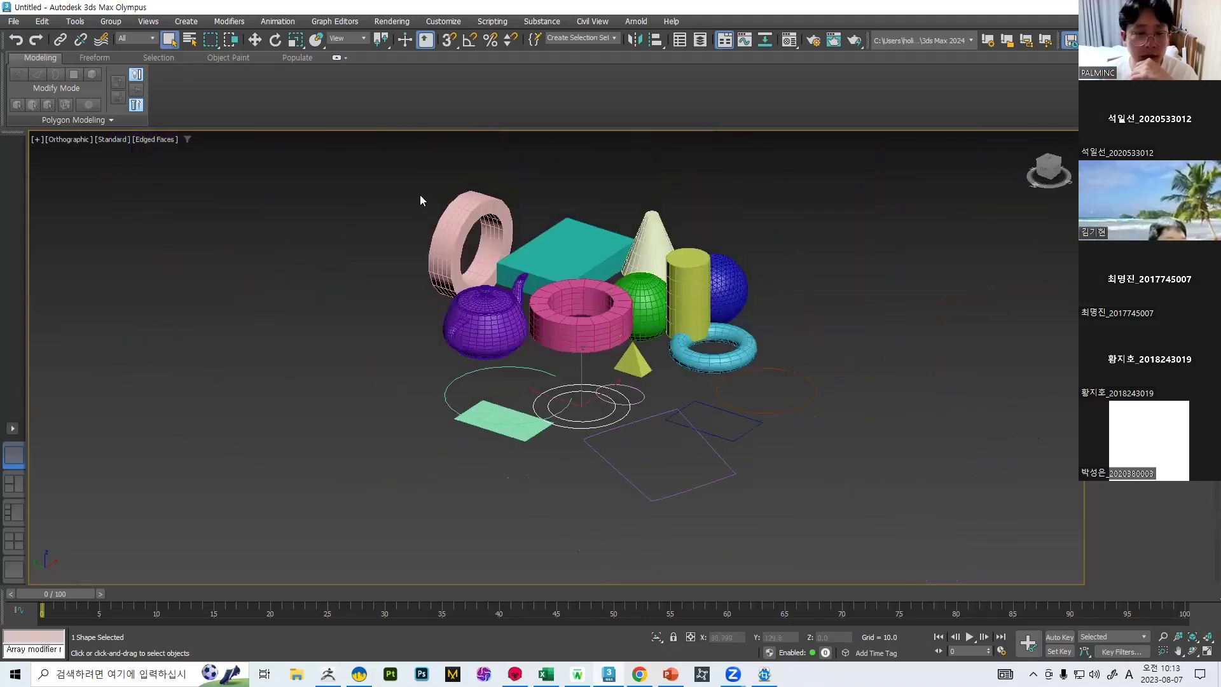
drag(400, 210, 768, 432)
key(Delete)
key(ctrl+z)
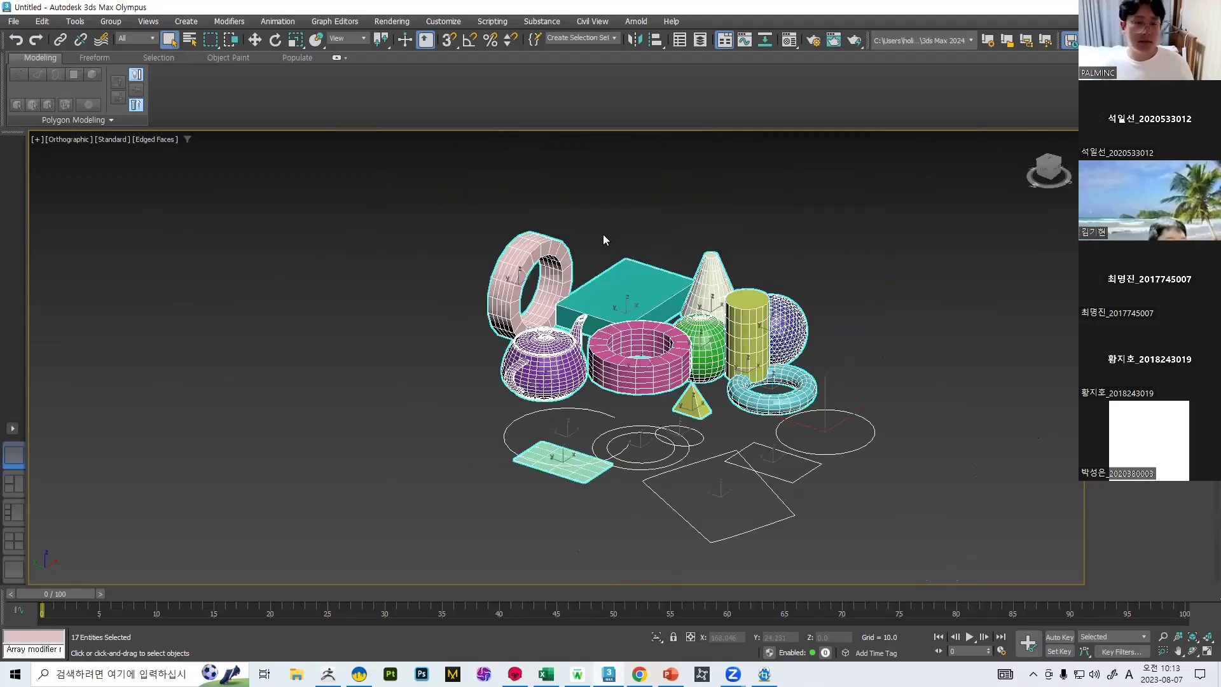
click(740, 189)
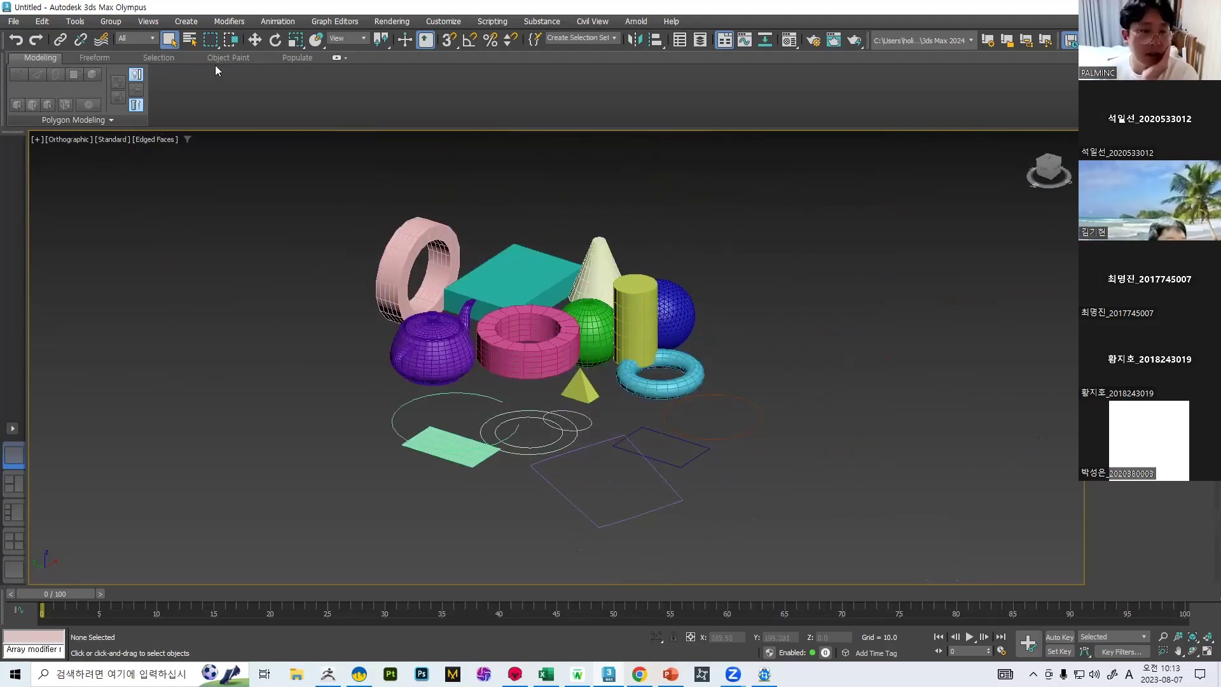
drag(923, 340, 923, 340)
click(702, 302)
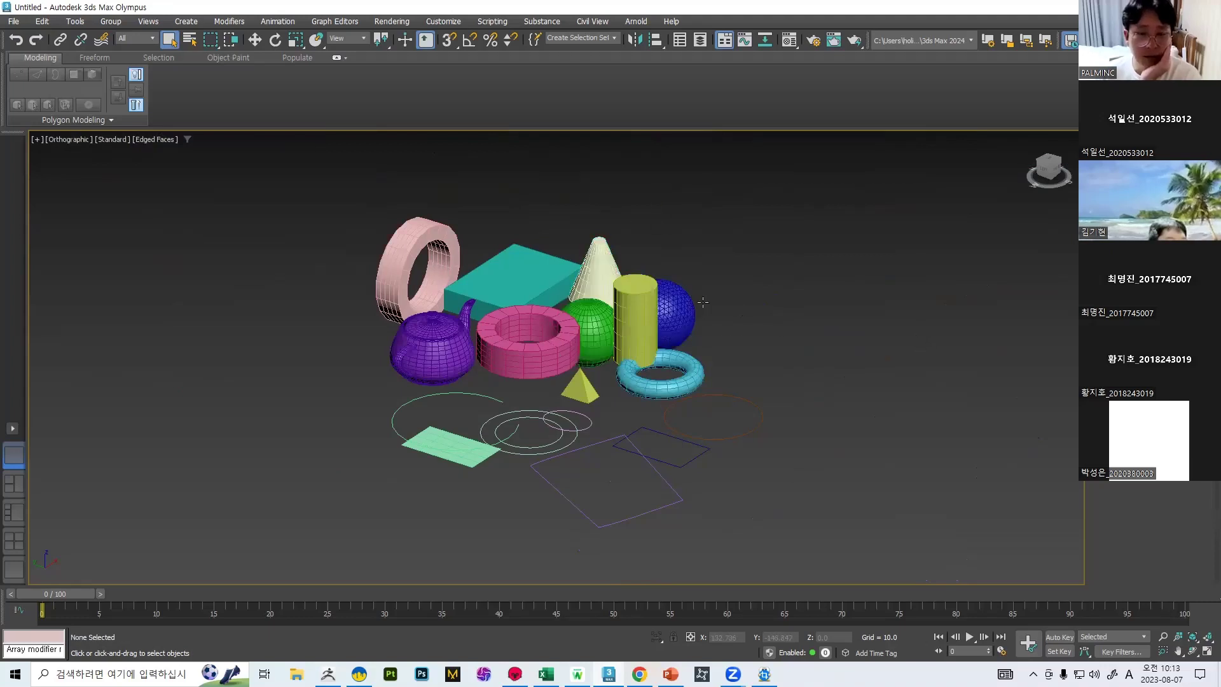
Select the upright tube and add the box, cone, cylinder, green sphere and flat tube to the selection.
click(385, 239)
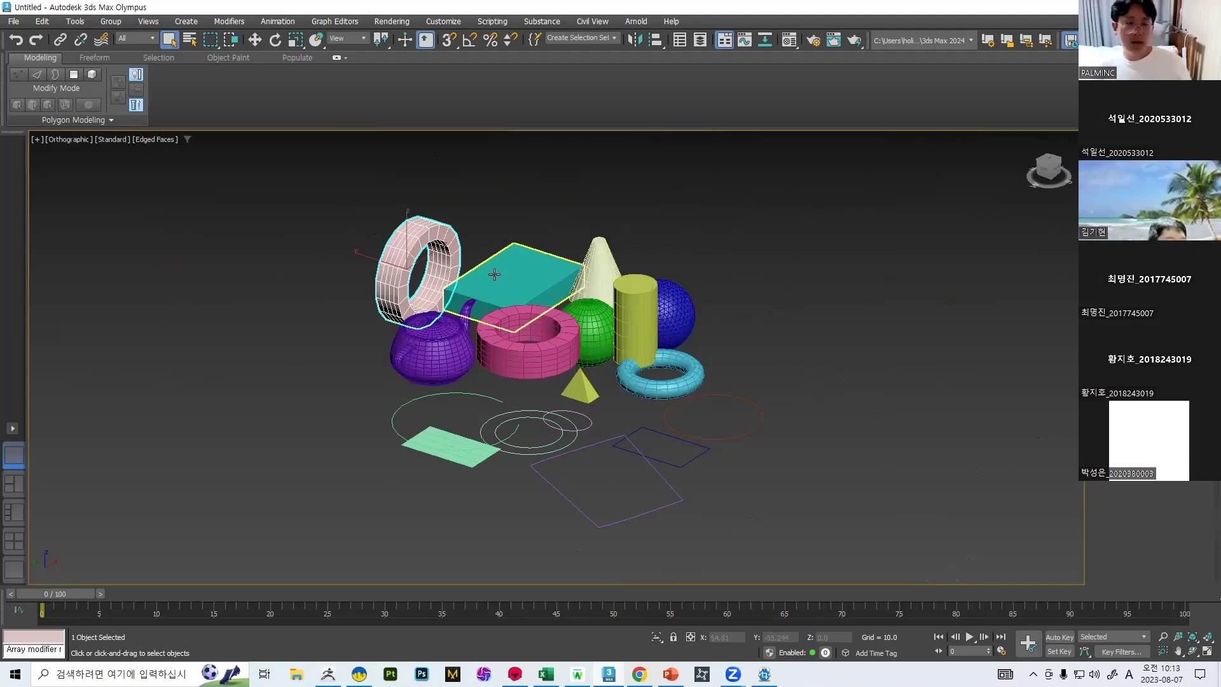
ctrl+click(526, 267)
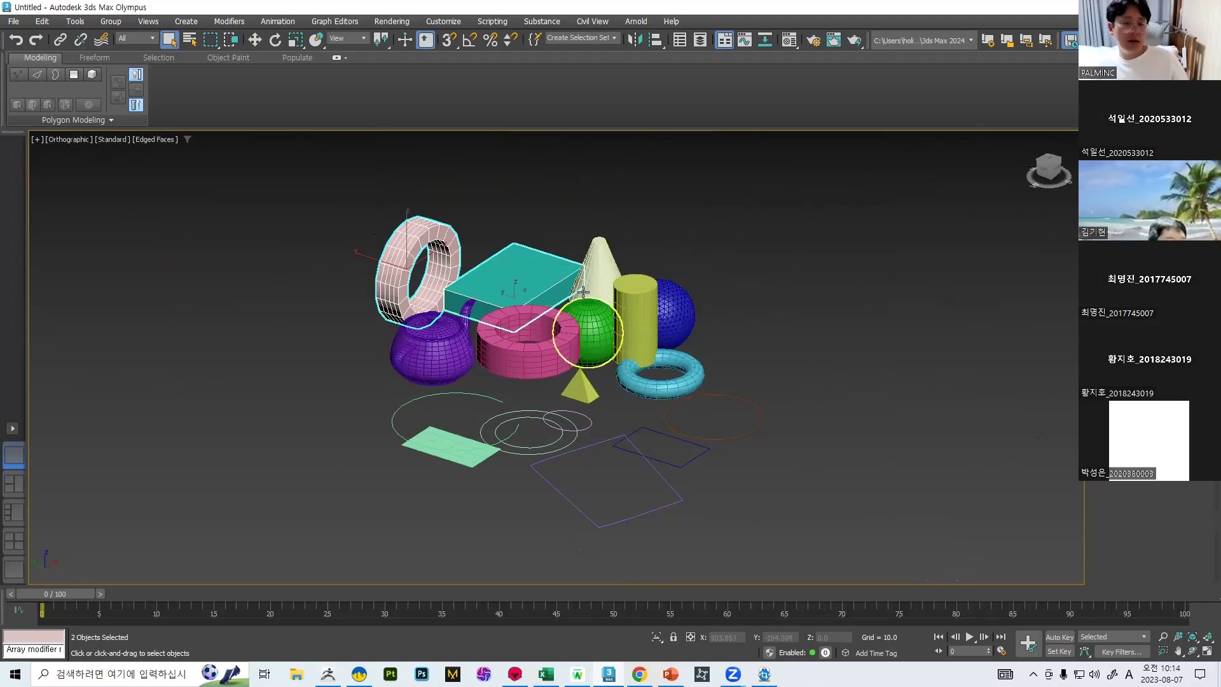
ctrl+click(598, 267)
ctrl+click(636, 318)
ctrl+click(588, 334)
ctrl+click(541, 342)
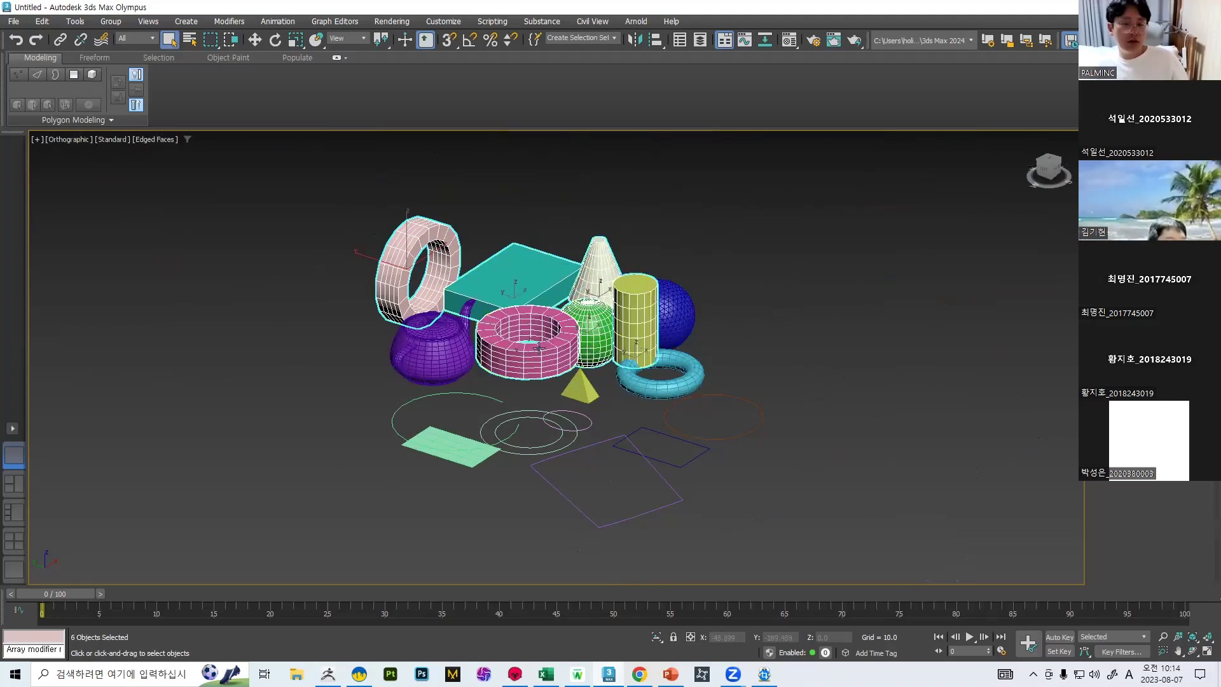
Add the teapot, plane, pyramid, torus, blue sphere and all the spline shapes to the selection.
ctrl+click(434, 362)
ctrl+click(461, 454)
ctrl+click(544, 478)
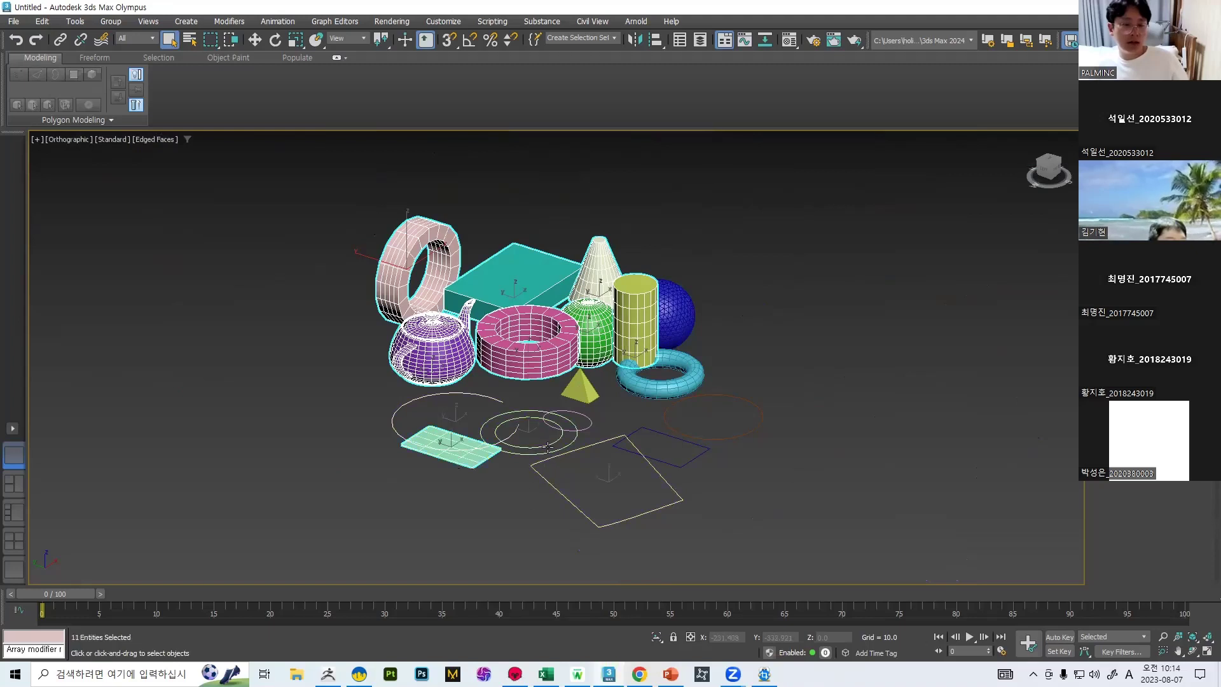
ctrl+click(578, 388)
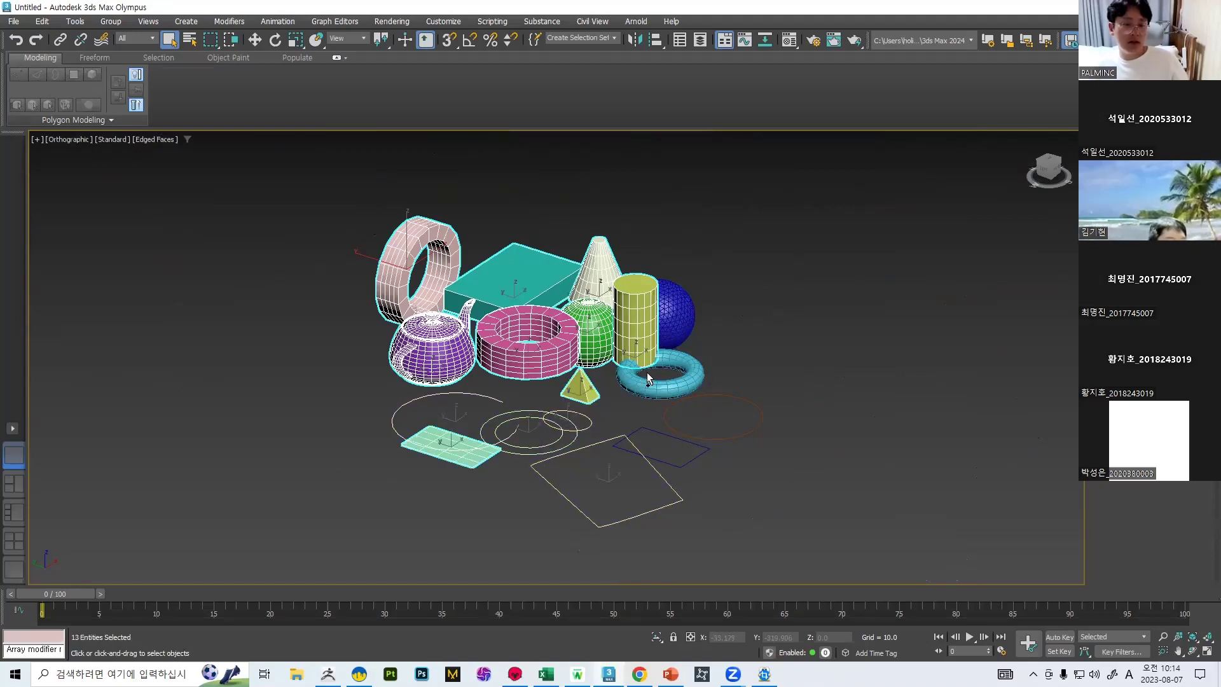
ctrl+click(646, 378)
ctrl+click(677, 308)
ctrl+click(699, 442)
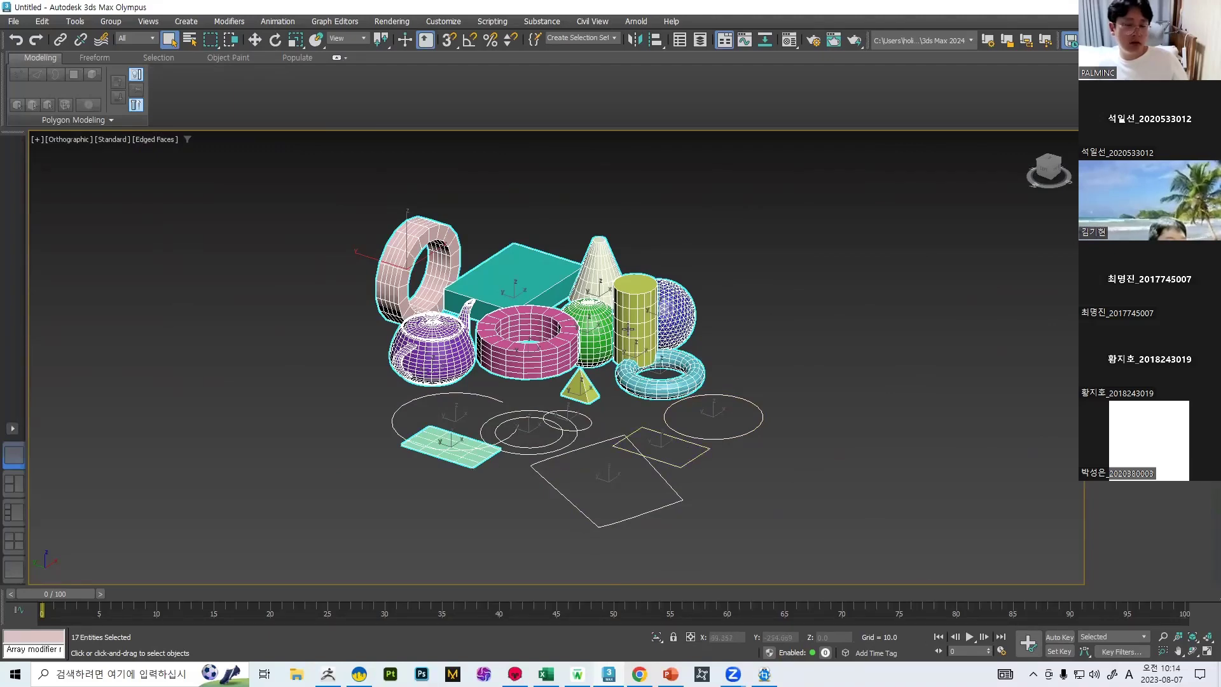
Remove the blue sphere, cylinder, green sphere, flat tube, pyramid, torus and circle spline from the selection.
scroll(668, 334, up, 2)
alt+click(674, 299)
alt+click(627, 305)
alt+click(566, 334)
alt+click(490, 344)
alt+click(543, 408)
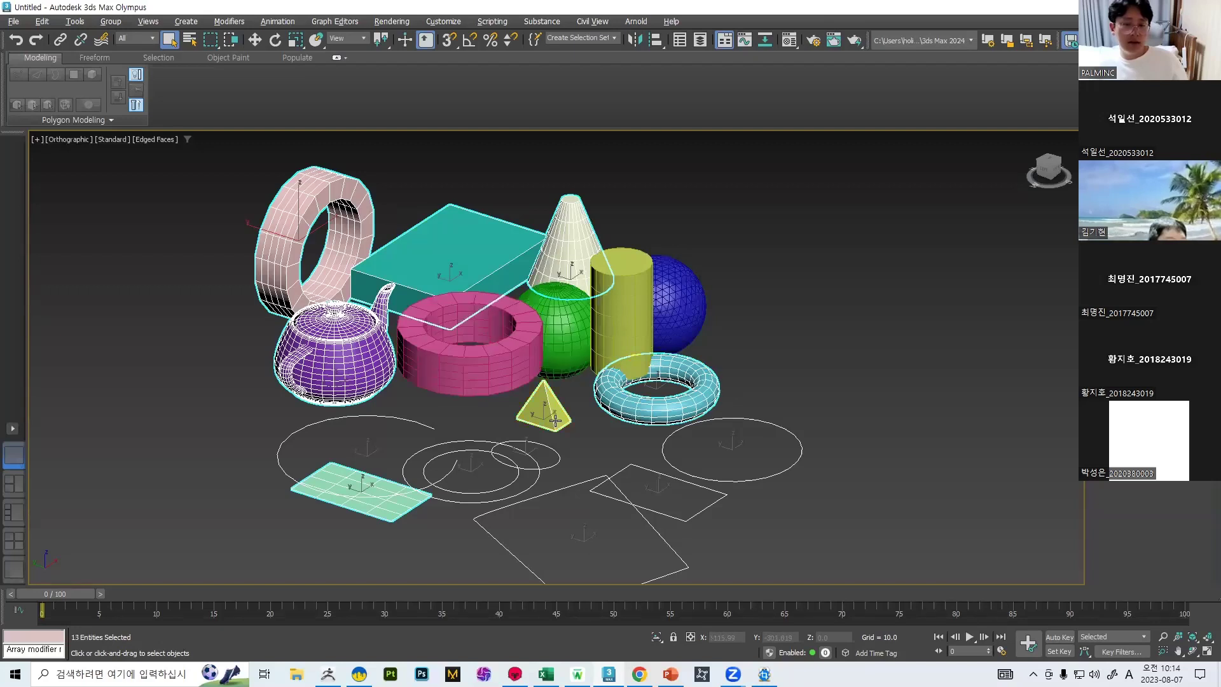
alt+click(642, 405)
alt+click(701, 450)
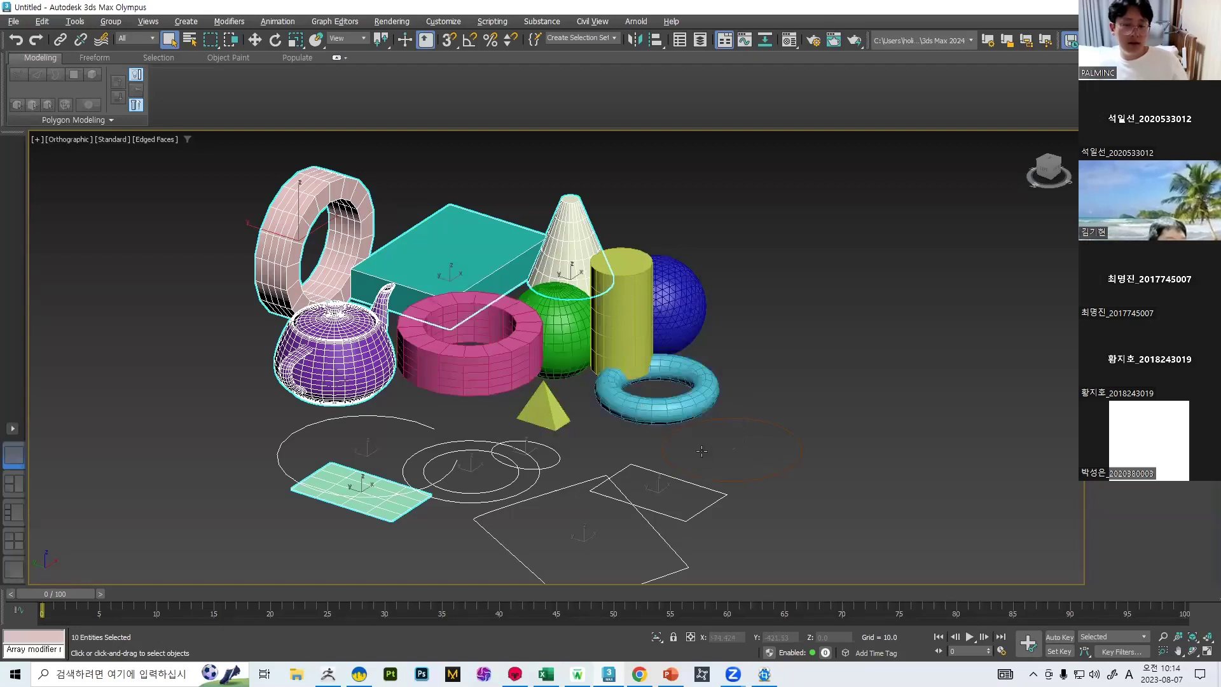
Remove the rectangle, line shape, ellipse, donut, arc and plane from the selection.
alt+click(647, 515)
alt+click(649, 517)
alt+click(531, 471)
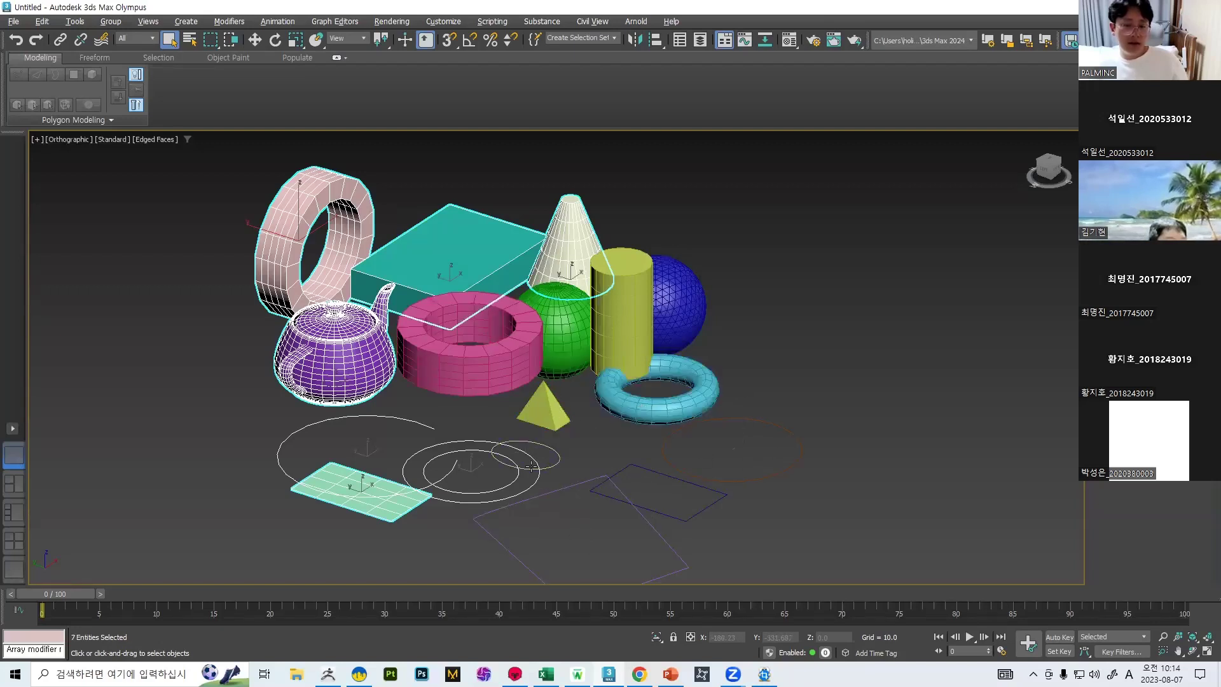
alt+click(389, 498)
alt+click(312, 481)
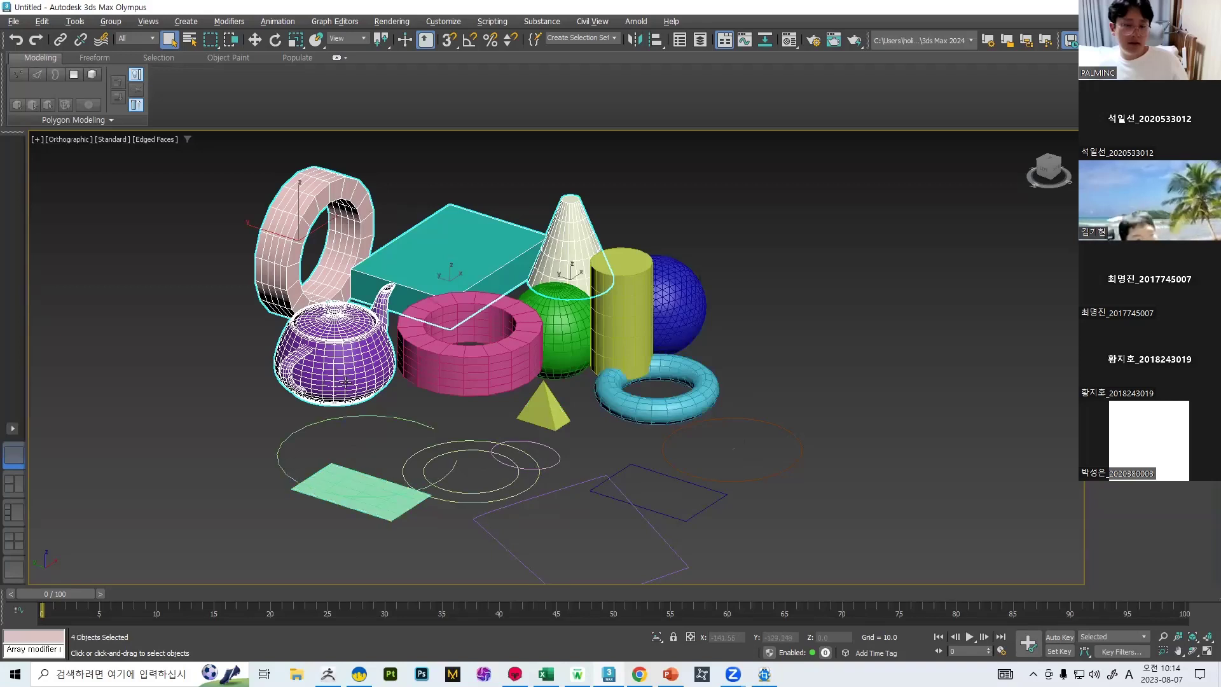
Remove the teapot and box from the selection, and add the box back together with the flat tube.
alt+click(344, 356)
alt+click(456, 280)
ctrl+click(501, 269)
ctrl+click(470, 372)
middle_drag(720, 338, 788, 327)
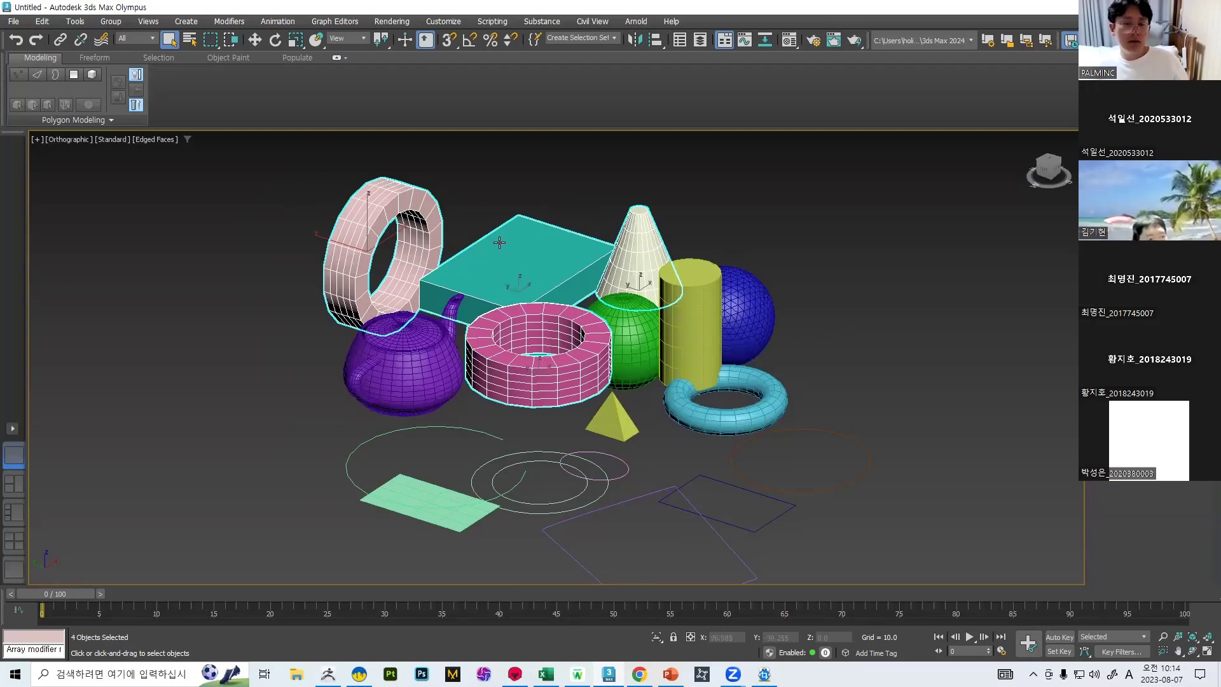
Region-select the group from the upright tube to the pyramid, and extend the selection to every object with a larger region.
scroll(550, 234, down, 2)
drag(309, 207, 596, 353)
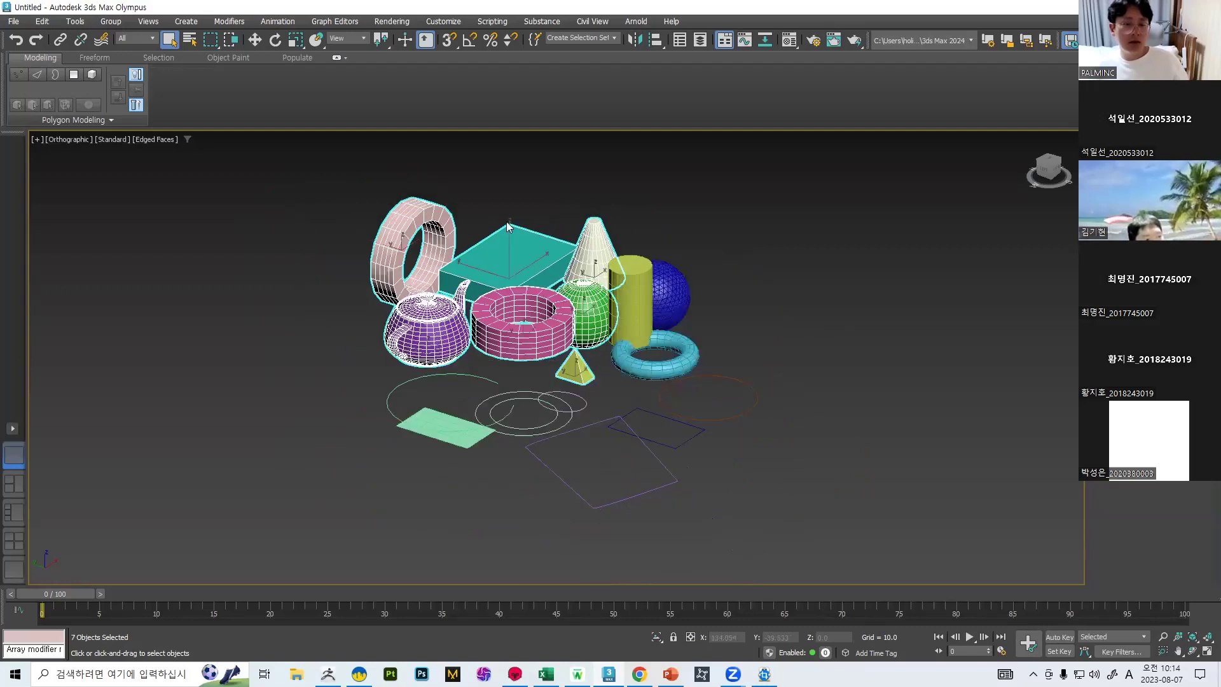
drag(634, 541, 677, 570)
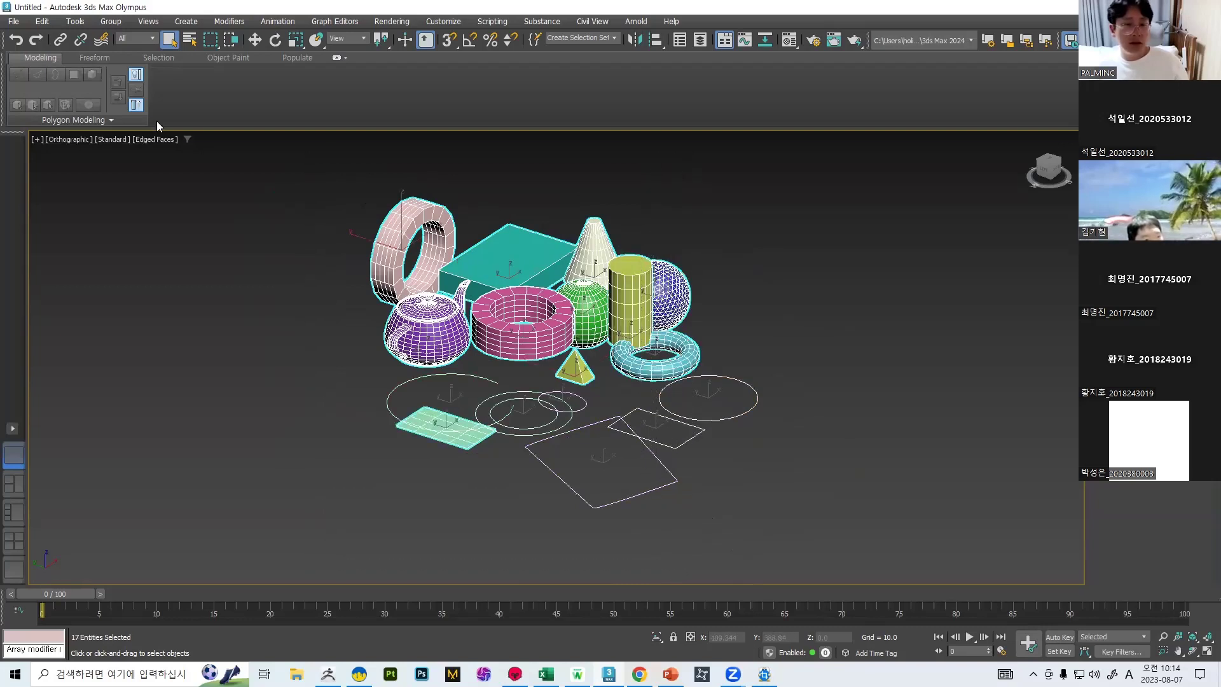
Select every object except the circle spline with a rectangular region in Crossing mode.
click(236, 43)
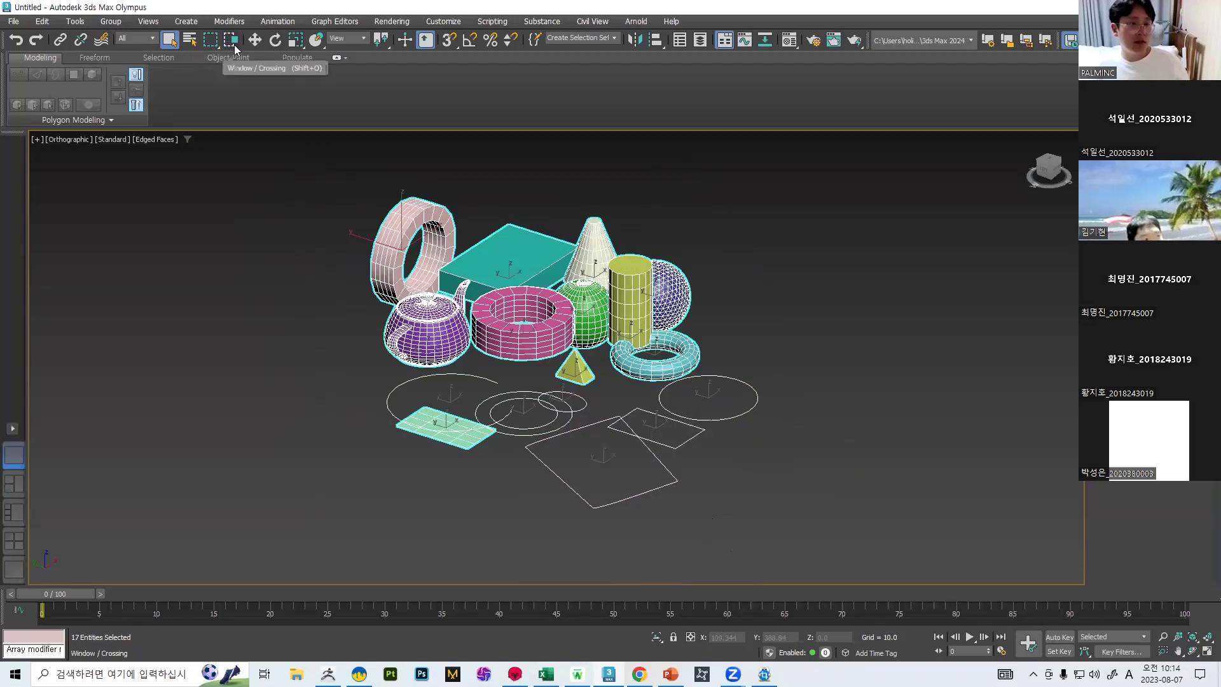
drag(289, 142, 658, 527)
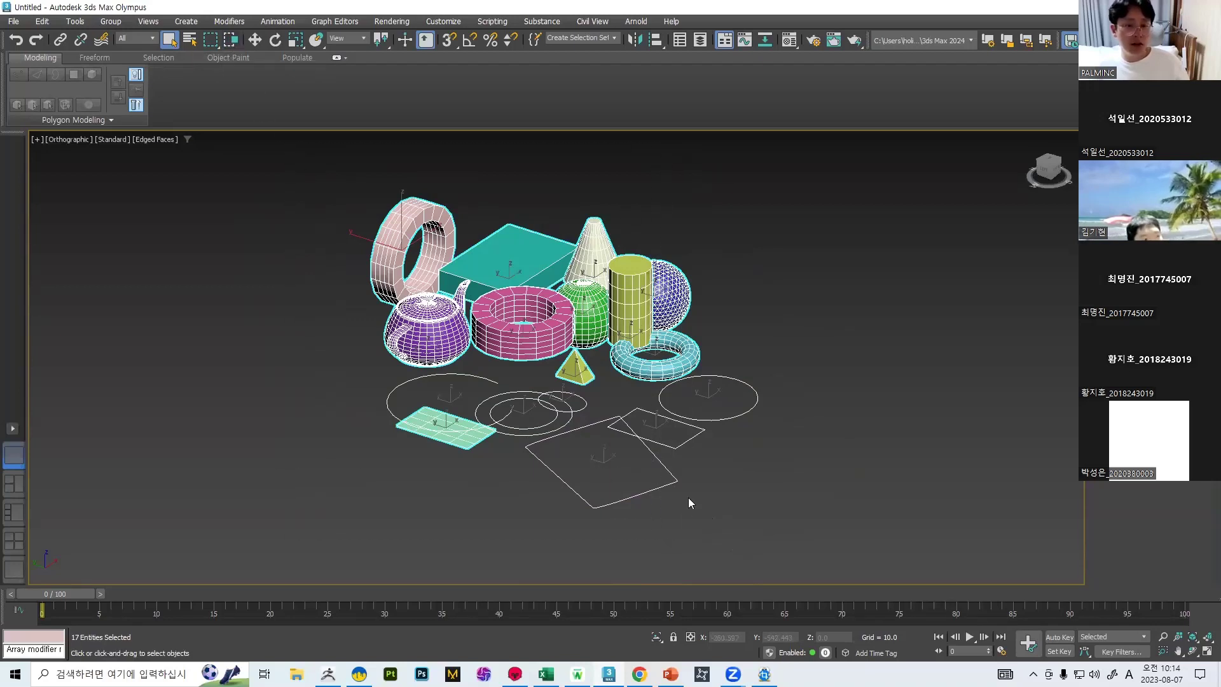
click(265, 251)
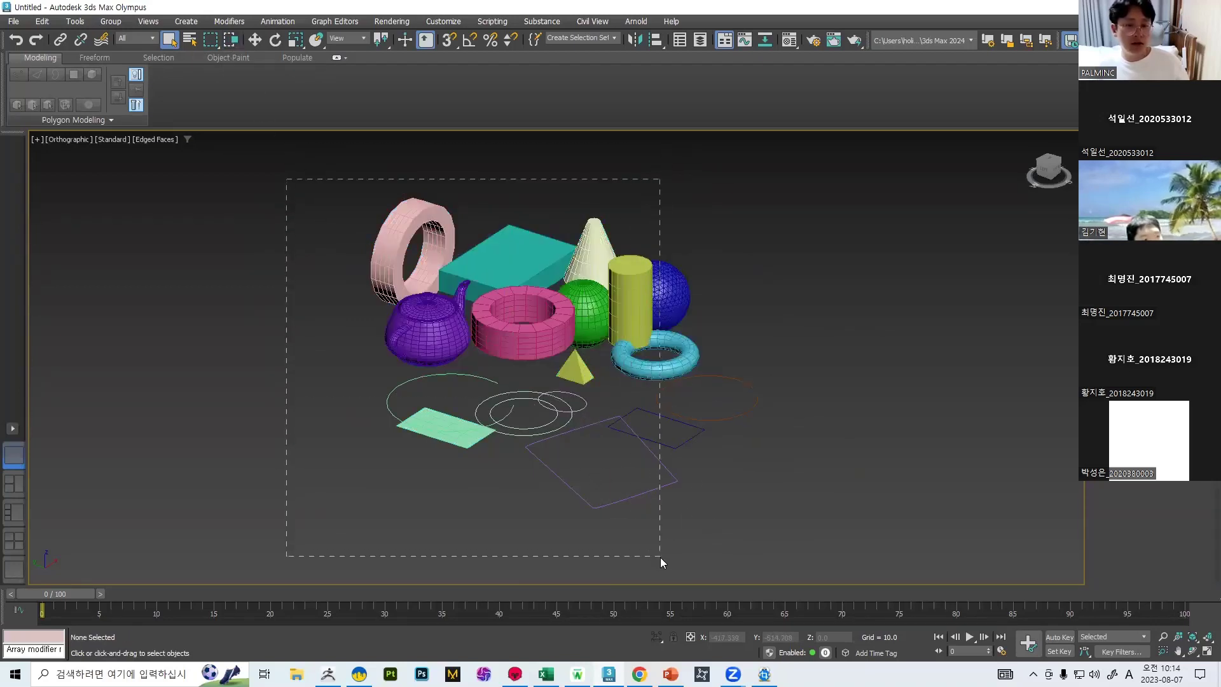
drag(639, 573, 641, 574)
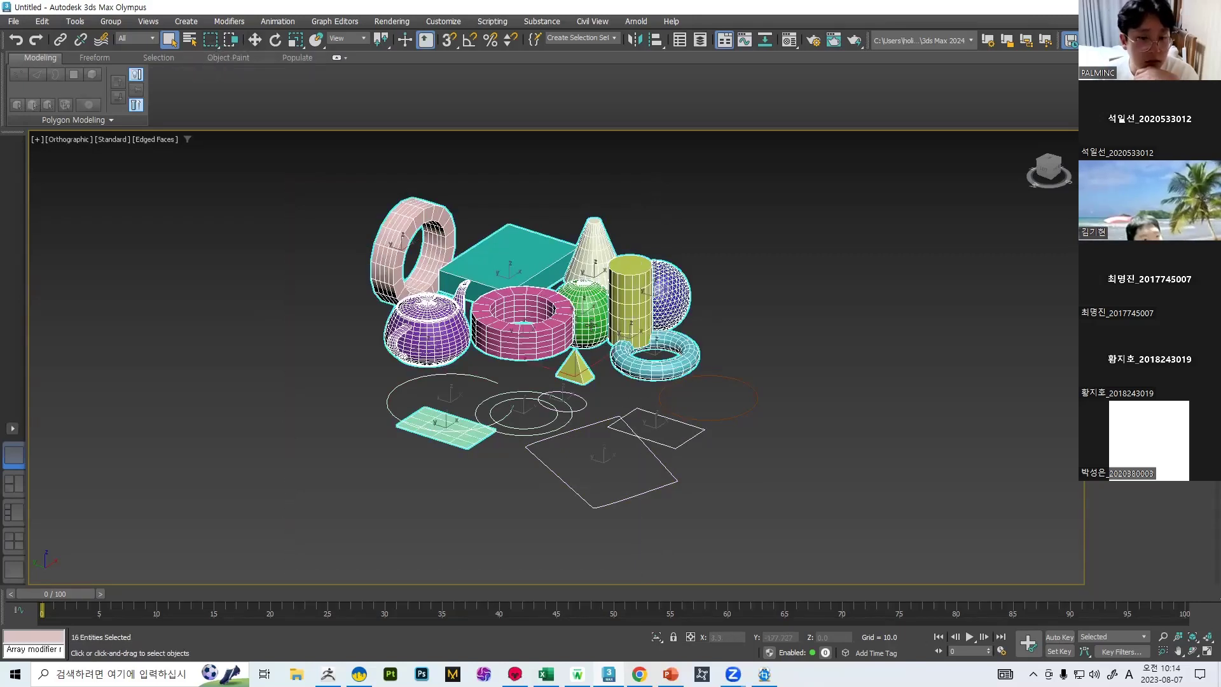
Switch region selection to Window mode and enclose every object except the circle spline in a rectangular region.
click(229, 42)
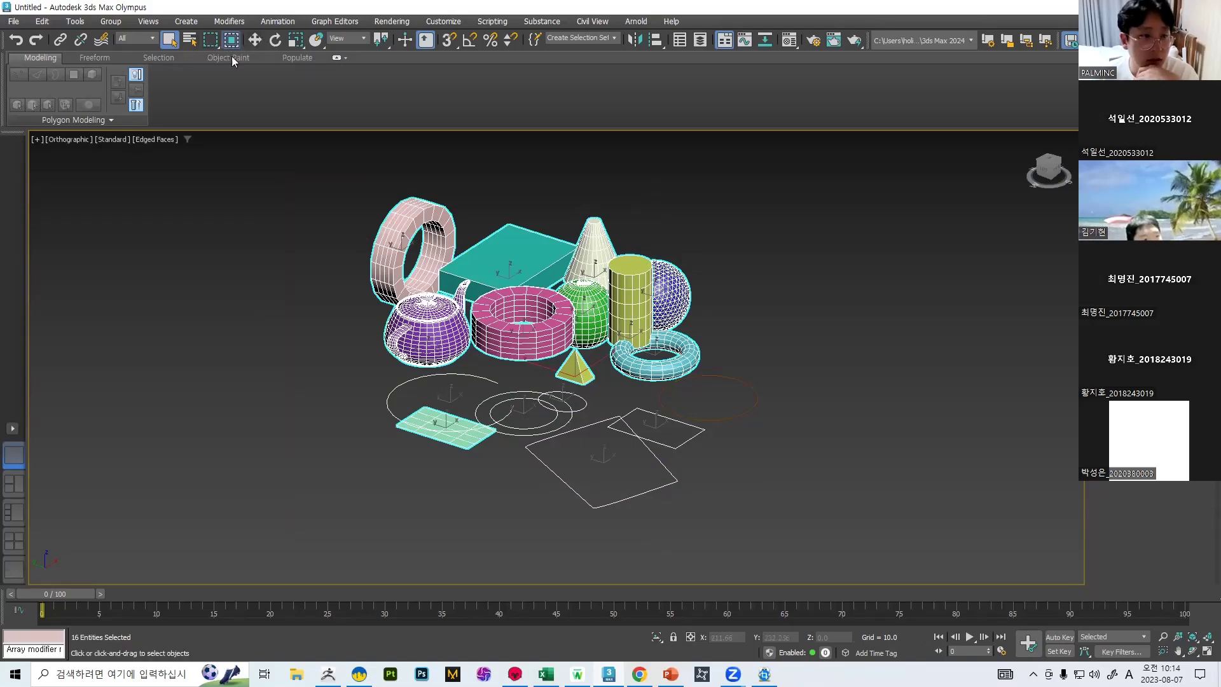
click(296, 165)
drag(618, 563, 618, 563)
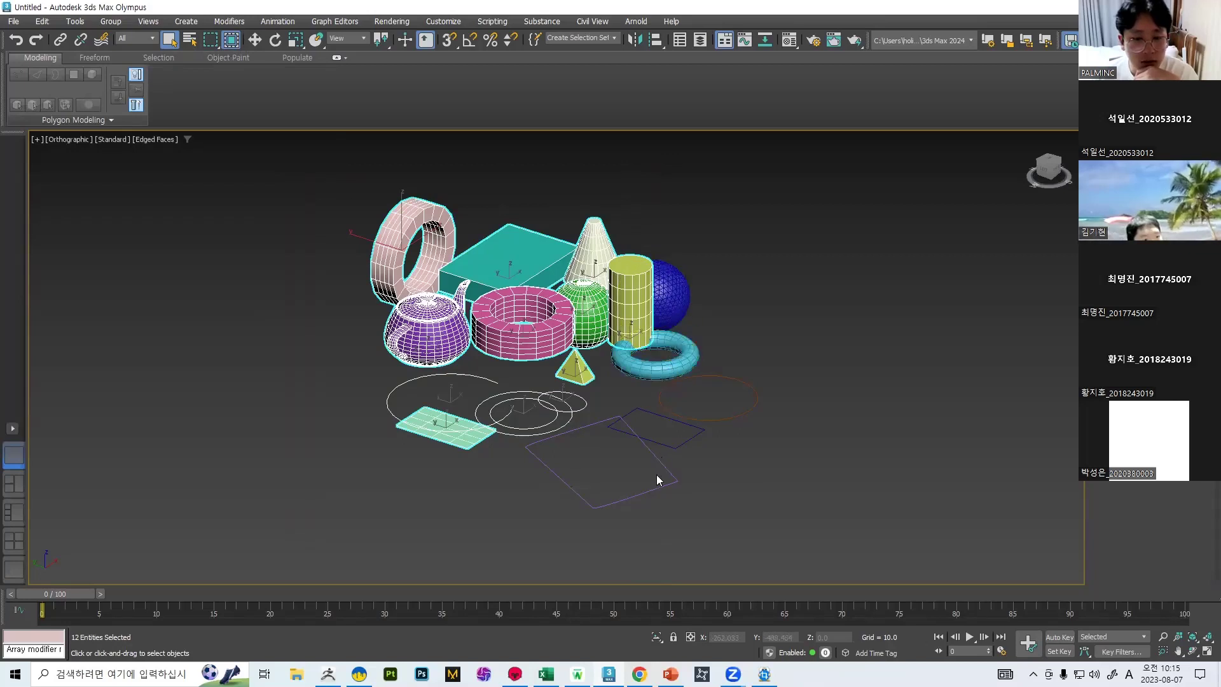
drag(697, 562, 708, 567)
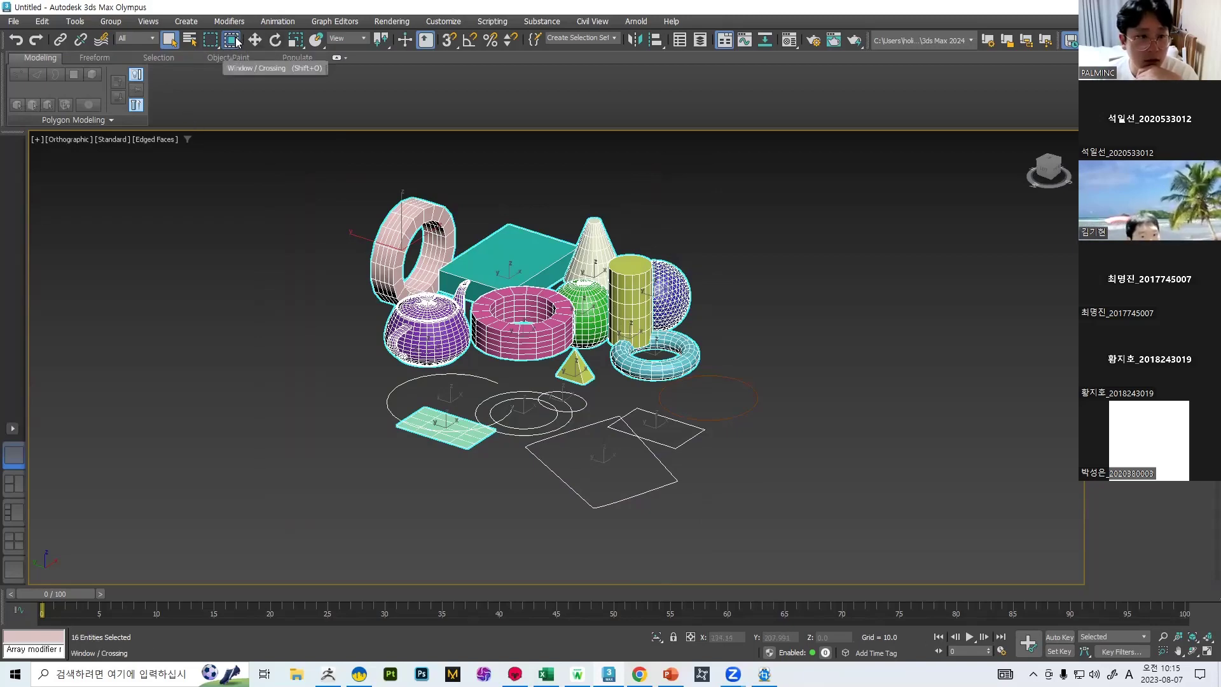
Switch region selection back to Crossing mode and select all the objects in the scene.
middle_drag(353, 138, 392, 191)
middle_drag(500, 258, 478, 206)
key(ctrl+a)
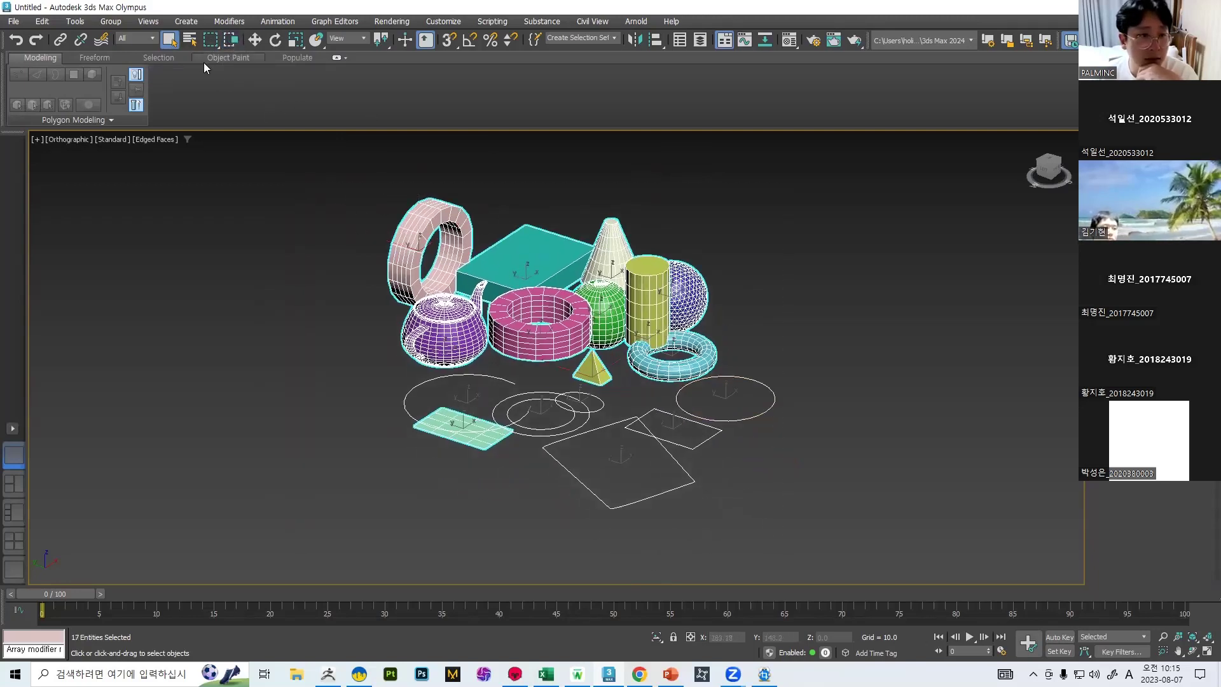
Change the selection region shape to circular and select groups of objects with circles around the teapot and flat tube.
click(212, 44)
click(211, 81)
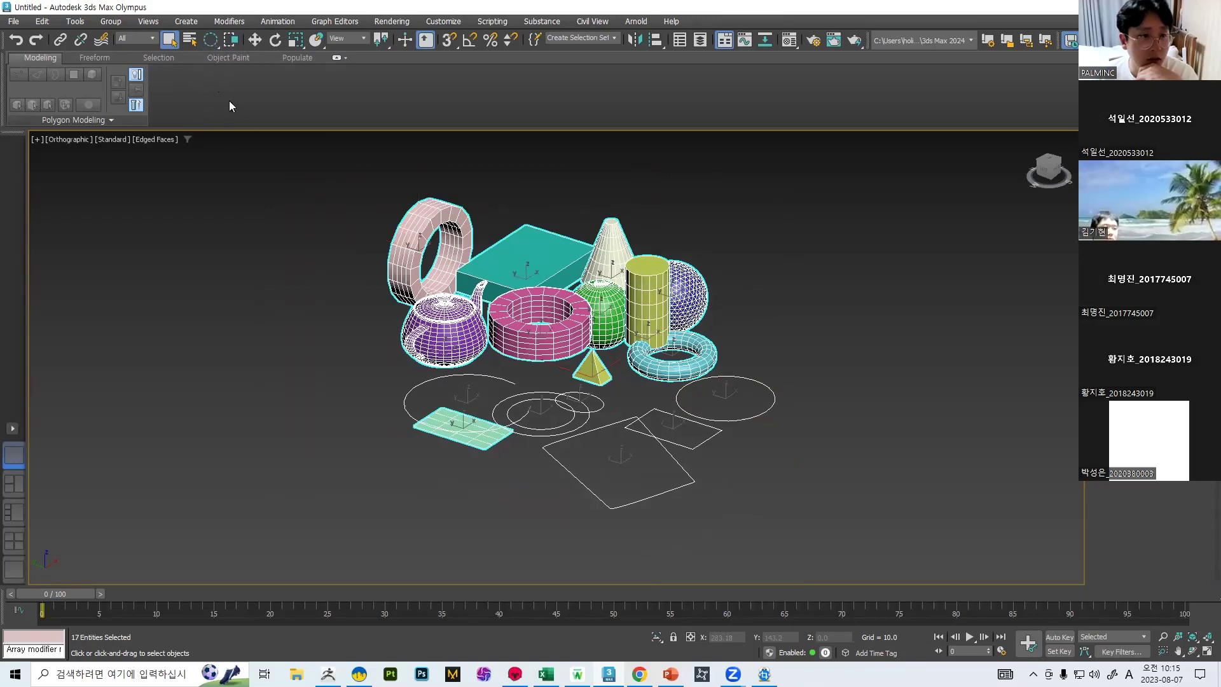
drag(298, 212, 576, 435)
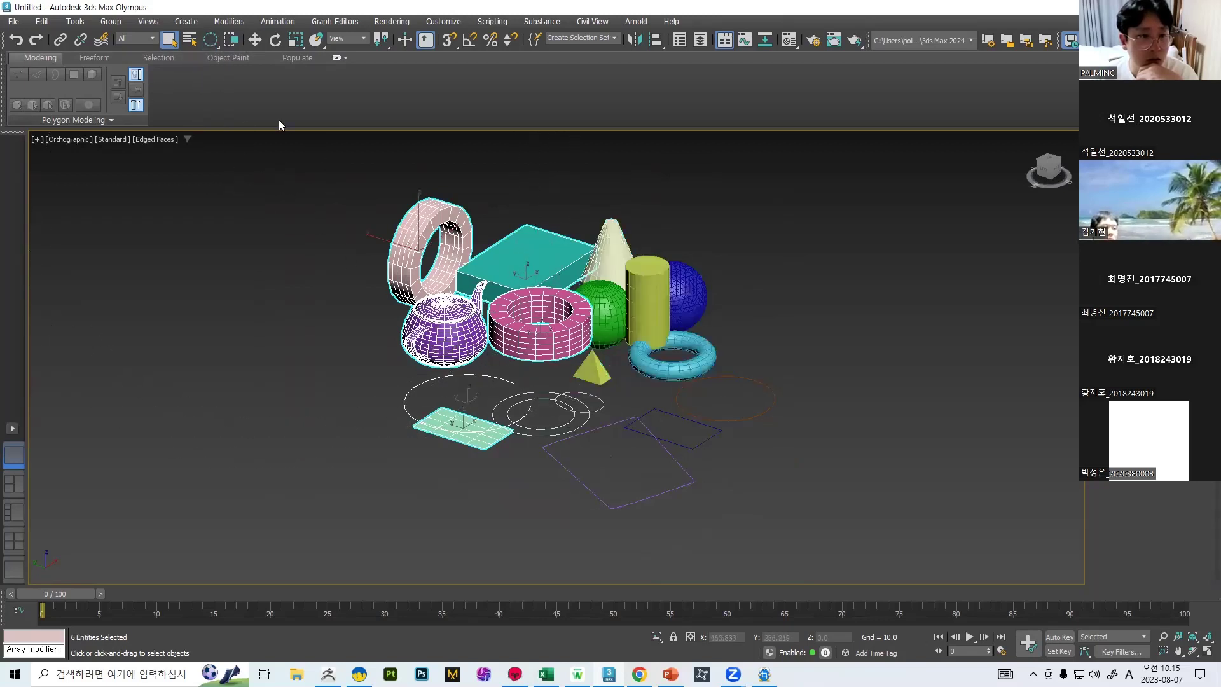
click(367, 226)
drag(366, 225, 626, 499)
drag(316, 205, 594, 454)
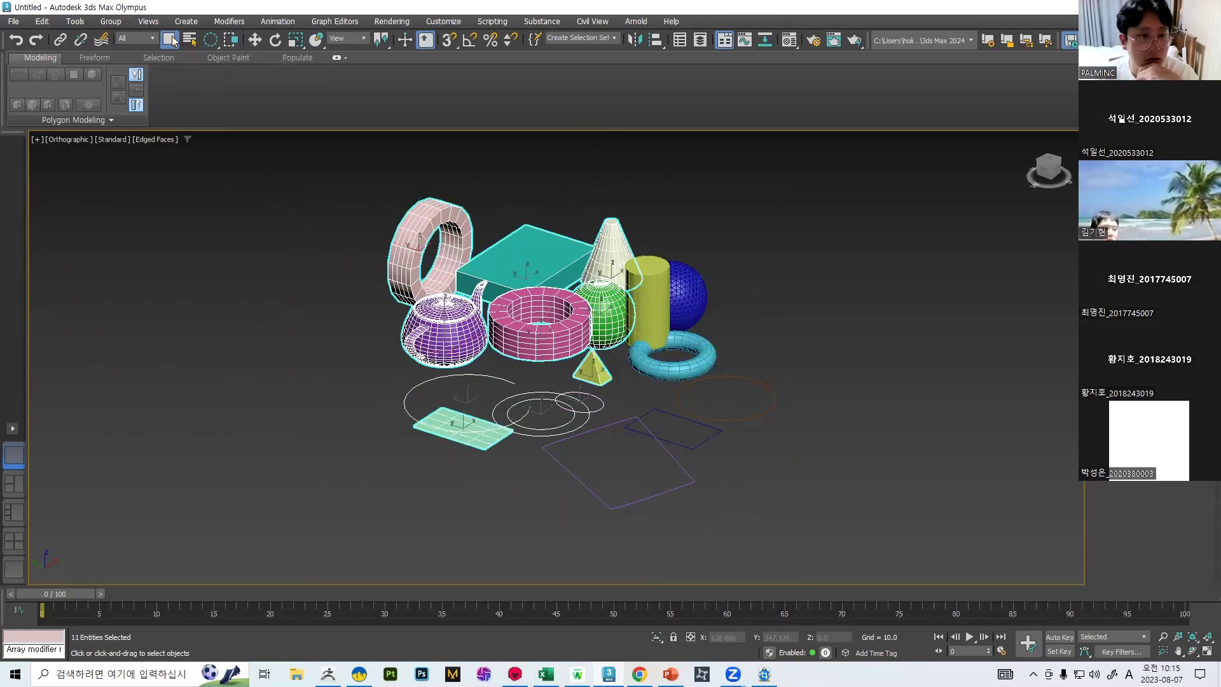
Keep the selection region circular and select objects with a large circle started beyond the upright pink tube.
click(210, 40)
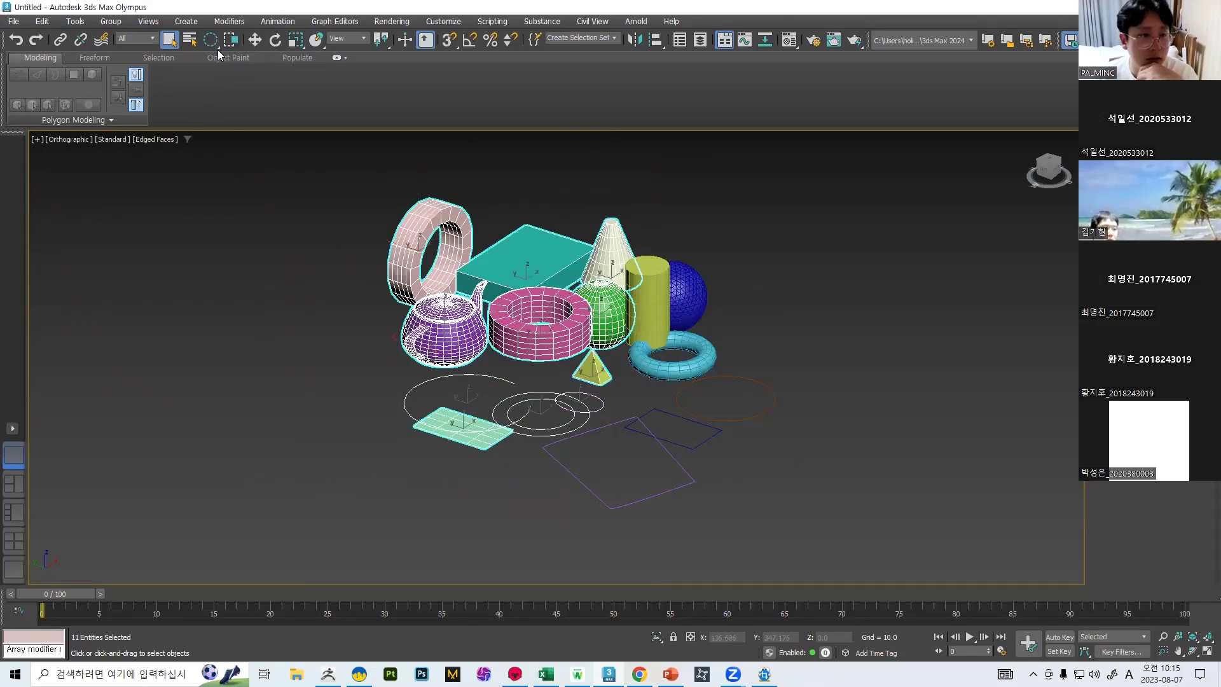
click(210, 40)
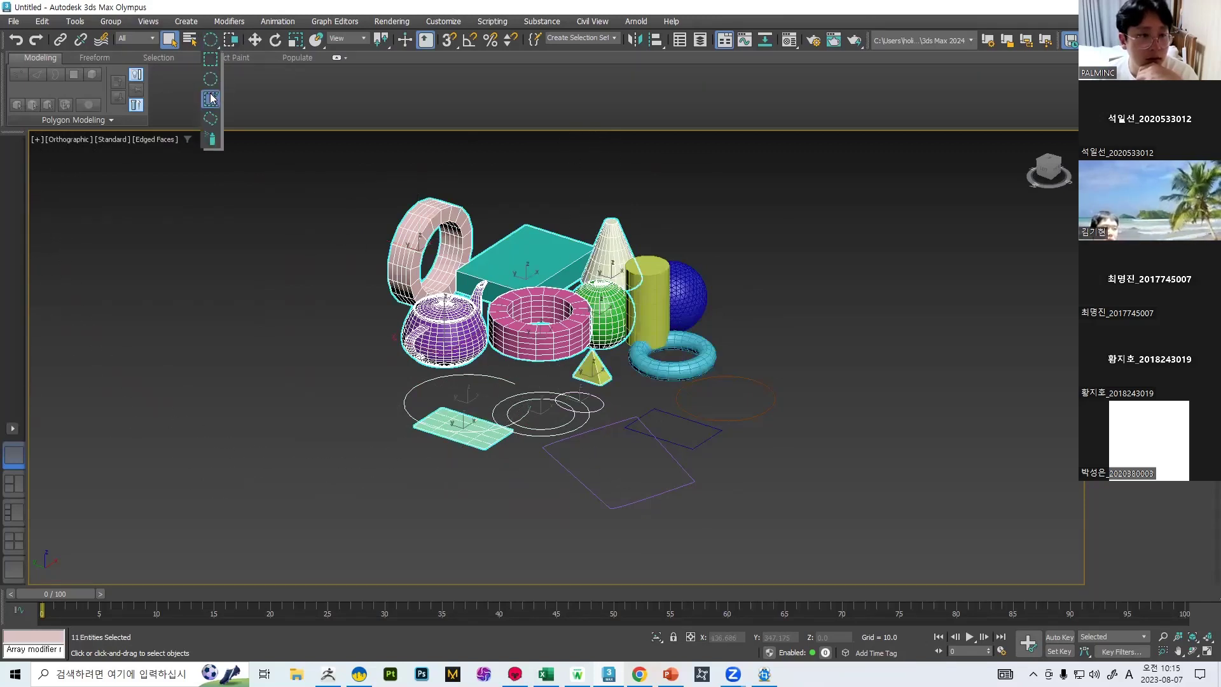
click(210, 79)
drag(340, 176, 633, 424)
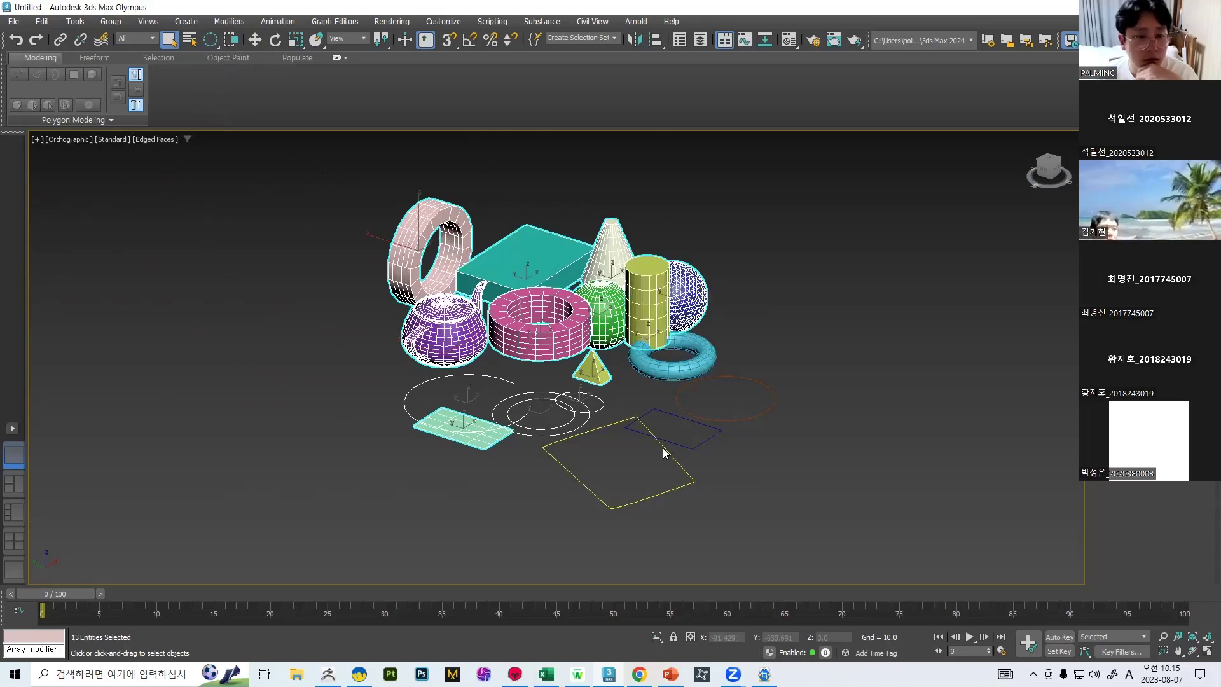
Change the selection region to fence and enclose the tubes, teapot, box, cone and nearby splines in a closed four-sided outline.
click(210, 40)
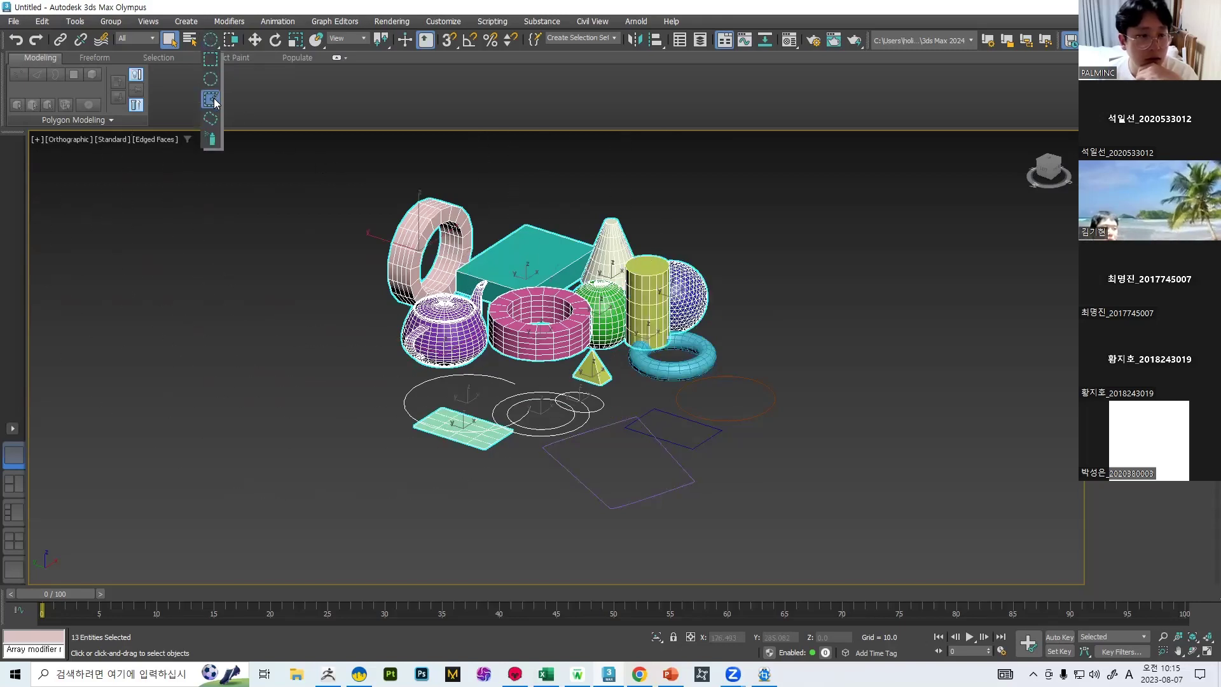
click(214, 98)
click(314, 178)
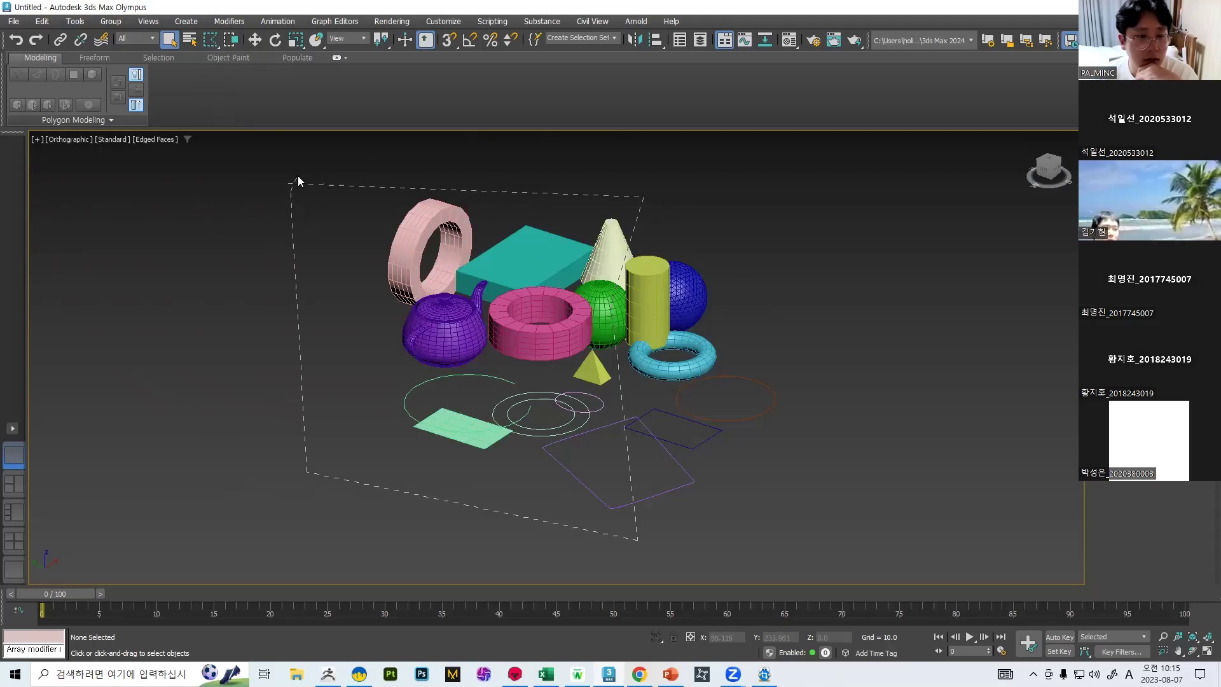
drag(319, 195, 289, 183)
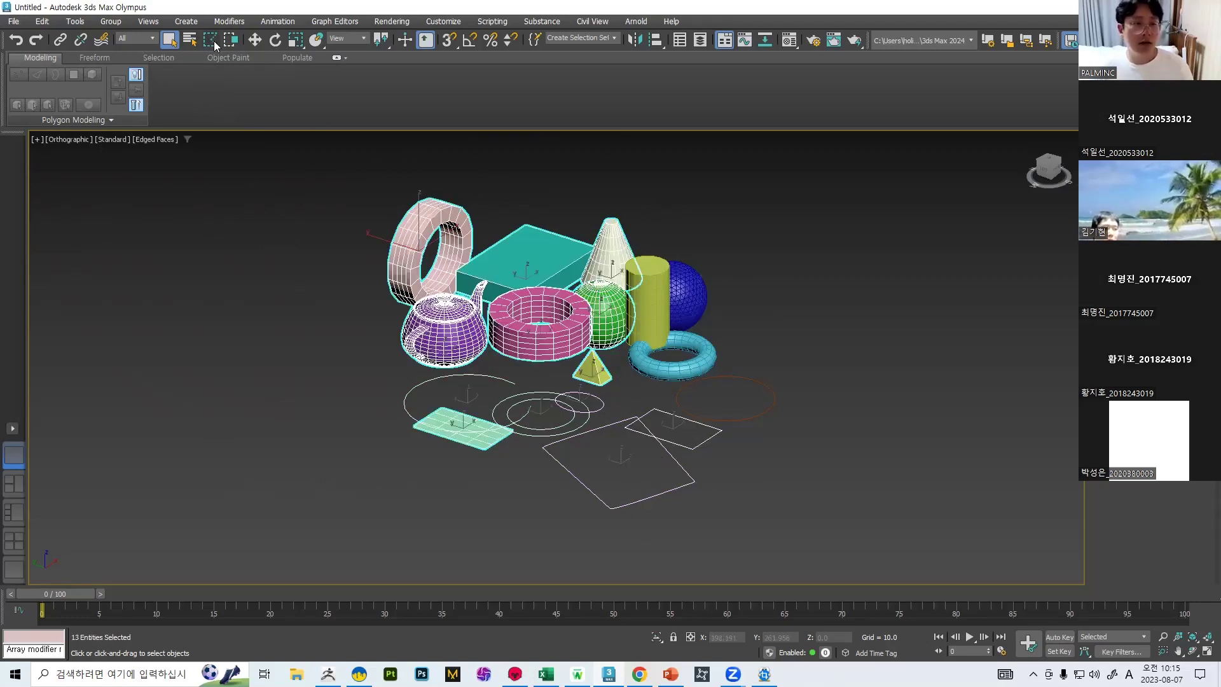
Change the selection region to lasso and select all the solid primitives with a freehand outline around them.
drag(210, 39, 209, 122)
click(346, 189)
mouse_move(531, 155)
mouse_down()
mouse_move(300, 271)
mouse_move(319, 401)
mouse_up()
drag(405, 510, 498, 488)
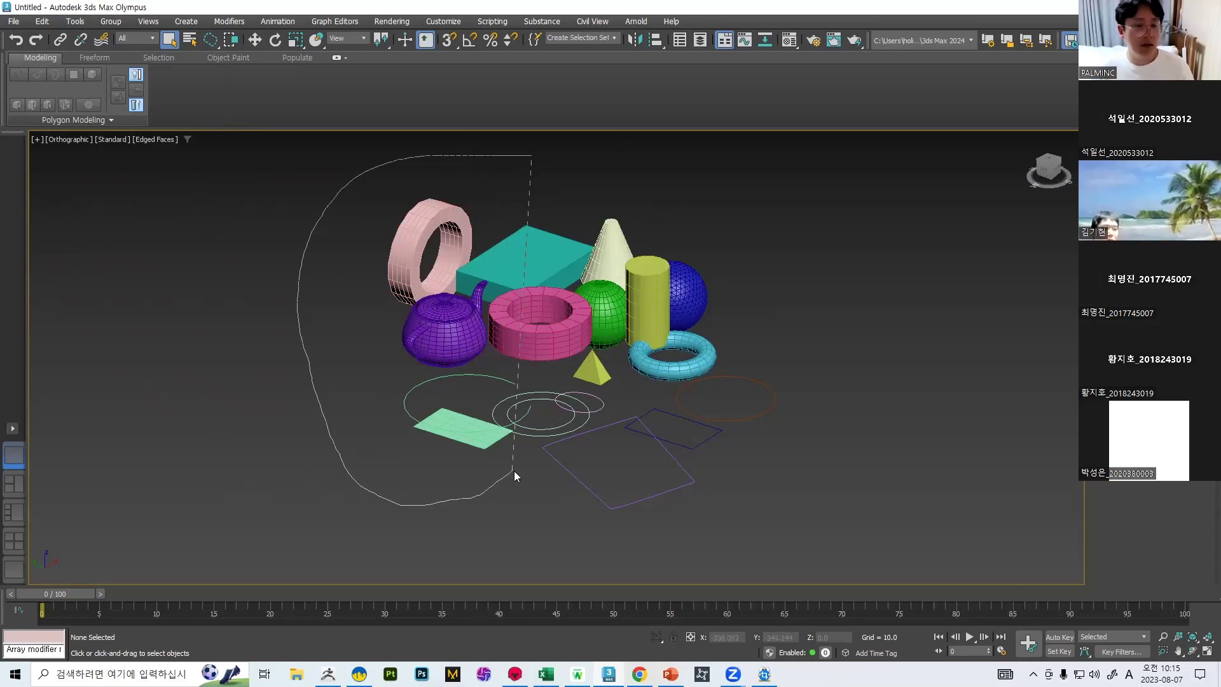
drag(569, 375, 665, 349)
drag(698, 228, 794, 174)
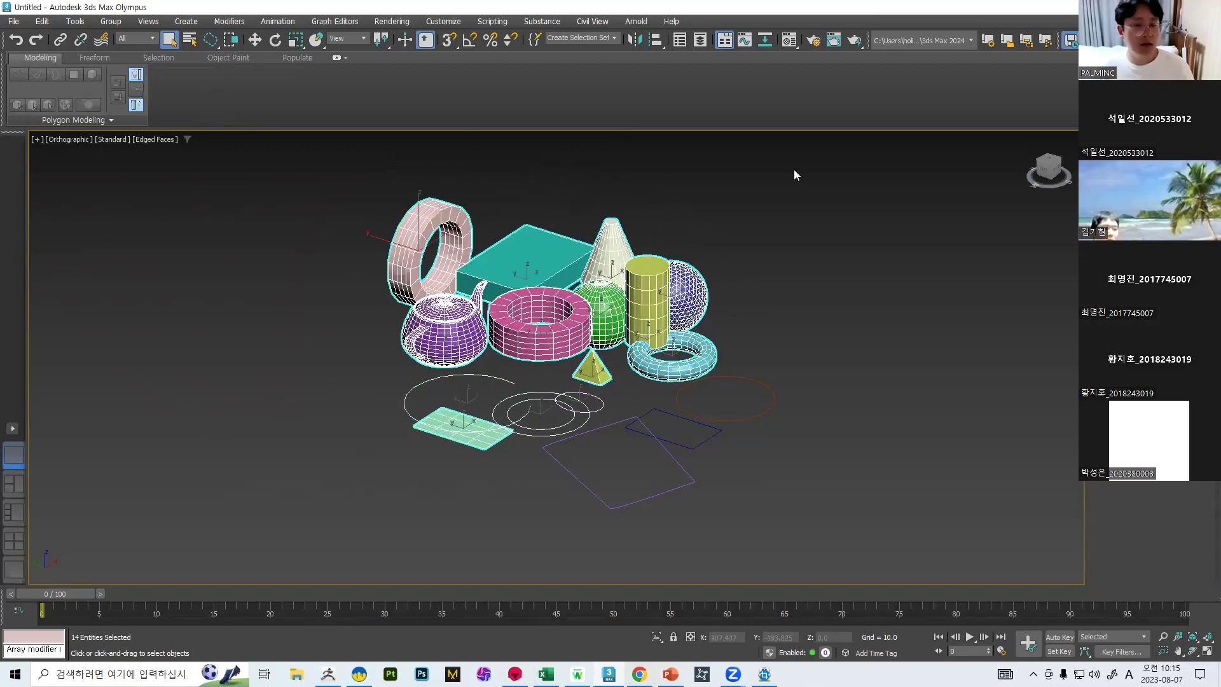
Change the selection region to paint and brush across the teapot and flat tube area to select objects.
drag(209, 39, 209, 141)
mouse_move(288, 222)
mouse_down()
mouse_move(302, 238)
mouse_move(355, 224)
mouse_move(546, 331)
mouse_move(474, 399)
mouse_move(547, 418)
mouse_move(590, 410)
mouse_move(550, 404)
mouse_move(610, 359)
mouse_move(573, 313)
mouse_move(658, 384)
mouse_move(593, 420)
mouse_move(495, 417)
mouse_up()
mouse_move(502, 348)
mouse_down()
mouse_move(477, 405)
mouse_move(537, 329)
mouse_up()
Return the selection region to rectangular and clear the selection with the Select Object tool.
mouse_move(211, 39)
mouse_down()
mouse_move(212, 63)
mouse_move(211, 40)
mouse_up()
click(169, 39)
click(339, 176)
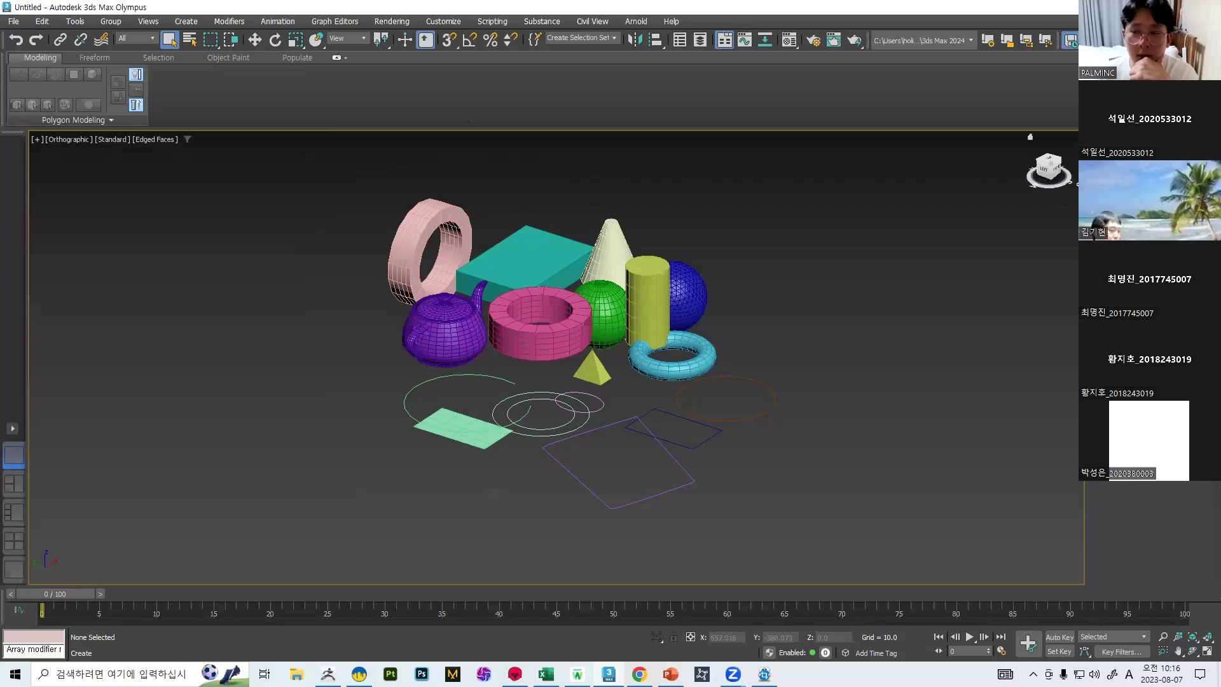
Select the cylinder, blue geosphere and neighbouring primitives one at a time to compare their parameters, ending on the cylinder.
middle_drag(829, 219, 704, 209)
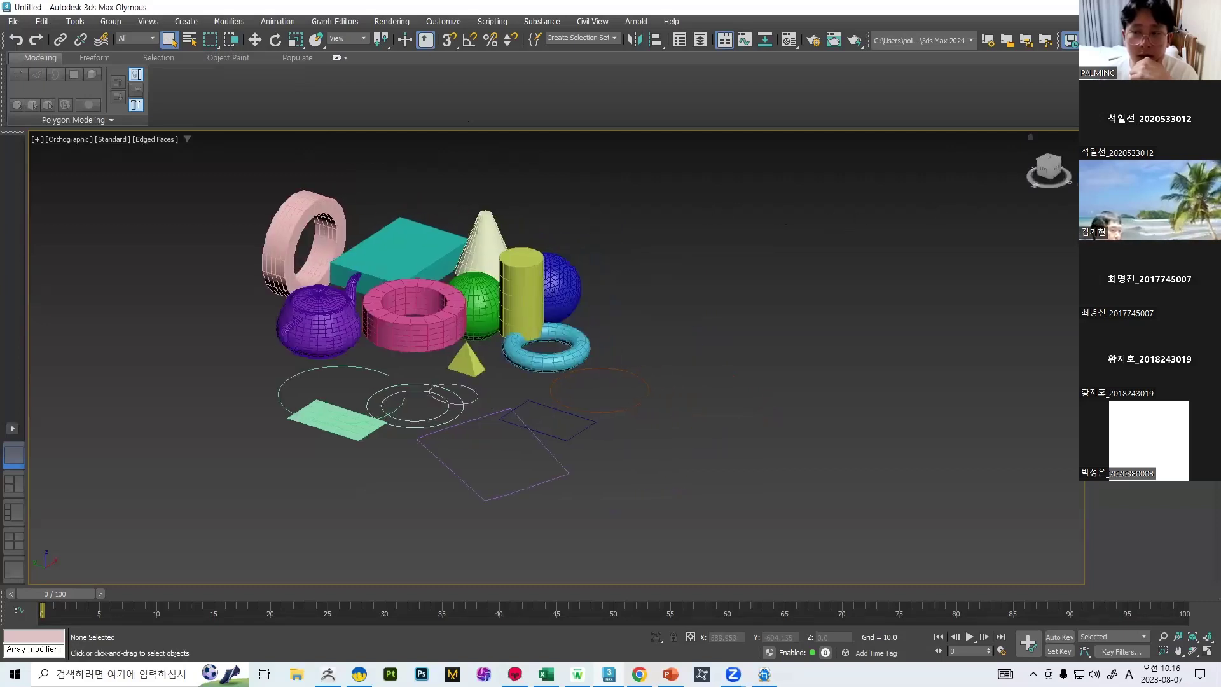
click(521, 299)
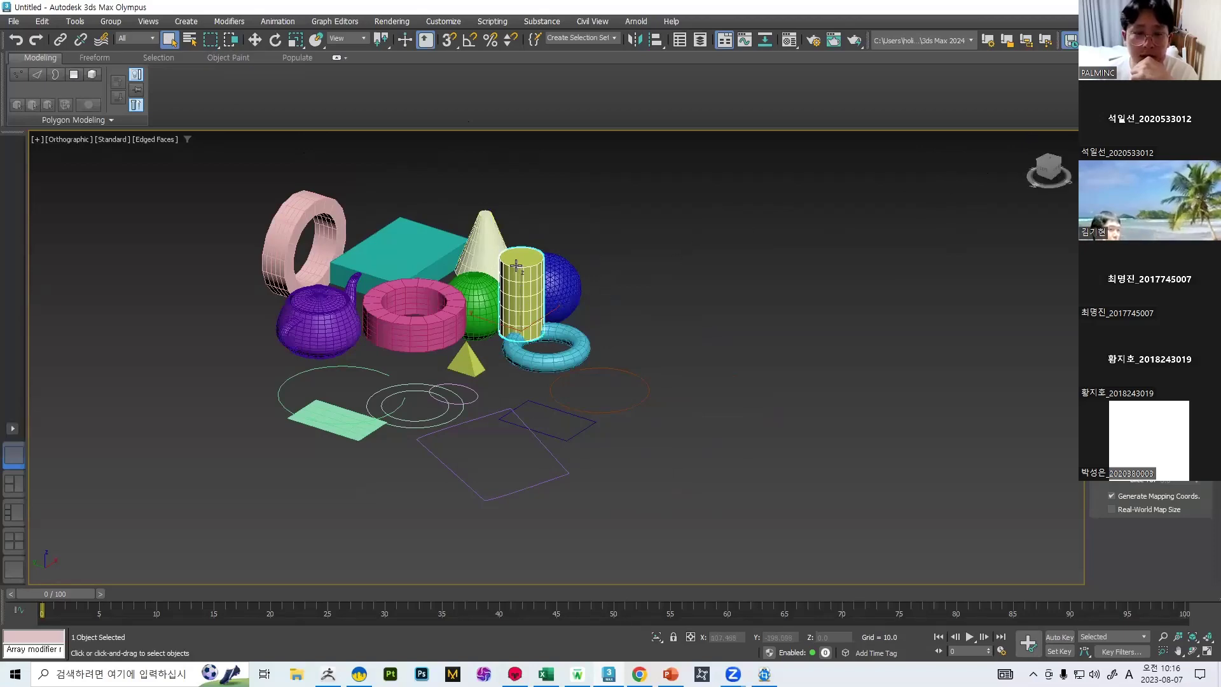
scroll(636, 286, up, 5)
middle_drag(481, 258, 580, 262)
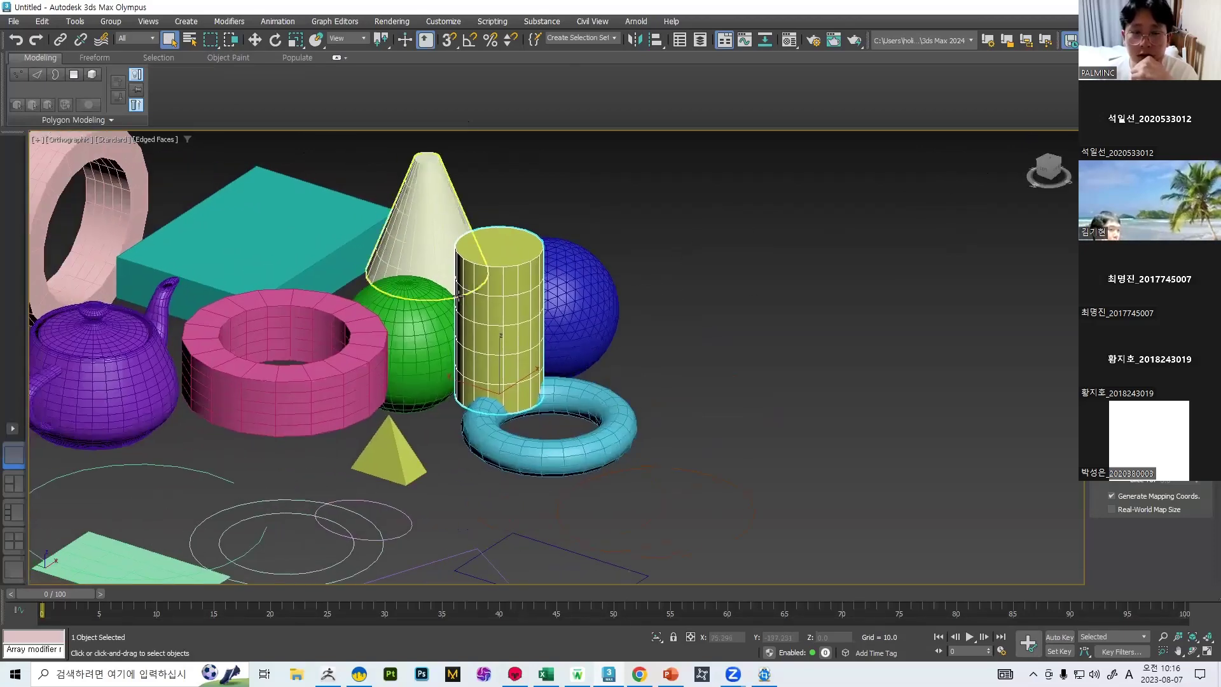
click(670, 259)
click(572, 289)
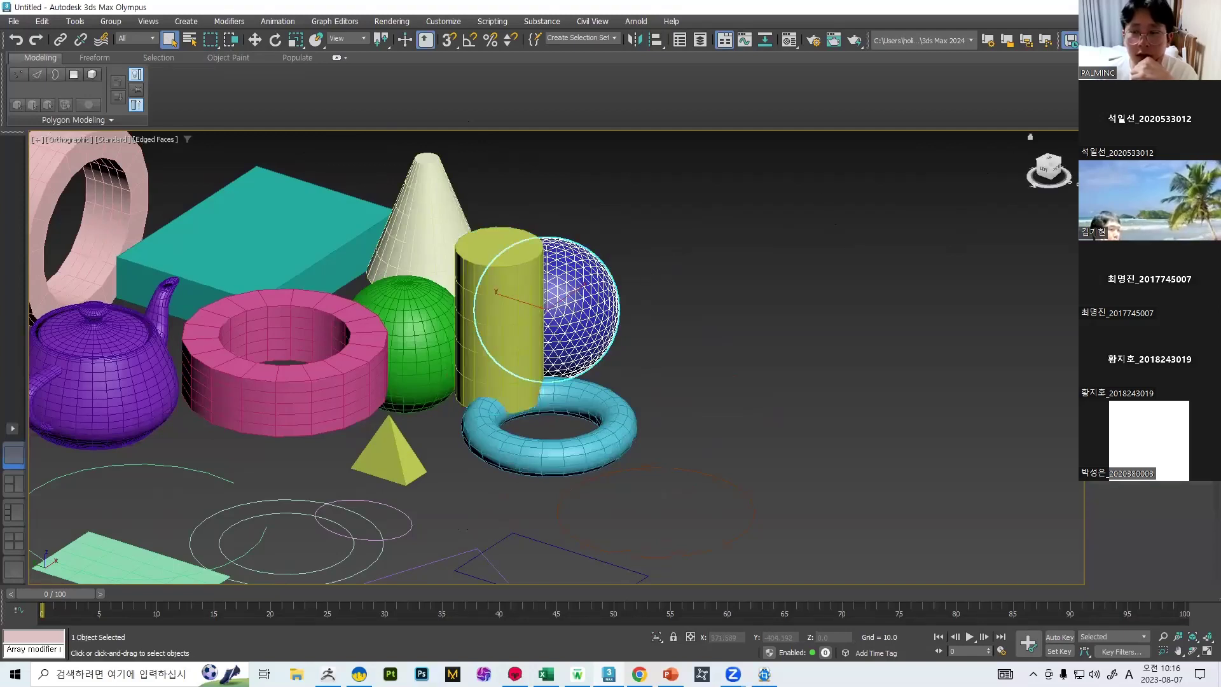
click(525, 264)
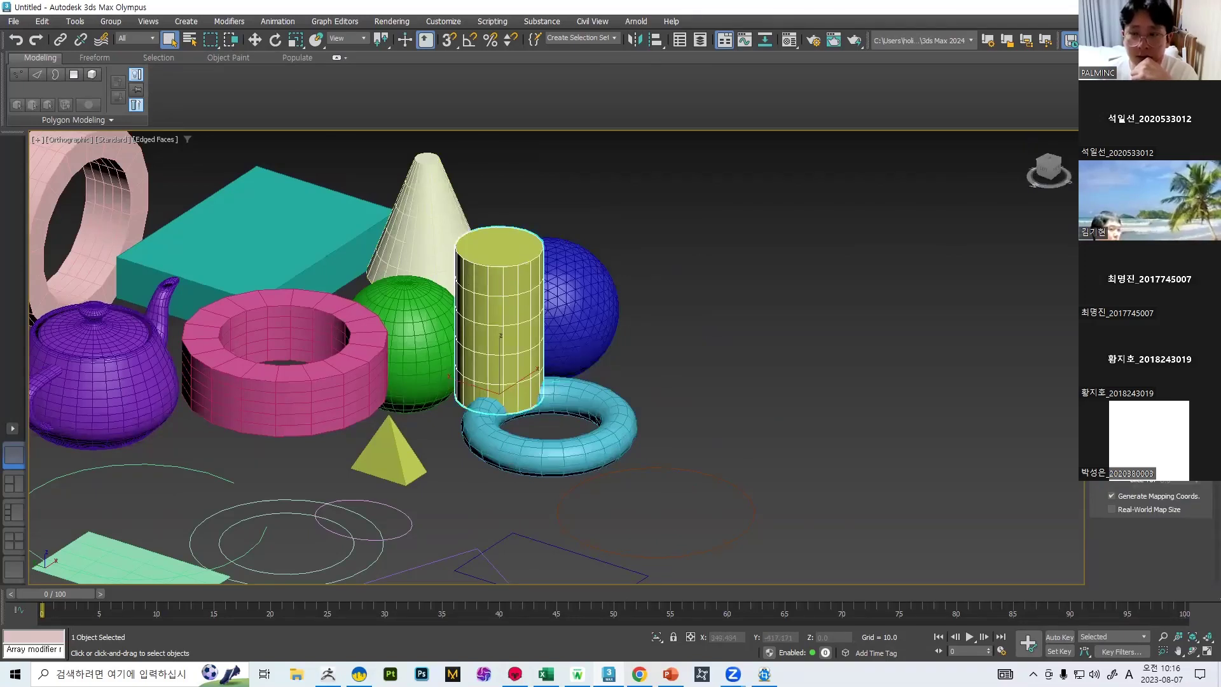
click(408, 300)
click(526, 297)
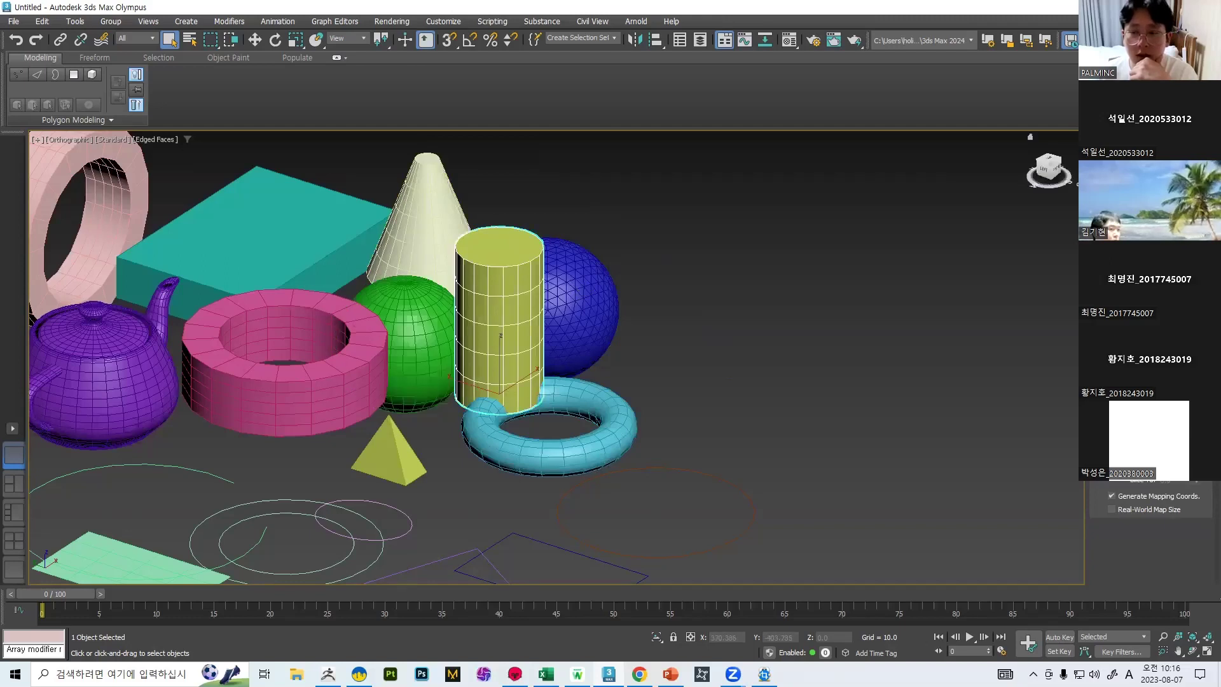
Browse the modifiers available for the selected cylinder without applying any.
click(1150, 96)
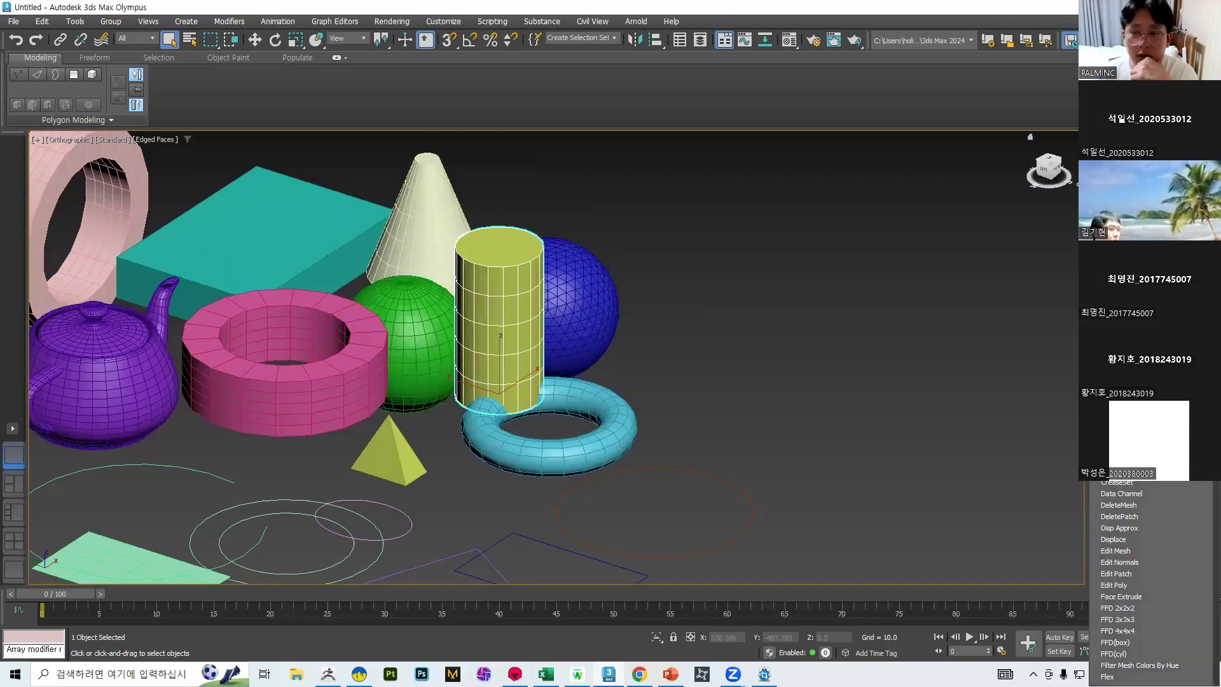
key(Escape)
click(1149, 97)
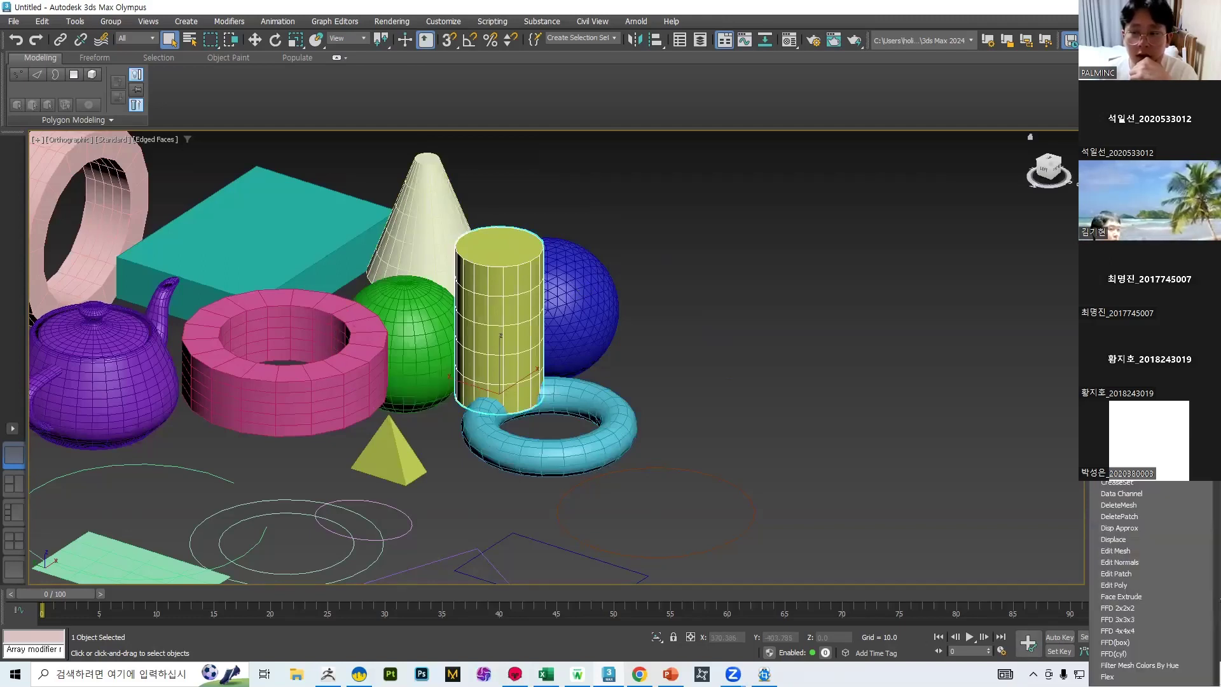
scroll(1144, 585, down, 7)
scroll(1145, 585, up, 4)
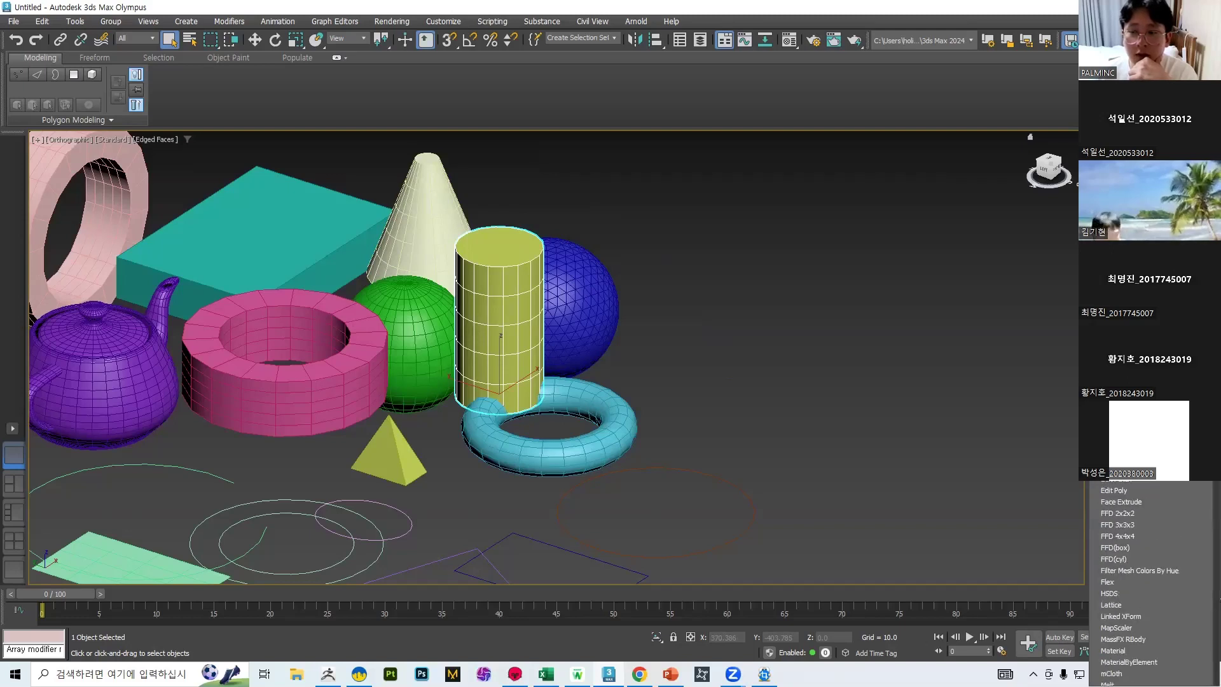
key(Escape)
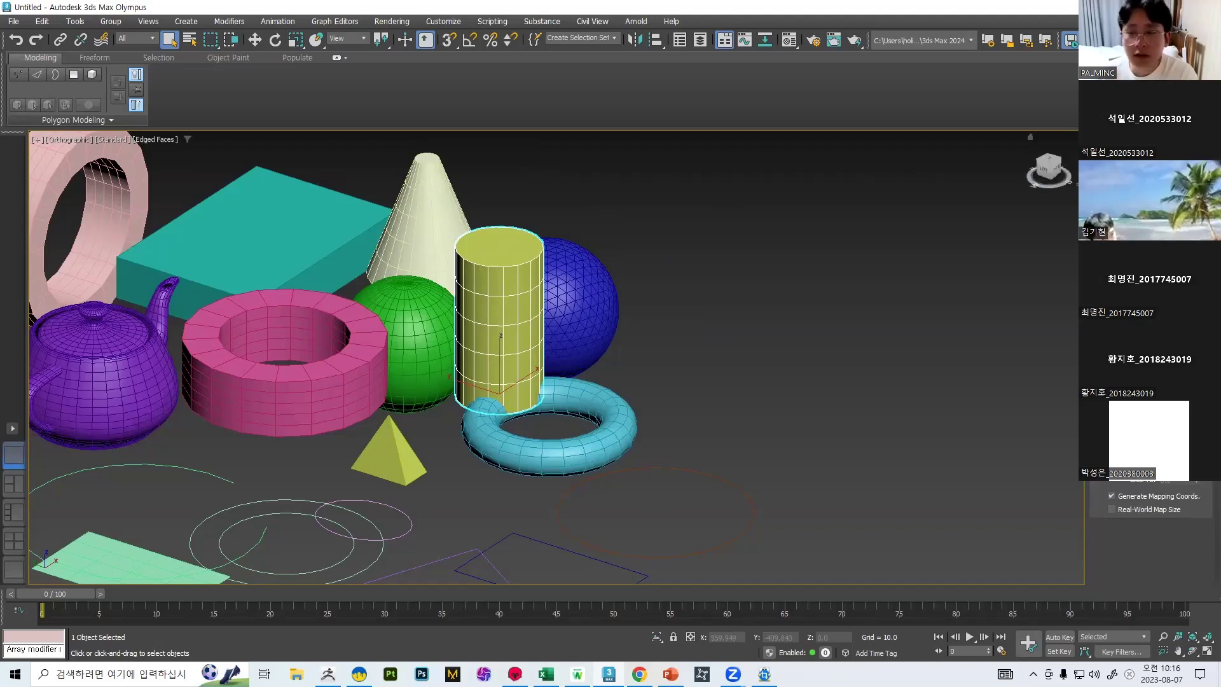
middle_drag(552, 185, 660, 181)
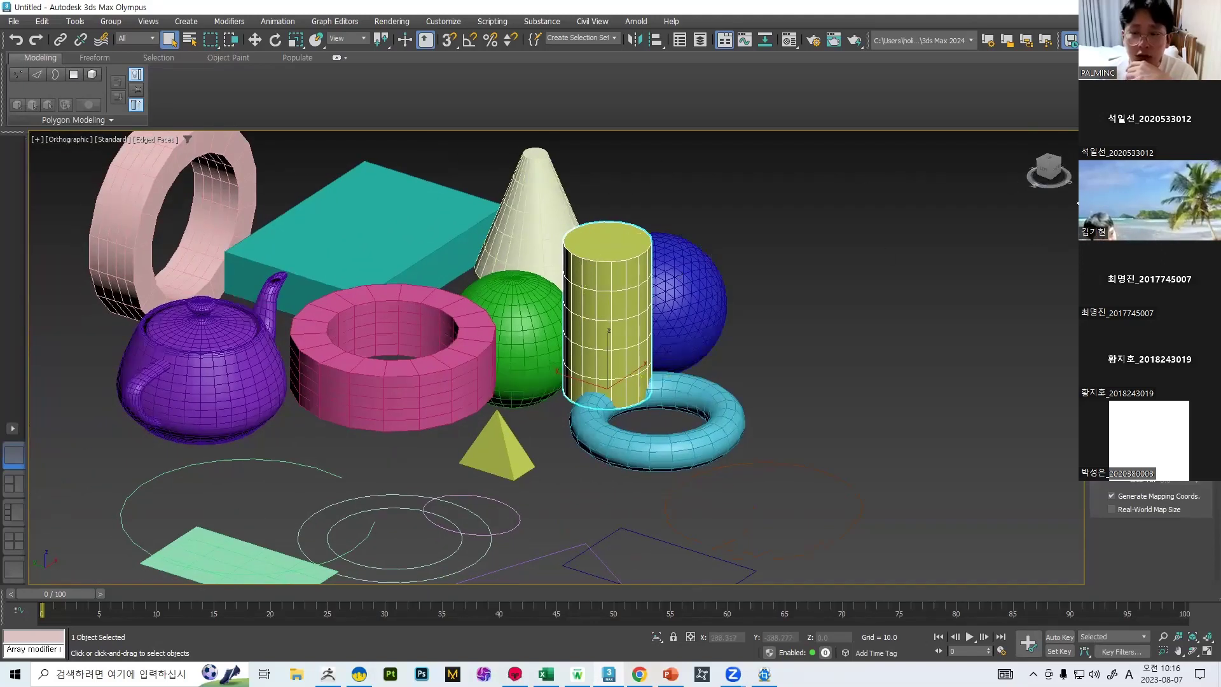
click(1150, 94)
click(1149, 94)
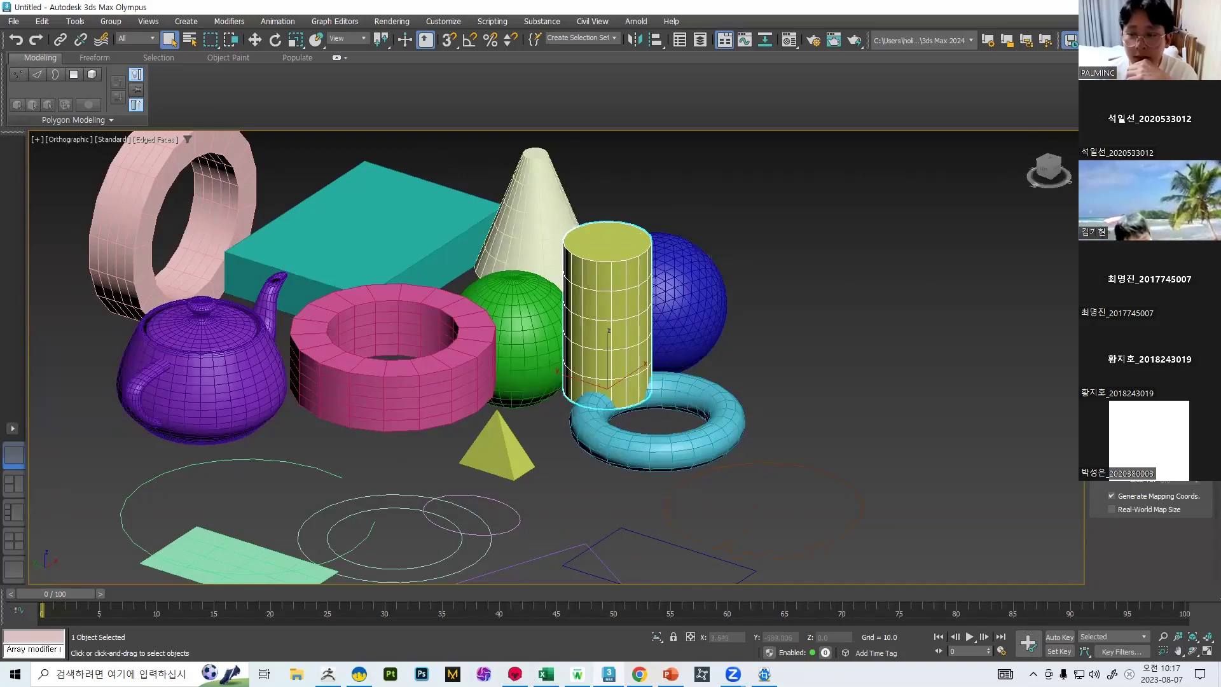
Select the teal box and increase its height until it stands well above the cone.
middle_drag(610, 285, 591, 273)
scroll(592, 273, up, 2)
click(354, 229)
middle_drag(354, 229, 479, 237)
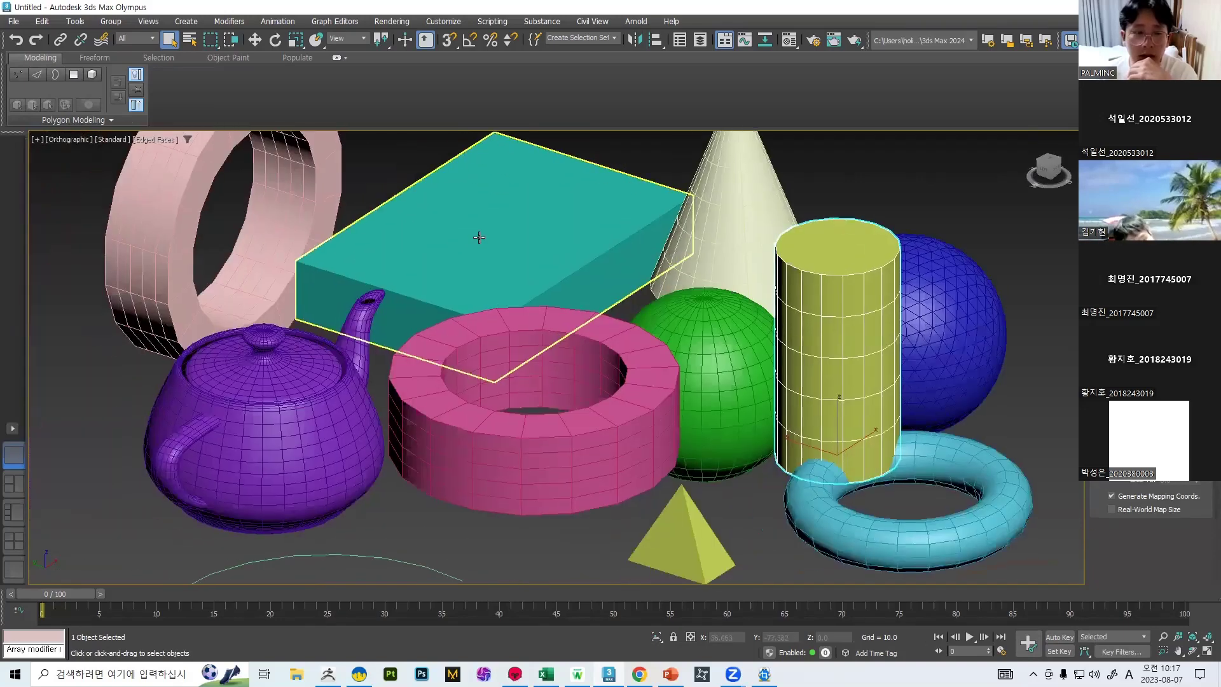
scroll(481, 235, down, 2)
middle_drag(750, 239, 791, 384)
scroll(569, 343, up, 2)
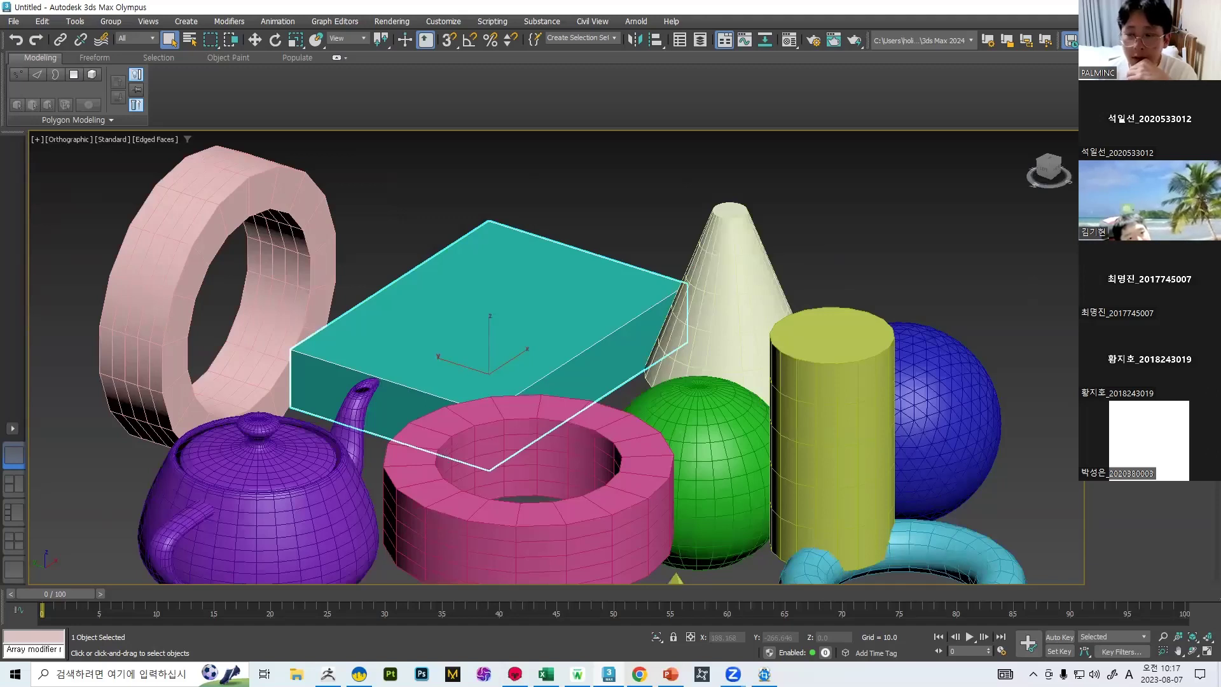
drag(1191, 318, 1035, 167)
middle_drag(742, 229, 805, 333)
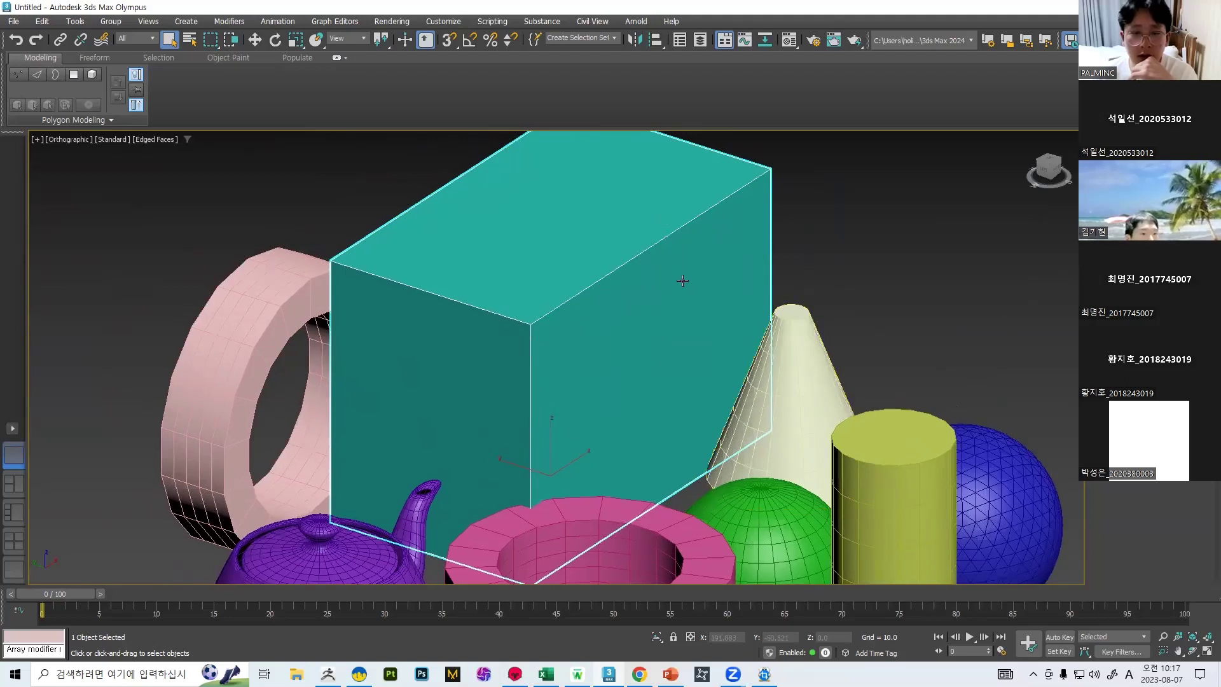
Set the teal box's length, width and height segments to 2 each.
click(1191, 263)
click(1190, 276)
click(1191, 291)
Raise the teal box's length segments to 7 and bring them back down to 2.
click(1191, 263)
click(1191, 263)
click(1191, 263)
click(1191, 262)
click(1191, 263)
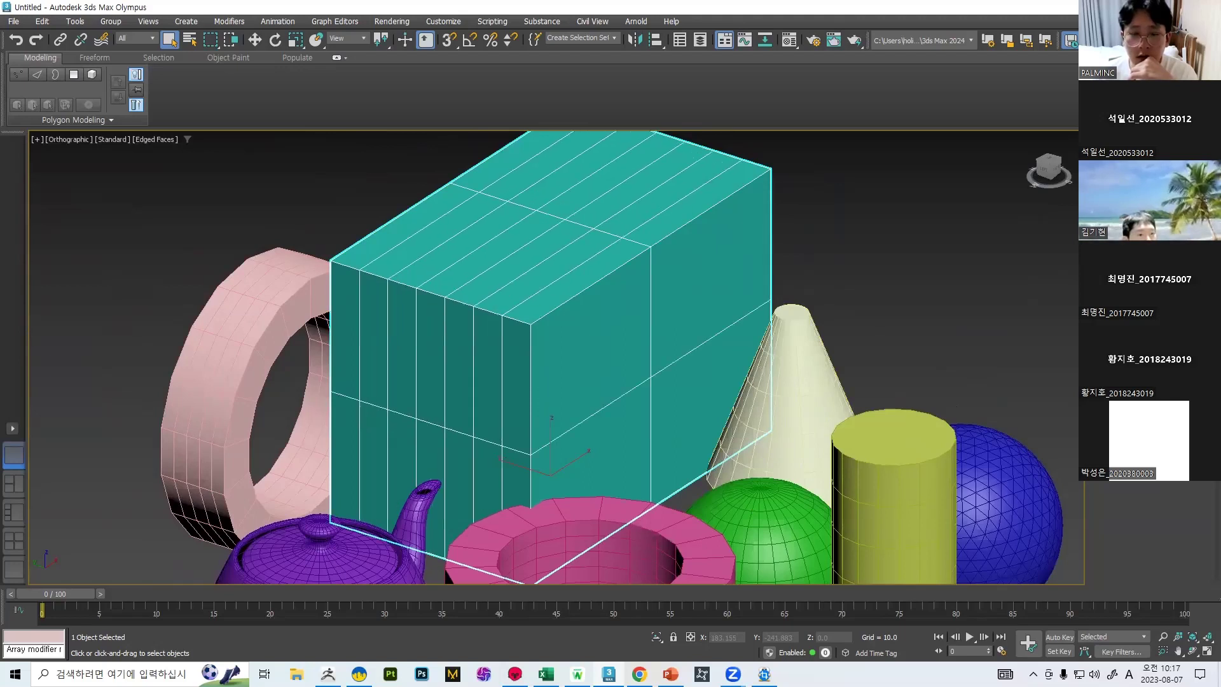
click(1191, 267)
click(1190, 266)
click(1191, 267)
click(1191, 266)
click(1191, 266)
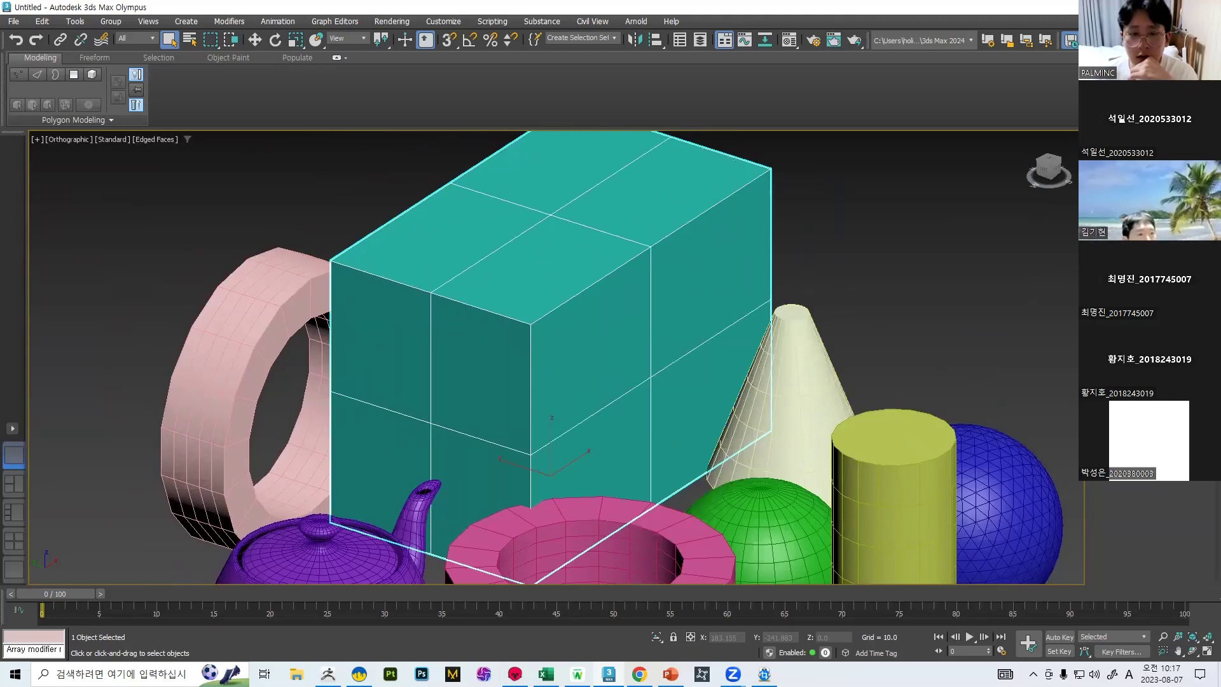
Raise the teal box's width segments step by step and bring them back down to 2.
click(1191, 277)
click(1190, 276)
click(1191, 277)
click(1190, 277)
click(1191, 280)
click(1191, 280)
click(1191, 281)
click(1191, 281)
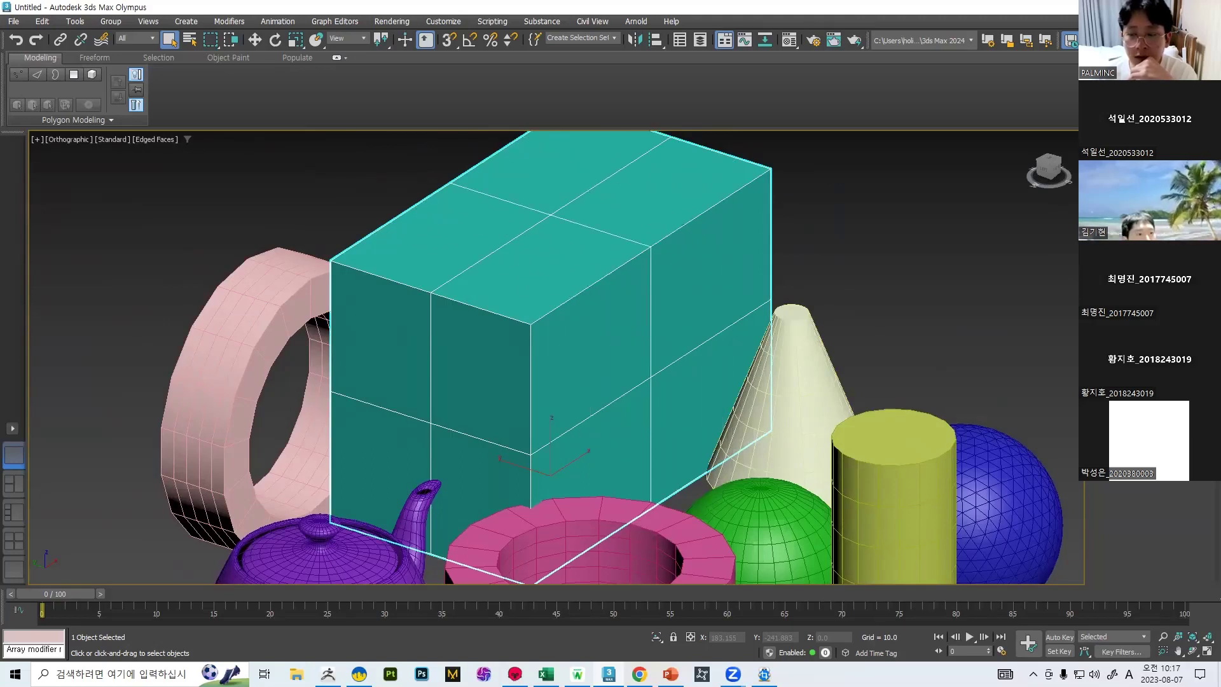
Raise the teal box's height segments to 7 and bring them back down to 2.
click(1190, 287)
click(1191, 288)
click(1191, 287)
click(1191, 288)
click(1191, 287)
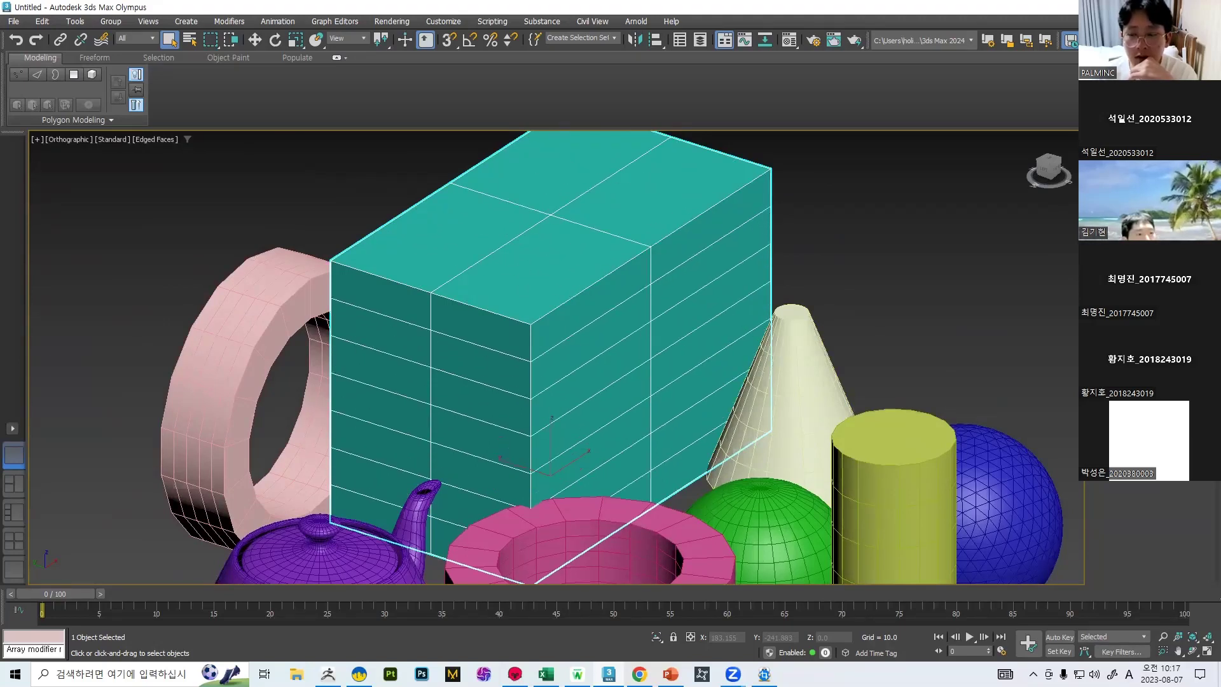
click(1191, 291)
click(1190, 291)
click(1191, 292)
click(1191, 291)
click(1191, 292)
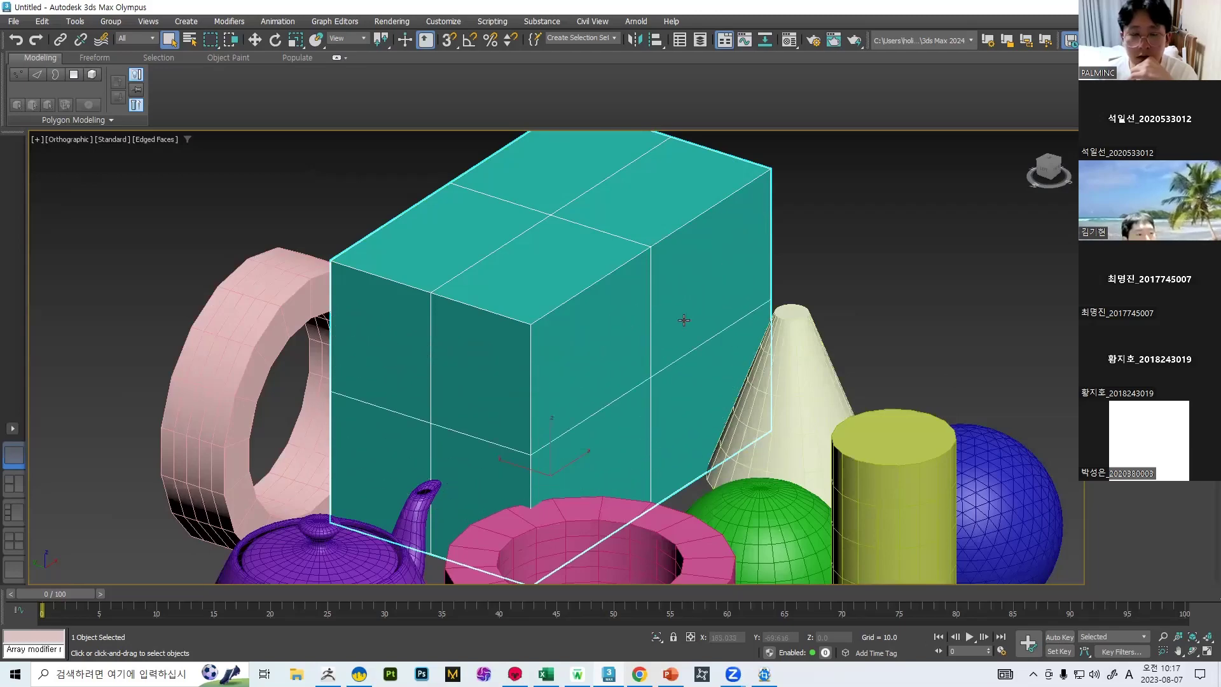
Deselect the box and select the green sphere, cylinder and blue geosphere one at a time to examine their parameters.
scroll(684, 320, down, 5)
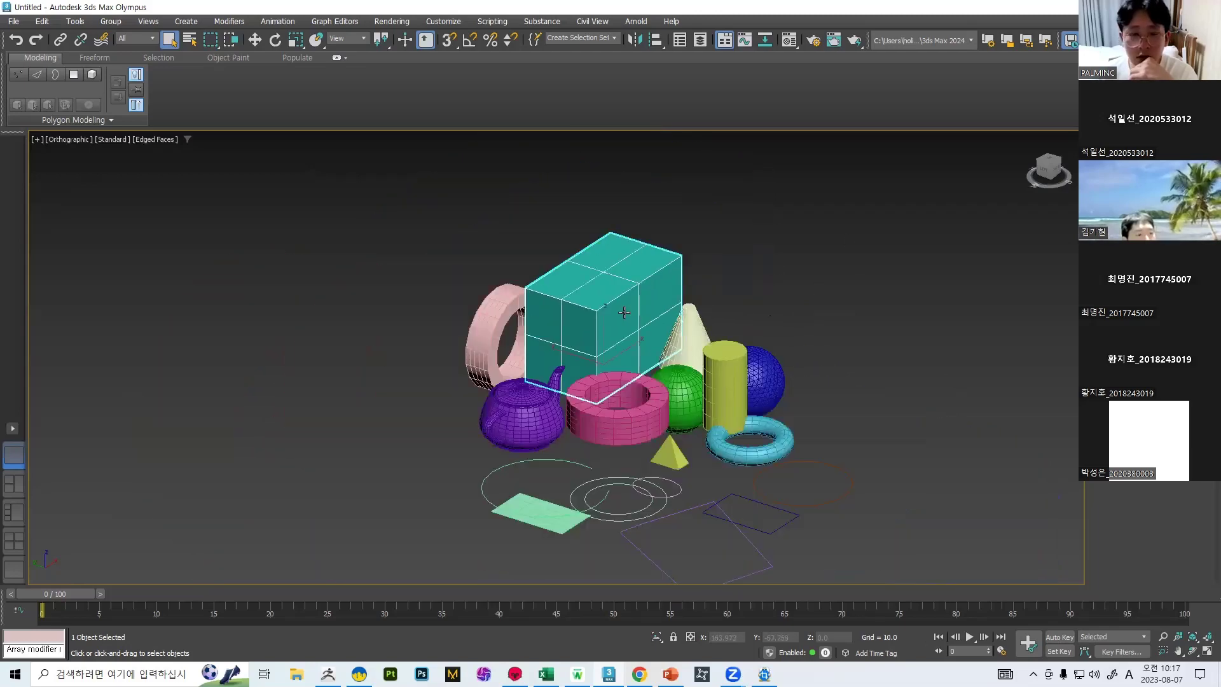
middle_drag(788, 327, 766, 311)
scroll(710, 264, up, 6)
click(943, 243)
click(689, 440)
click(635, 500)
click(690, 493)
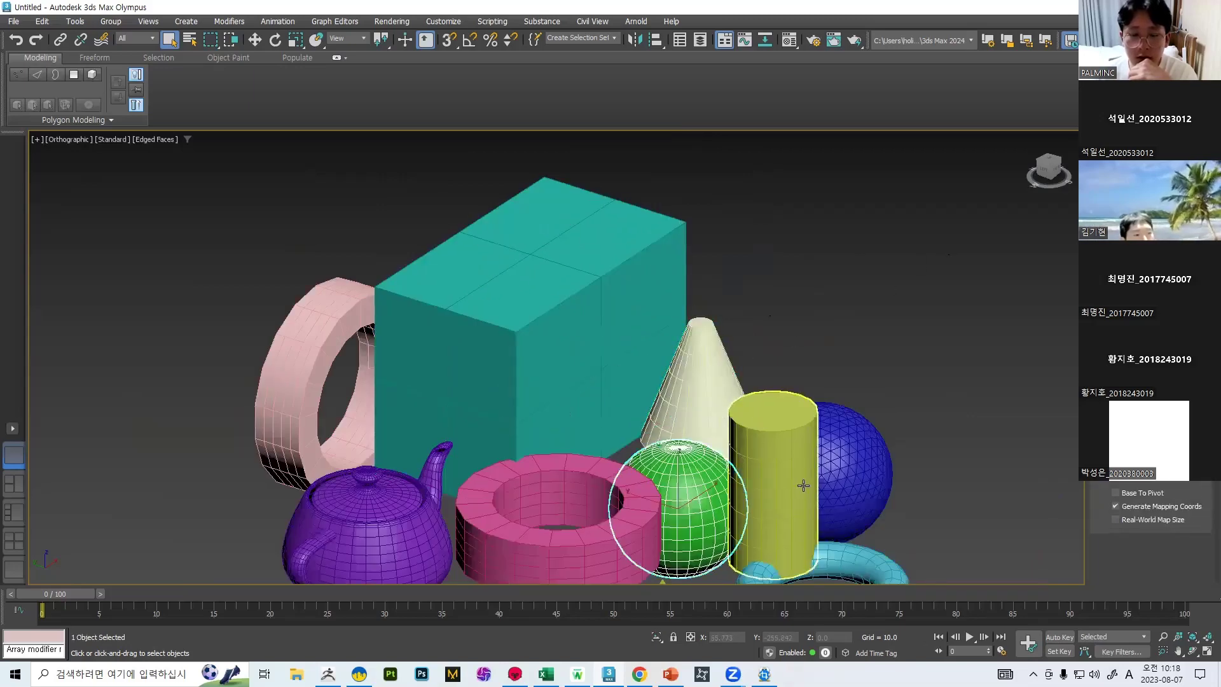
click(763, 480)
click(843, 452)
Select the torus, flat tube, teapot and teal box in turn to examine each one's parameters.
middle_drag(825, 455, 854, 301)
scroll(854, 301, down, 3)
click(827, 412)
click(693, 374)
click(459, 370)
click(531, 371)
click(677, 227)
Select the cone, green sphere, cylinder, geosphere, torus and the nearby circle and rectangle splines with a rectangular crossing region.
middle_drag(716, 156, 652, 319)
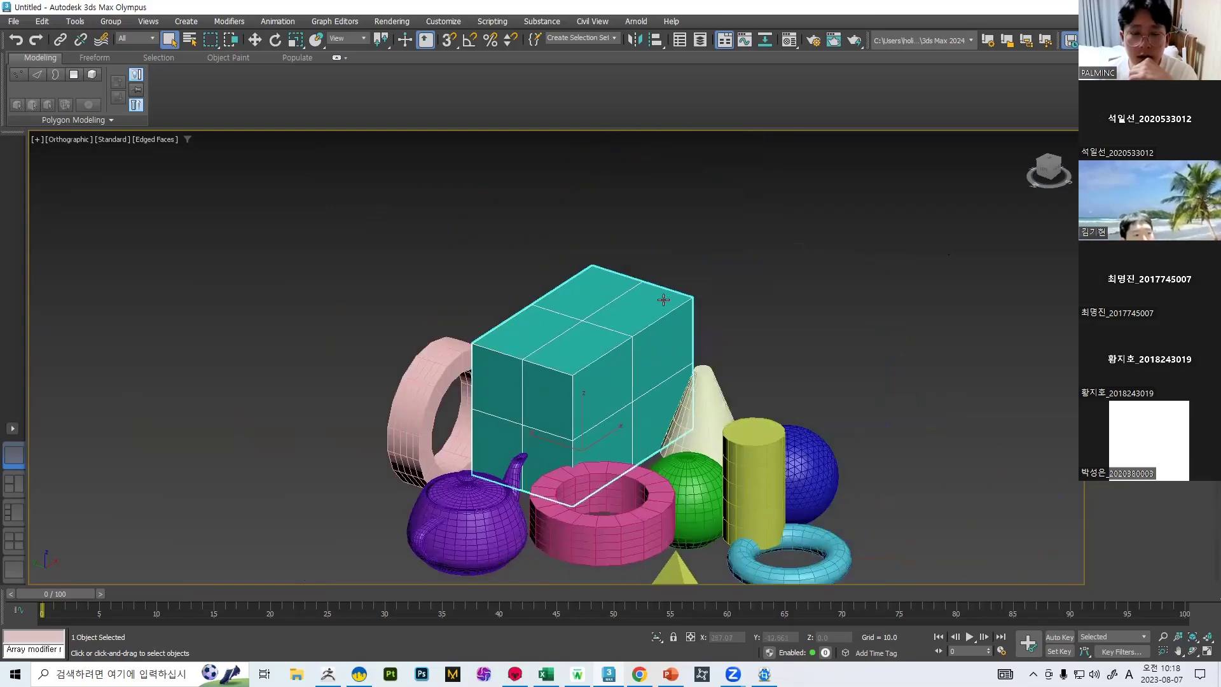
scroll(713, 321, up, 4)
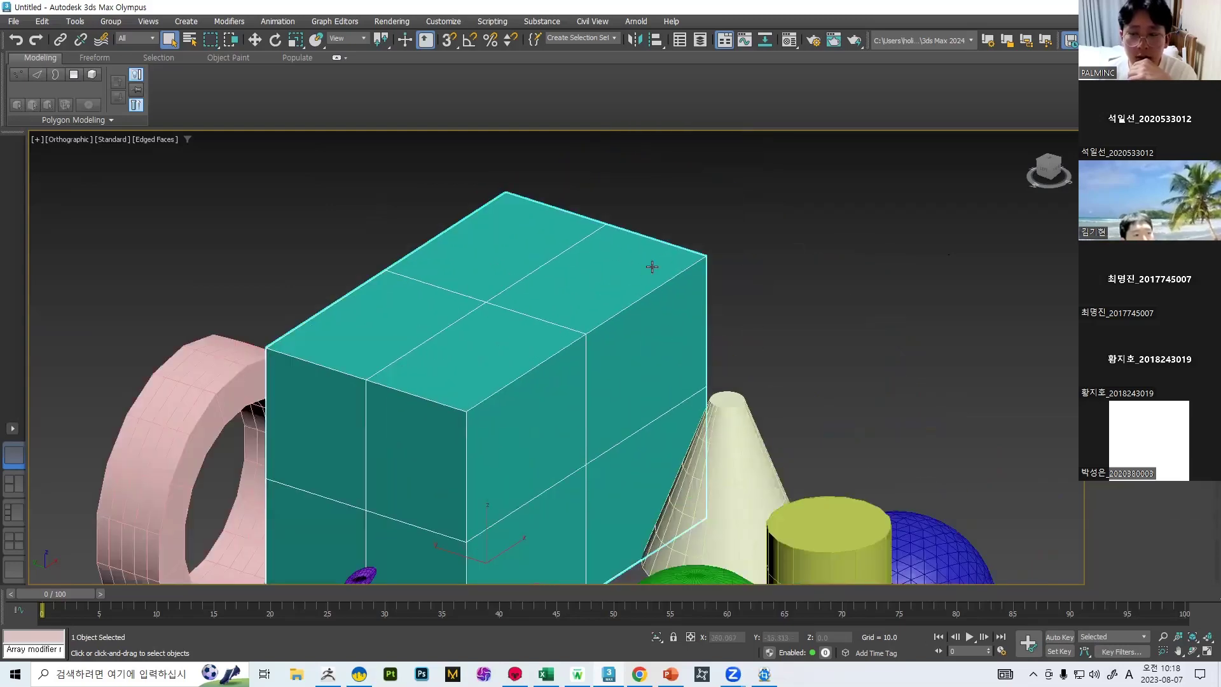
scroll(655, 298, down, 5)
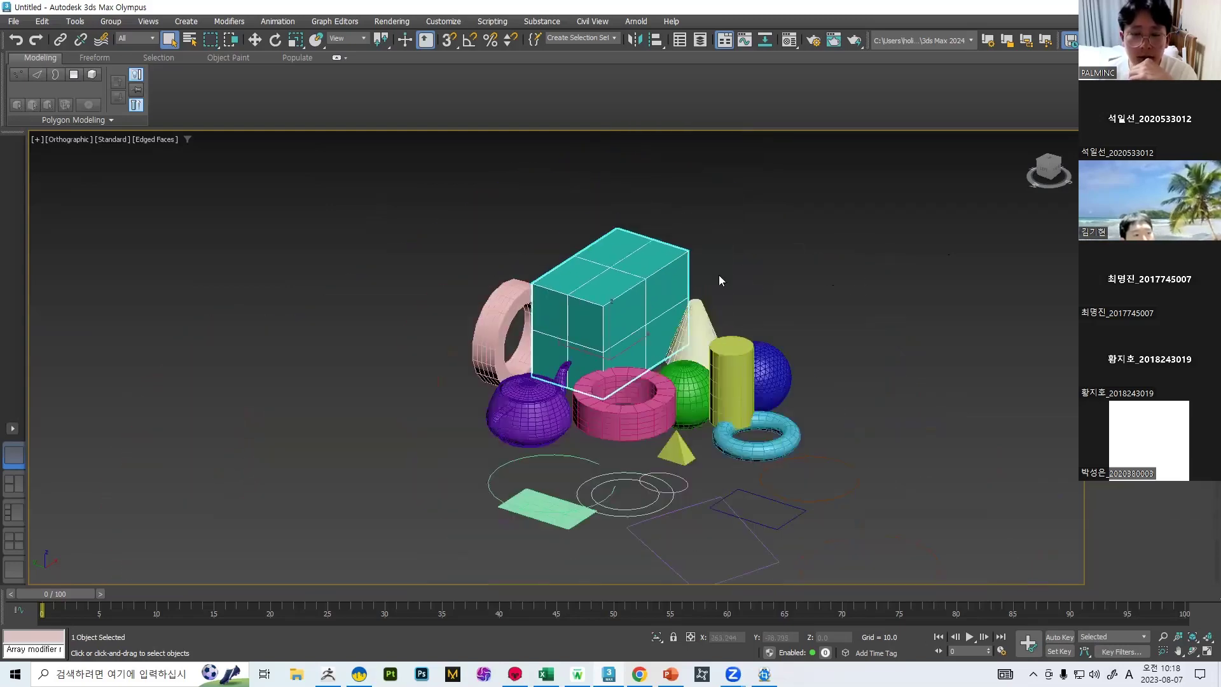
drag(872, 545, 698, 354)
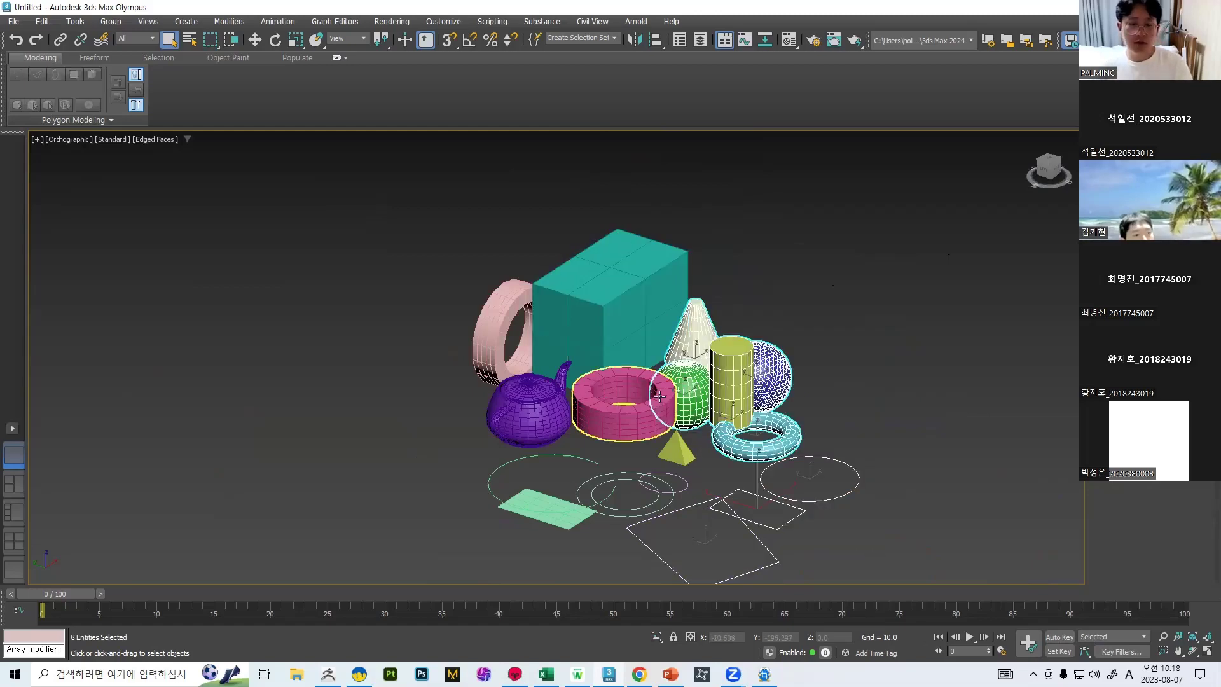
Delete every other primitive and spline from the scene, leaving only the teal box, and select the box.
middle_drag(798, 496, 809, 431)
key(Delete)
drag(447, 328, 446, 326)
key(Delete)
click(499, 280)
key(Delete)
click(669, 245)
scroll(619, 218, up, 6)
middle_drag(627, 267, 589, 308)
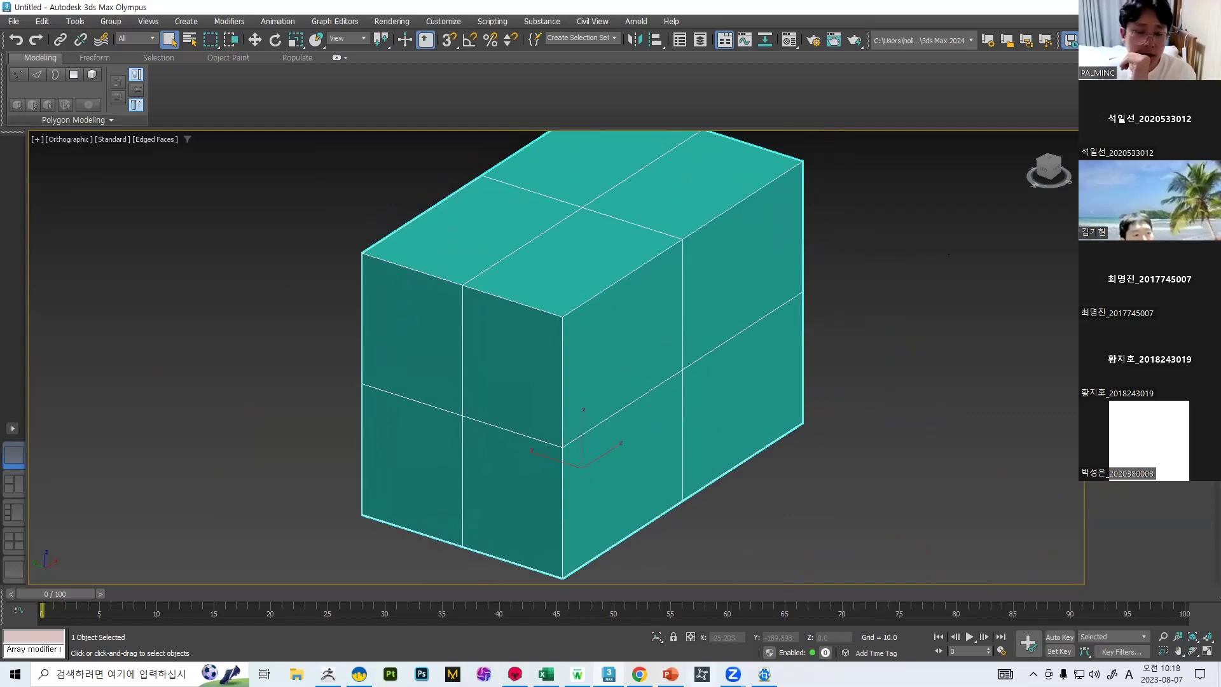
Switch to the PowerPoint lecture deck and show slide 14 on what a 3D object is.
click(671, 675)
scroll(95, 314, up, 15)
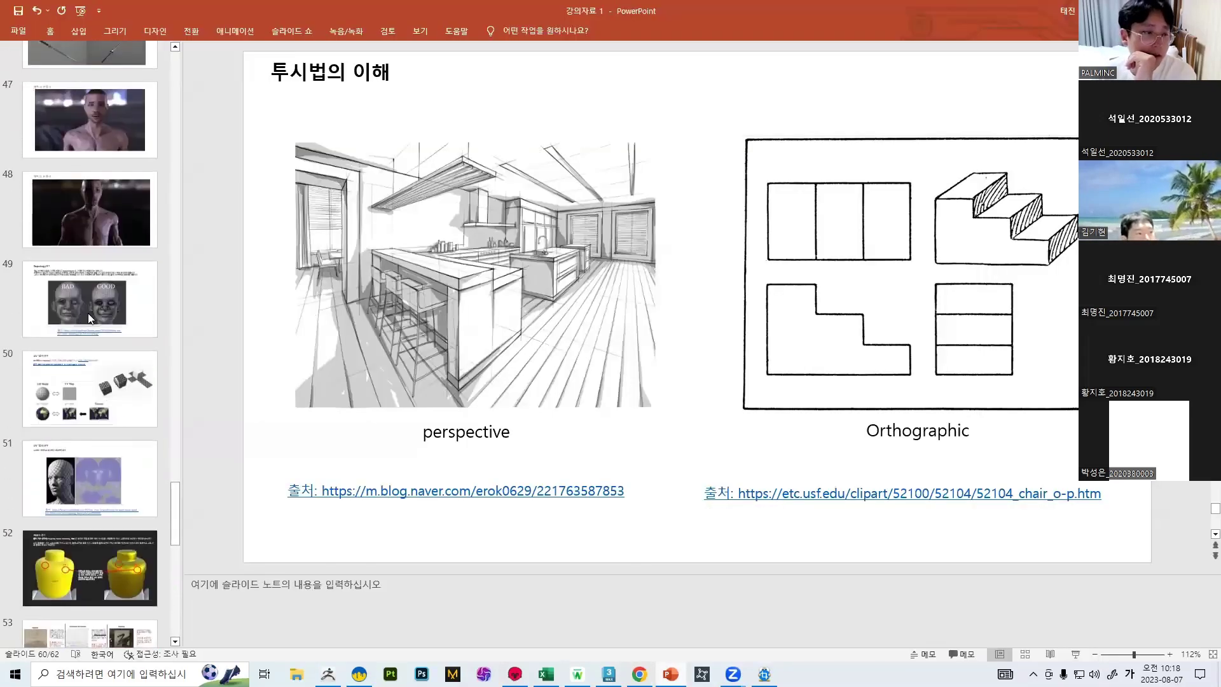
scroll(70, 316, up, 10)
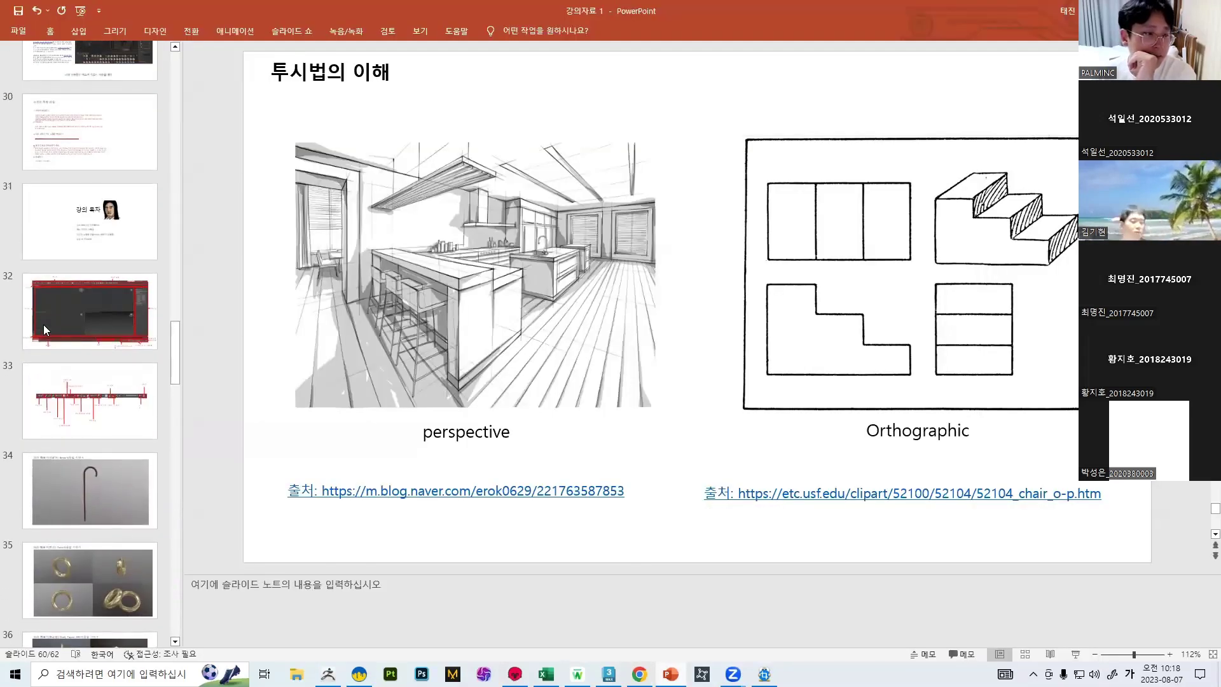
scroll(48, 335, up, 13)
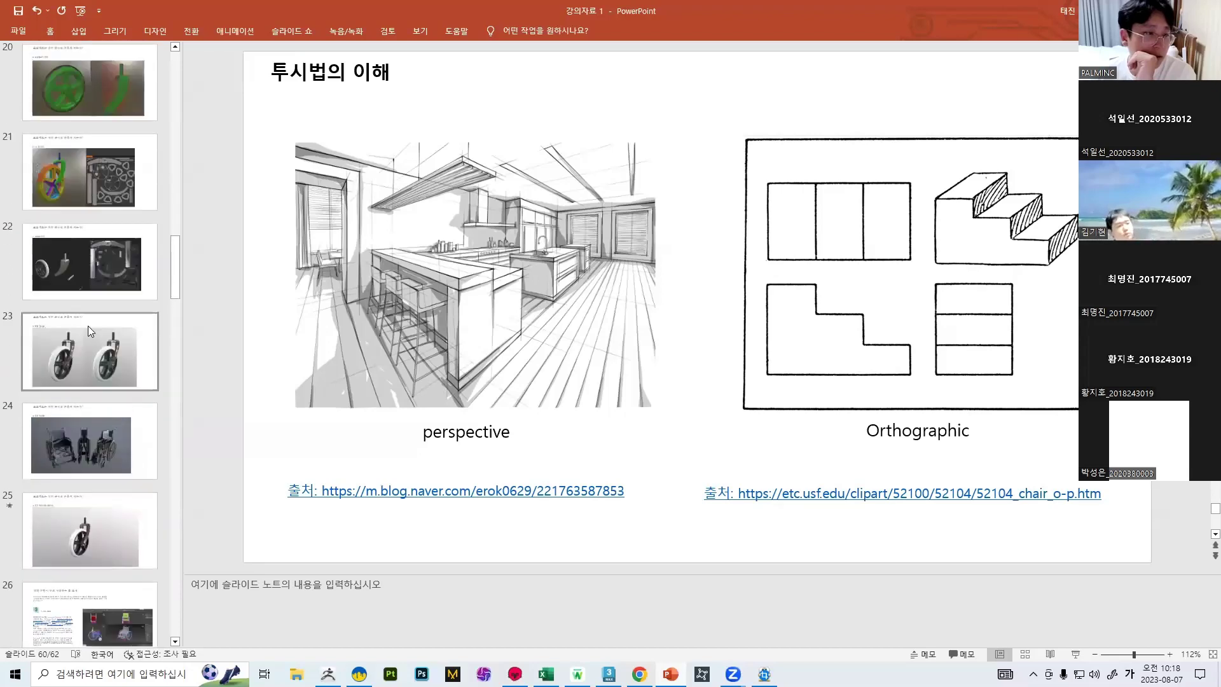
scroll(67, 321, up, 5)
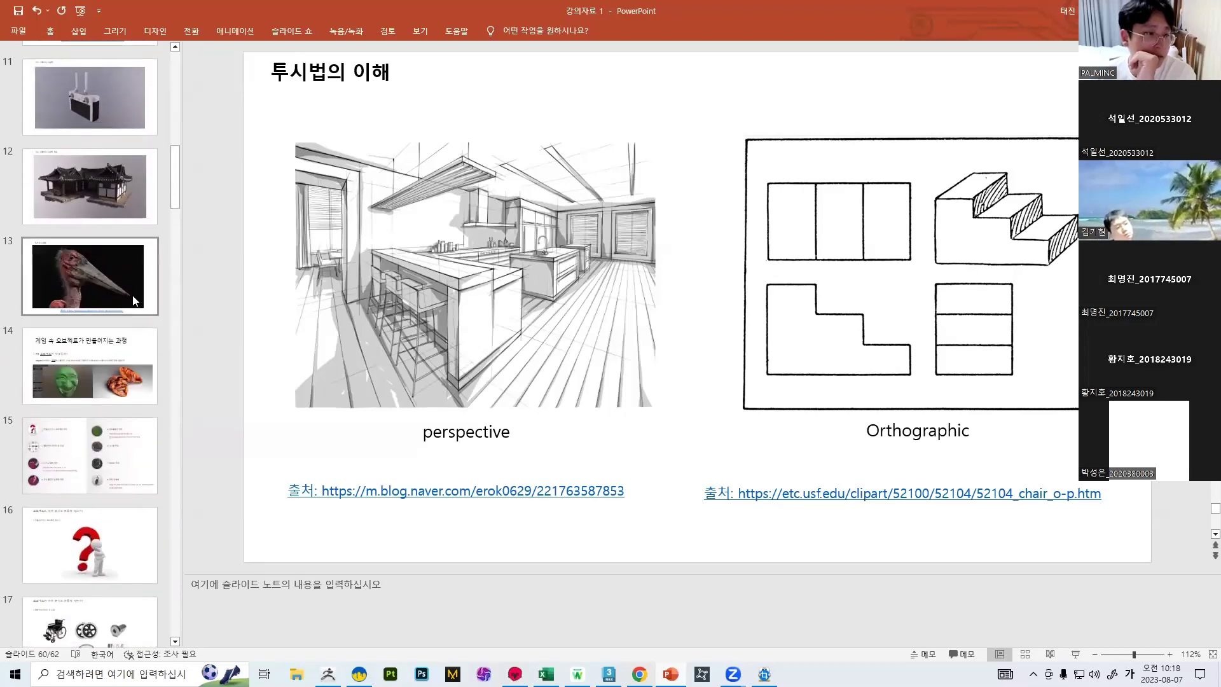
click(125, 511)
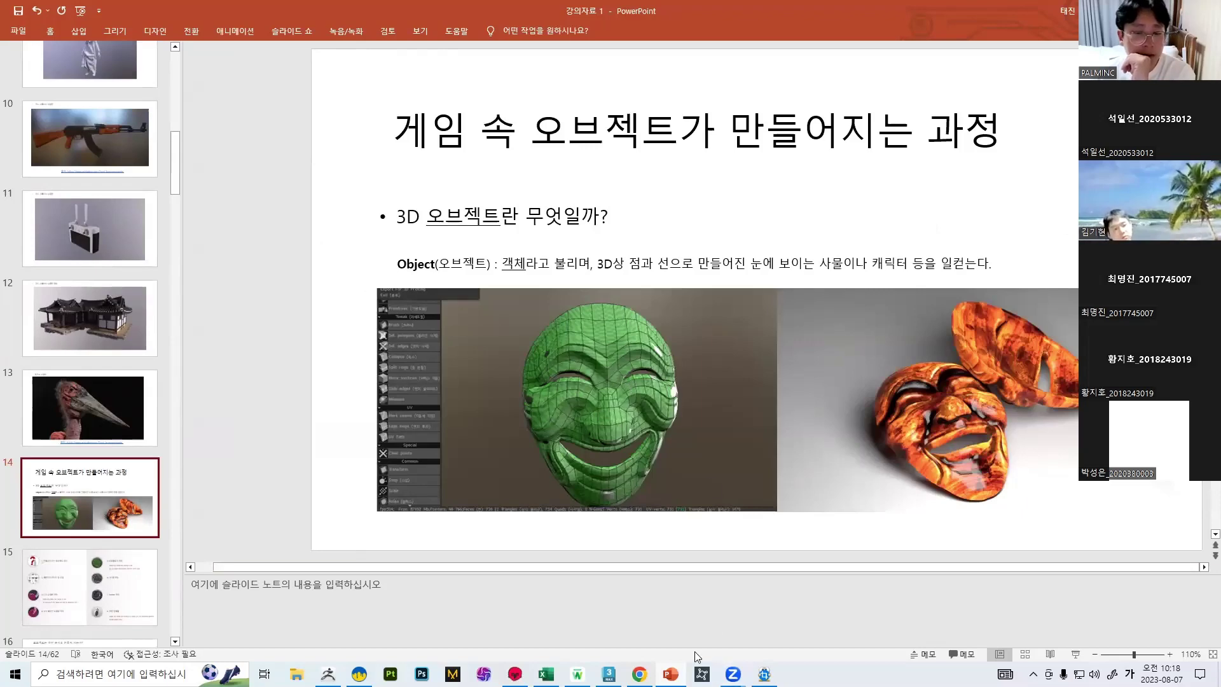
Switch back to 3ds Max and convert the teal box to an Editable Poly.
click(611, 672)
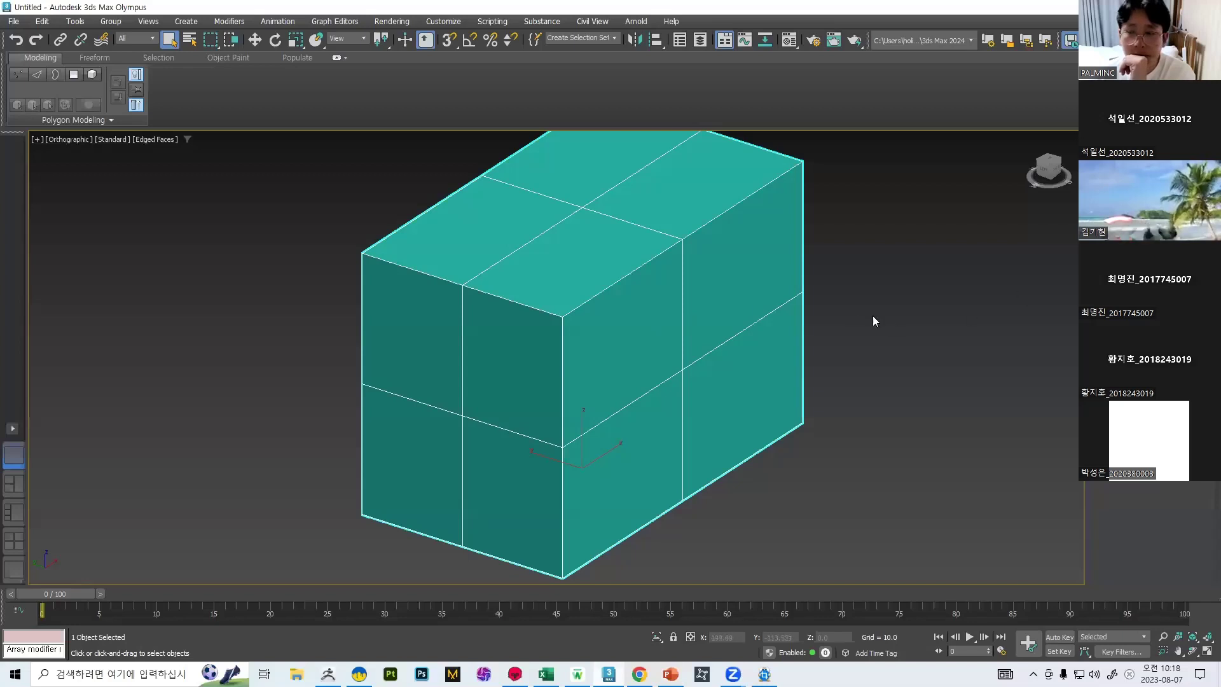
middle_drag(682, 272, 639, 318)
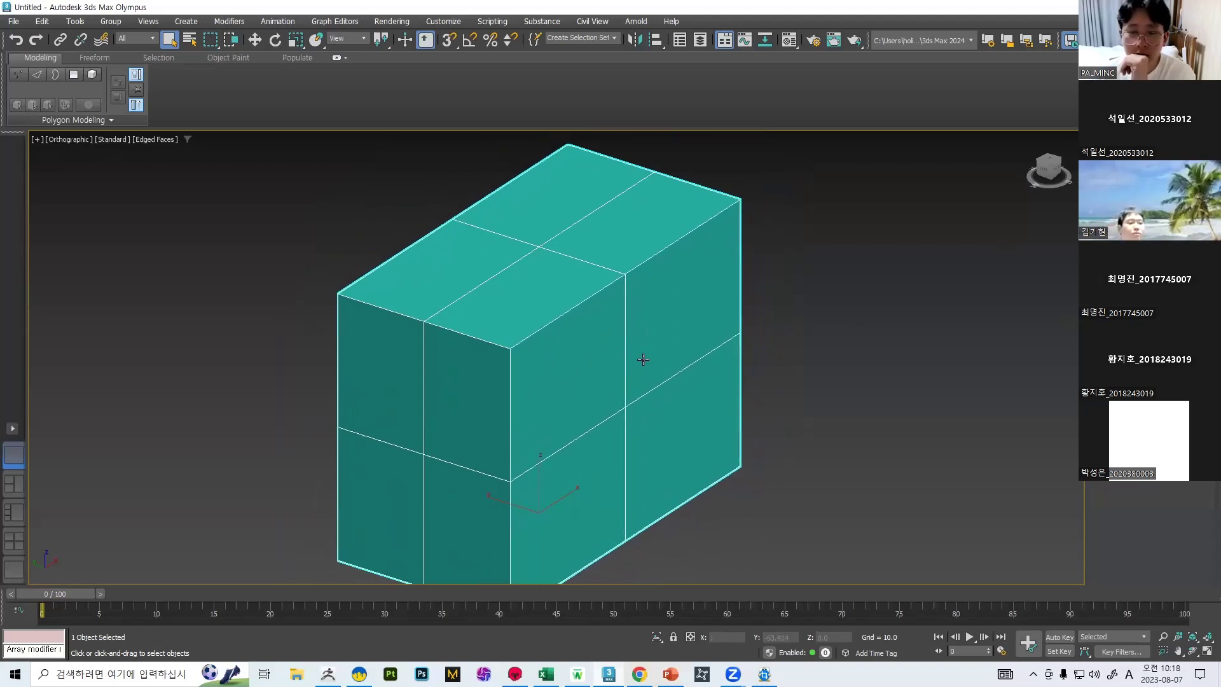
right_click(465, 327)
mouse_move(532, 487)
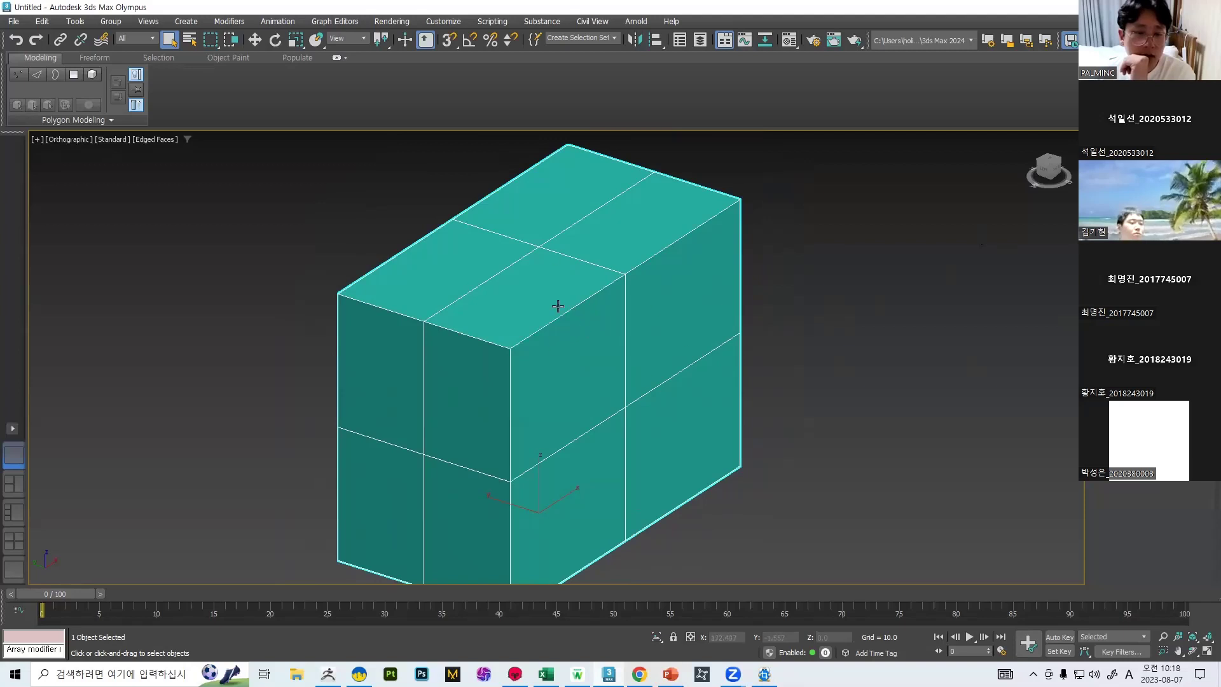
right_click(524, 318)
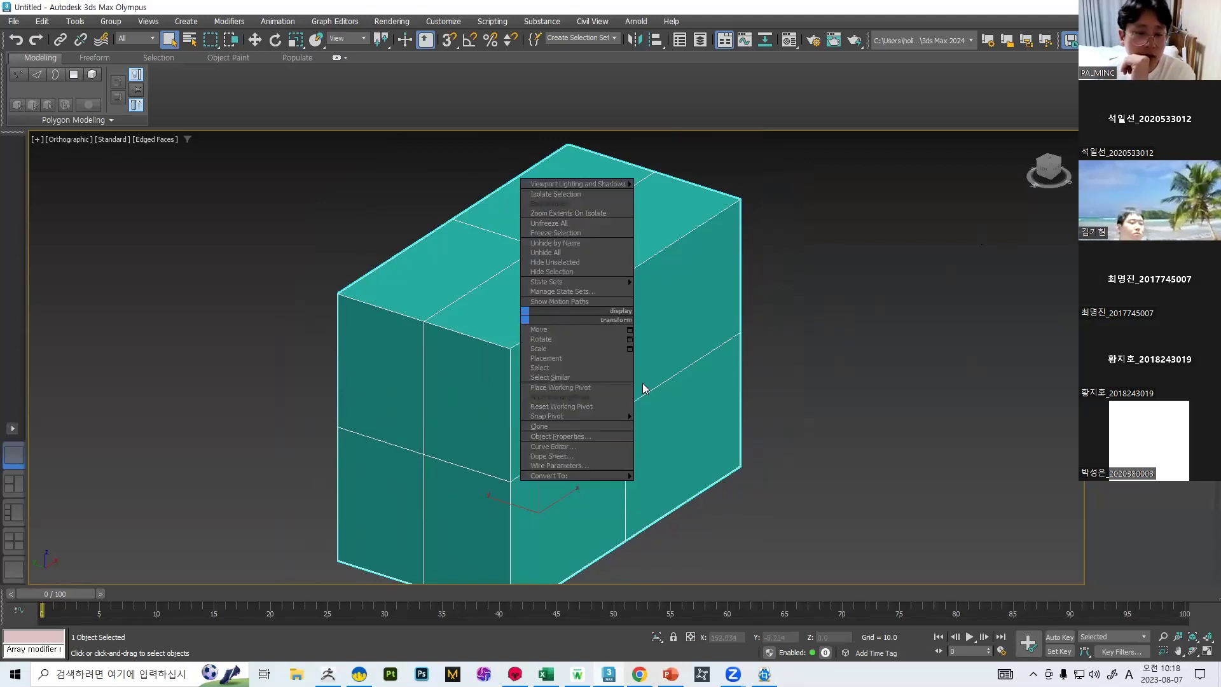
mouse_move(575, 476)
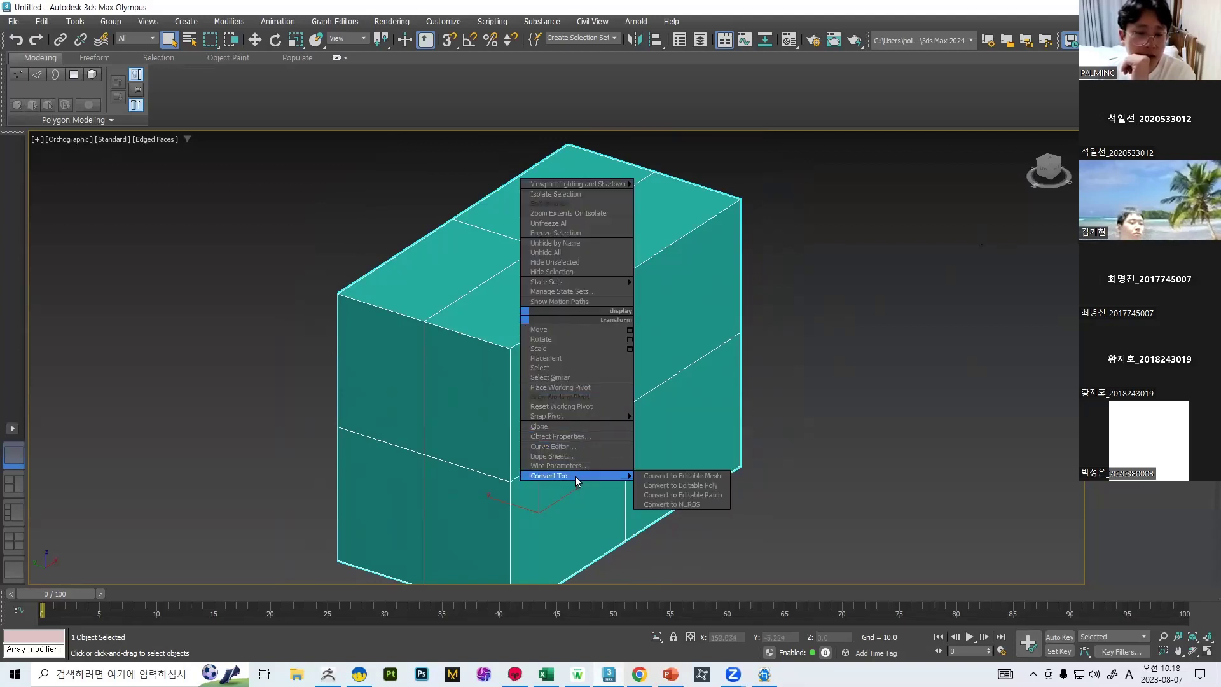
click(716, 486)
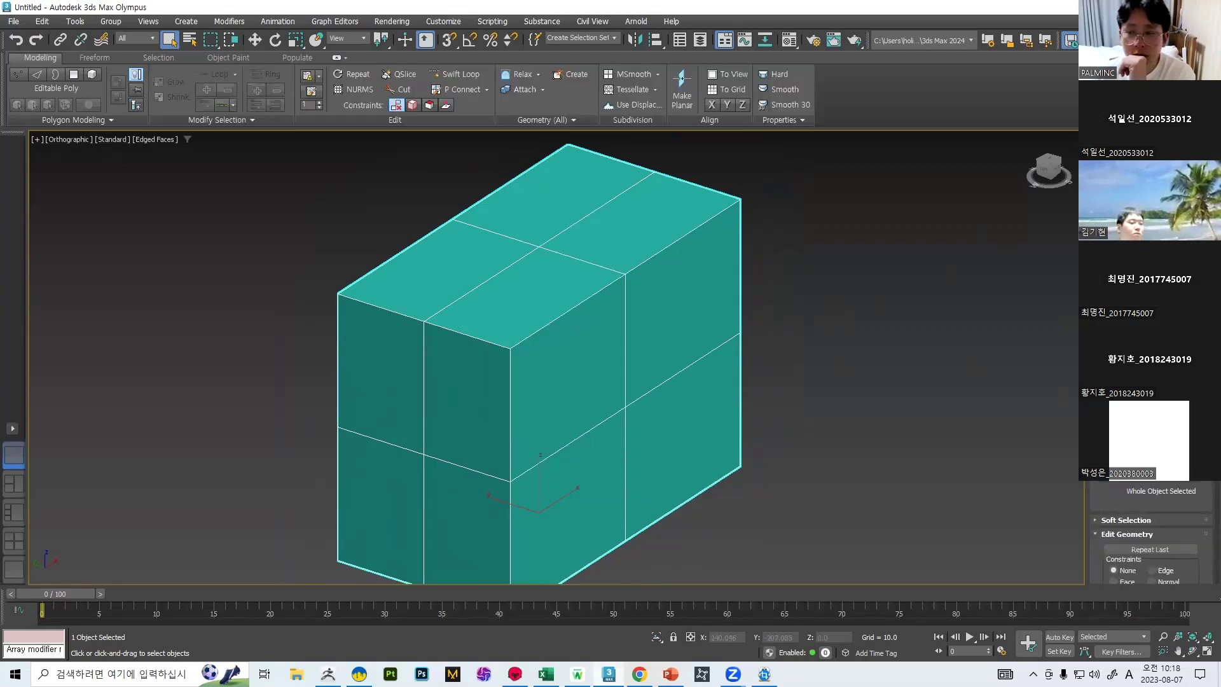
Examine the Editable Poly rollouts and cycle through the Vertex, Edge, Border, Polygon and Element levels.
scroll(1151, 540, down, 5)
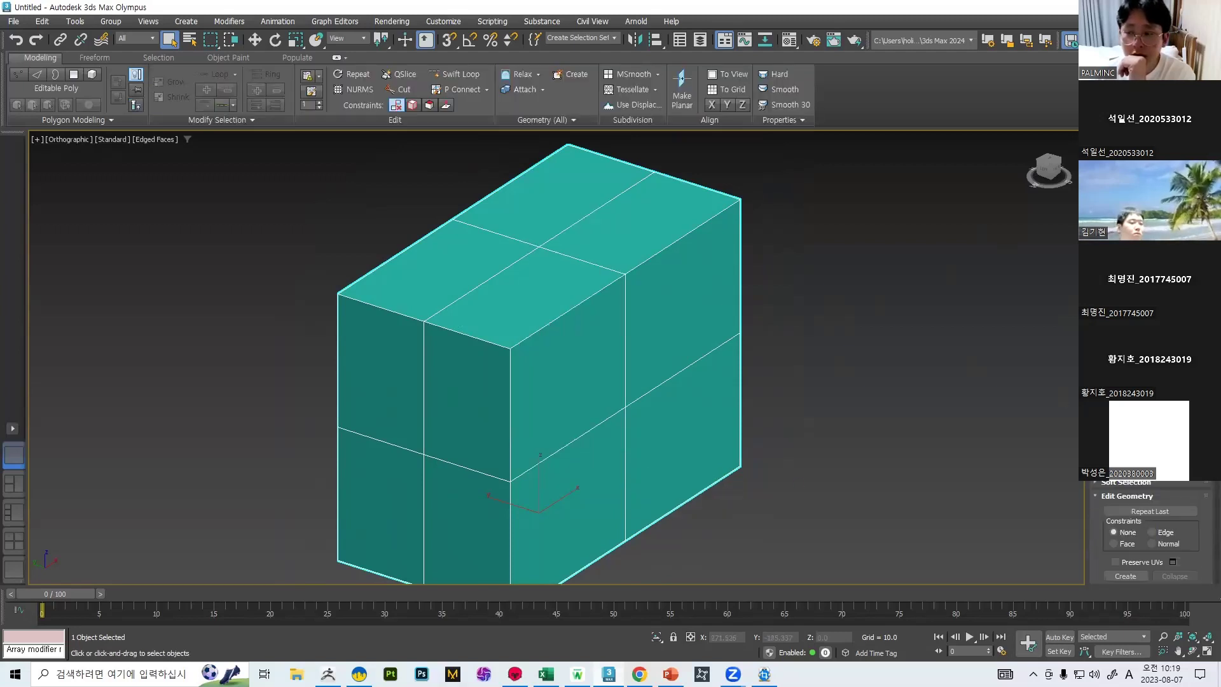
scroll(1198, 528, down, 3)
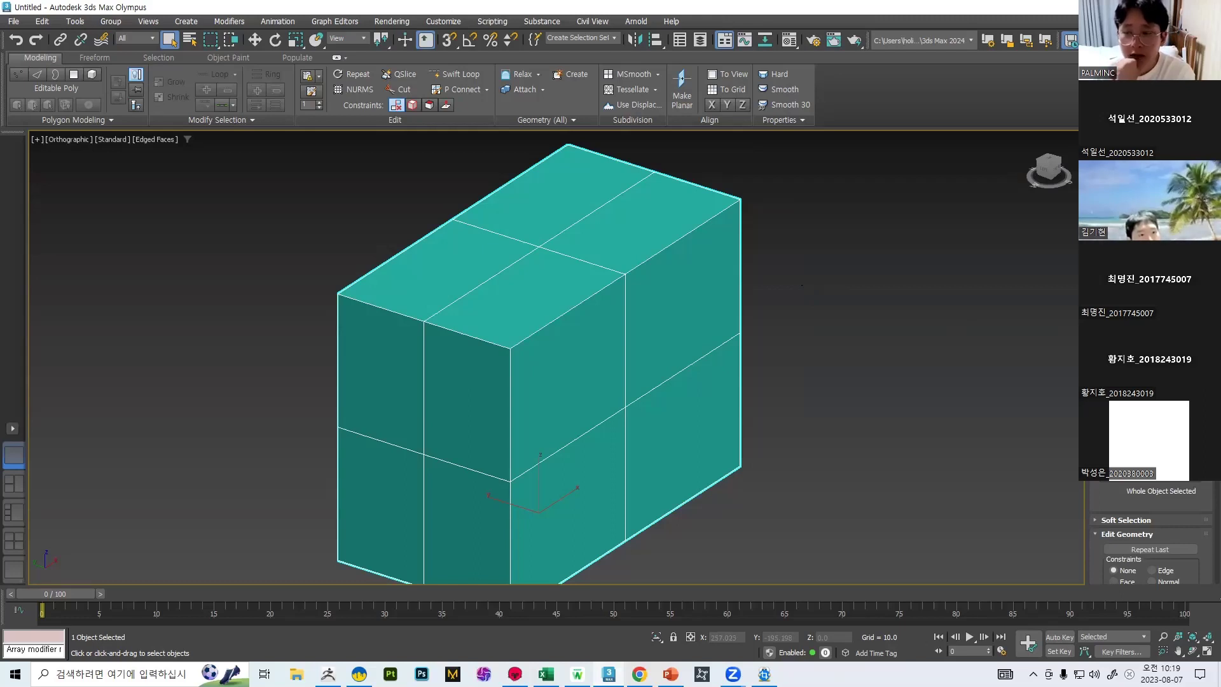
key(1)
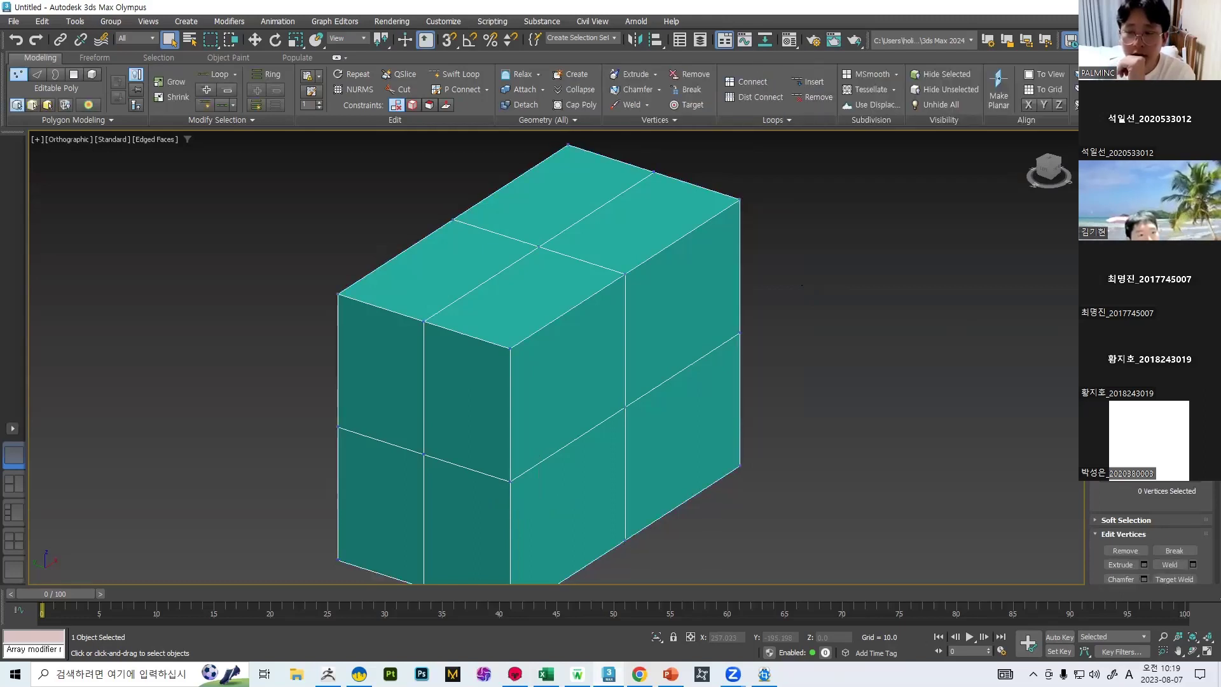
key(2)
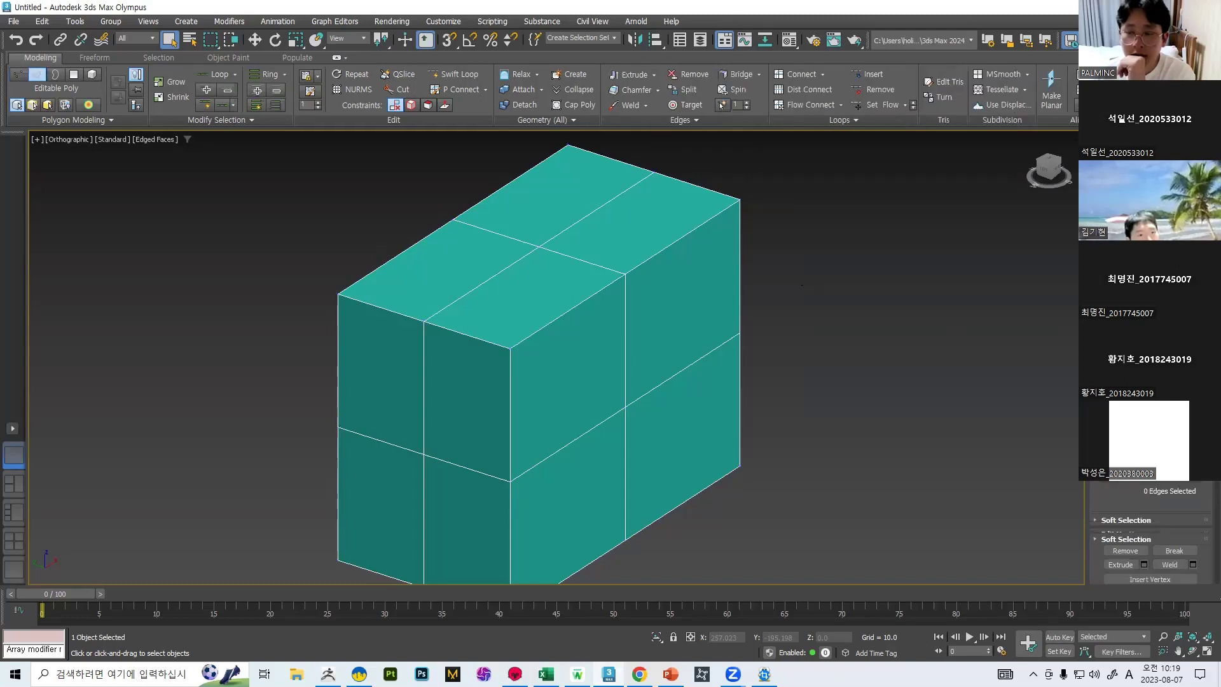
key(3)
key(4)
key(5)
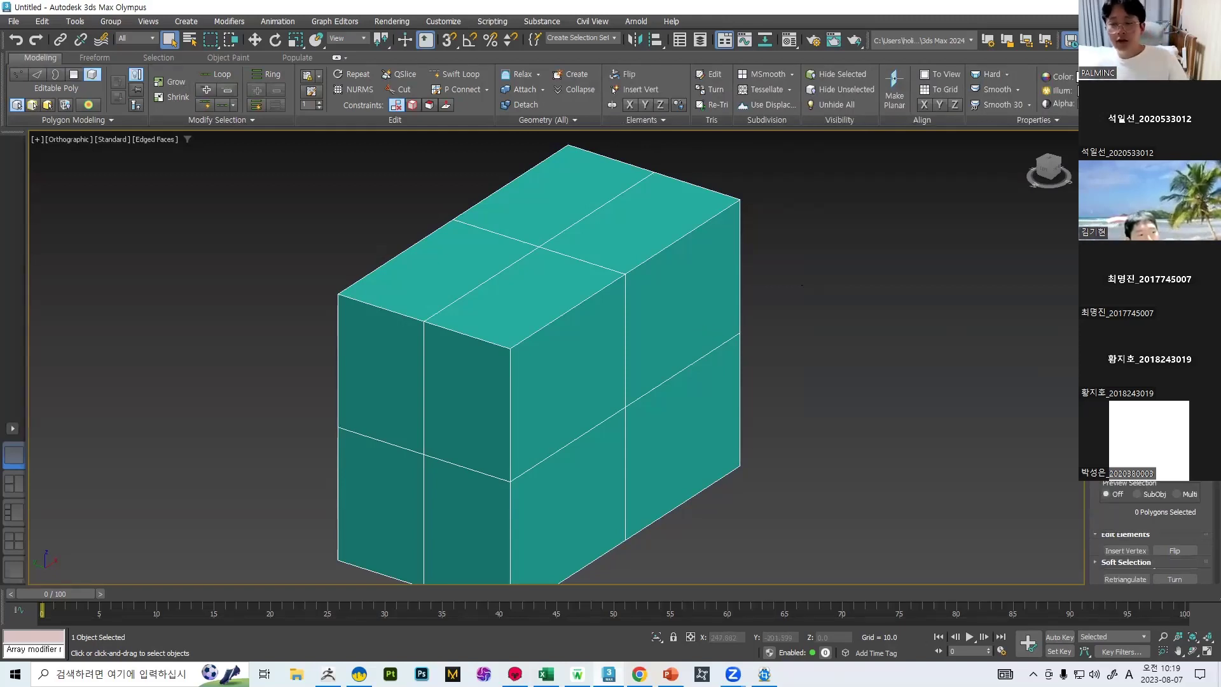
At Vertex level, try moving the middle vertex of the box's upper long edge and undo the move.
key(1)
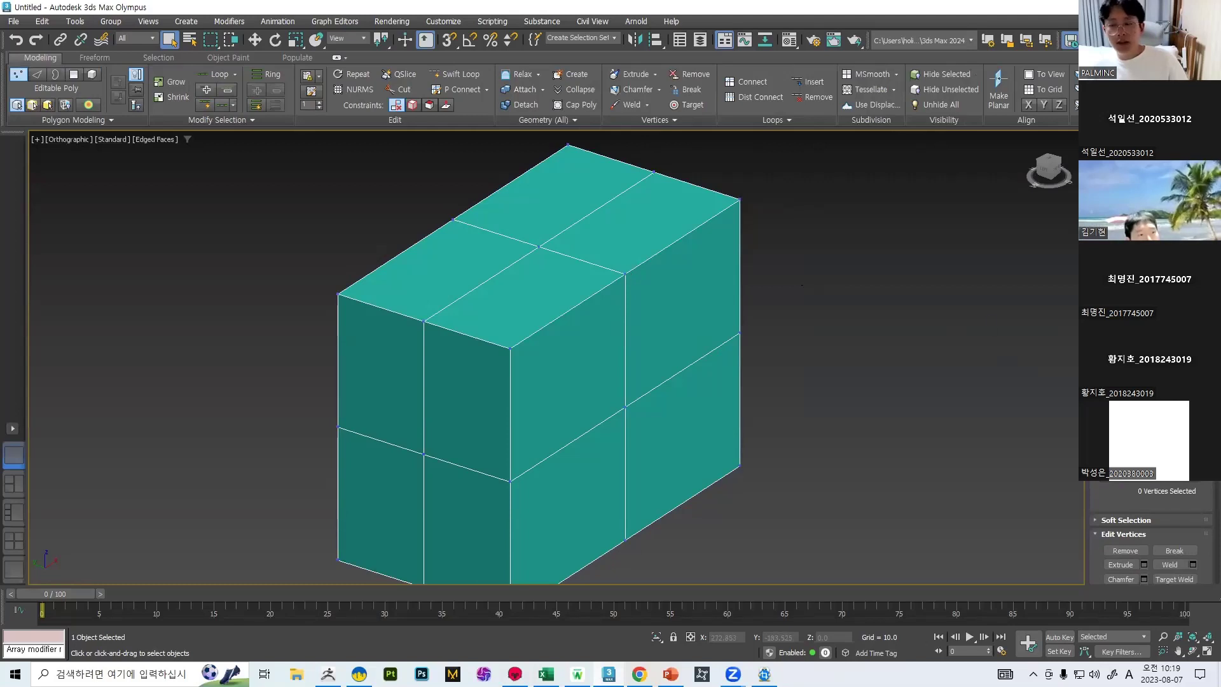
click(623, 272)
key(w)
drag(615, 280, 680, 319)
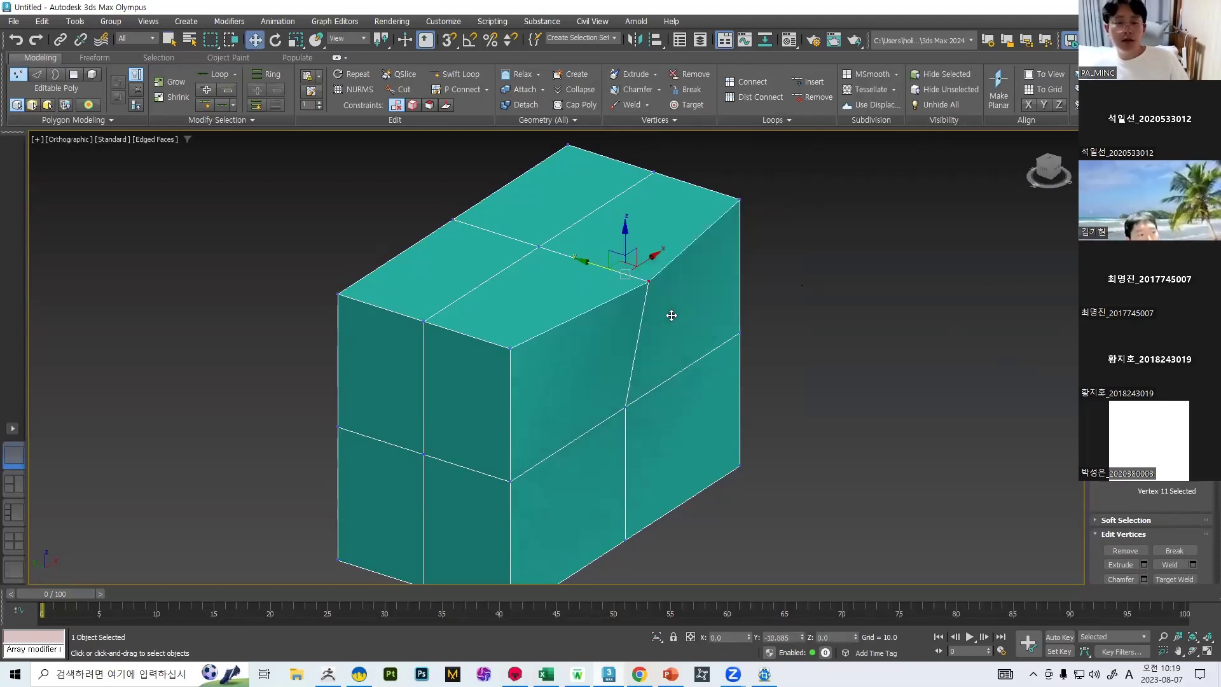
key(ctrl+z)
key(ctrl+z)
At Edge level, try moving the far half of the box's upper long edge and undo the move.
key(2)
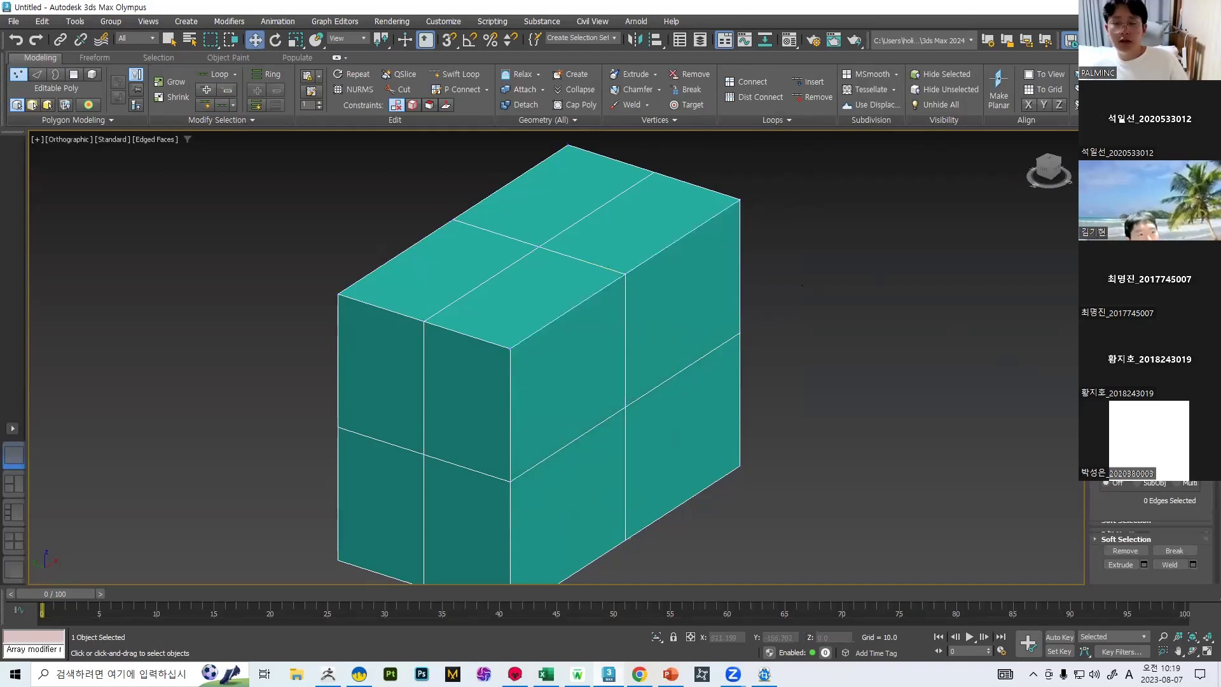
click(662, 250)
drag(655, 226, 687, 312)
key(ctrl+z)
At Polygon level, delete the upper far polygon on the box's long side to open a hole.
key(3)
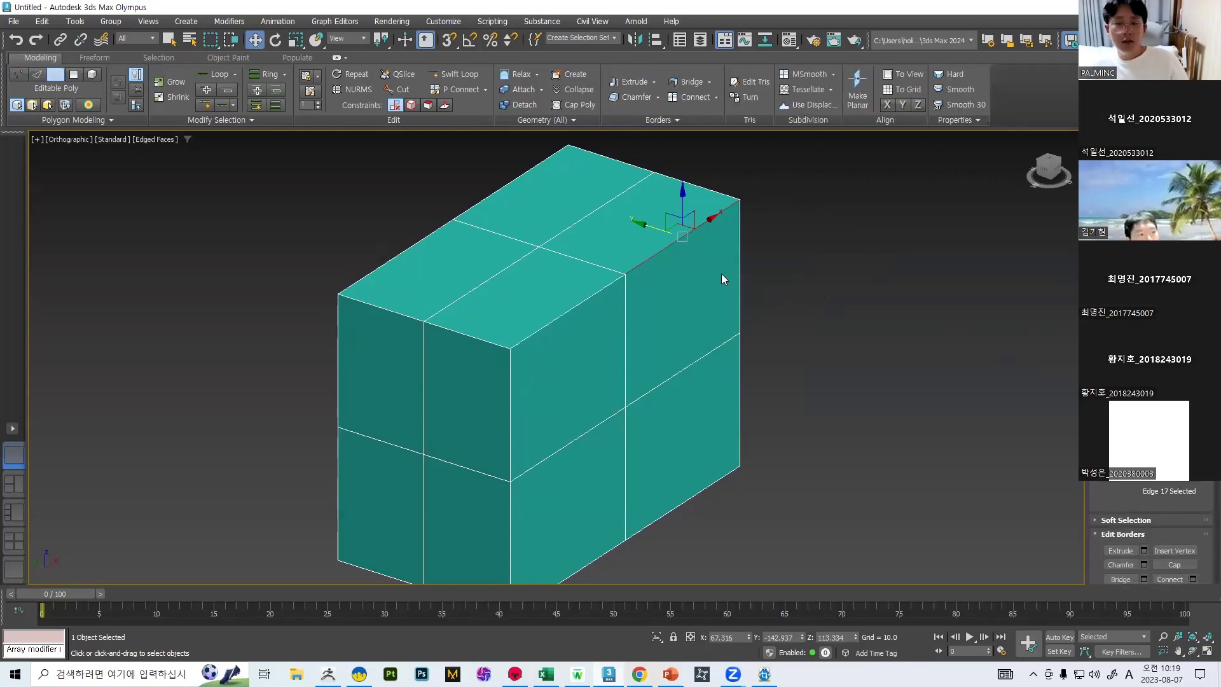
key(4)
click(630, 305)
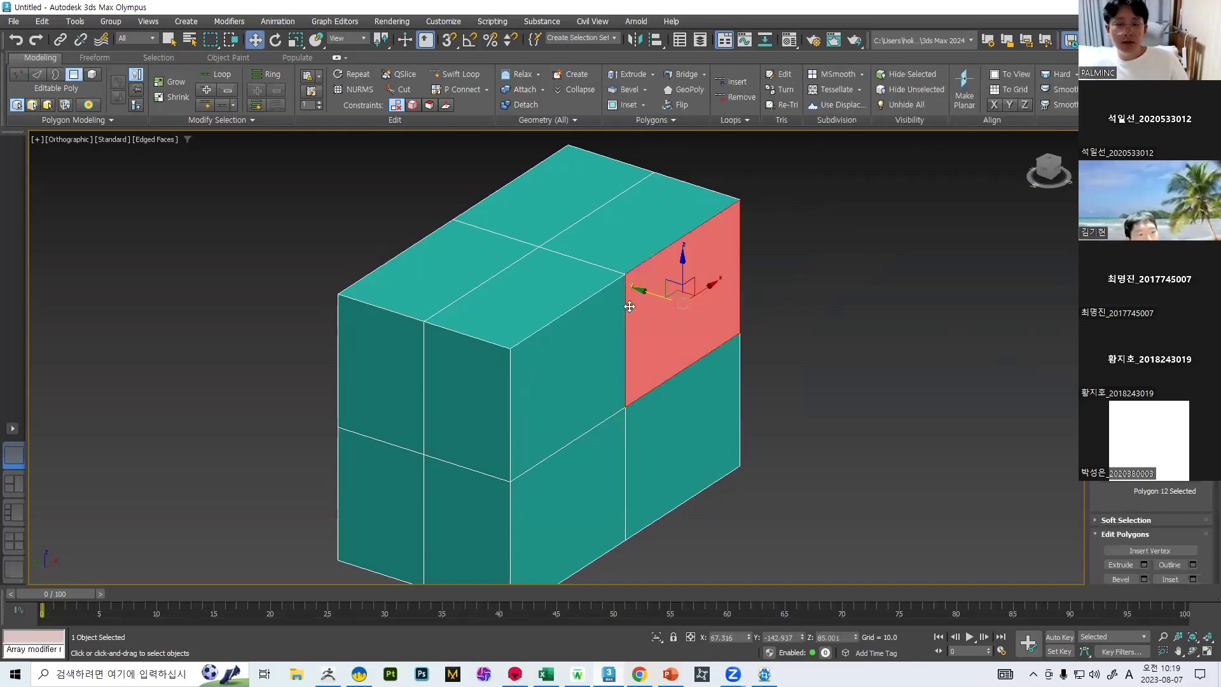
key(Delete)
alt+middle_drag(803, 273, 762, 267)
At Border level, select the hole's open border, try moving it outward, and undo the move.
key(3)
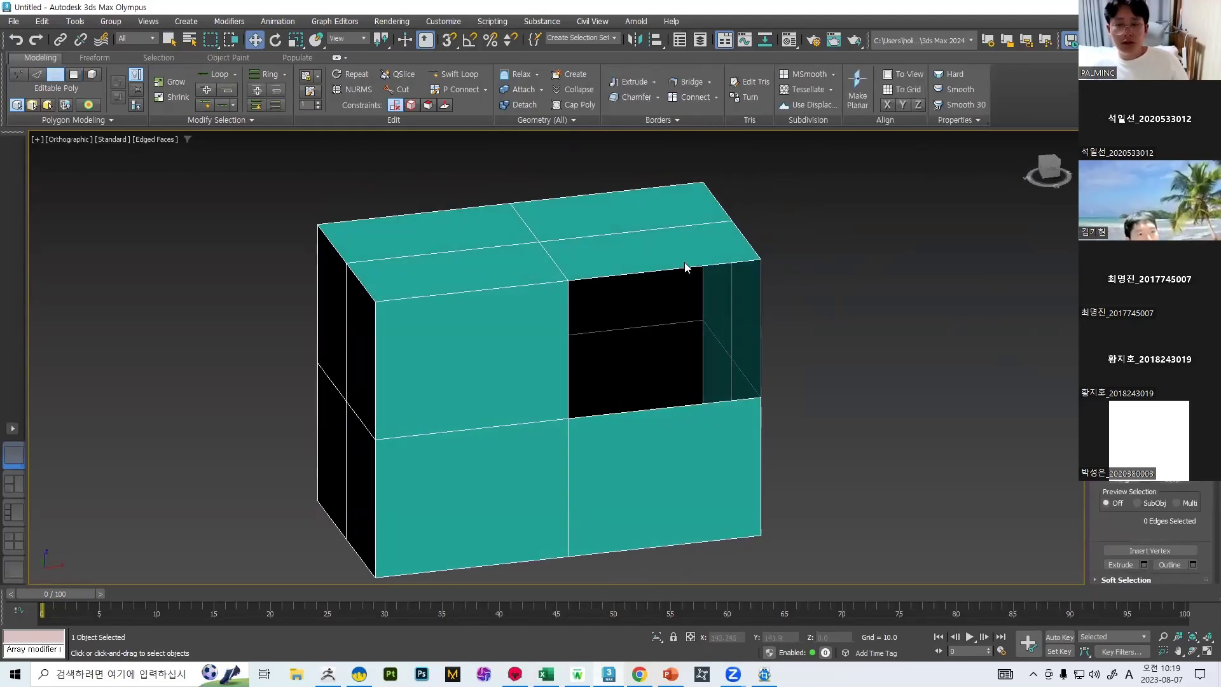
click(633, 272)
alt+middle_drag(642, 291, 649, 320)
shift+drag(649, 319, 707, 353)
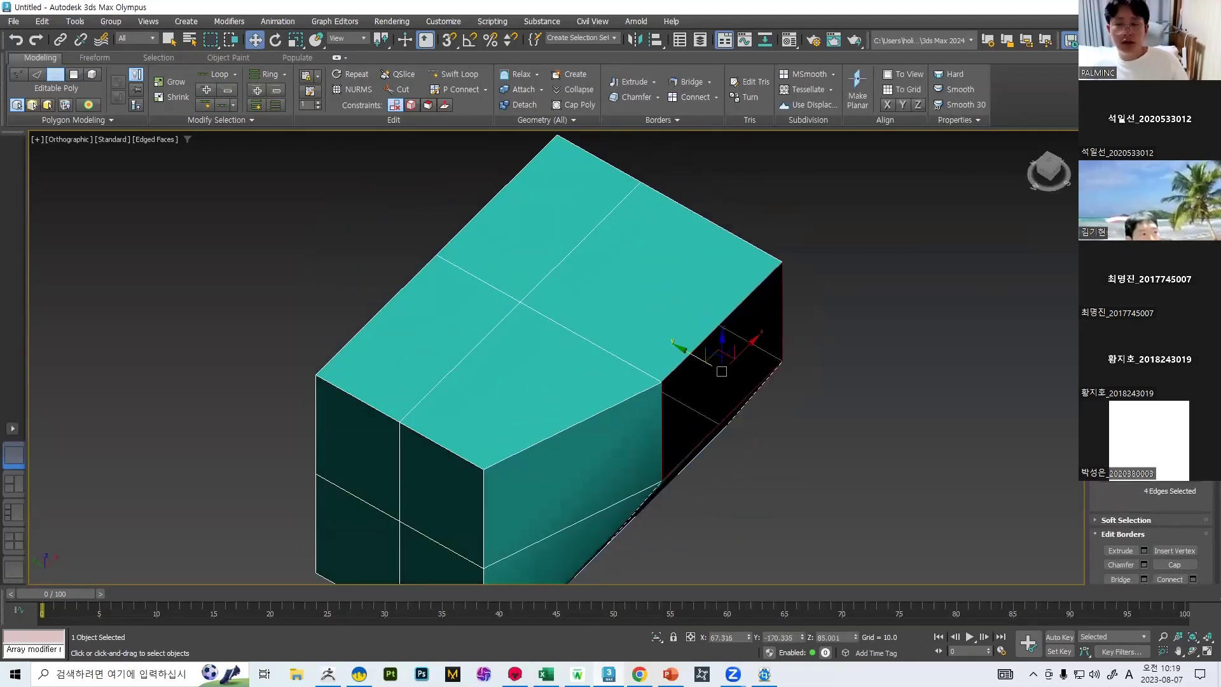
key(ctrl+z)
Return to Polygon level and undo the deletion of the upper far polygon on the box's long side.
middle_drag(793, 342, 758, 319)
key(4)
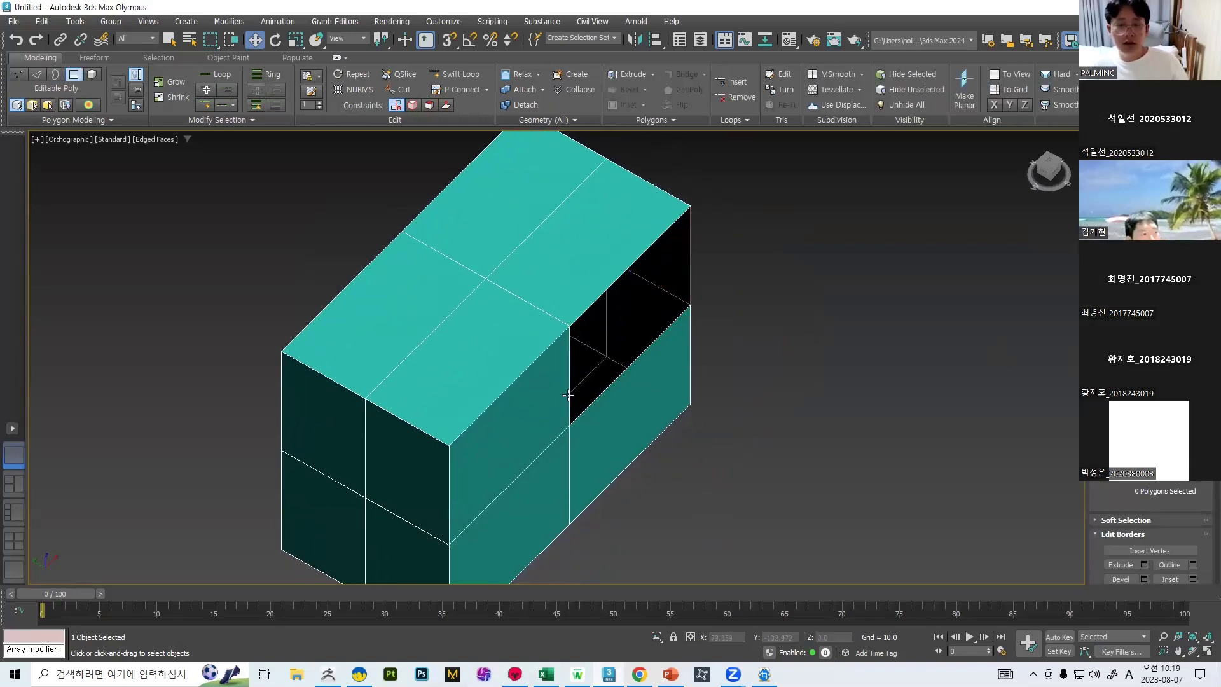
key(ctrl+z)
click(721, 338)
key(ctrl+z)
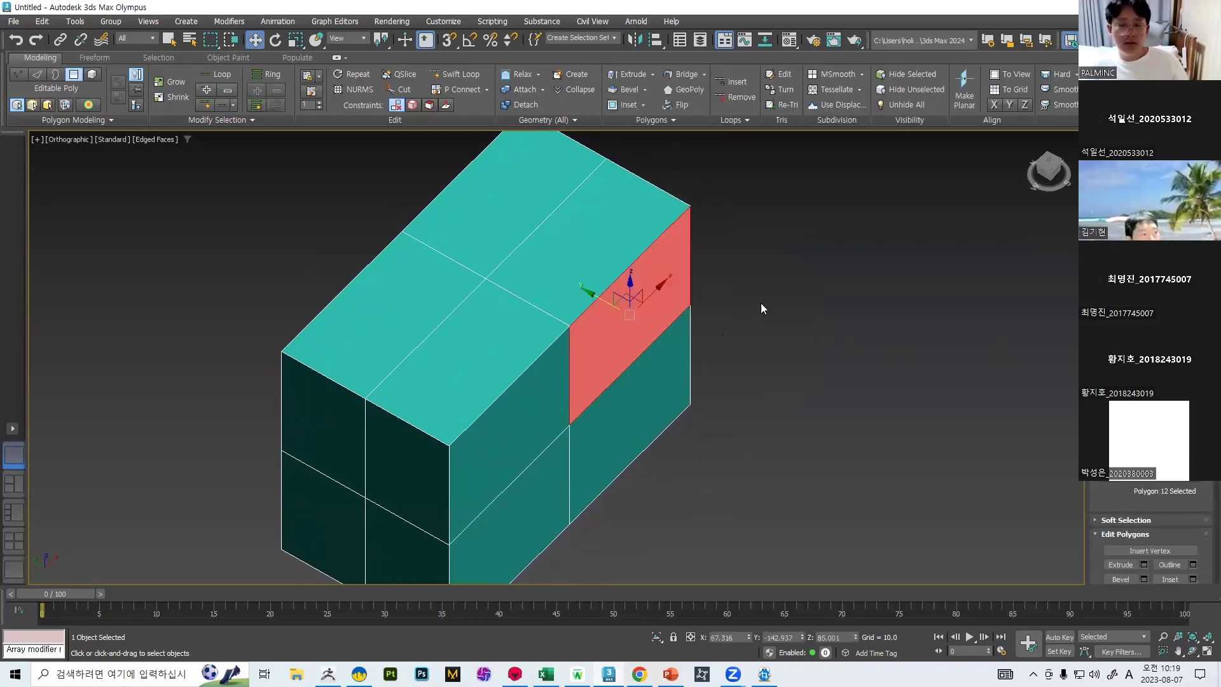
Select the whole box at Element level, then leave sub-object editing for the object level.
drag(621, 302, 864, 329)
alt+middle_drag(864, 329, 827, 337)
key(5)
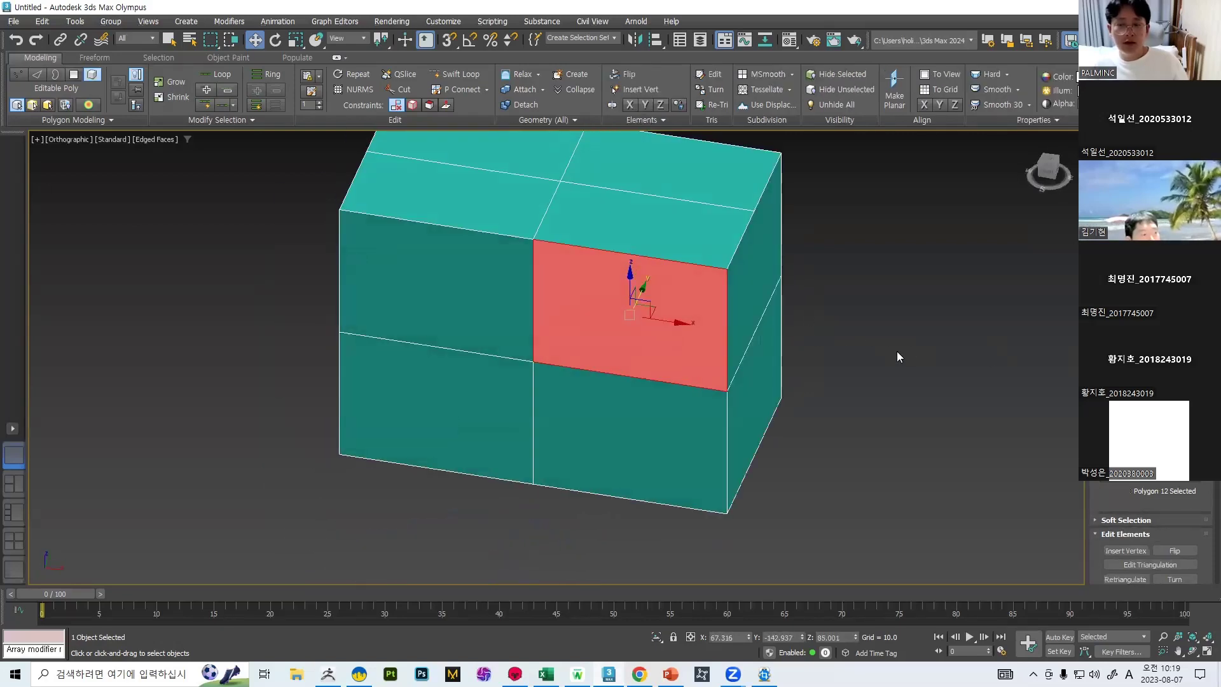
click(535, 292)
alt+middle_drag(762, 355, 762, 330)
key(6)
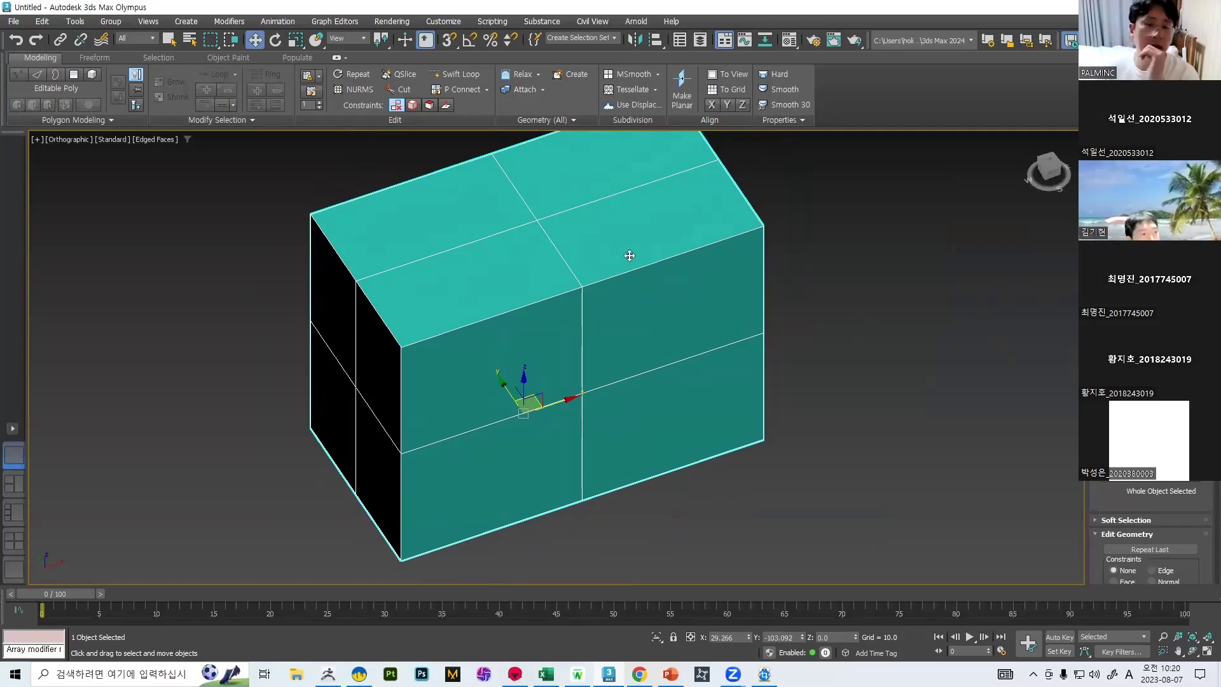
Switch to the PowerPoint deck and show slide 3 on polygon modeling.
middle_drag(750, 265, 572, 294)
click(1097, 59)
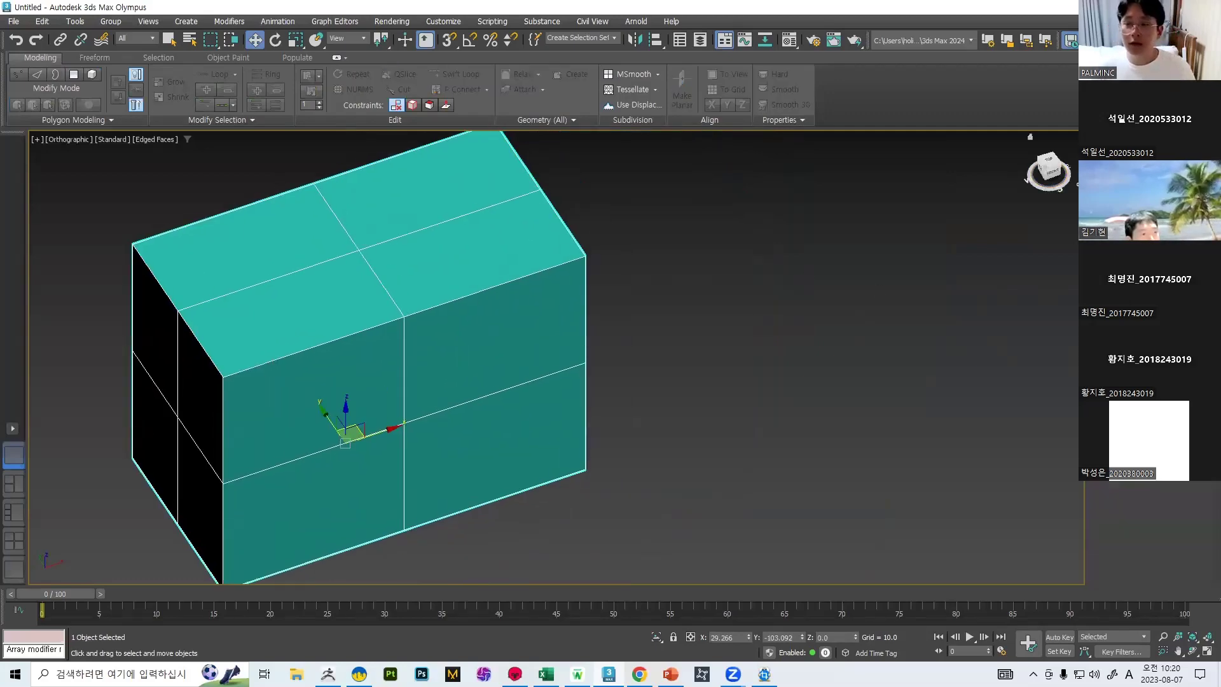
key(alt+Tab)
scroll(218, 311, down, 1)
scroll(77, 301, down, 10)
scroll(69, 265, up, 20)
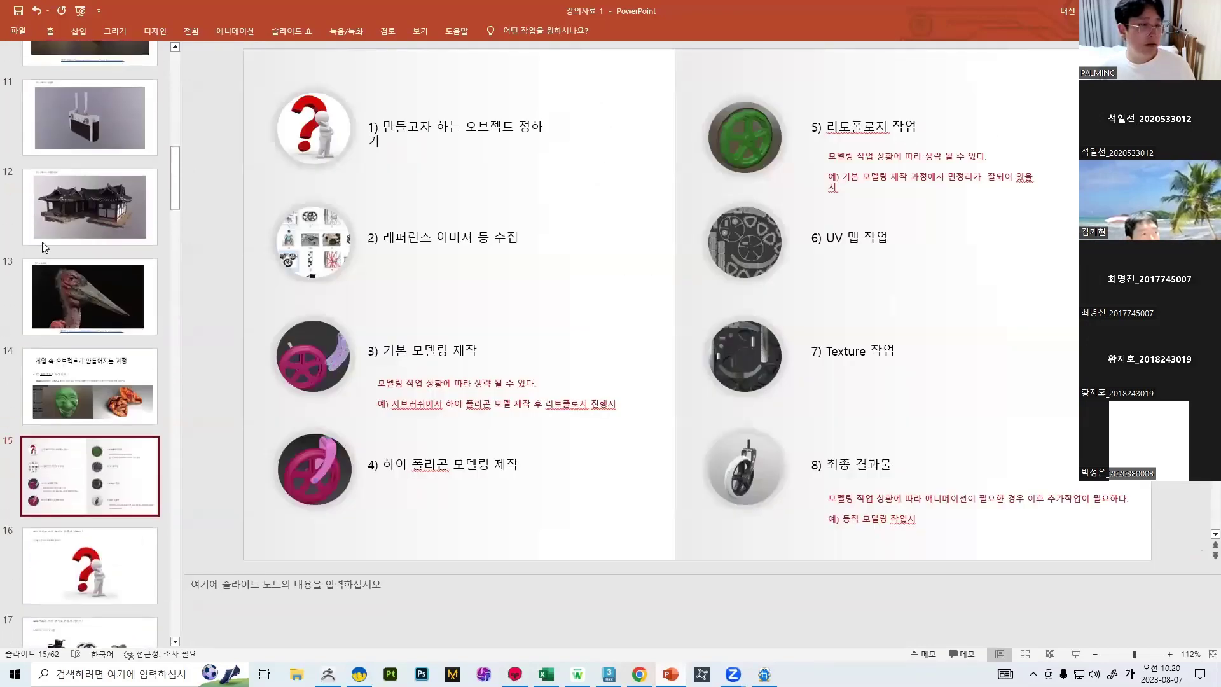
click(60, 261)
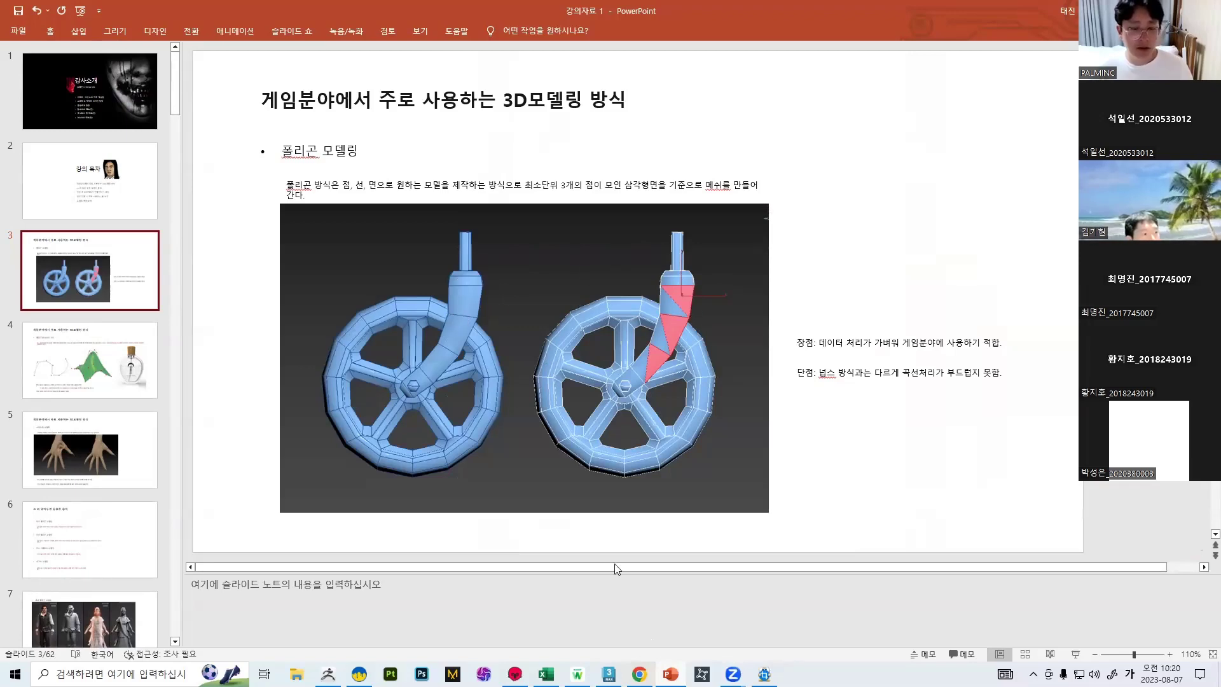
Switch back to 3ds Max, select the upper far polygon on the box's long side, and leave Polygon level.
click(609, 673)
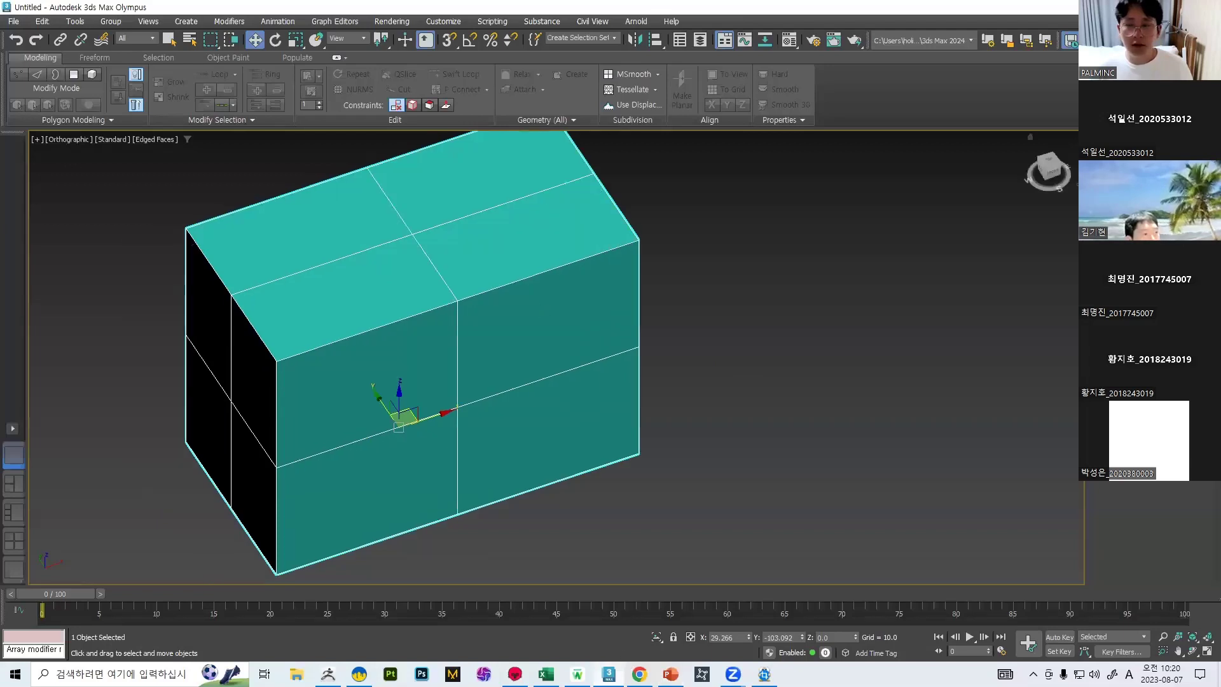
key(4)
click(518, 320)
alt+middle_drag(788, 300, 814, 284)
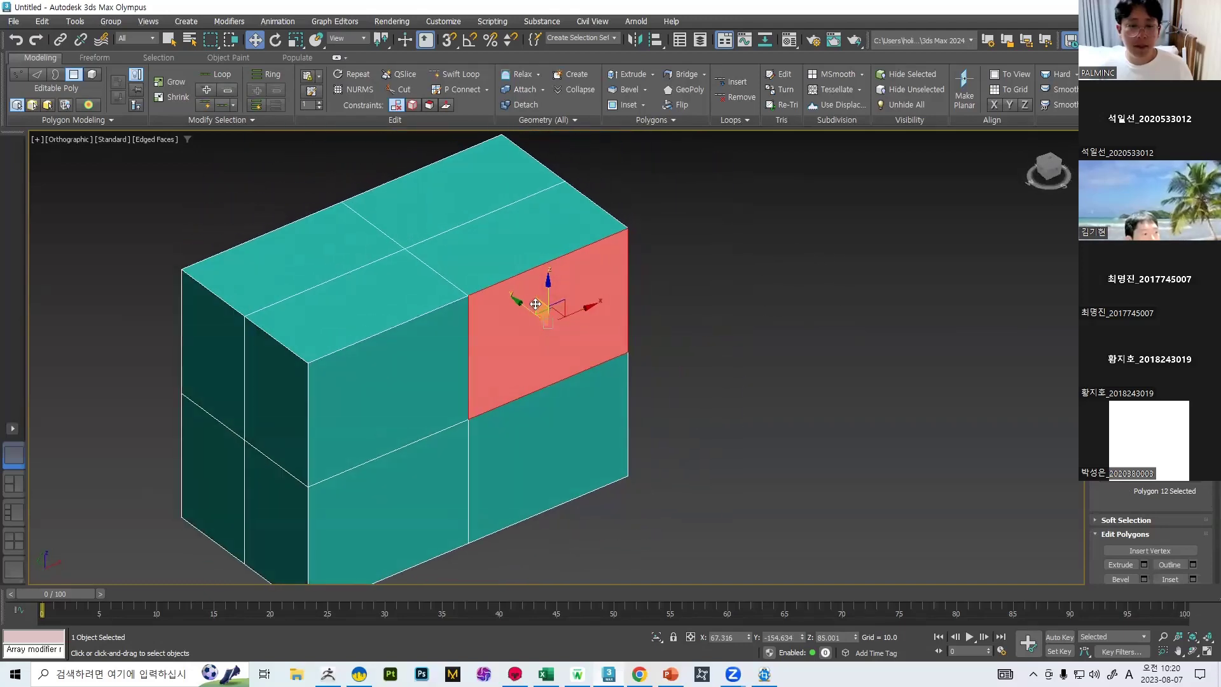
key(4)
Convert the box to an Editable Mesh and select a single triangular face on the upper far part of its long side.
middle_drag(605, 346, 605, 323)
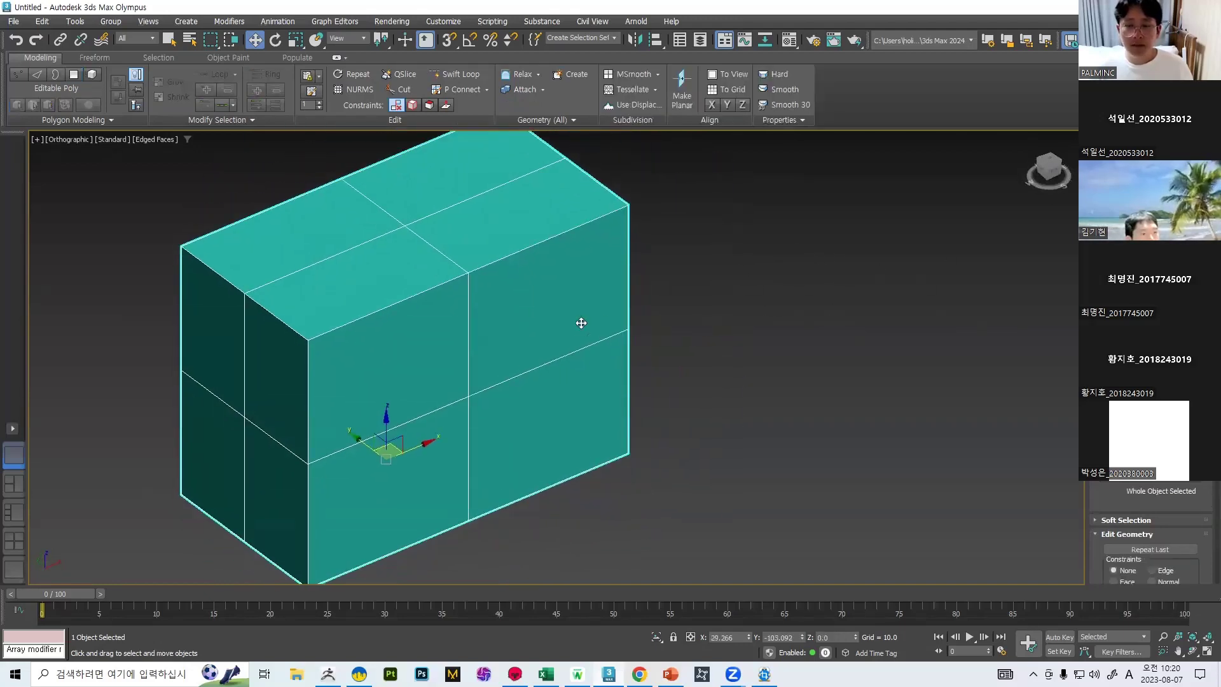
right_click(500, 317)
mouse_move(572, 474)
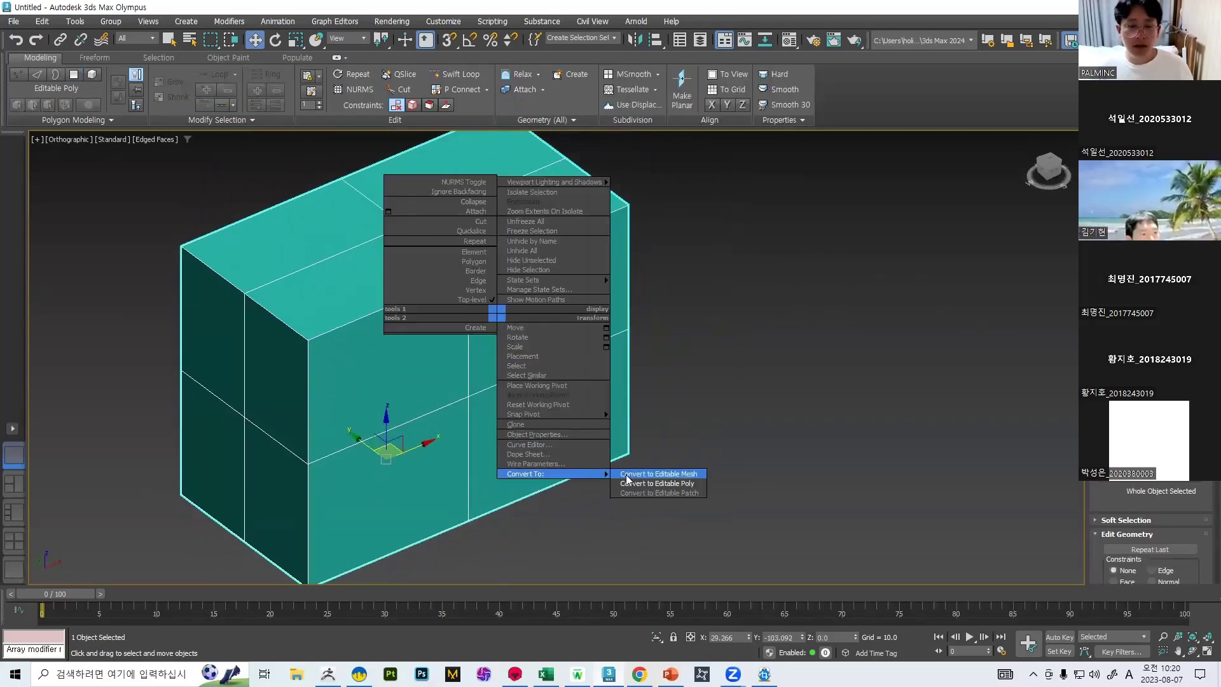
click(676, 483)
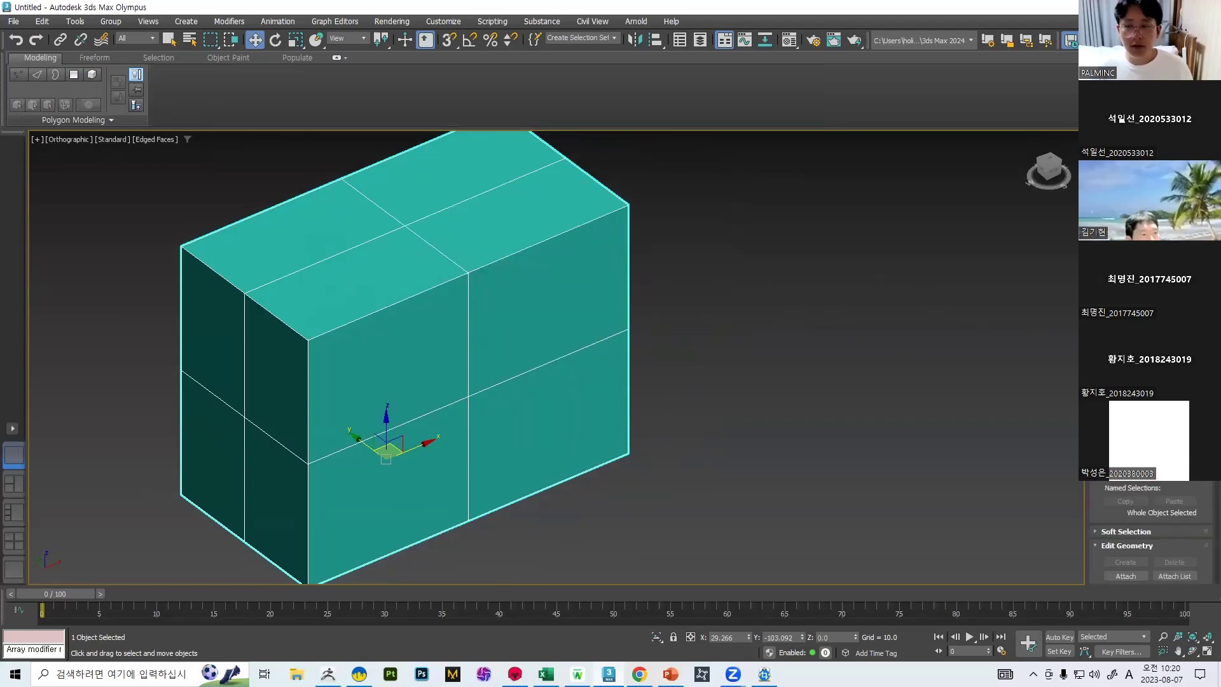
key(3)
click(607, 282)
alt+middle_drag(661, 297, 441, 281)
scroll(441, 280, up, 3)
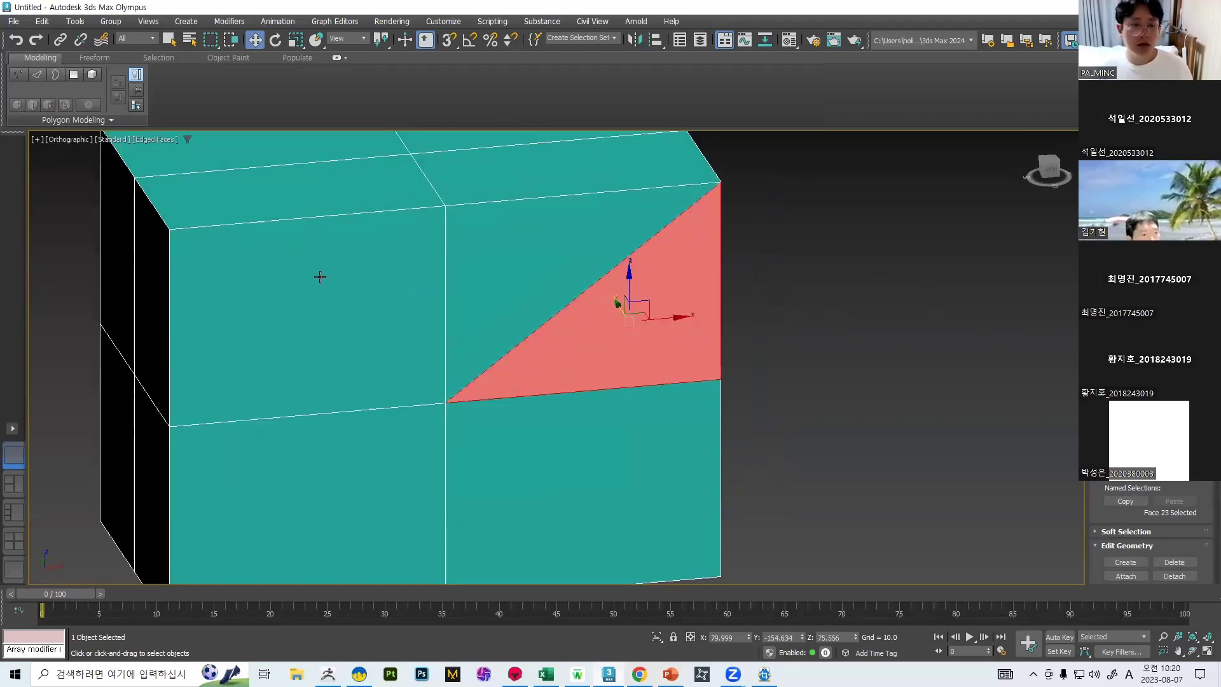
Select individual triangular faces on the box's long side one after another, and undo the last three selections.
click(231, 379)
click(267, 265)
click(374, 297)
click(310, 257)
click(556, 271)
click(636, 293)
click(501, 230)
key(ctrl+z)
key(ctrl+z)
key(ctrl+z)
scroll(683, 277, down, 5)
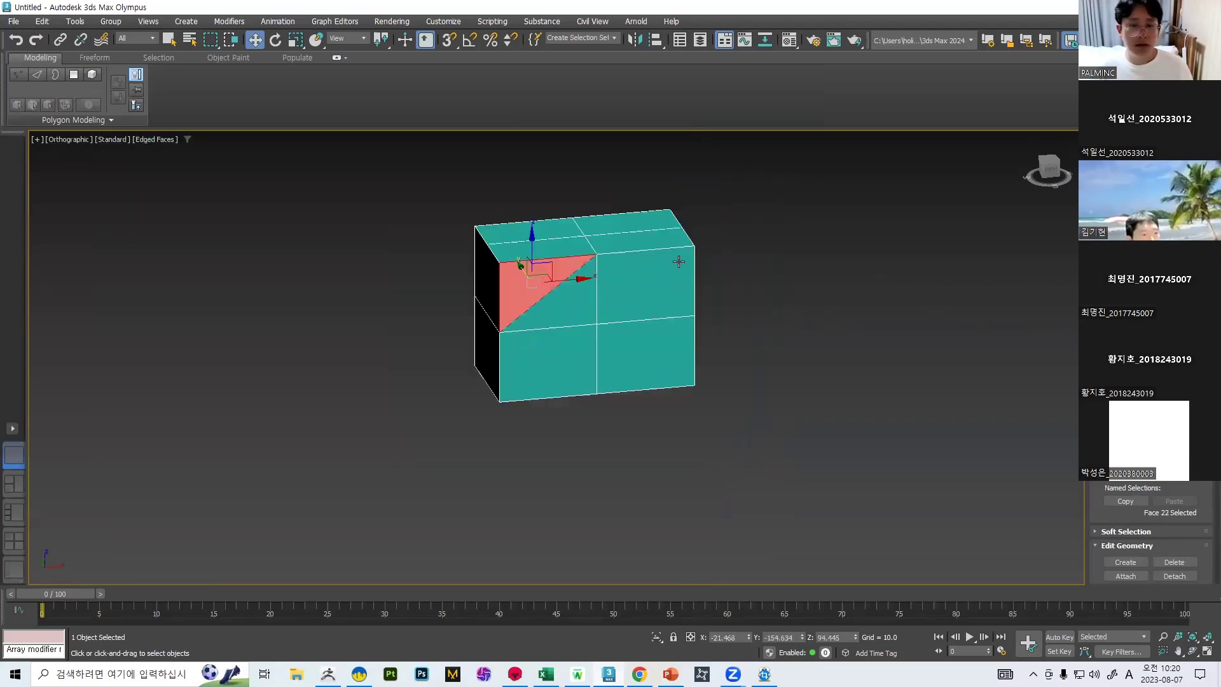
Leave Face level and convert the box back to Editable Poly.
key(3)
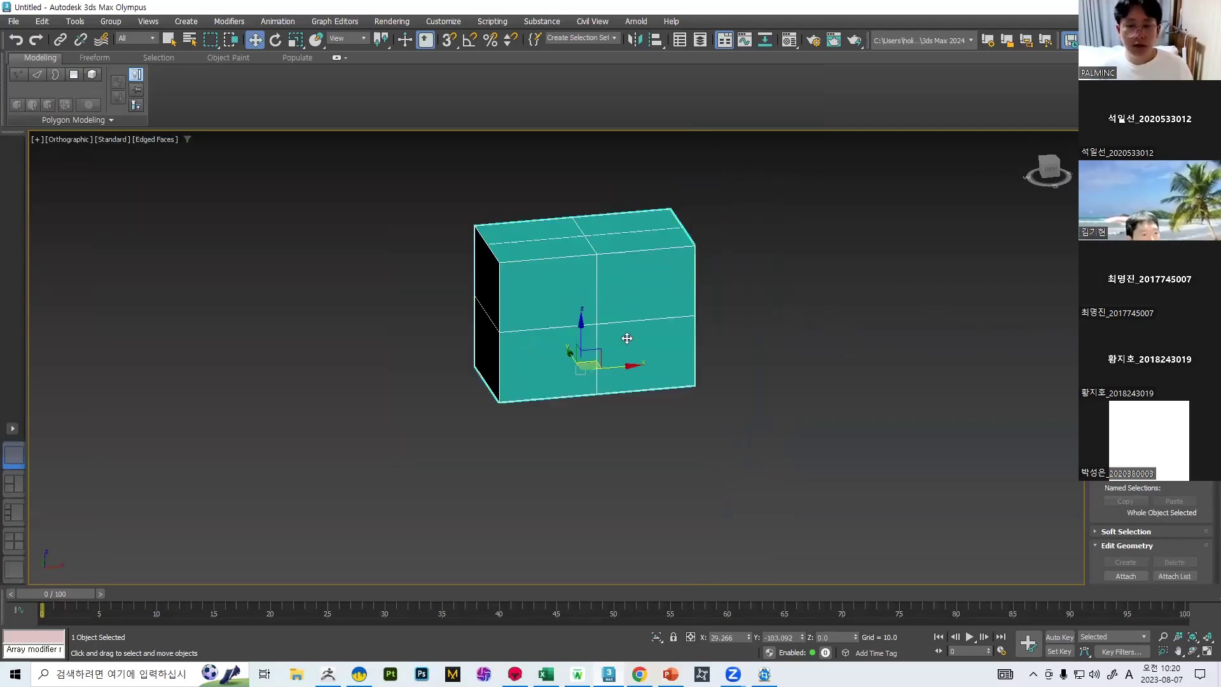
right_click(562, 289)
mouse_move(649, 451)
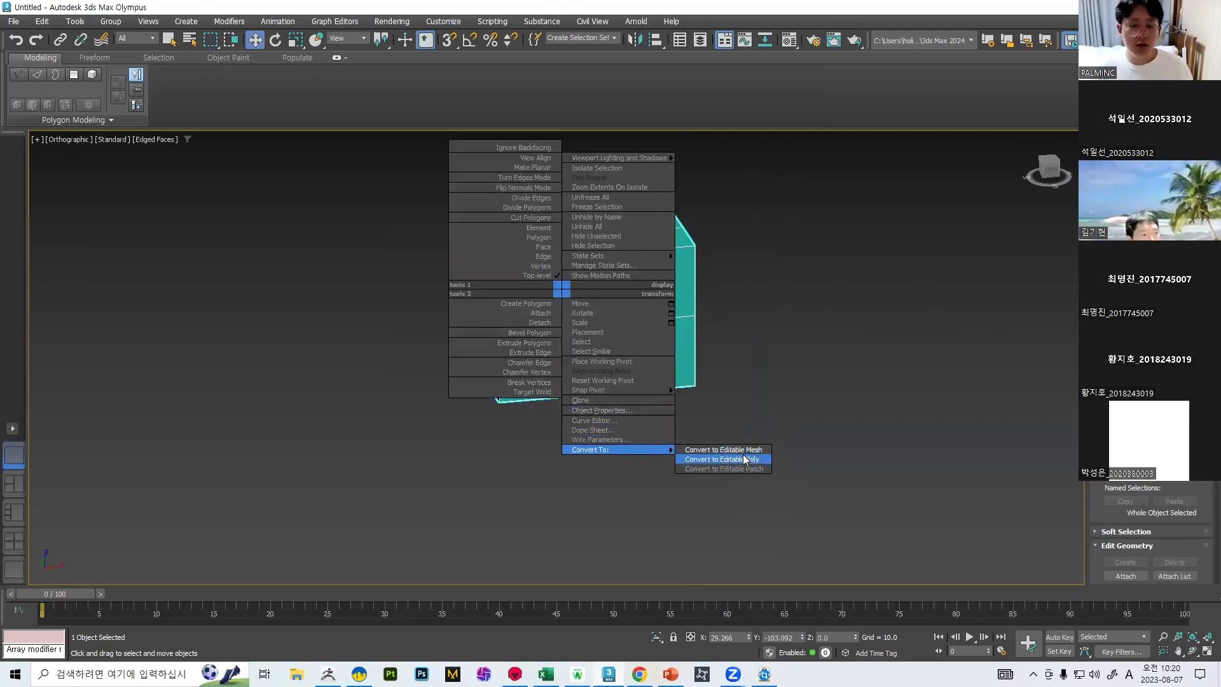
click(766, 299)
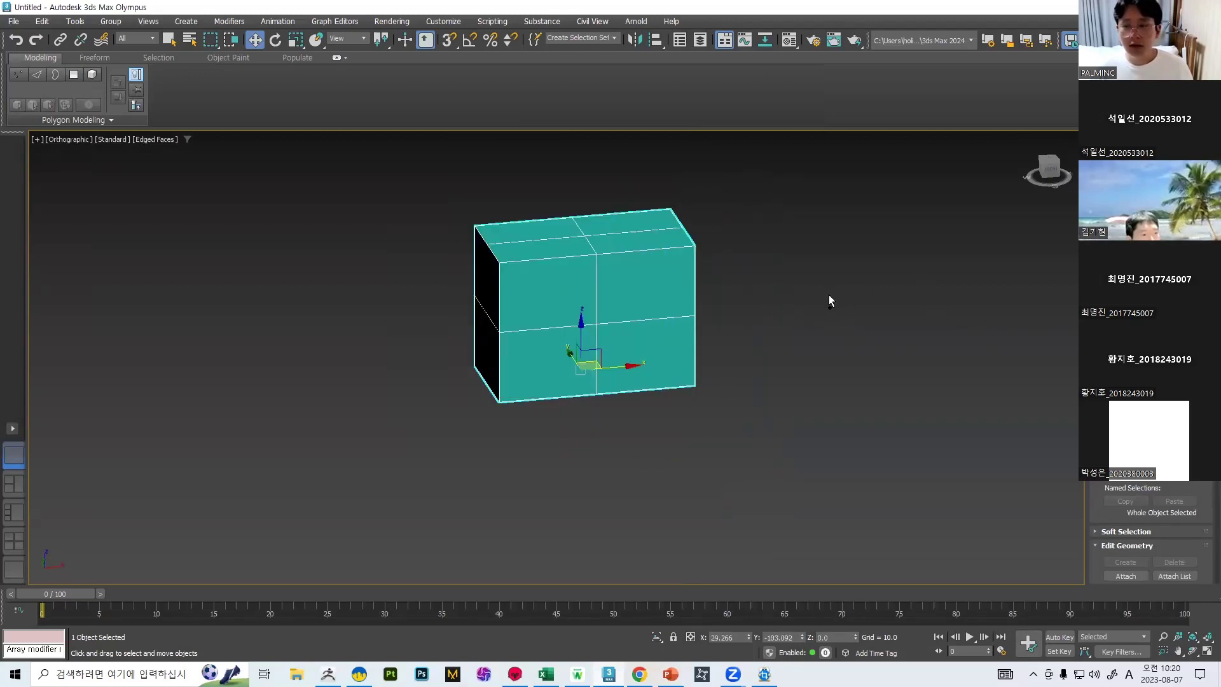
middle_drag(826, 294, 774, 301)
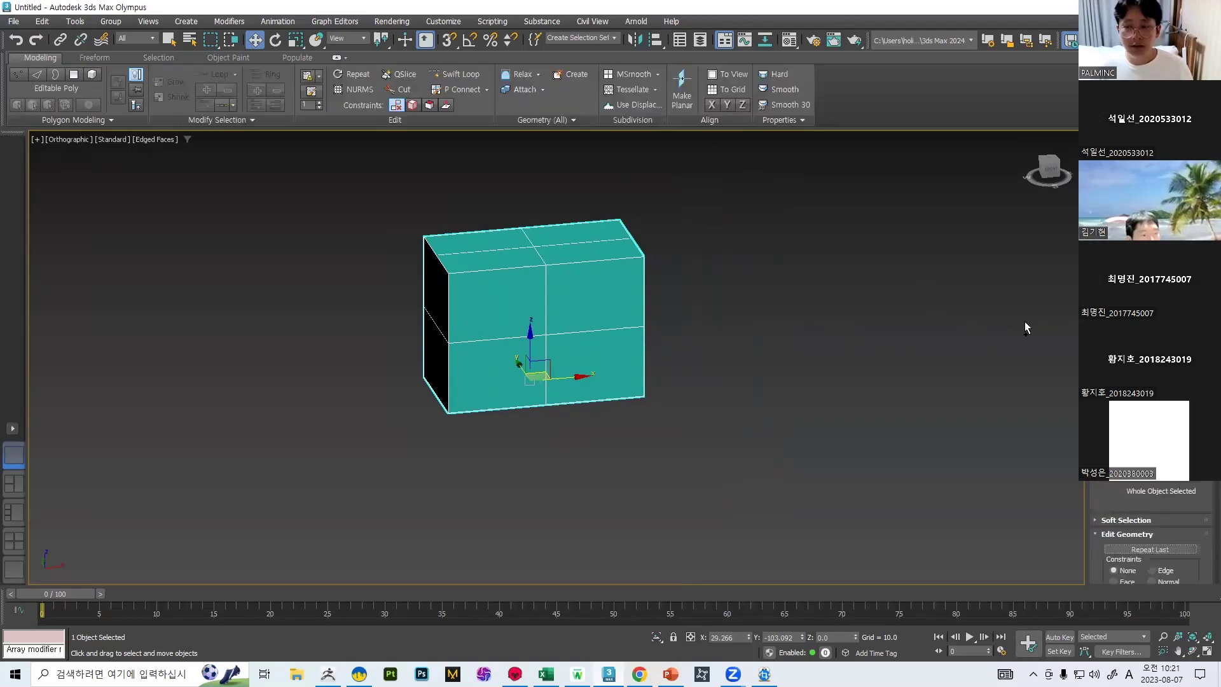
Select the middle vertex of the box's upper long edge at Vertex level.
middle_drag(635, 296, 552, 298)
alt+middle_drag(433, 283, 558, 292)
scroll(540, 290, up, 4)
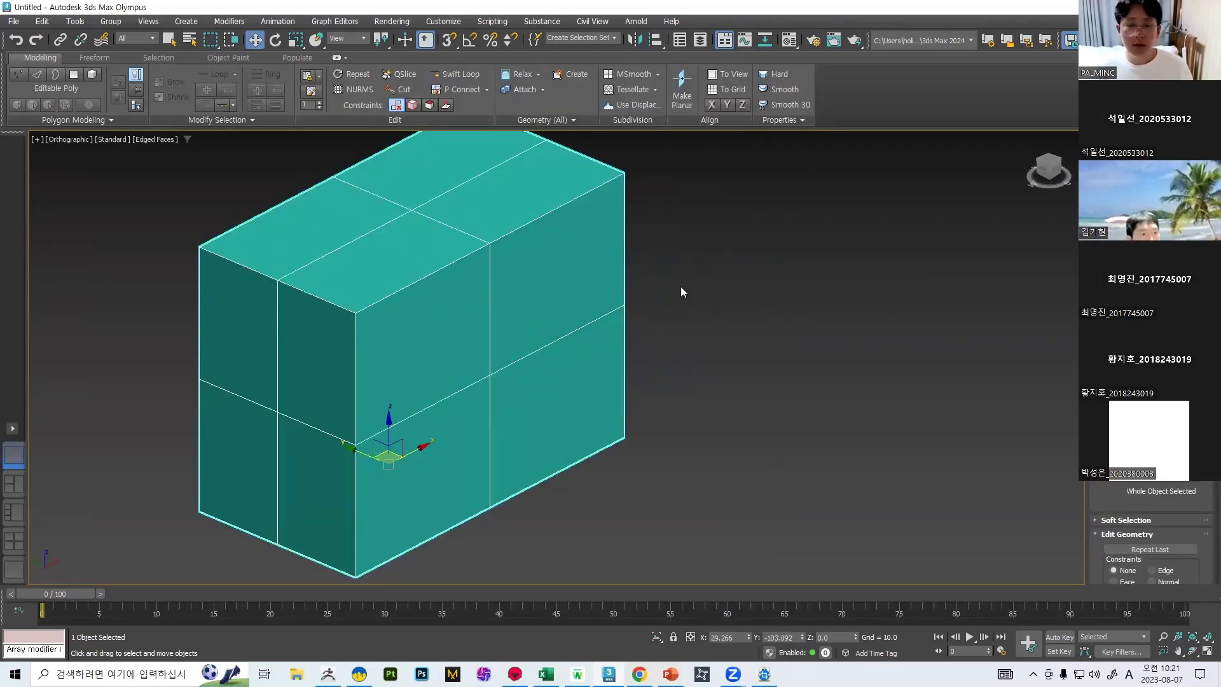
key(1)
middle_drag(484, 261, 507, 308)
click(512, 286)
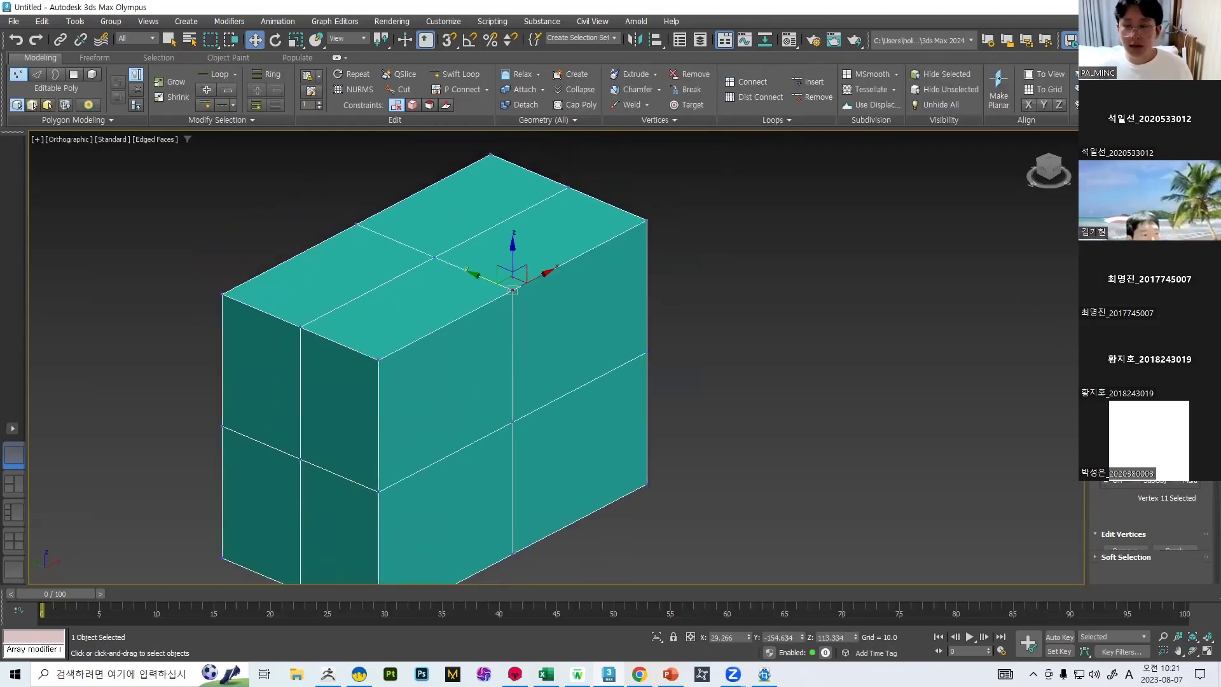
Switch to Polygon level and select the upper far polygon on the box's long side.
key(4)
click(558, 261)
click(605, 292)
alt+middle_drag(604, 291, 518, 309)
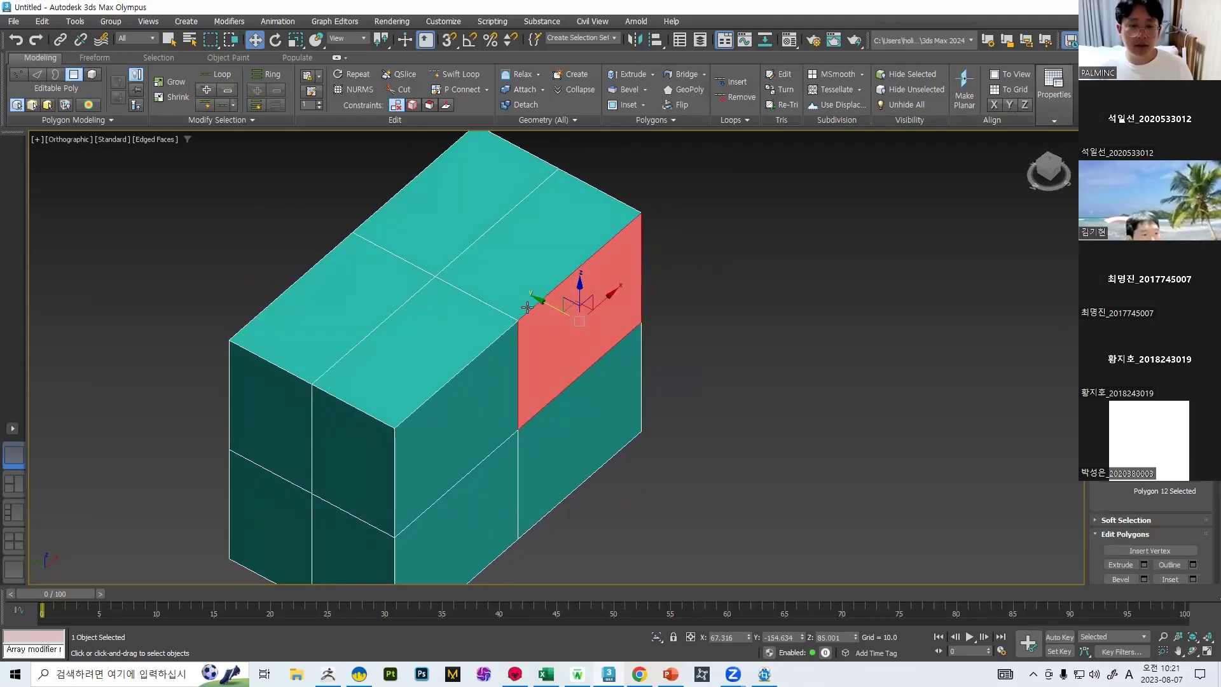
alt+middle_drag(909, 320, 731, 299)
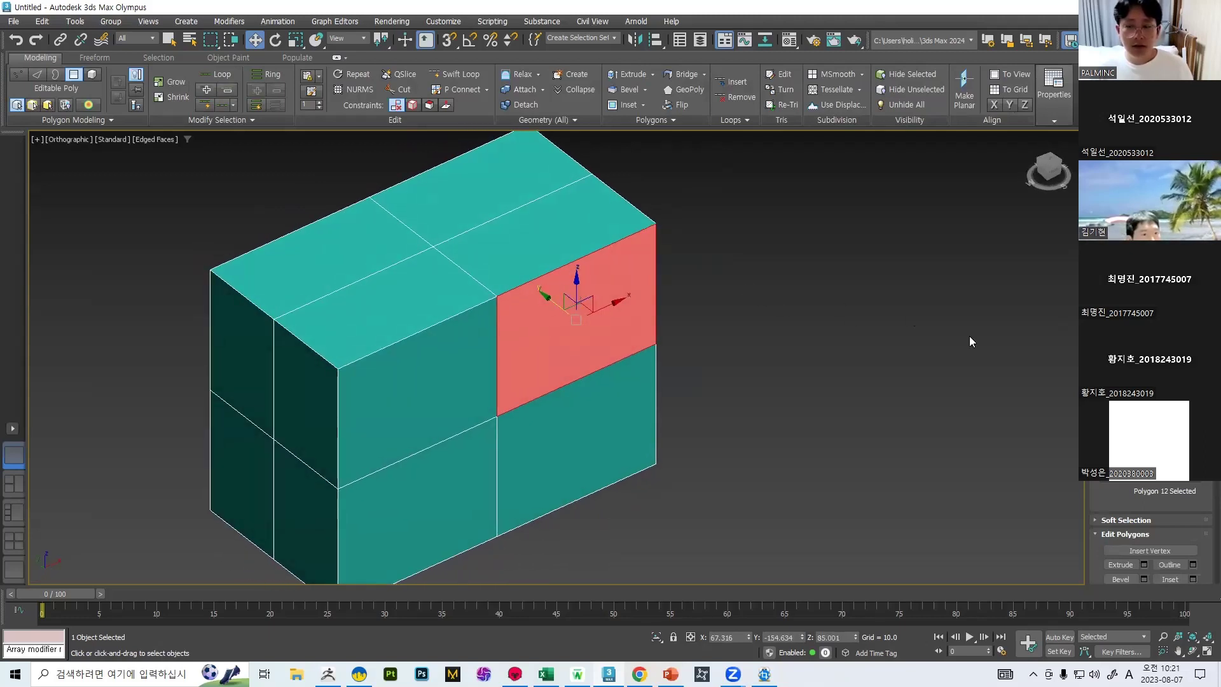
Move the selected polygon outward along the Y axis by about 73 units, then undo the move.
drag(547, 299, 788, 328)
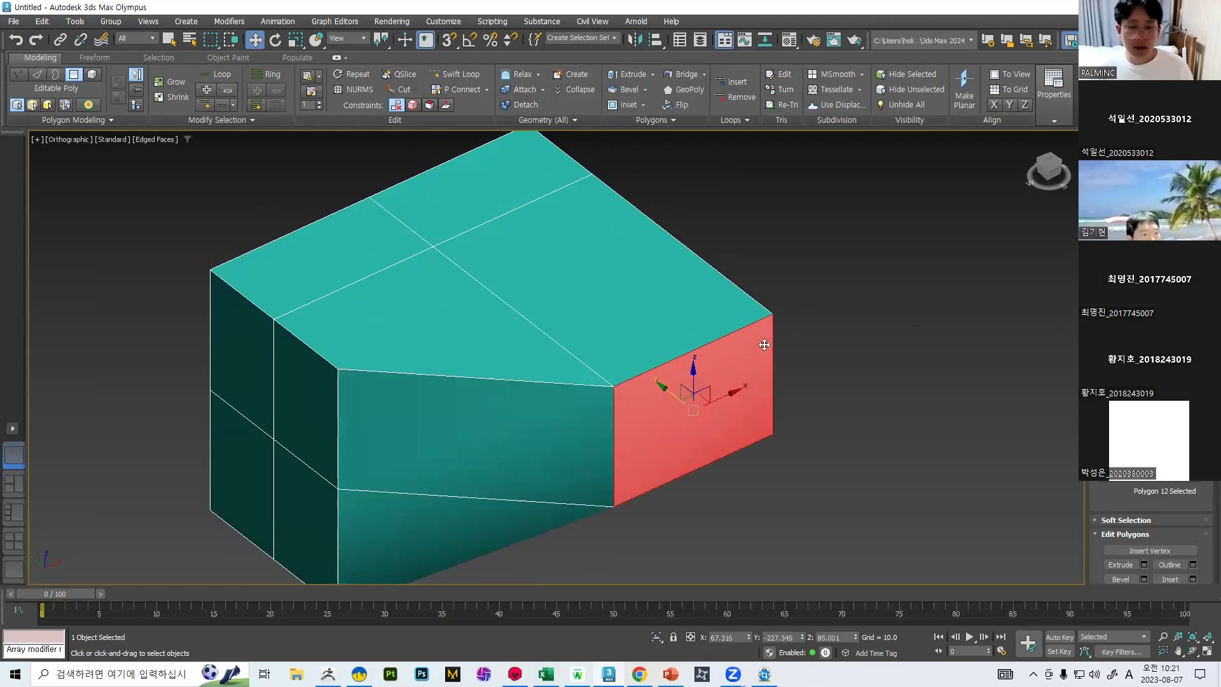
middle_drag(758, 356, 757, 292)
middle_drag(440, 312, 477, 382)
alt+middle_drag(659, 312, 722, 286)
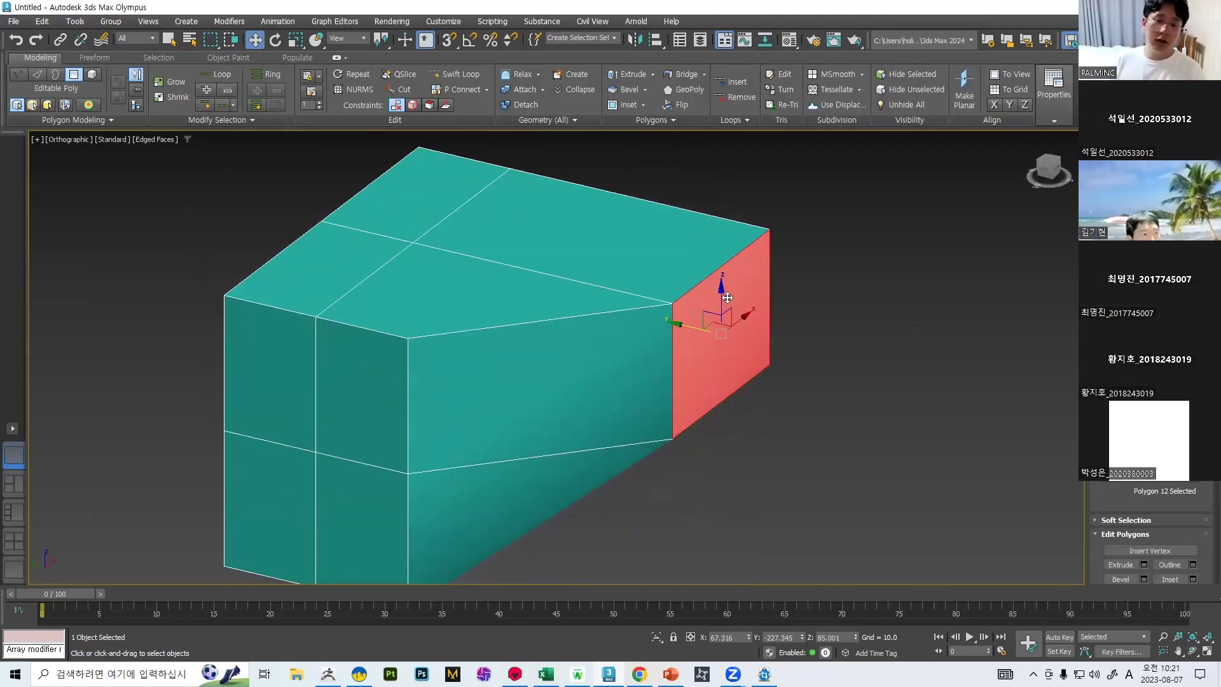
key(ctrl+z)
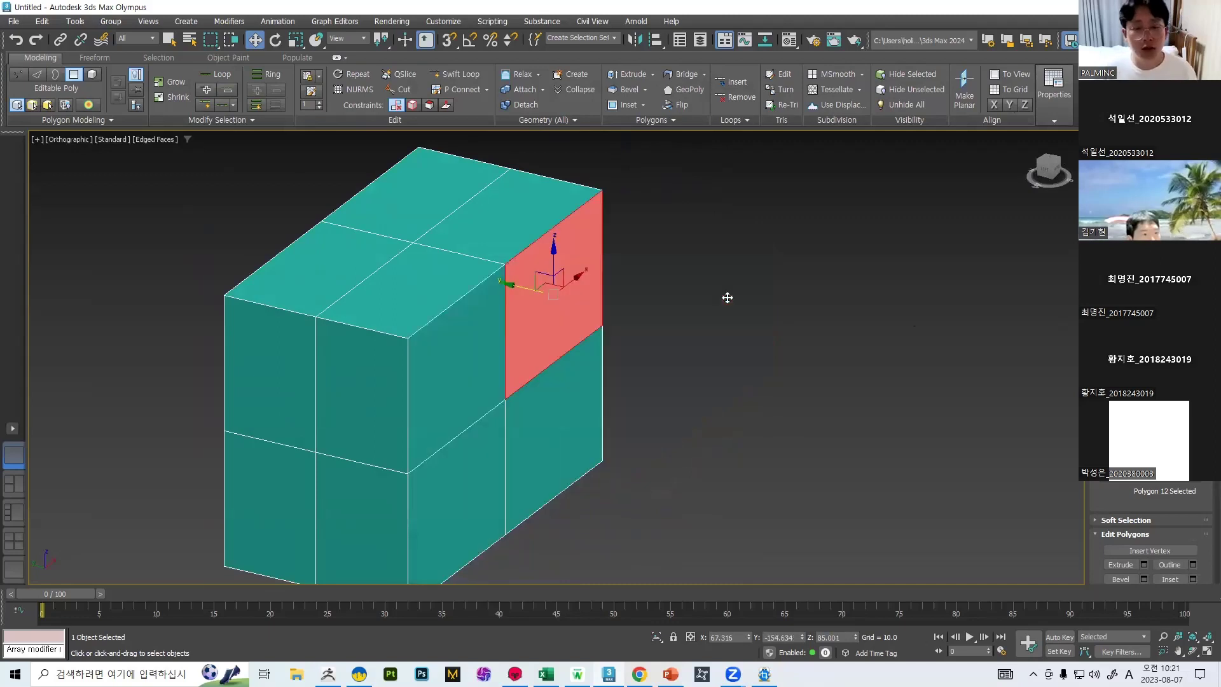
Move the selected polygon outward along the Y axis three more times, undoing each move.
drag(515, 288, 697, 320)
key(ctrl+z)
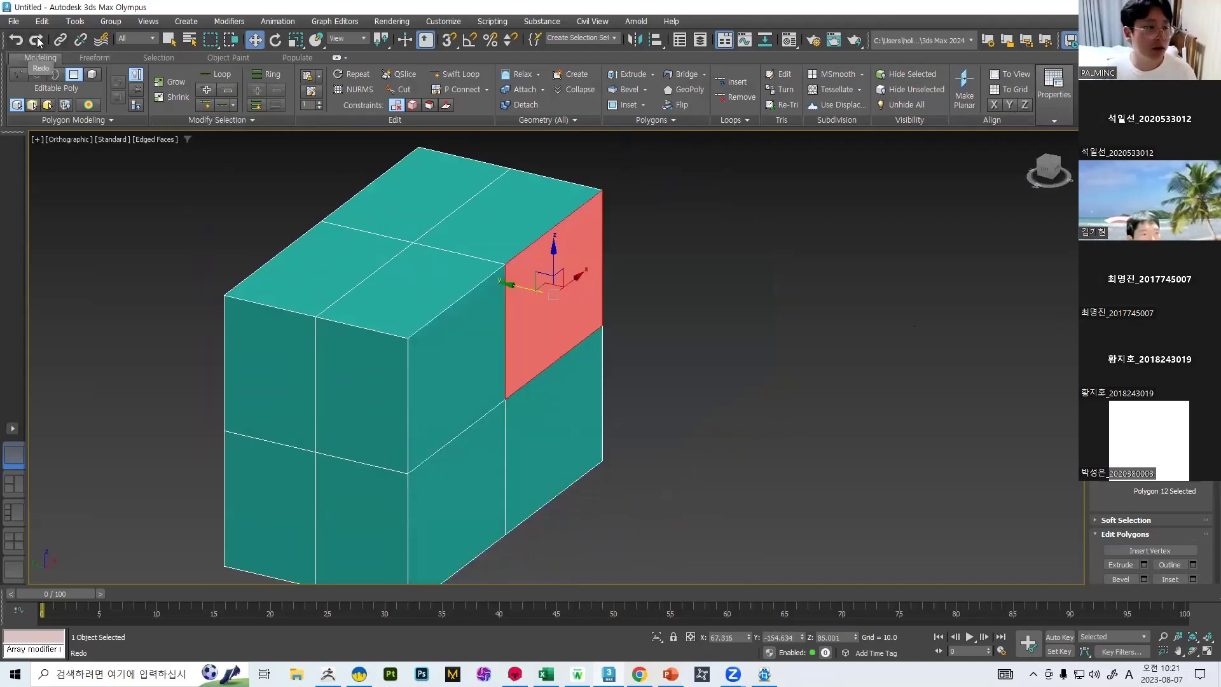
drag(528, 278, 695, 325)
key(ctrl+z)
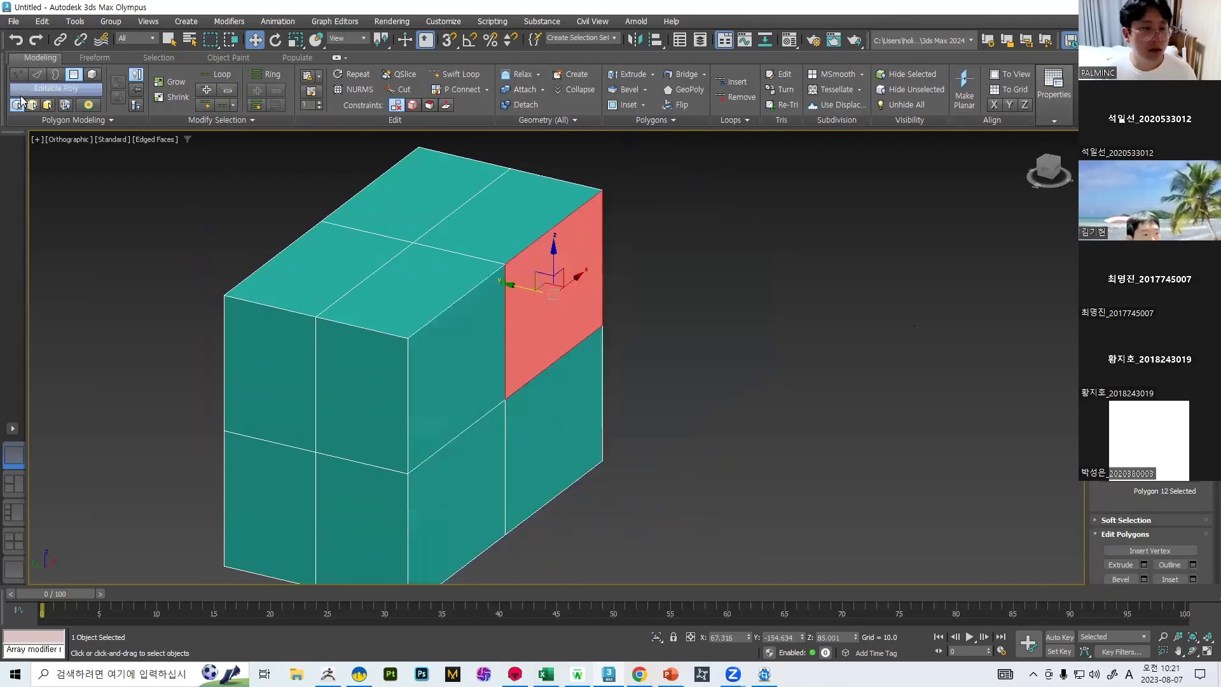
drag(528, 285, 650, 313)
click(15, 40)
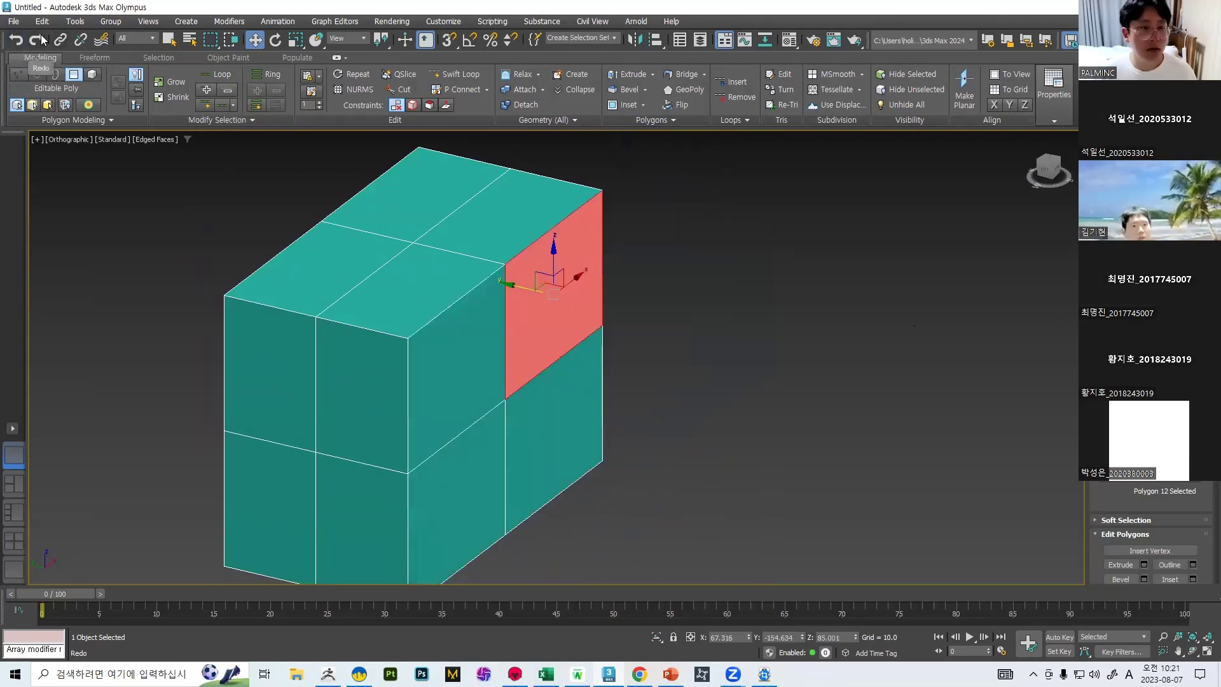
Redo the last polygon move, undo it again, and pick the upper far polygon on the long side.
click(37, 39)
click(18, 40)
middle_drag(611, 236, 581, 224)
key(ctrl+z)
click(540, 251)
Move the polygon outward along Y by about 57 units, then alternately undo and redo the move, ending with an undo.
drag(499, 277, 633, 293)
key(ctrl+z)
key(ctrl+y)
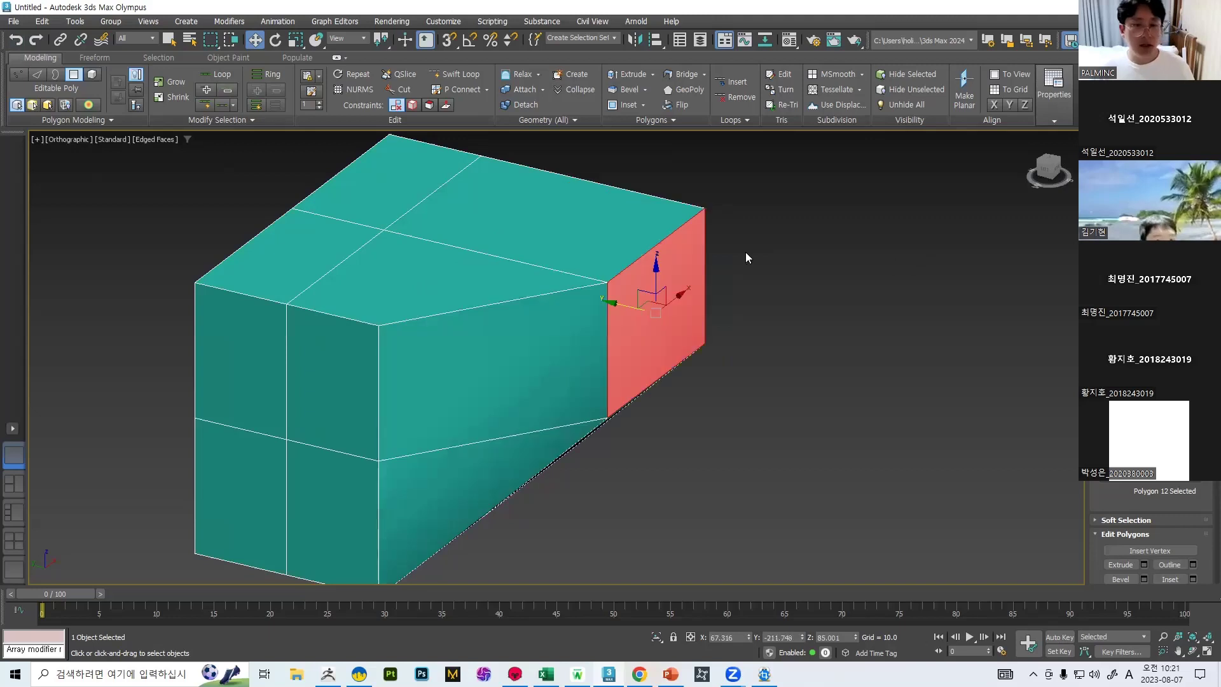
key(ctrl+z)
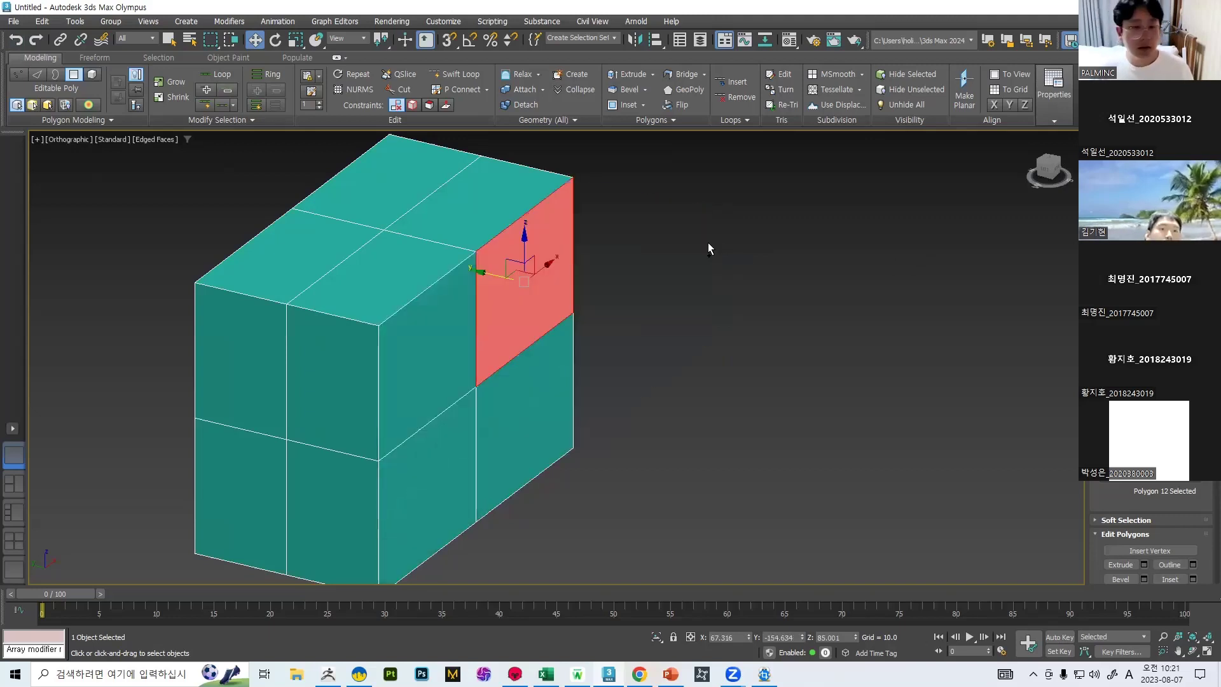
key(ctrl+y)
key(ctrl+z)
middle_drag(566, 245, 623, 354)
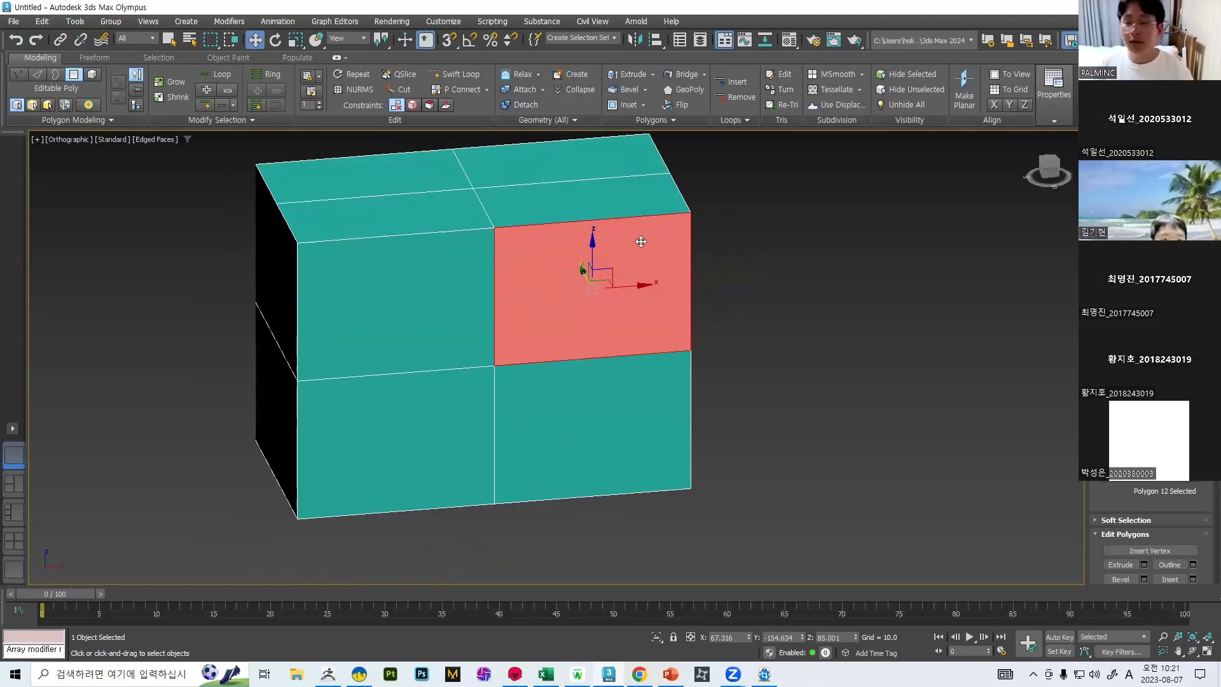
scroll(675, 244, up, 5)
scroll(582, 256, down, 4)
alt+middle_drag(555, 263, 606, 349)
alt+middle_drag(720, 291, 701, 325)
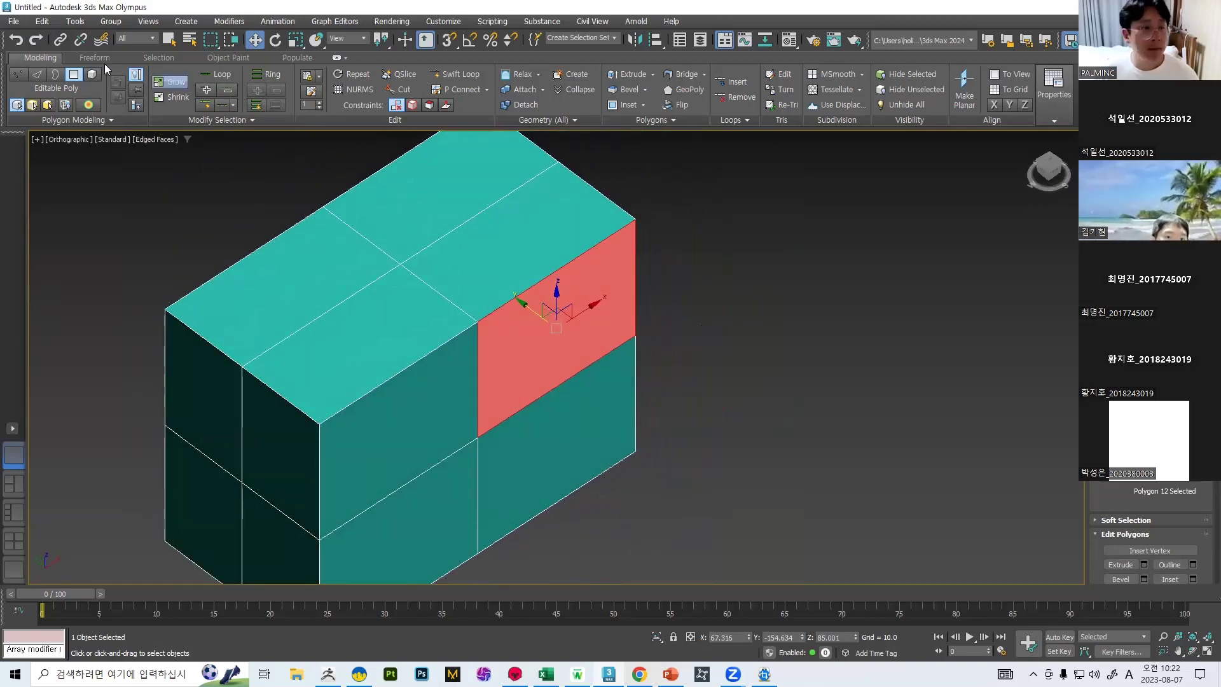
Leave Polygon level, switch to Vertex level, and return to Polygon level.
key(4)
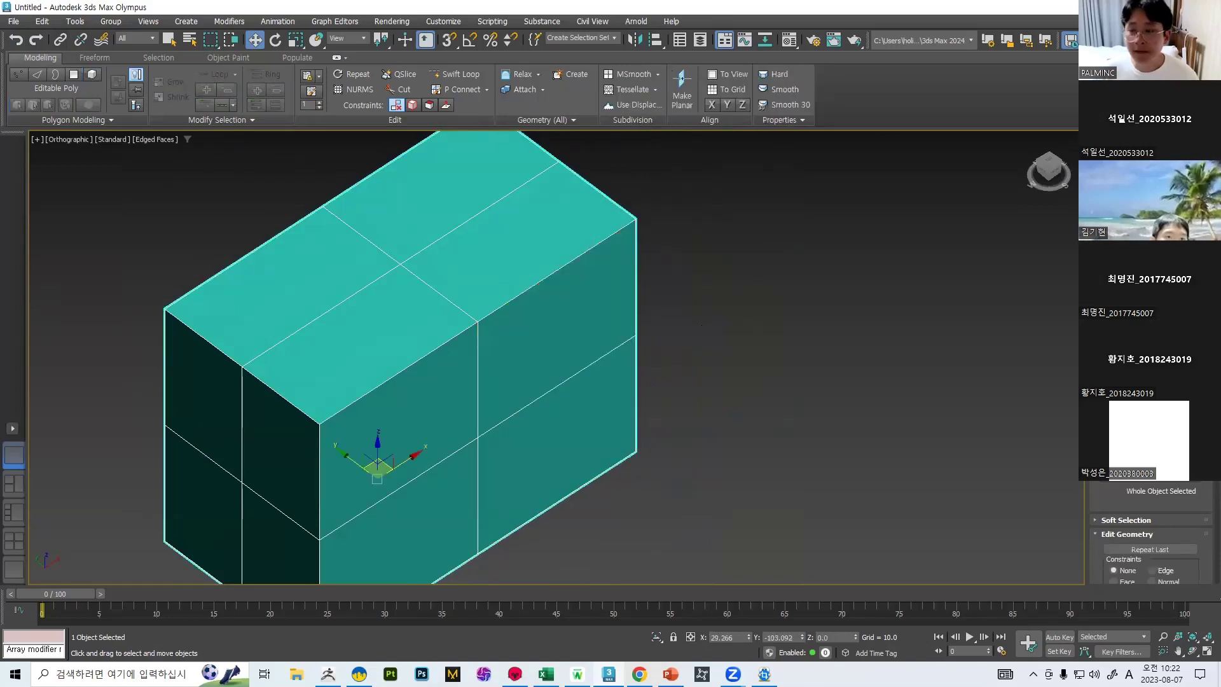
key(2)
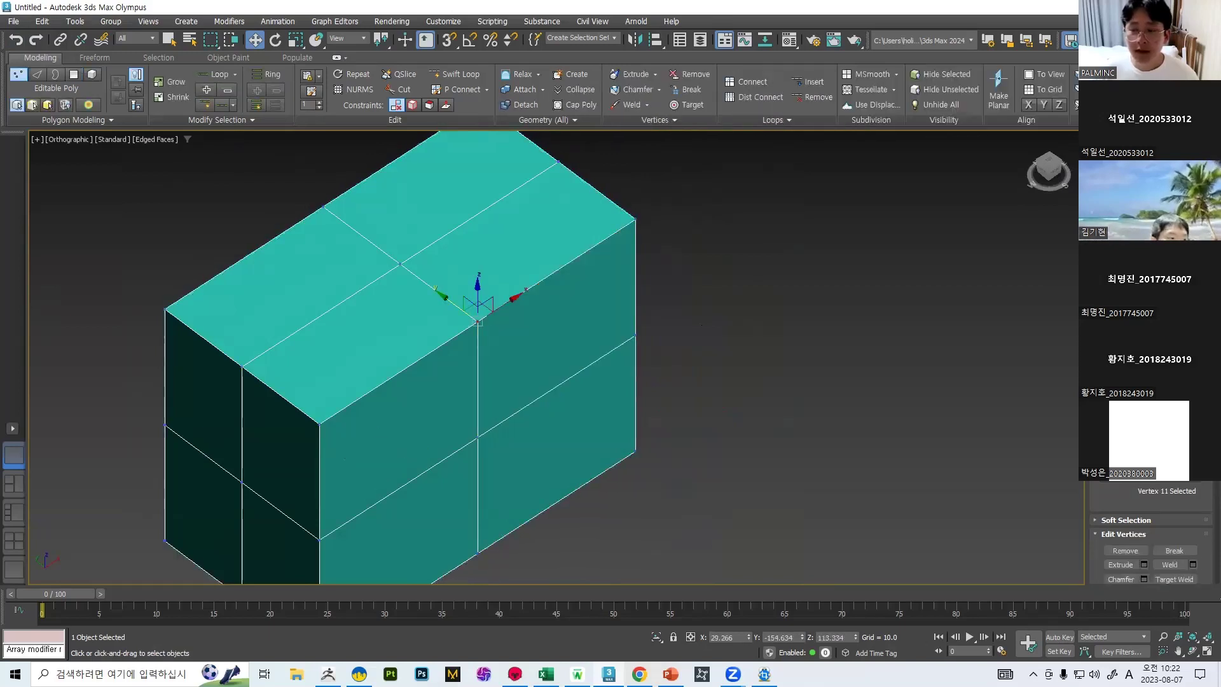
key(4)
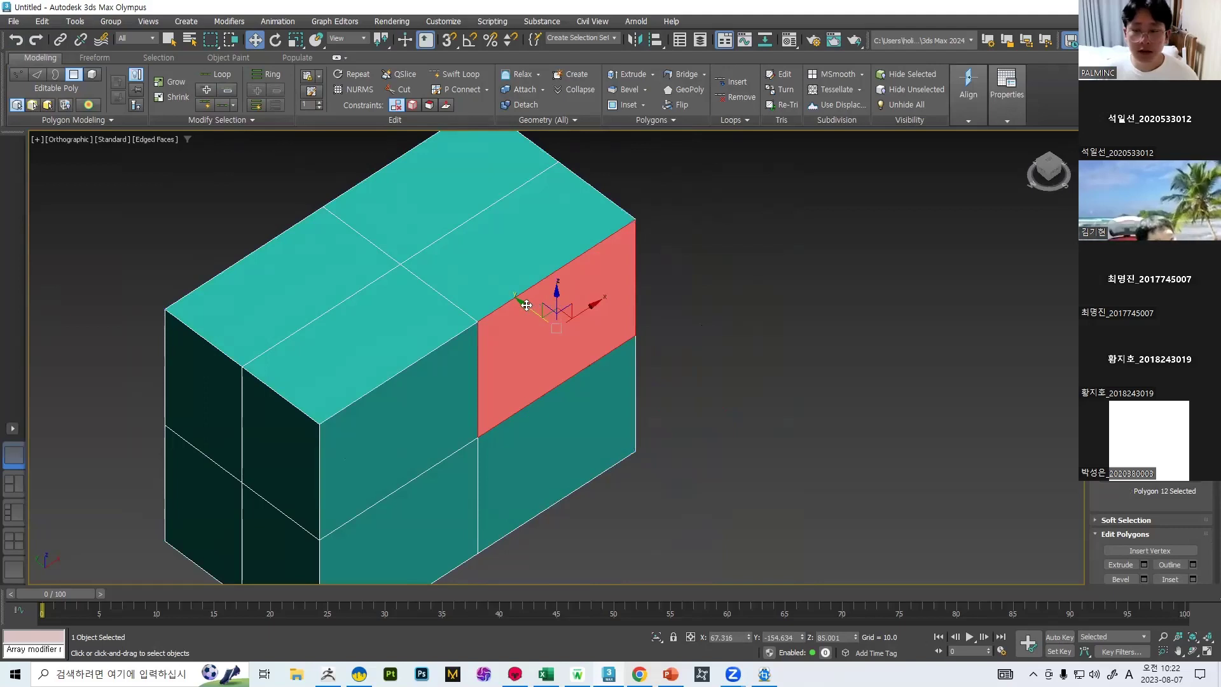
Delete the selected upper far polygon on the box's long side to open a hole.
alt+middle_drag(526, 305, 814, 316)
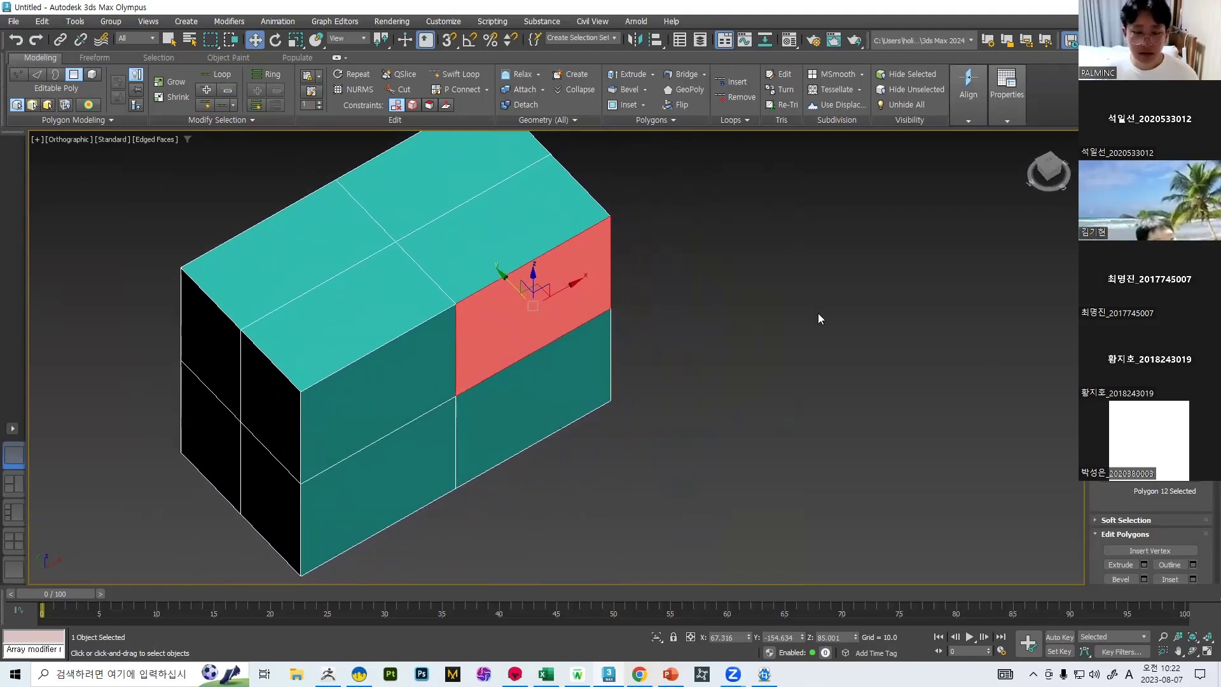
key(Delete)
alt+middle_drag(710, 326, 688, 291)
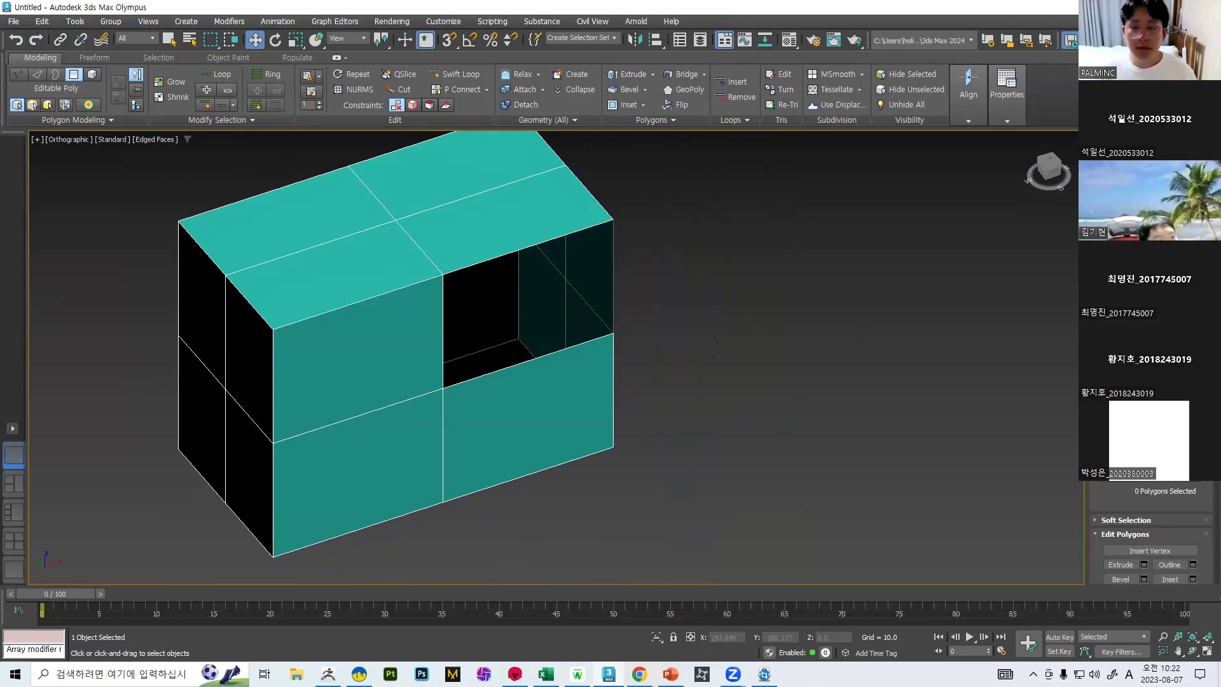
At Edge level, select all four edges around the opening, then clear that selection and pick only the opening's lower edge.
key(2)
click(443, 314)
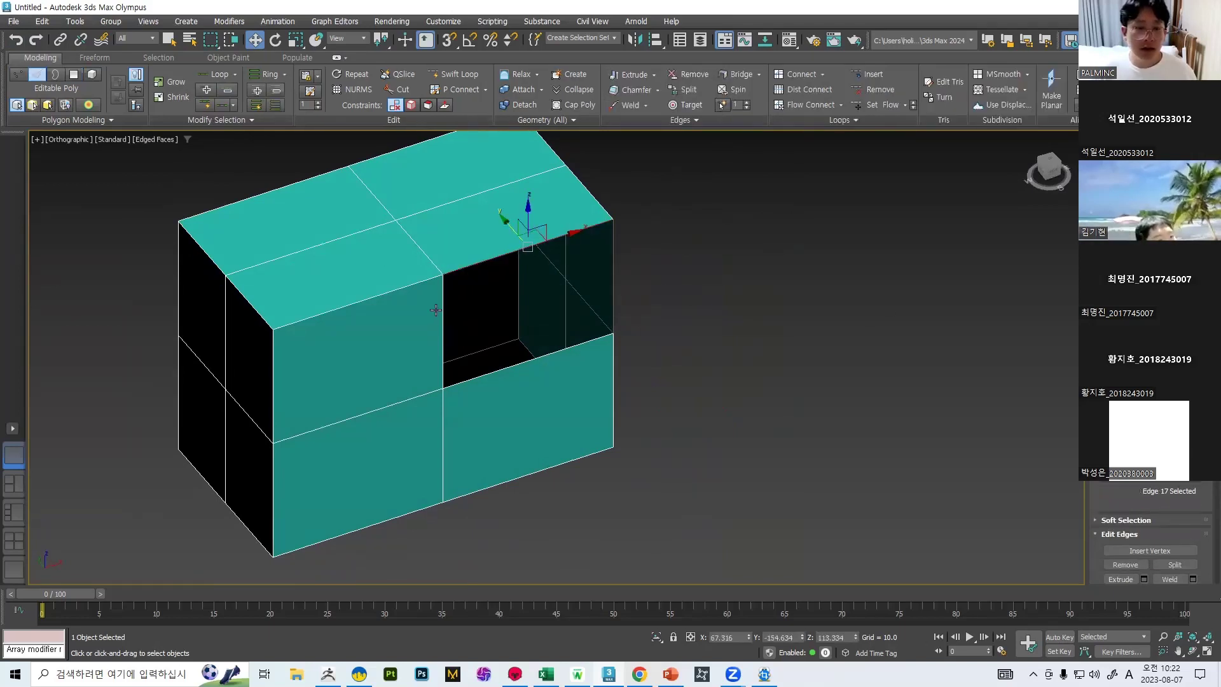
ctrl+click(489, 379)
ctrl+click(611, 301)
alt+middle_drag(711, 398, 571, 370)
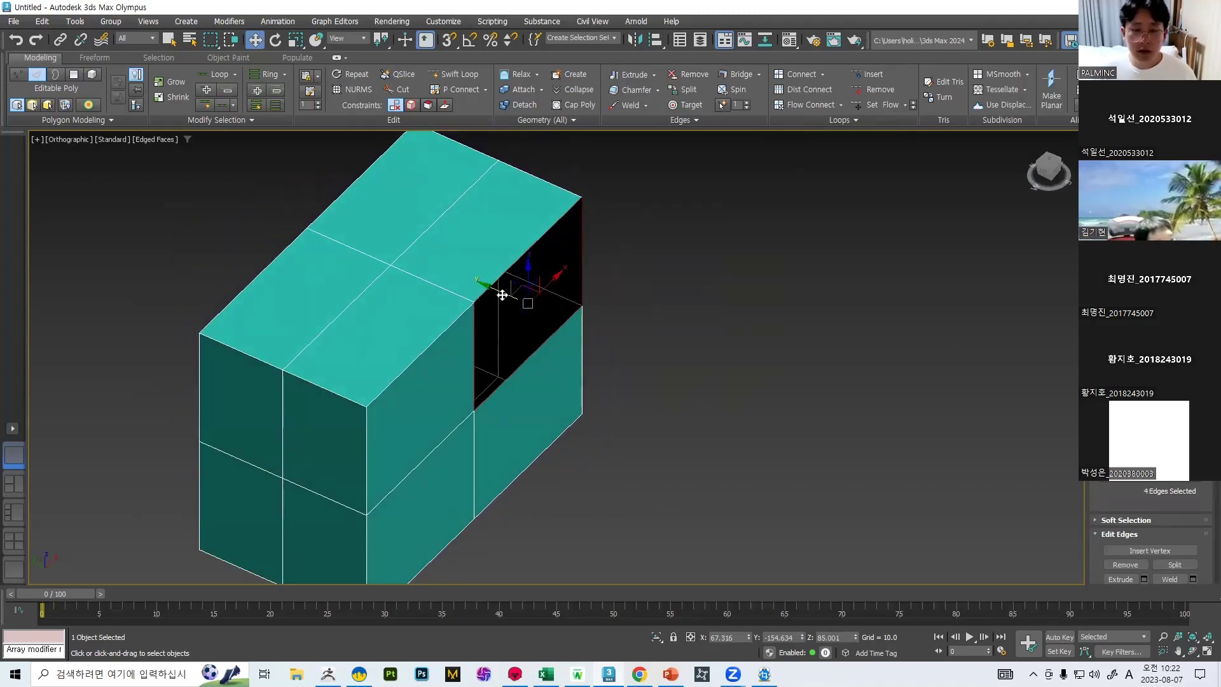
click(851, 305)
click(541, 338)
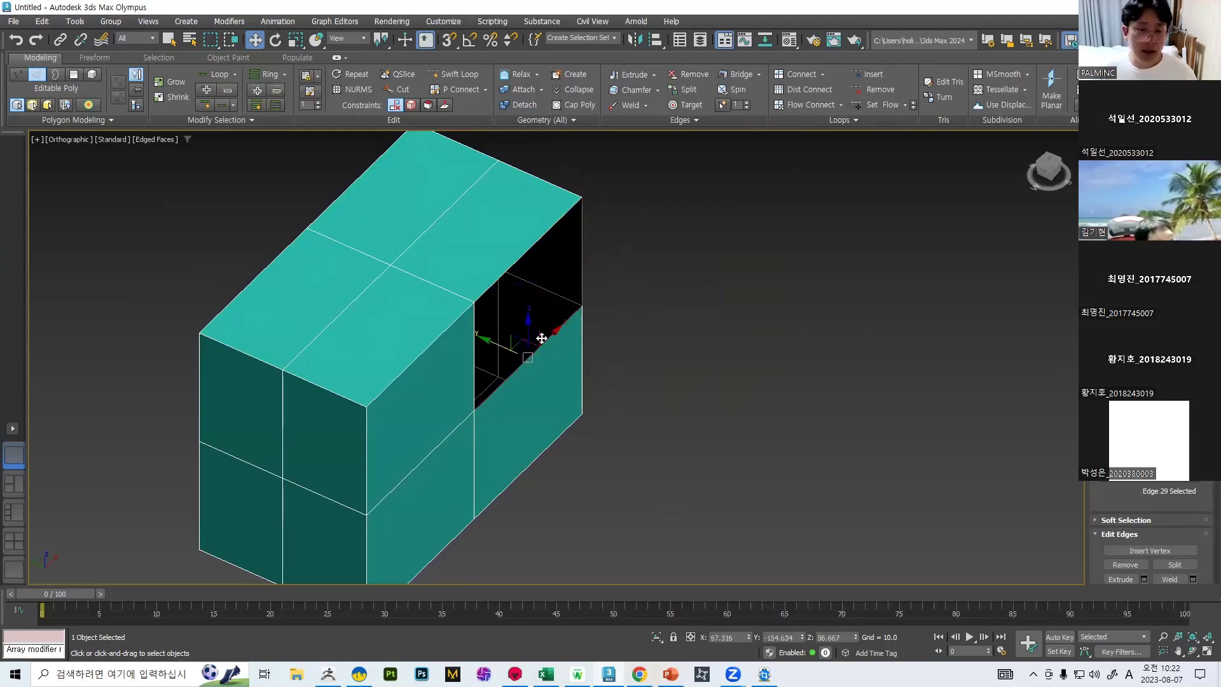
Select the far half of the top face's lengthwise center edge and switch to the Front view with the Move tool active.
alt+middle_drag(652, 314, 583, 335)
click(560, 331)
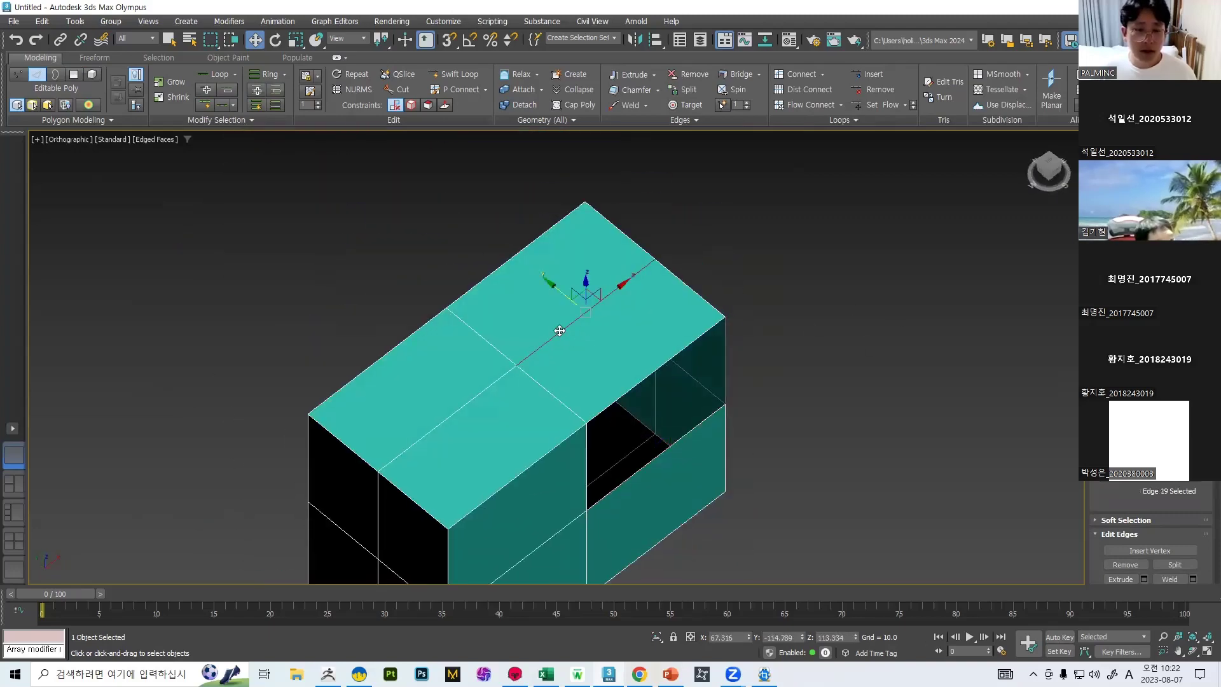
key(q)
key(w)
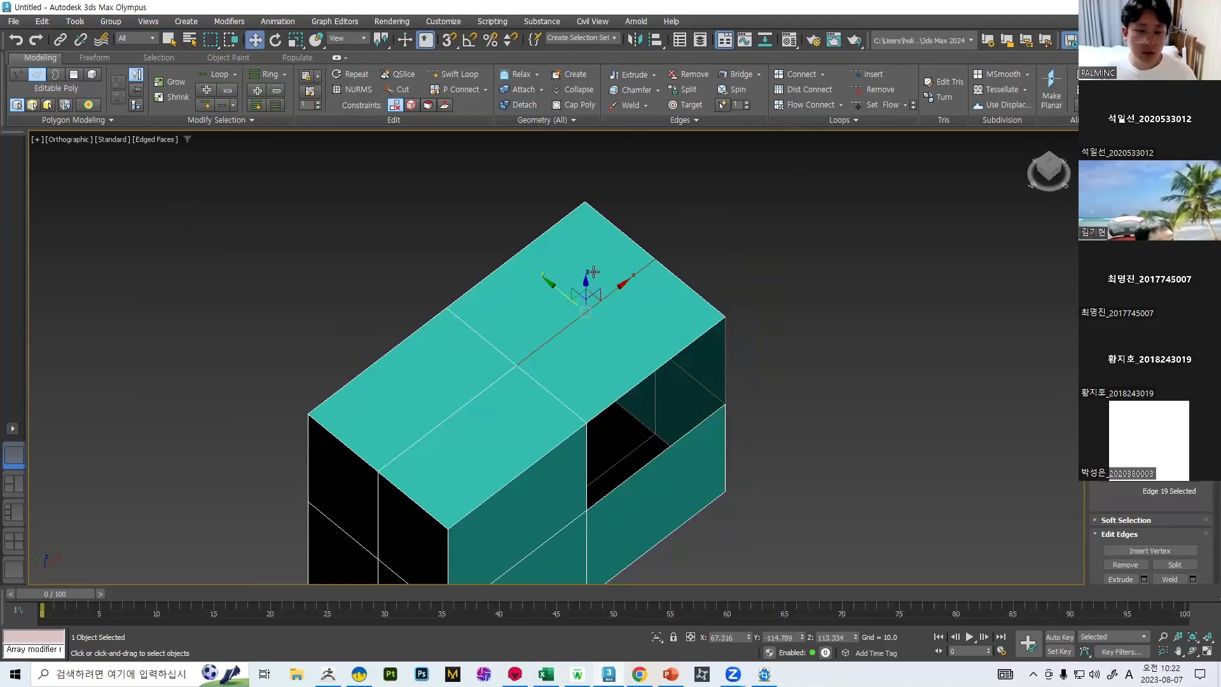
scroll(597, 282, up, 3)
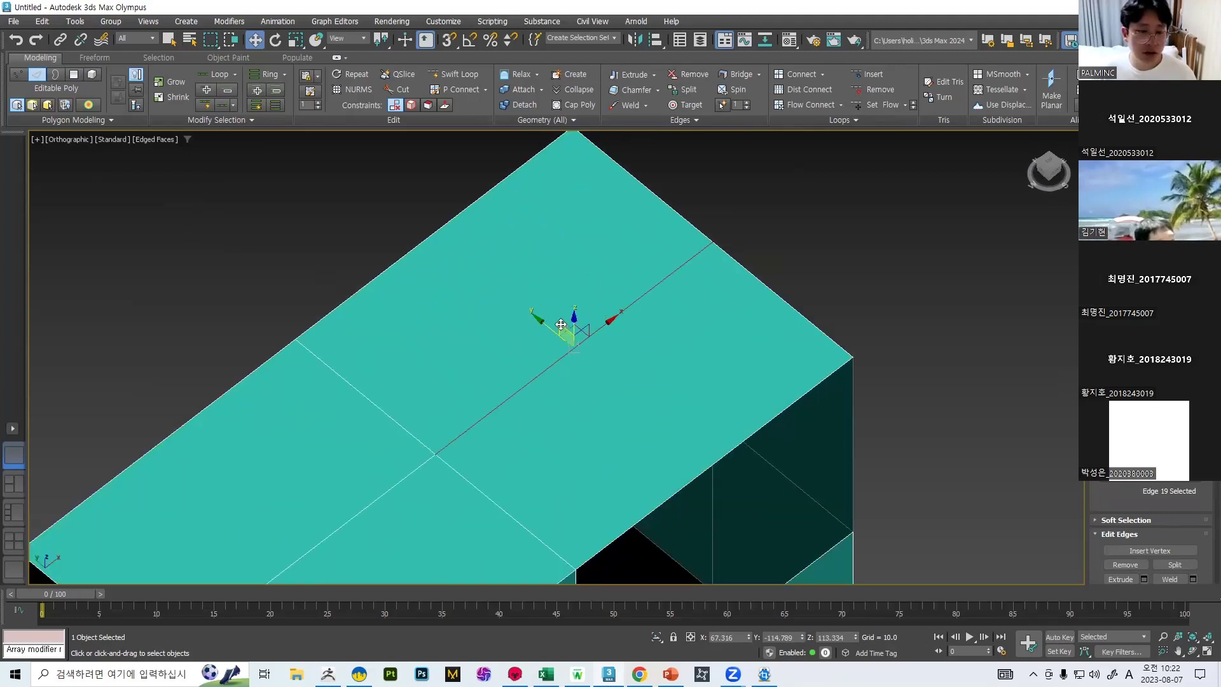
key(f)
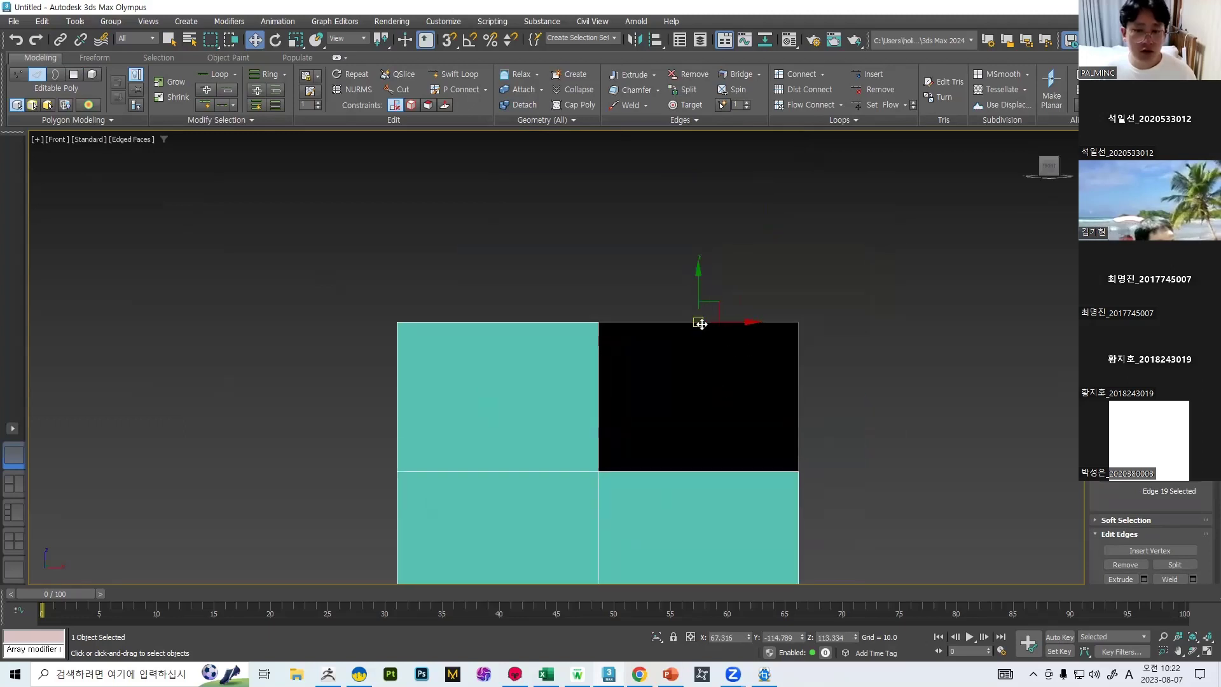
At Vertex level, select the outer end vertex of the top face's lengthwise center edge and activate the Select Object tool.
scroll(716, 259, up, 3)
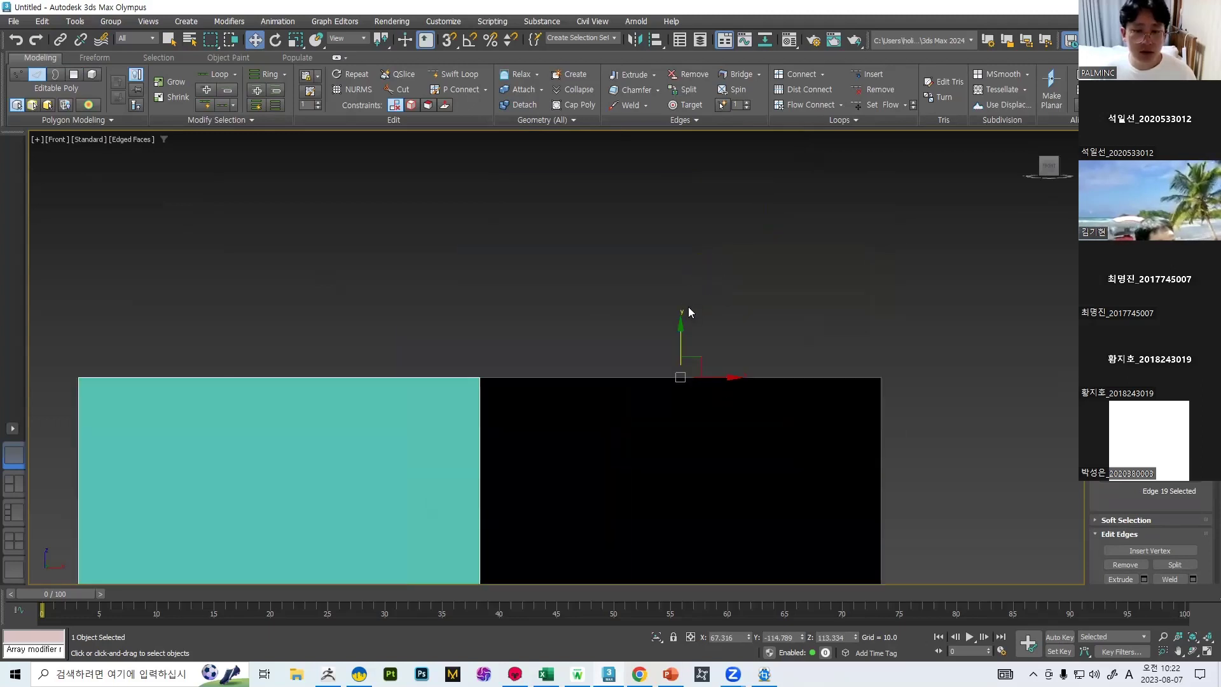
alt+middle_drag(681, 313, 701, 346)
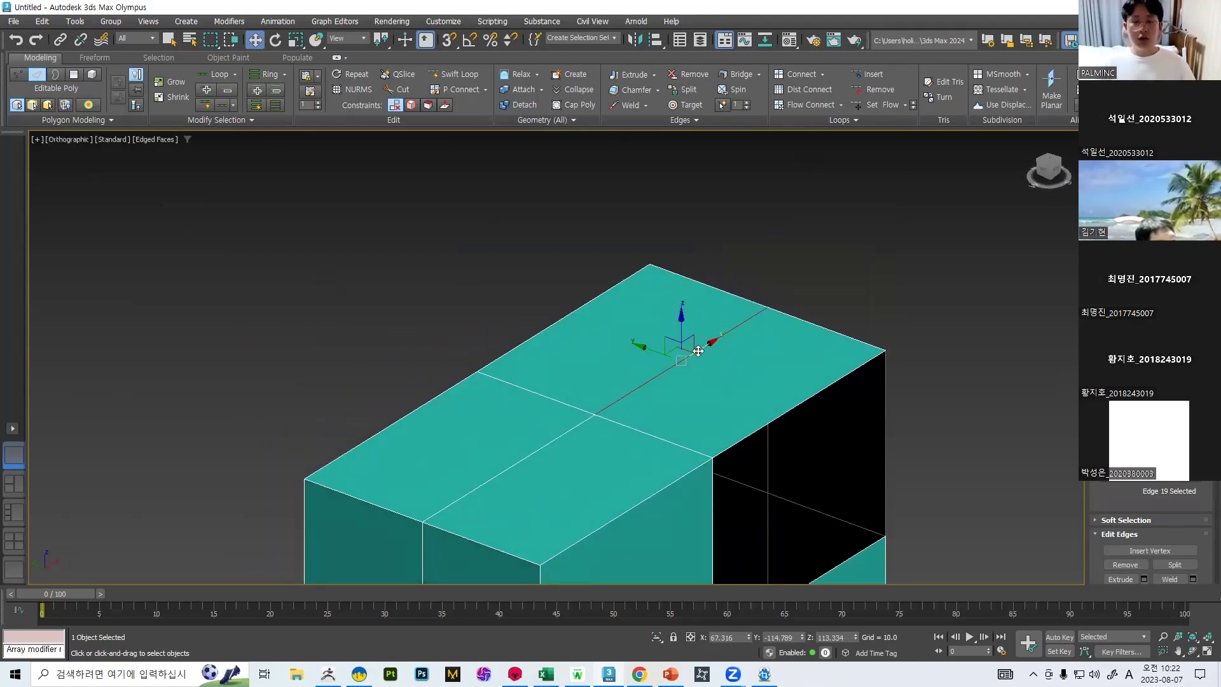
key(1)
click(768, 308)
alt+middle_drag(811, 309, 789, 316)
scroll(789, 316, up, 5)
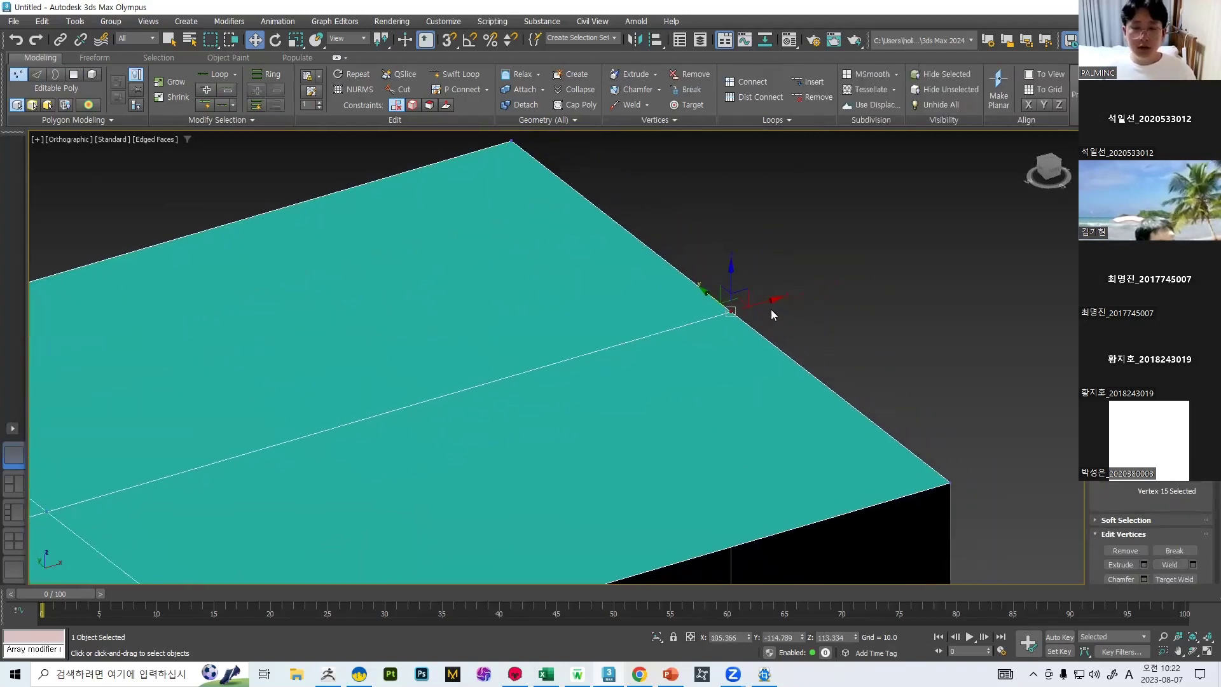
key(q)
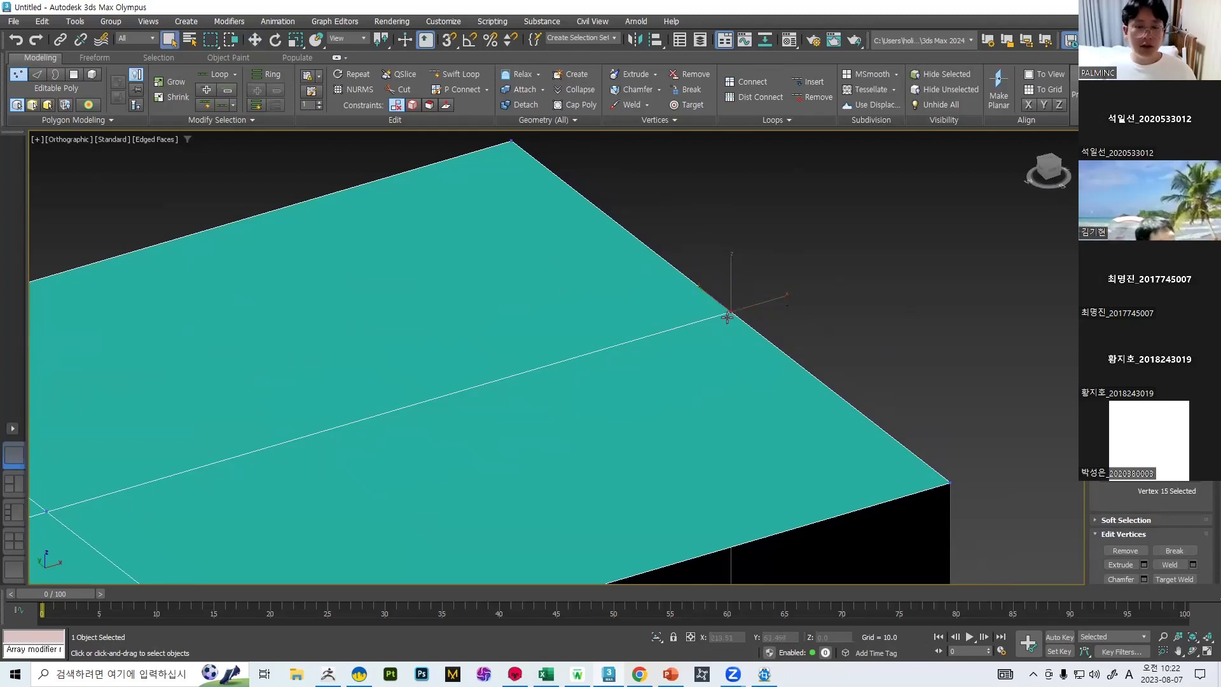
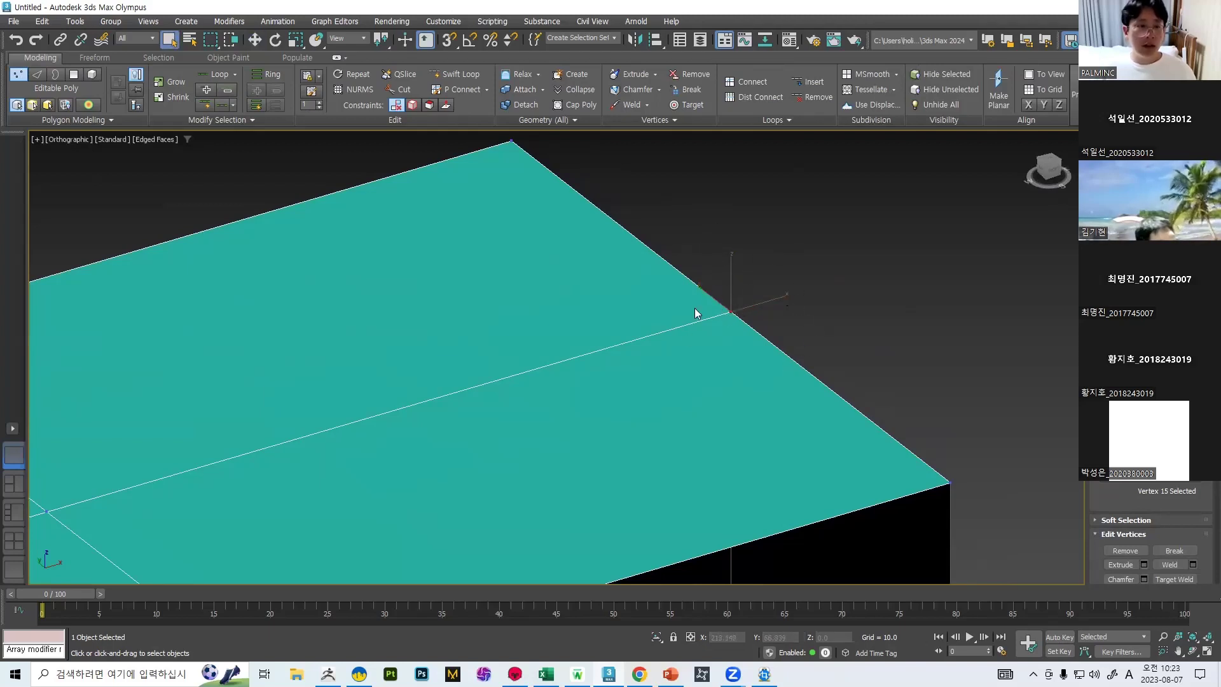
Cycle the selected vertex's transform gizmo through Move, Rotate and Scale, ending with the Move tool active.
click(255, 41)
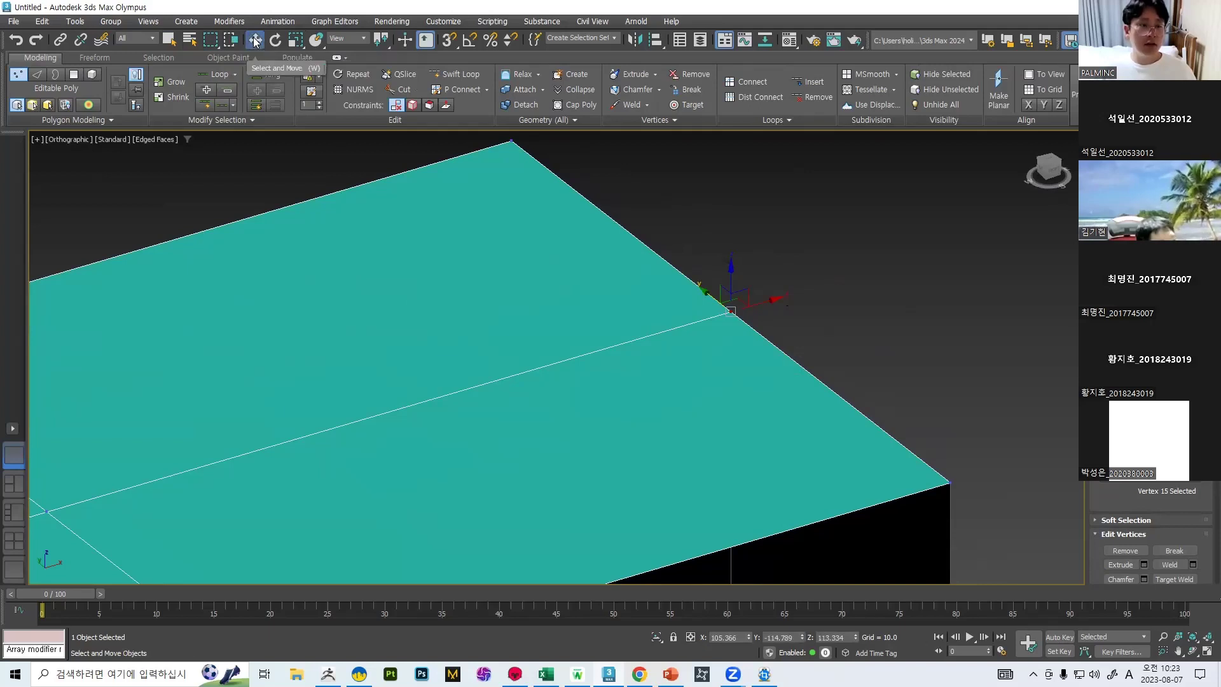
click(276, 40)
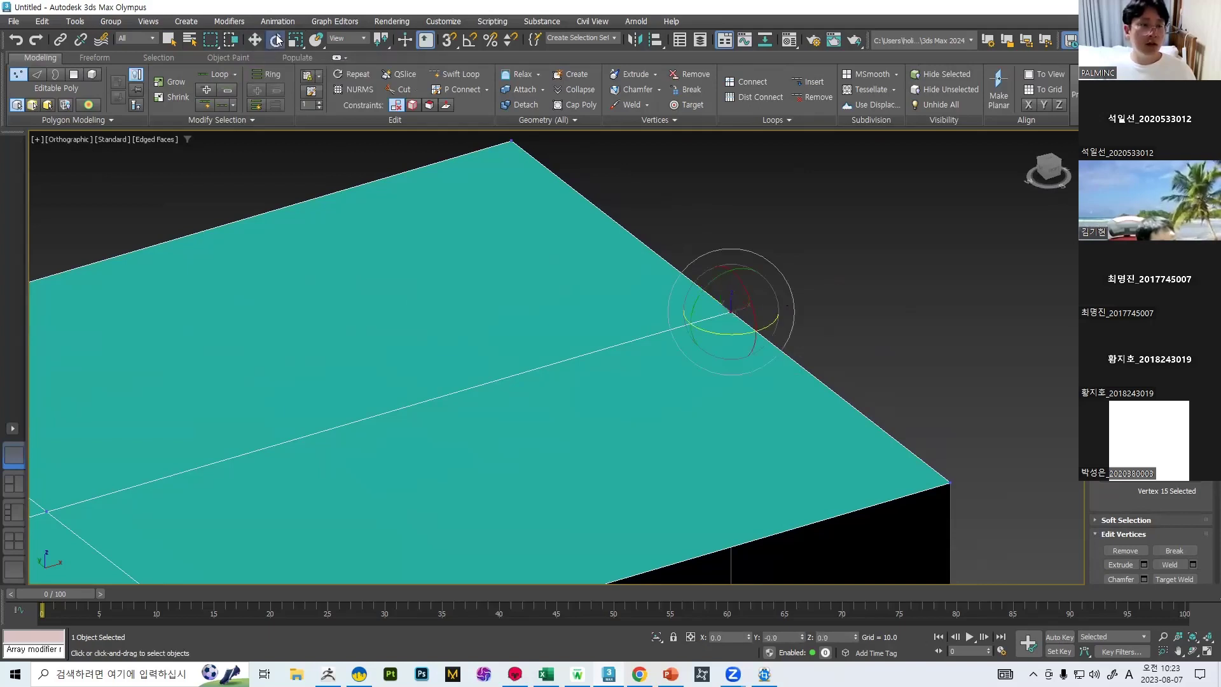
click(296, 41)
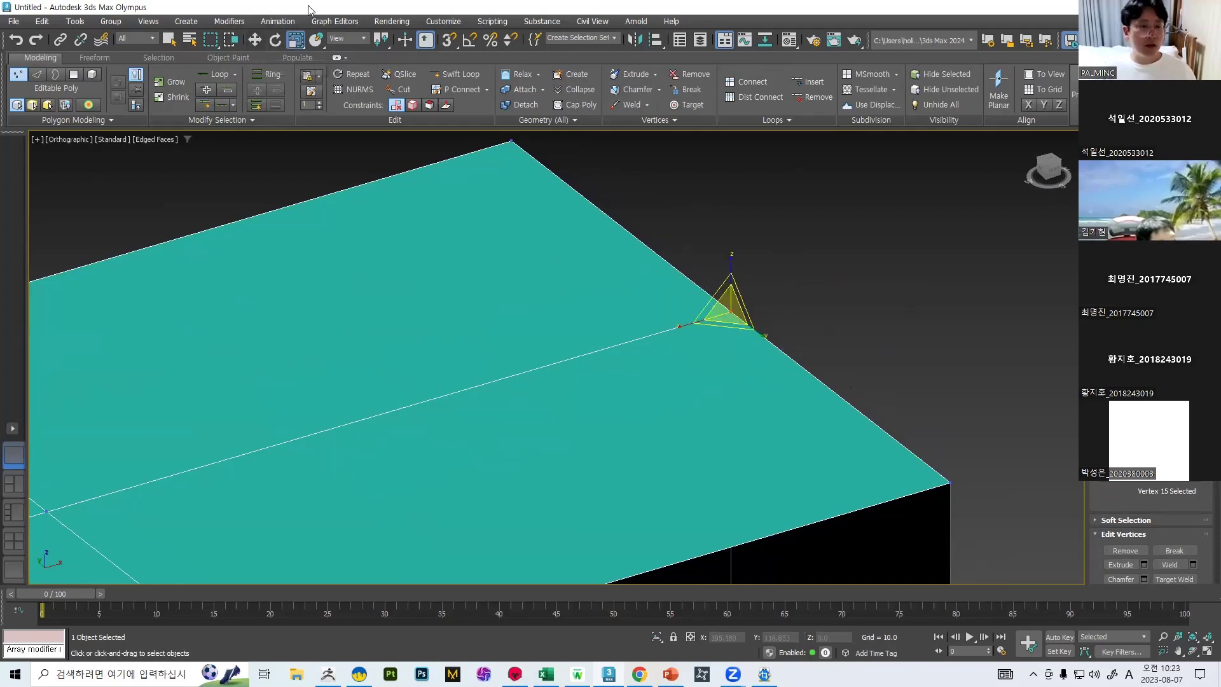
click(254, 40)
click(276, 41)
click(295, 41)
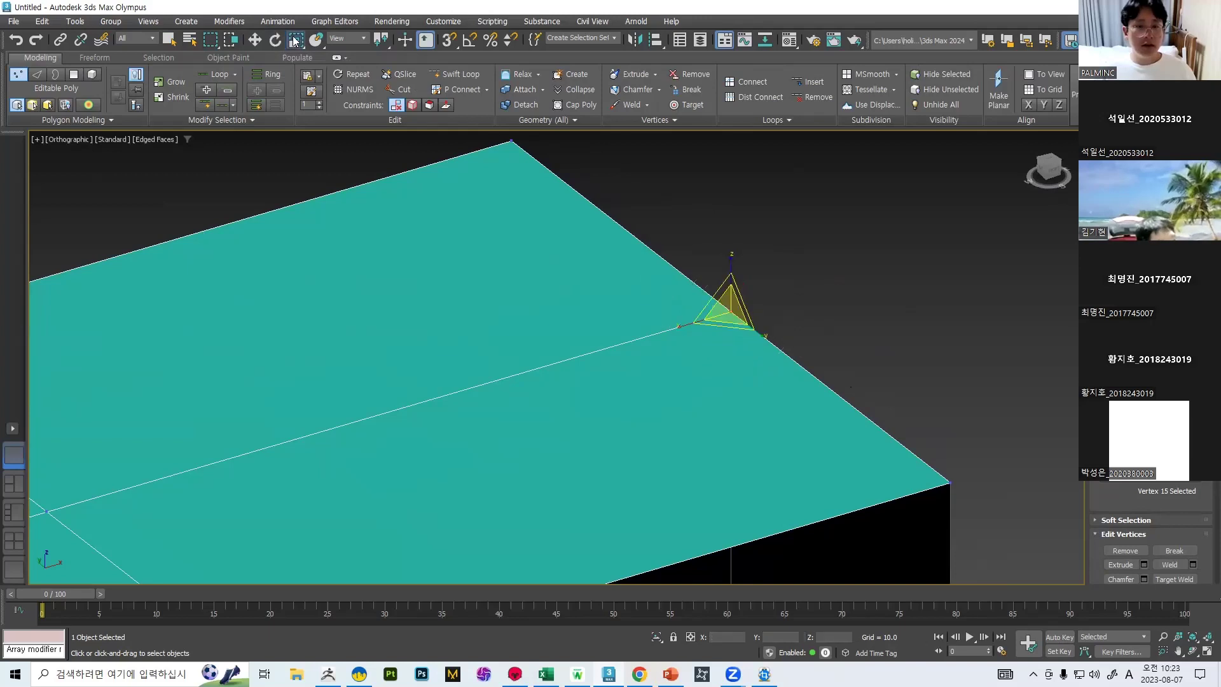
click(254, 40)
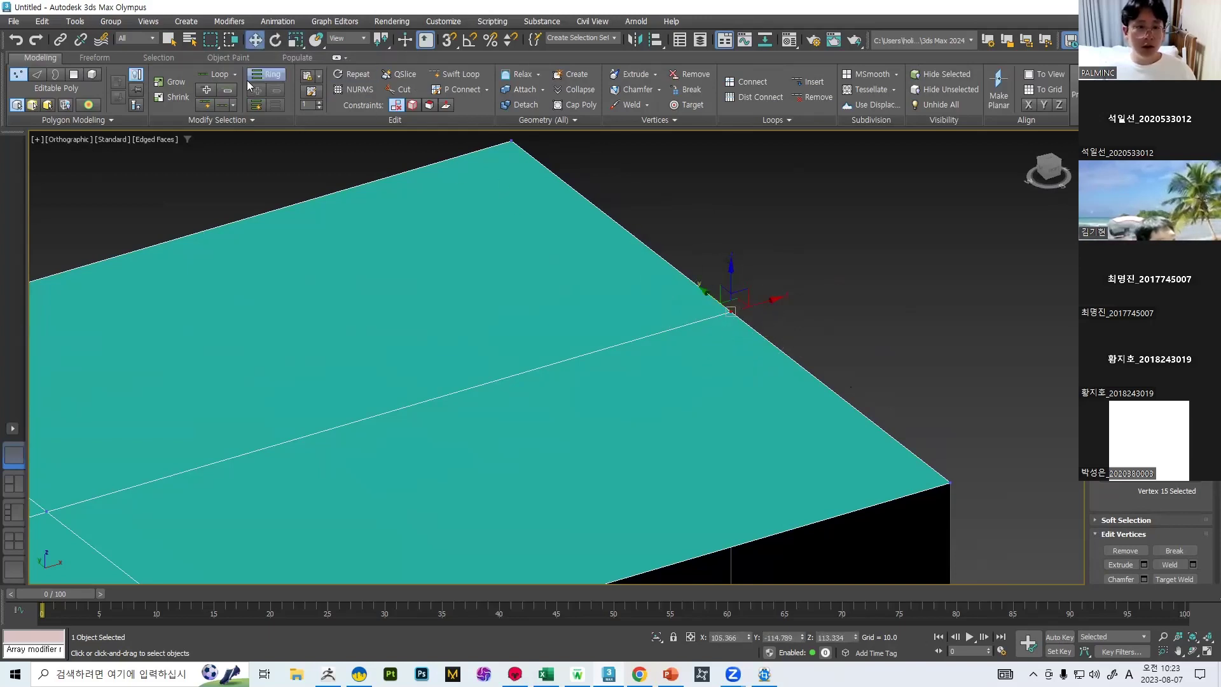
Try moving the selected vertex with the Move gizmo from two viewing angles, undoing each move.
drag(758, 306, 731, 206)
alt+middle_drag(736, 234, 646, 238)
key(ctrl+z)
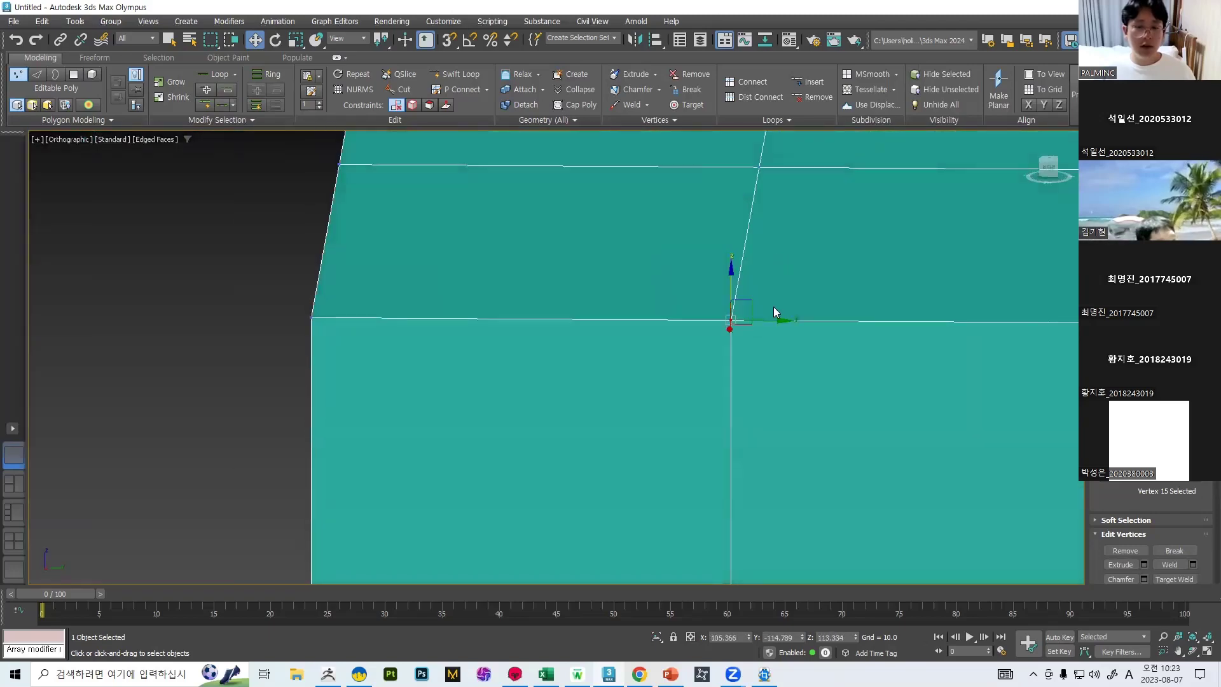
drag(769, 323, 757, 355)
key(ctrl+z)
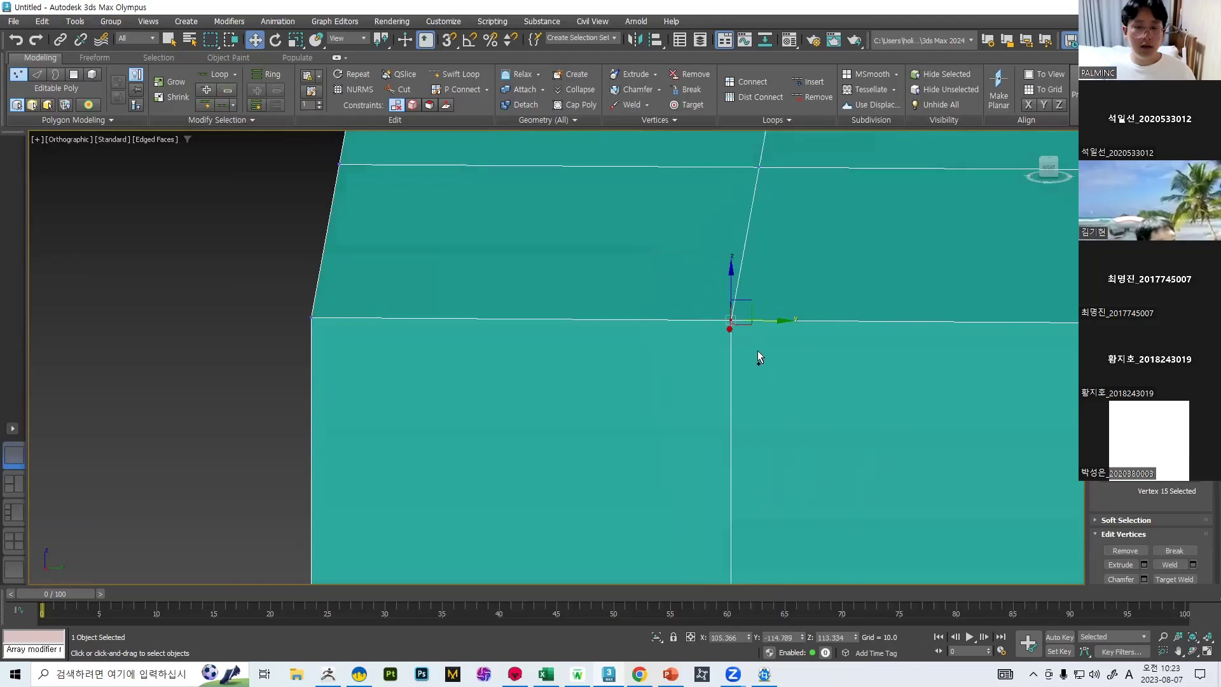
Select the end face's upper far polygon at Polygon level, and switch to Edge level to select that polygon's top edge.
scroll(757, 356, down, 5)
alt+middle_drag(757, 356, 292, 196)
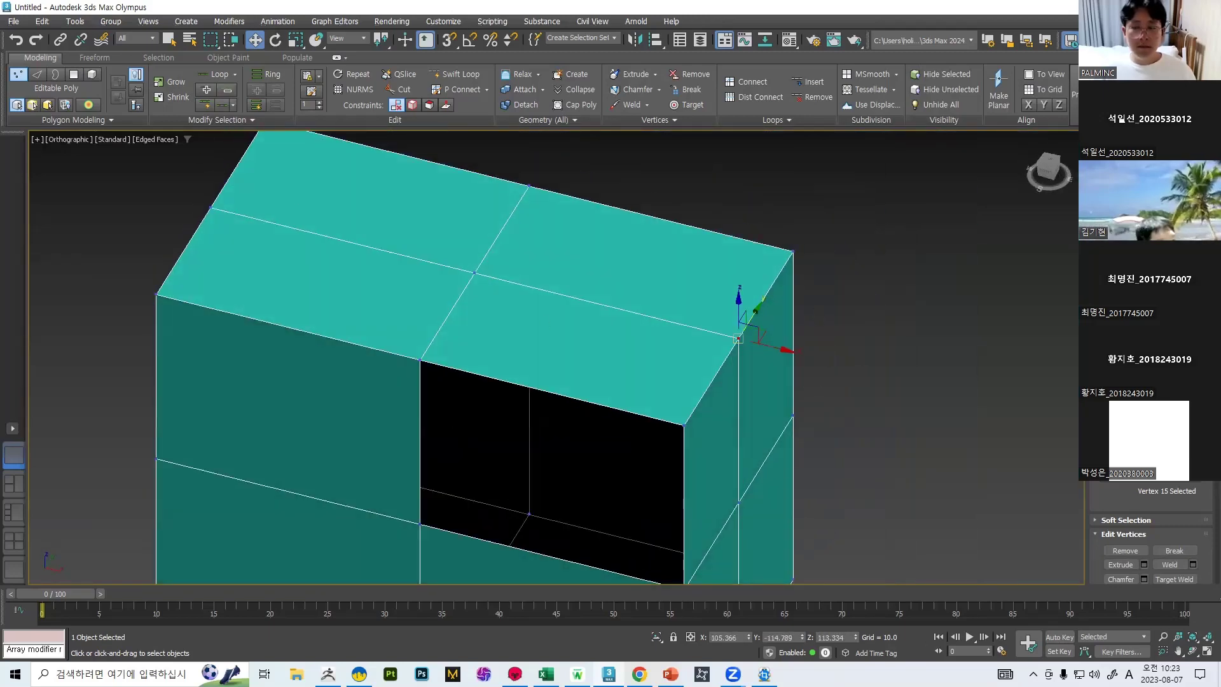
key(4)
click(756, 321)
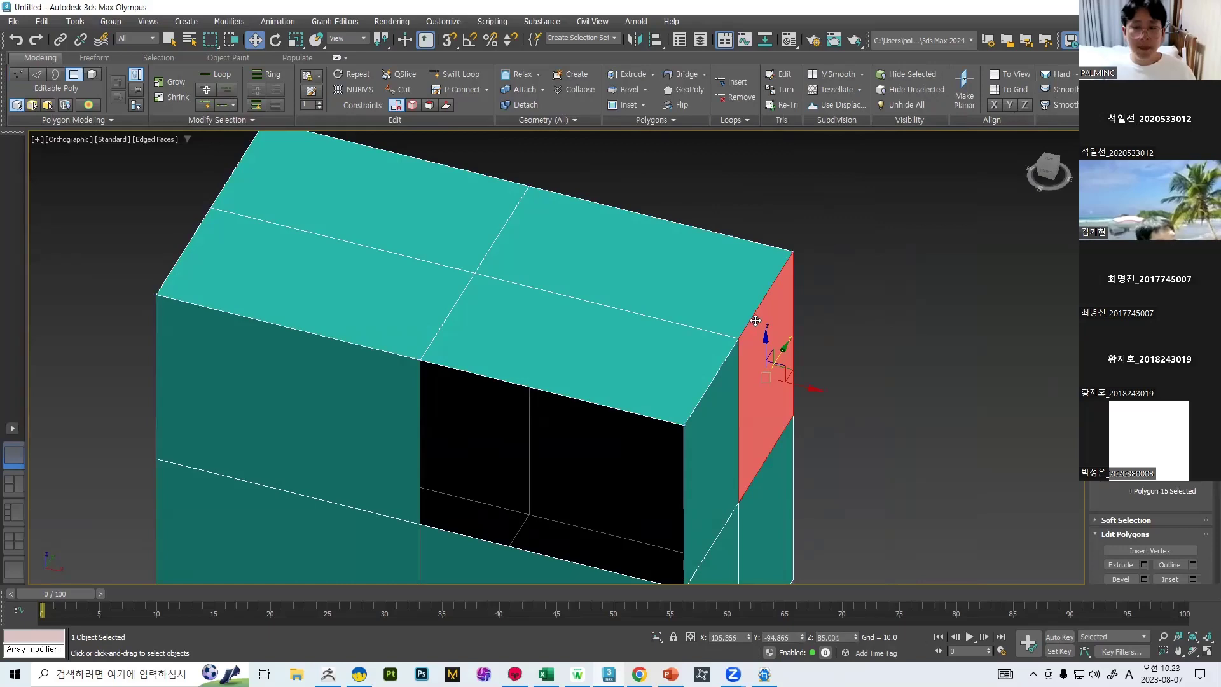
key(2)
click(770, 289)
alt+middle_drag(838, 251, 789, 250)
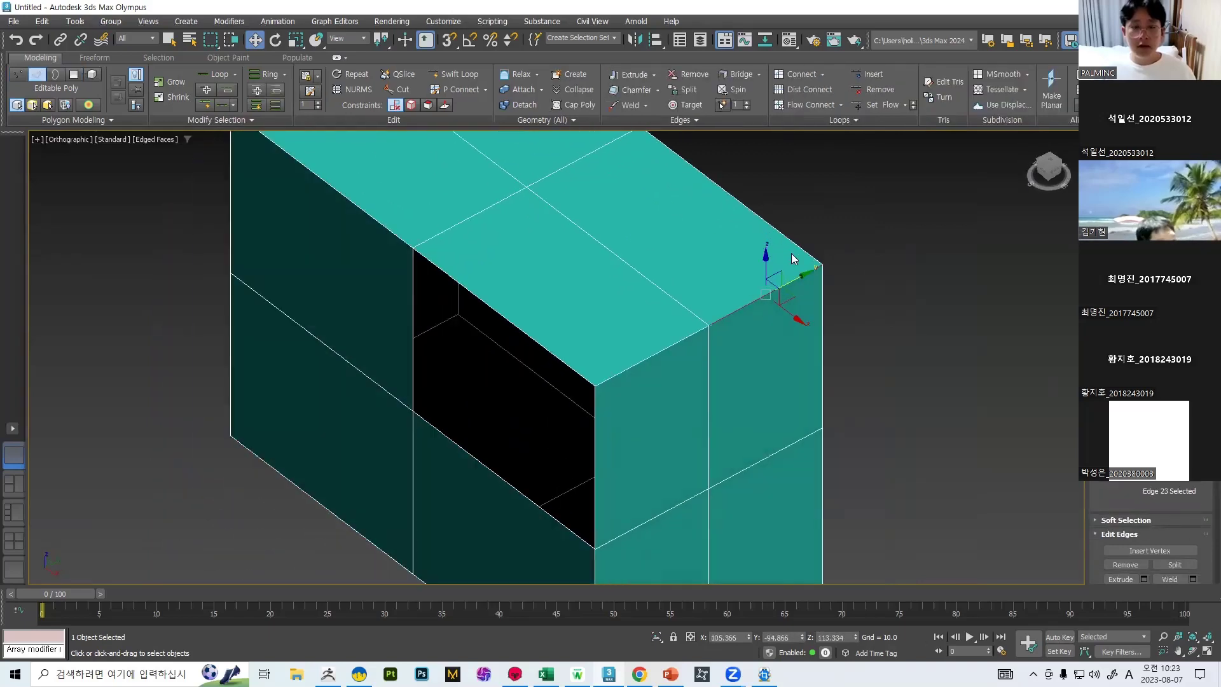
scroll(749, 291, up, 2)
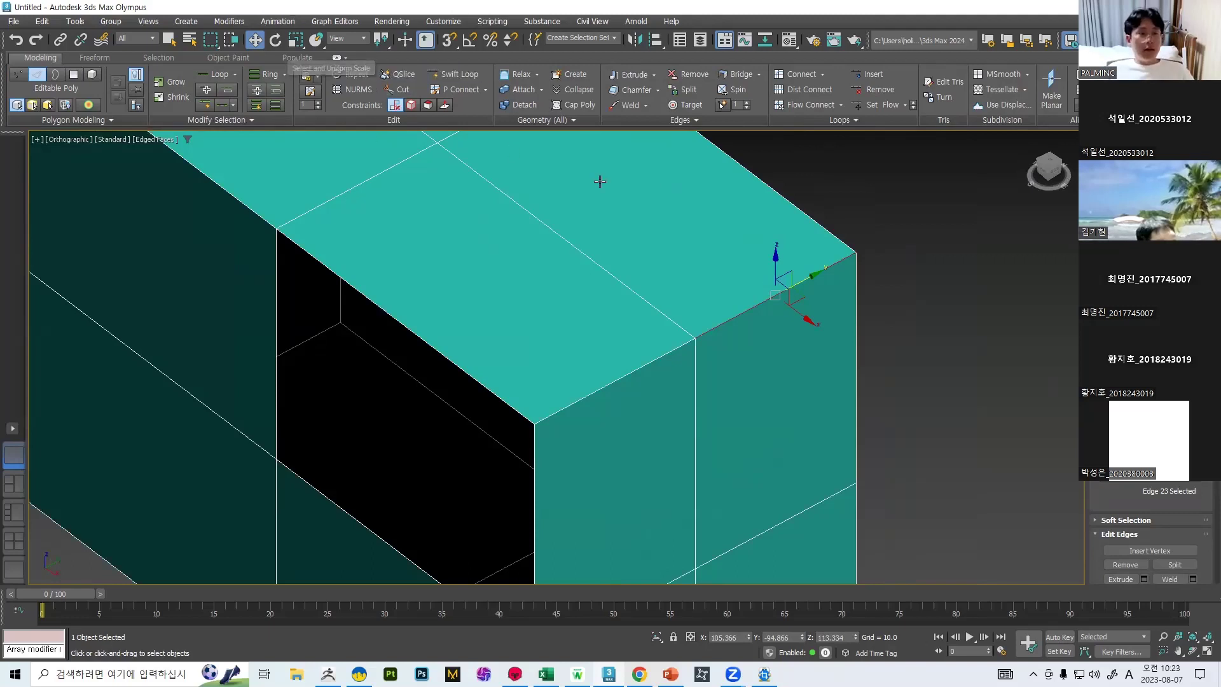
Try rotating the selected top edge of the end face with the Rotate tool and undo the rotation.
mouse_move(825, 284)
mouse_down()
mouse_move(880, 254)
mouse_move(824, 267)
mouse_up()
click(278, 40)
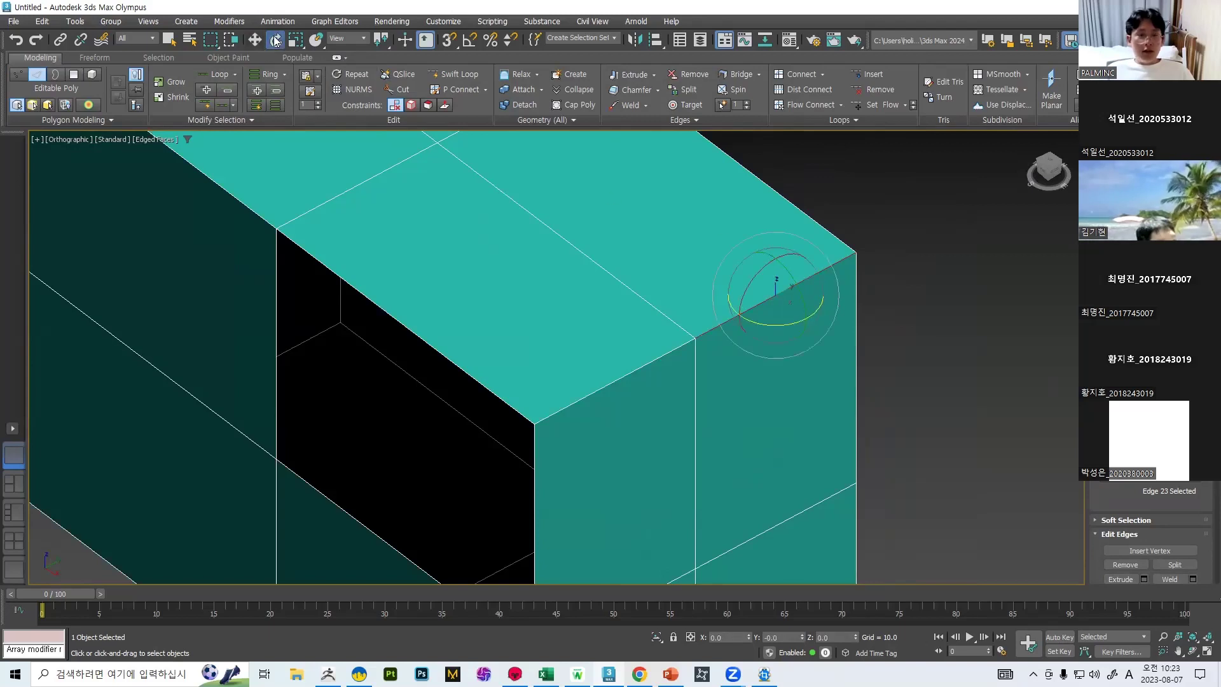
drag(747, 284, 776, 292)
scroll(777, 293, up, 5)
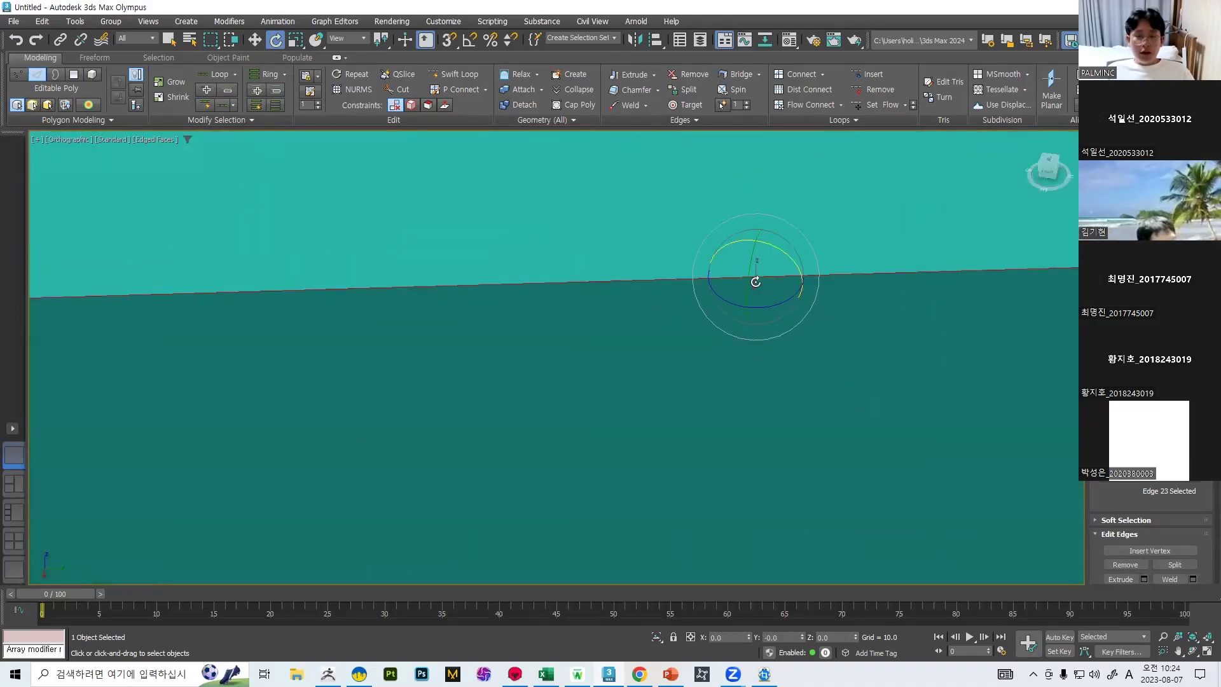
scroll(757, 274, down, 6)
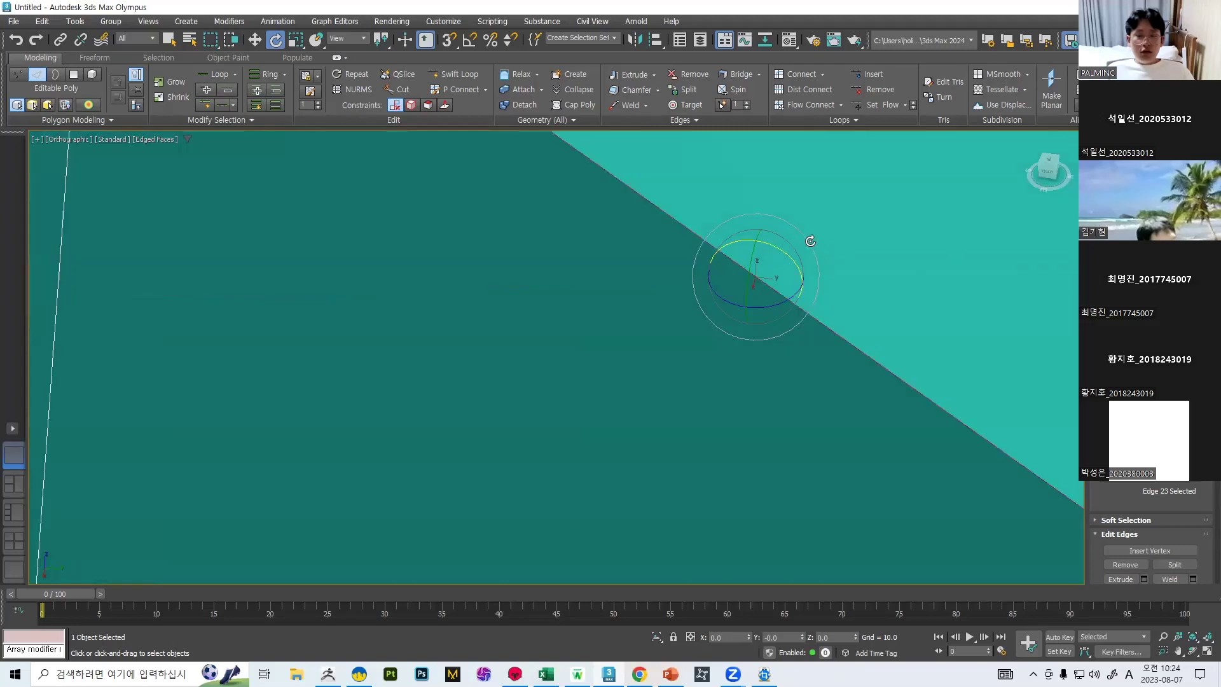
scroll(786, 250, up, 3)
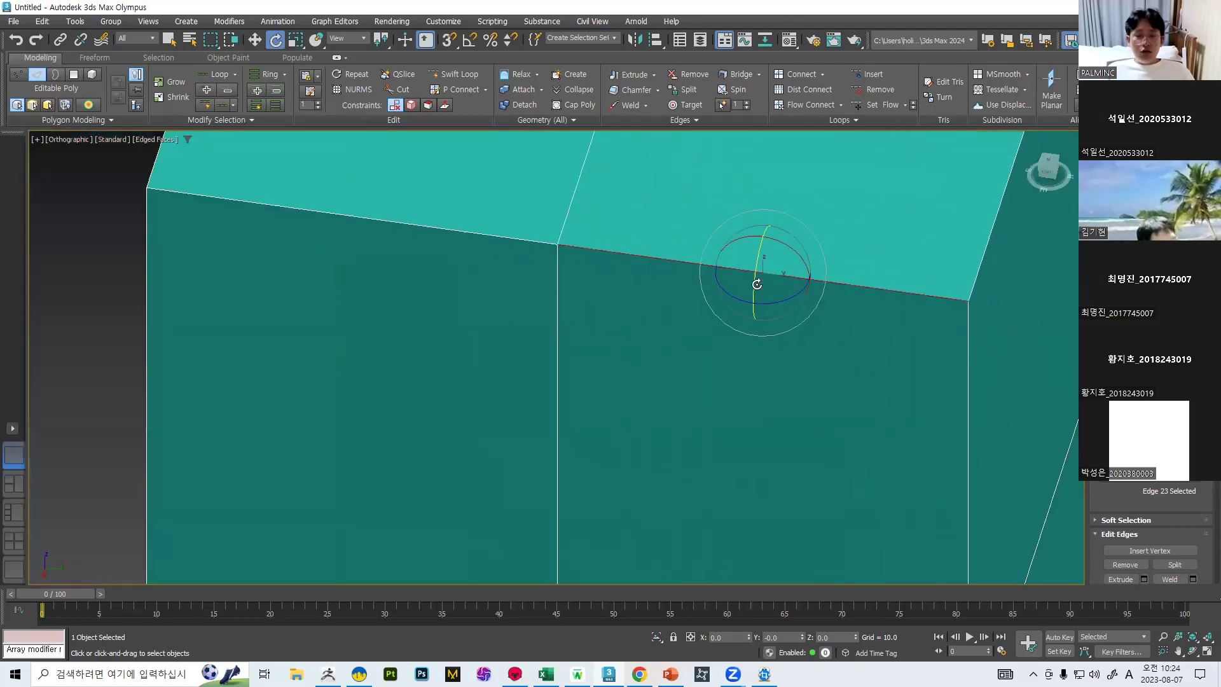
drag(795, 247, 783, 296)
mouse_move(783, 296)
alt+middle_down()
mouse_move(858, 267)
mouse_move(756, 311)
mouse_move(766, 292)
mouse_move(800, 358)
mouse_move(767, 288)
alt+middle_up()
scroll(766, 292, down, 5)
scroll(767, 287, up, 3)
drag(771, 324, 720, 230)
key(ctrl+z)
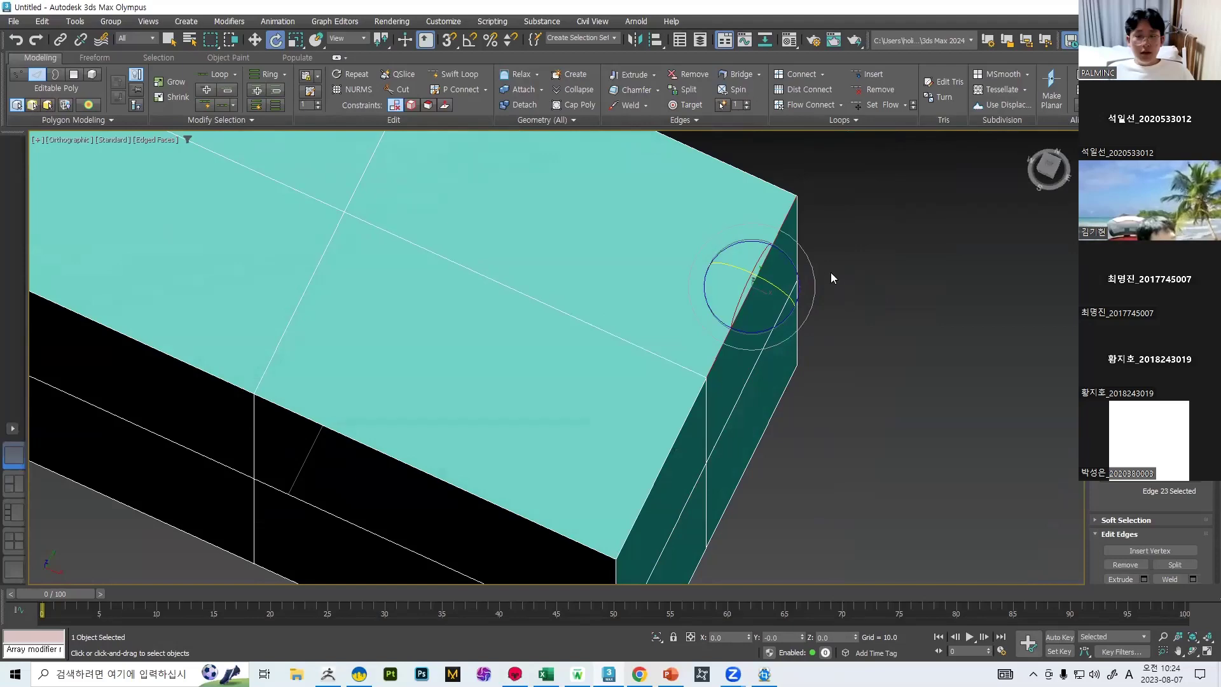
Leave Edge level, try scaling the whole box with the Scale tool, and undo the scaling.
alt+middle_drag(817, 271, 773, 268)
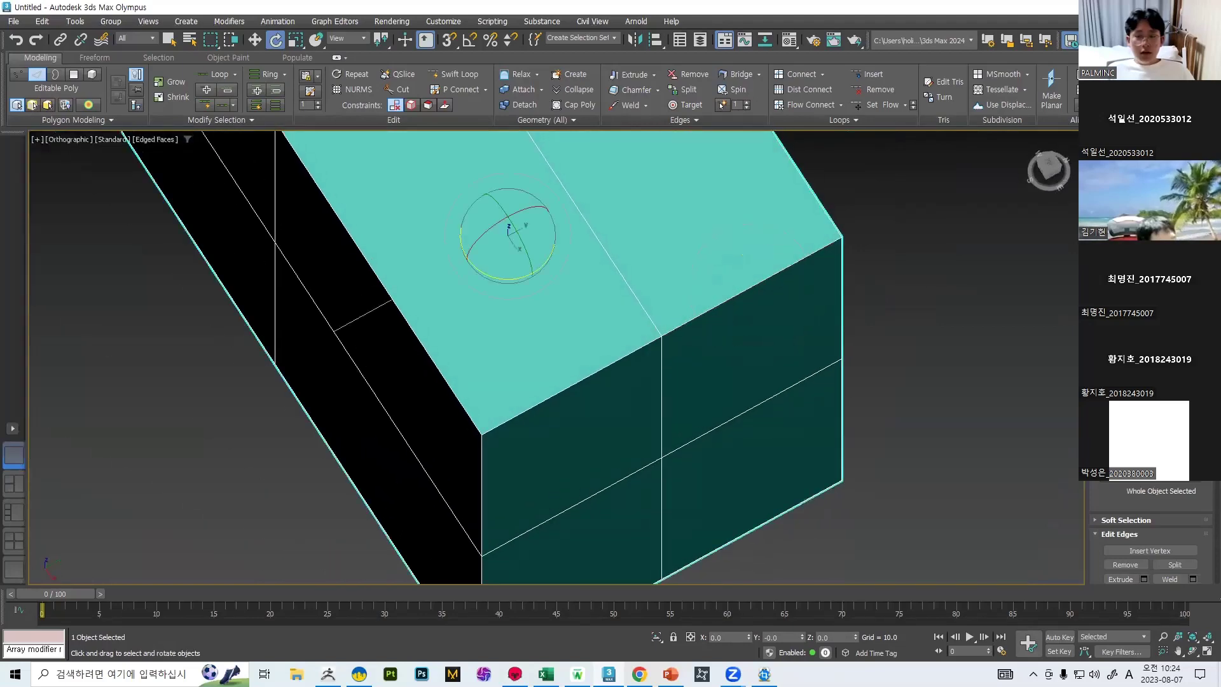
key(2)
key(r)
alt+middle_drag(750, 305, 626, 356)
drag(526, 375, 570, 439)
key(ctrl+z)
scroll(560, 331, up, 5)
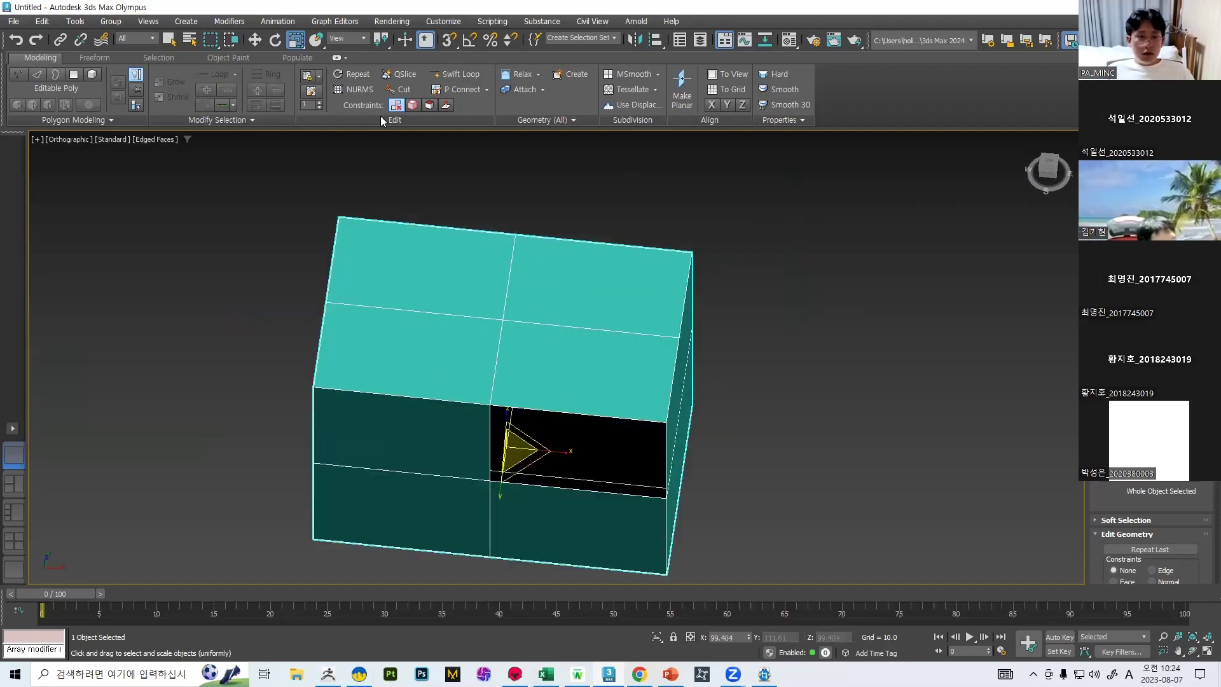
Switch the whole box repeatedly between the Move, Rotate and Scale tools, ending with Scale.
click(254, 39)
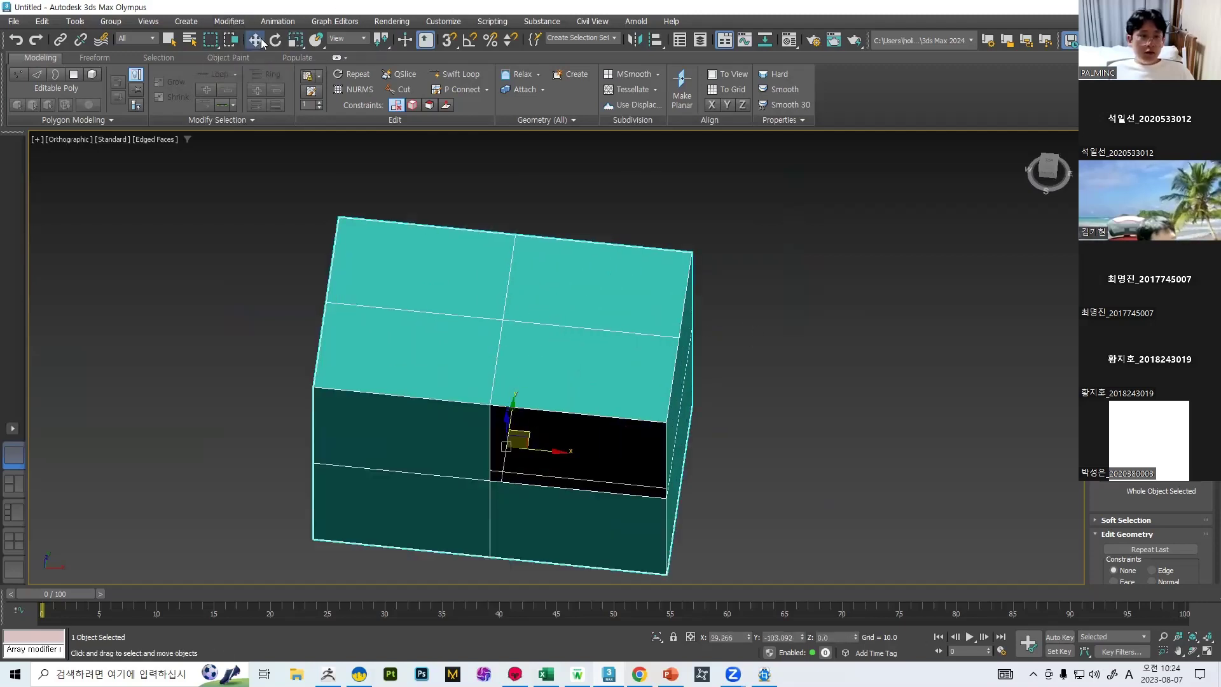
click(275, 39)
click(295, 40)
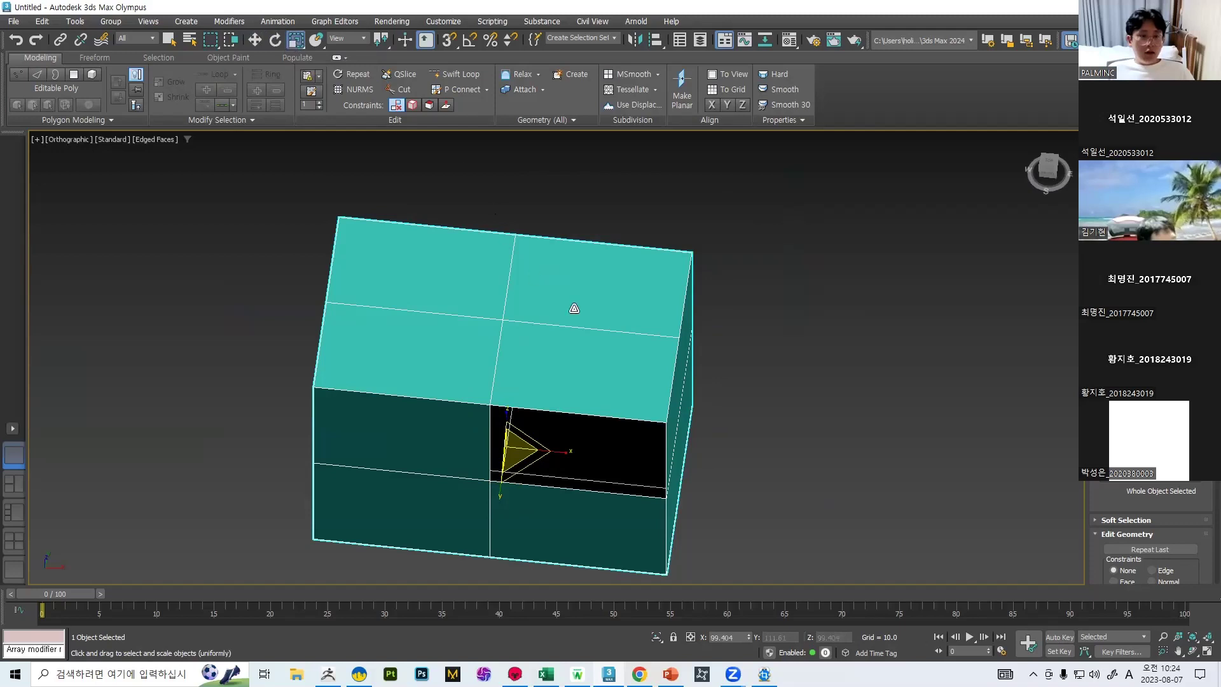
middle_drag(563, 262, 609, 207)
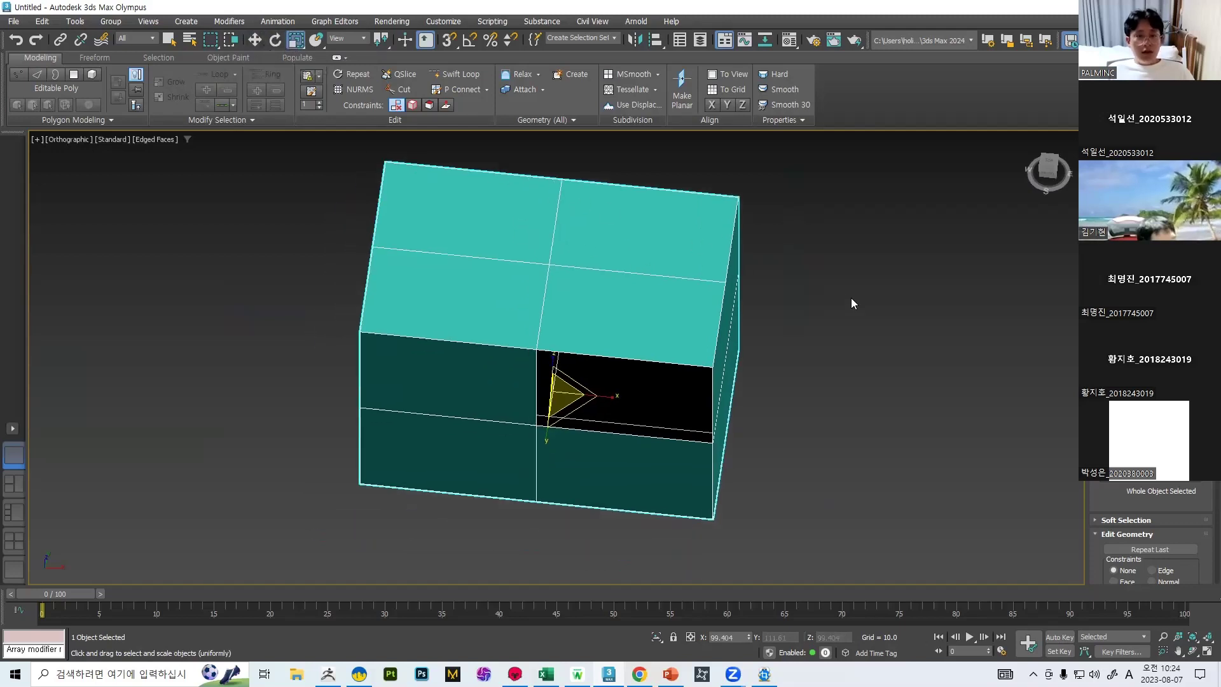
middle_drag(849, 304, 839, 314)
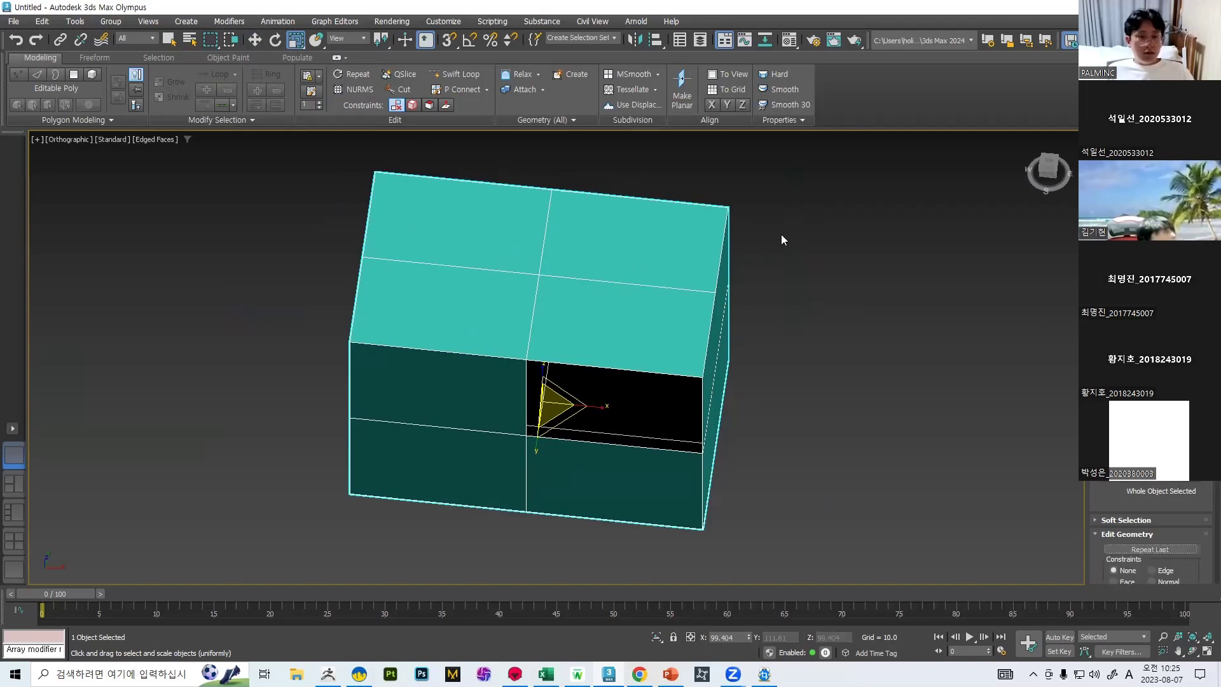
key(w)
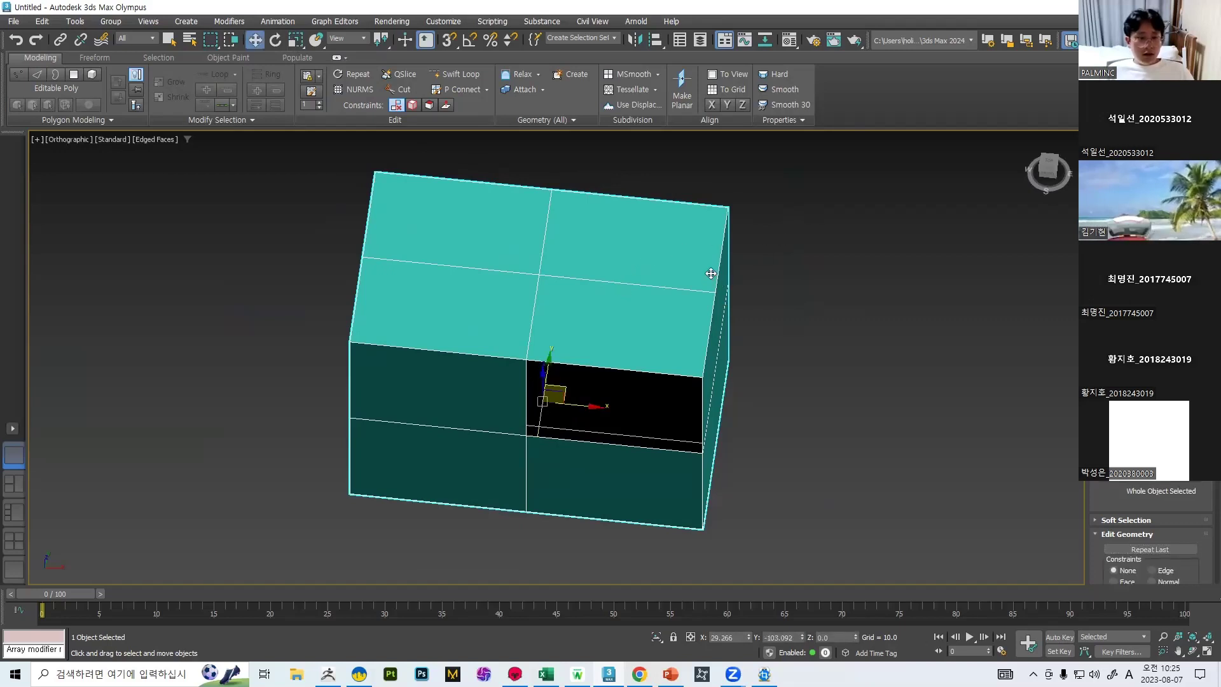
key(e)
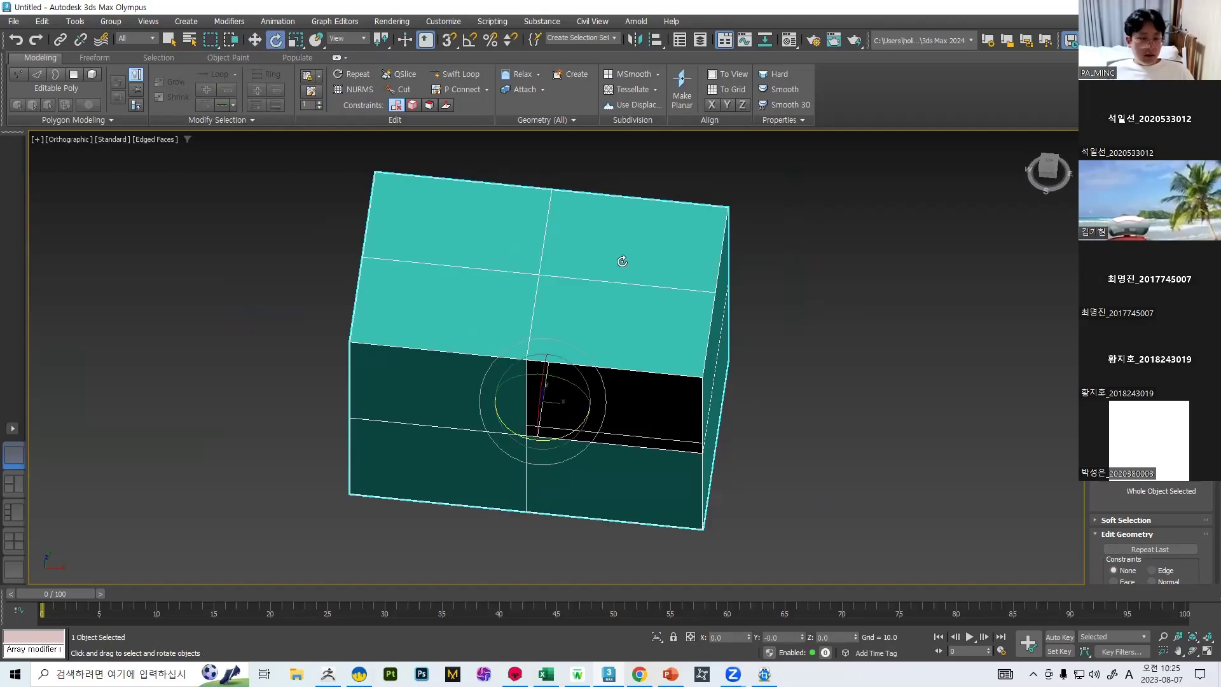
key(r)
key(e)
key(r)
key(w)
key(e)
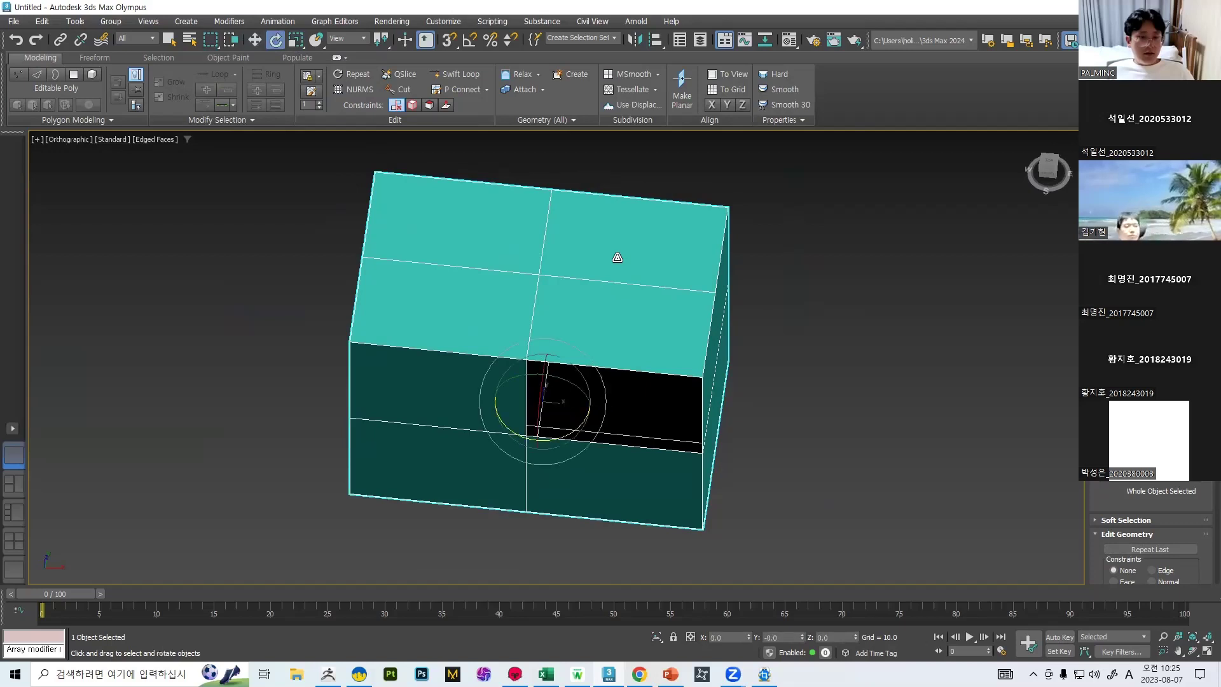
key(r)
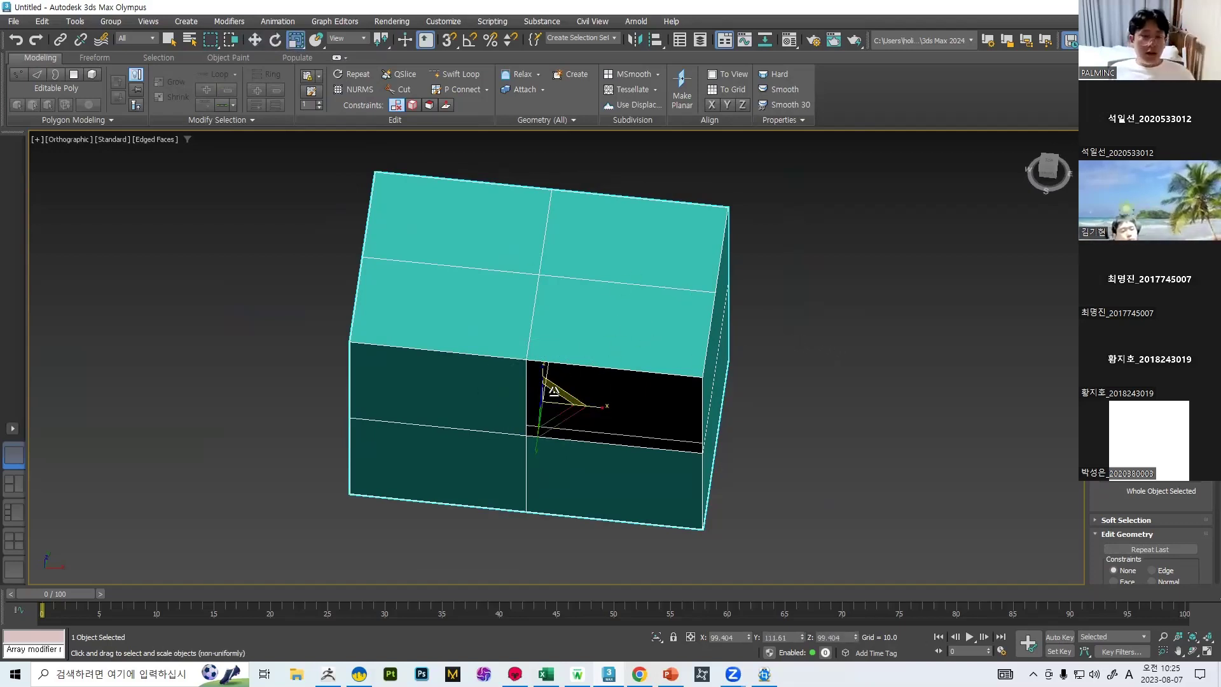
Select the end vertex of the top center edge at Vertex level, clear the selection, and return to object level.
alt+middle_drag(689, 346, 809, 354)
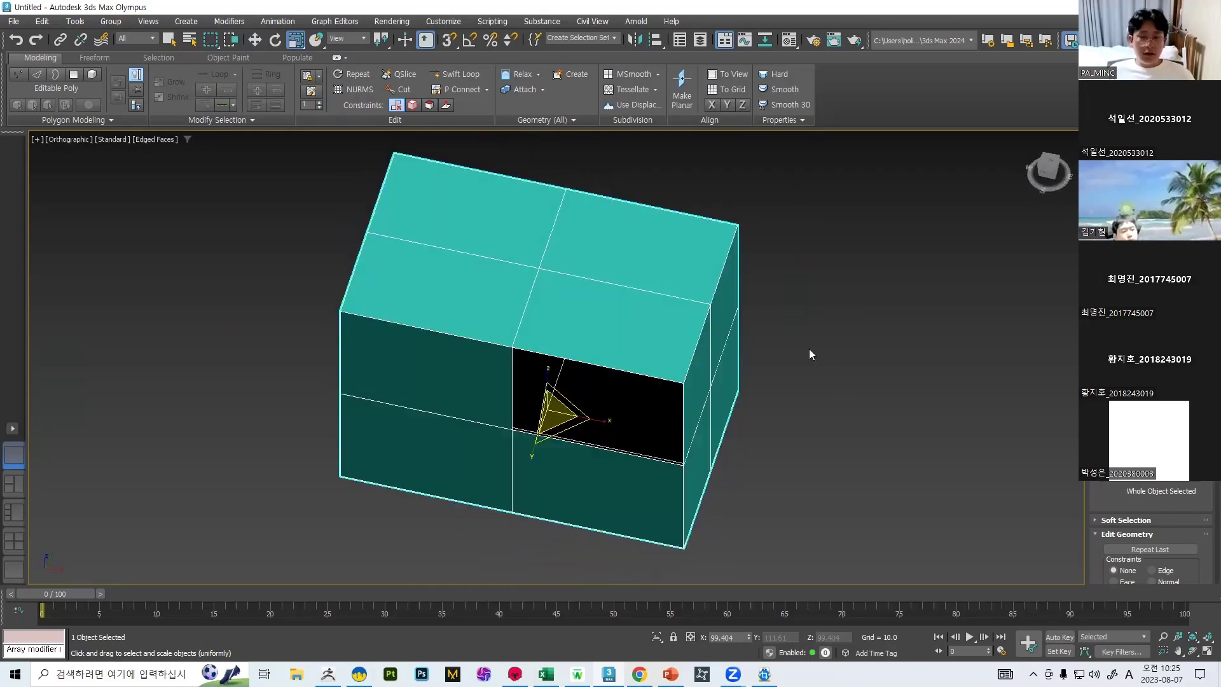
key(1)
click(840, 292)
click(712, 291)
scroll(728, 293, up, 3)
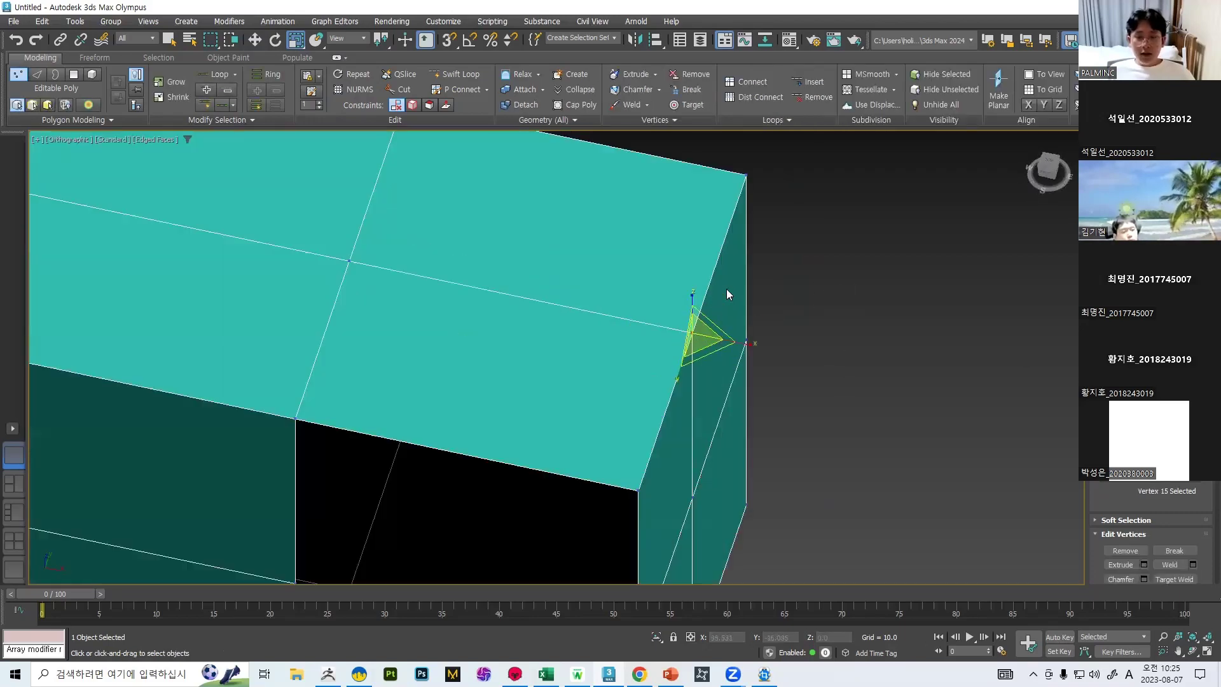
click(918, 368)
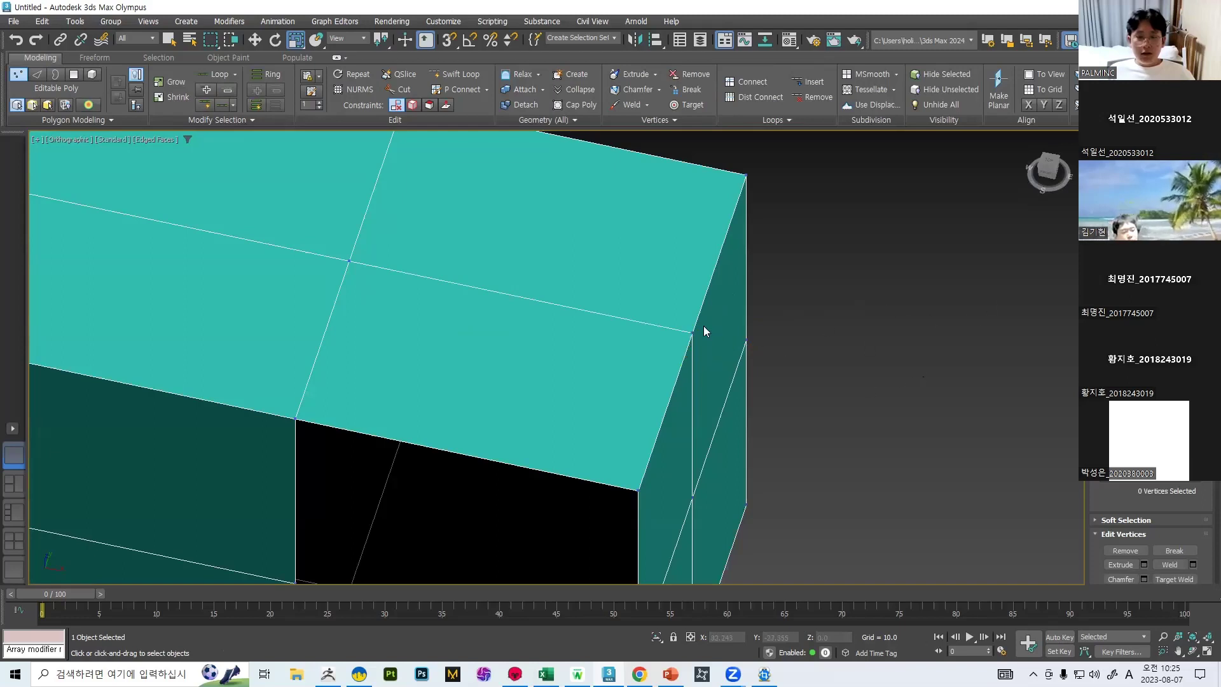
key(1)
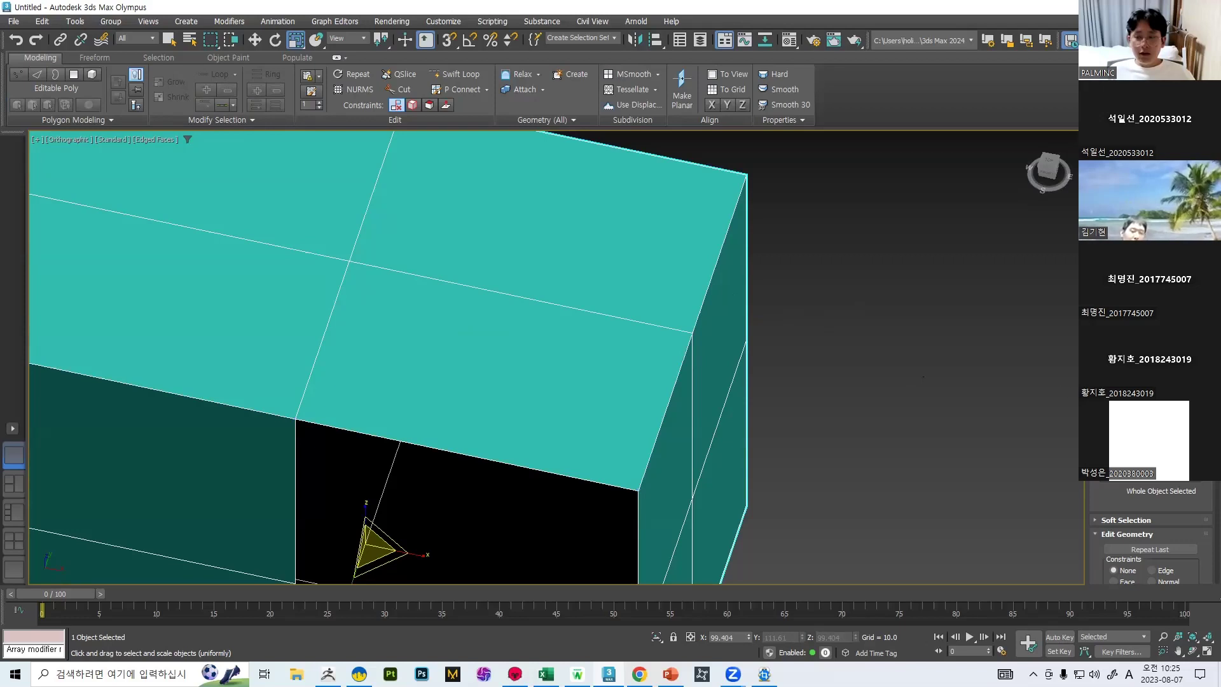
Select the end vertex of the top center edge at Vertex level, try moving it along X, and undo the move.
scroll(487, 384, down, 5)
key(w)
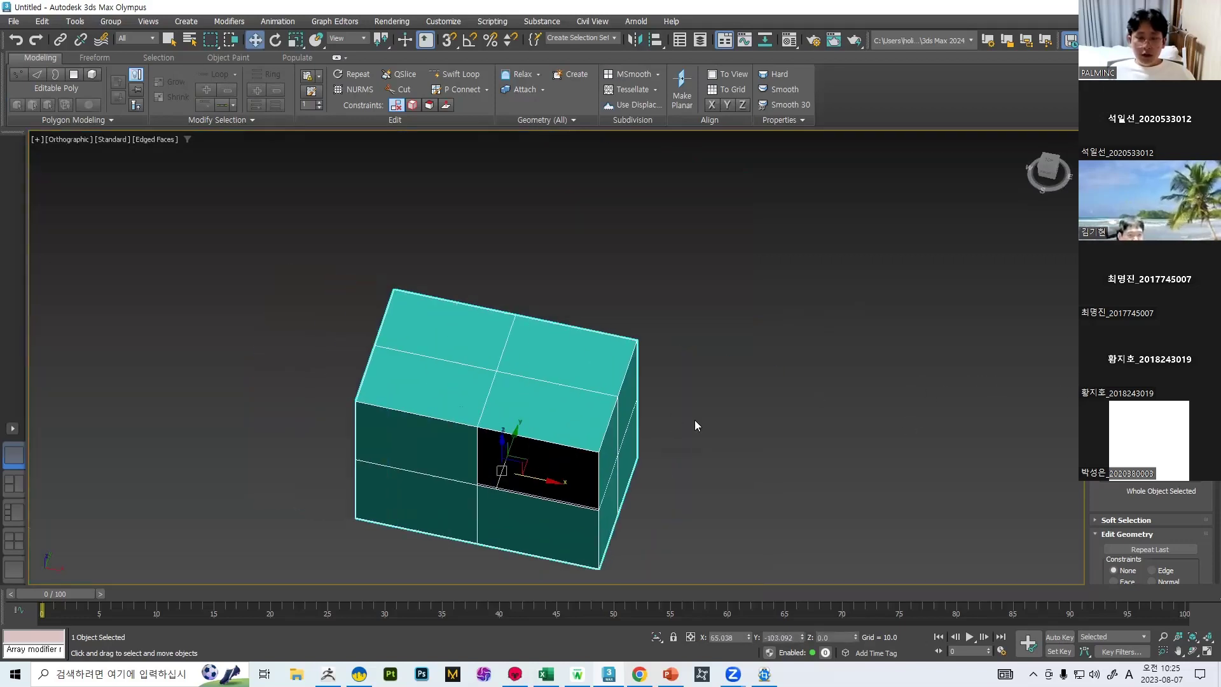
scroll(674, 425, up, 2)
key(1)
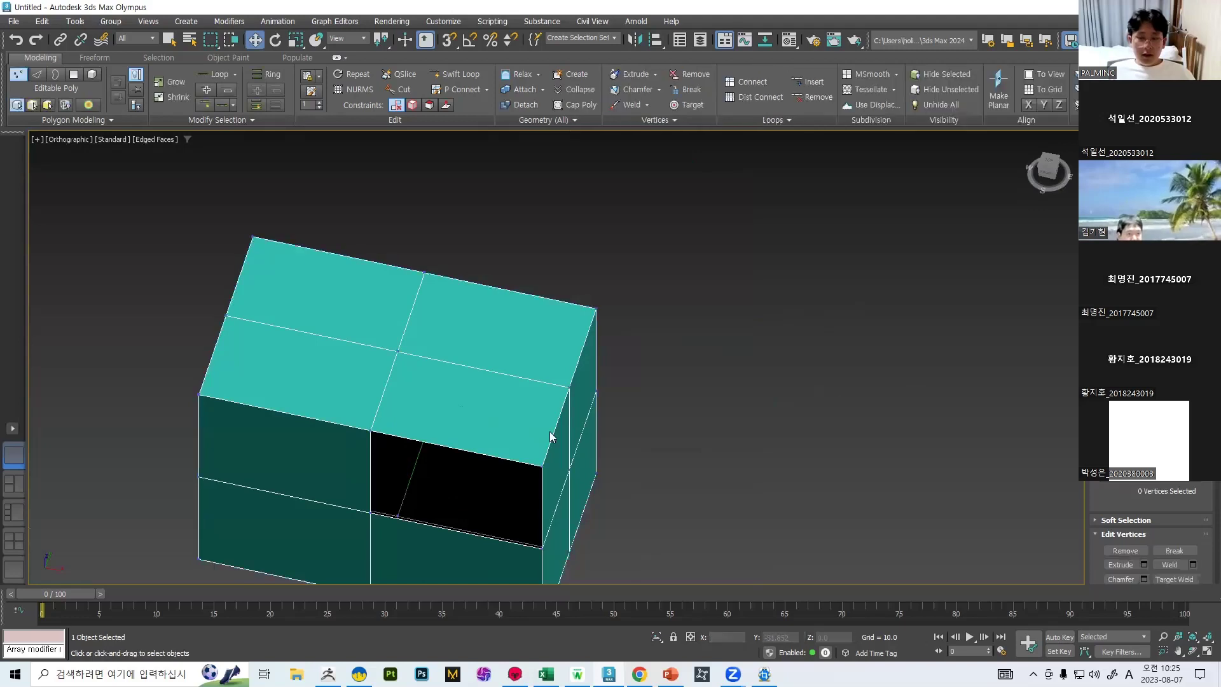
middle_drag(465, 464, 627, 317)
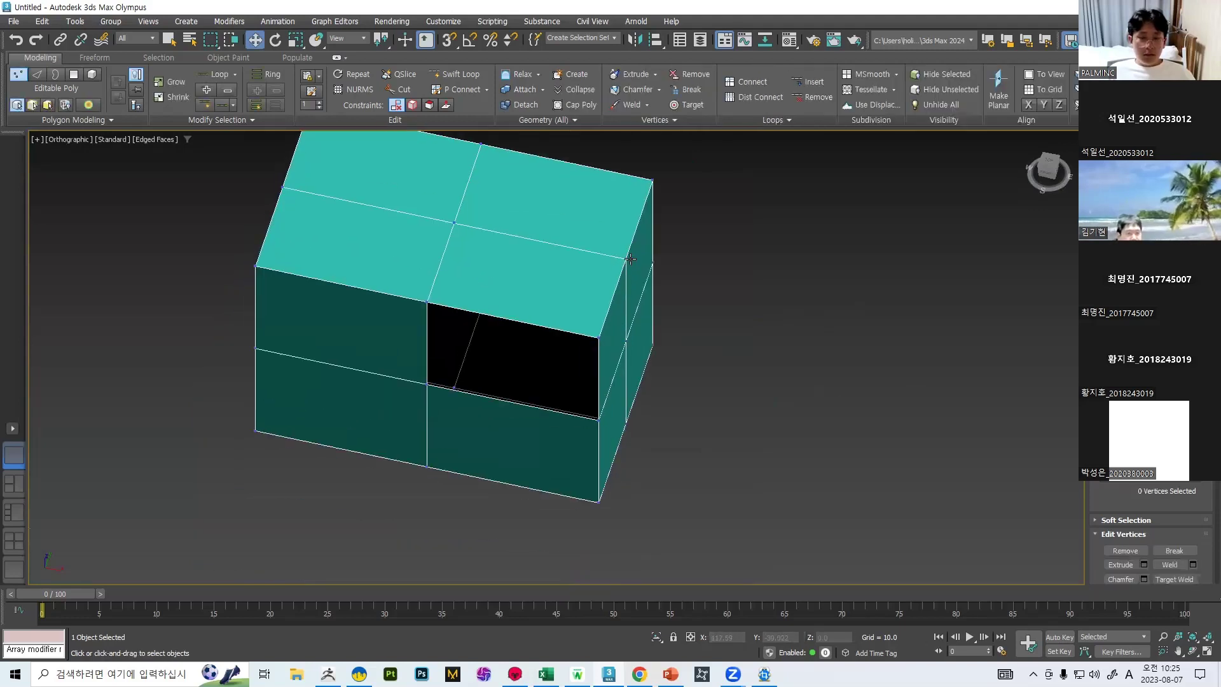
middle_drag(626, 257, 620, 301)
click(629, 298)
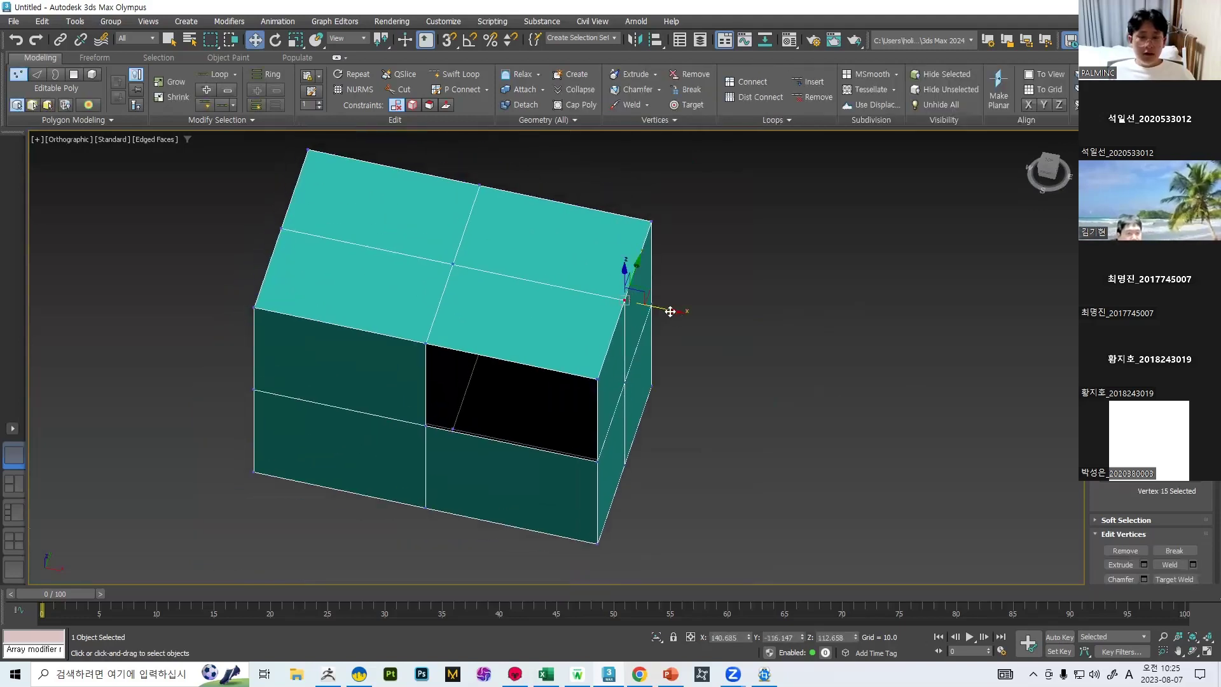
mouse_move(670, 310)
mouse_down()
mouse_move(833, 327)
mouse_move(765, 311)
mouse_move(653, 313)
mouse_up()
key(ctrl+z)
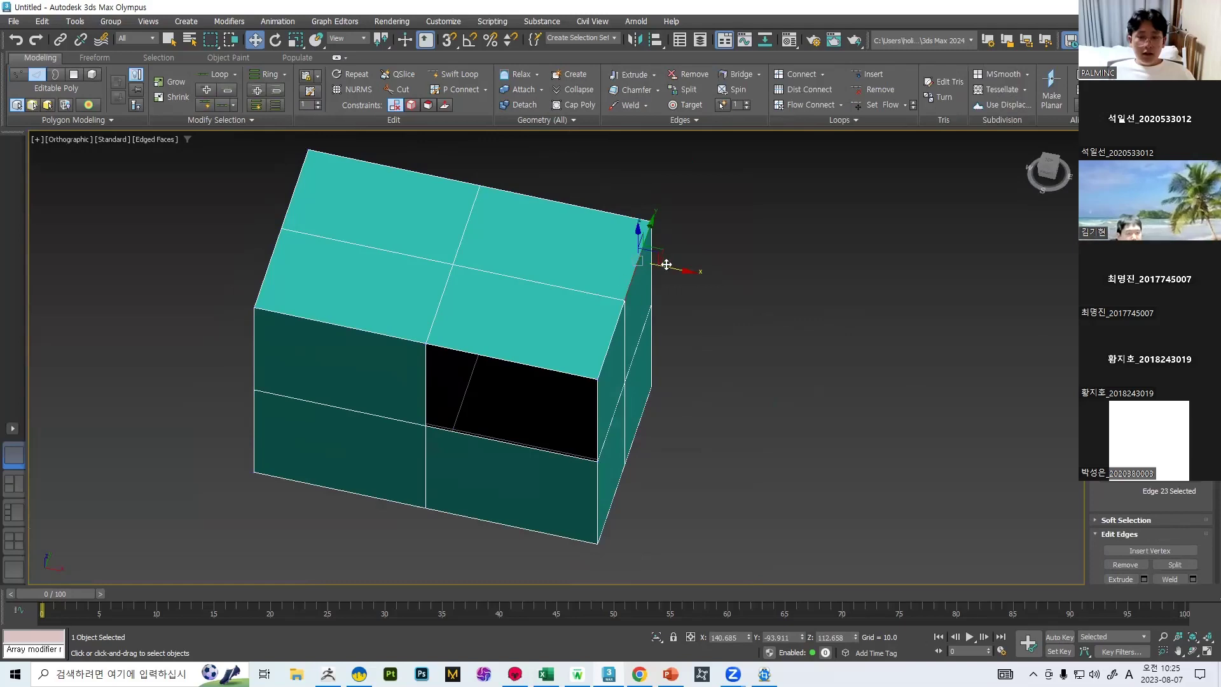
Switch the box repeatedly among the Vertex, Edge, Border, Polygon and Element levels, ending at Polygon level.
middle_drag(820, 309, 935, 345)
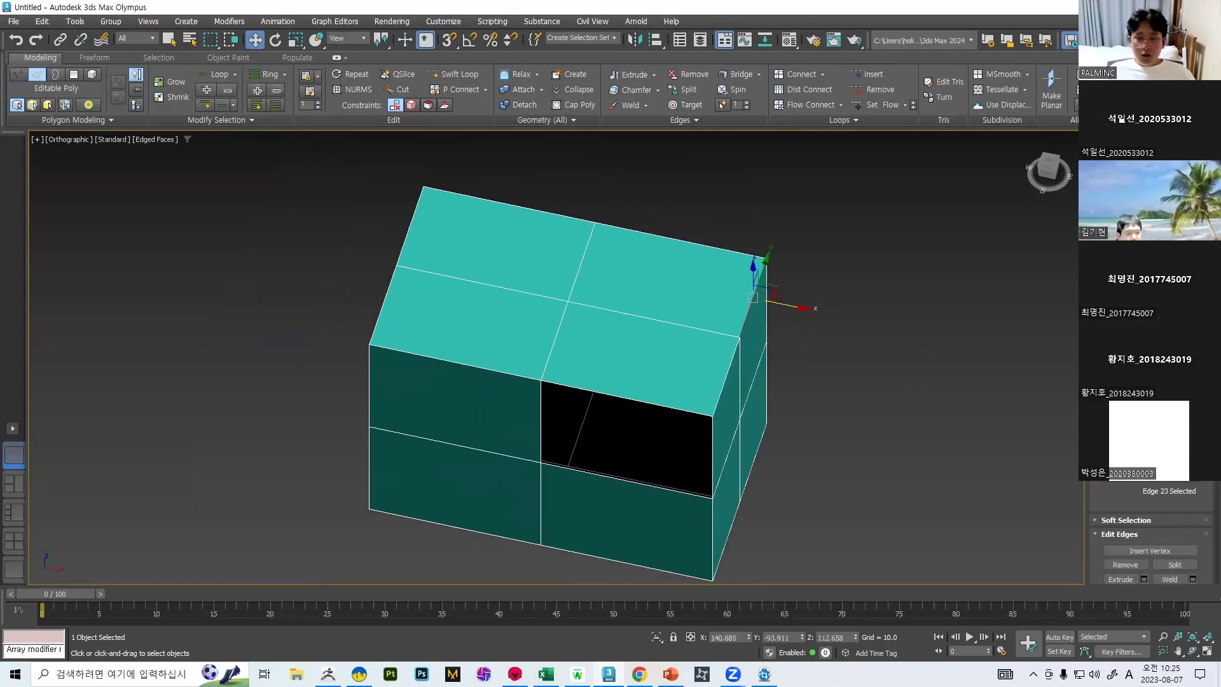
middle_drag(760, 240, 665, 244)
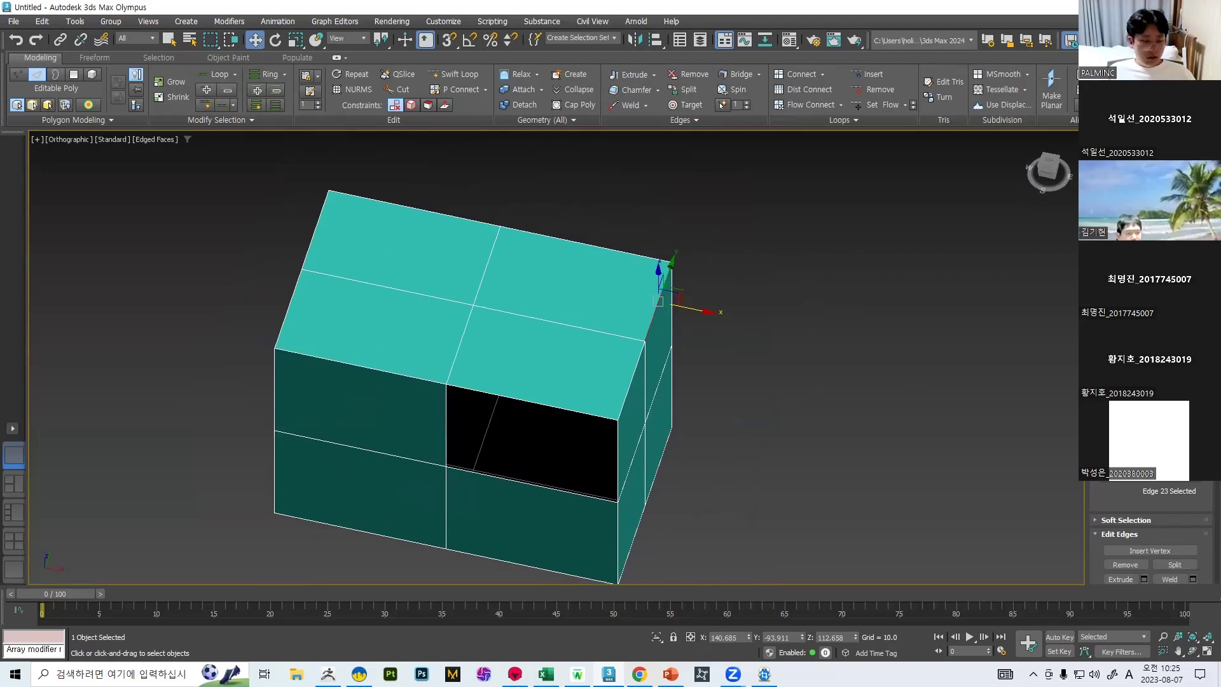
key(1)
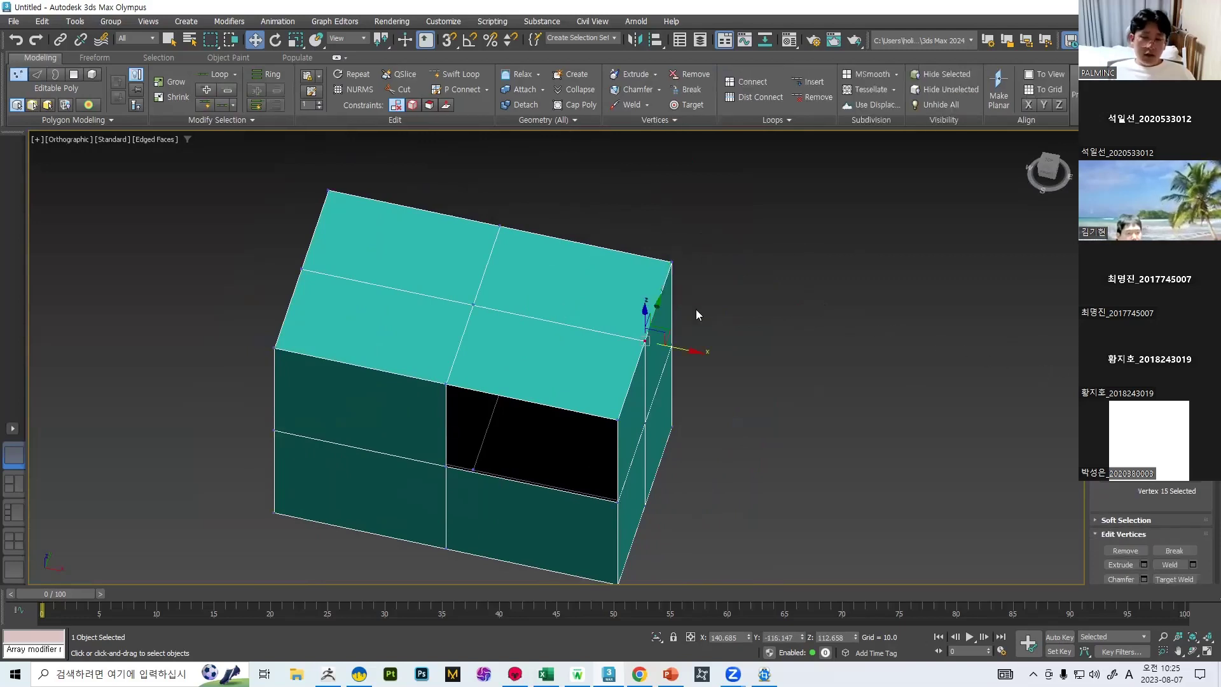
key(2)
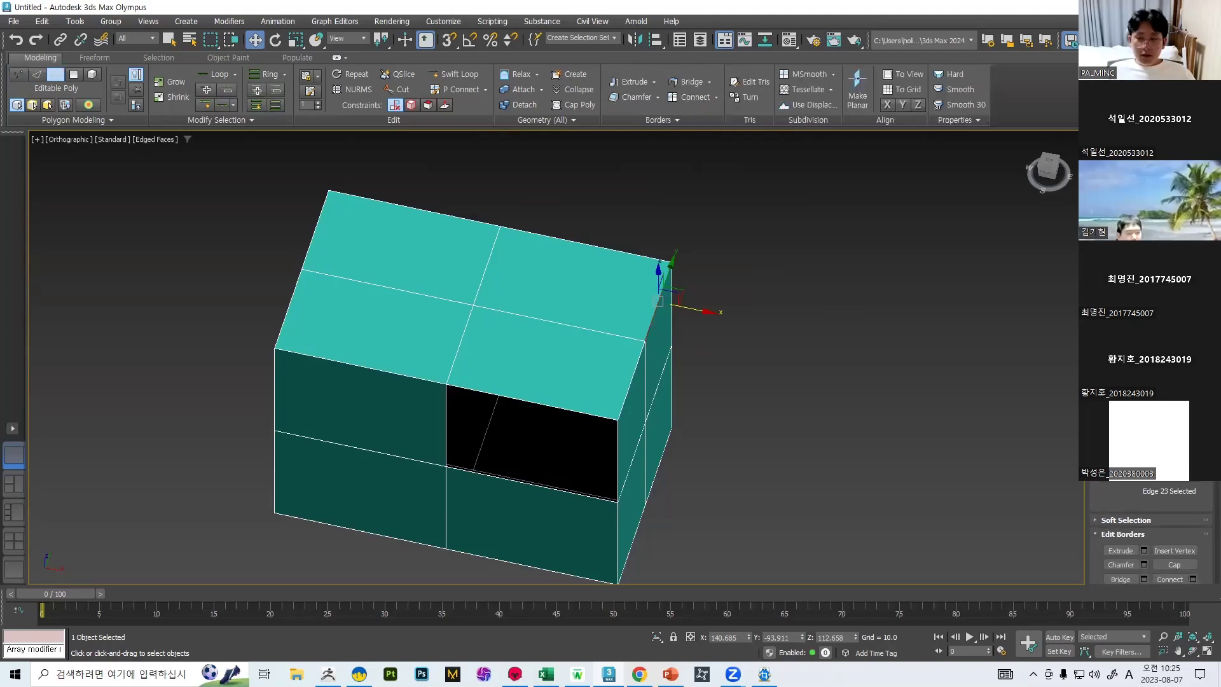
key(5)
key(1)
key(2)
key(4)
key(2)
key(1)
key(2)
key(4)
key(1)
key(2)
key(3)
key(4)
key(5)
key(1)
key(2)
key(4)
key(1)
alt+middle_drag(844, 311, 686, 312)
key(2)
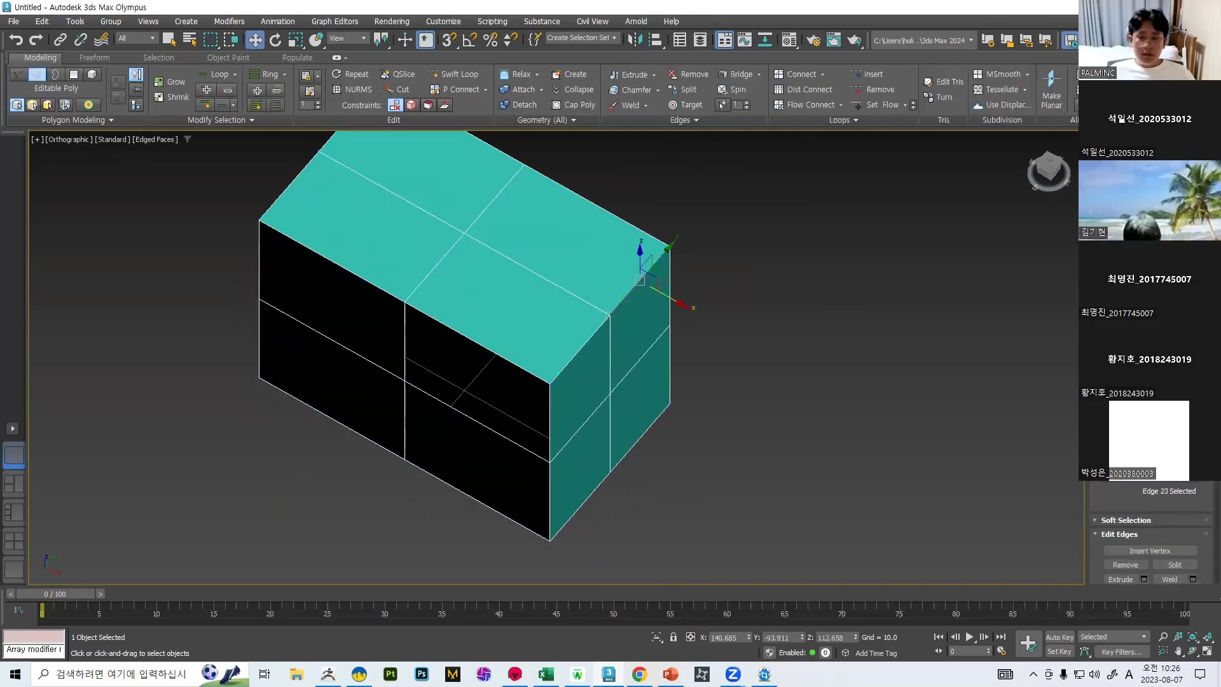
key(4)
At Border level, select the open border around the missing side face of the box.
alt+middle_drag(572, 327, 797, 223)
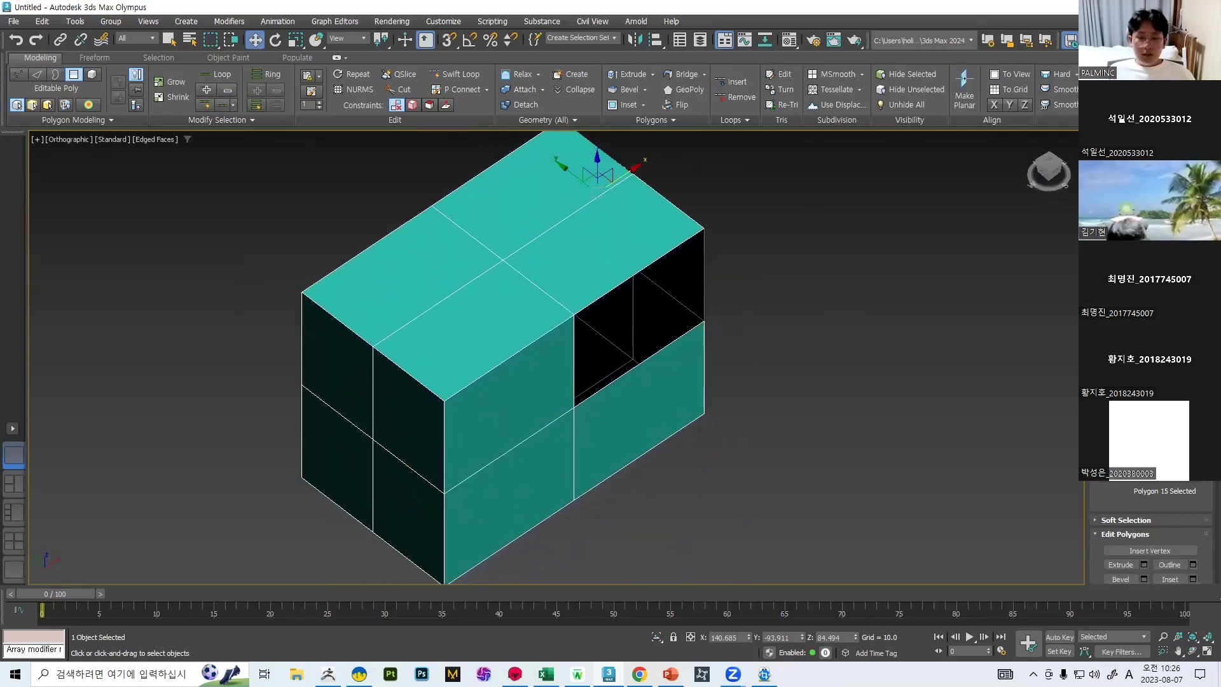
key(3)
click(678, 239)
alt+middle_drag(695, 240, 772, 284)
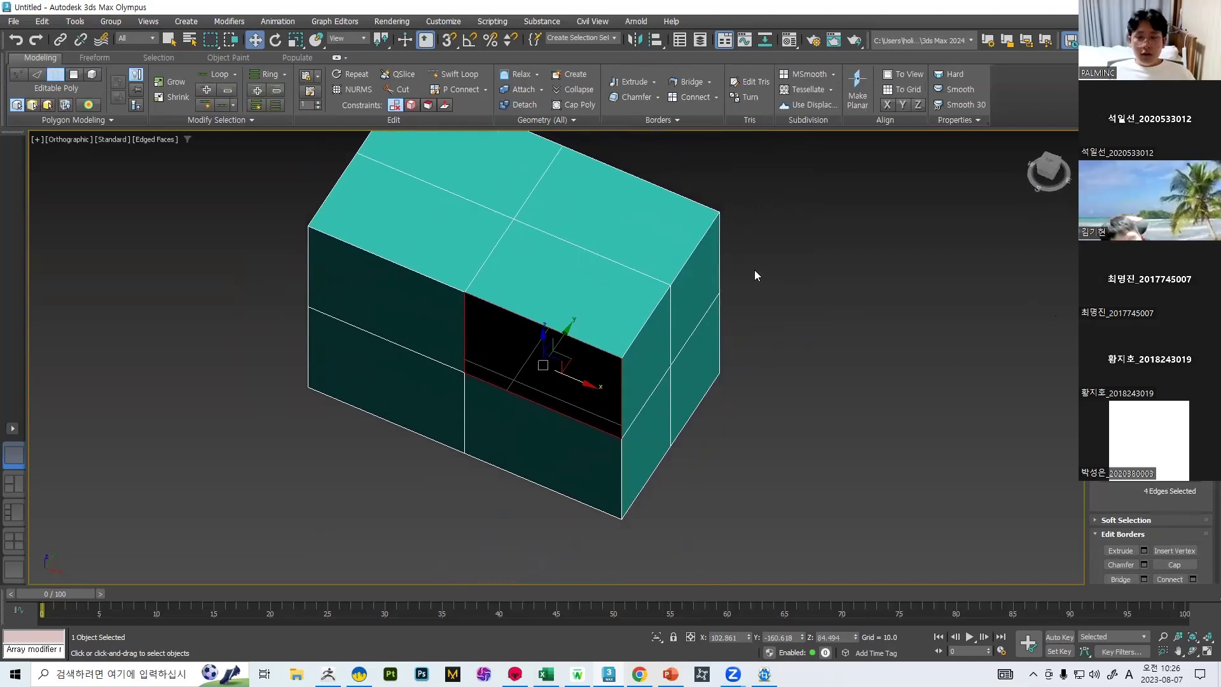
At Polygon level, try moving the selected upper end polygon outward along X and undo the move.
key(4)
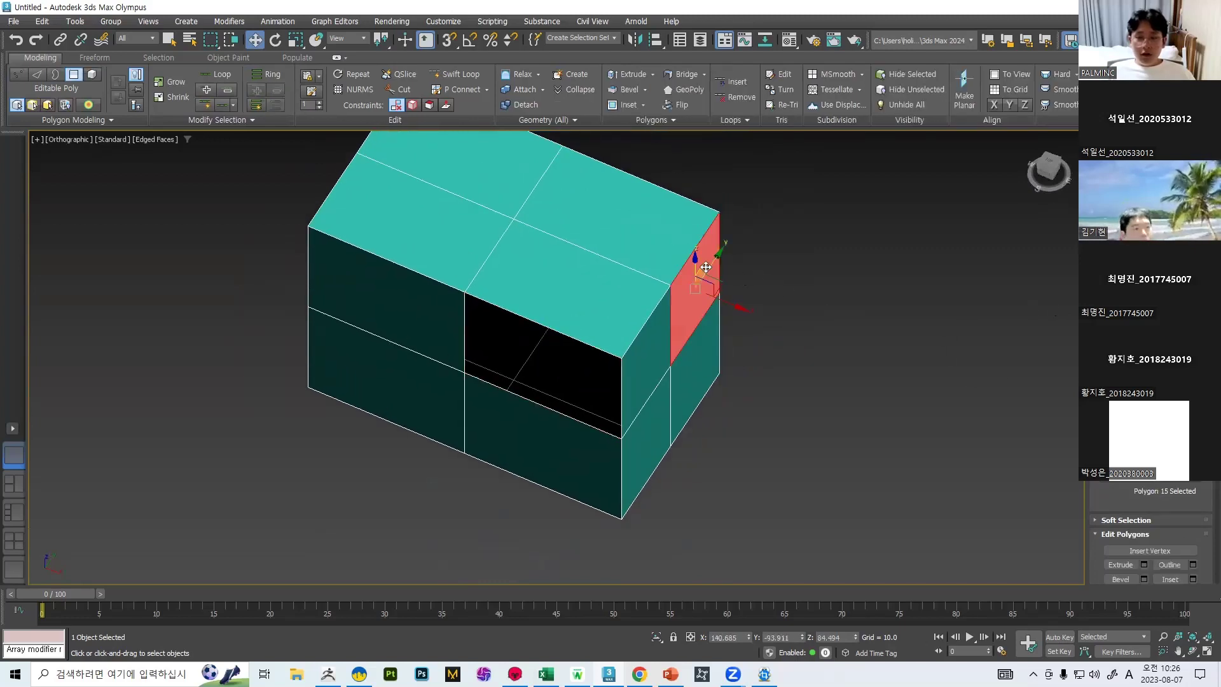
alt+middle_drag(776, 318, 721, 311)
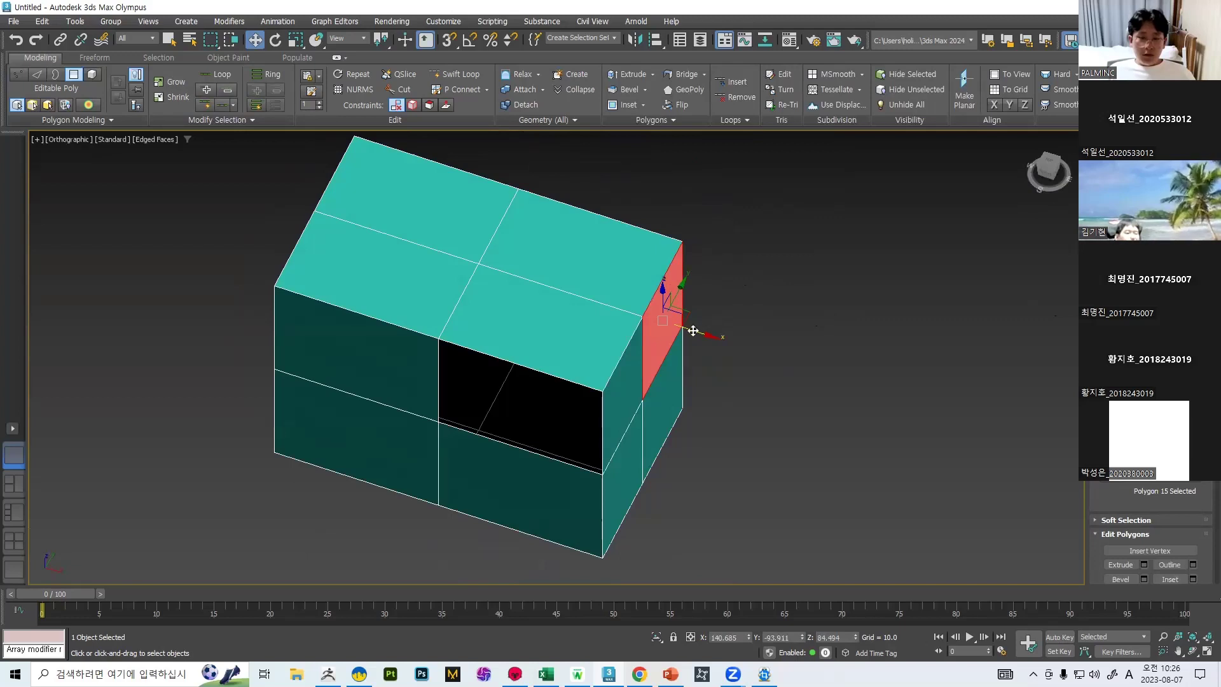
drag(693, 330, 899, 369)
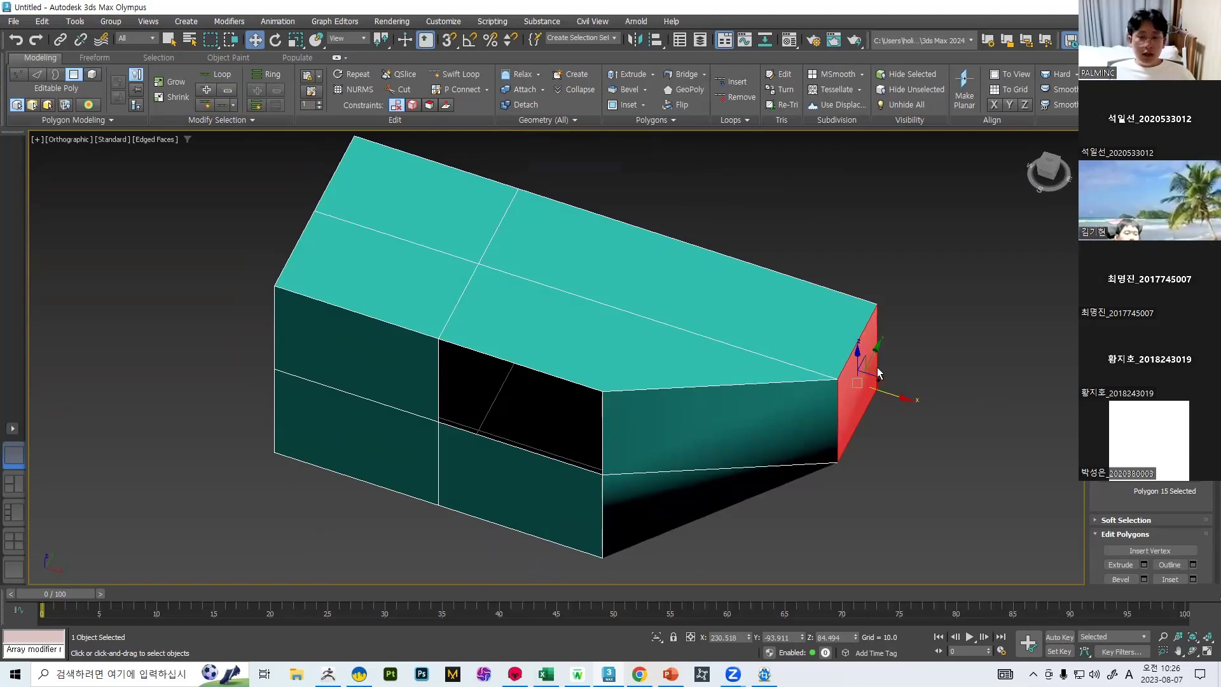
key(ctrl+z)
Try extruding the upper end polygon once along X with the Move tool and undo the extrusion.
shift+drag(684, 329, 921, 373)
scroll(686, 273, down, 3)
alt+middle_drag(687, 273, 655, 306)
scroll(663, 389, down, 5)
key(ctrl+z)
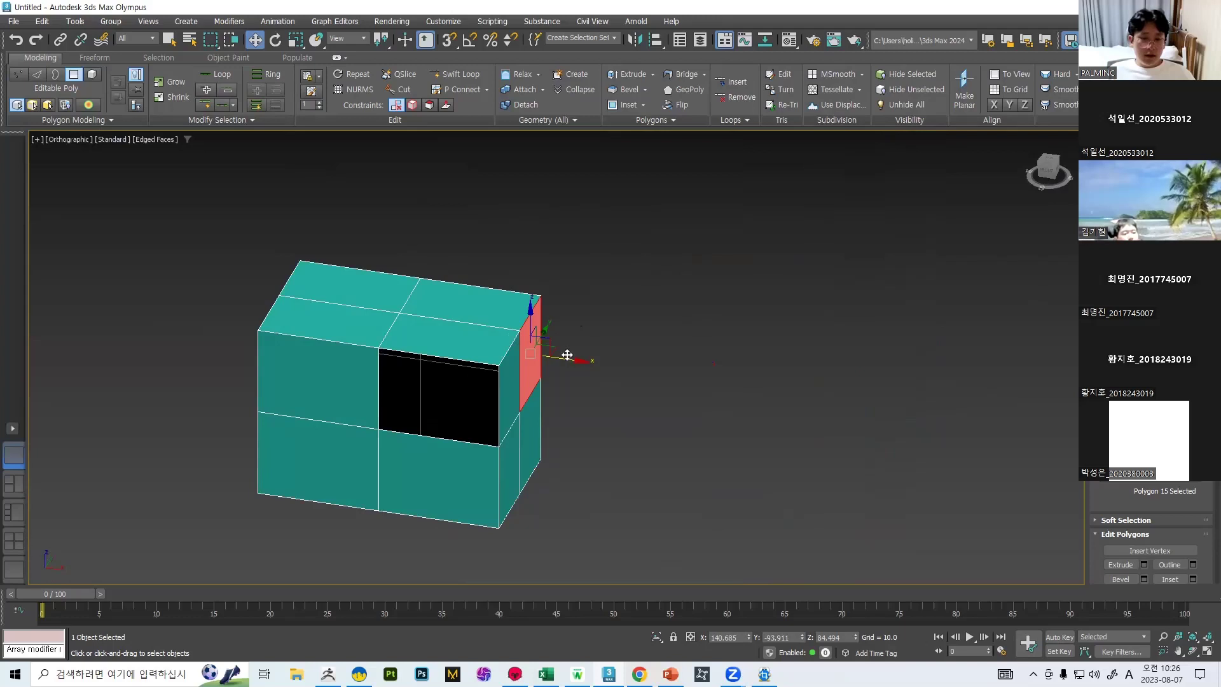
Try extruding the upper end polygon along X in several consecutive segments with the Move tool, and undo all of them.
shift+drag(561, 357, 1050, 389)
middle_drag(867, 334, 761, 306)
shift+drag(938, 399, 1015, 408)
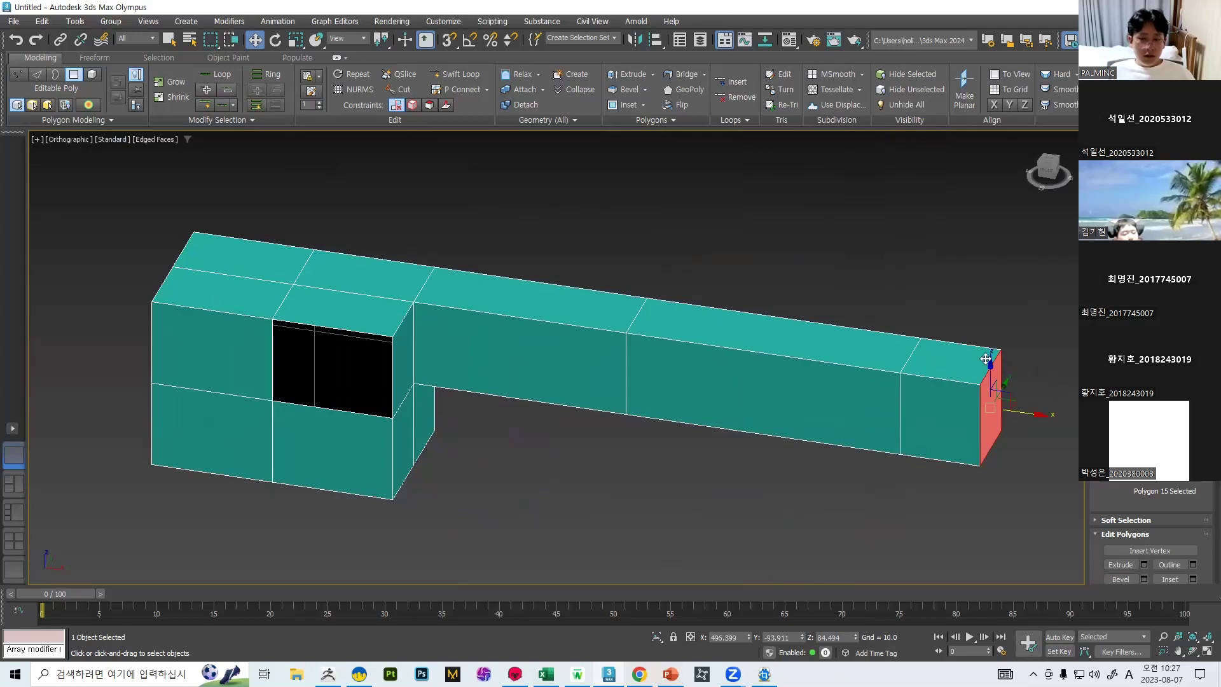
key(ctrl+z)
key(ctrl+z)
key(ctrl+z)
key(ctrl+z)
Extrude the selected upper end polygon with the Extrude settings, using the Group type and a height of about 70.466.
scroll(508, 320, up, 5)
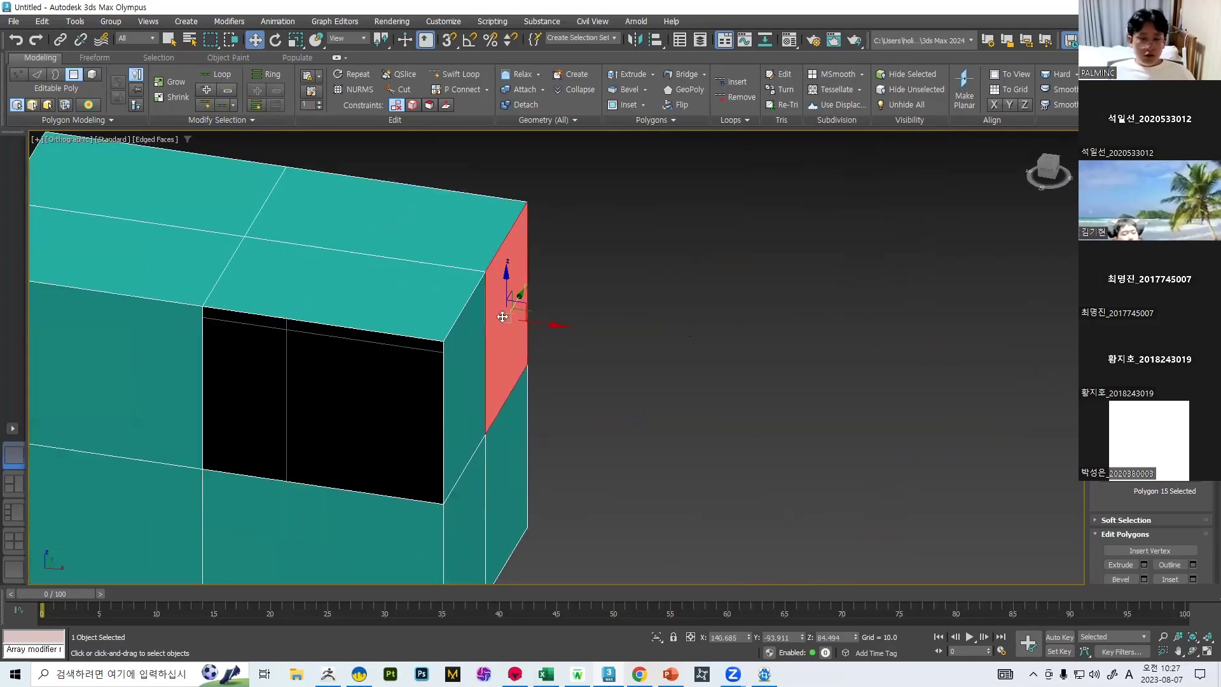
scroll(1149, 534, down, 3)
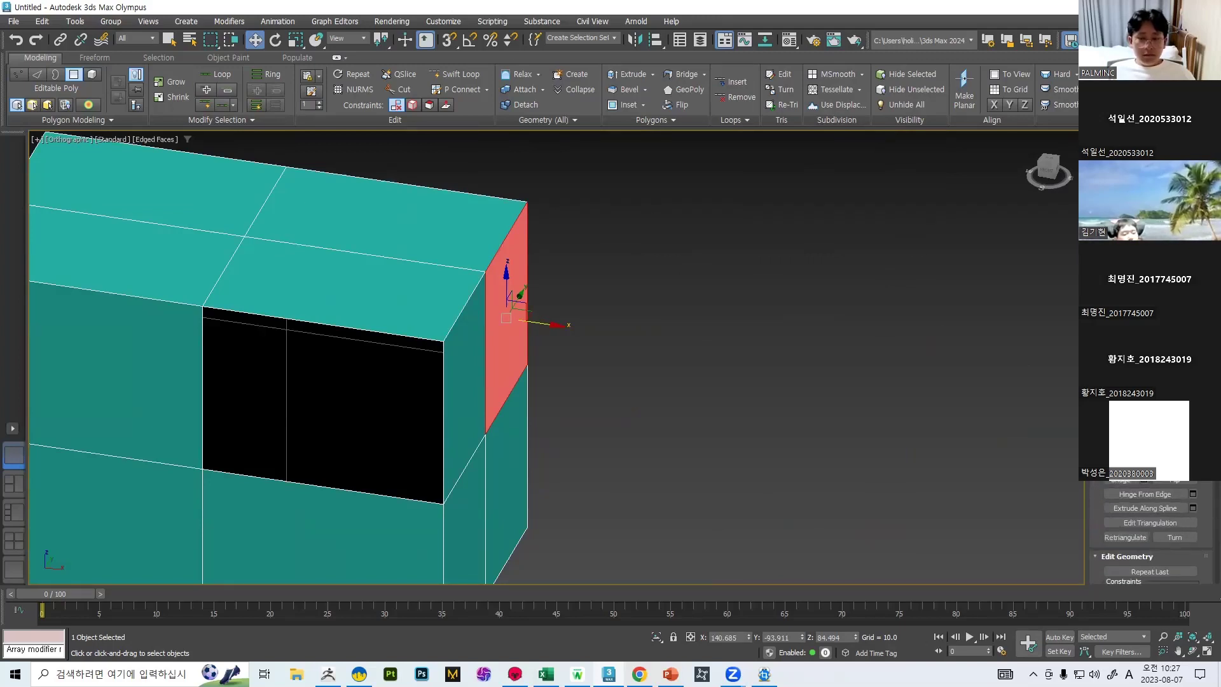
key(shift+e)
drag(523, 280, 1078, 420)
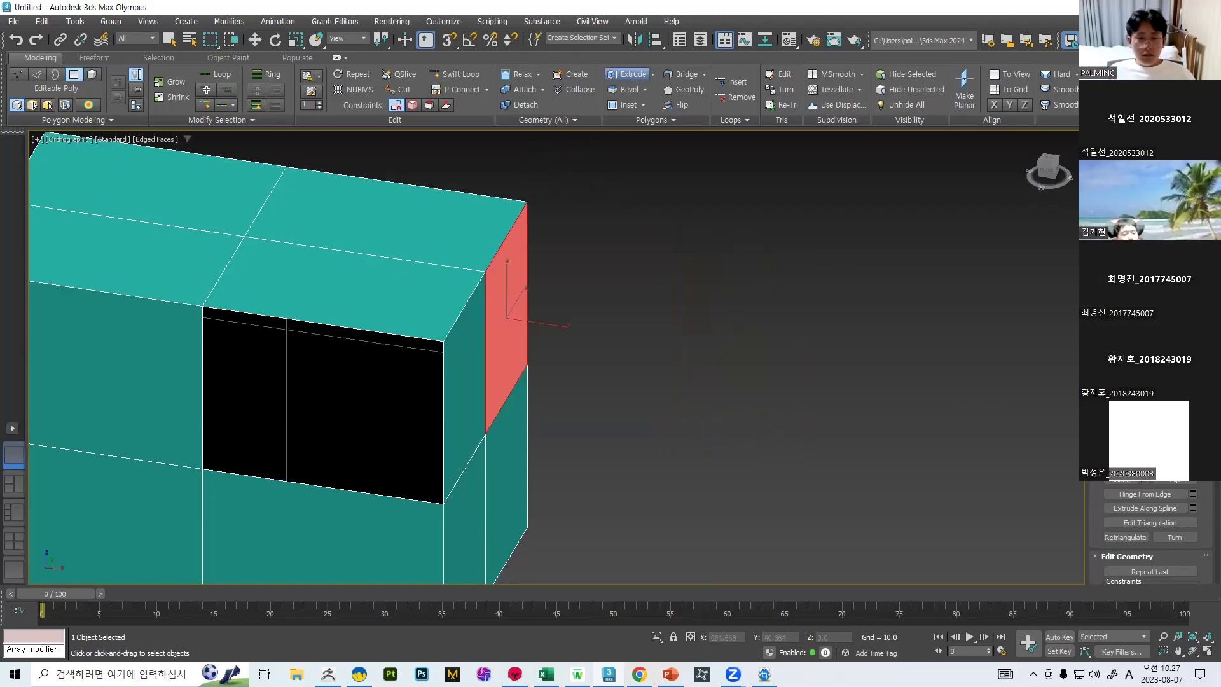
click(1143, 451)
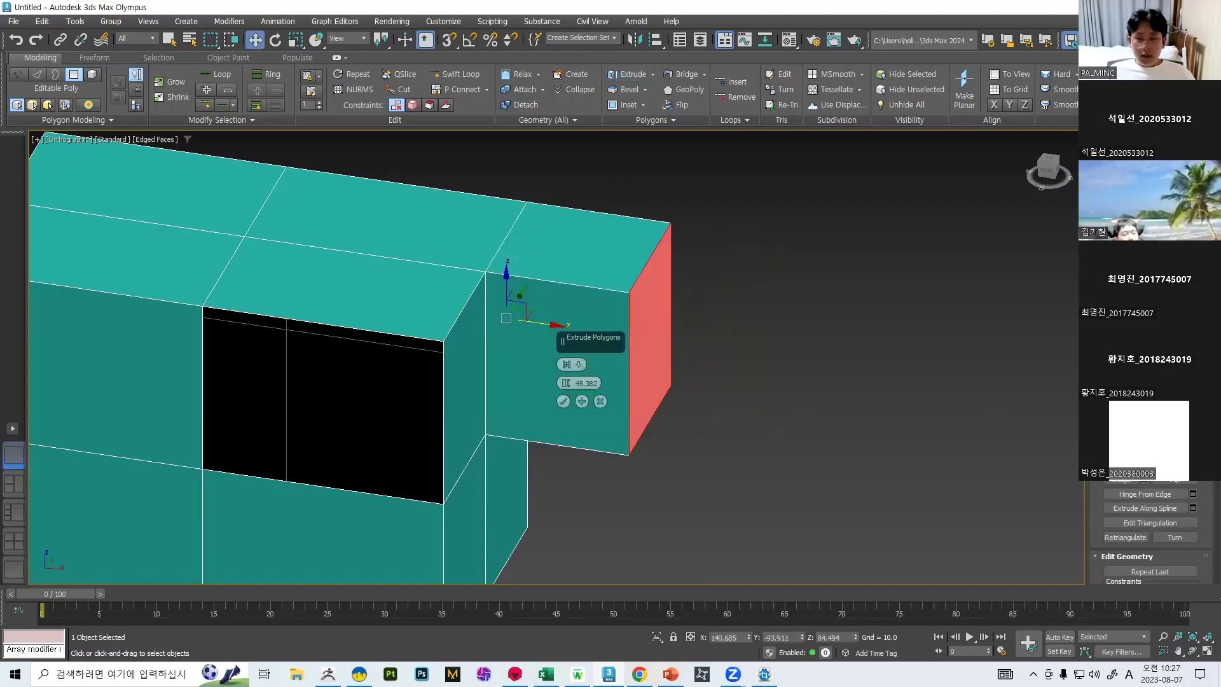
drag(562, 383, 560, 318)
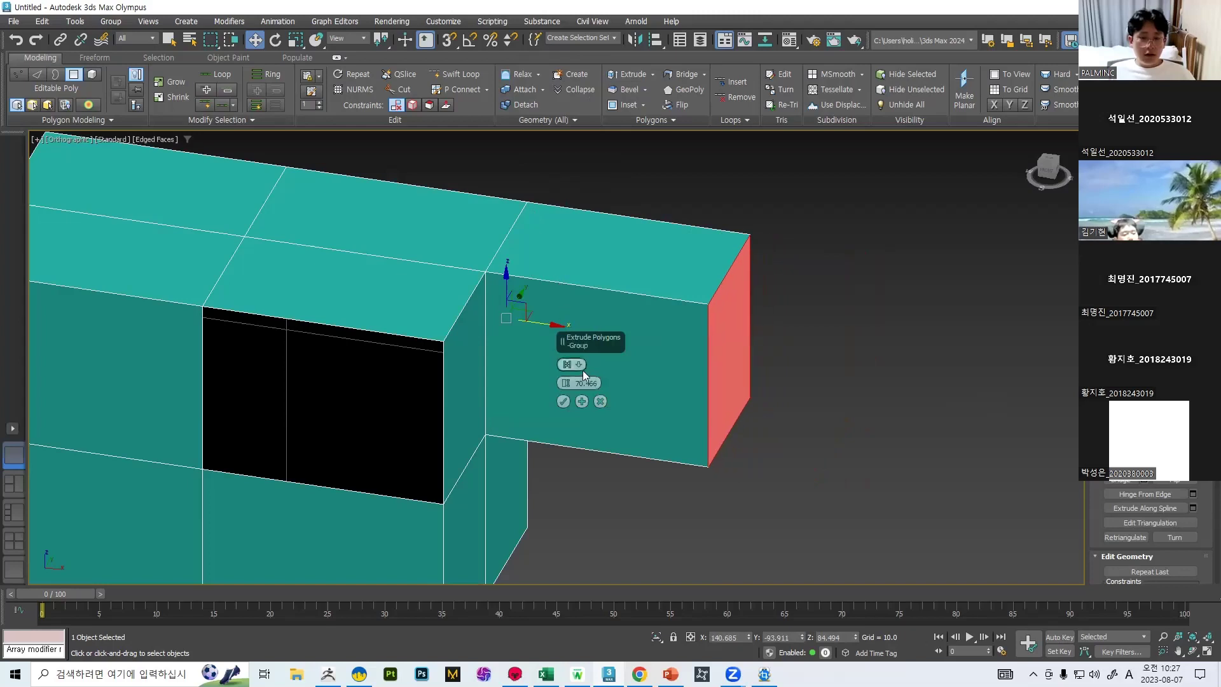
click(580, 364)
click(580, 365)
click(580, 365)
click(582, 365)
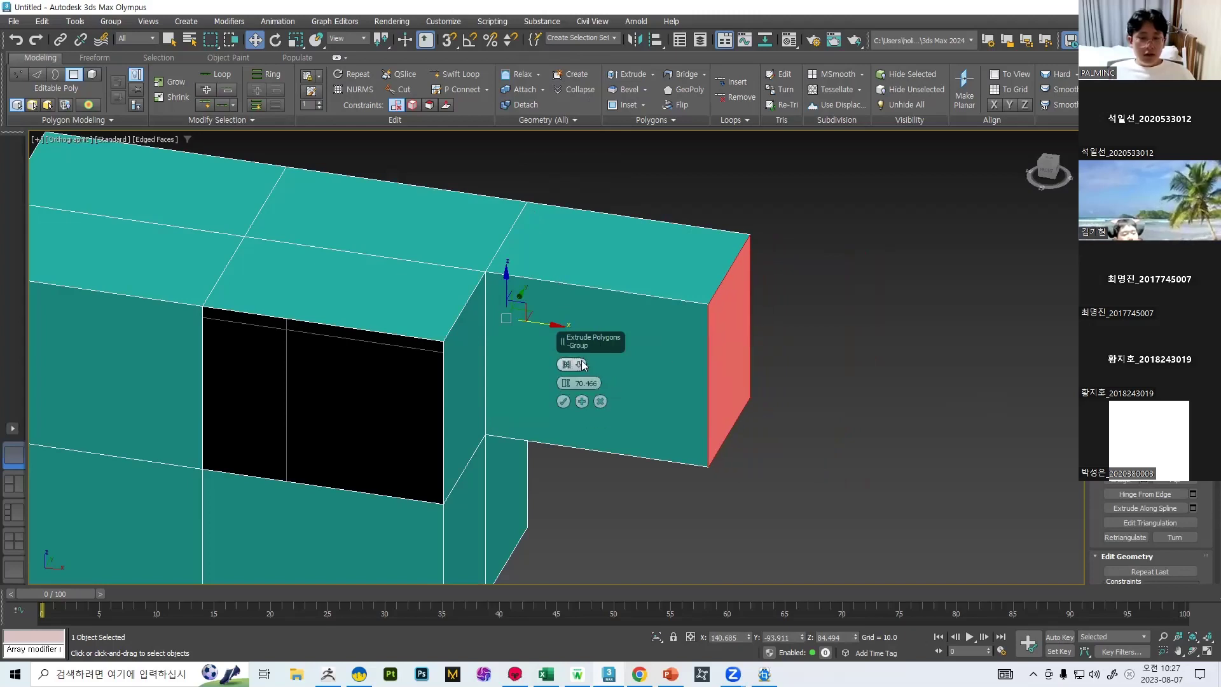
click(563, 402)
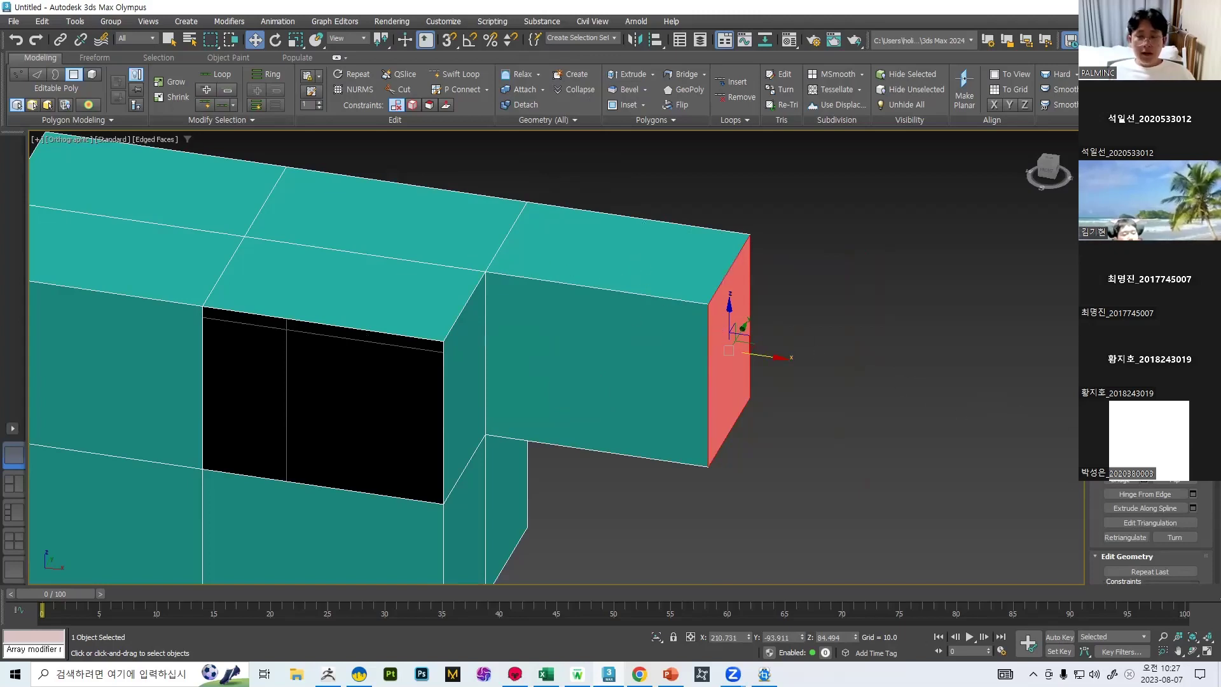
Bevel the extruded end polygon with a height of about 69.934 and an outline of about 22.553 so it flares outward.
click(1143, 467)
middle_drag(811, 260, 619, 272)
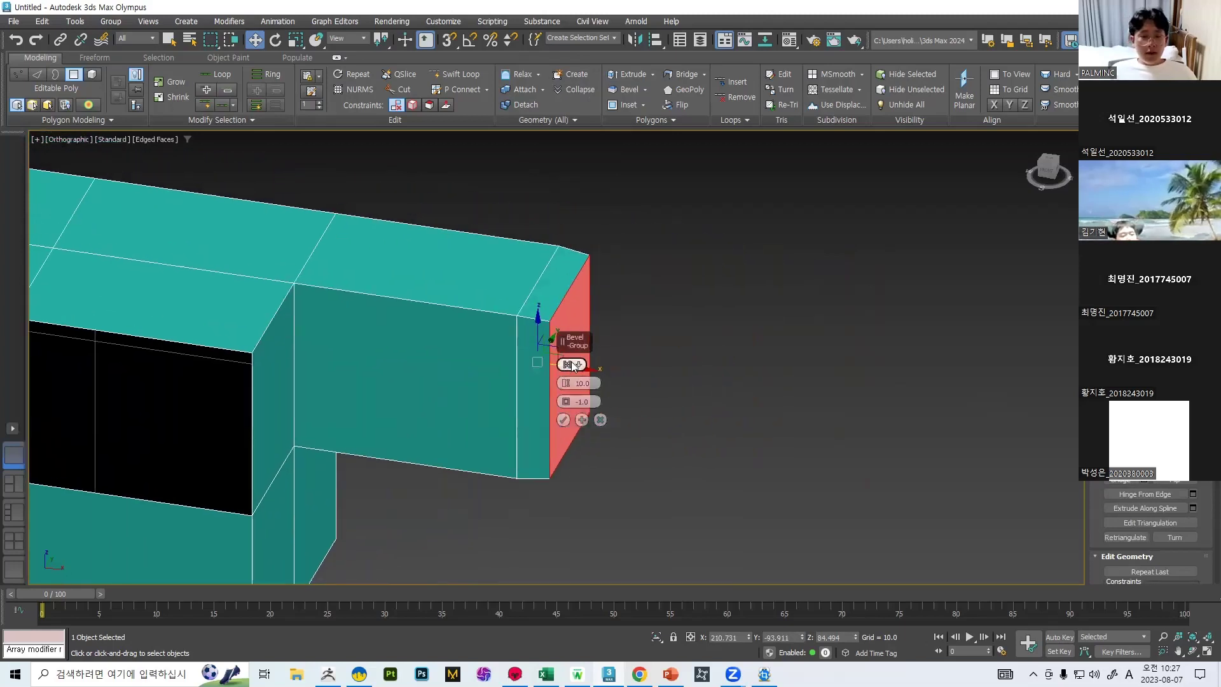
drag(571, 385, 554, 185)
alt+middle_drag(772, 342, 746, 381)
drag(571, 400, 575, 436)
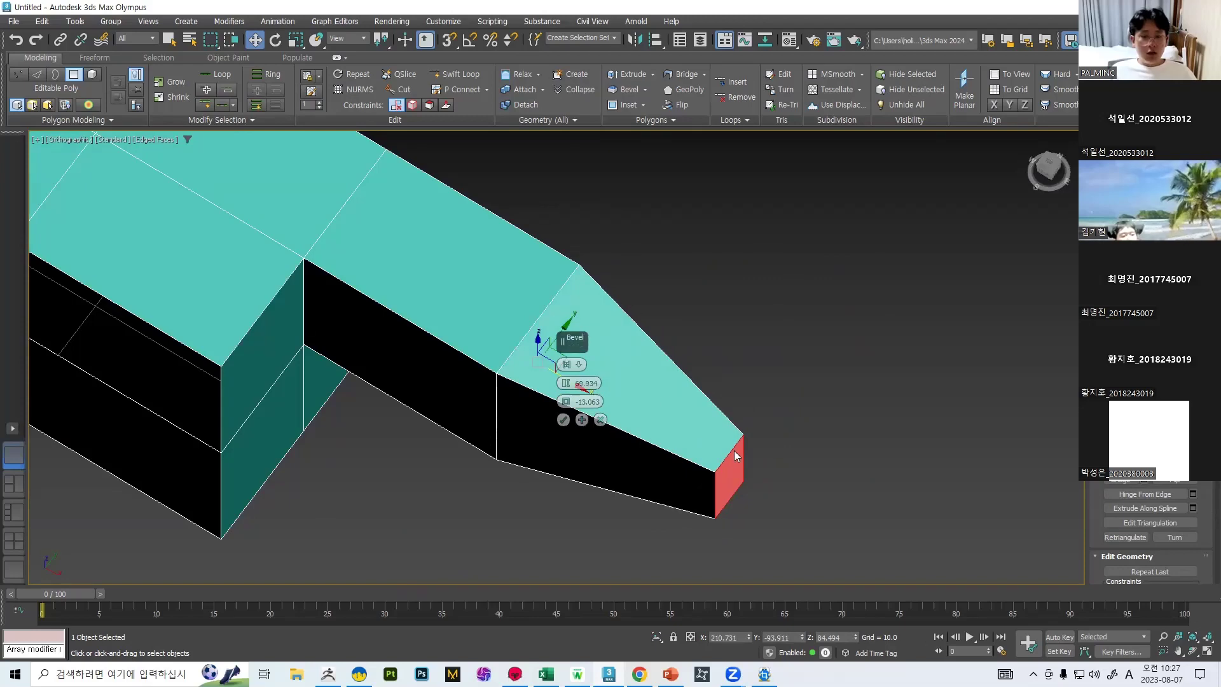
alt+middle_drag(766, 418, 716, 383)
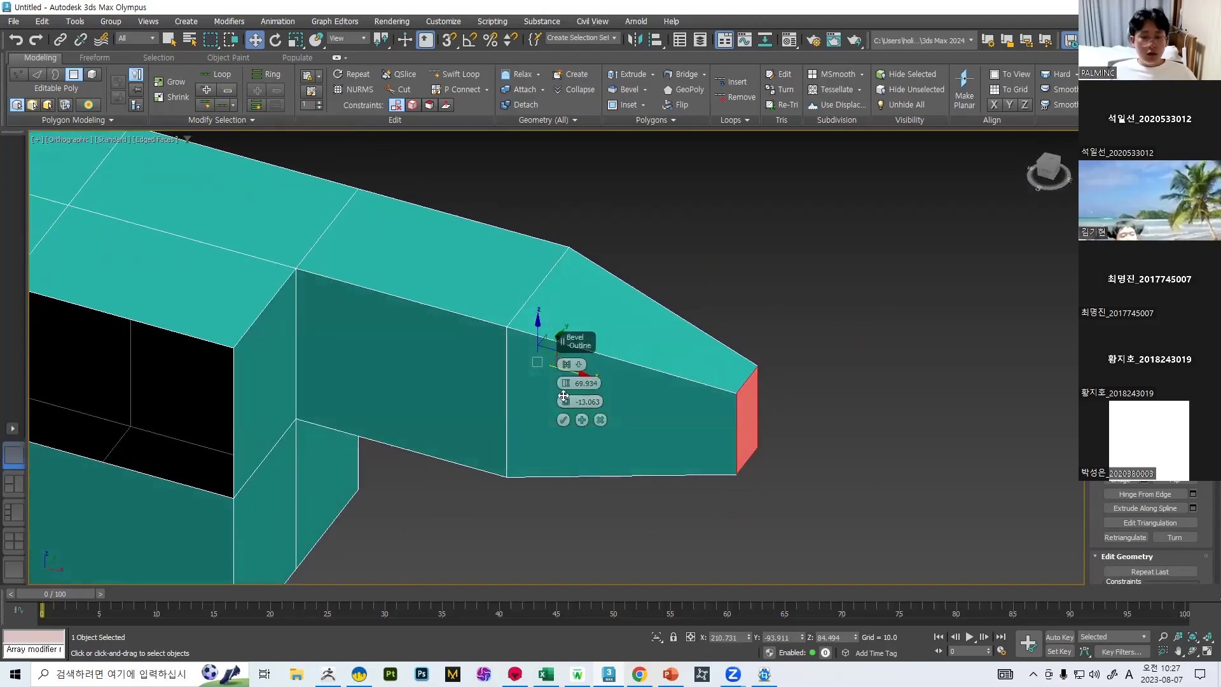
drag(563, 407, 652, 307)
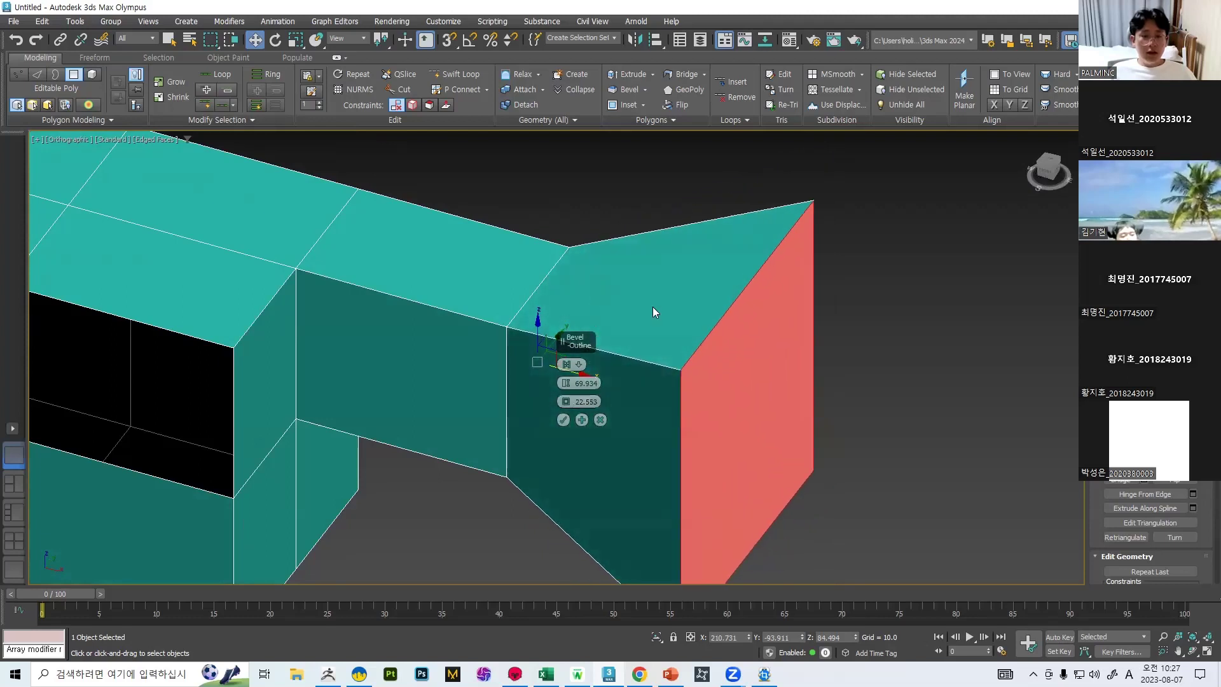
click(559, 420)
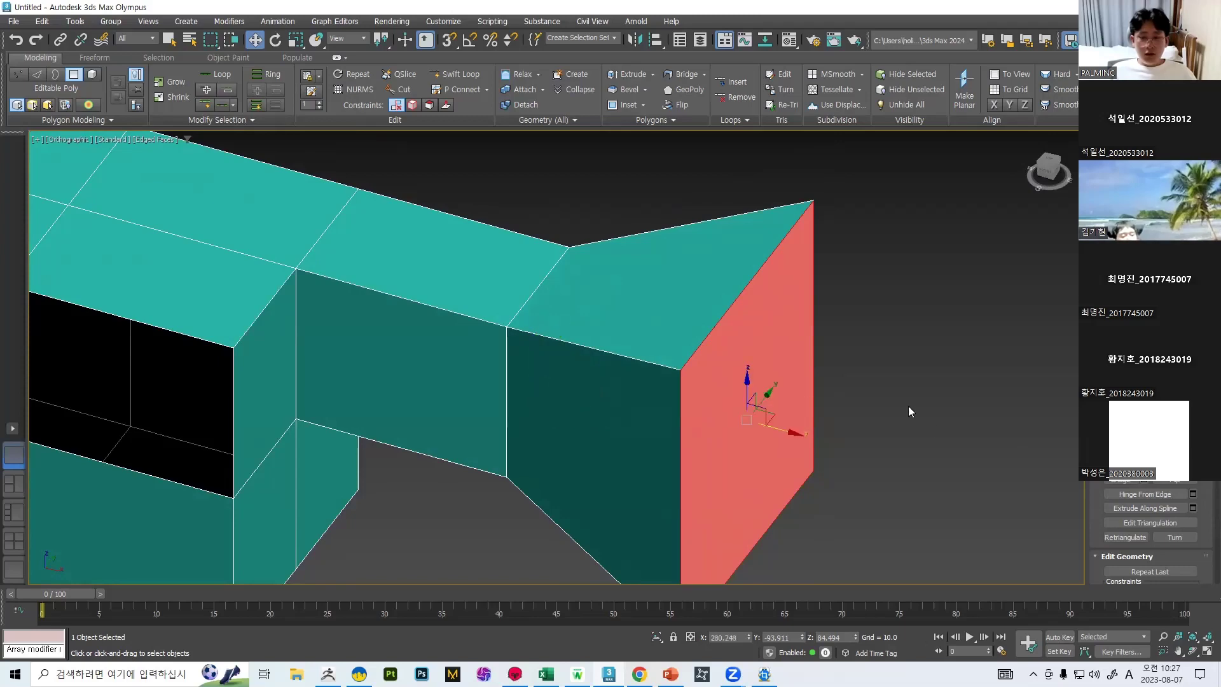
scroll(926, 401, down, 3)
middle_drag(926, 402, 830, 337)
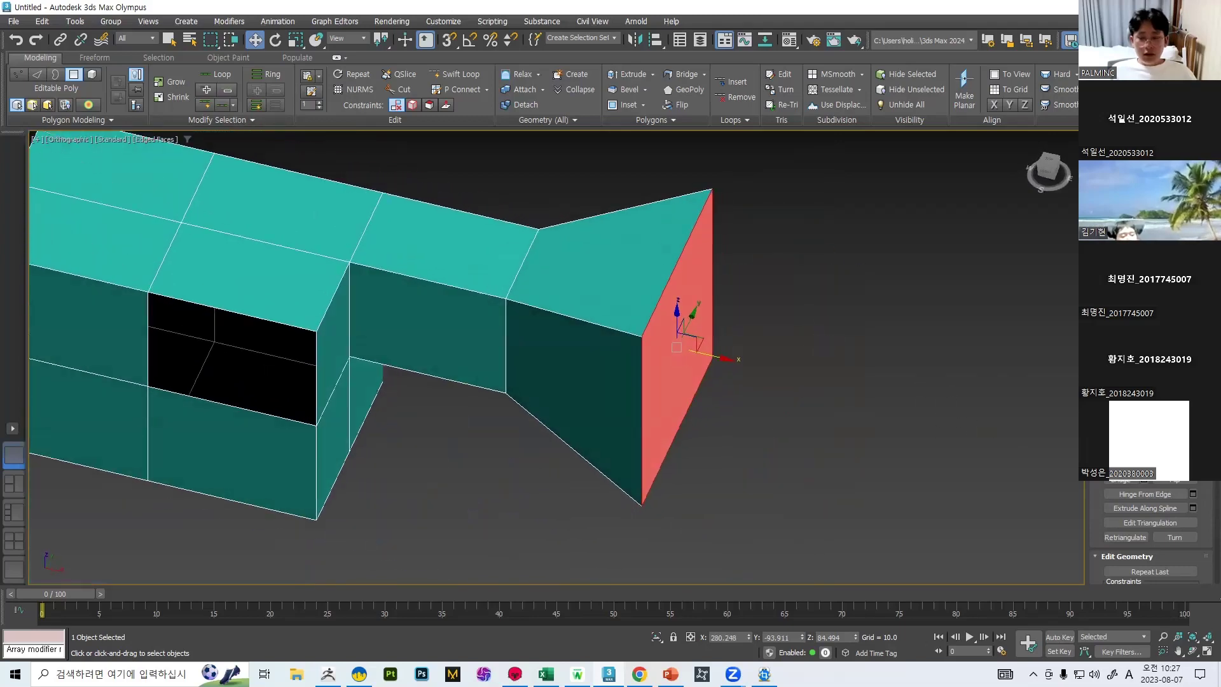
Clone the entire blocky element with the flared end, placing the copy beside the original within the same object.
middle_drag(901, 310, 838, 325)
scroll(913, 312, down, 2)
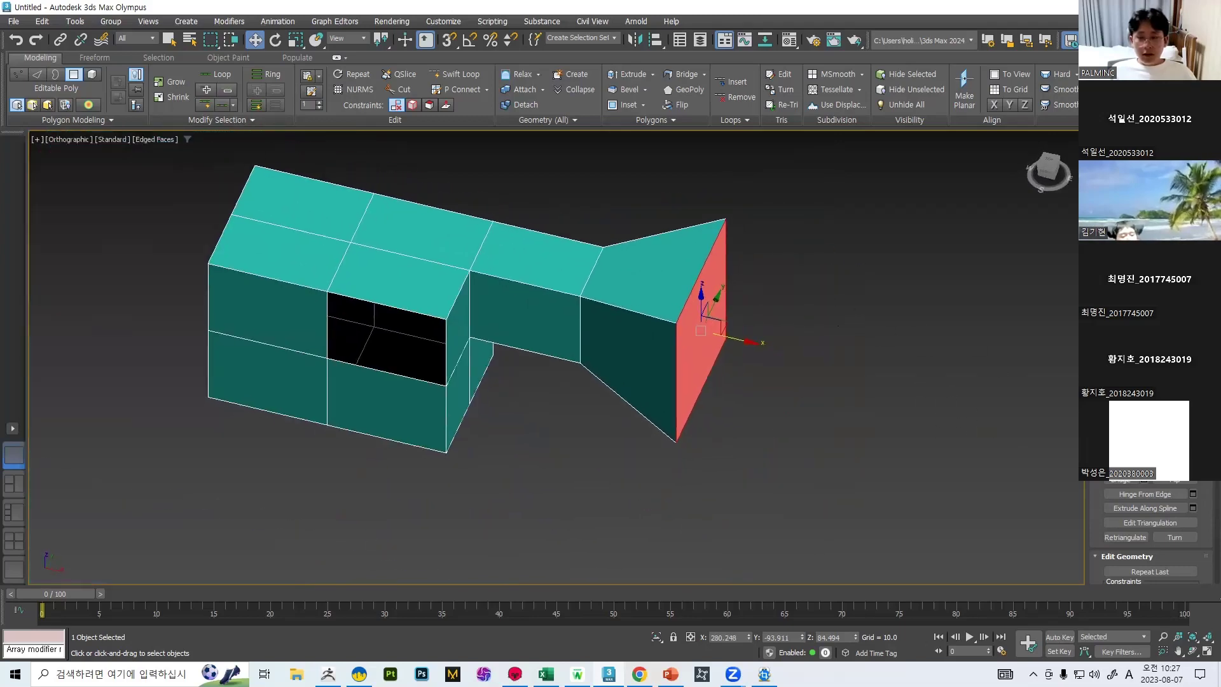
middle_drag(600, 318, 649, 339)
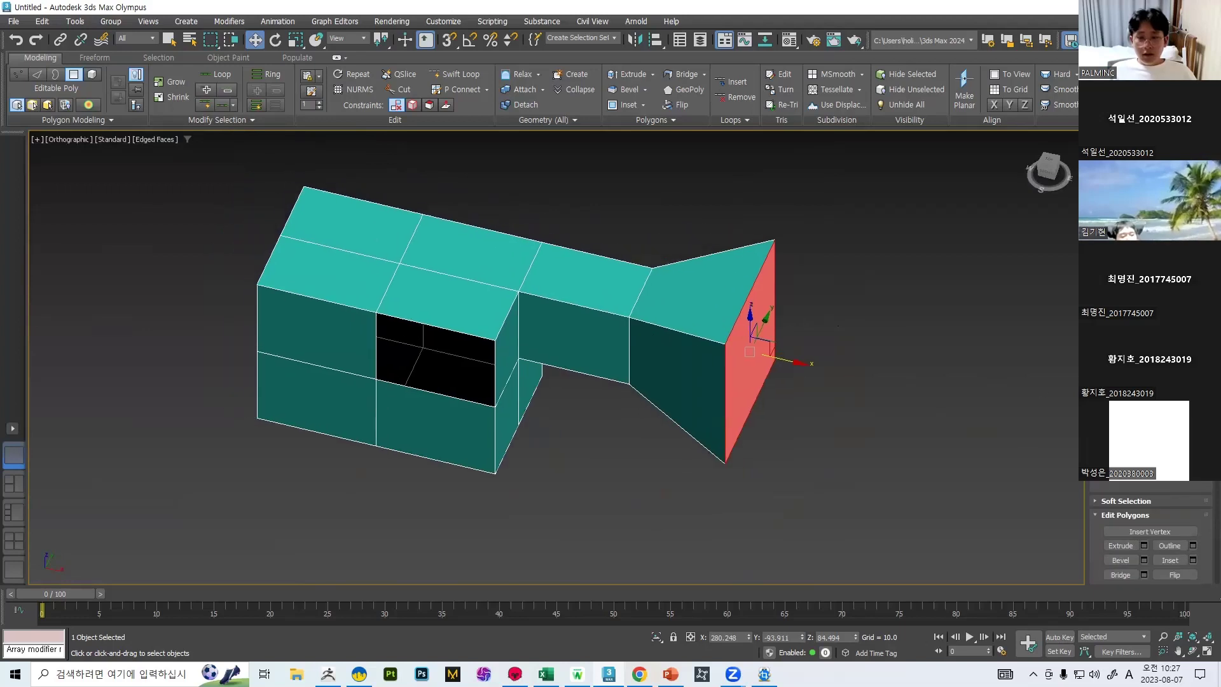
key(5)
click(417, 288)
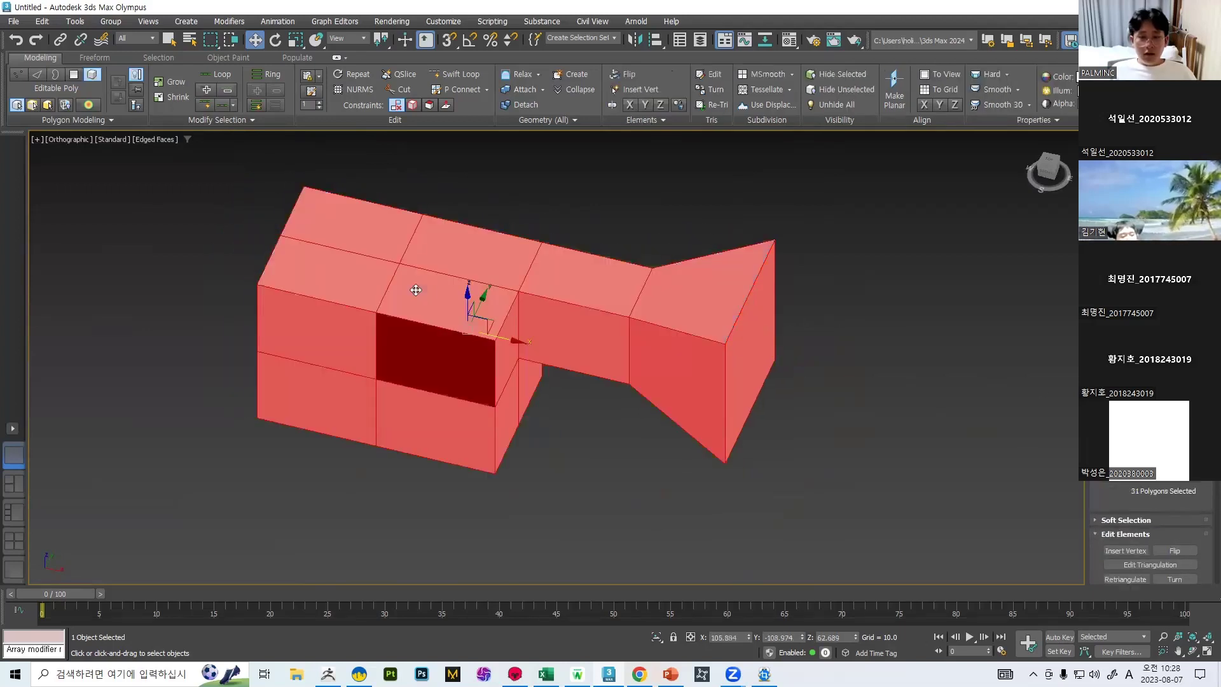
scroll(592, 316, down, 3)
alt+middle_drag(591, 316, 551, 306)
mouse_move(547, 308)
shift+mouse_down()
mouse_move(440, 407)
mouse_move(455, 425)
mouse_move(643, 358)
mouse_move(655, 365)
mouse_move(540, 392)
shift+mouse_up()
key(Return)
Rotate the copied element with angle snap so its flared end points opposite to the original's and its side opening faces the original.
key(e)
key(a)
alt+middle_drag(619, 342, 515, 400)
scroll(535, 358, up, 3)
click(525, 327)
Bridge the two facing open borders to join the original and the rotated copy.
scroll(524, 325, down, 3)
scroll(515, 399, up, 5)
alt+middle_drag(550, 326, 566, 203)
alt+middle_drag(557, 278, 442, 224)
alt+middle_drag(459, 278, 683, 213)
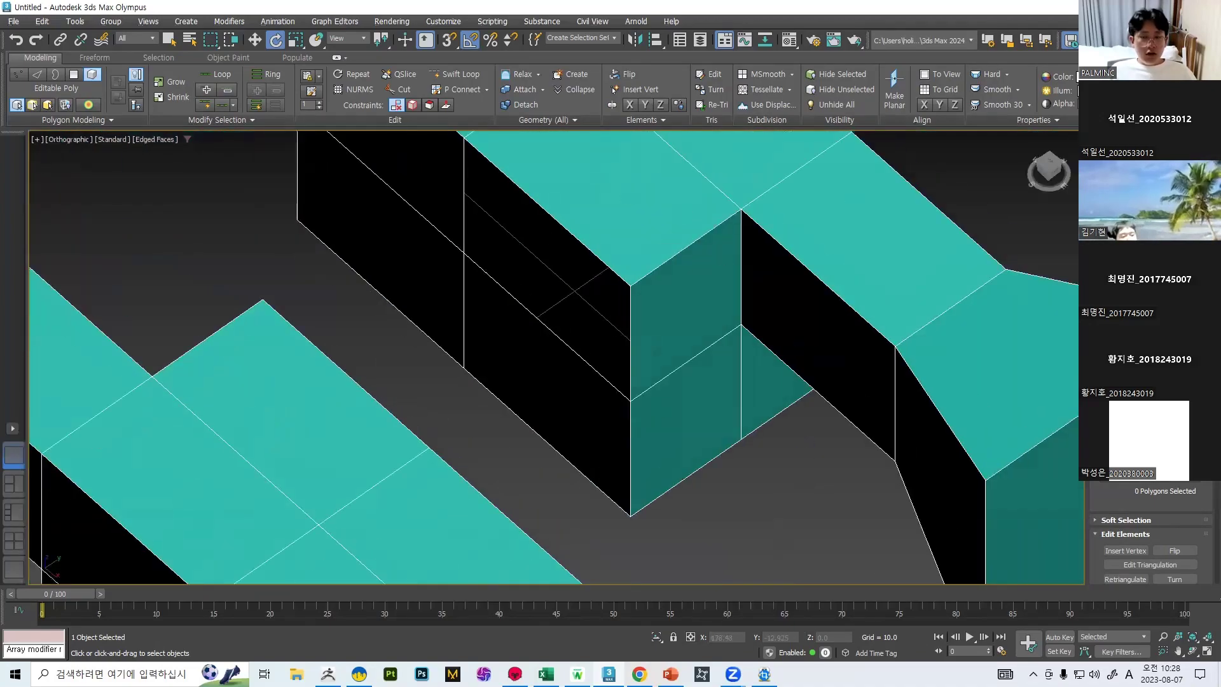
key(3)
alt+middle_drag(651, 367, 575, 274)
key(w)
alt+middle_drag(661, 312, 357, 273)
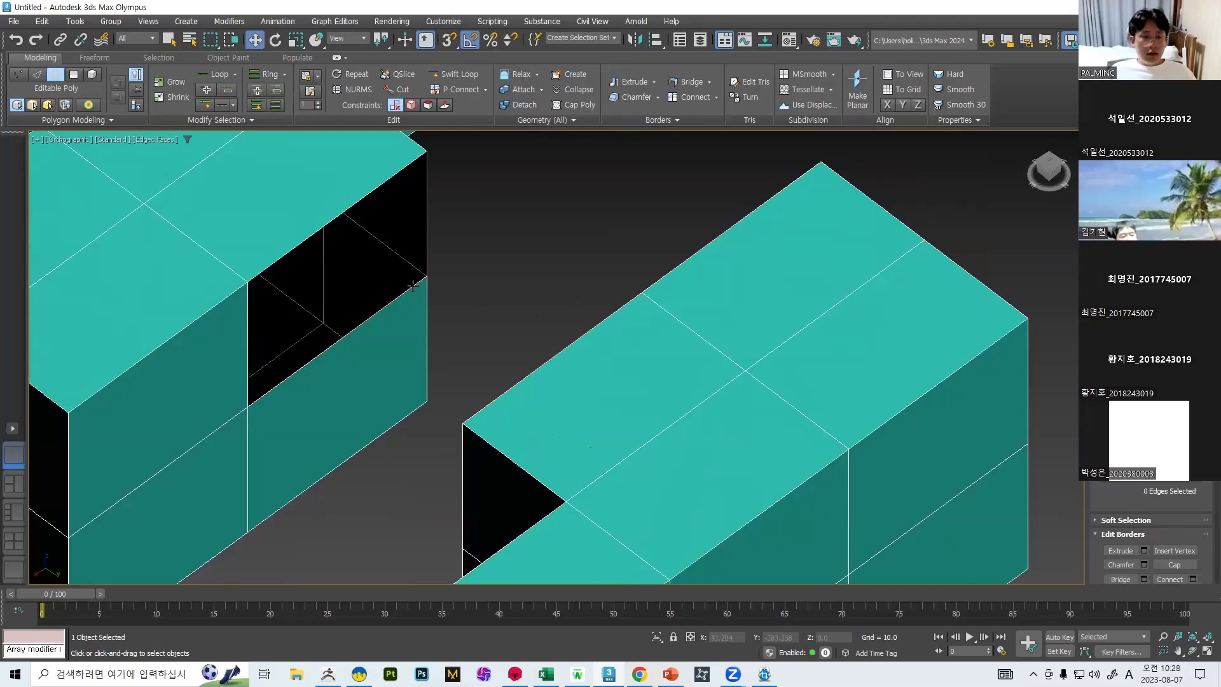
alt+middle_drag(512, 310, 547, 305)
scroll(1151, 534, down, 3)
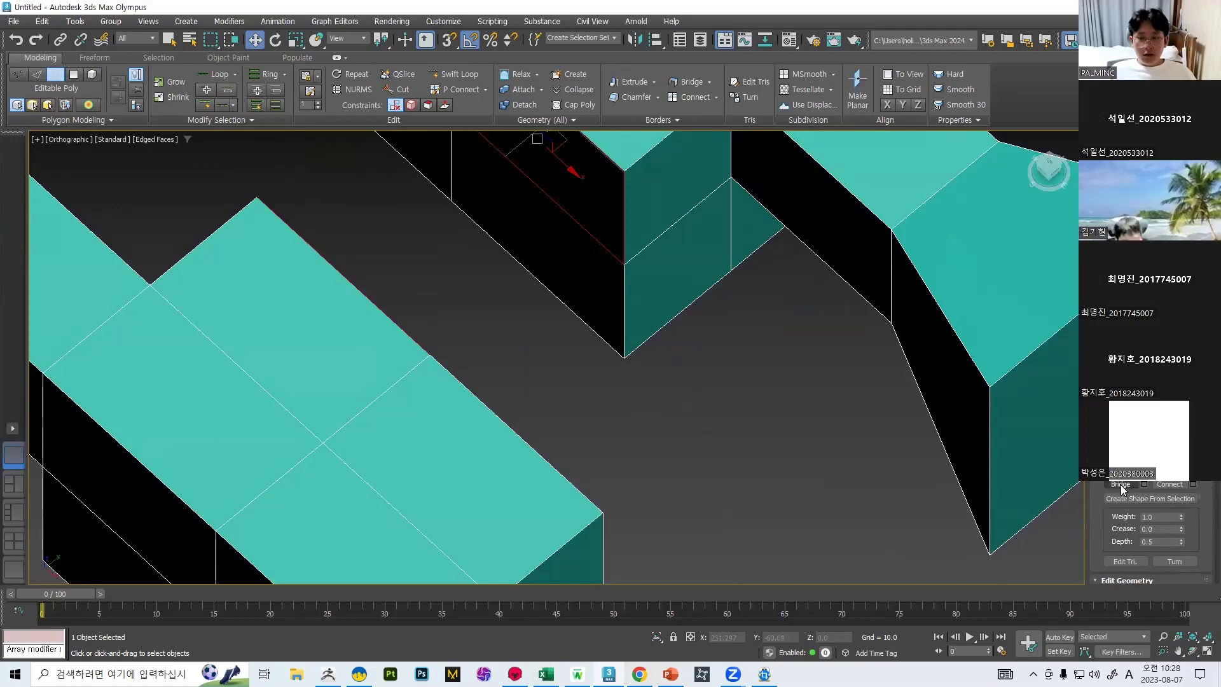
scroll(611, 326, down, 10)
alt+middle_drag(644, 284, 581, 284)
scroll(599, 322, up, 10)
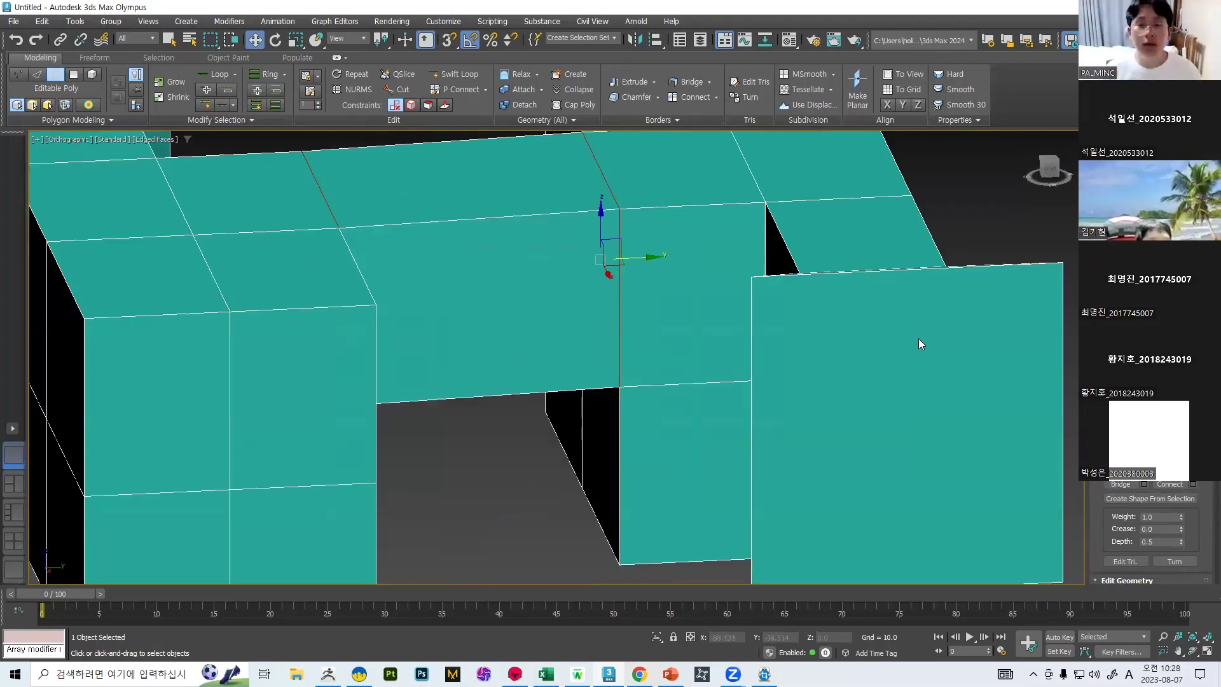
scroll(858, 323, down, 6)
scroll(866, 293, up, 4)
scroll(1151, 531, up, 3)
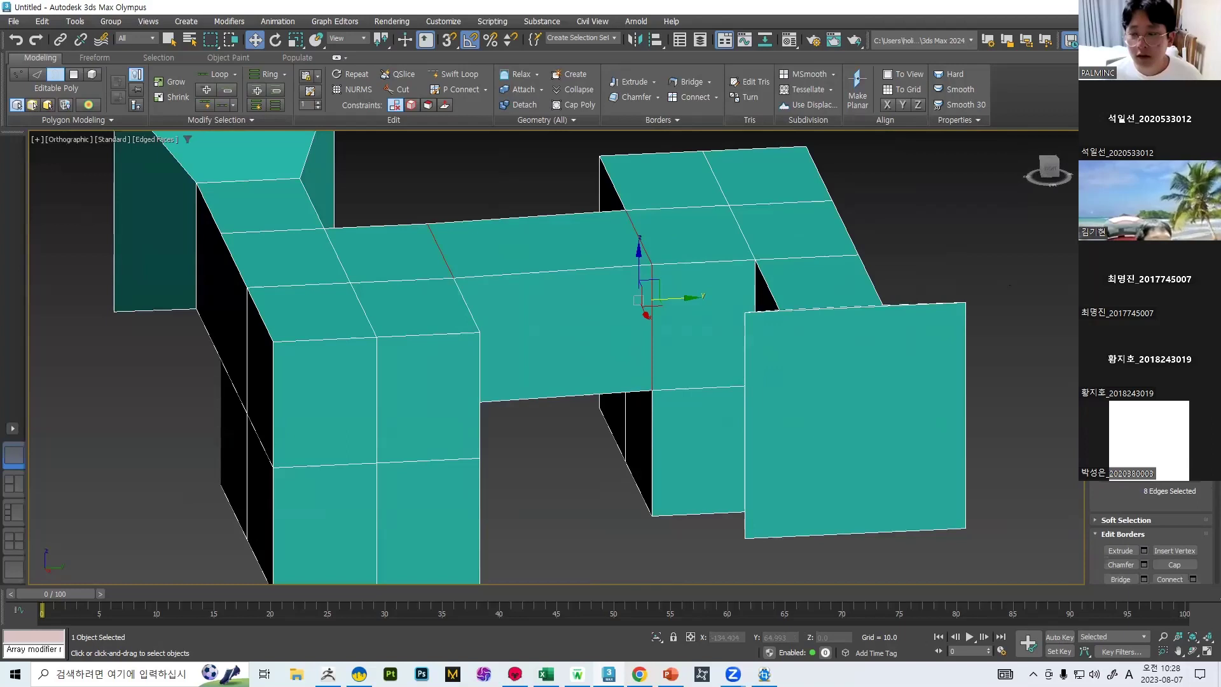
Flip the normals of all the model's polygons and restore their original orientation.
key(4)
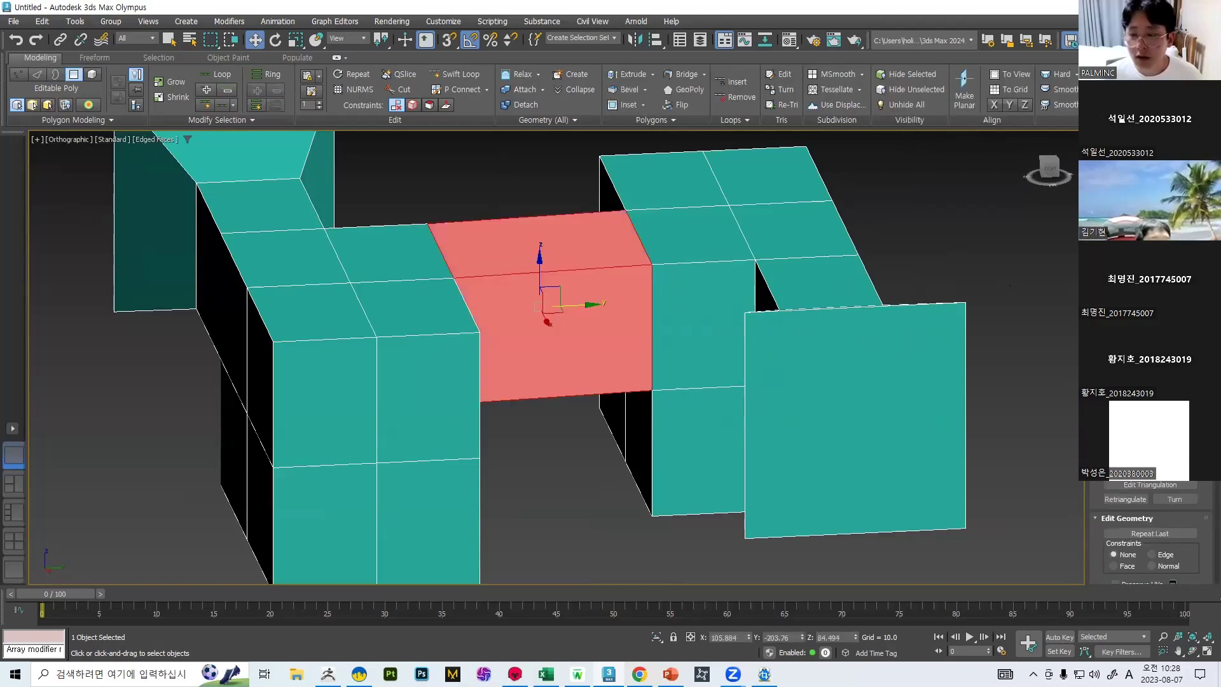
scroll(966, 442, down, 5)
drag(496, 218, 894, 429)
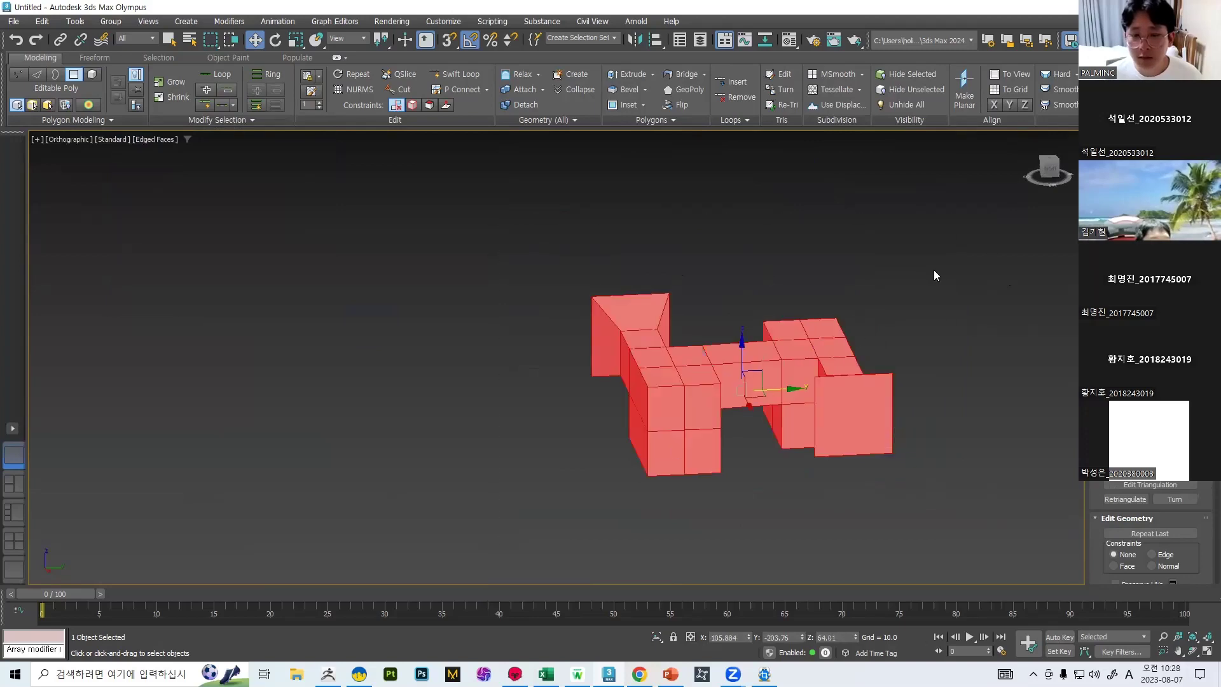
click(1028, 335)
scroll(850, 376, up, 6)
scroll(821, 375, down, 8)
key(ctrl+a)
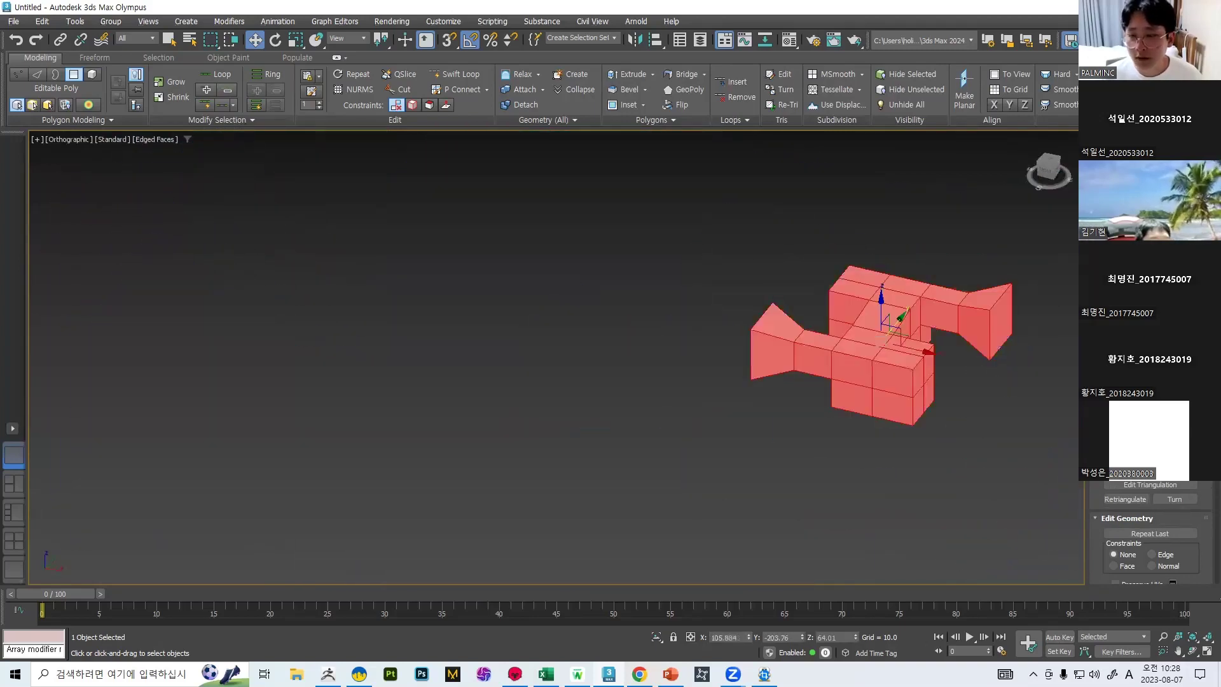
scroll(854, 329, up, 5)
click(1175, 441)
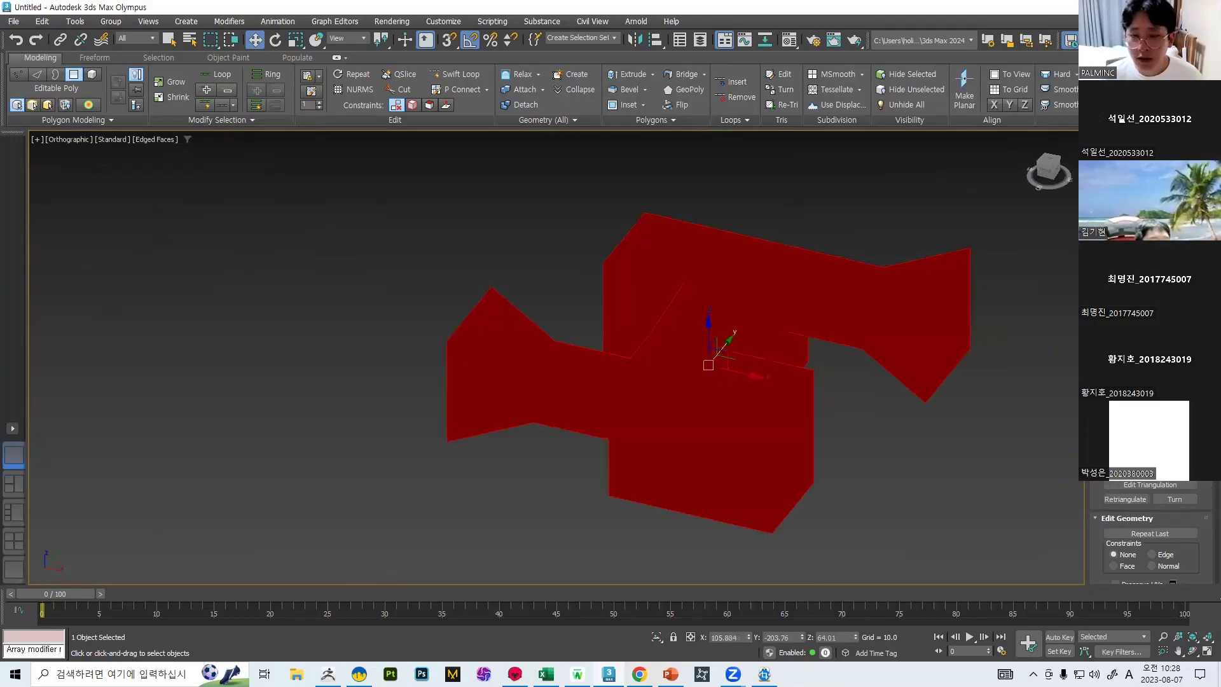
click(906, 454)
alt+middle_drag(731, 308, 924, 331)
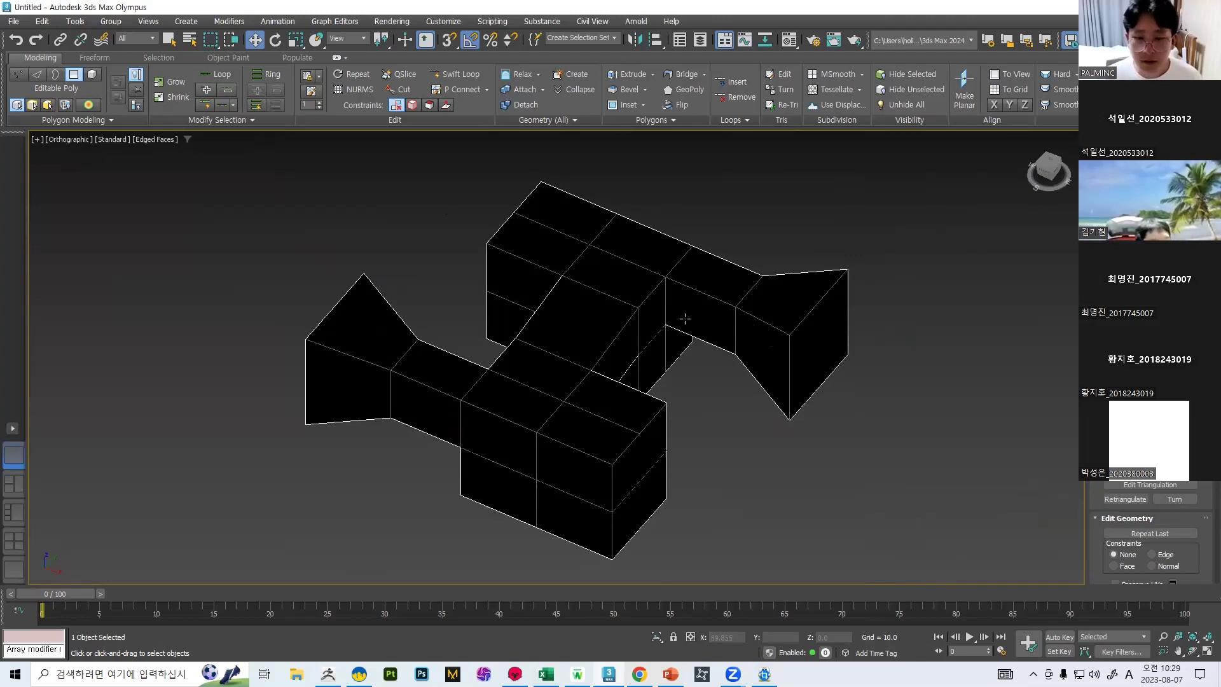
drag(1071, 613, 1072, 612)
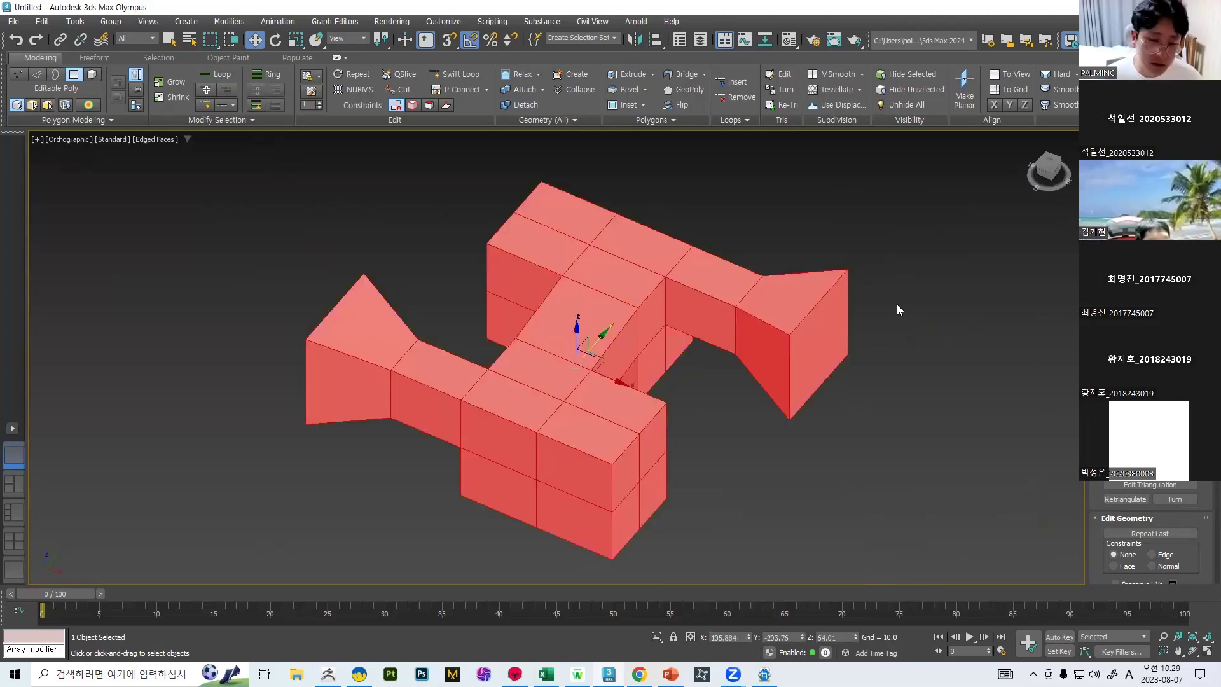
Examine the bridged H-shaped model from several angles with all its polygons selected.
alt+middle_drag(867, 280, 807, 268)
scroll(594, 365, up, 3)
scroll(594, 365, down, 3)
alt+middle_drag(616, 344, 692, 346)
alt+middle_drag(922, 295, 674, 356)
scroll(1144, 541, up, 3)
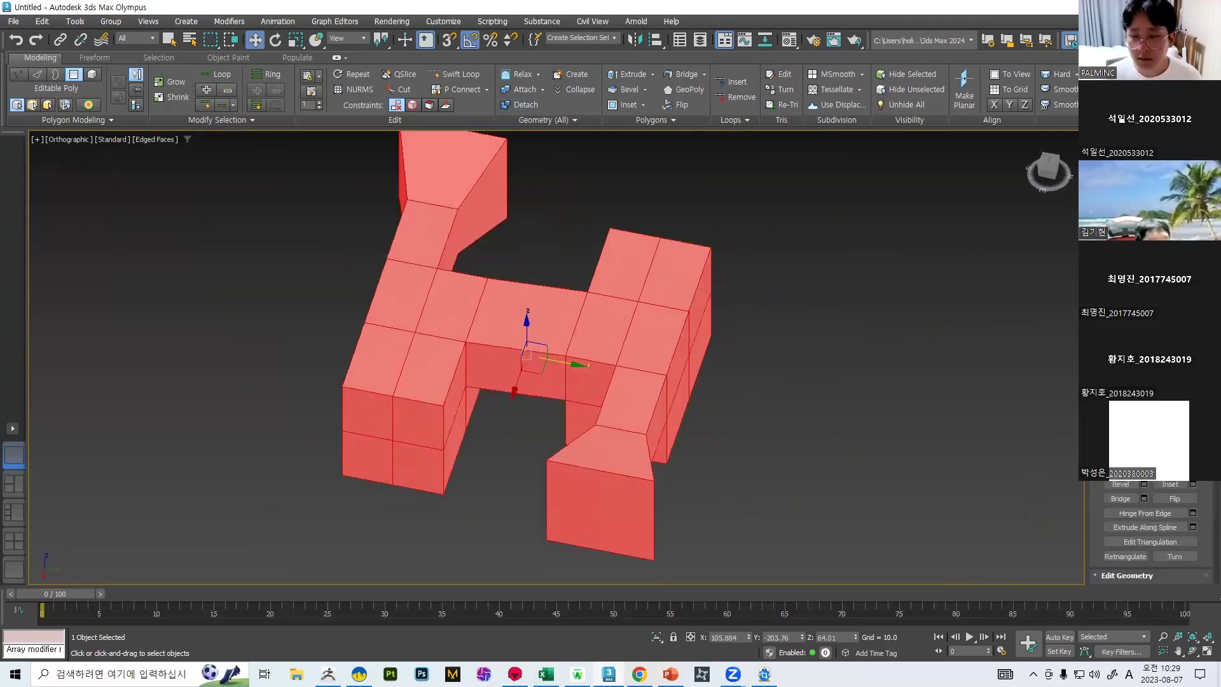
scroll(849, 366, down, 5)
scroll(870, 440, up, 5)
alt+middle_drag(807, 428, 782, 398)
scroll(878, 318, down, 2)
middle_drag(882, 335, 678, 327)
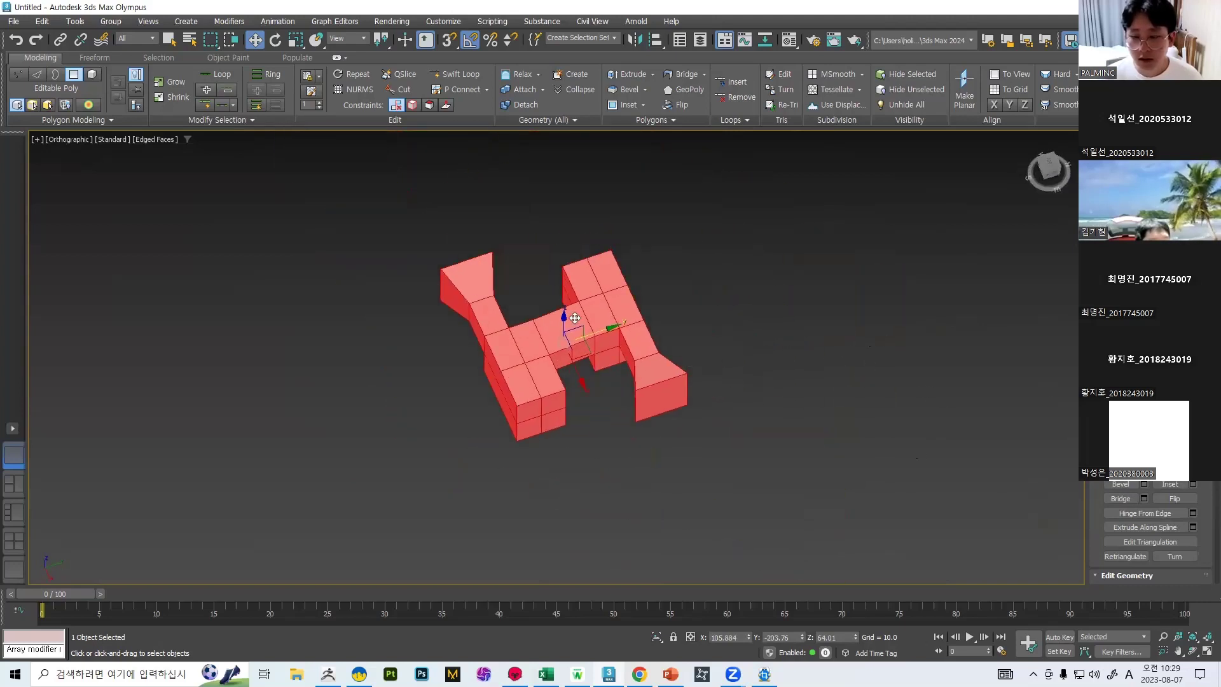
scroll(640, 382, up, 3)
scroll(1148, 534, up, 5)
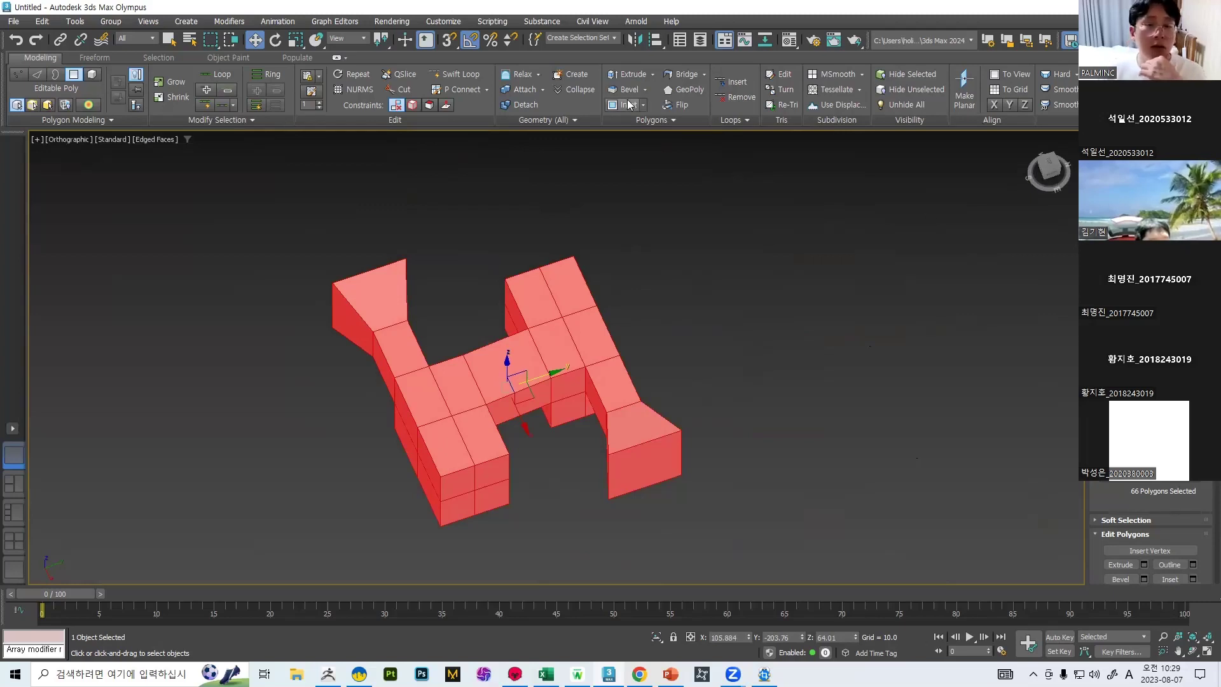
middle_drag(626, 198, 604, 206)
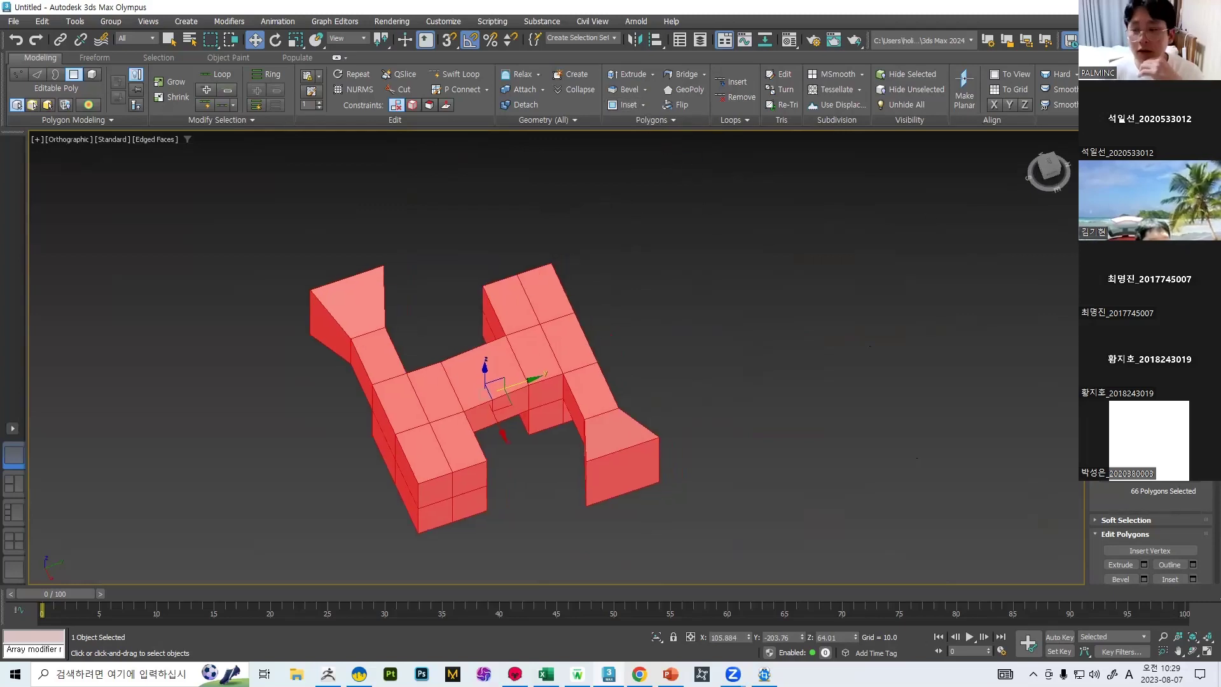
Chamfer the short upper edge between the bridge and the flared arm by 6.025 with 0 segments.
key(2)
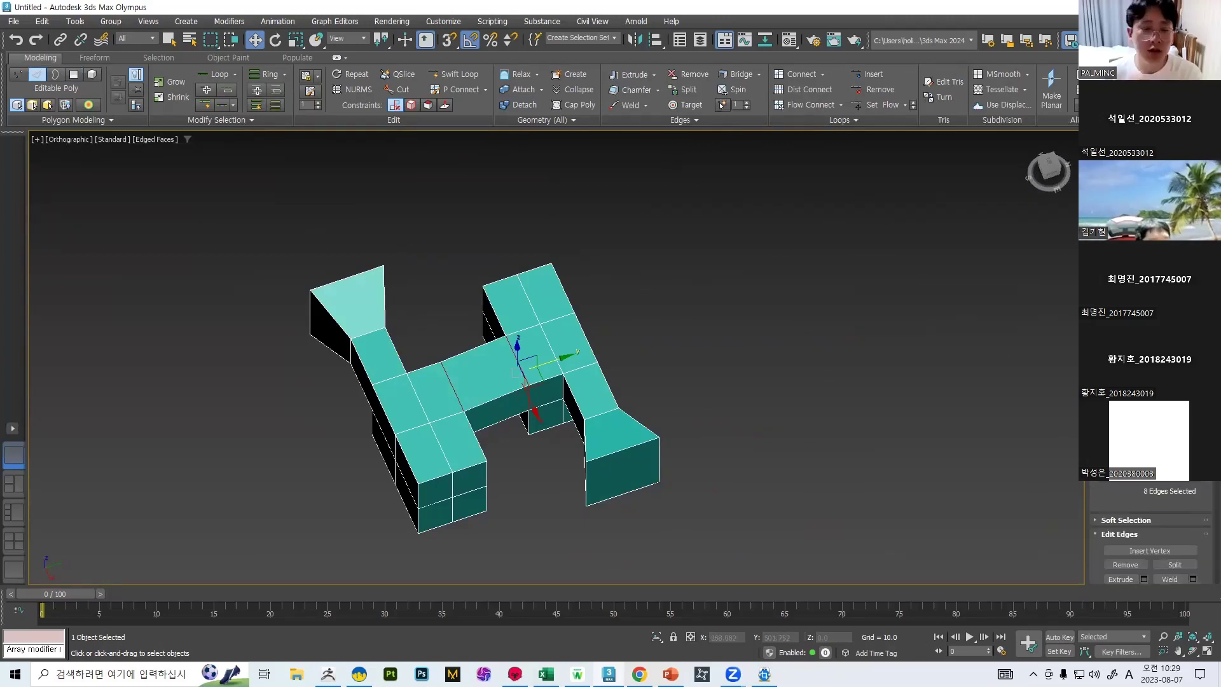
click(513, 384)
scroll(531, 401, up, 6)
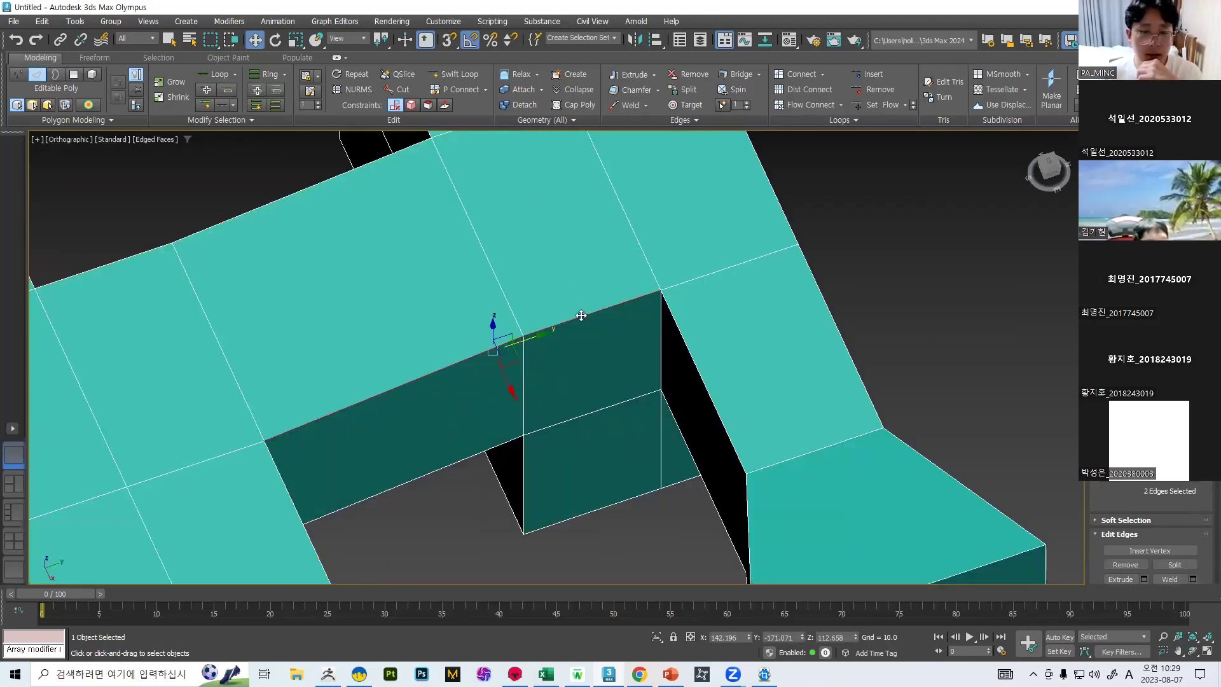
scroll(581, 315, up, 4)
scroll(670, 311, up, 2)
click(670, 312)
scroll(745, 307, down, 4)
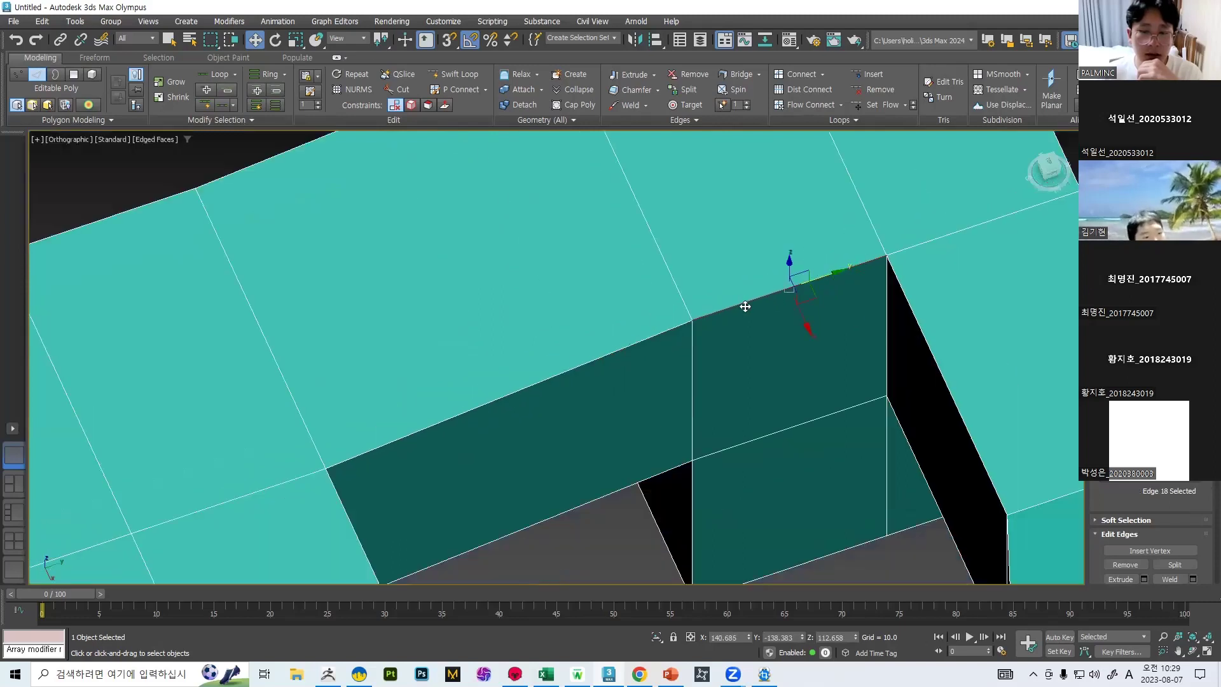
scroll(761, 298, up, 3)
middle_drag(858, 269, 787, 319)
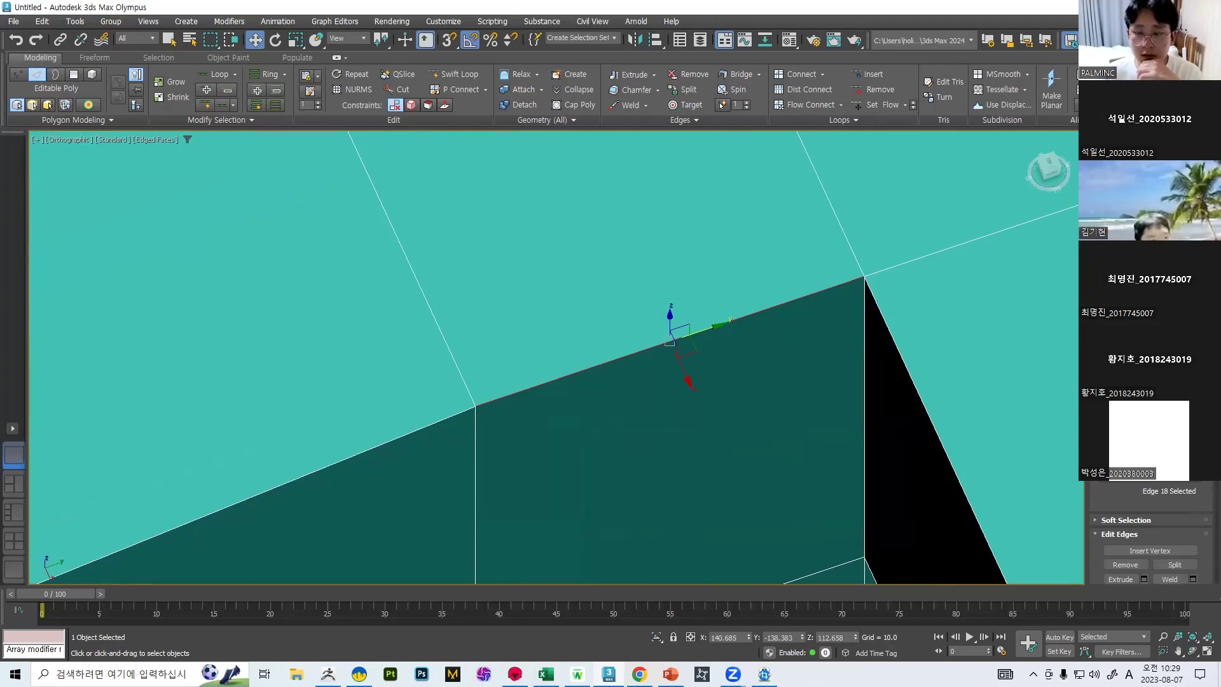
scroll(1144, 519, down, 3)
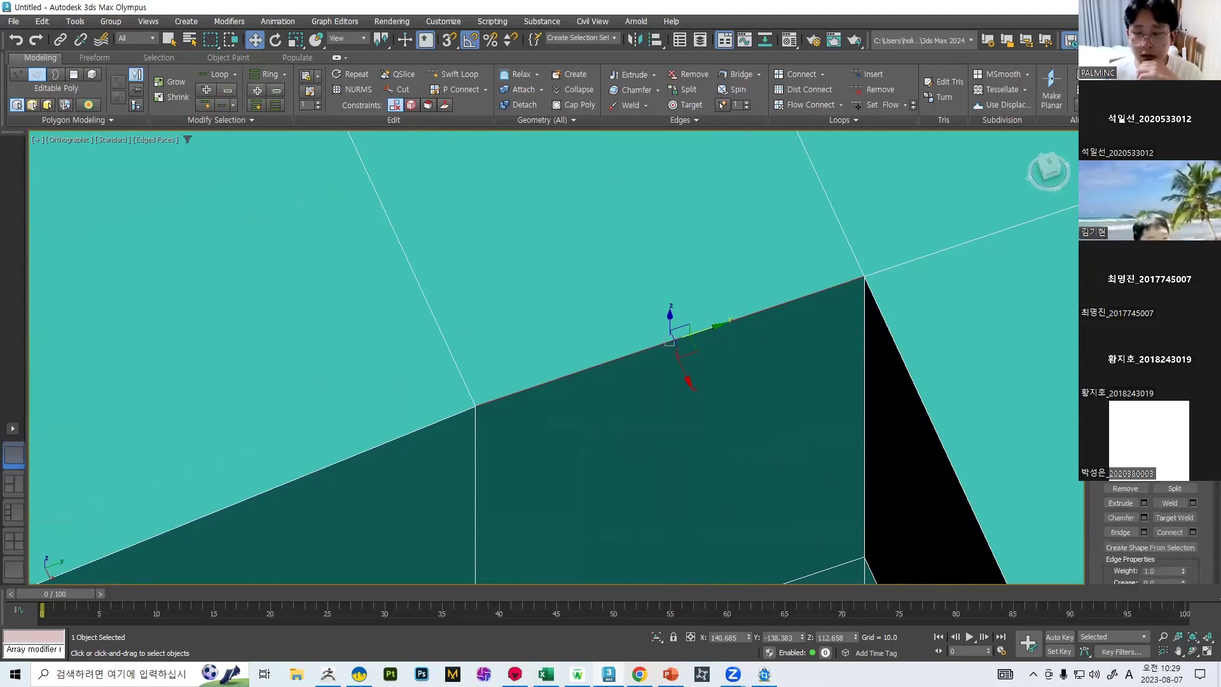
click(1143, 517)
drag(563, 383, 558, 321)
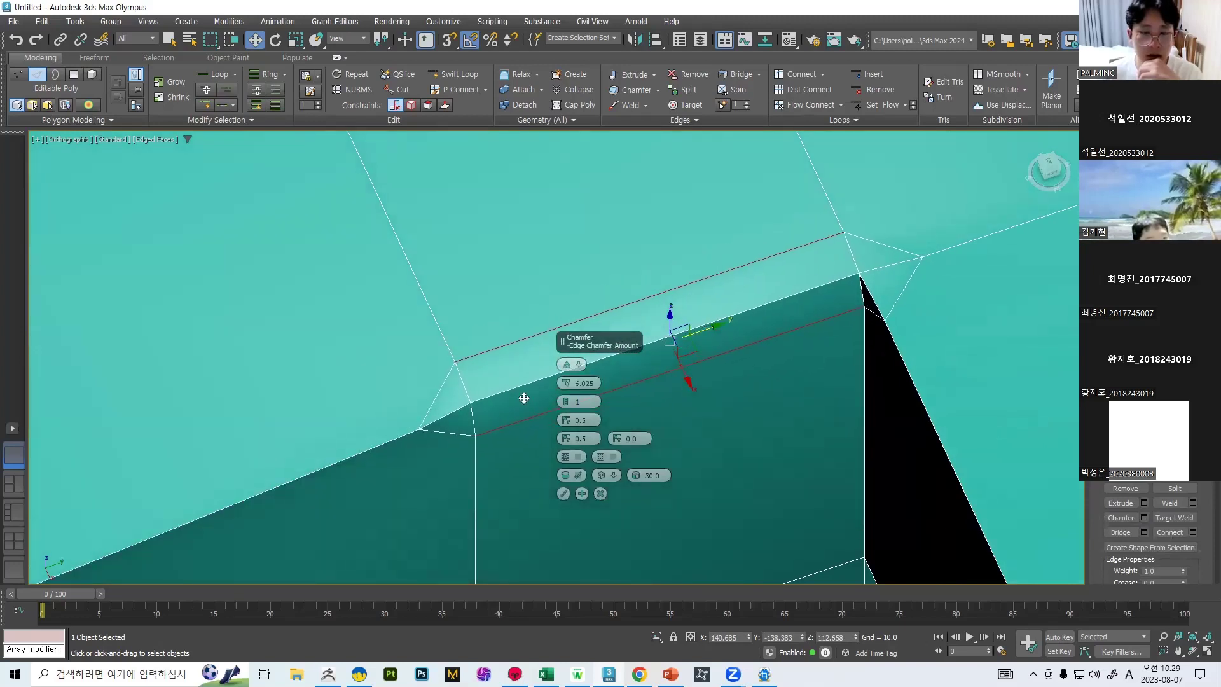
drag(565, 401, 564, 406)
click(564, 494)
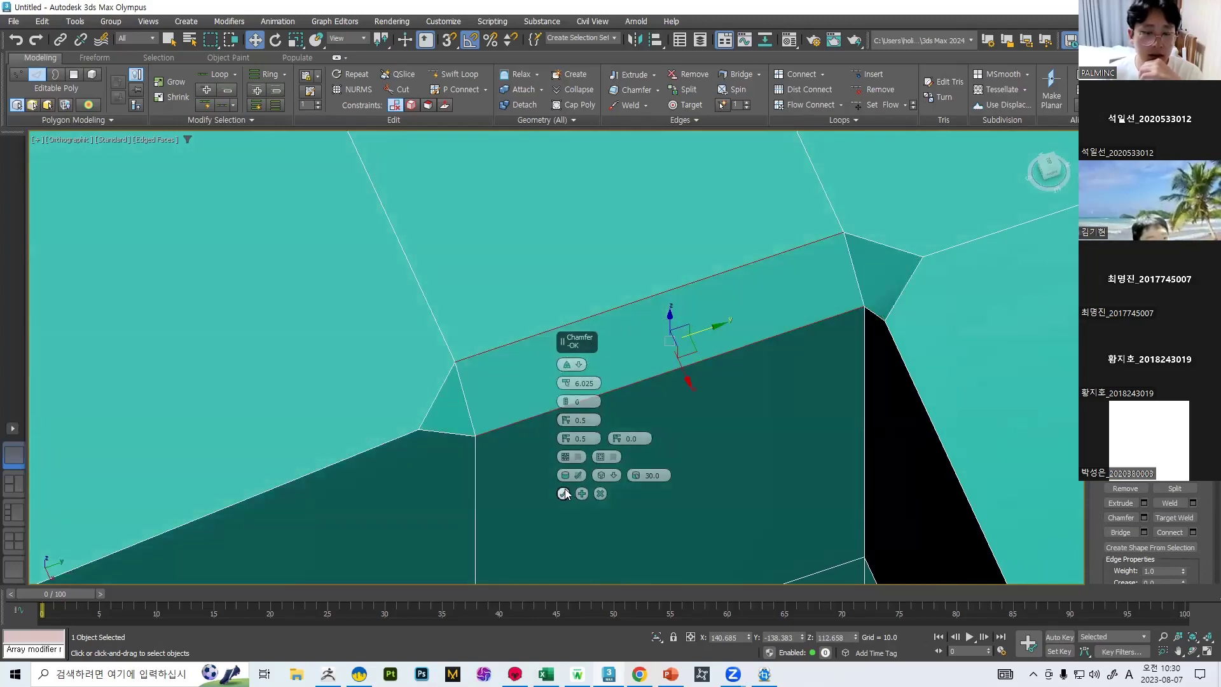
Delete the top polygon of the bridge next to the chamfered edge.
scroll(724, 340, down, 4)
scroll(735, 311, up, 4)
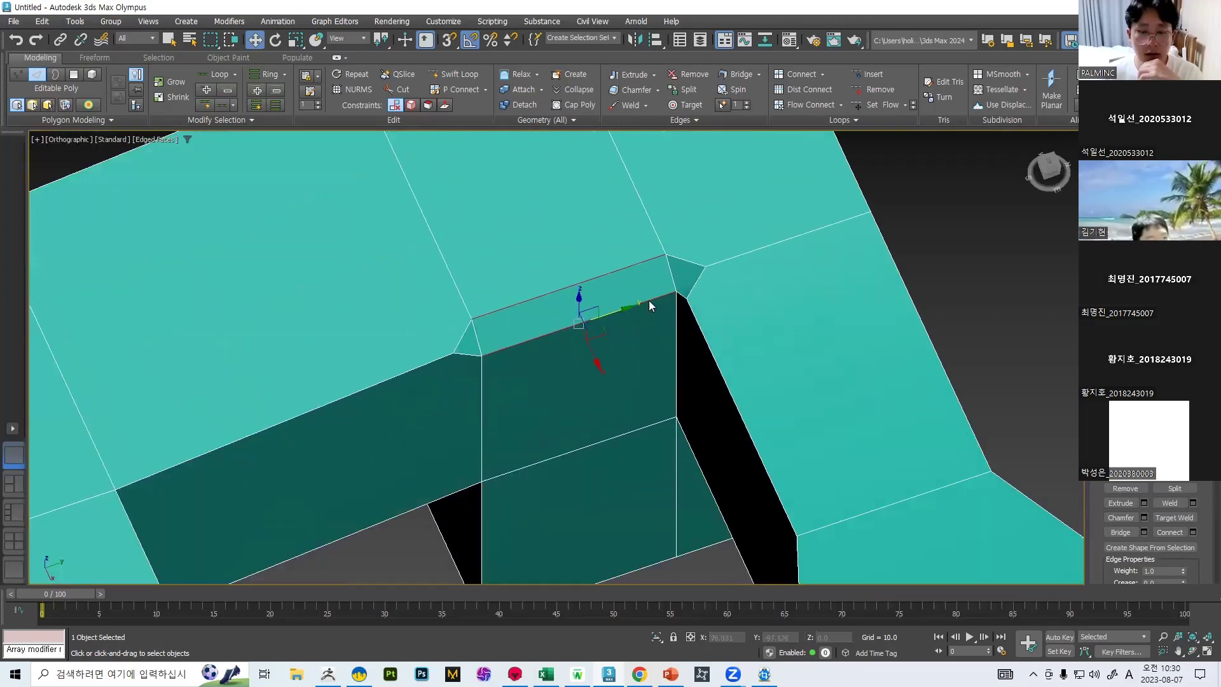
middle_drag(643, 216, 707, 355)
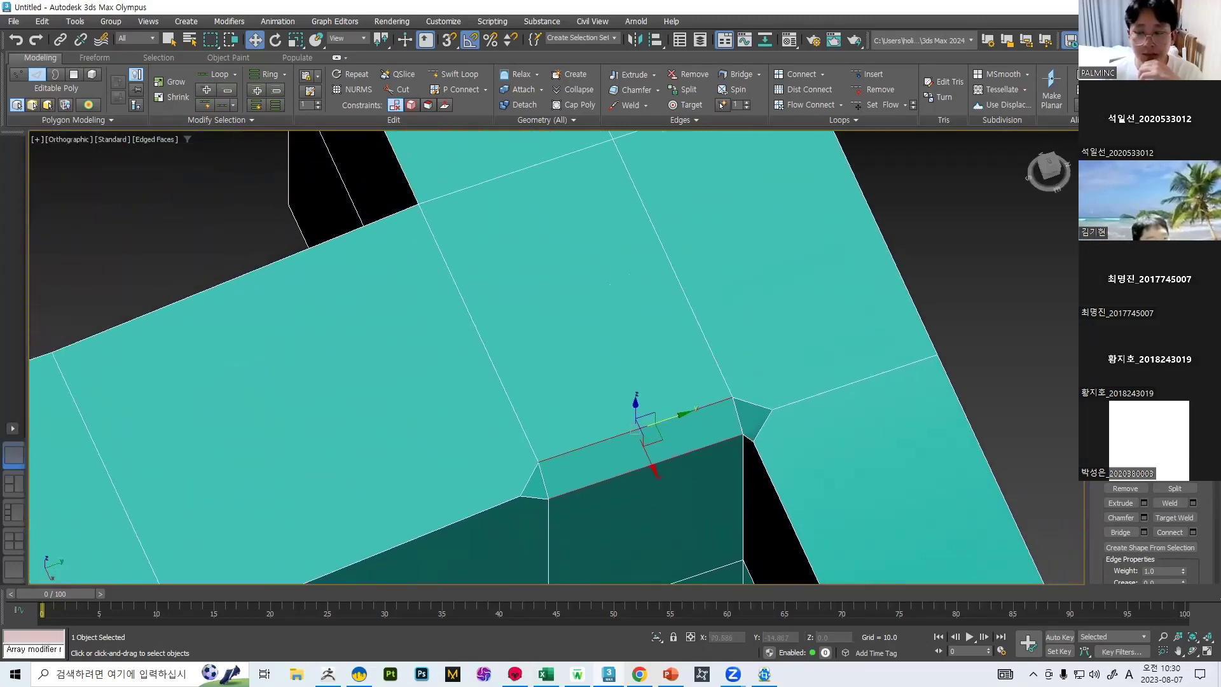
scroll(803, 309, down, 5)
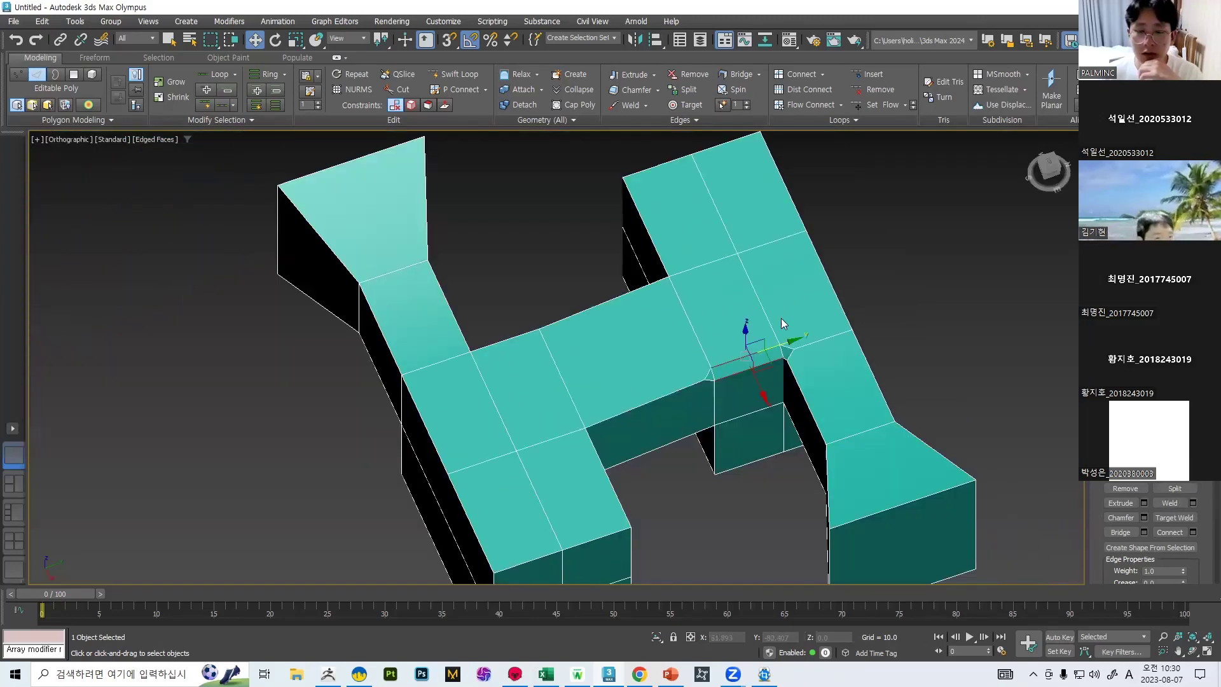
middle_drag(788, 312, 749, 246)
scroll(1144, 534, up, 3)
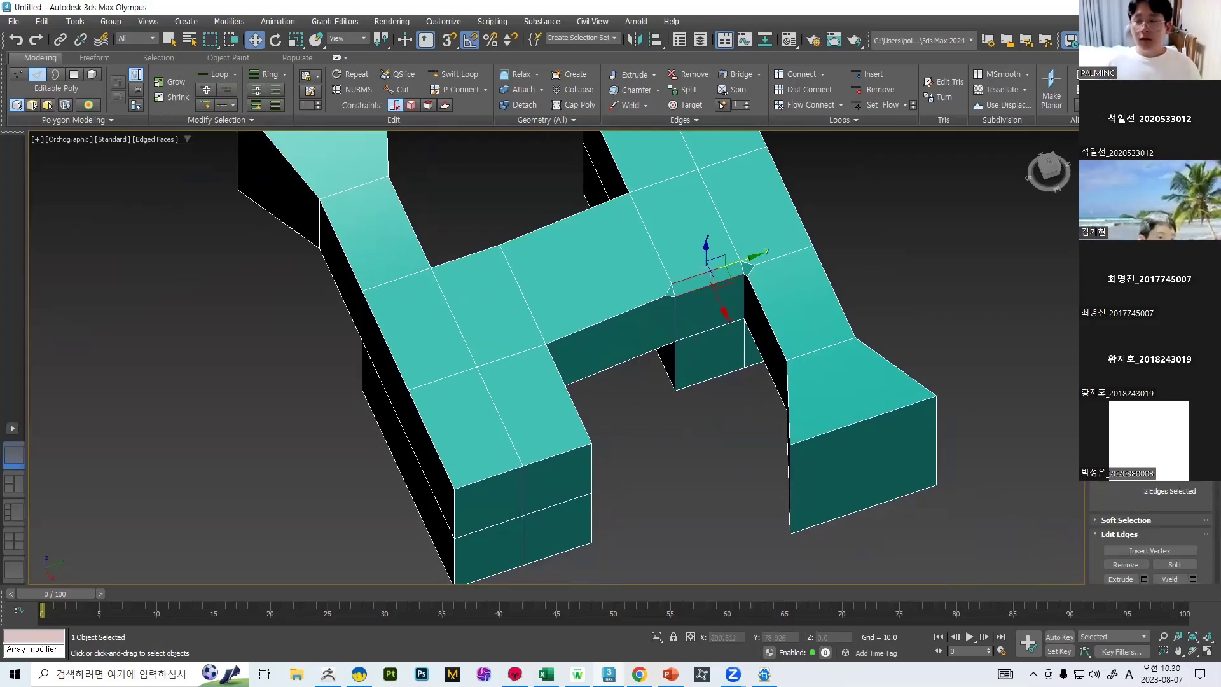
key(1)
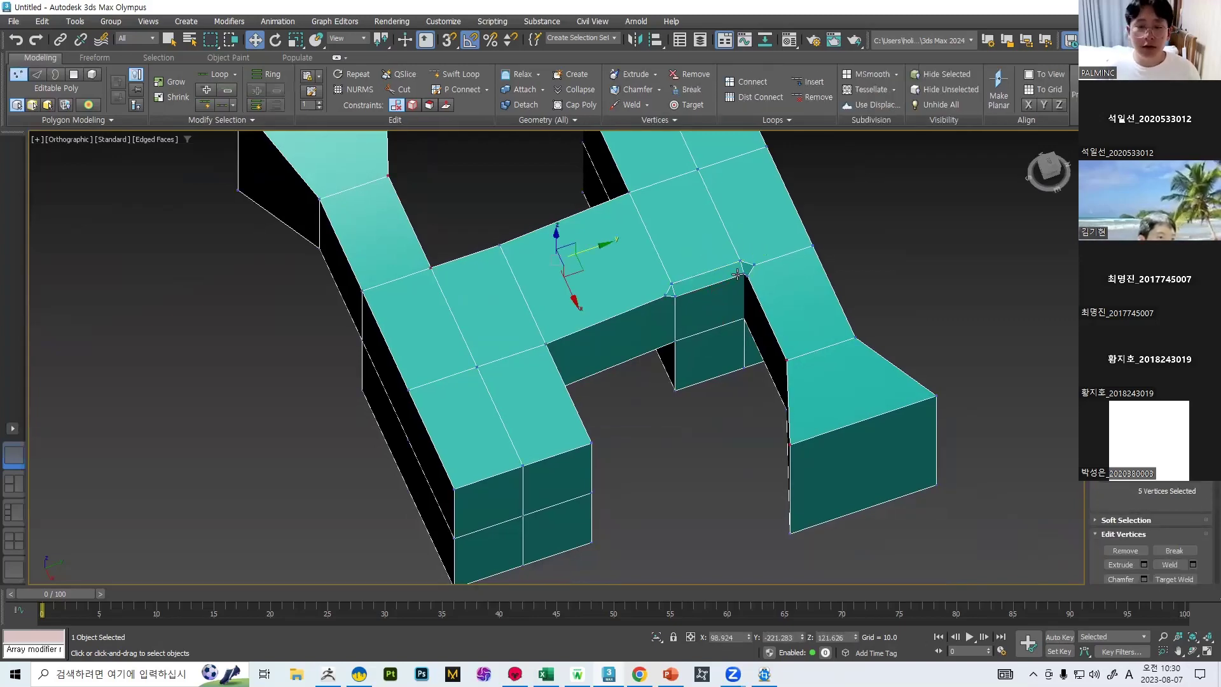
scroll(731, 243, up, 3)
key(4)
click(526, 319)
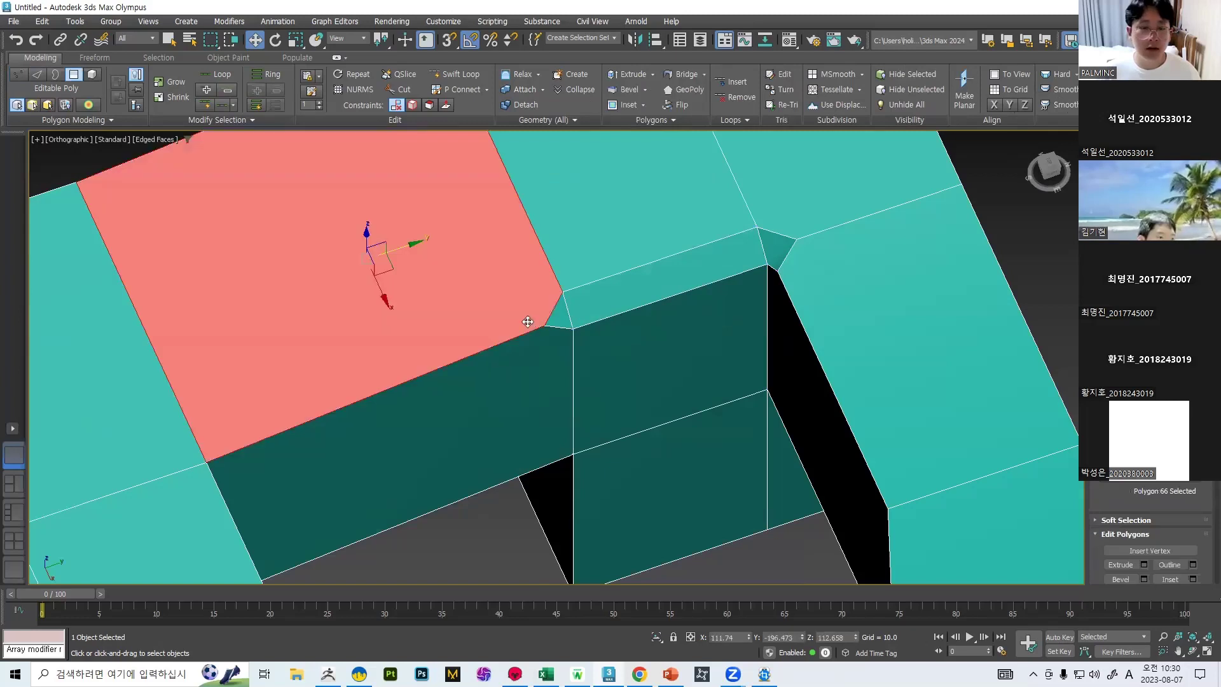
scroll(568, 335, down, 2)
key(Delete)
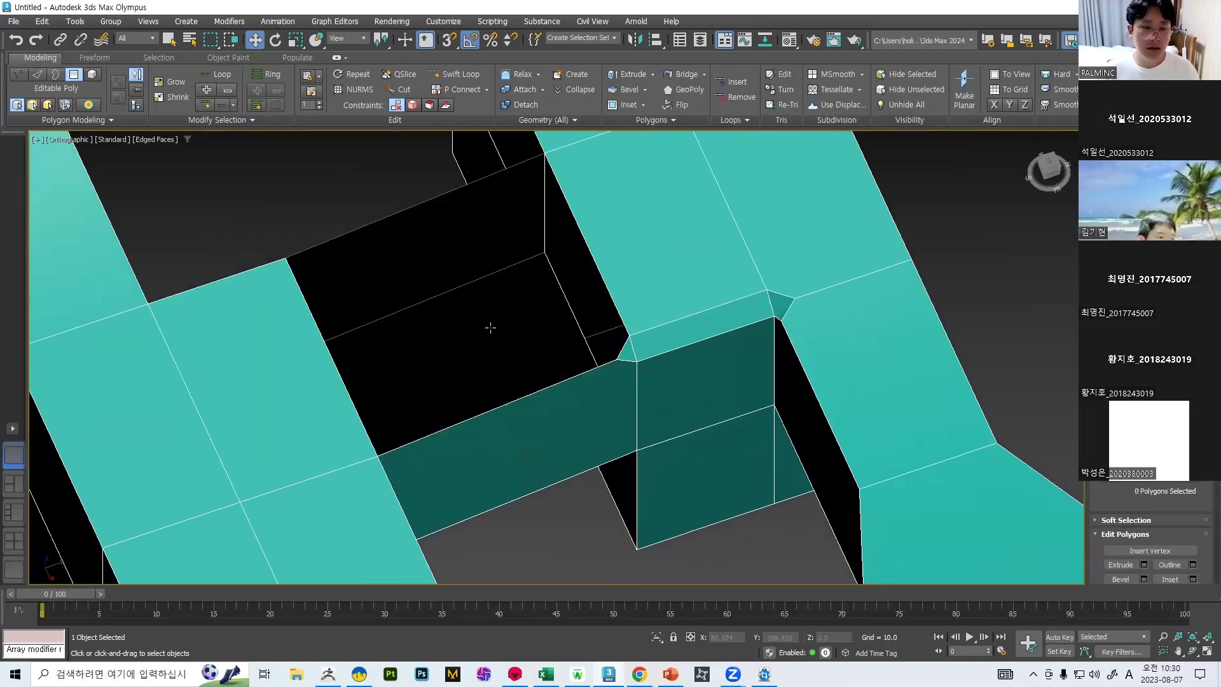
Extend the edge of the hole opposite the chamfer into a new face that covers most of the gap.
key(2)
click(327, 347)
shift+drag(397, 334, 560, 260)
alt+middle_drag(575, 277, 643, 287)
scroll(506, 414, up, 2)
scroll(531, 393, down, 2)
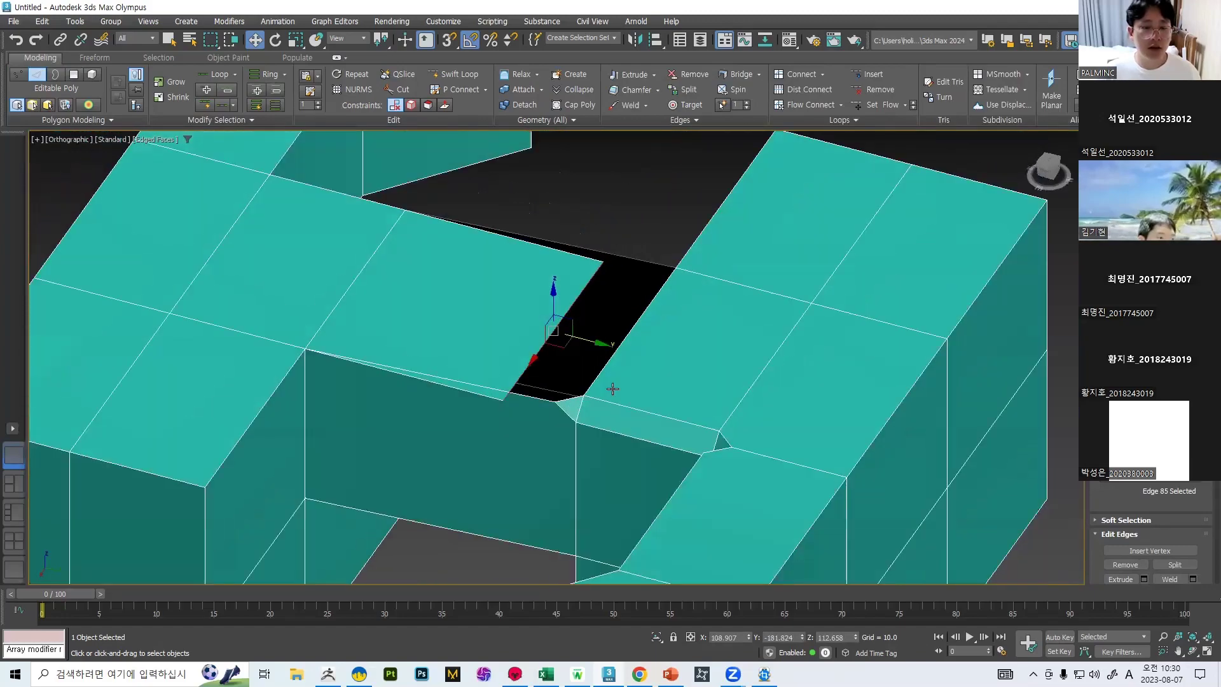
alt+middle_drag(502, 398, 635, 242)
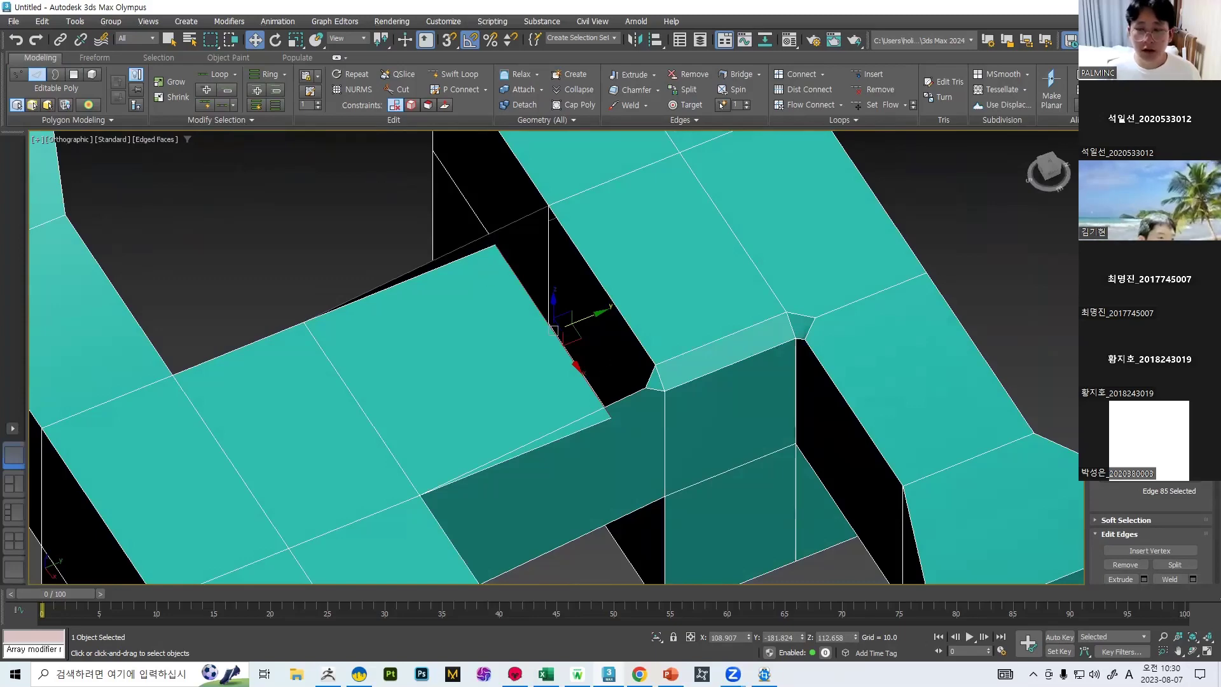
Move the new face's far corner vertex freehand close to the matching corner of the hole, away from the chamfer.
key(1)
scroll(483, 269, up, 2)
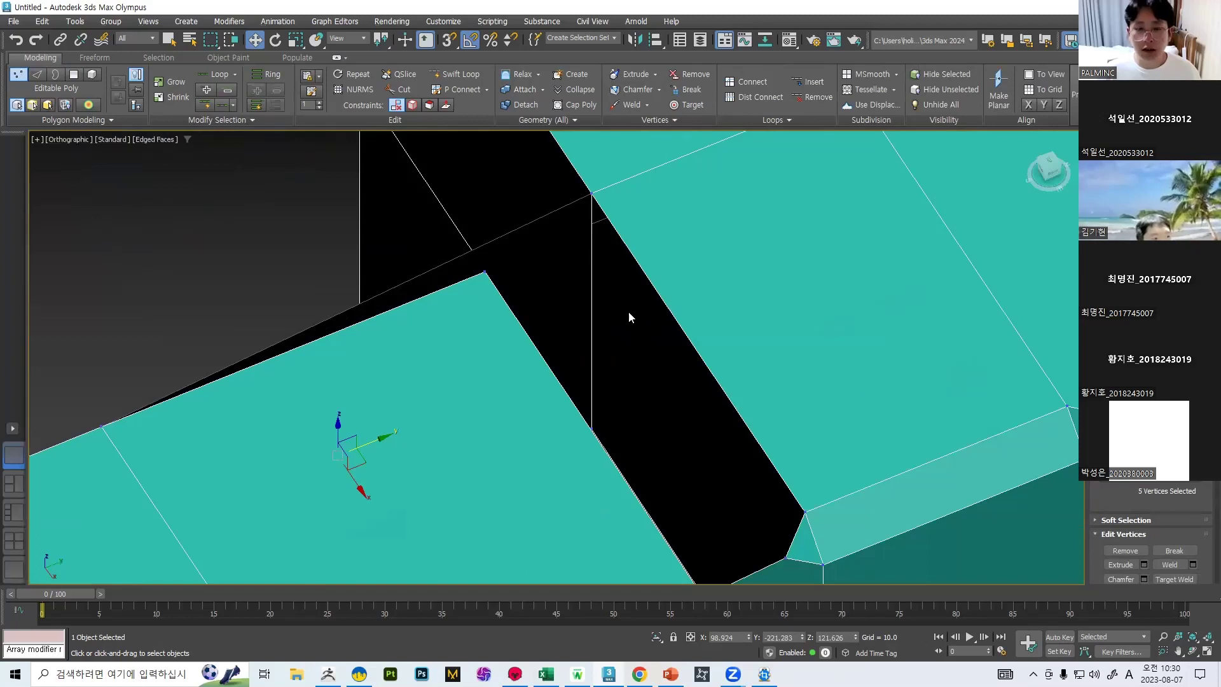
scroll(1170, 509, down, 2)
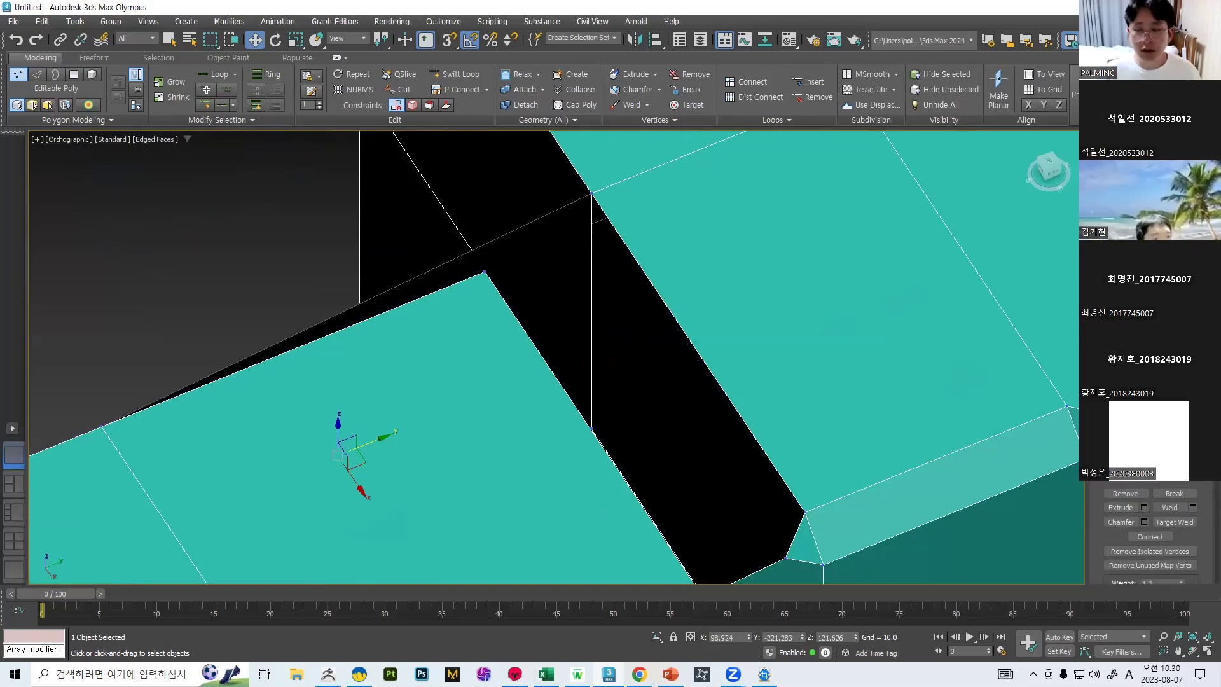
click(486, 271)
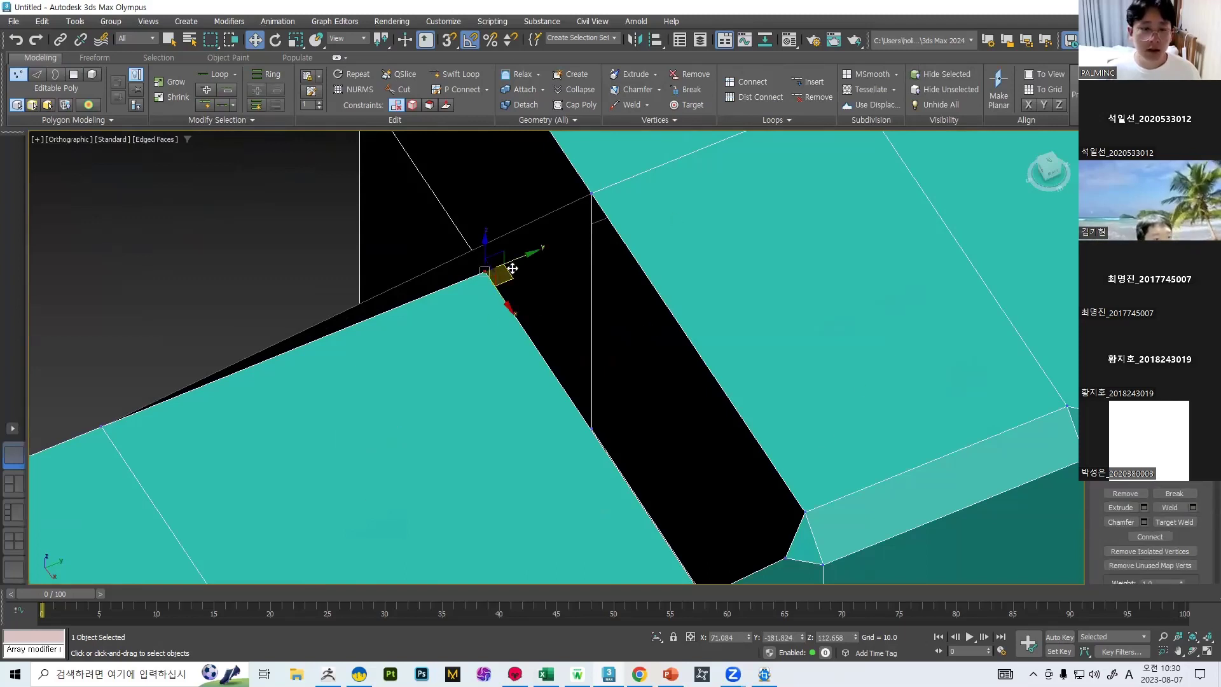
drag(486, 272, 585, 171)
alt+middle_drag(586, 170, 506, 279)
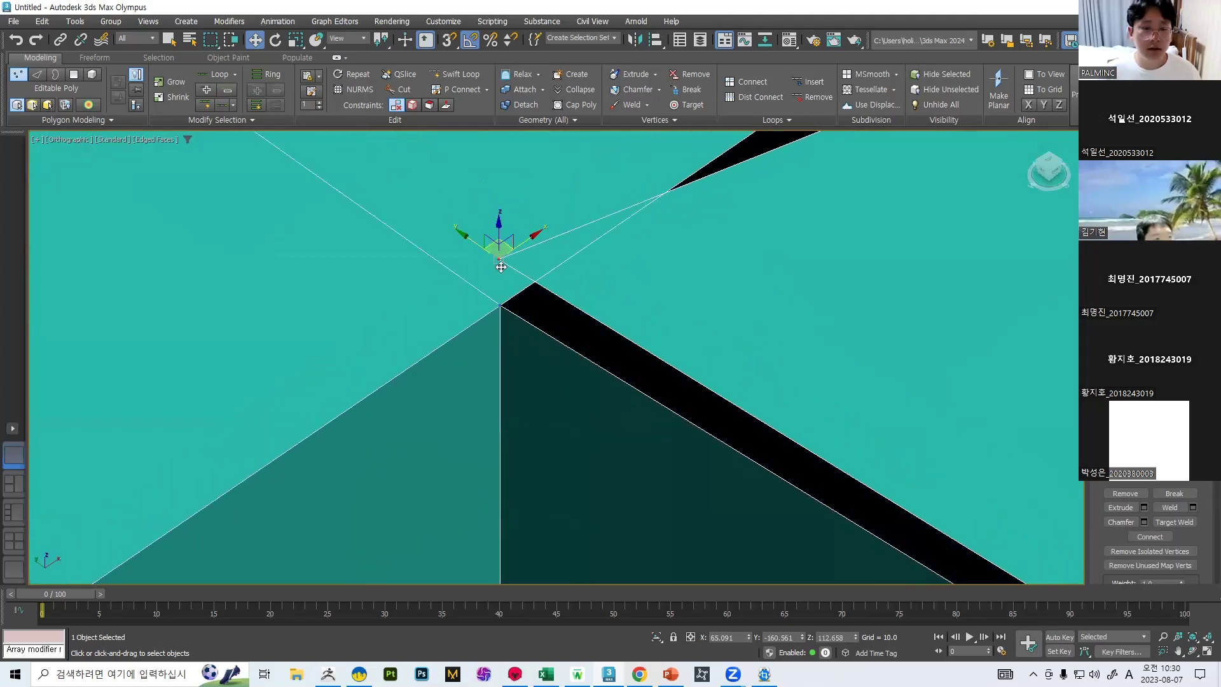
drag(505, 242, 497, 274)
middle_drag(578, 310, 458, 326)
key(ctrl+z)
scroll(499, 282, down, 4)
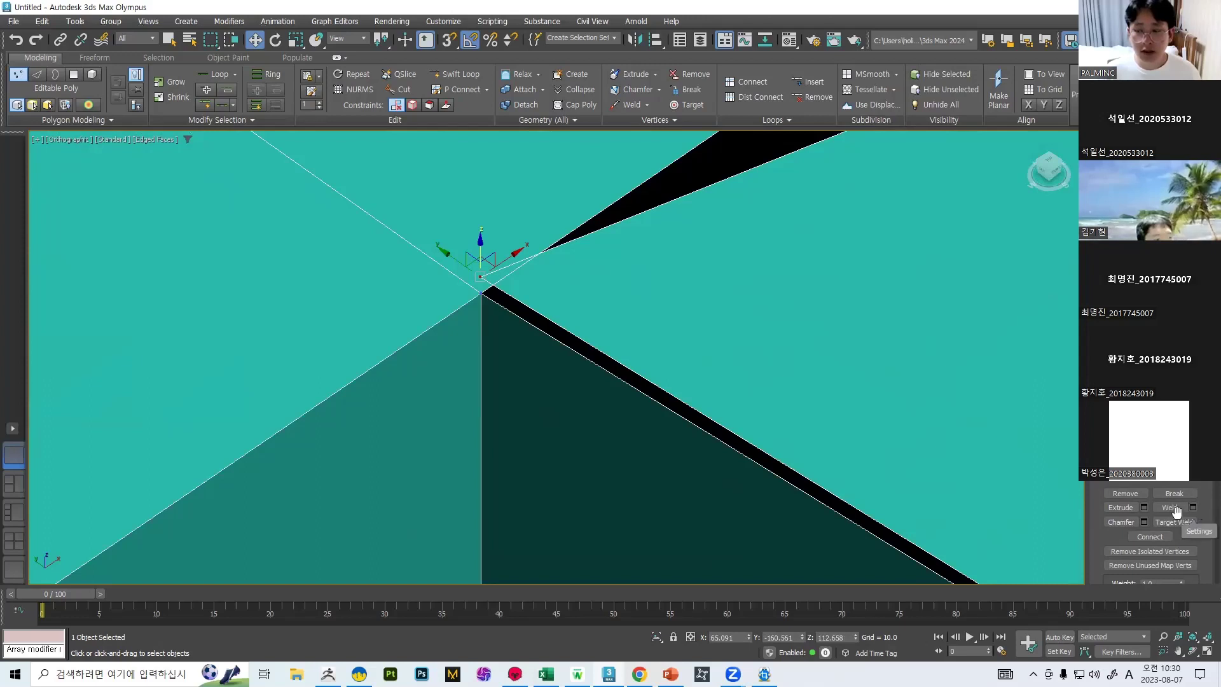
drag(441, 238, 438, 235)
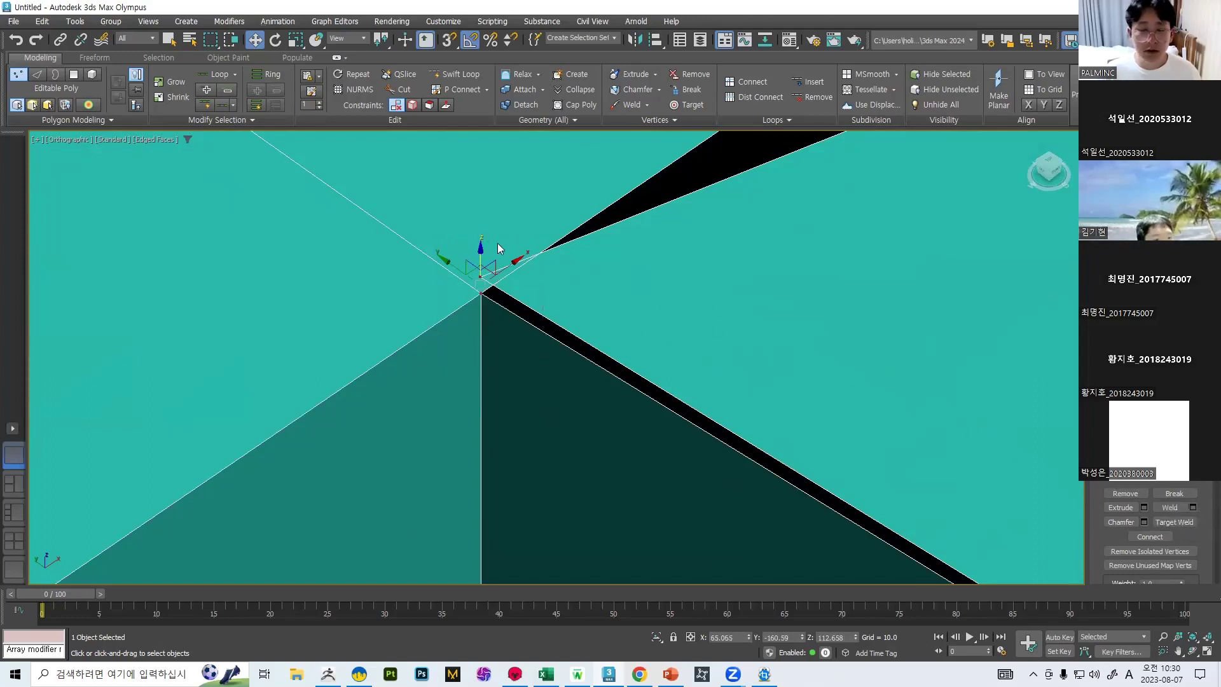
scroll(517, 242, up, 3)
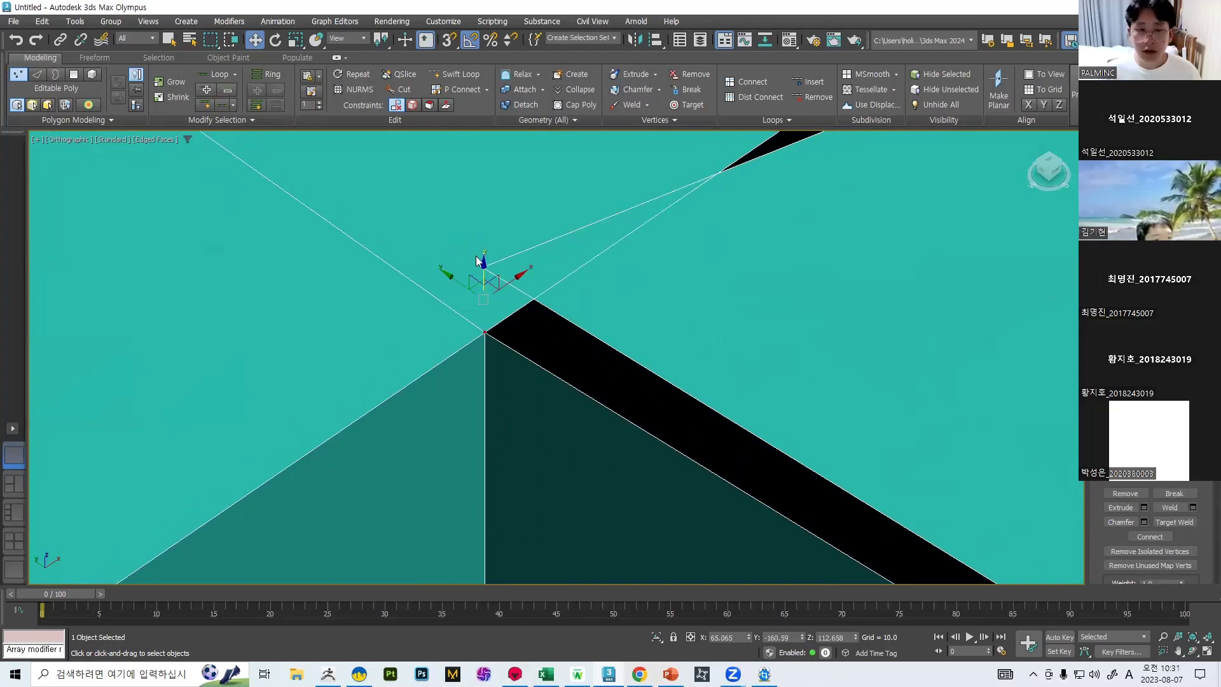
click(485, 265)
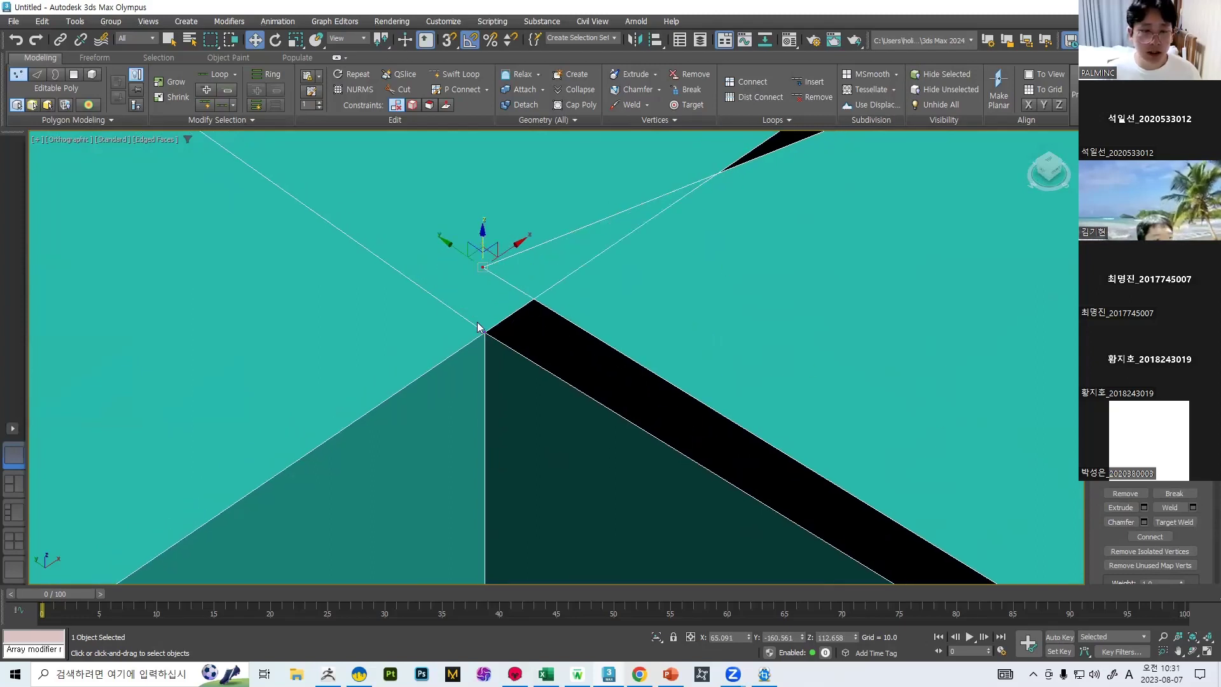
Turn on vertex snapping and move the face's far corner vertex onto the matching corner of the hole.
key(s)
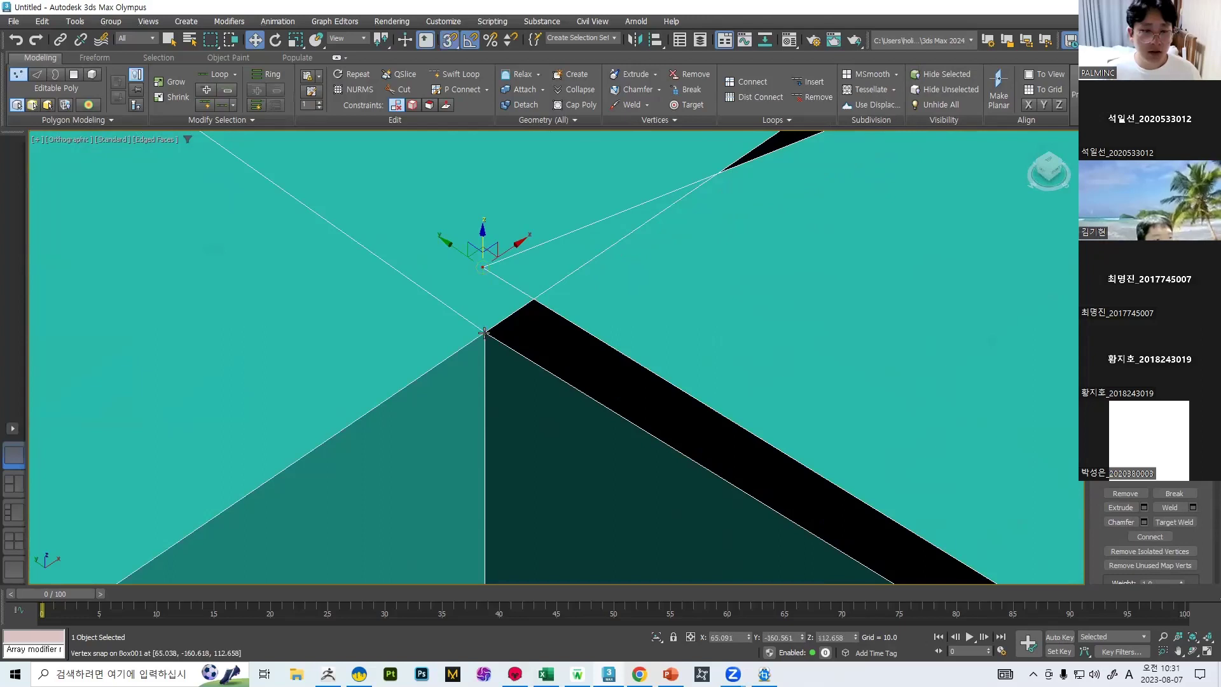
drag(462, 247, 485, 333)
middle_drag(480, 322, 462, 337)
mouse_move(485, 334)
mouse_down()
mouse_move(507, 319)
mouse_move(460, 350)
mouse_move(468, 333)
mouse_move(468, 351)
mouse_up()
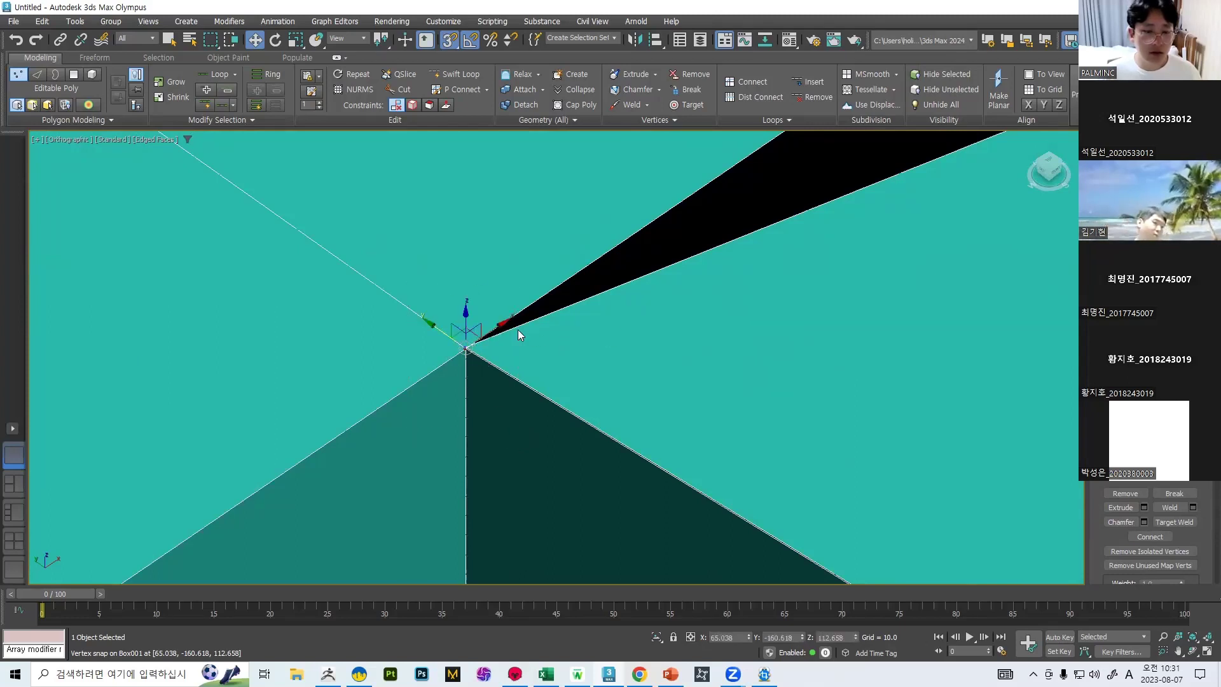
drag(490, 331, 455, 355)
Select the two overlapping vertices at that corner and weld them with a threshold of 0.01.
click(525, 372)
drag(534, 423, 439, 327)
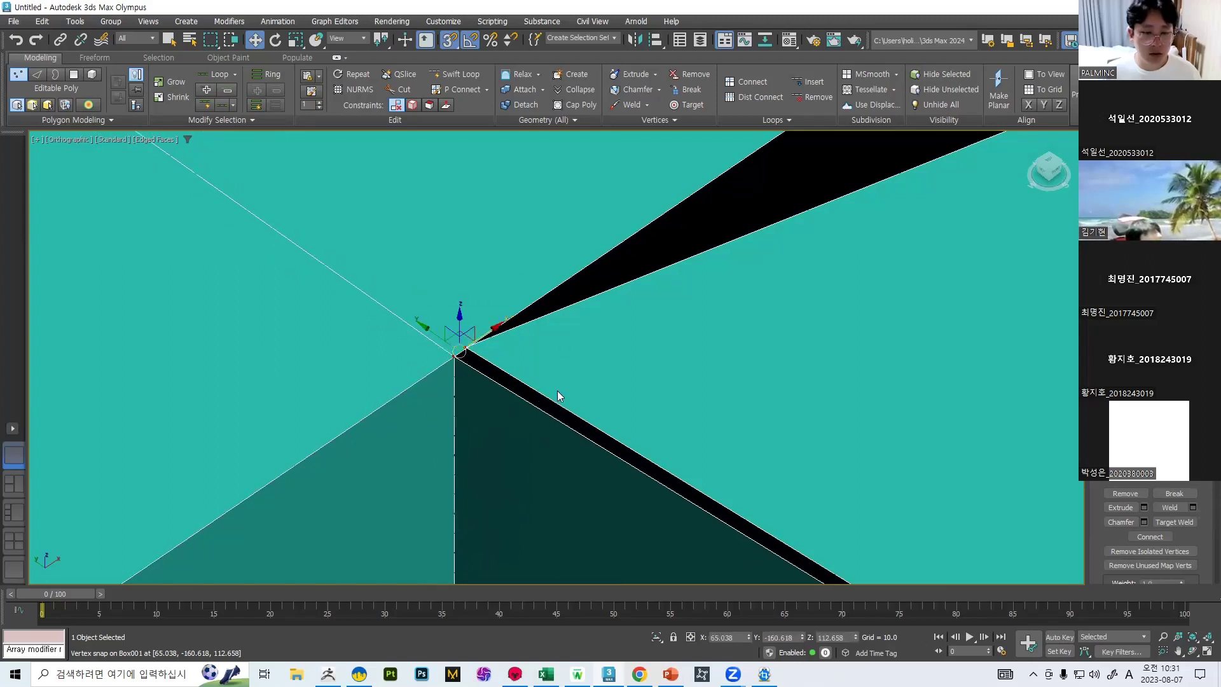
middle_drag(543, 389, 629, 352)
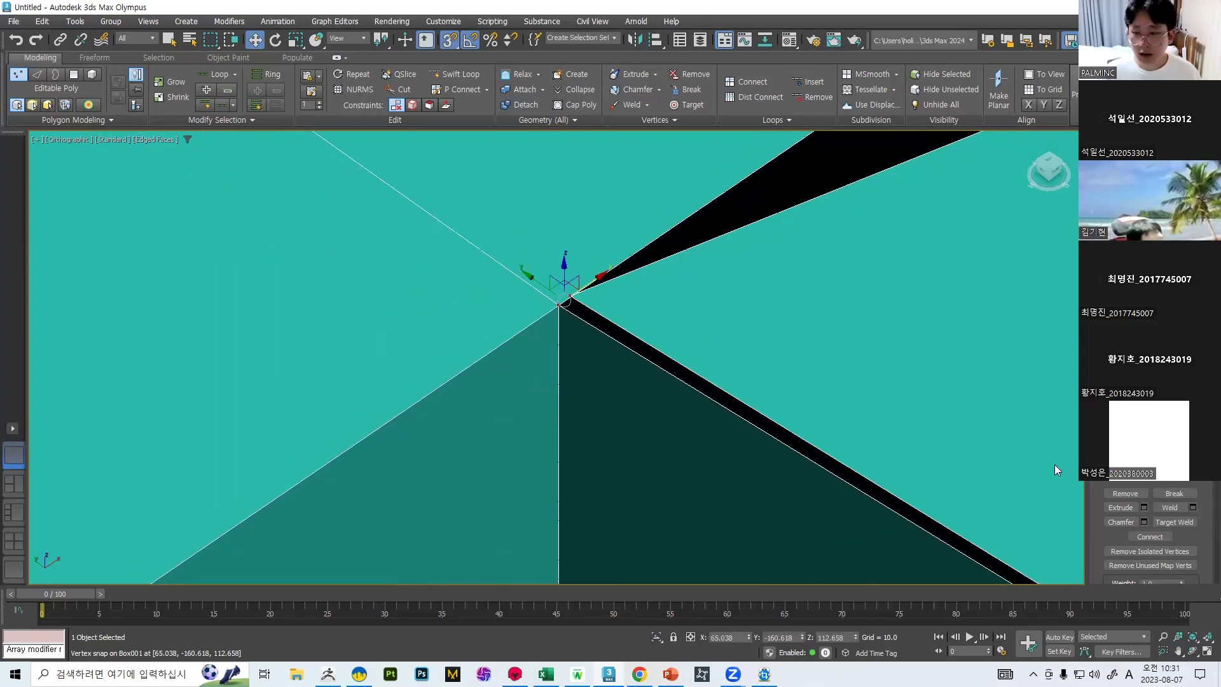
click(1193, 508)
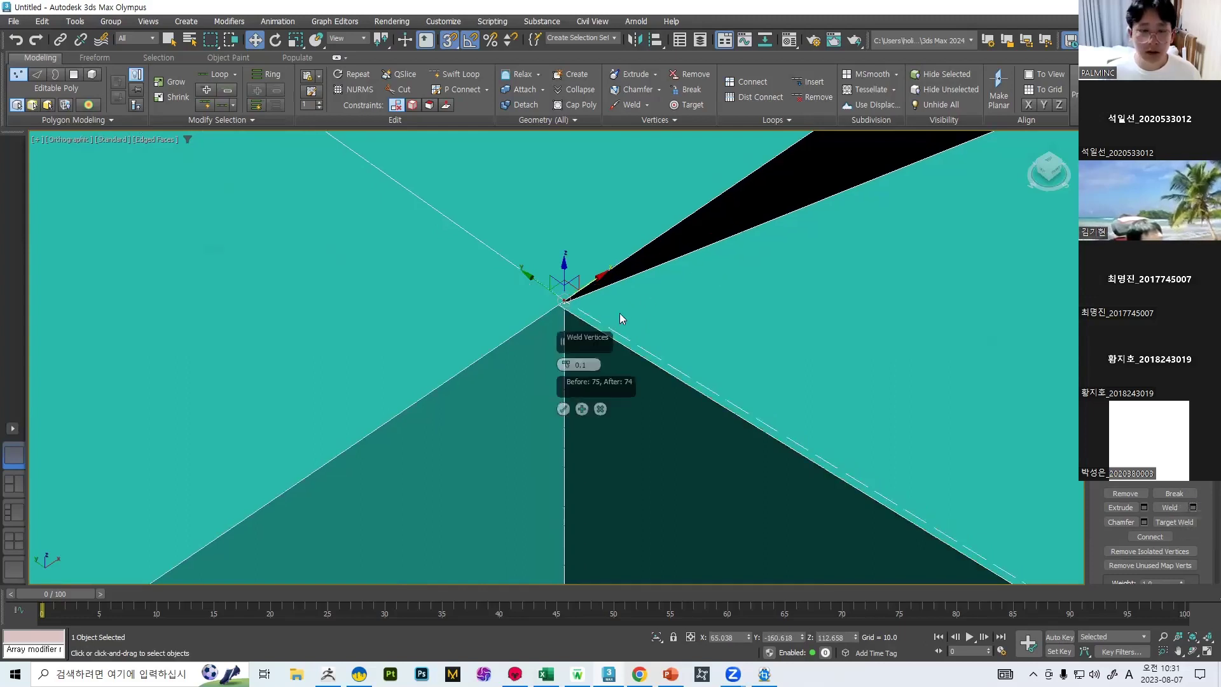
click(565, 367)
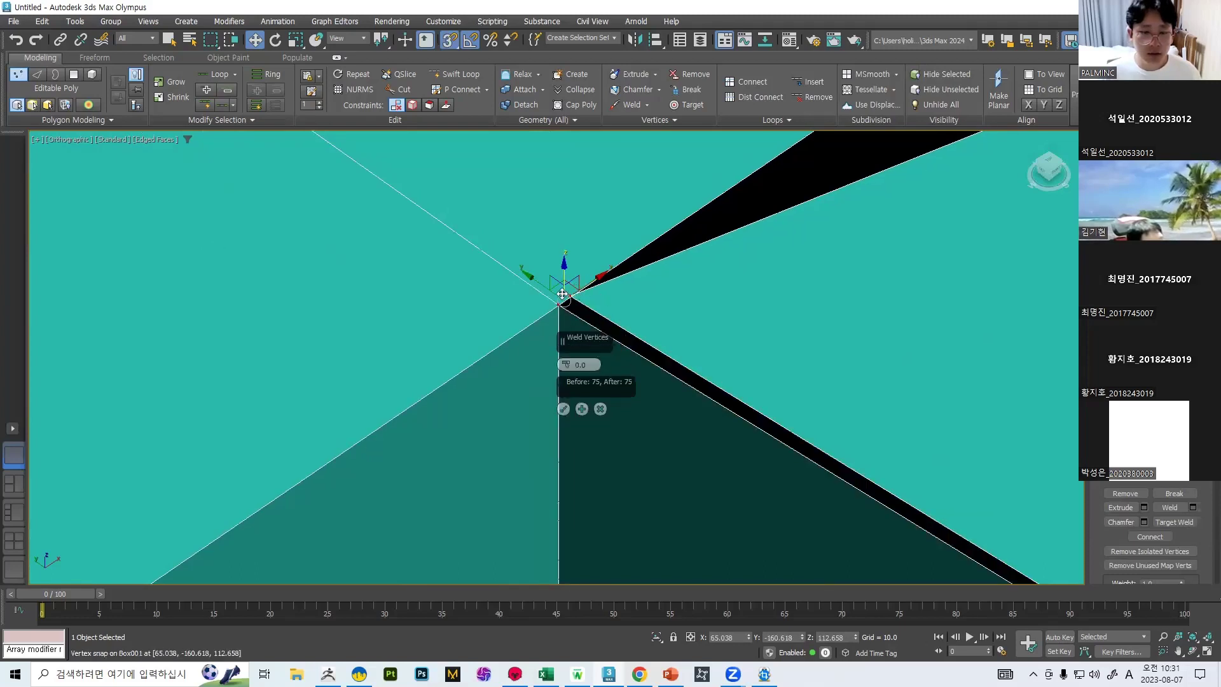
click(565, 363)
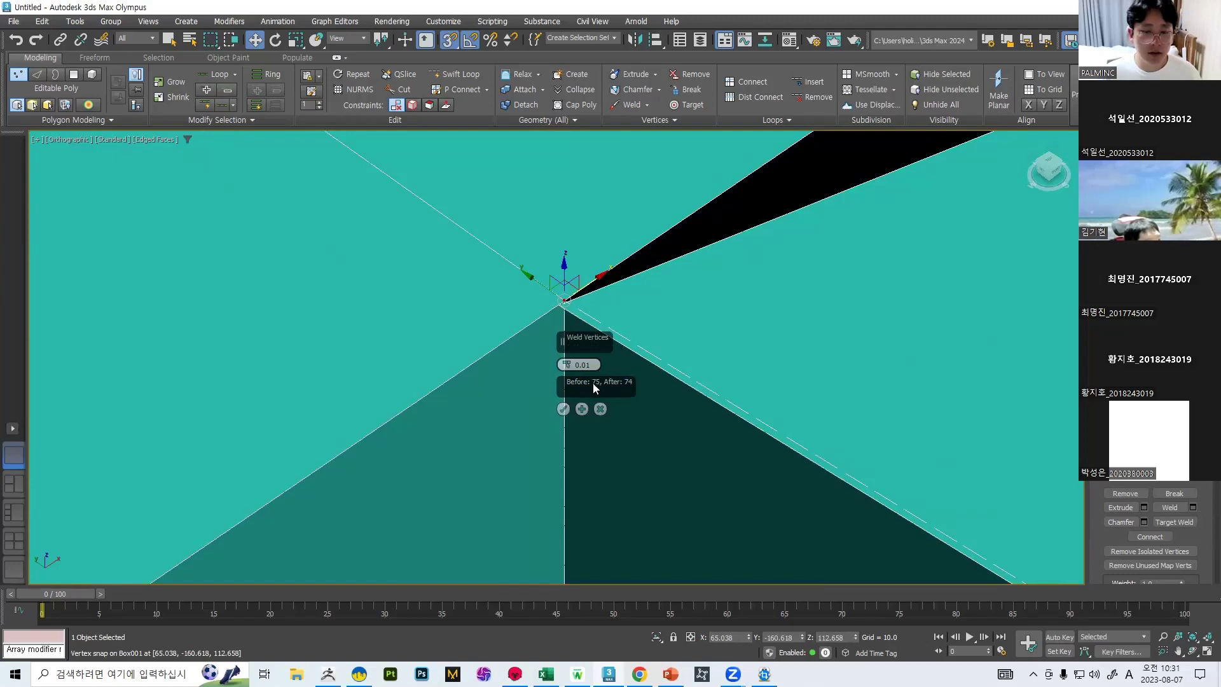
scroll(632, 351, down, 10)
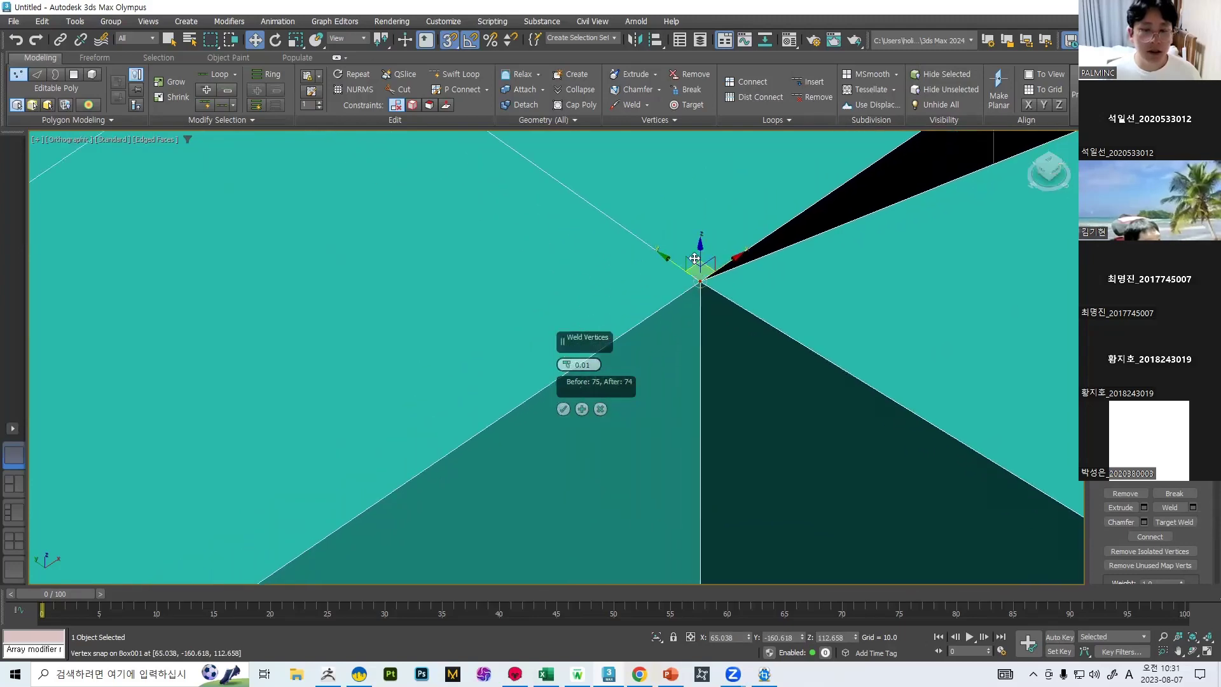
scroll(632, 341, up, 5)
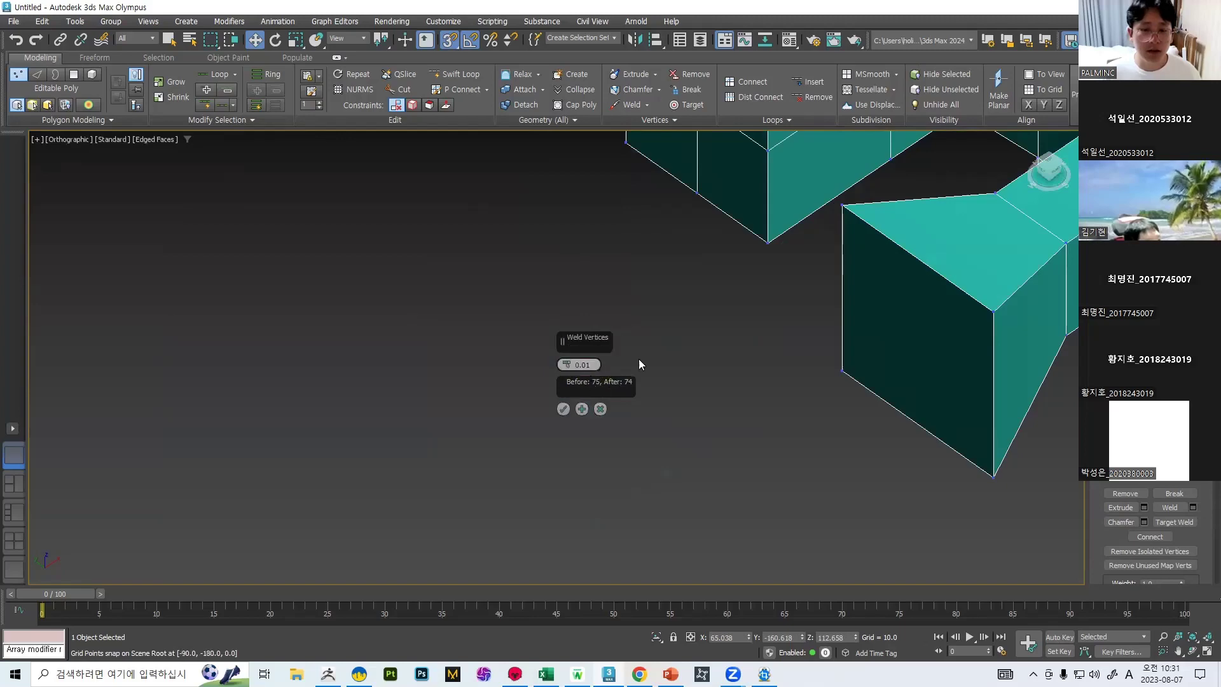
scroll(655, 299, up, 10)
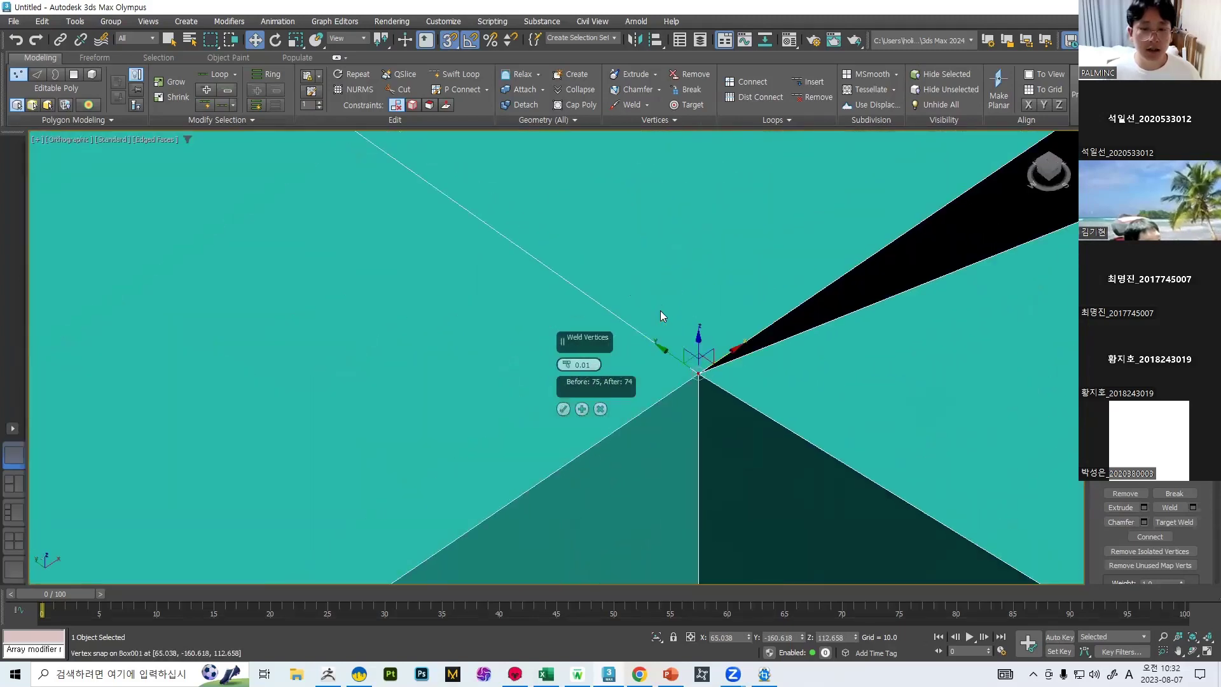
scroll(616, 385, up, 3)
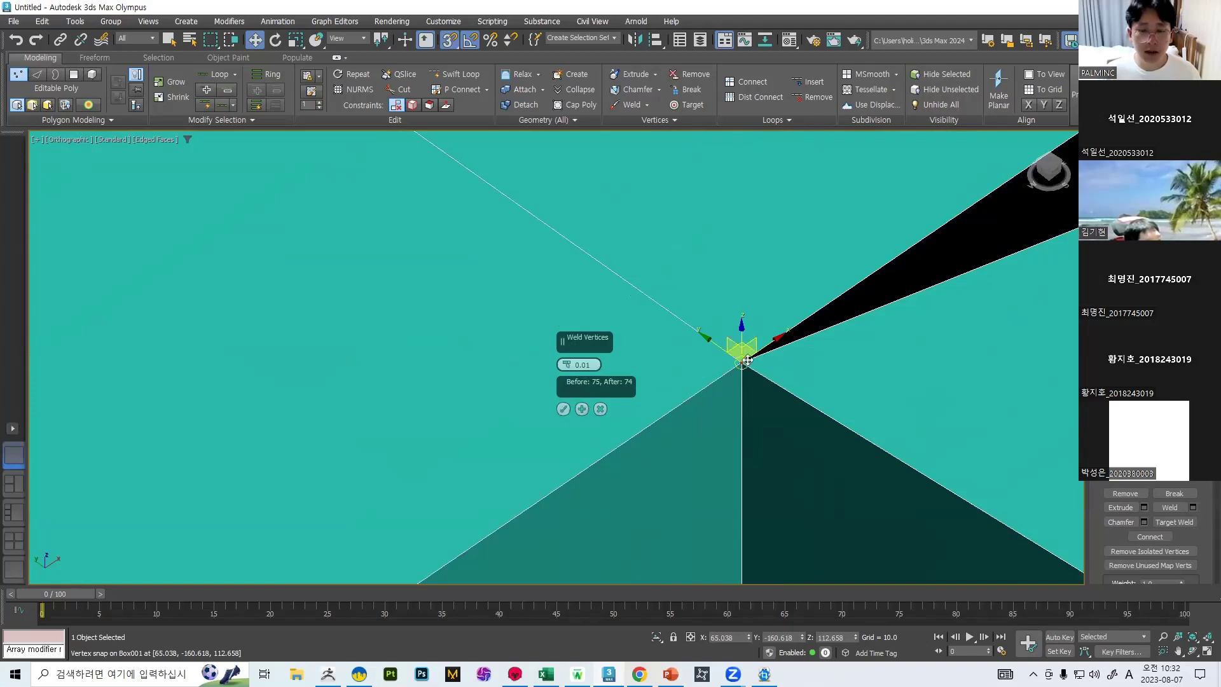
click(563, 410)
Test-move the welded corner vertex and undo the moves.
middle_drag(749, 371, 670, 447)
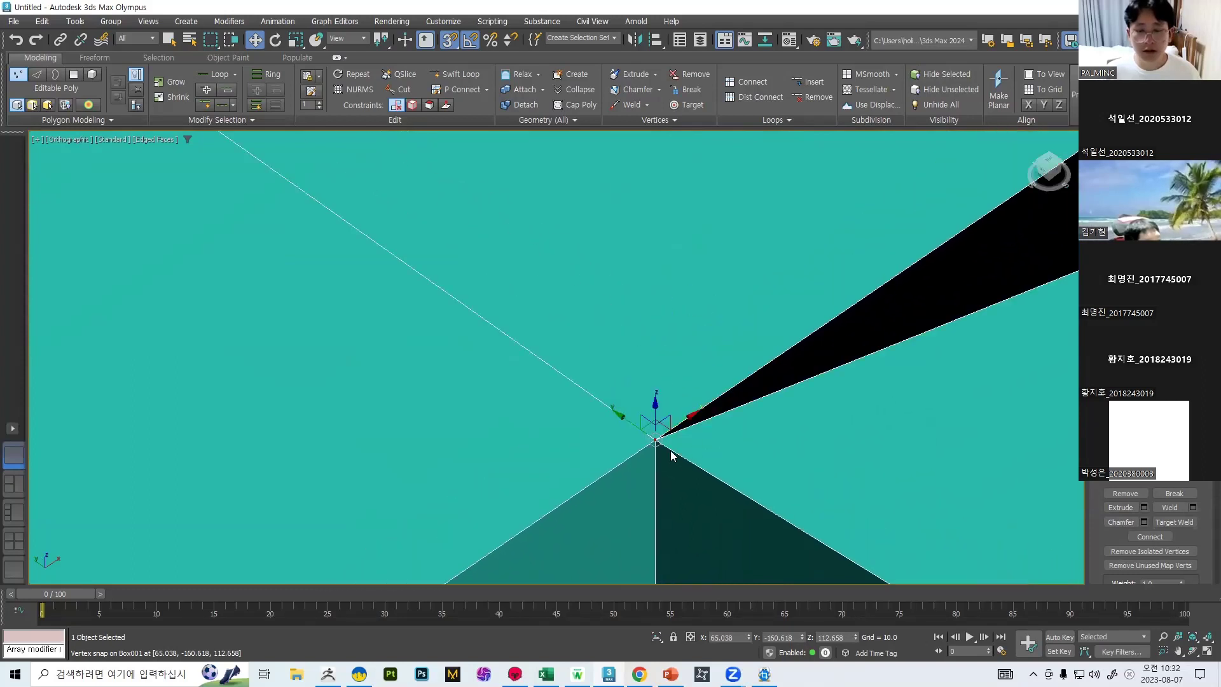
drag(685, 419, 661, 444)
key(ctrl+z)
click(724, 354)
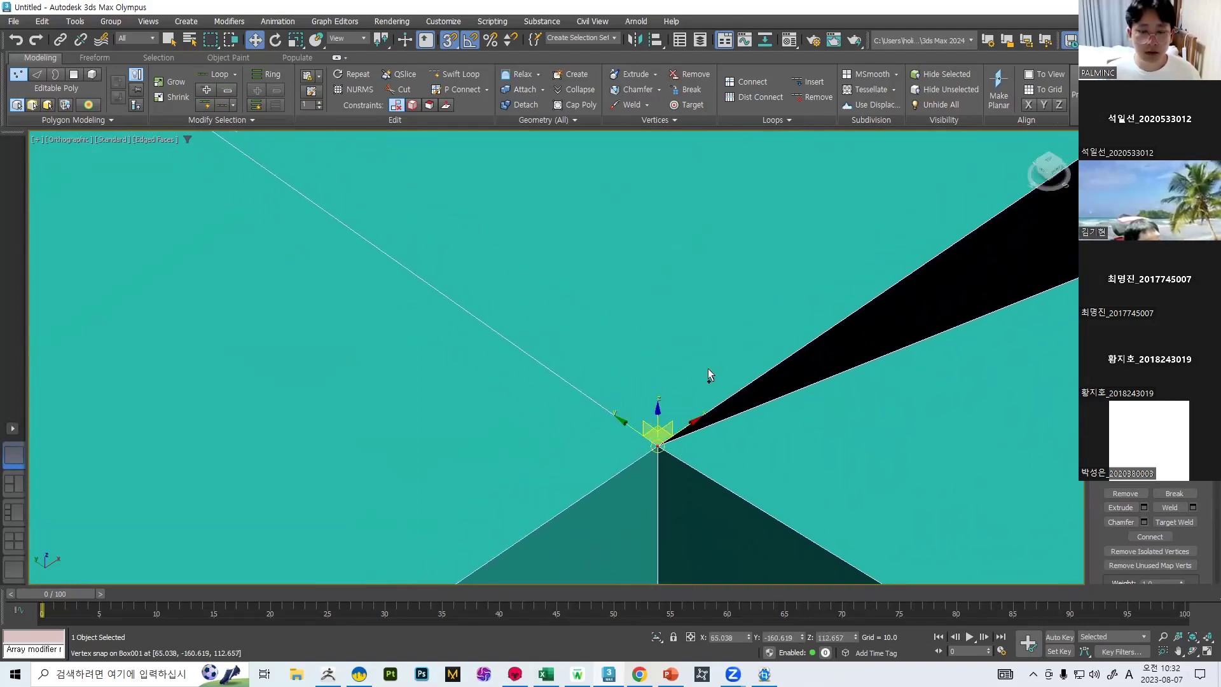
key(ctrl+z)
click(670, 463)
click(659, 439)
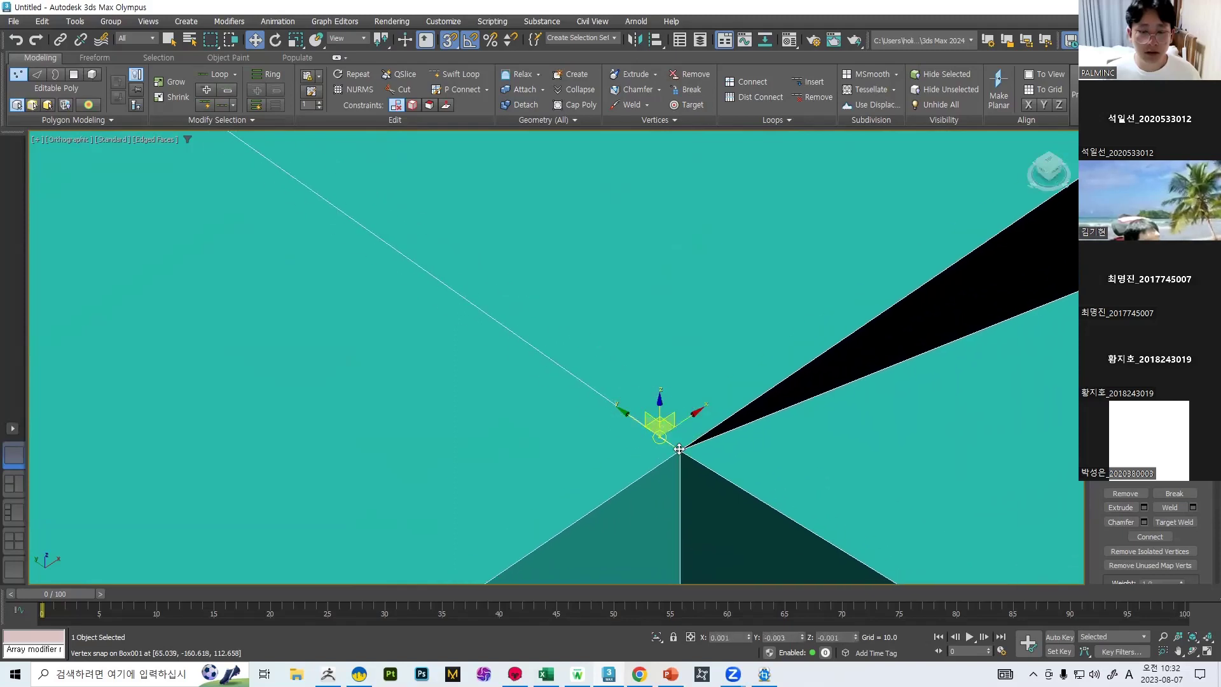
Target Weld the new face's remaining free corner vertex to the upper corner vertex of the chamfer.
middle_drag(647, 439, 889, 308)
scroll(1005, 246, down, 3)
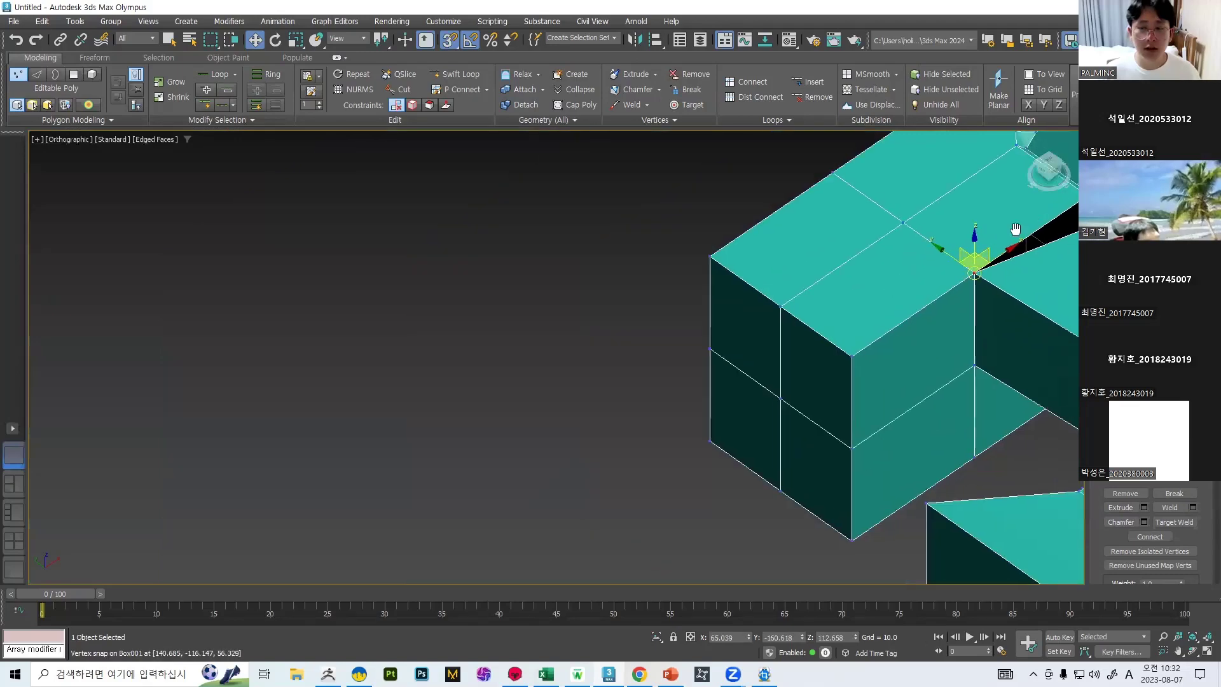
middle_drag(1046, 216, 731, 319)
scroll(829, 295, up, 5)
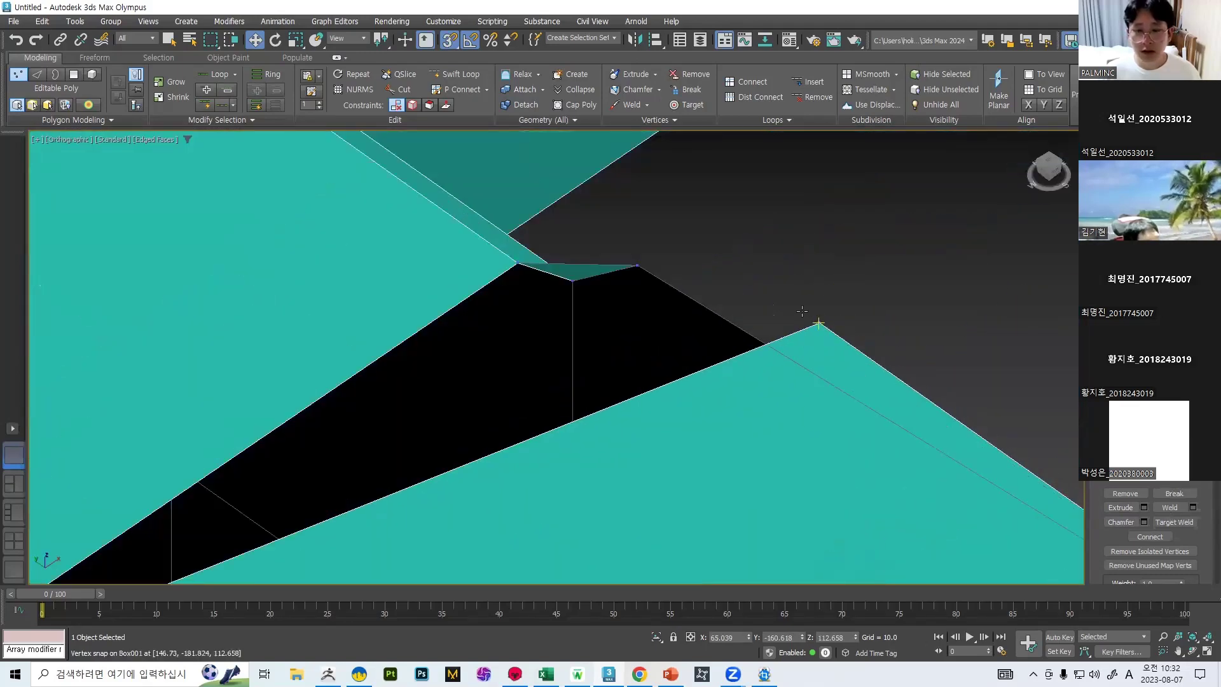
scroll(661, 273, up, 3)
scroll(655, 343, down, 5)
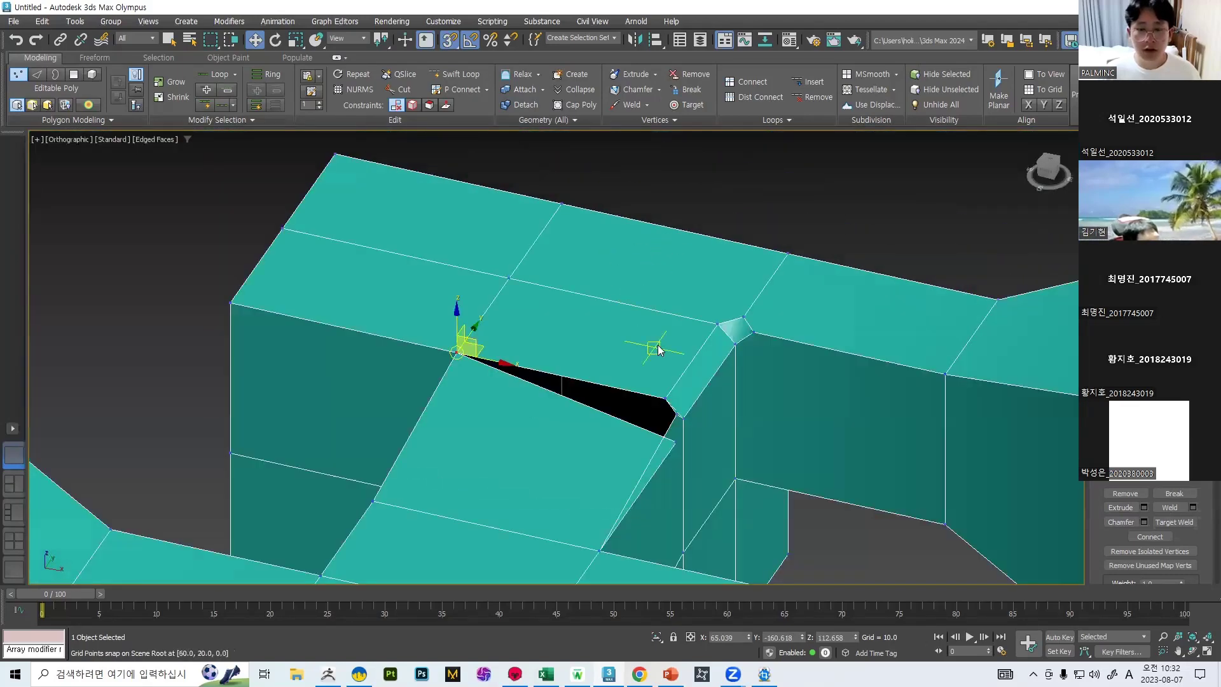
alt+middle_drag(655, 346, 594, 311)
scroll(503, 482, up, 4)
middle_drag(503, 482, 543, 248)
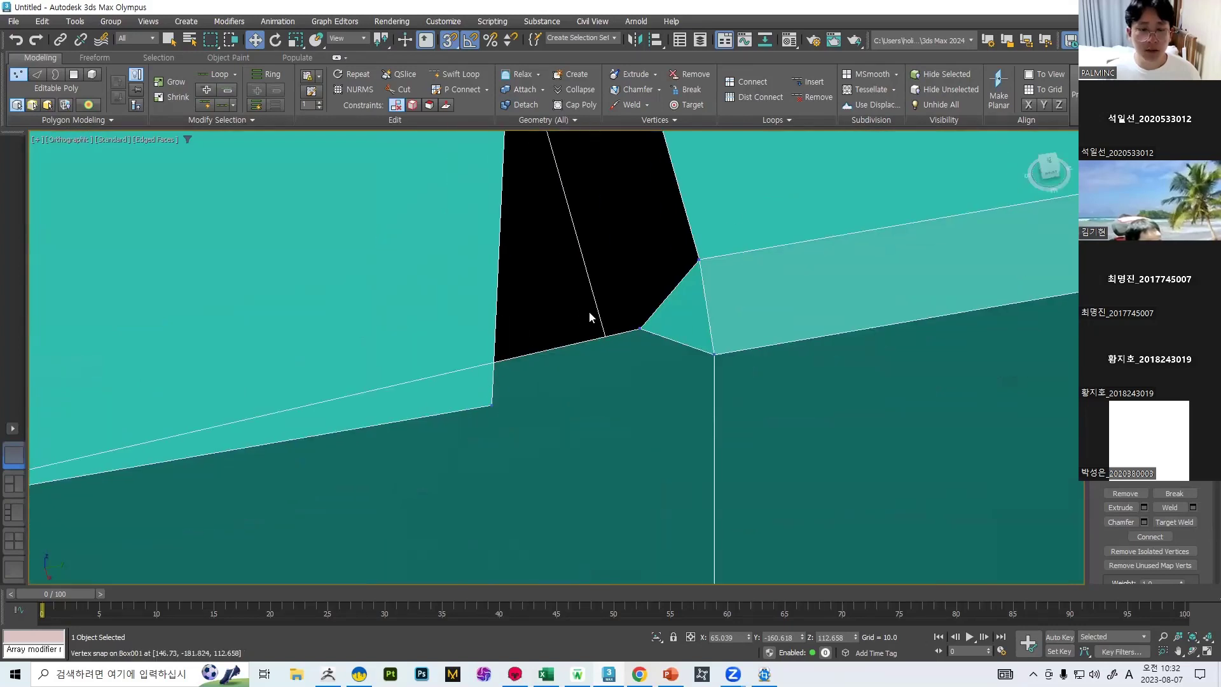
click(1173, 522)
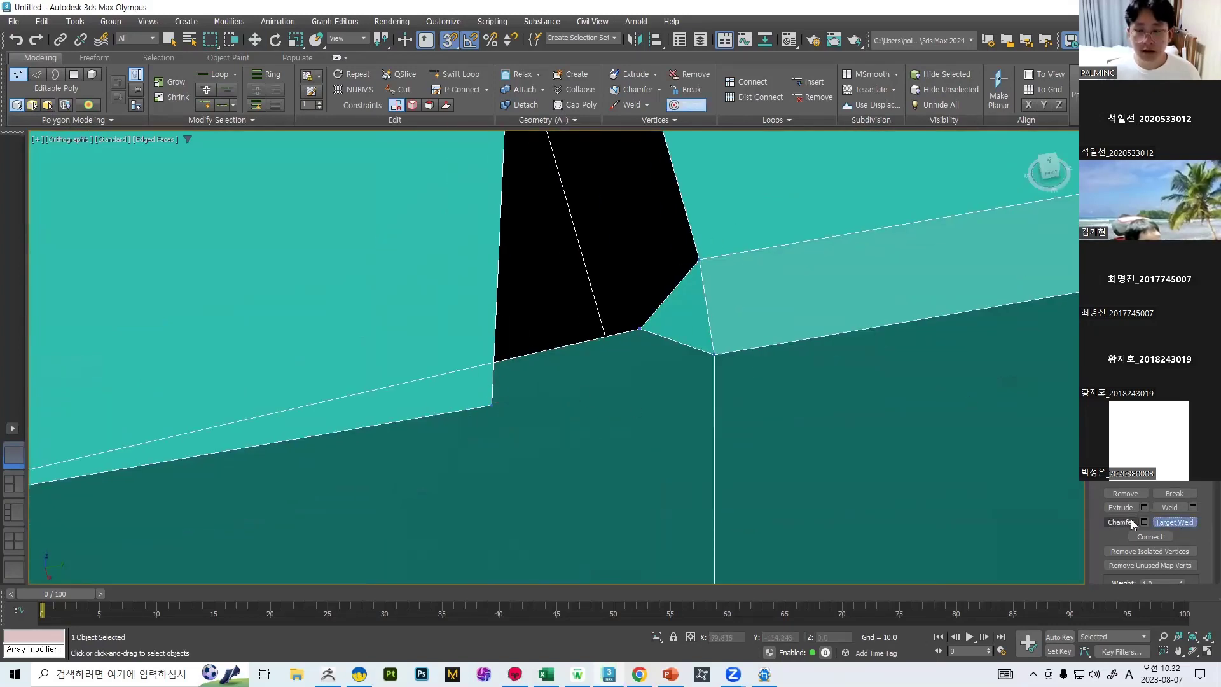
click(700, 261)
scroll(654, 272, down, 2)
middle_drag(636, 264, 829, 408)
alt+middle_drag(674, 253, 684, 295)
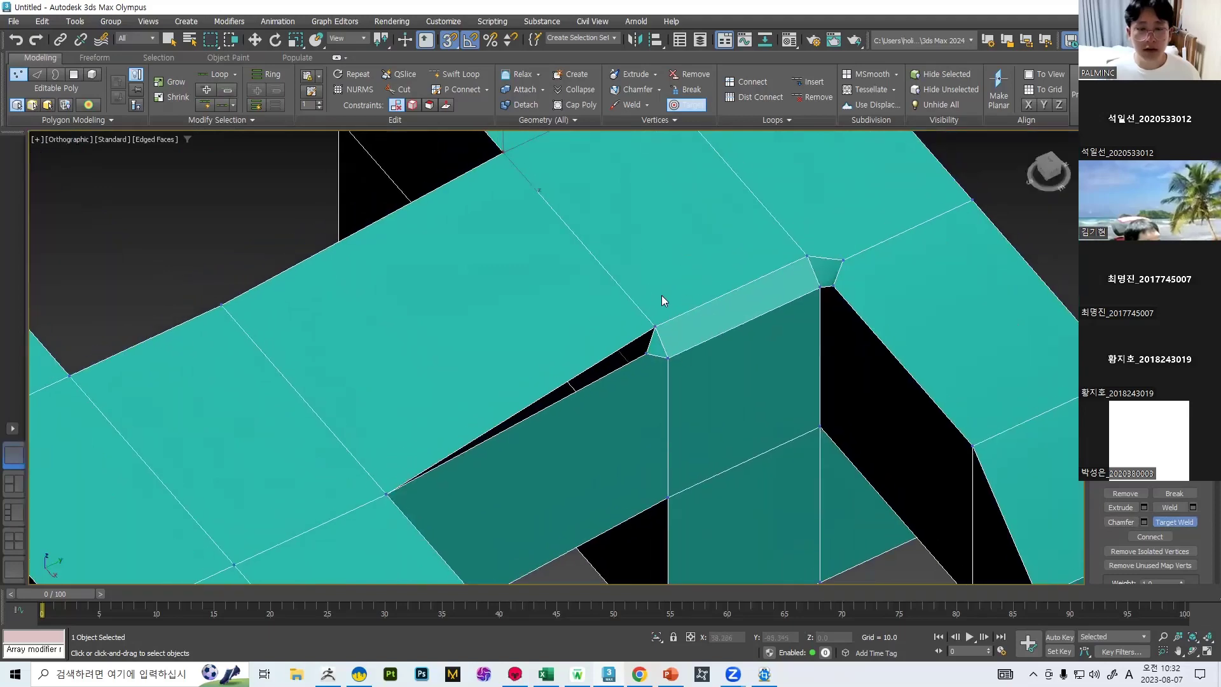
Turn off snapping and cap the open border of the narrow triangular gap between the new face and the bridge's side.
scroll(658, 327, up, 4)
scroll(641, 326, up, 2)
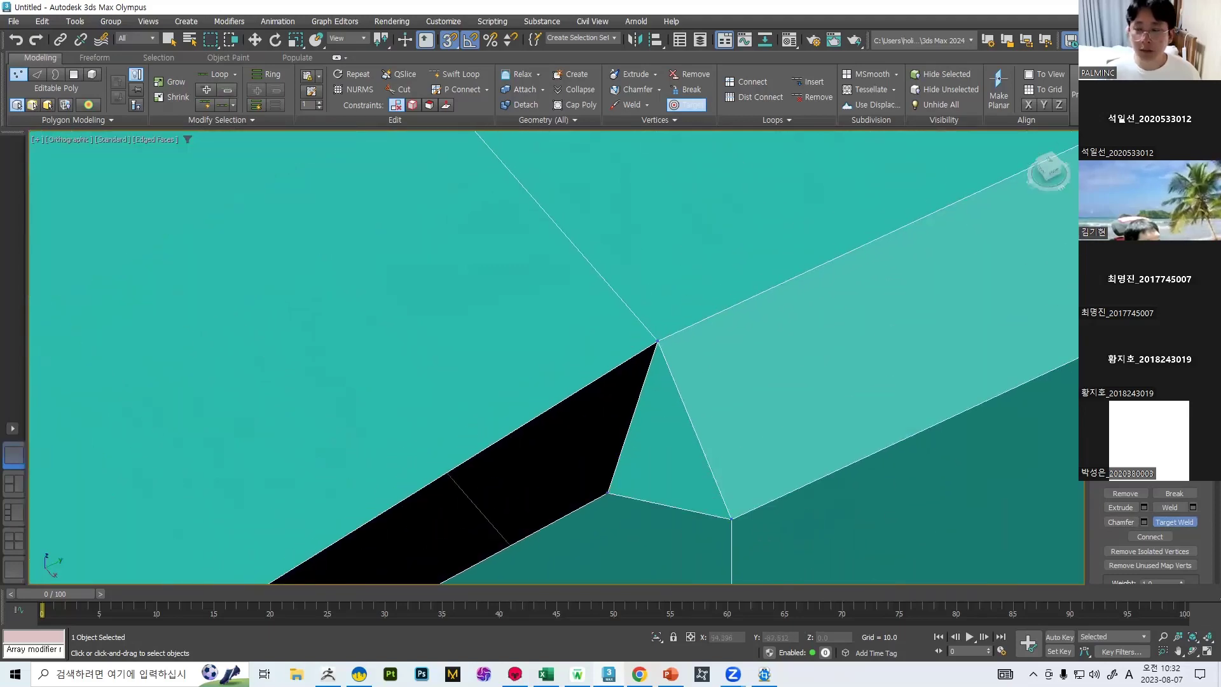
alt+middle_drag(592, 446, 605, 341)
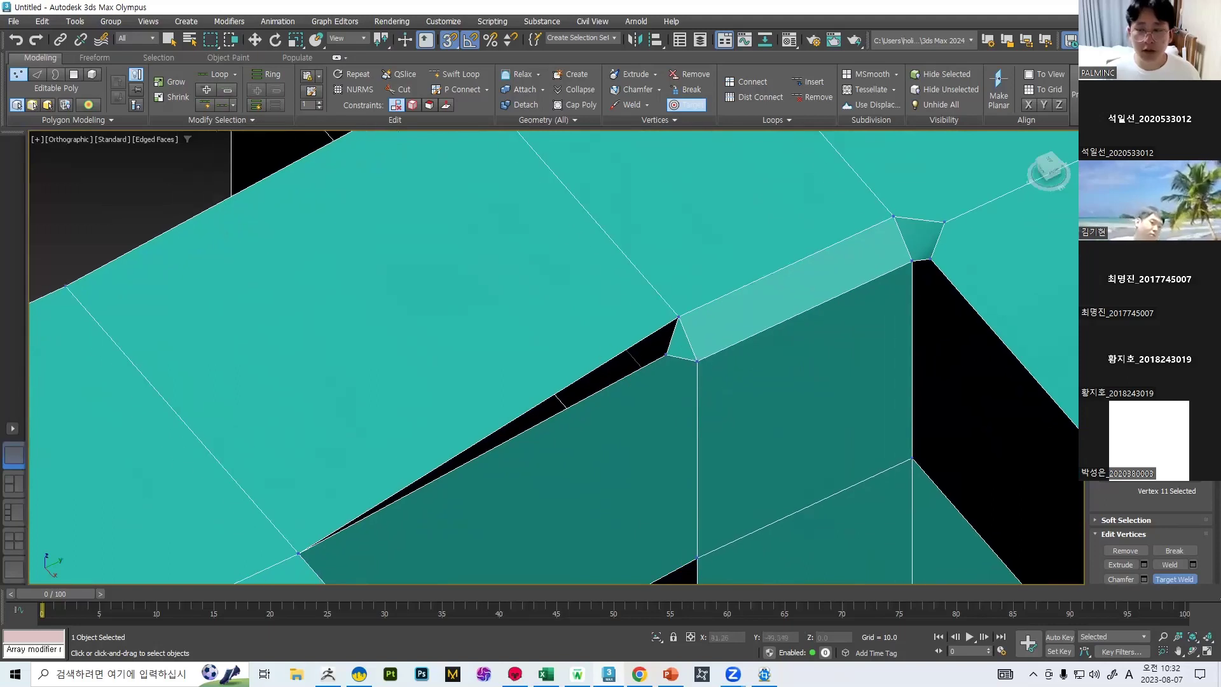
key(3)
key(w)
click(639, 363)
key(s)
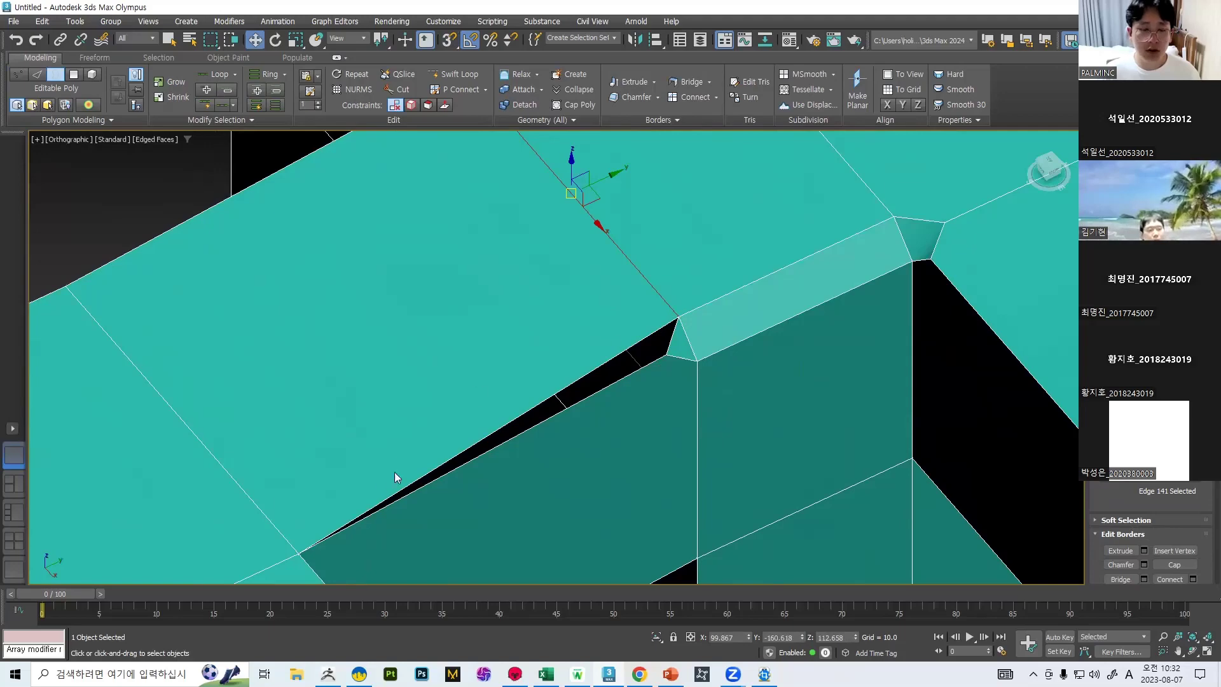
click(635, 376)
alt+middle_drag(698, 361, 790, 354)
scroll(1176, 509, down, 3)
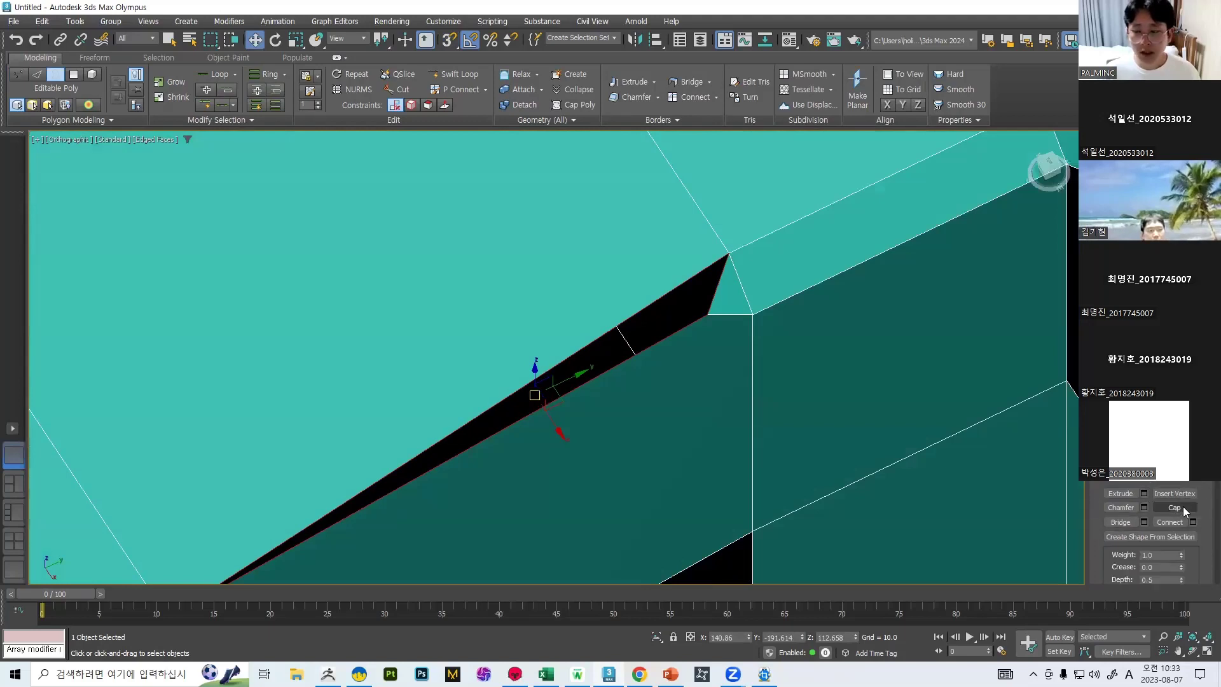
scroll(1177, 509, down, 2)
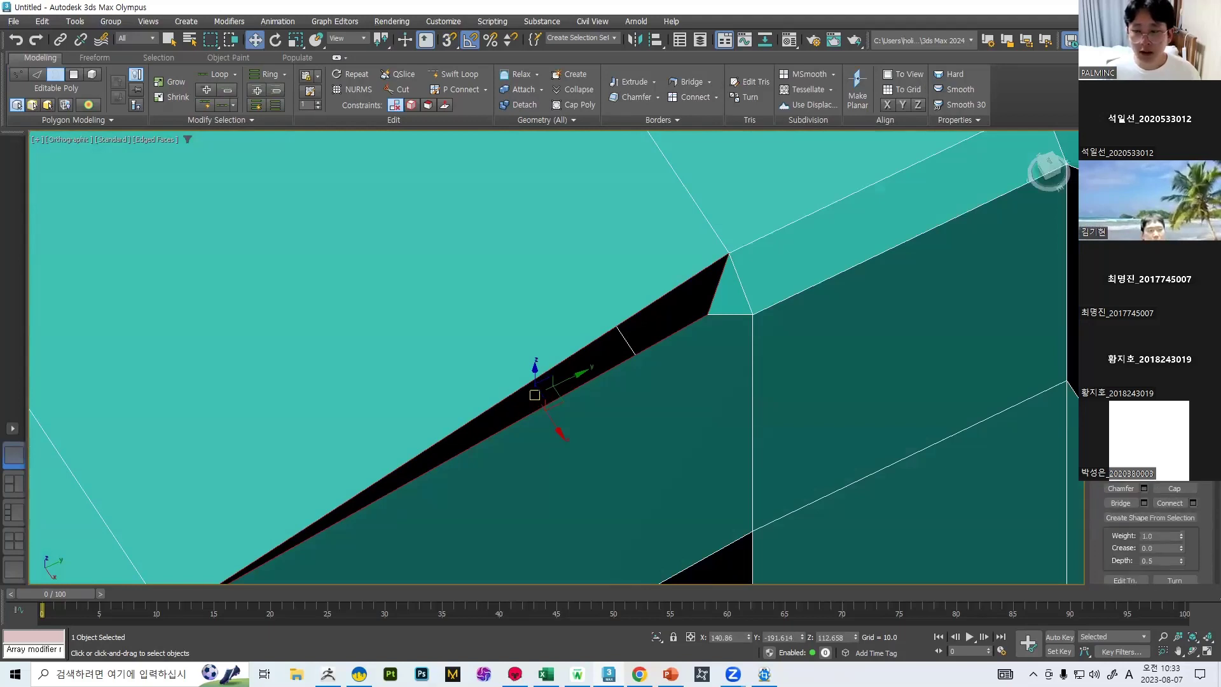
click(1172, 490)
Examine the capped area beside the chamfer from several angles, with and without edged faces.
scroll(664, 286, down, 10)
scroll(658, 302, up, 3)
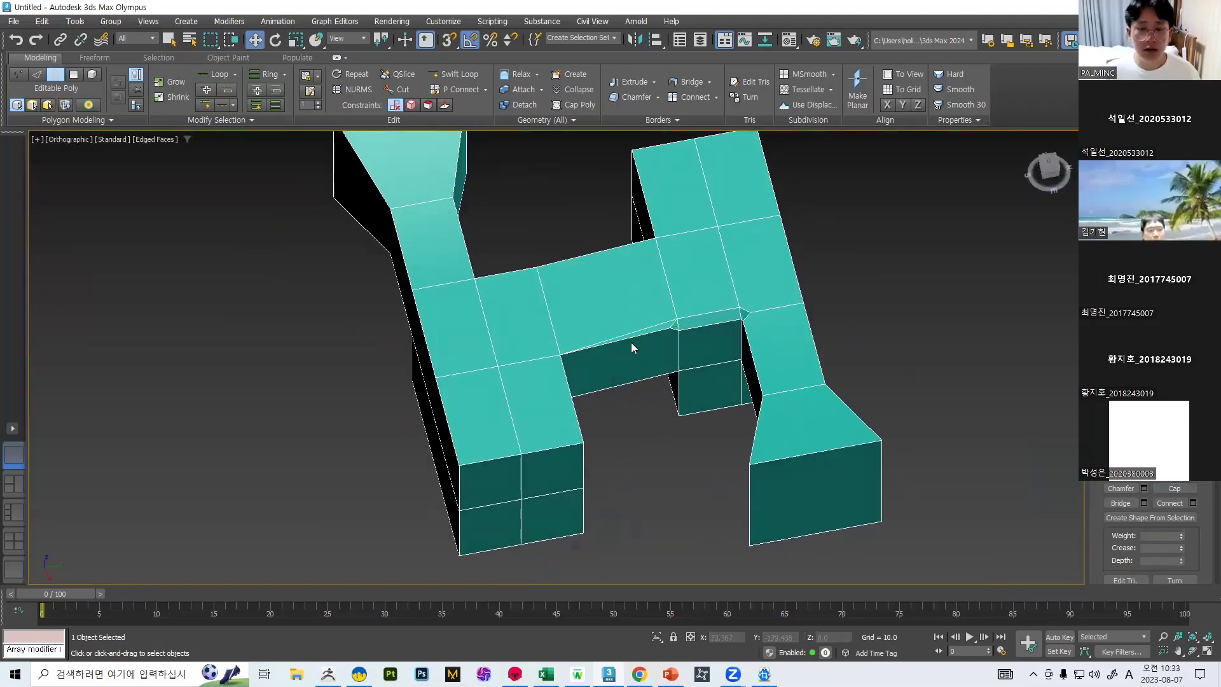
scroll(703, 302, up, 6)
key(F4)
scroll(715, 294, down, 8)
alt+middle_drag(747, 319, 783, 280)
scroll(746, 262, up, 8)
scroll(746, 262, down, 10)
key(F4)
scroll(706, 248, up, 3)
alt+middle_drag(705, 243, 833, 243)
scroll(833, 242, up, 2)
key(3)
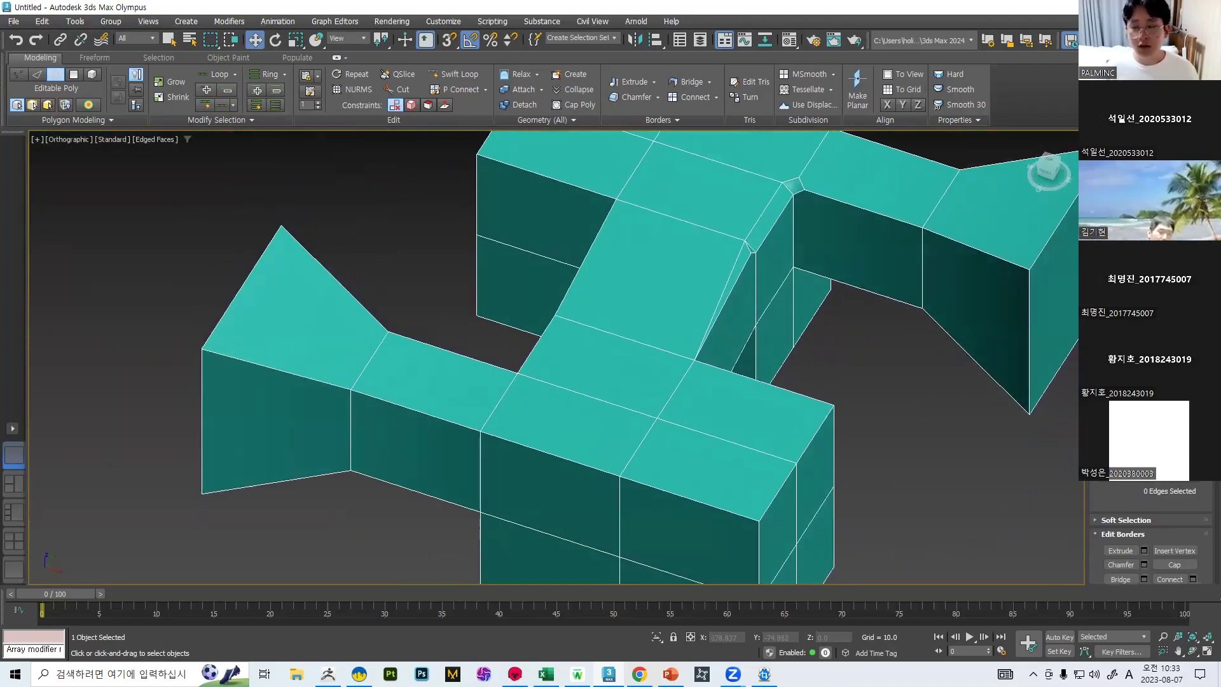
Look through the editing tools offered at Border, Polygon and Element level for the model.
key(3)
scroll(724, 306, down, 5)
alt+middle_drag(723, 306, 812, 321)
scroll(687, 311, up, 2)
scroll(812, 322, up, 3)
key(5)
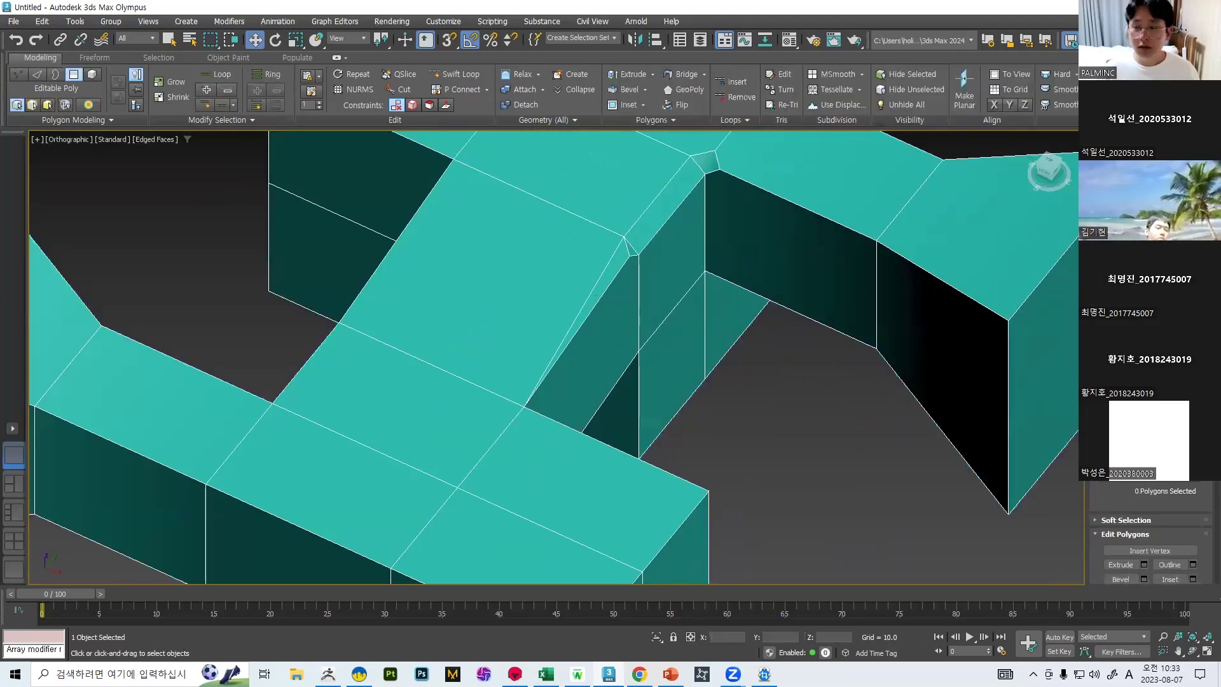
scroll(1151, 534, up, 3)
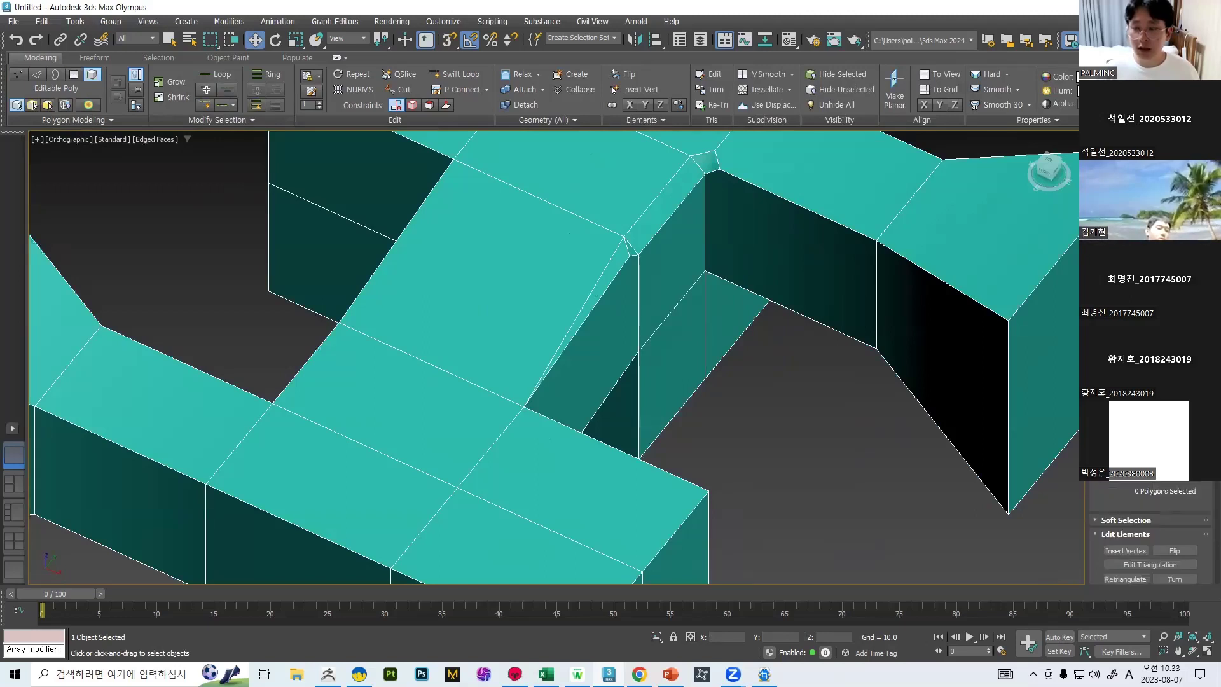
scroll(1151, 534, down, 2)
scroll(1151, 534, down, 2)
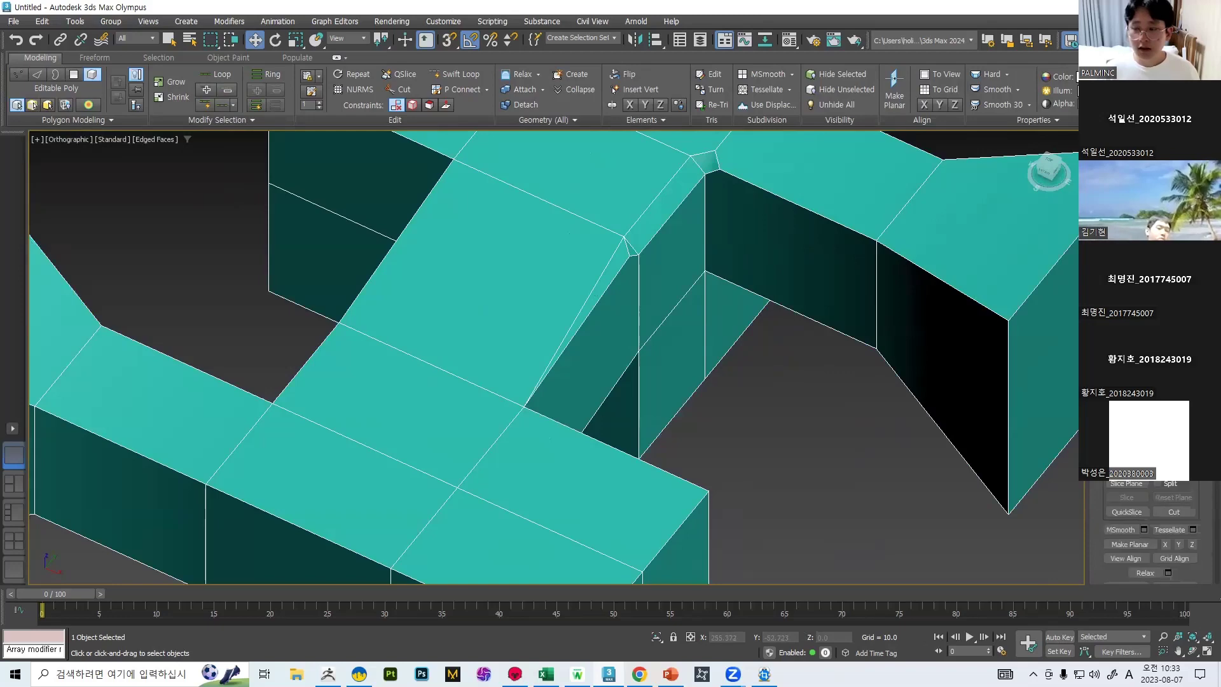
scroll(1150, 535, up, 4)
scroll(754, 330, down, 6)
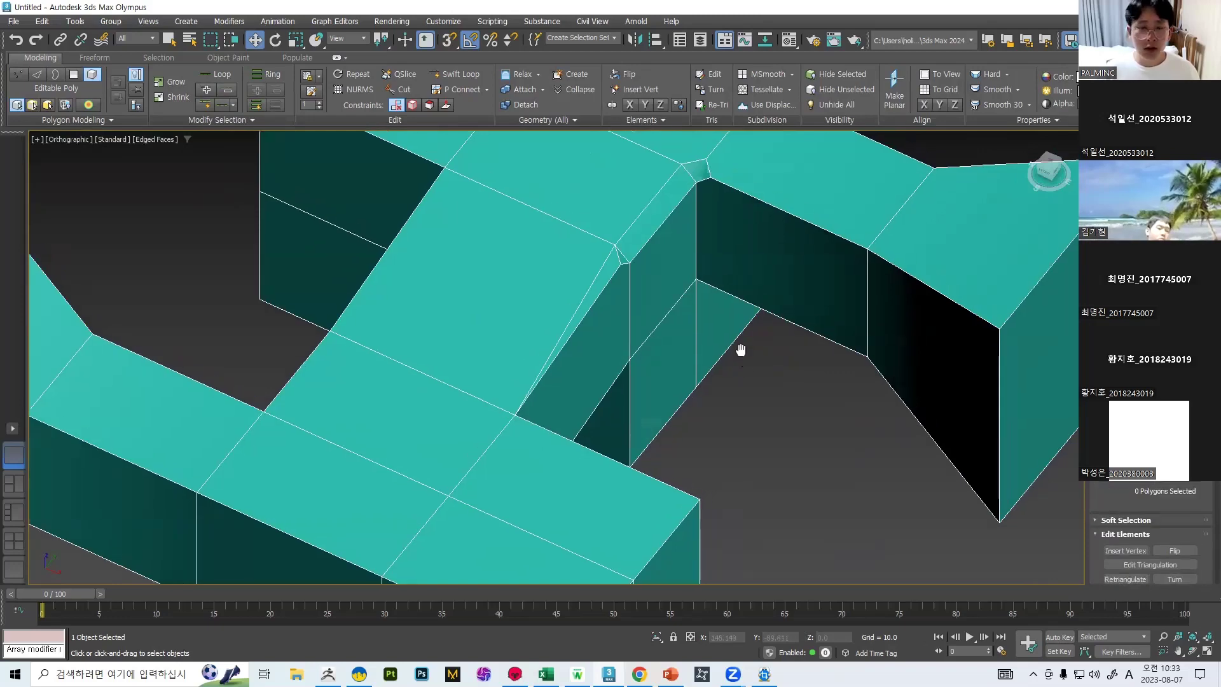
scroll(1151, 534, down, 3)
scroll(1151, 534, up, 3)
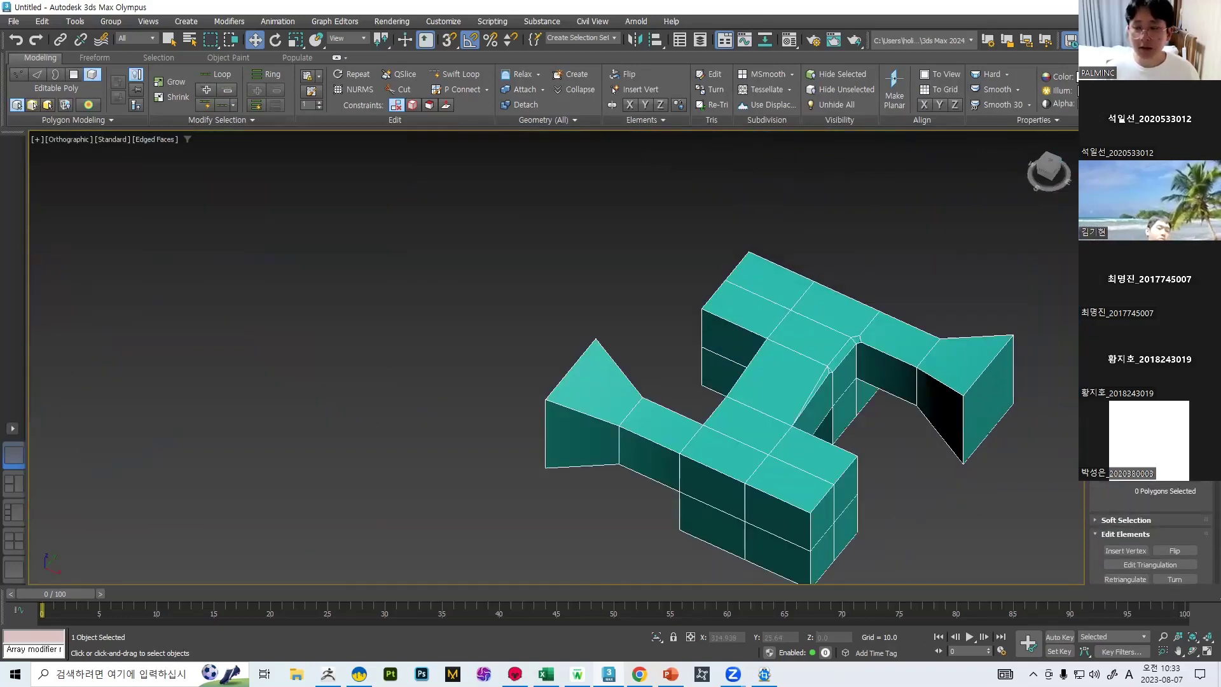
Leave sub-object editing and create a tall box, two height segments, beside the model.
middle_drag(1043, 354, 783, 332)
key(4)
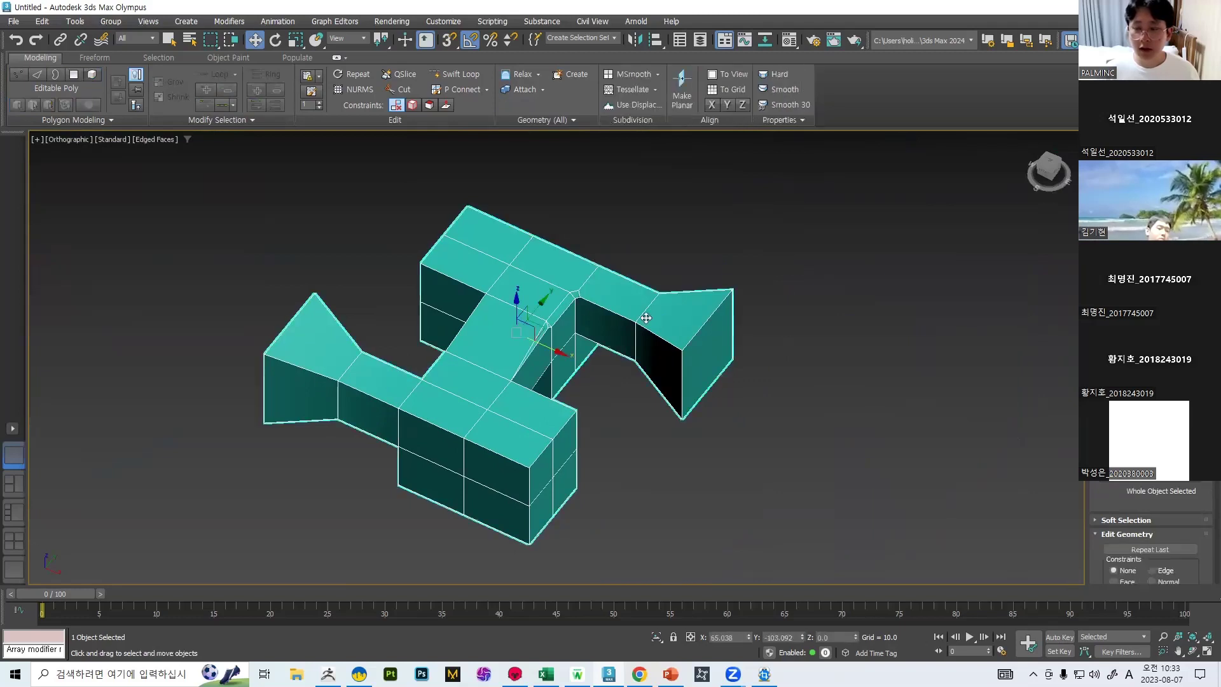
click(1098, 60)
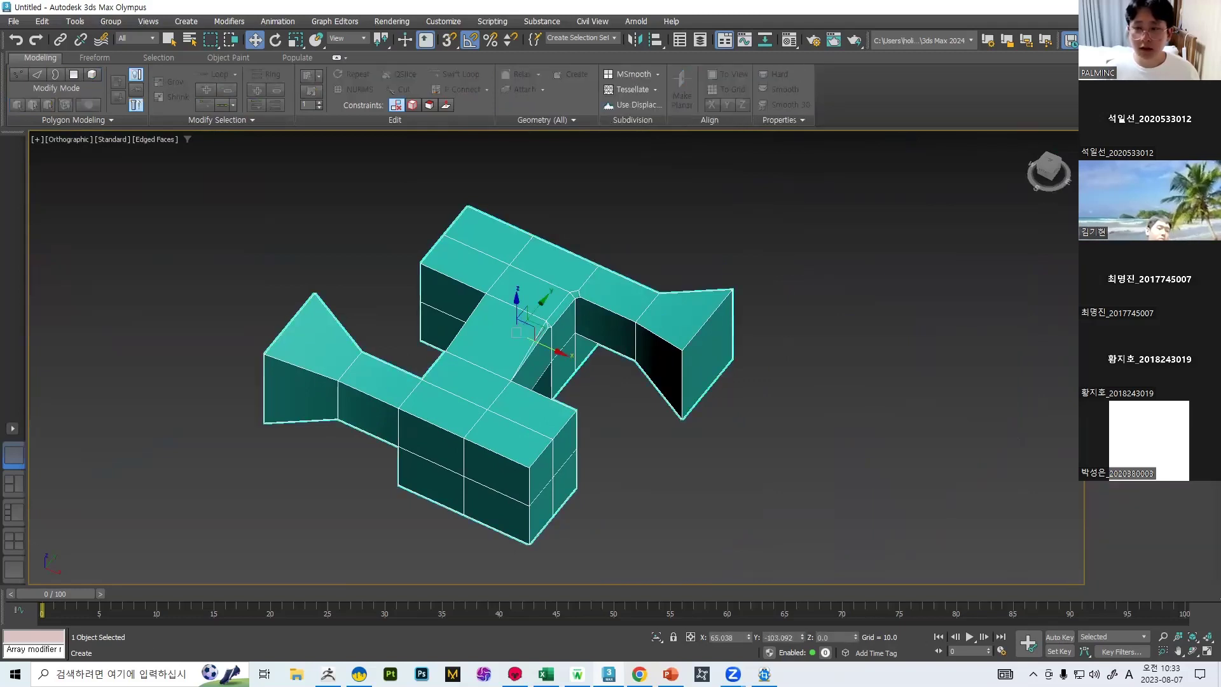
click(1123, 132)
drag(664, 480, 789, 572)
alt+middle_drag(805, 361, 840, 384)
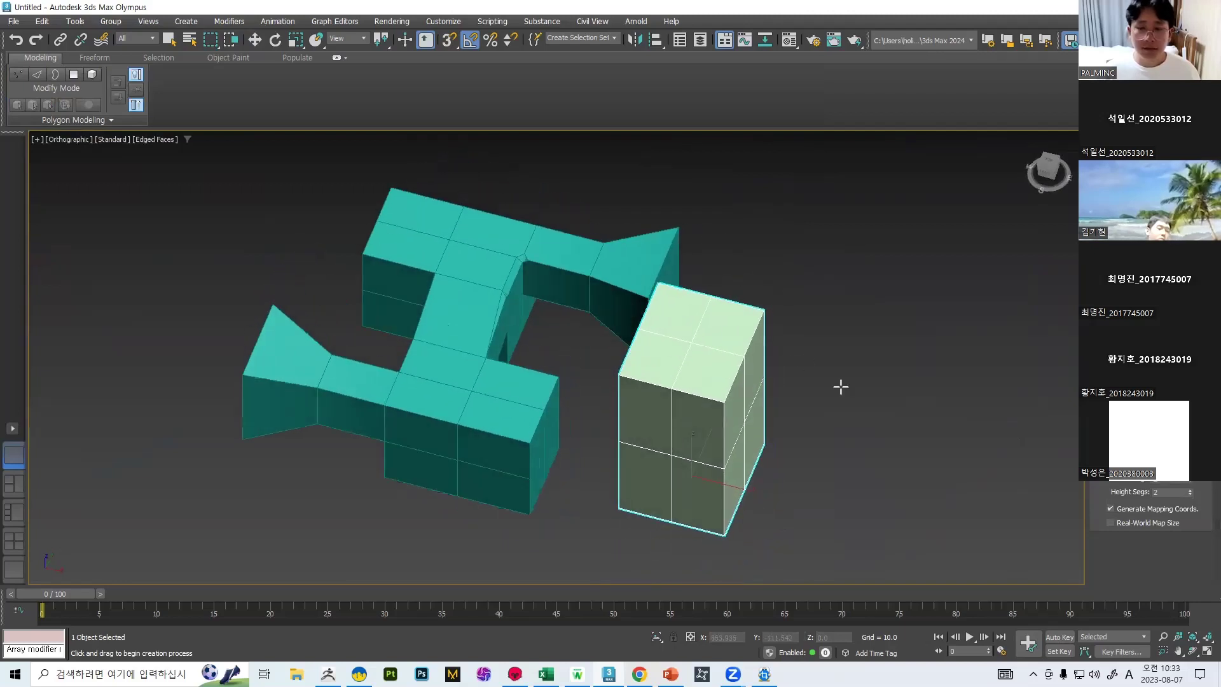
Convert the new box to an Editable Poly.
key(w)
right_click(755, 426)
mouse_move(733, 584)
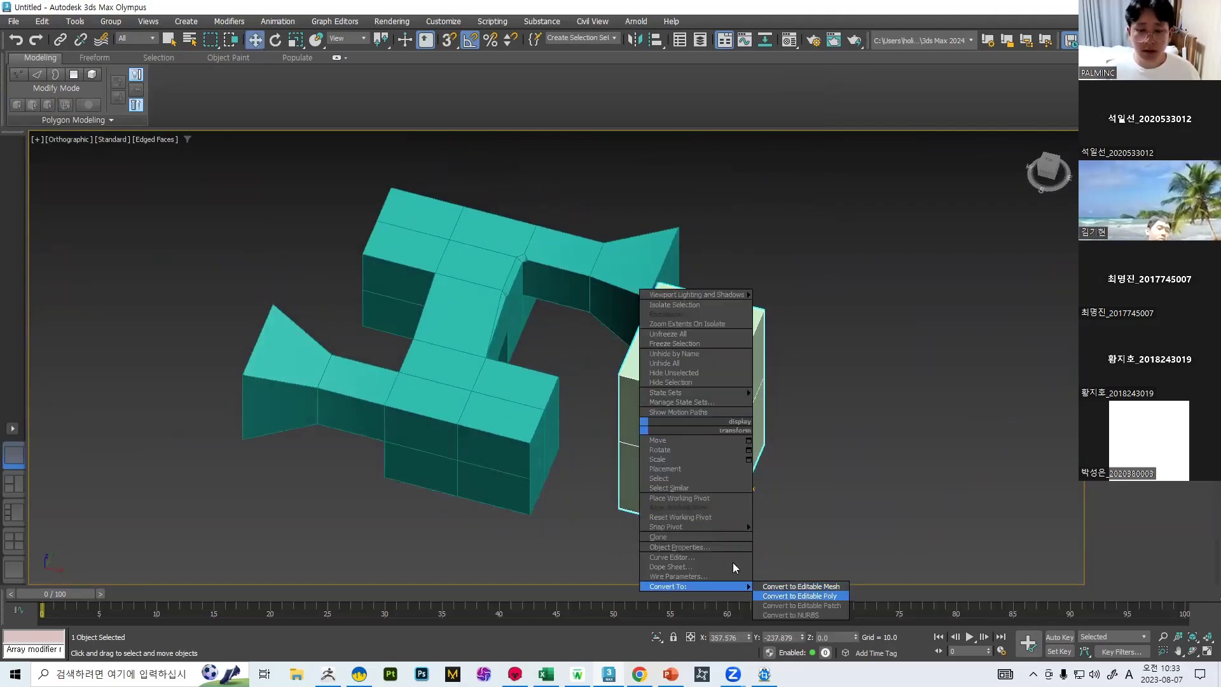
click(795, 596)
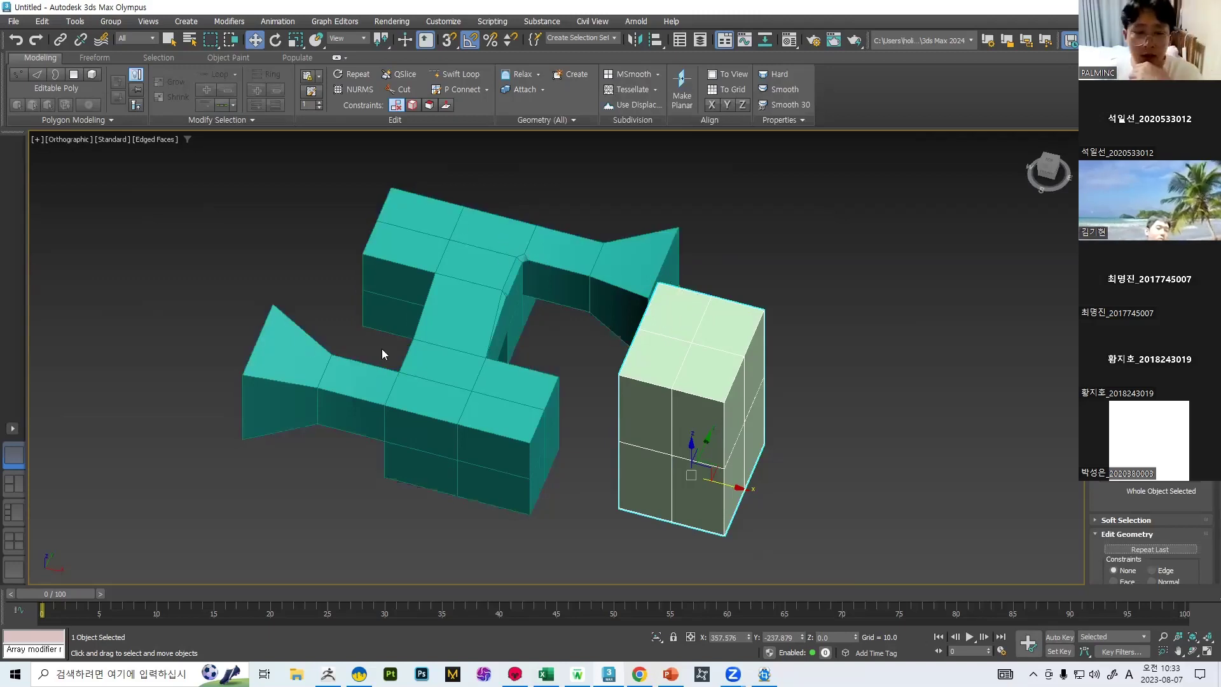
Select the teal model and the pale green box in turn to compare them as separate objects.
click(514, 312)
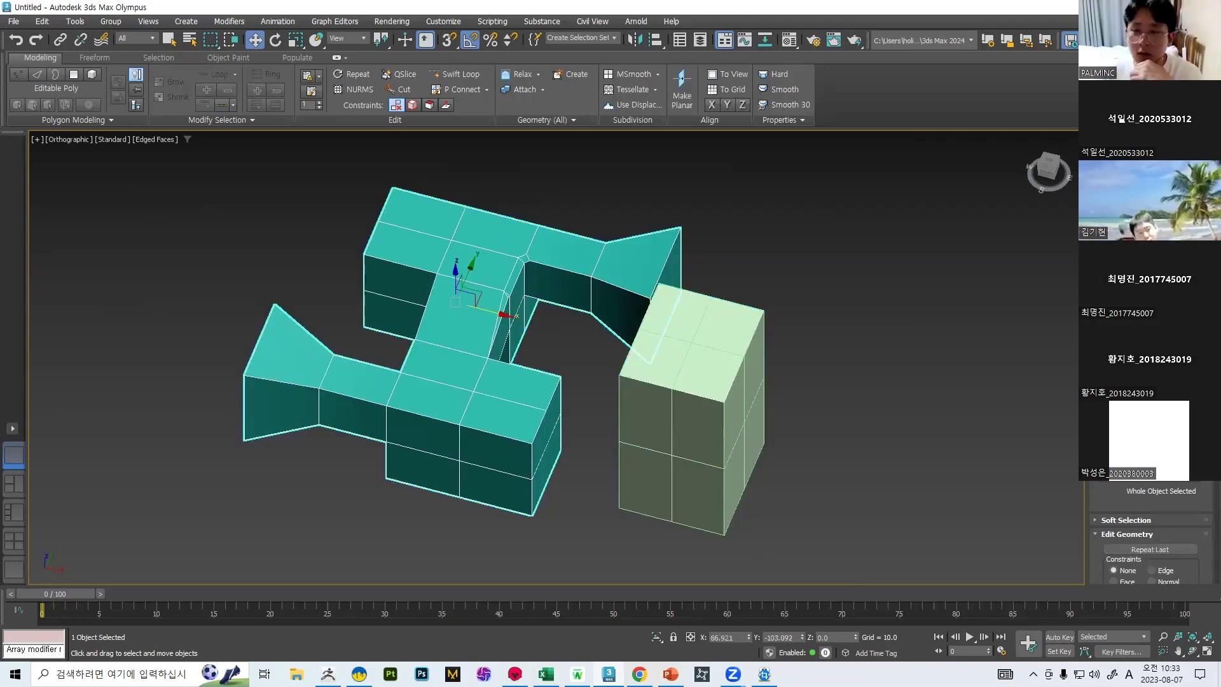
click(681, 349)
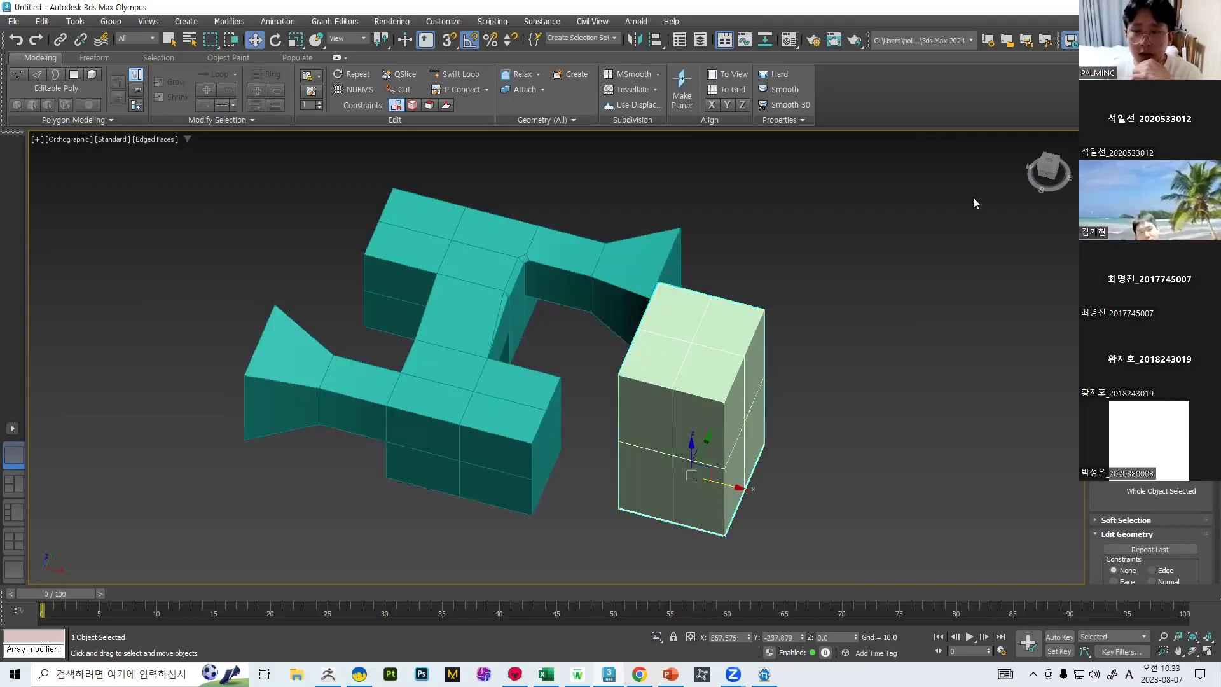
click(456, 322)
click(686, 343)
scroll(718, 318, up, 3)
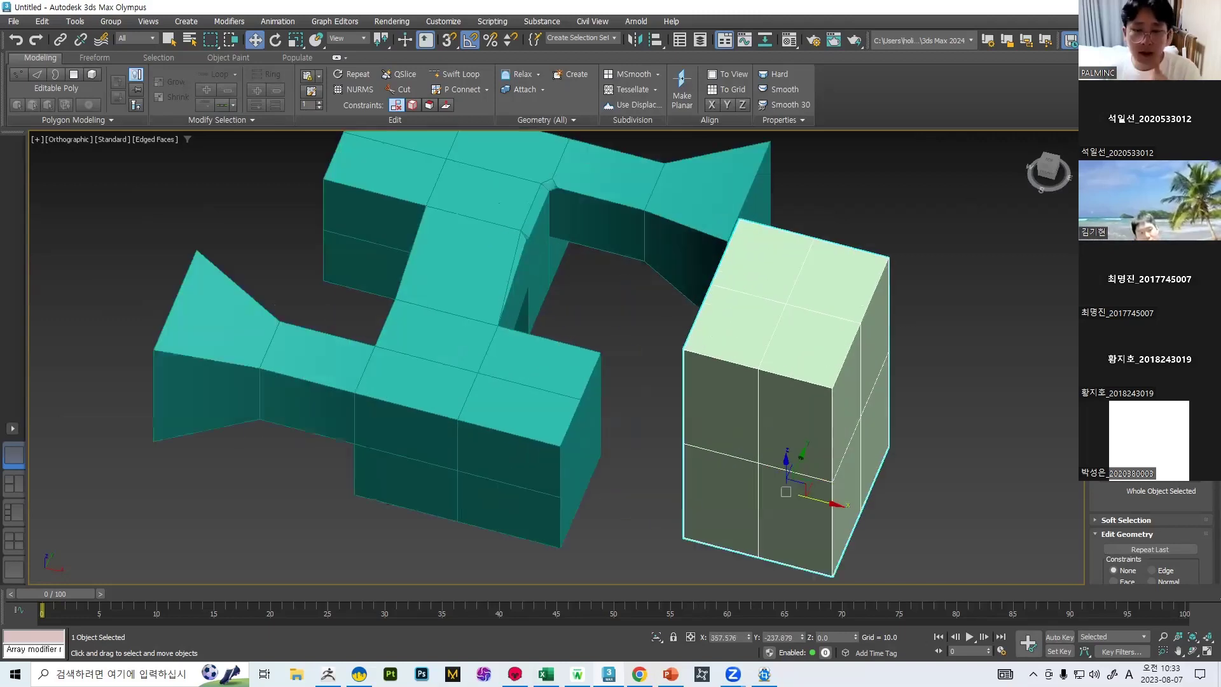
Delete one upper polygon of the box on the side facing the teal model.
key(4)
alt+middle_drag(777, 316, 558, 234)
click(752, 373)
key(ctrl+d)
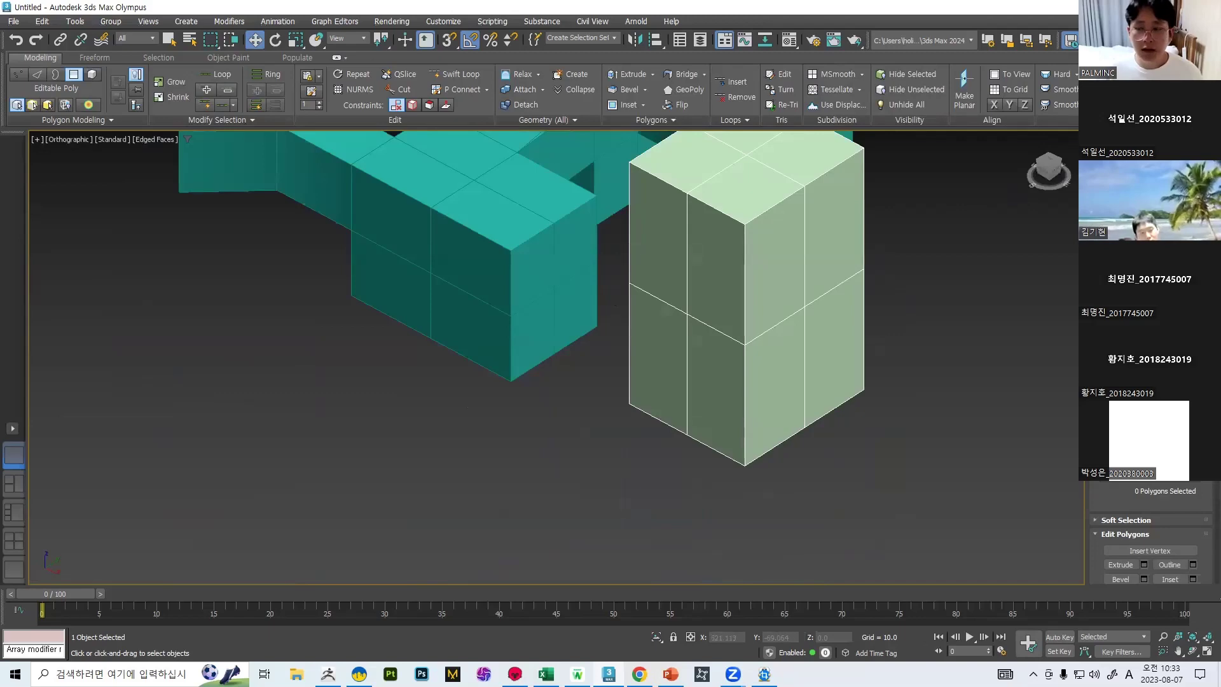
Delete the upper polygon on the teal model's end face that faces the box.
key(4)
key(4)
click(576, 241)
key(Delete)
alt+middle_drag(574, 242, 878, 296)
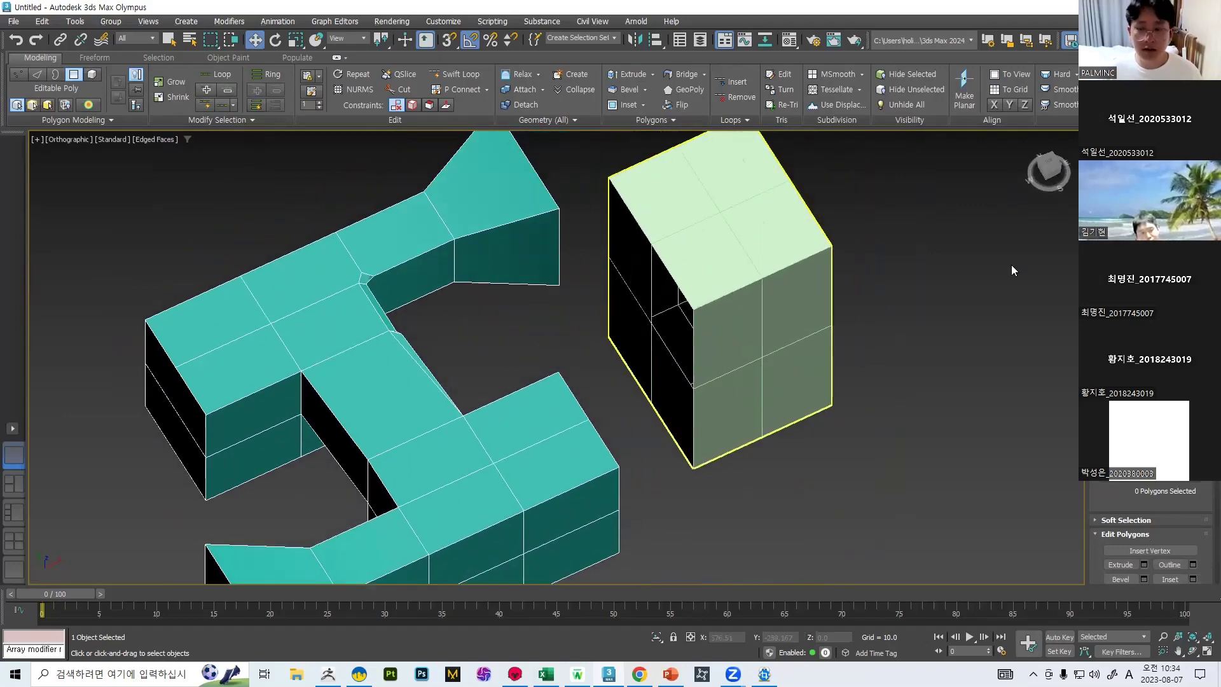
Examine the facing openings of the two separate objects at Border level and as whole objects from several angles.
key(4)
key(3)
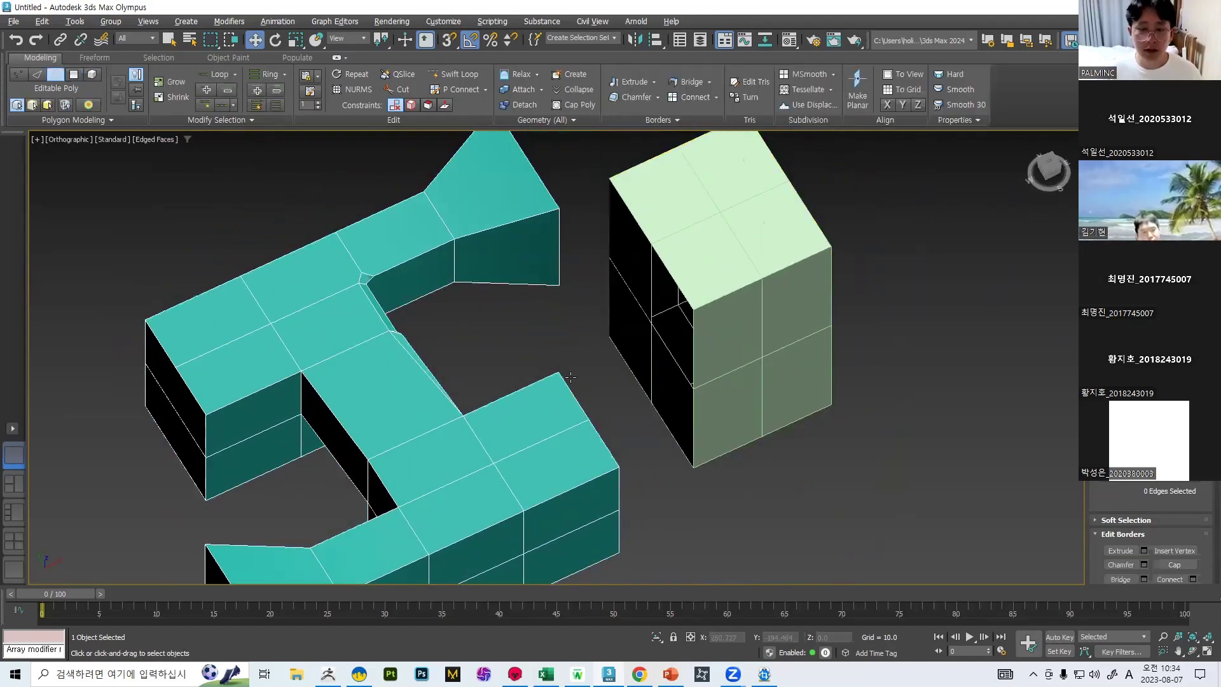
alt+middle_drag(630, 356, 512, 378)
click(522, 499)
alt+middle_drag(522, 499, 512, 253)
click(595, 326)
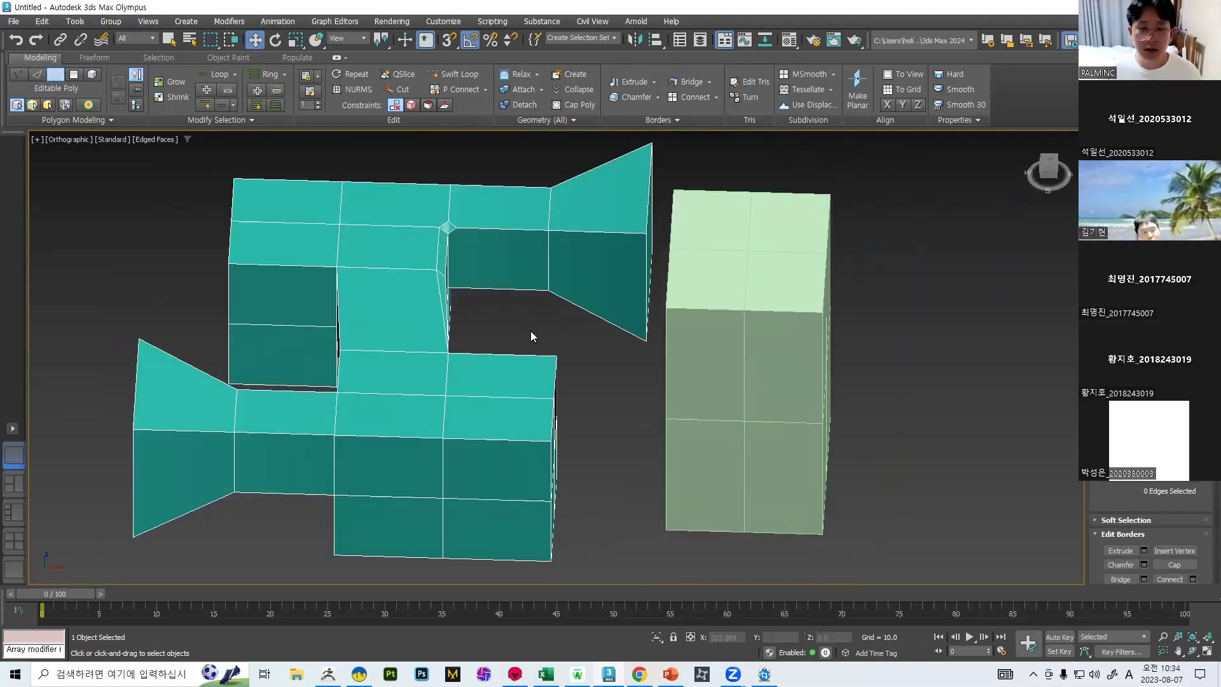
alt+middle_drag(592, 355, 865, 393)
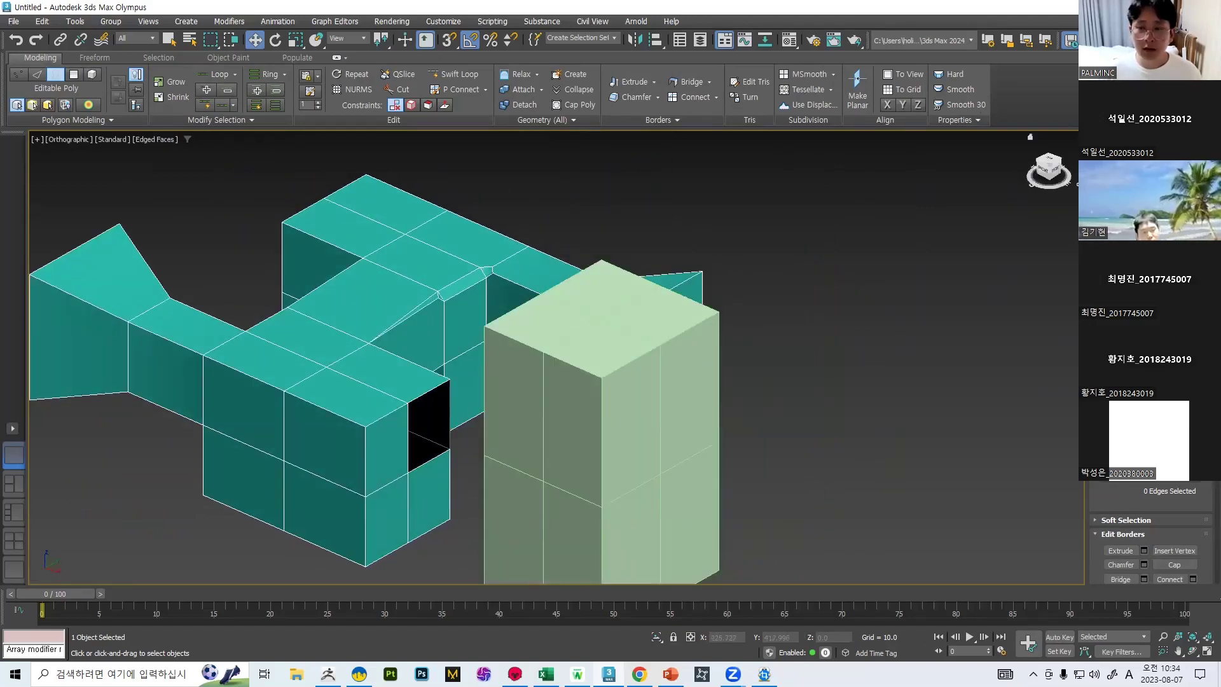
alt+middle_drag(447, 379, 581, 391)
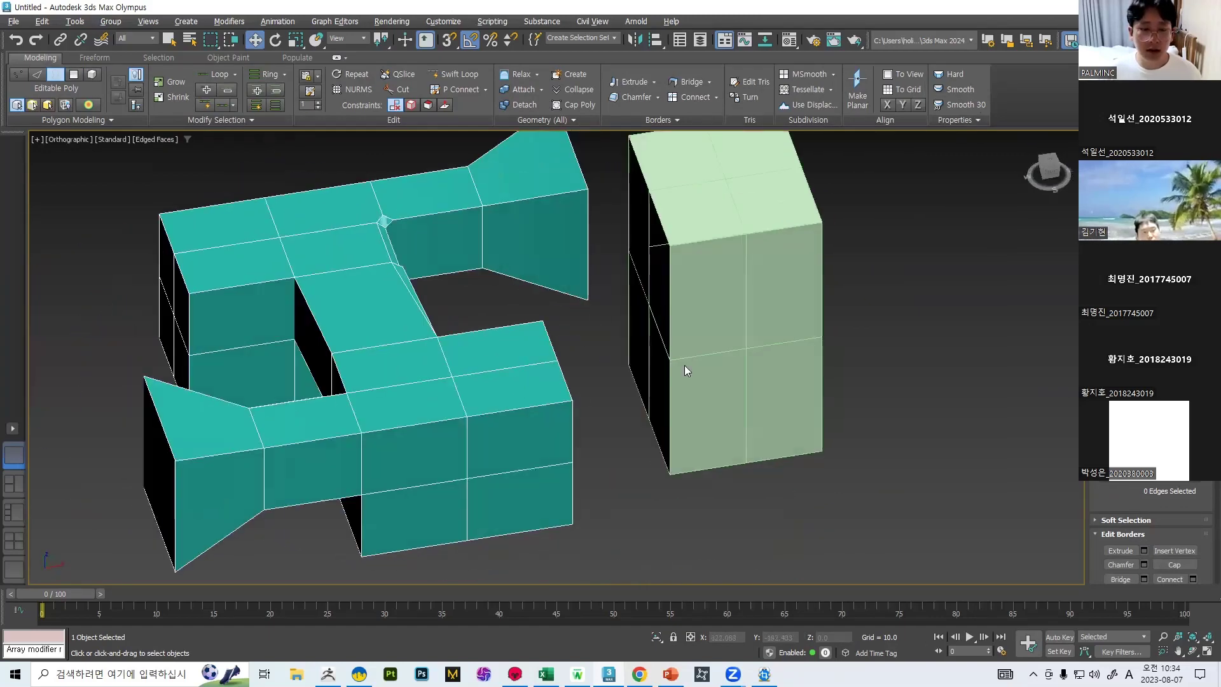
alt+middle_drag(546, 289, 669, 272)
key(3)
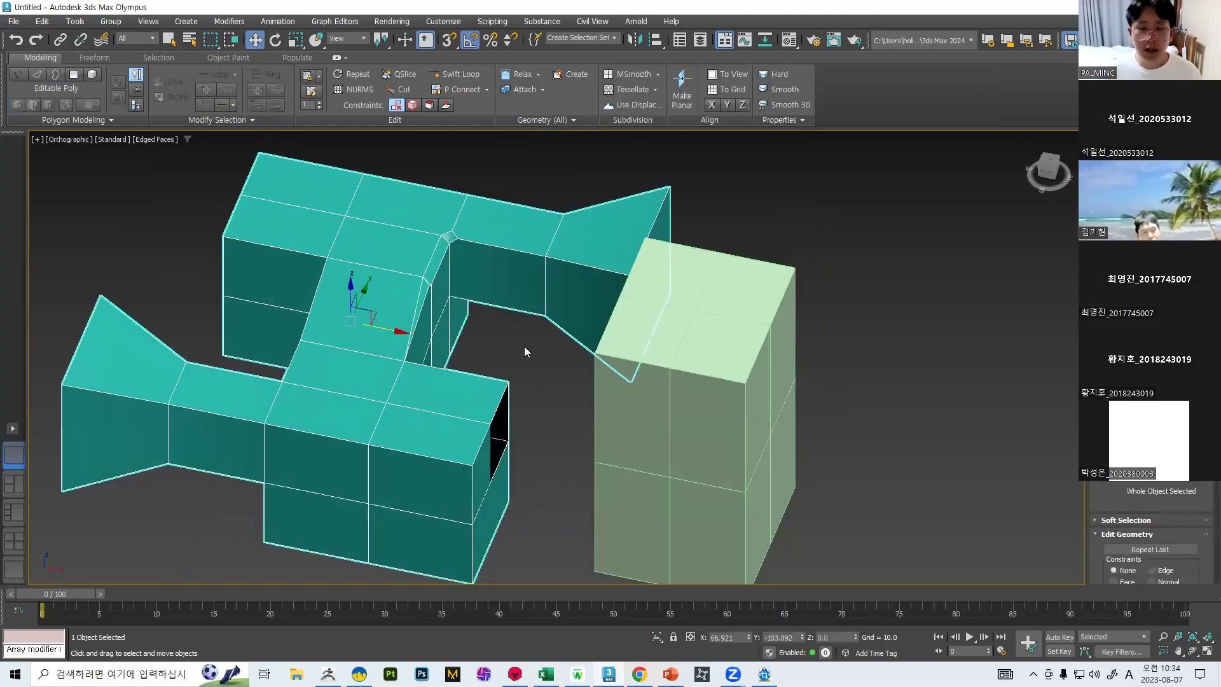
alt+middle_drag(432, 353, 526, 356)
middle_drag(770, 273, 759, 312)
middle_drag(717, 259, 700, 306)
click(700, 306)
click(516, 427)
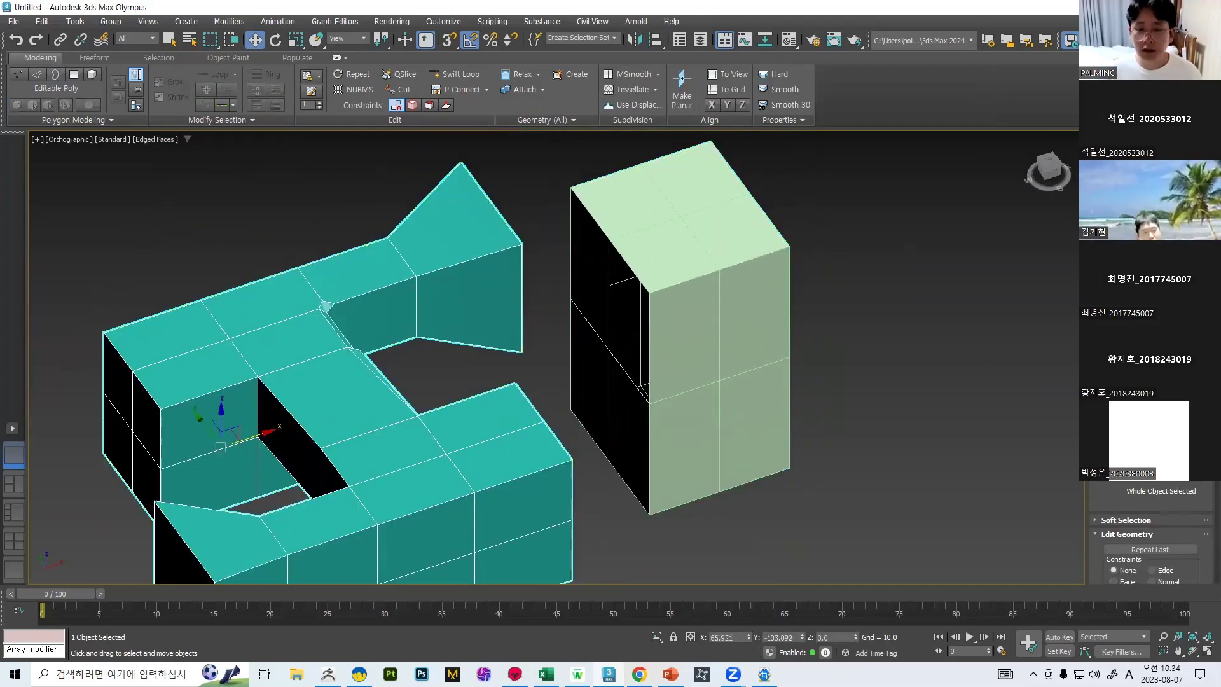
Attach the pale green box to the teal model and return to moving objects.
scroll(1151, 540, down, 2)
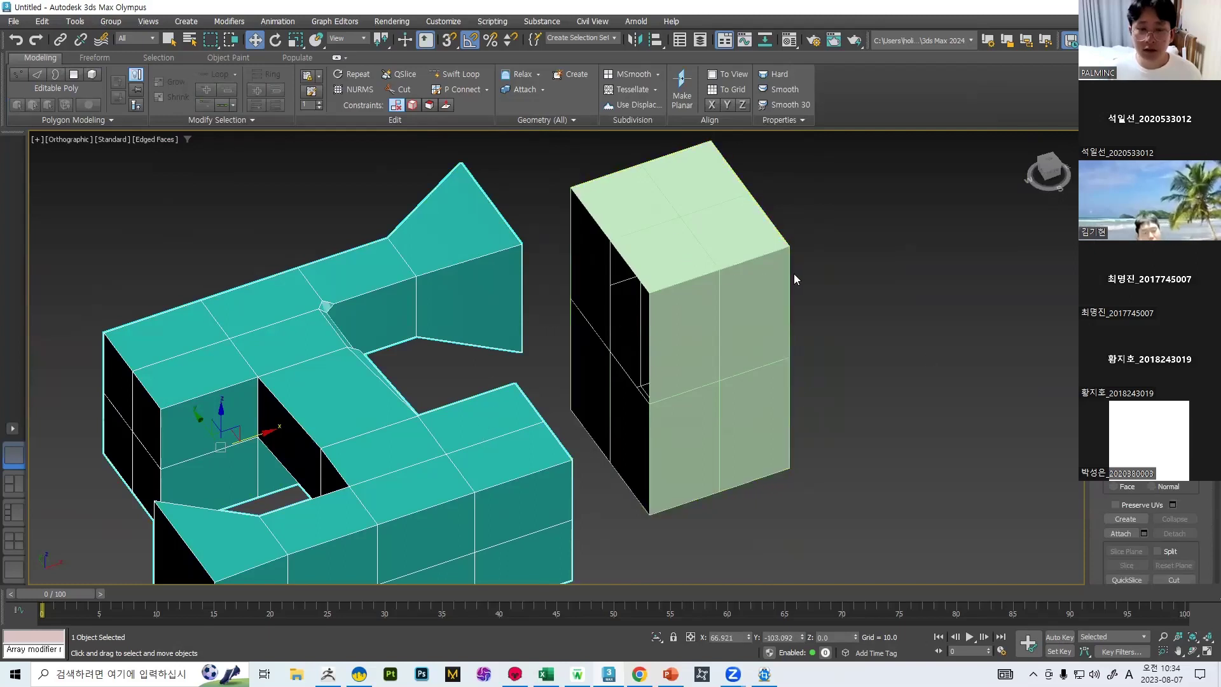
scroll(1151, 534, up, 3)
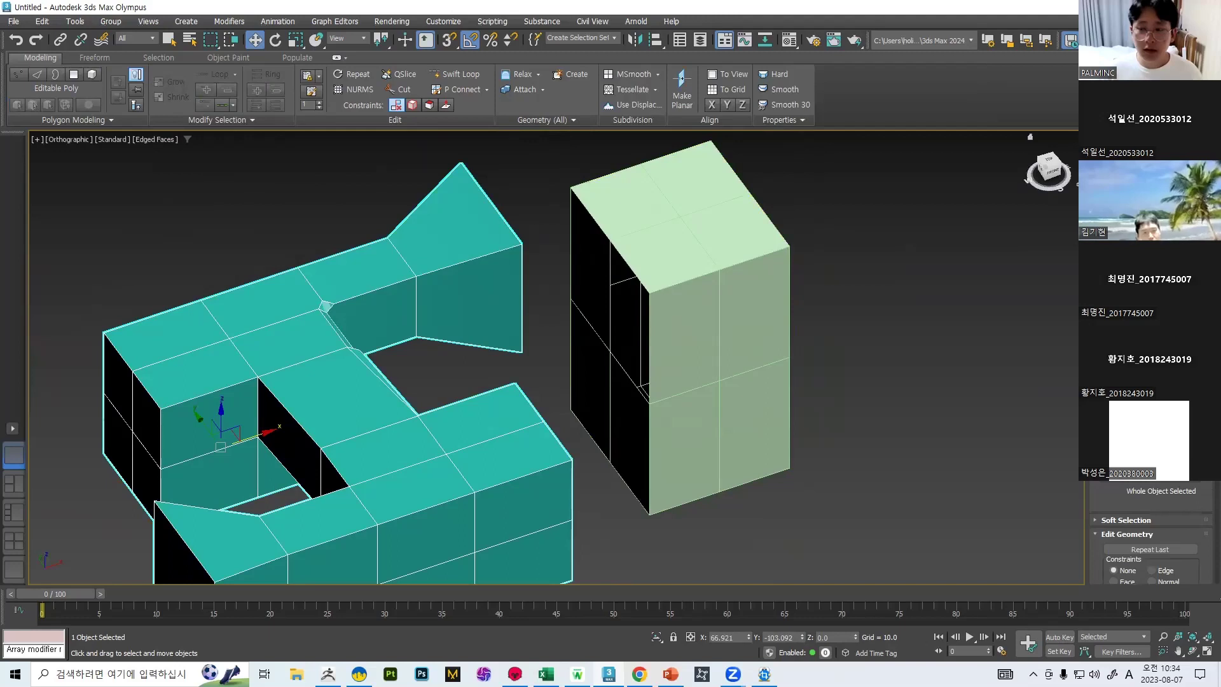
key(5)
scroll(1151, 535, down, 5)
scroll(1151, 534, up, 1)
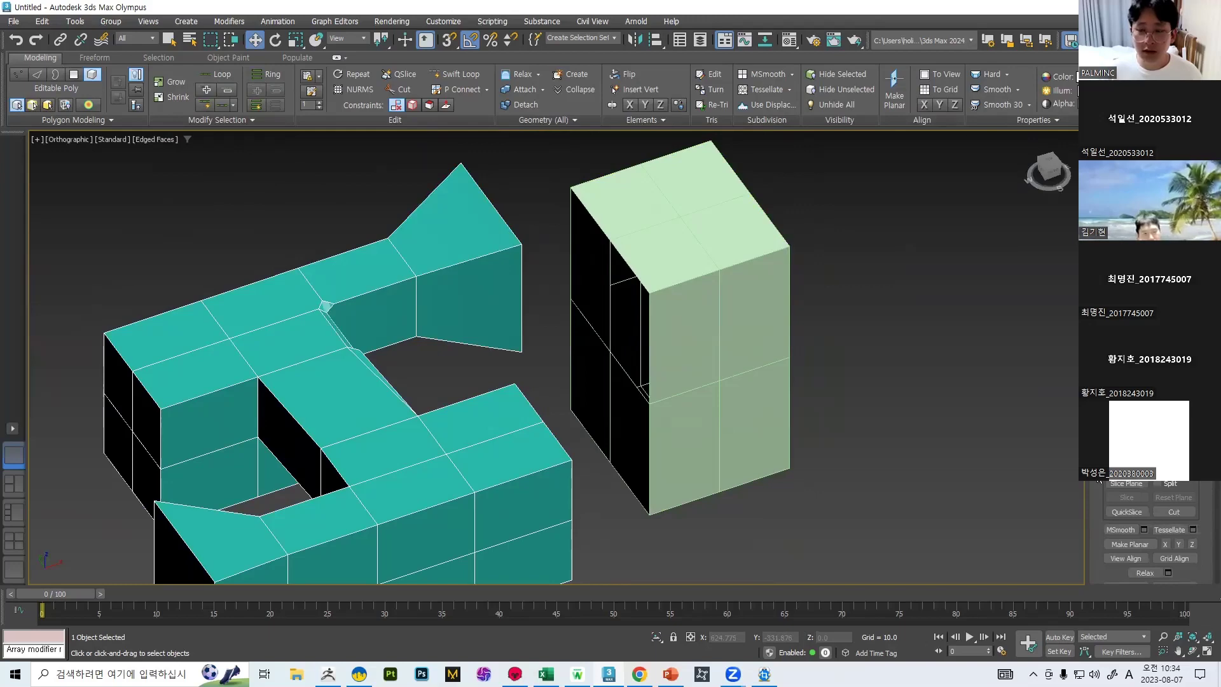
click(521, 89)
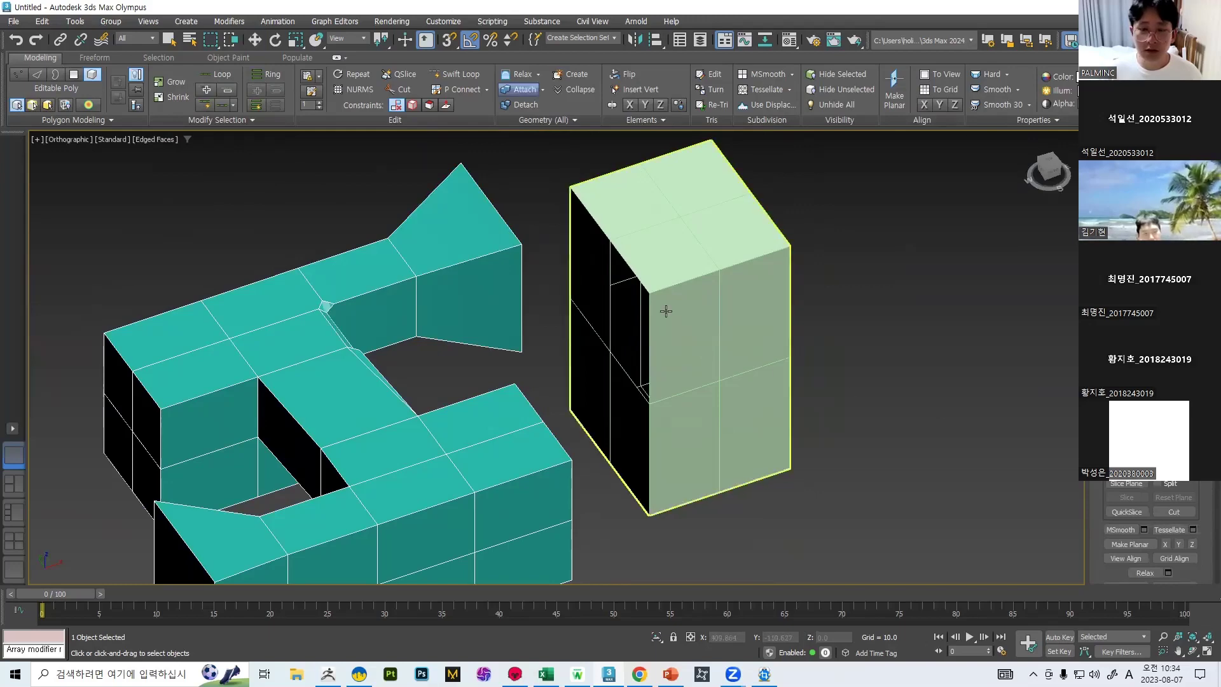
click(671, 247)
alt+middle_drag(569, 344, 633, 345)
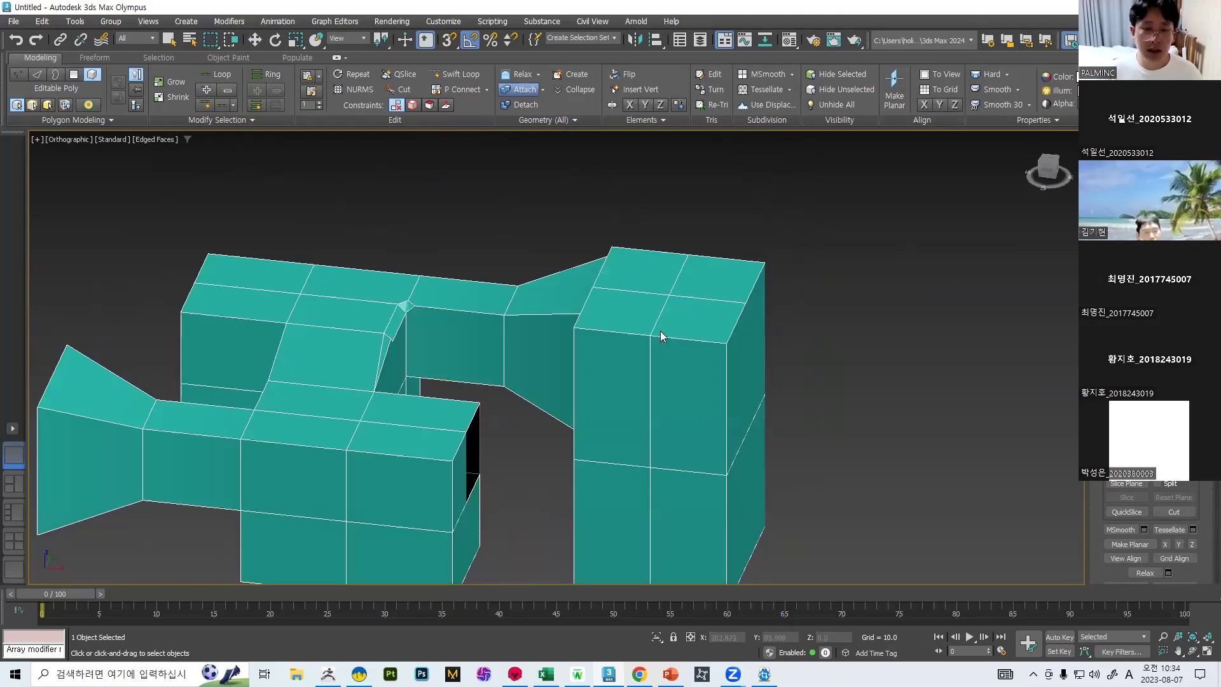
alt+middle_drag(541, 385, 651, 417)
scroll(1150, 533, up, 7)
key(w)
Select the two facing open borders together at Border level and undo the trial edit made on them.
key(3)
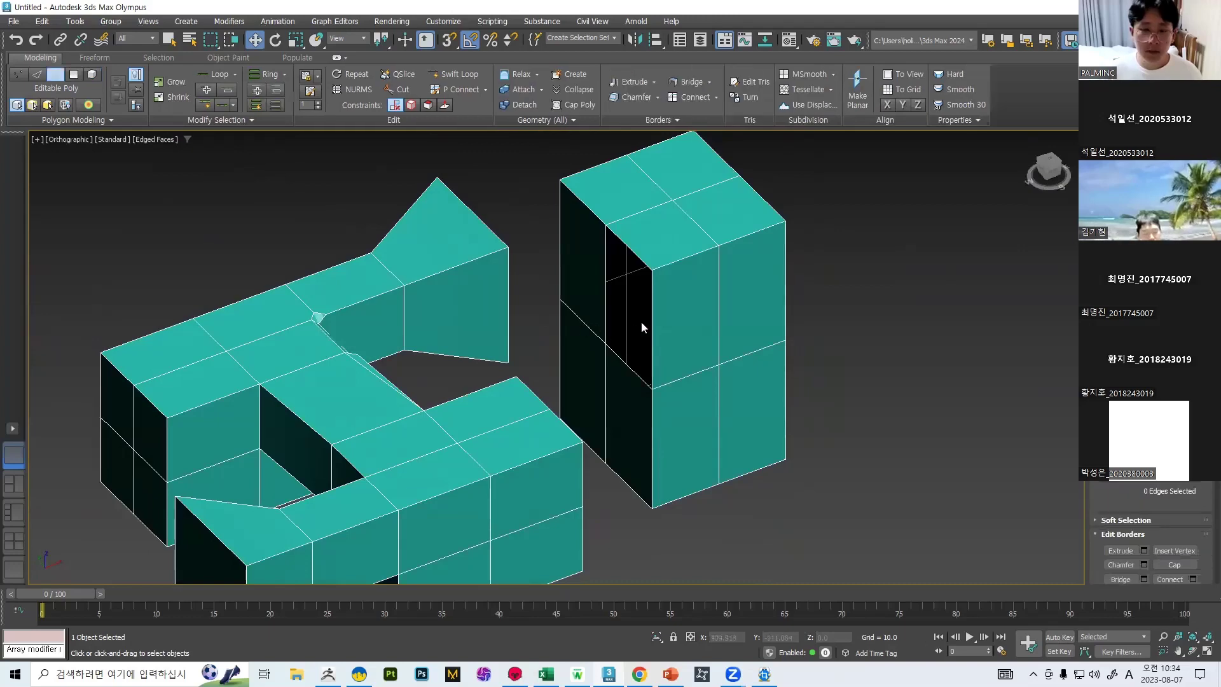
alt+middle_drag(646, 324, 629, 305)
click(537, 332)
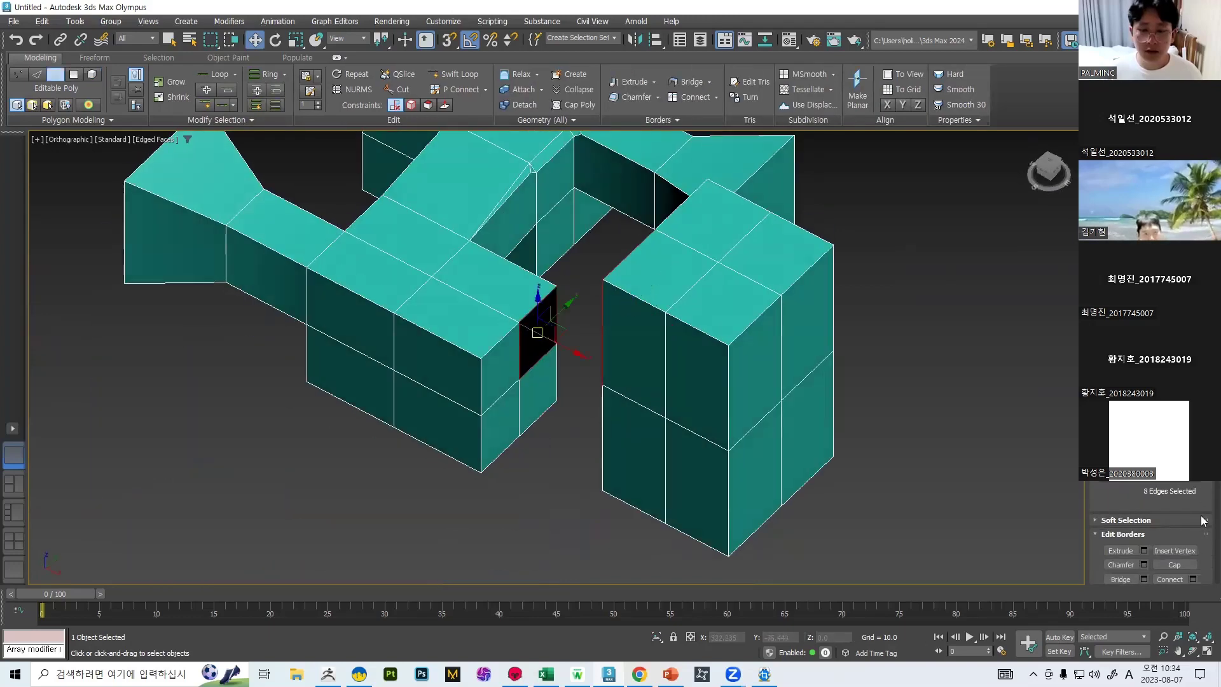
shift+drag(538, 332, 690, 387)
alt+middle_drag(690, 387, 730, 326)
key(ctrl+z)
key(ctrl+z)
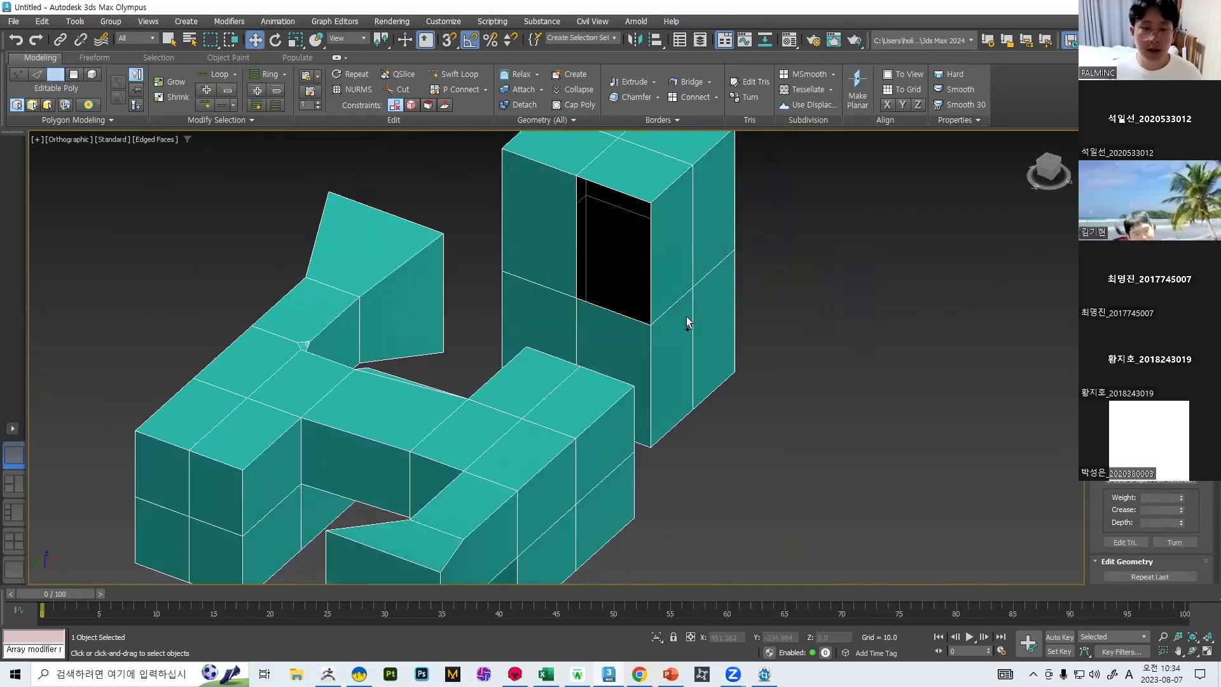
Select the box element of the combined model and detach it as a separate object.
alt+middle_drag(720, 263, 662, 322)
key(5)
scroll(1150, 534, down, 4)
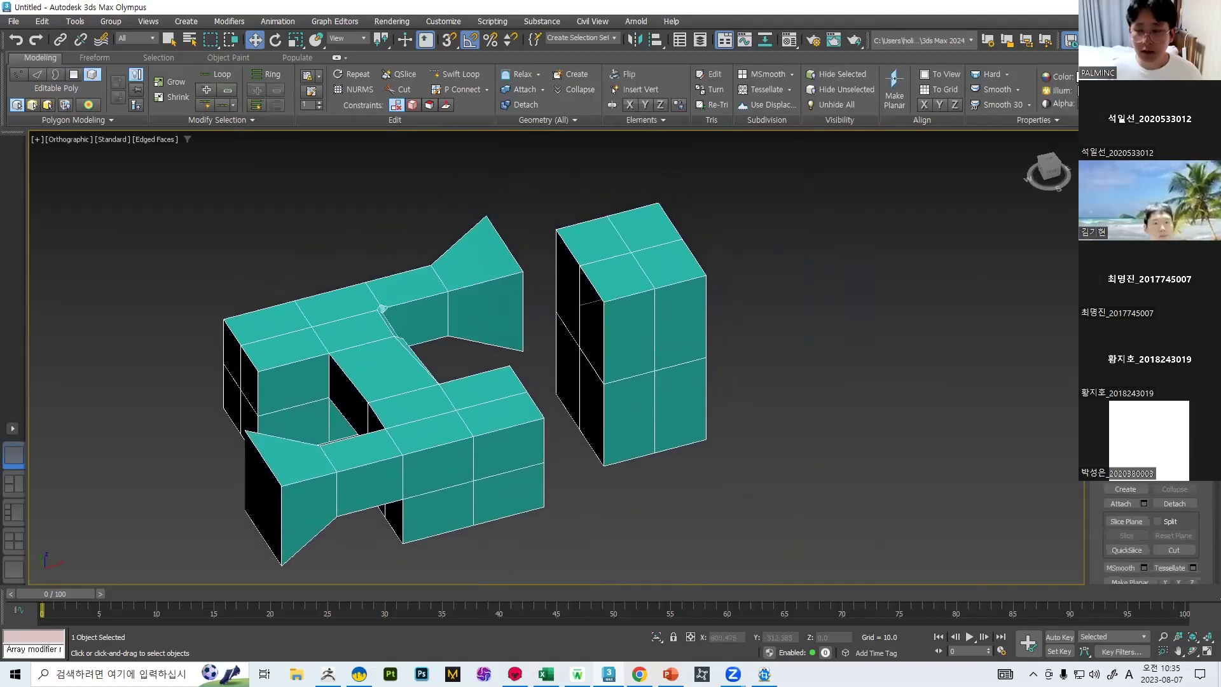
click(650, 320)
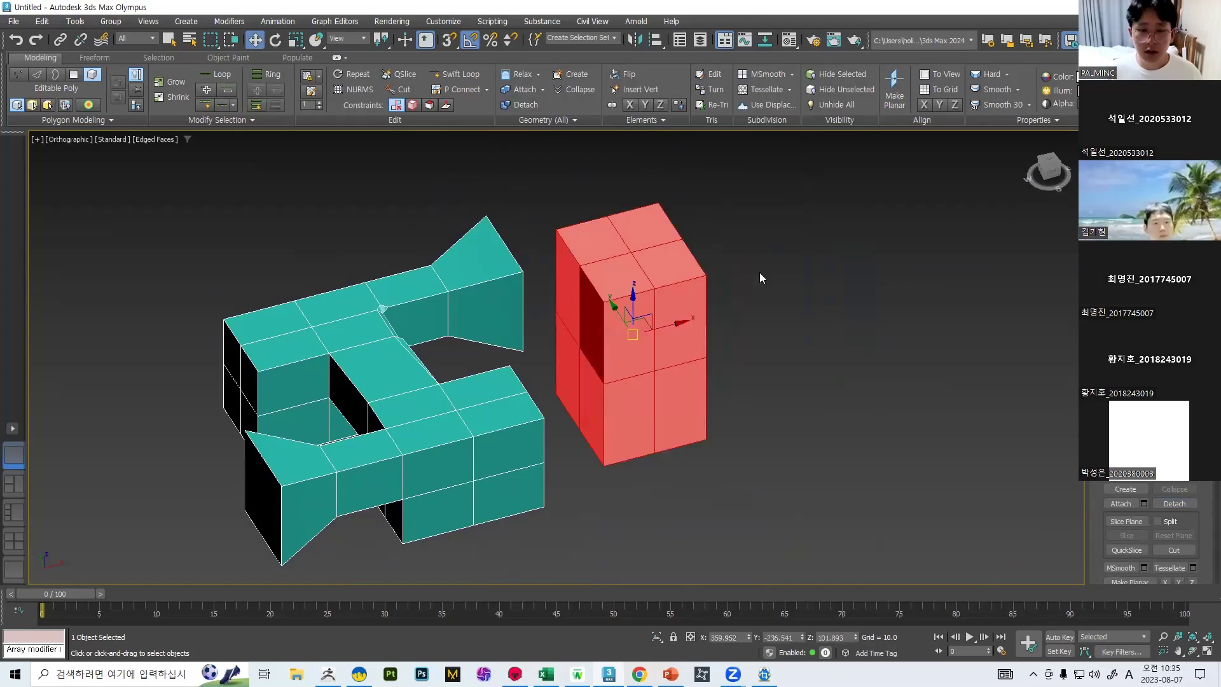
click(1171, 502)
click(628, 353)
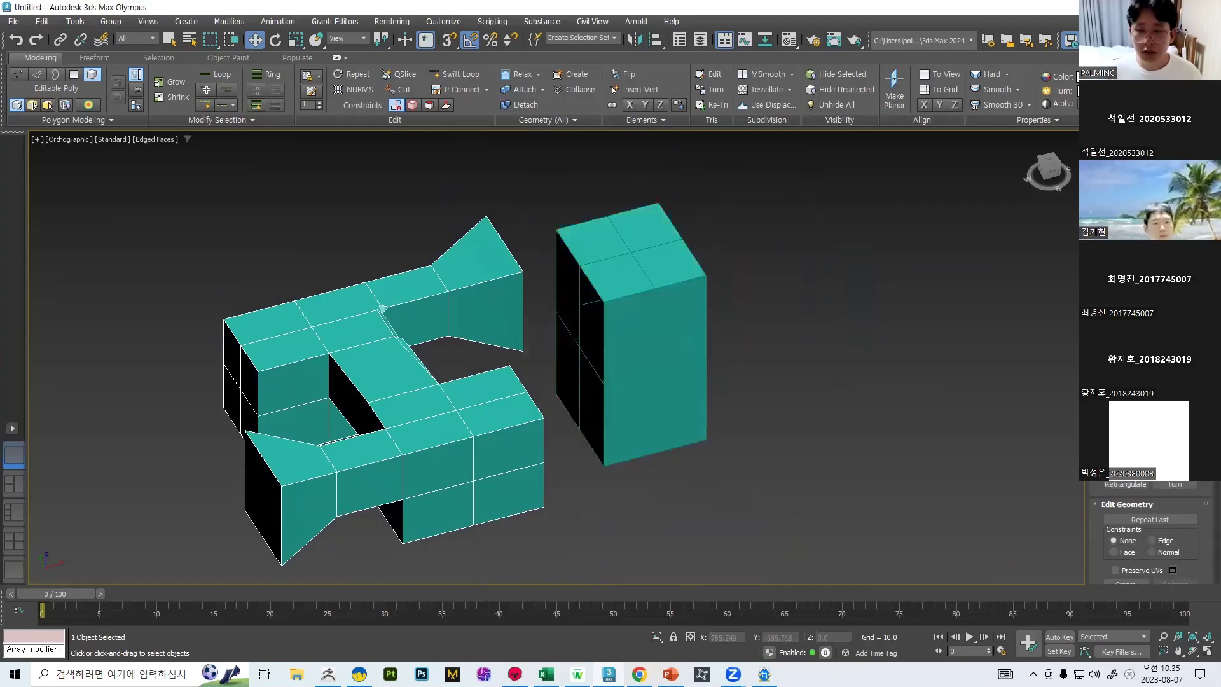
Leave Element level and select the detached box and the remaining model in turn to check their separation.
key(5)
click(769, 358)
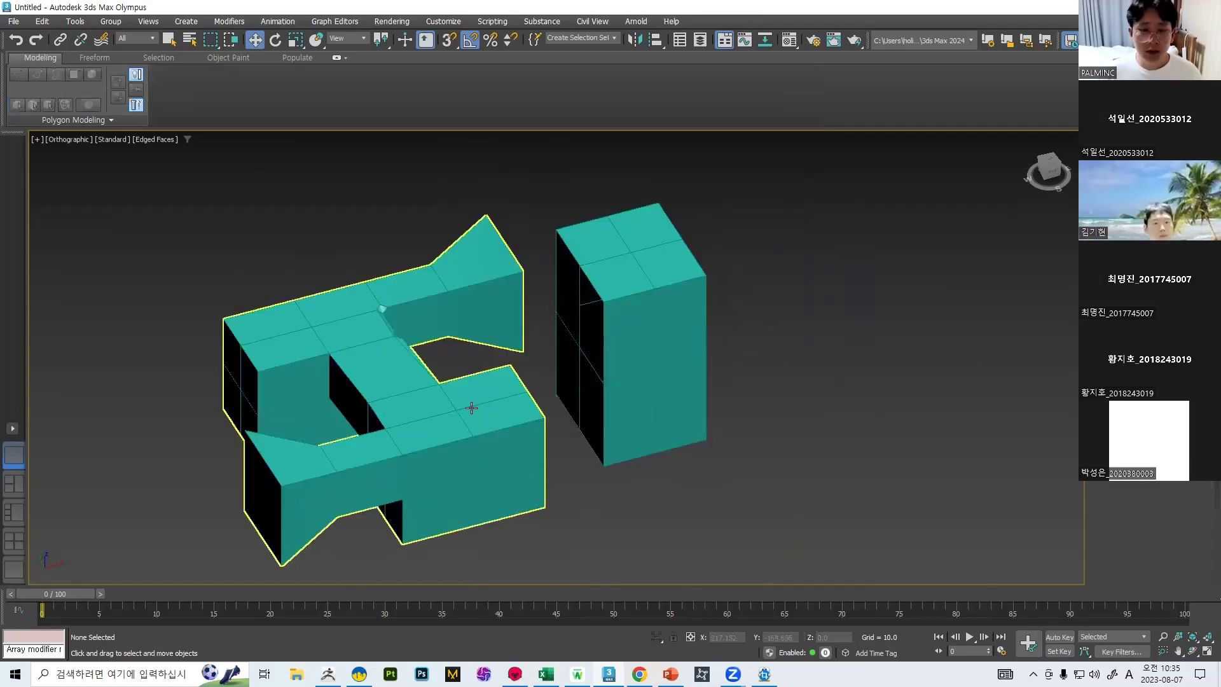
click(635, 356)
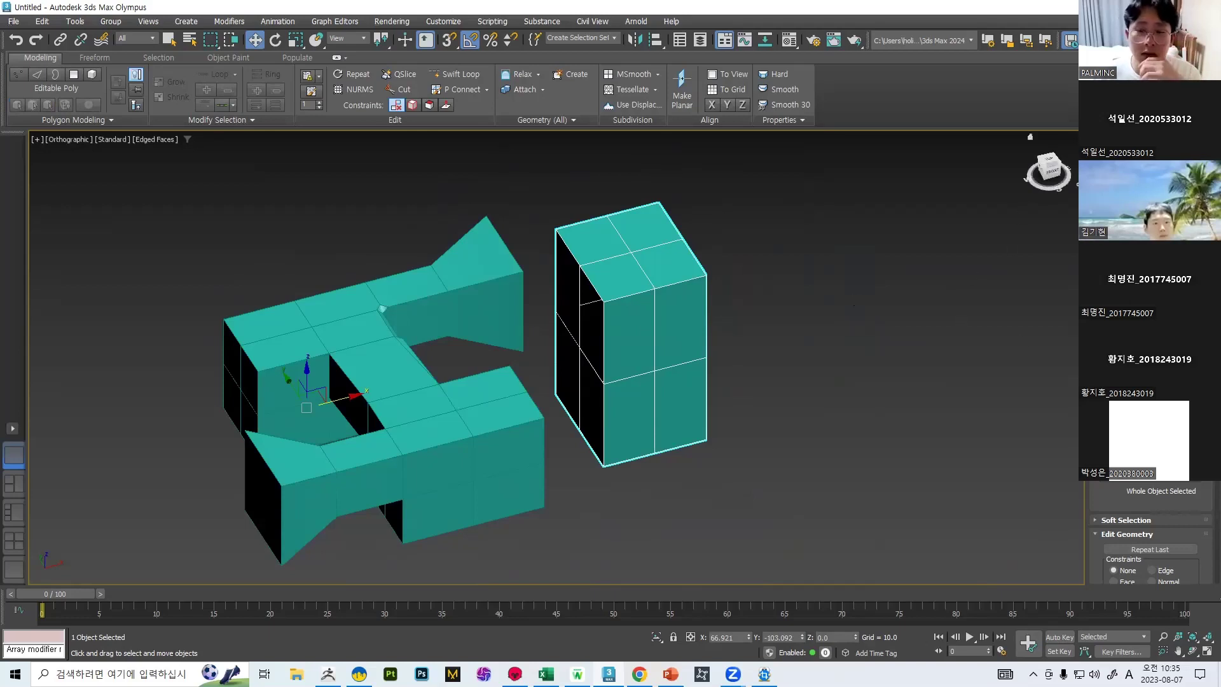
click(432, 323)
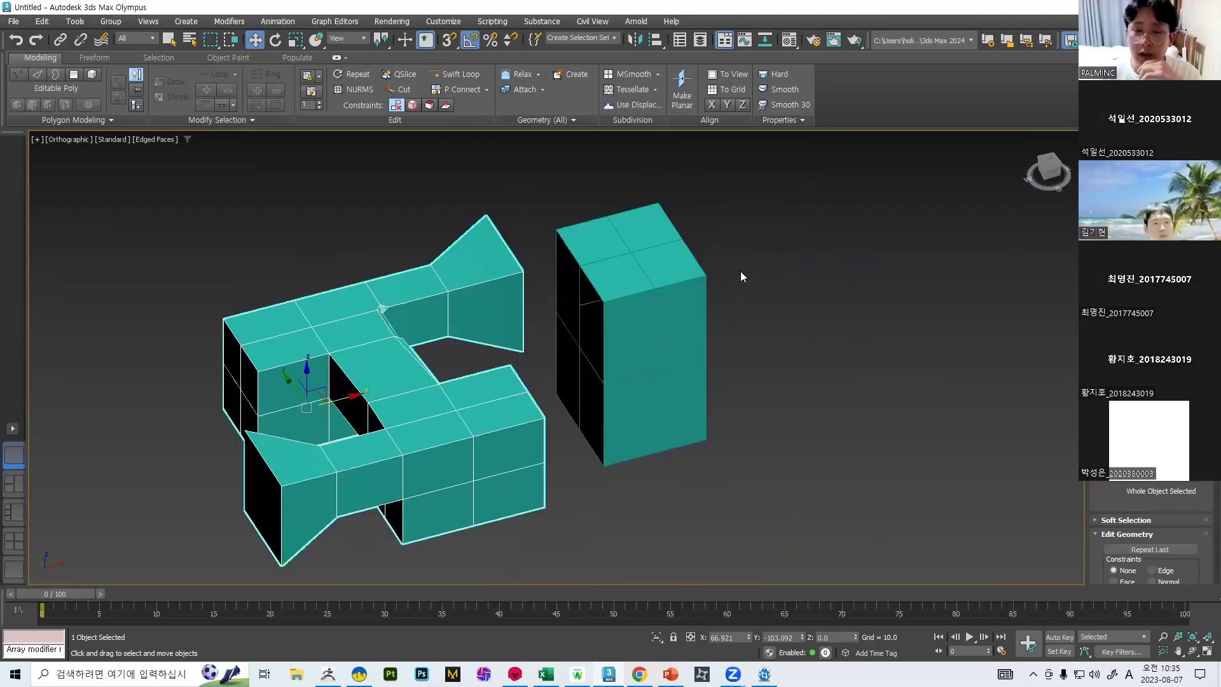
Alternate the selection between the detached box and the remaining H-shaped model to check that they are separate objects.
middle_drag(579, 311, 620, 313)
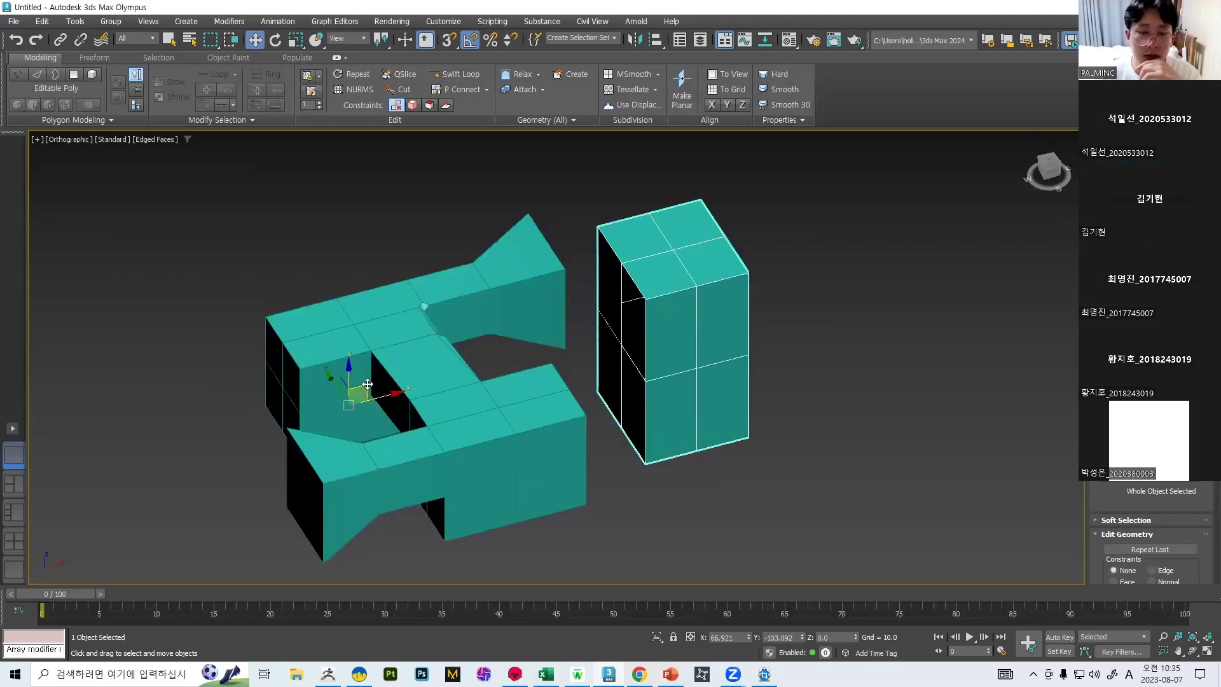
click(653, 307)
click(414, 363)
click(725, 309)
click(515, 394)
click(648, 318)
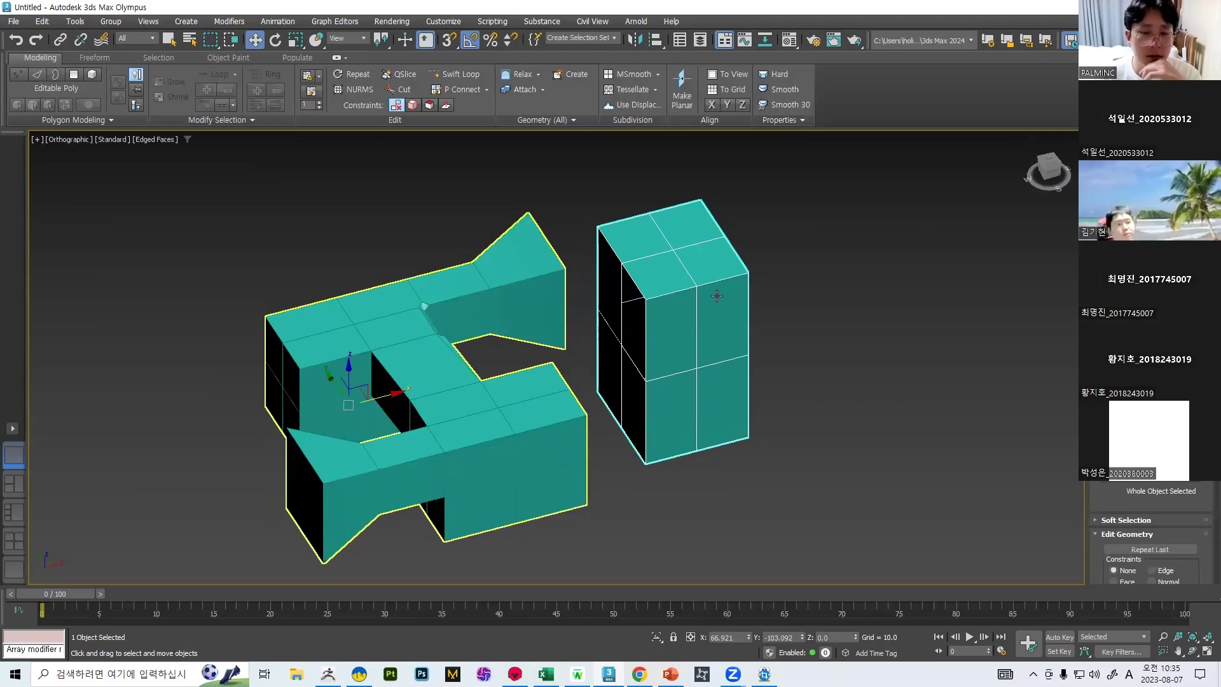
click(515, 394)
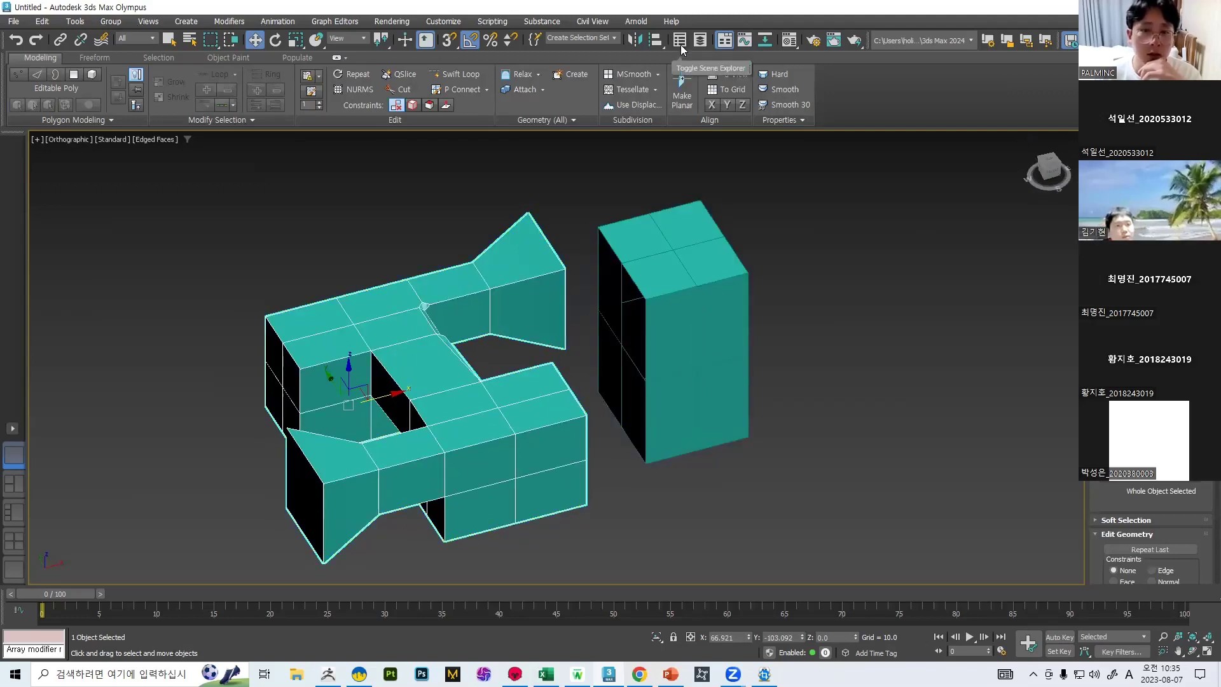
Open the Scene Explorer, select Box001 and Object001 in turn to match each name to its object, and close it.
click(680, 42)
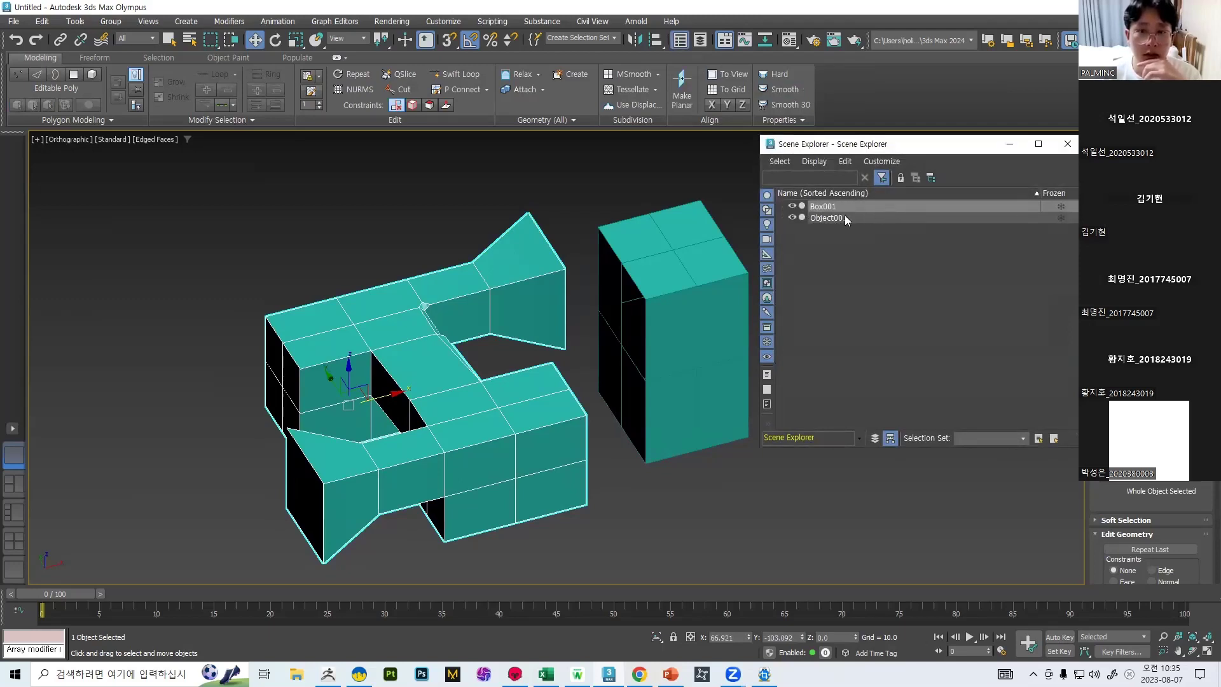
click(803, 215)
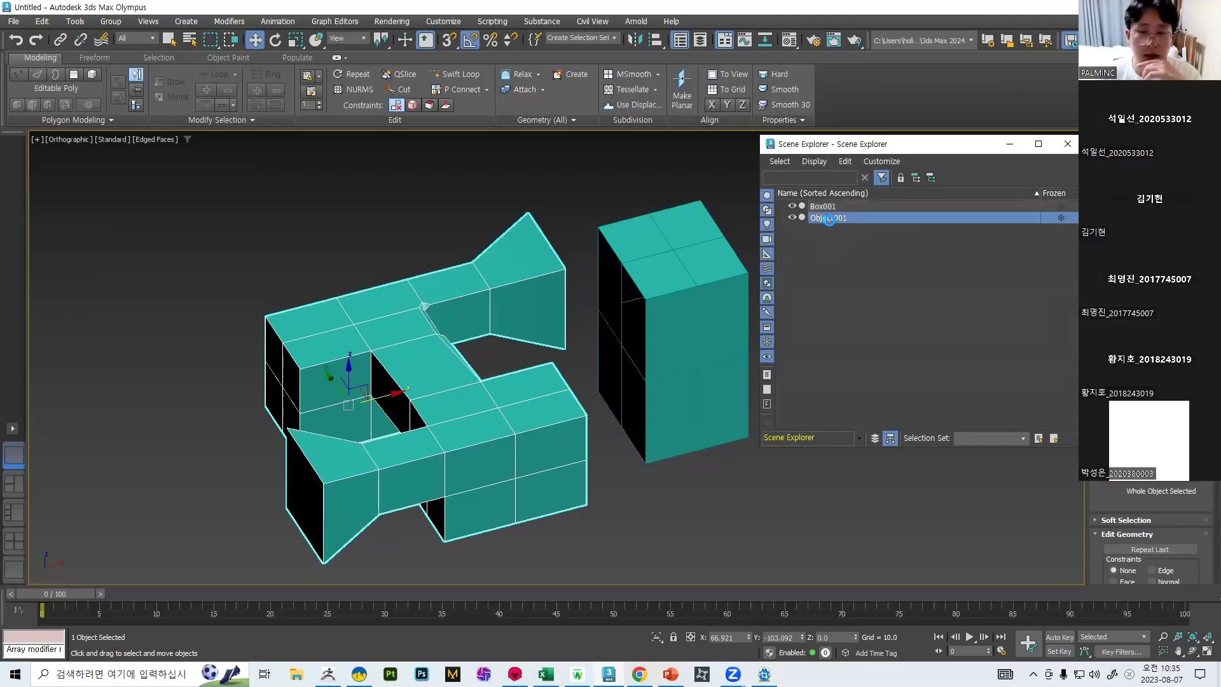
click(839, 207)
click(829, 218)
click(823, 207)
click(827, 217)
click(833, 207)
click(842, 218)
click(830, 206)
click(830, 217)
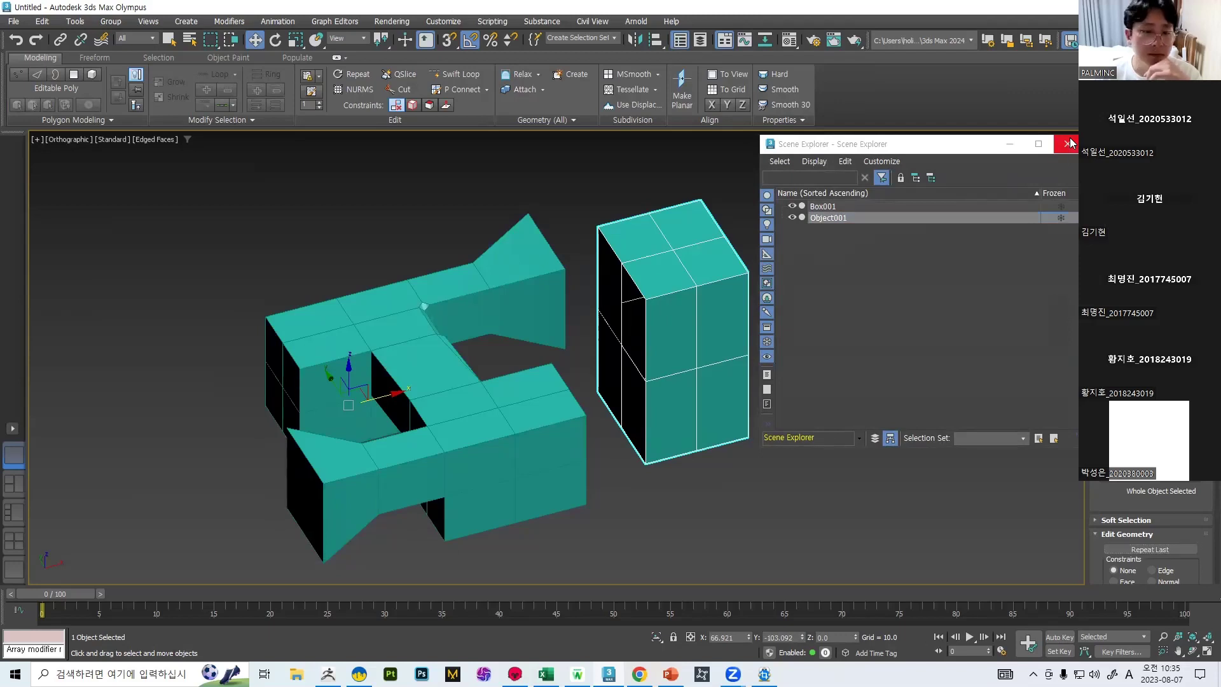
click(1068, 143)
Select the H-shaped model and the detached box together and copy them along the X axis beside the originals.
middle_drag(766, 259, 751, 253)
click(750, 253)
click(503, 312)
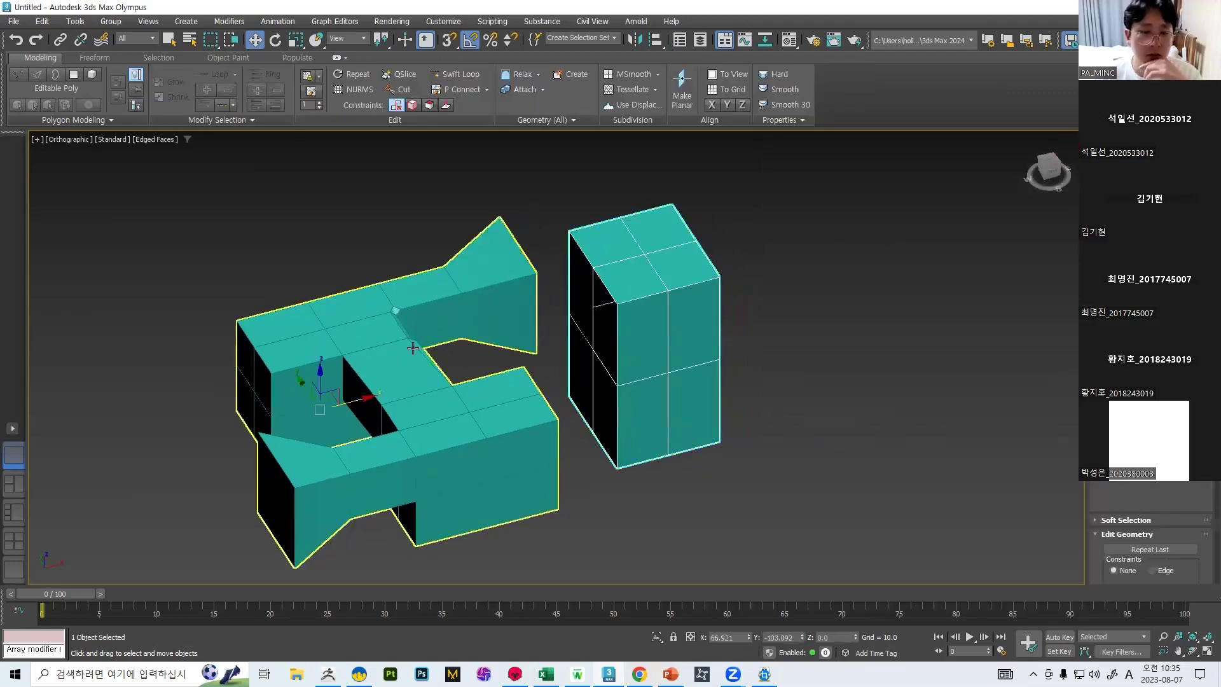
middle_drag(615, 291, 647, 300)
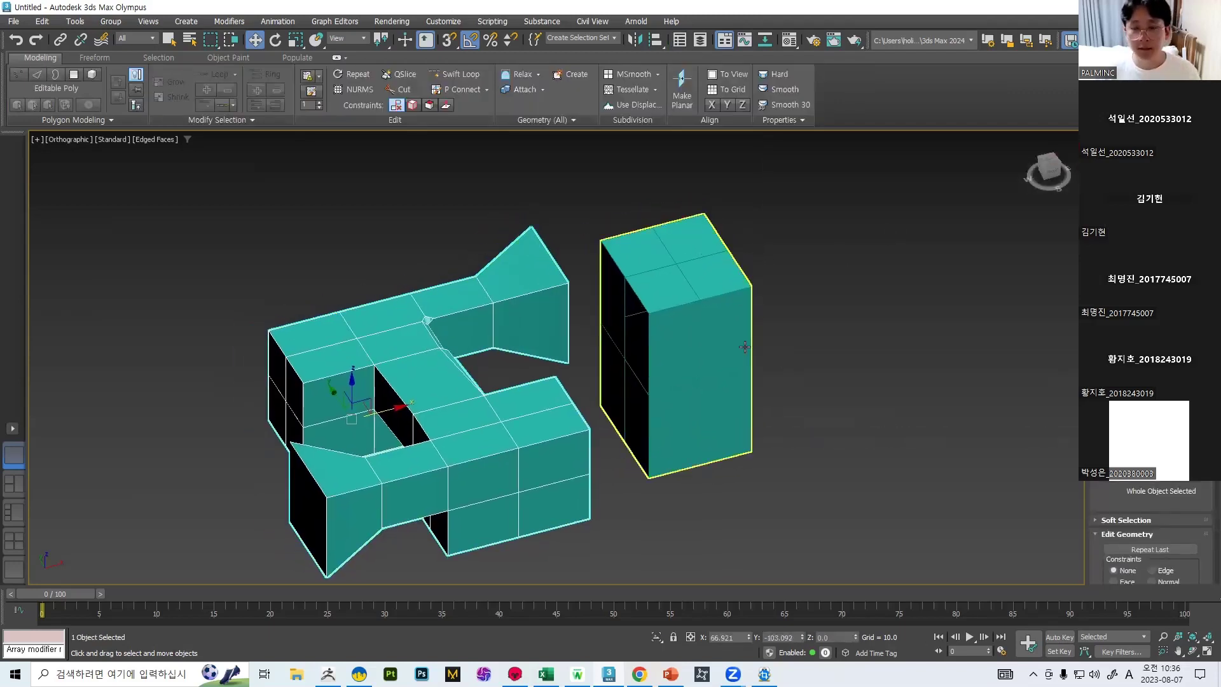
scroll(661, 354, down, 5)
shift+drag(589, 378, 474, 410)
click(608, 392)
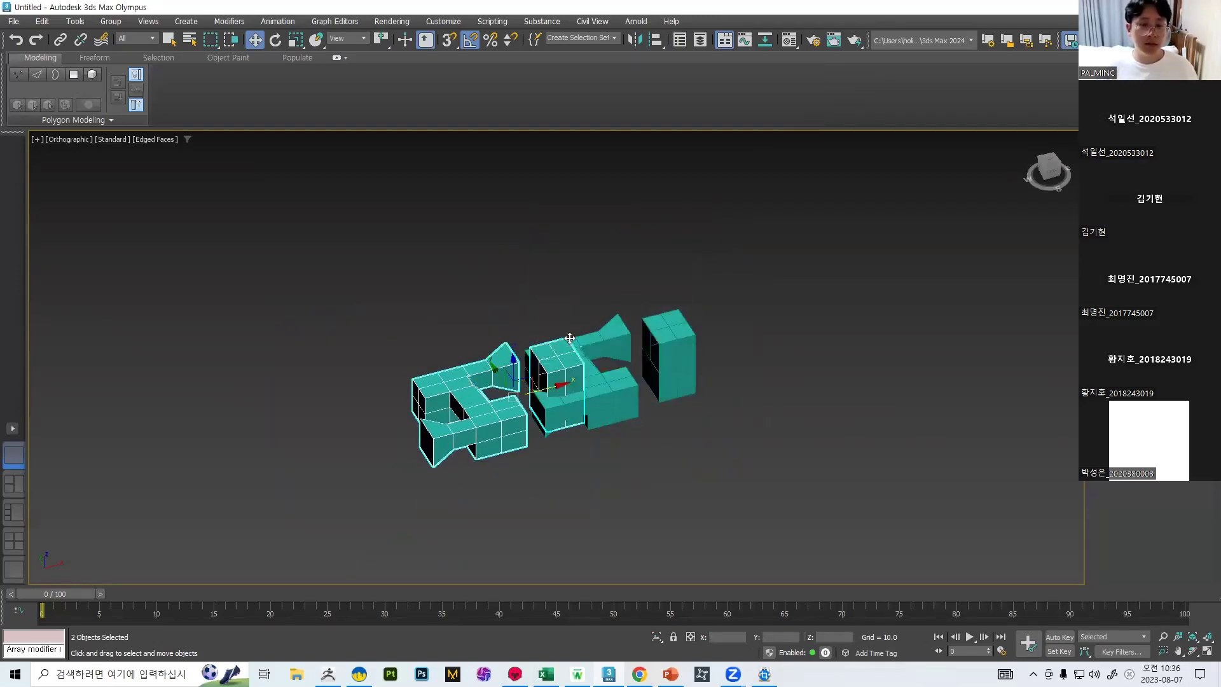
Make further copies of the pair, stacking one vertically and placing another near the originals.
mouse_move(554, 374)
mouse_down()
mouse_move(553, 323)
mouse_move(547, 502)
mouse_move(543, 467)
mouse_move(659, 439)
mouse_move(641, 484)
mouse_up()
click(611, 391)
click(609, 390)
mouse_move(545, 507)
mouse_down()
mouse_move(682, 460)
mouse_move(648, 368)
mouse_up()
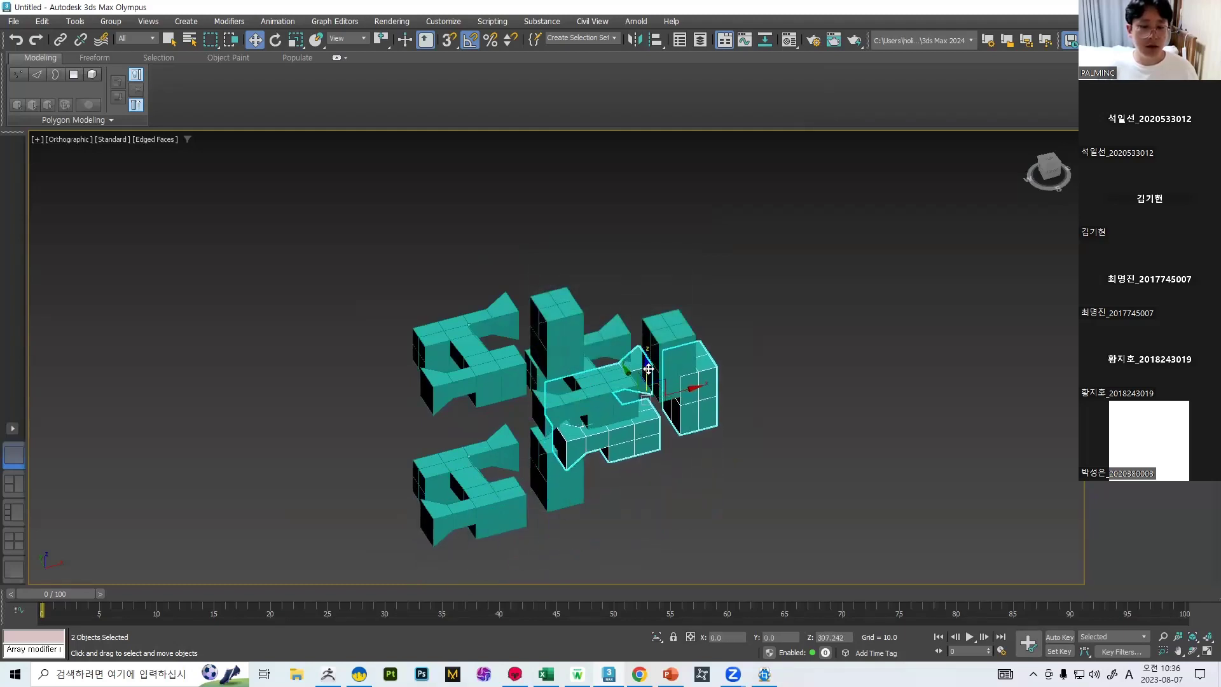
Move the newest copied pair about -242 along Y and lower it along Z so it stands in front of the originals.
alt+middle_drag(648, 369, 621, 362)
drag(621, 362, 688, 413)
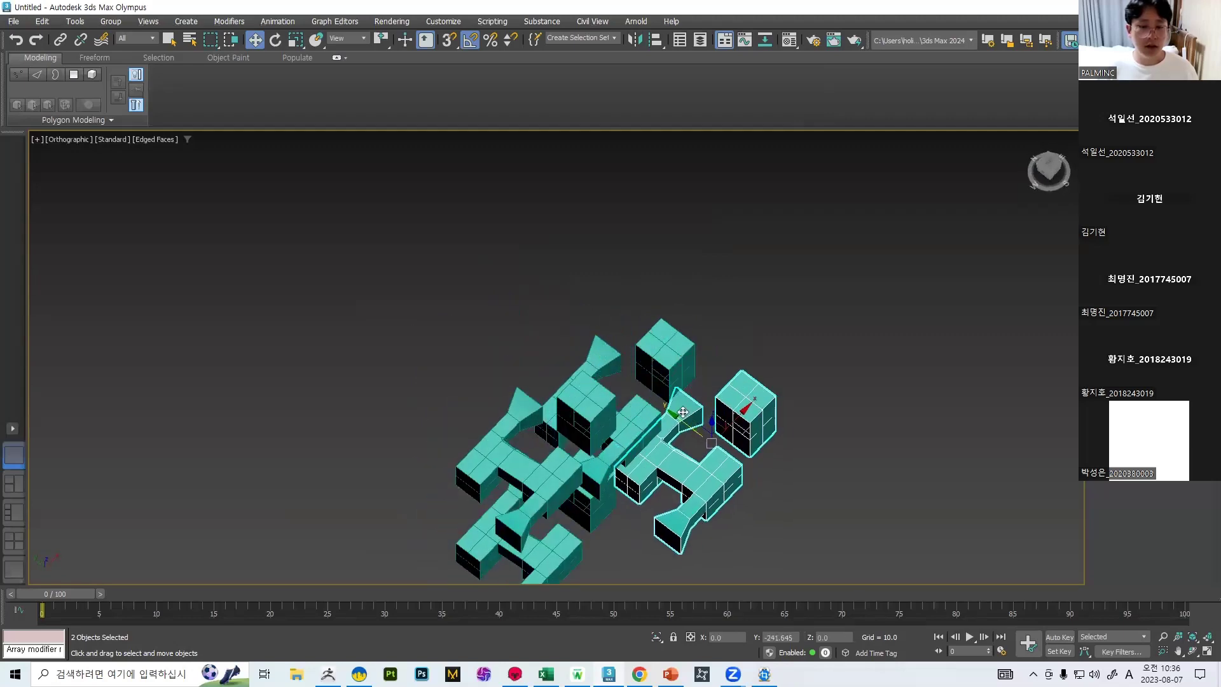
alt+middle_drag(688, 413, 655, 358)
drag(708, 415, 708, 361)
alt+middle_drag(709, 361, 722, 387)
drag(723, 387, 682, 399)
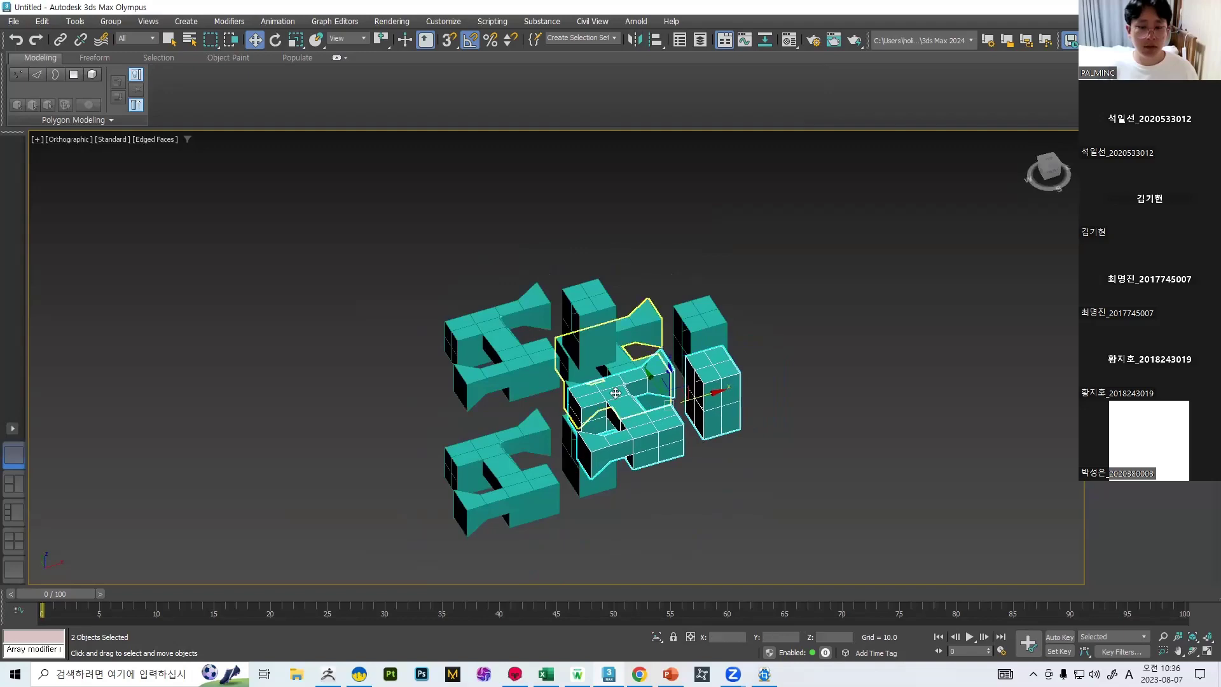
Select the original H-shaped model and examine from several angles how the surrounding copies obstruct it.
scroll(640, 319, up, 3)
click(894, 286)
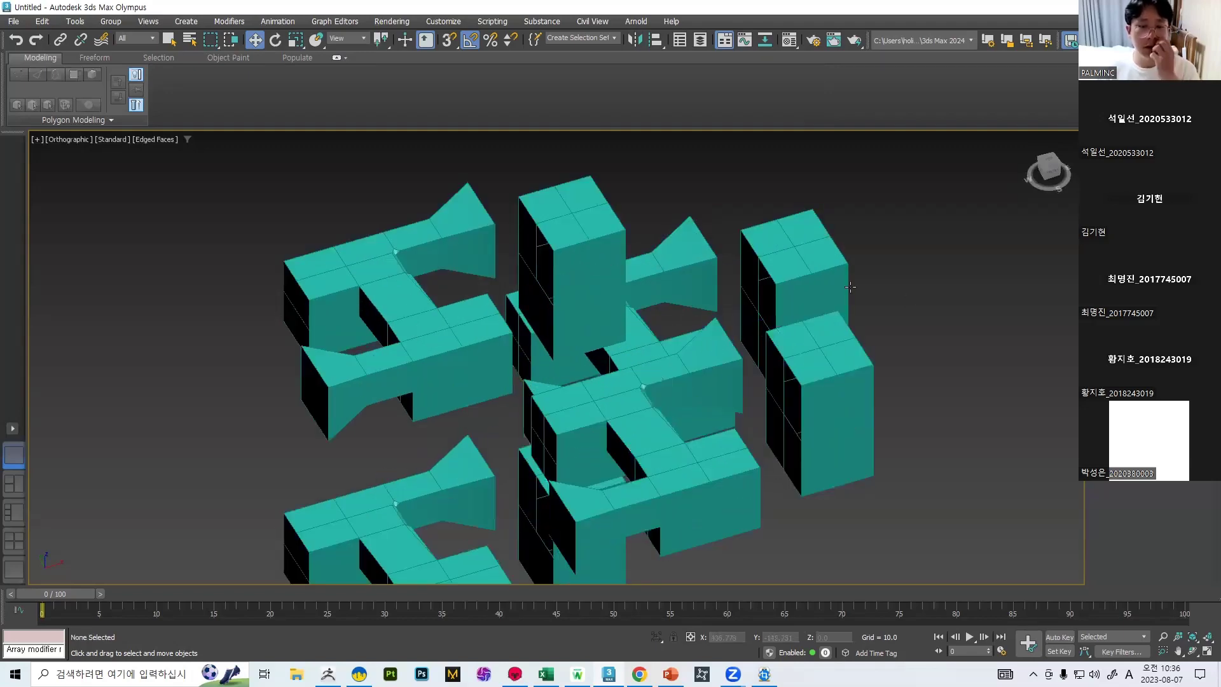
click(637, 343)
scroll(578, 397, up, 6)
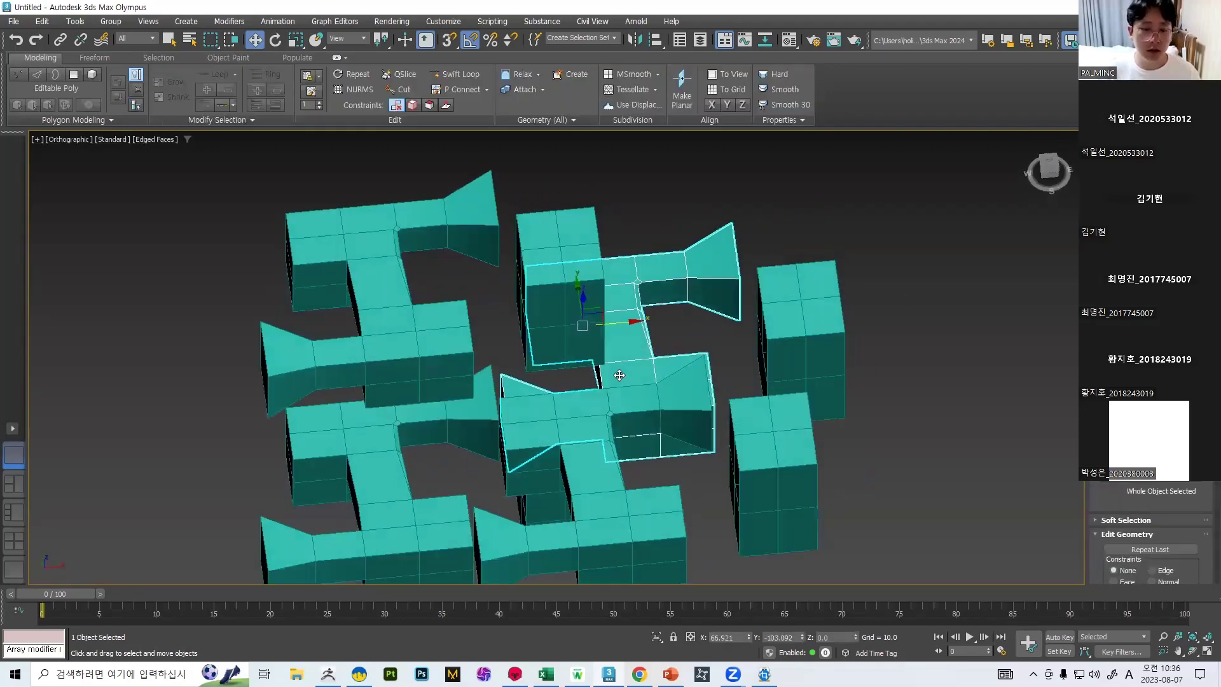
scroll(556, 436, down, 8)
alt+middle_drag(556, 435, 773, 356)
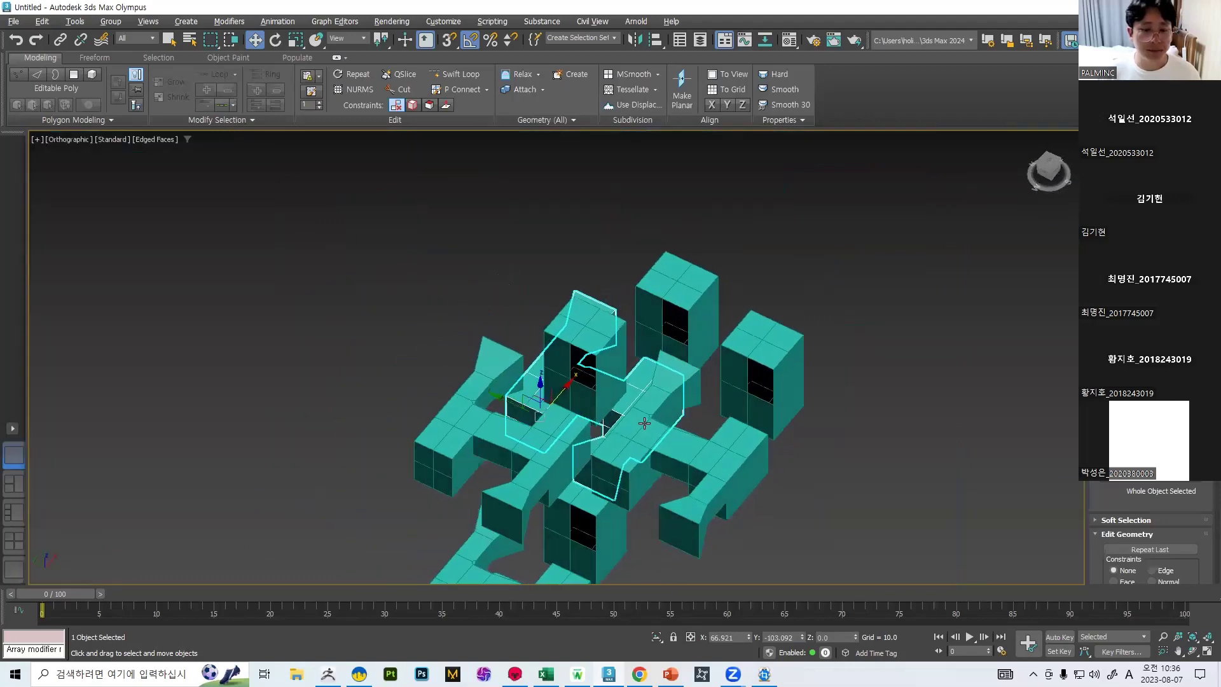
scroll(773, 356, up, 6)
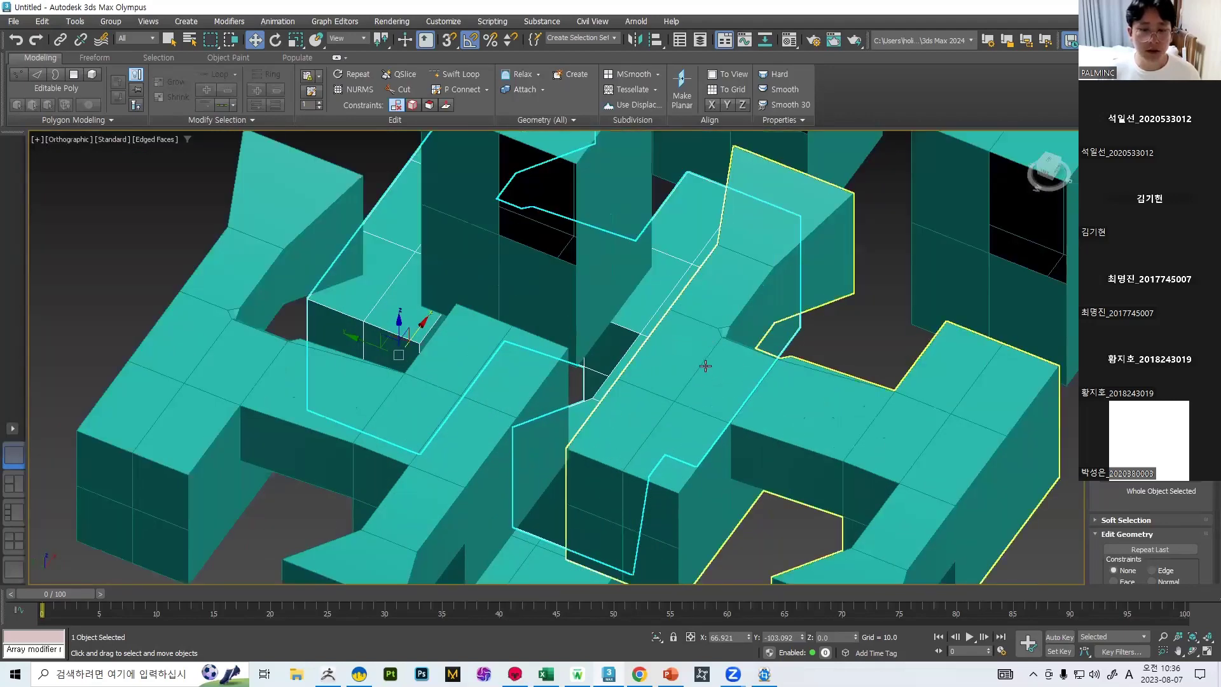
scroll(706, 364, down, 7)
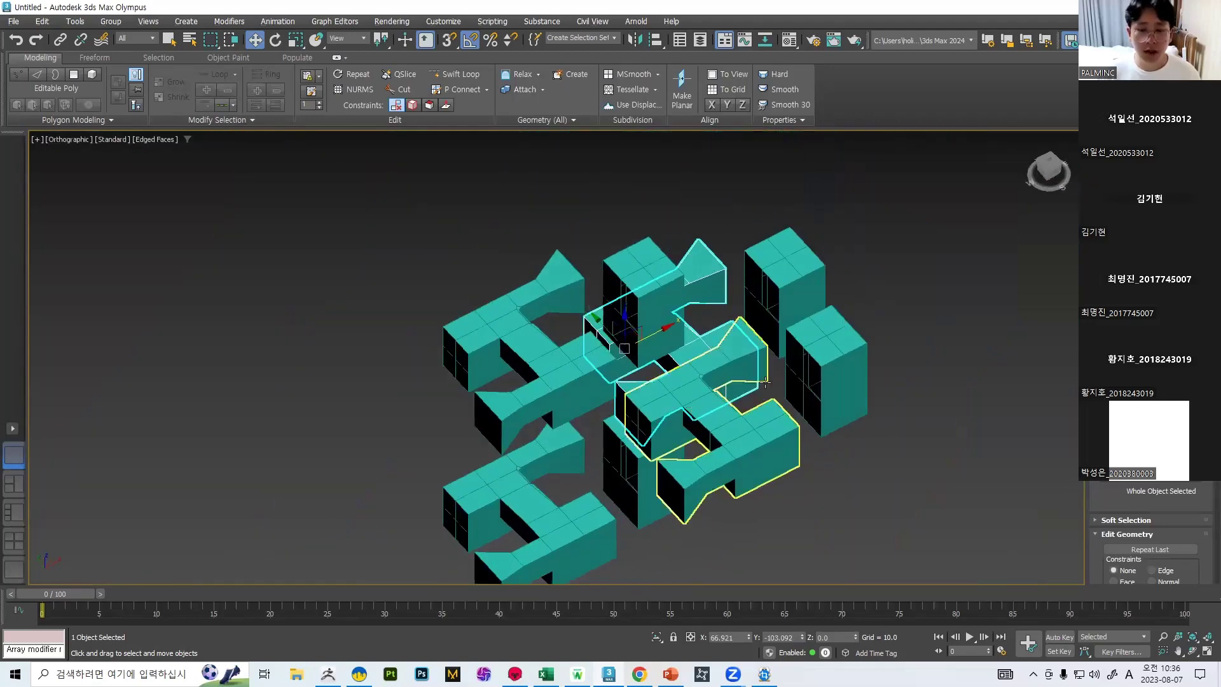
Select the seven objects around the original H-shaped model, hide them, and undo the hiding.
click(827, 372)
ctrl+click(785, 280)
ctrl+click(717, 375)
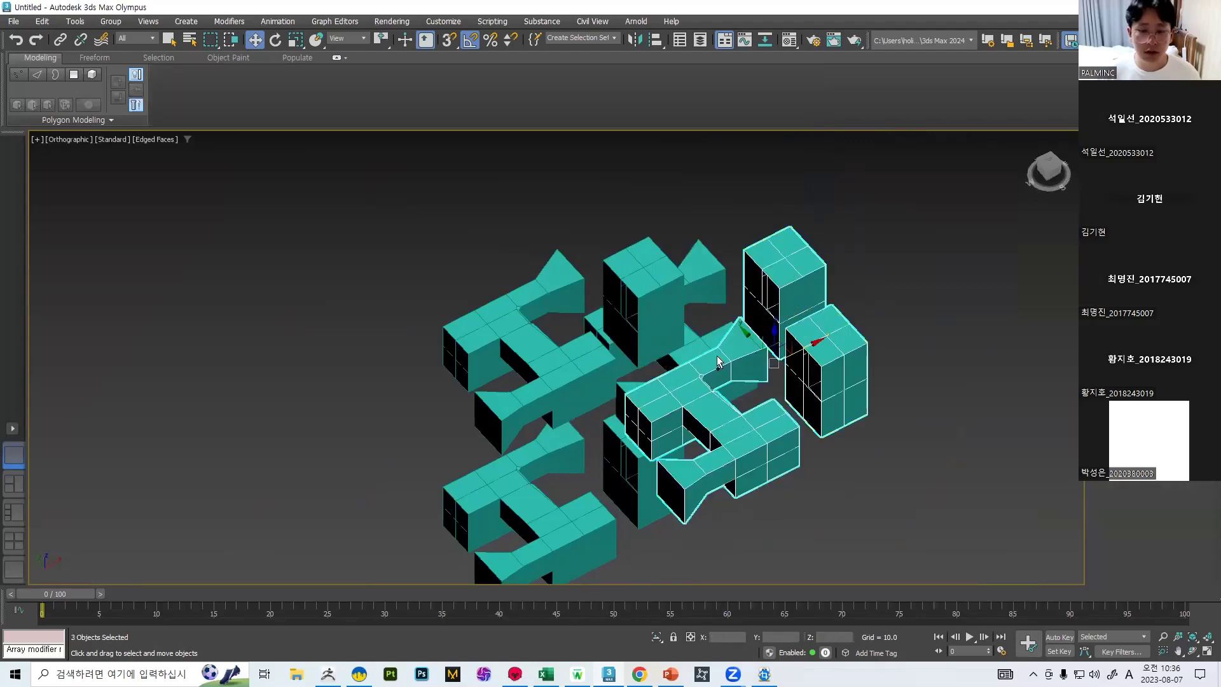
ctrl+click(551, 366)
ctrl+click(611, 334)
ctrl+click(579, 467)
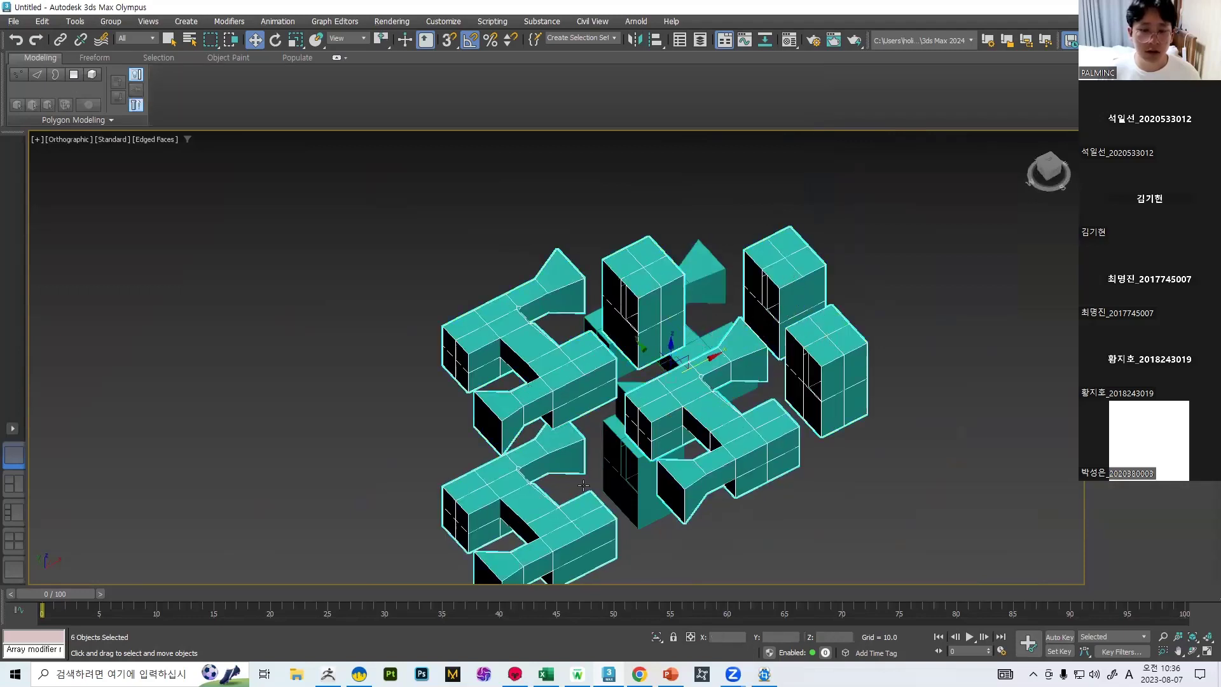
ctrl+click(652, 469)
alt+middle_drag(789, 276, 697, 344)
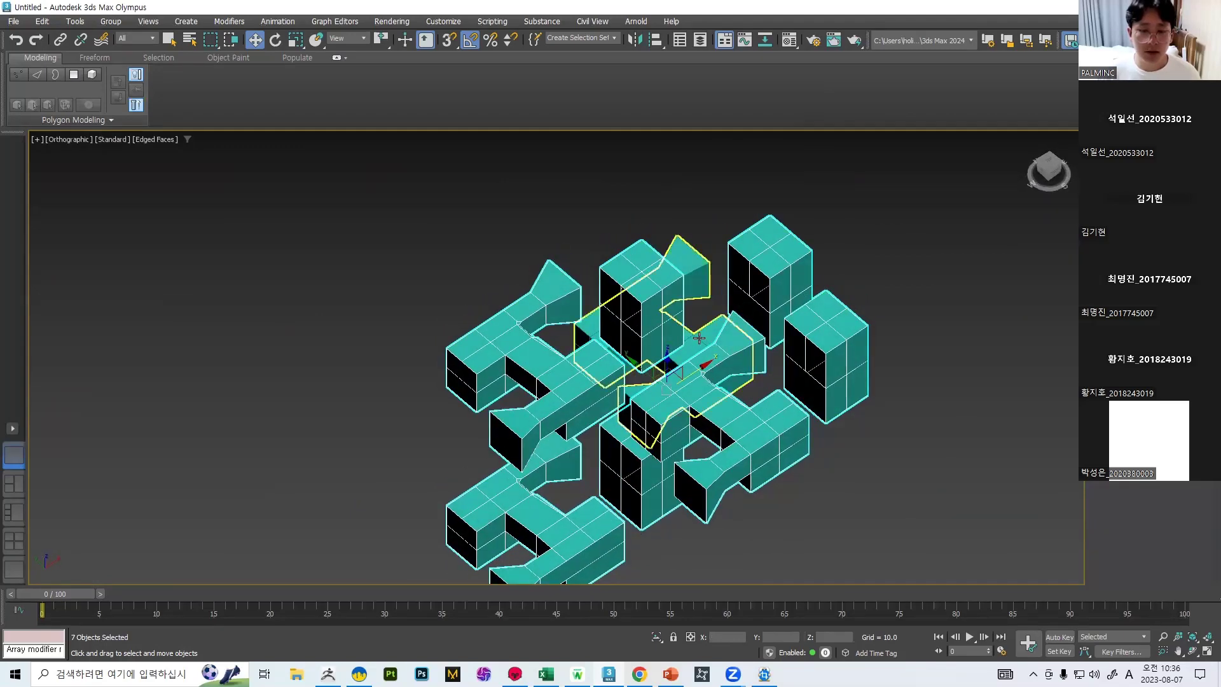
right_click(748, 336)
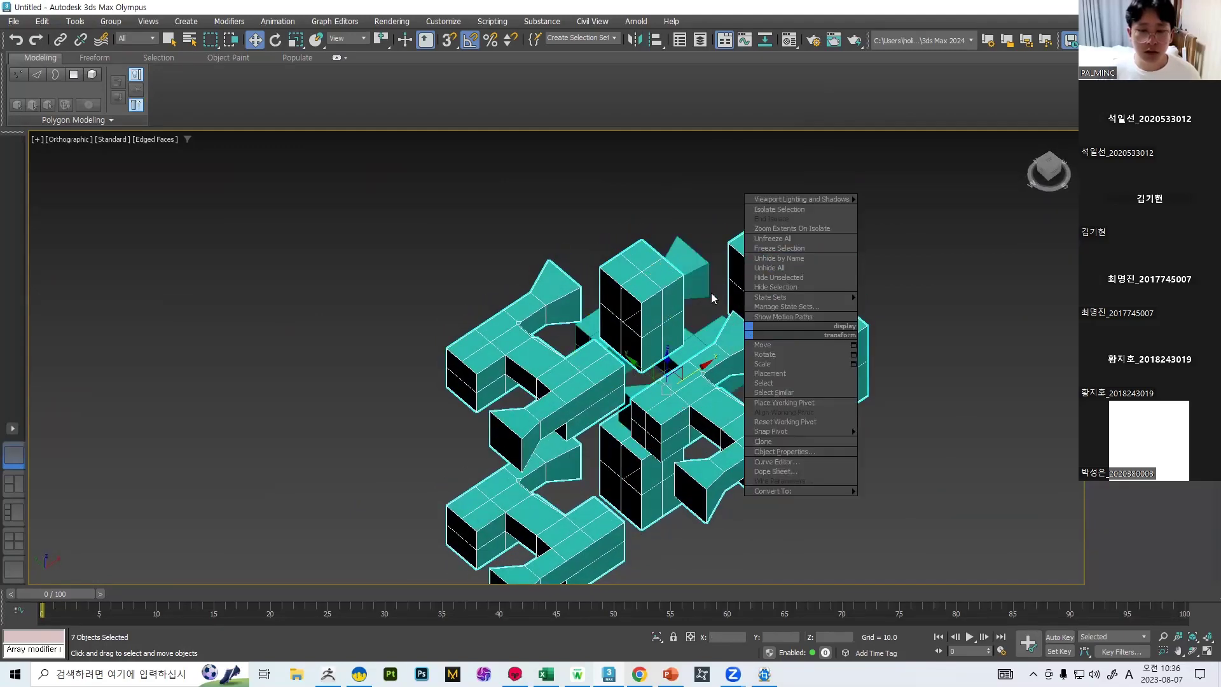
click(774, 287)
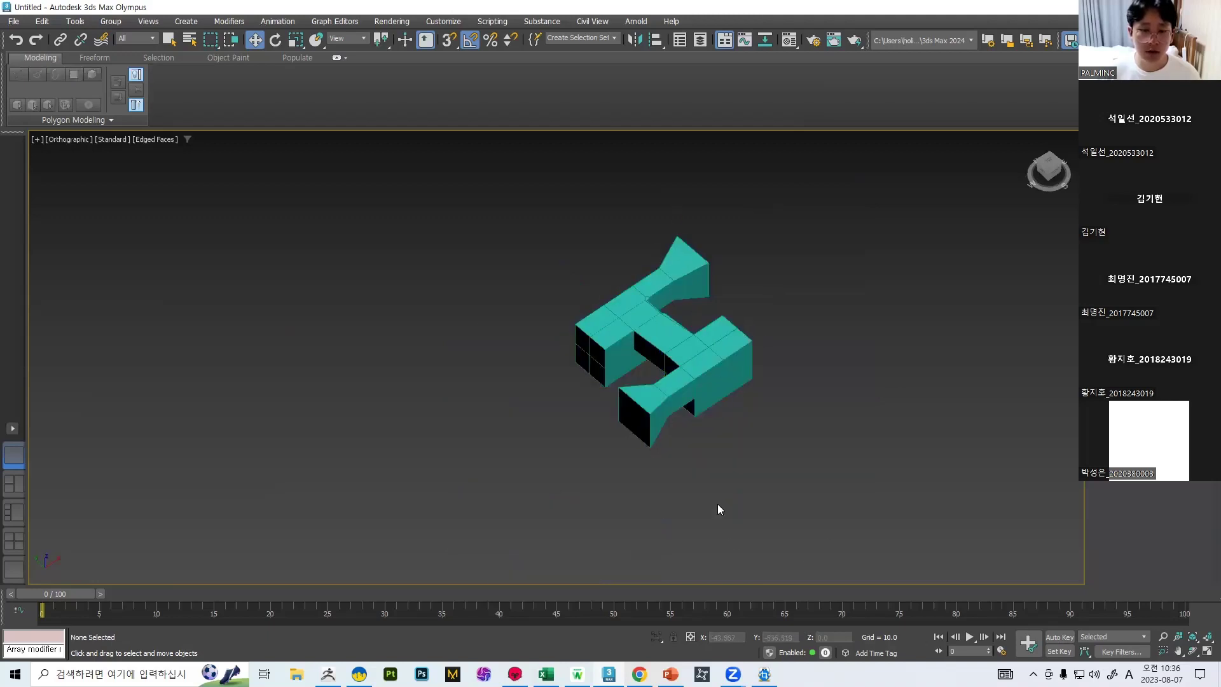
key(ctrl+z)
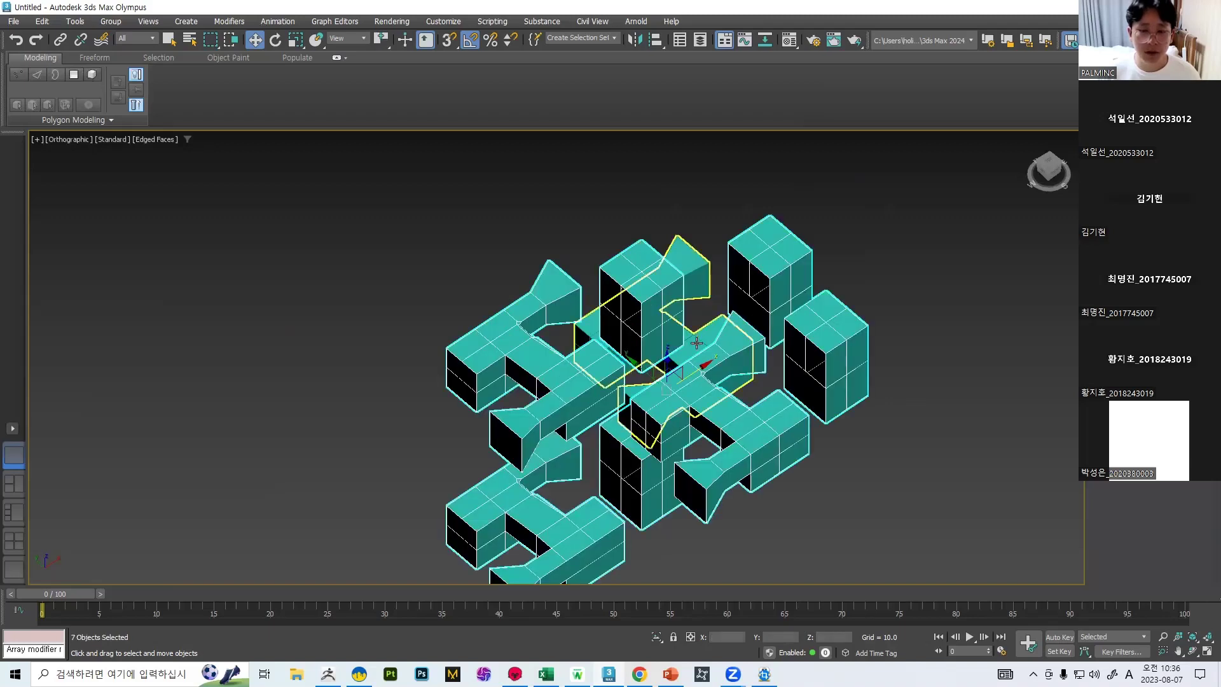
Isolate the original H-shaped model, view it on its own, and end the isolation to bring back the other objects.
click(696, 343)
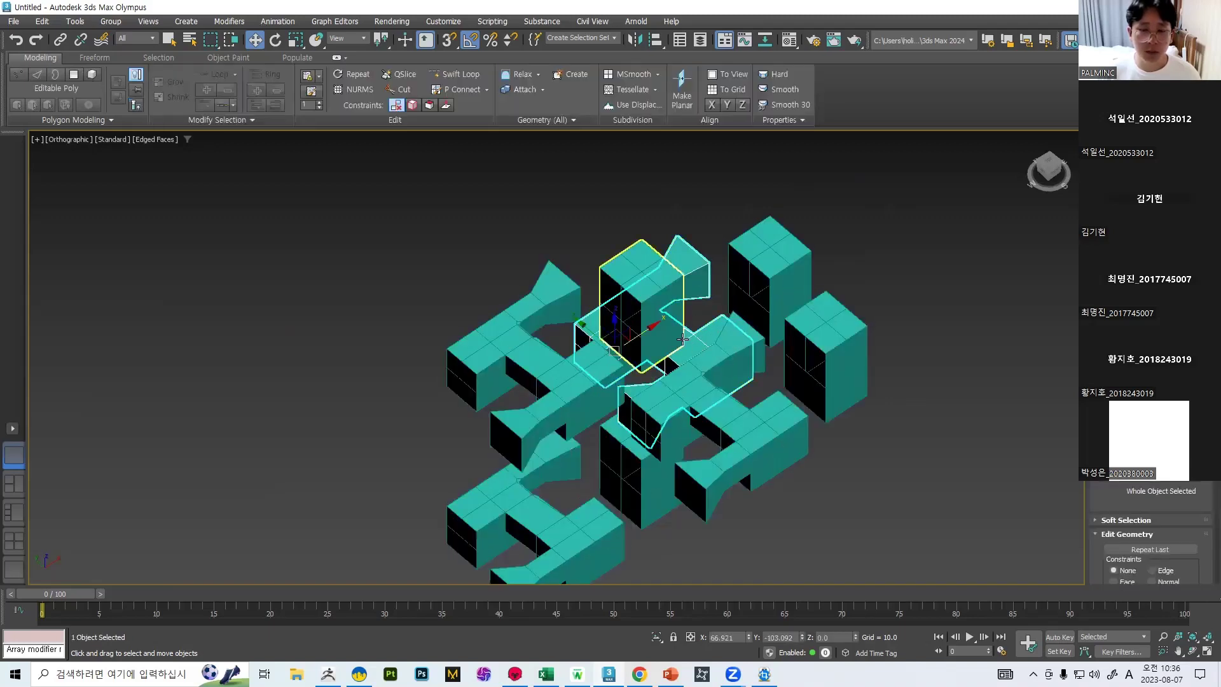
right_click(691, 344)
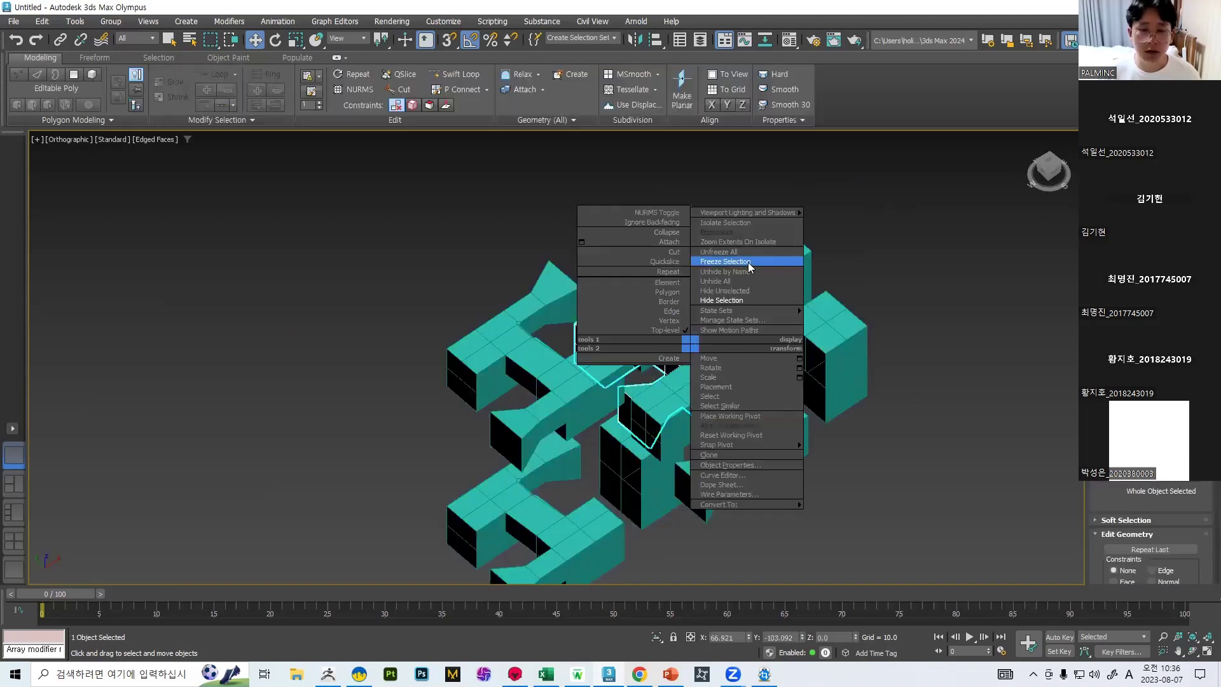
click(746, 222)
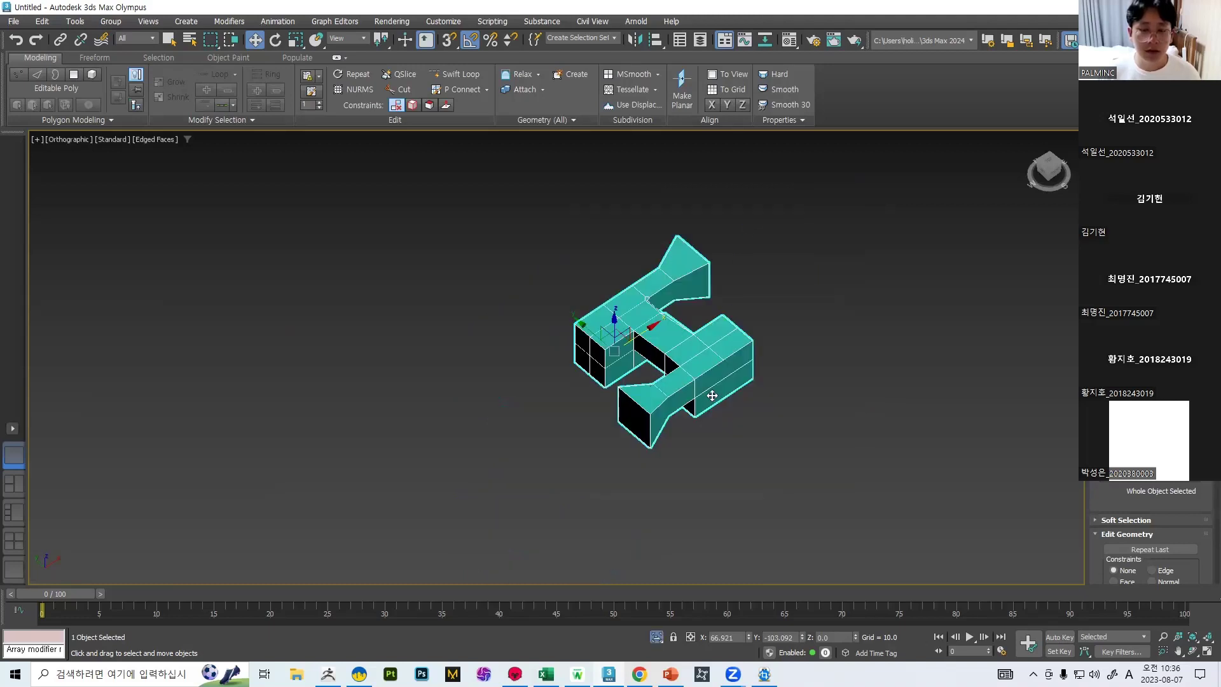
alt+middle_drag(742, 377, 615, 361)
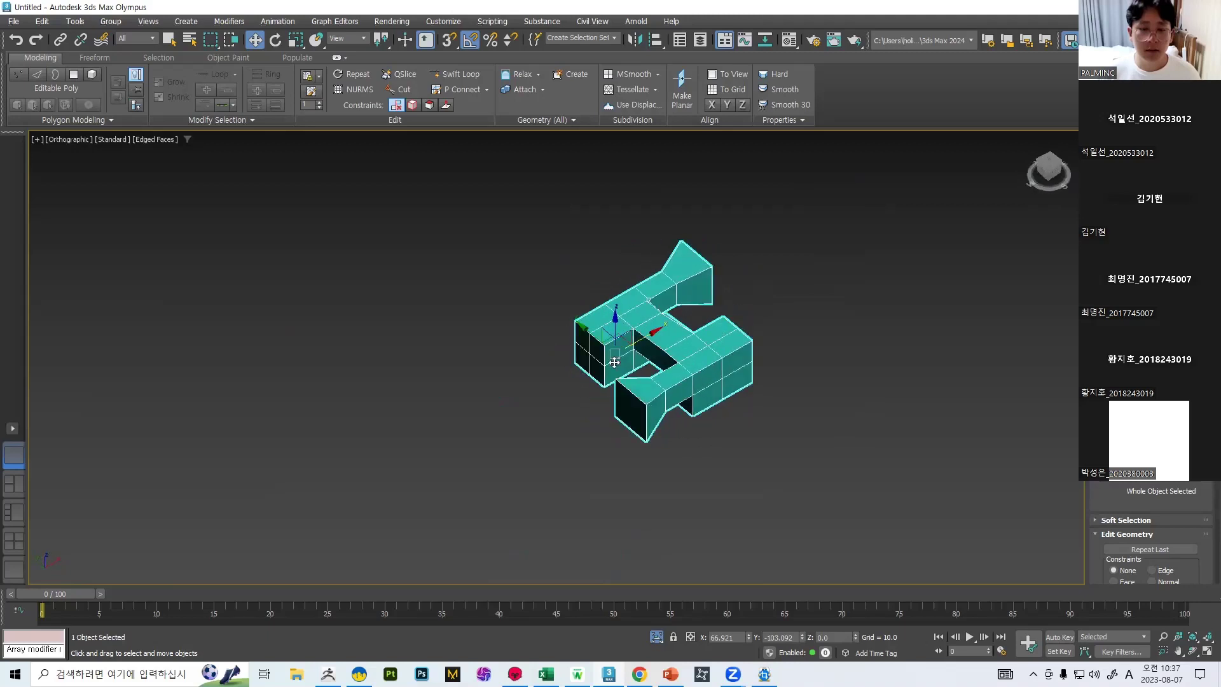
right_click(658, 321)
click(711, 210)
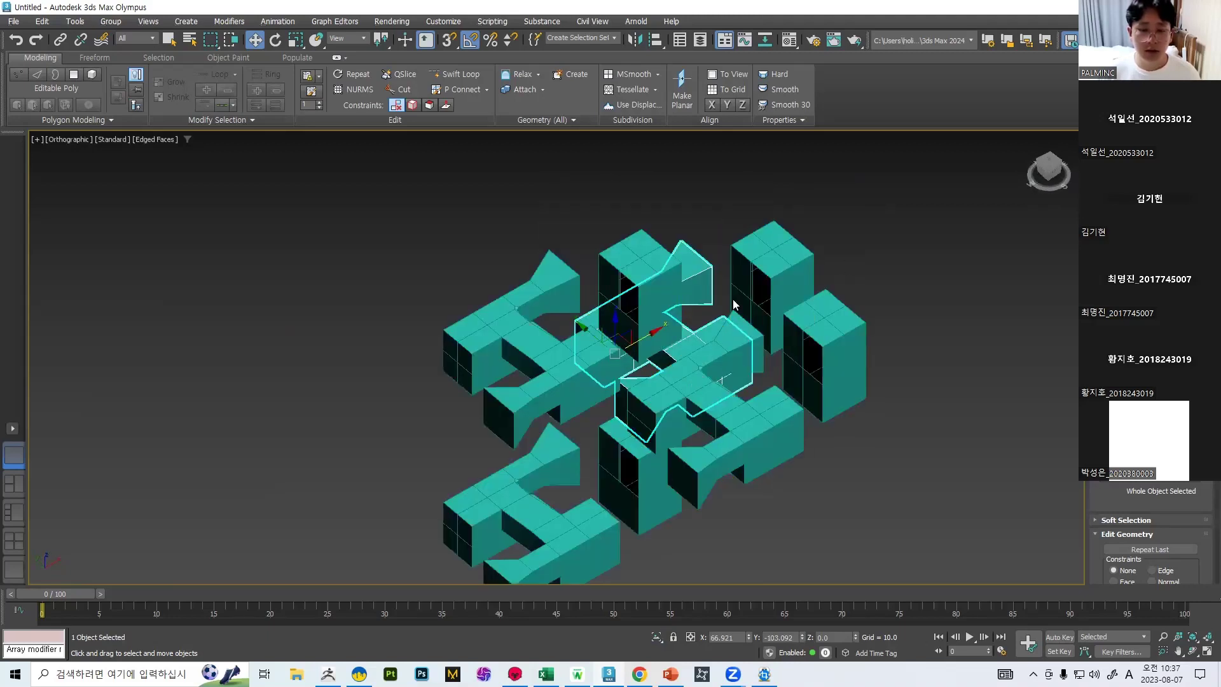
Select the front copy of the H-shaped model and examine it among the overlapping objects.
scroll(719, 352, up, 2)
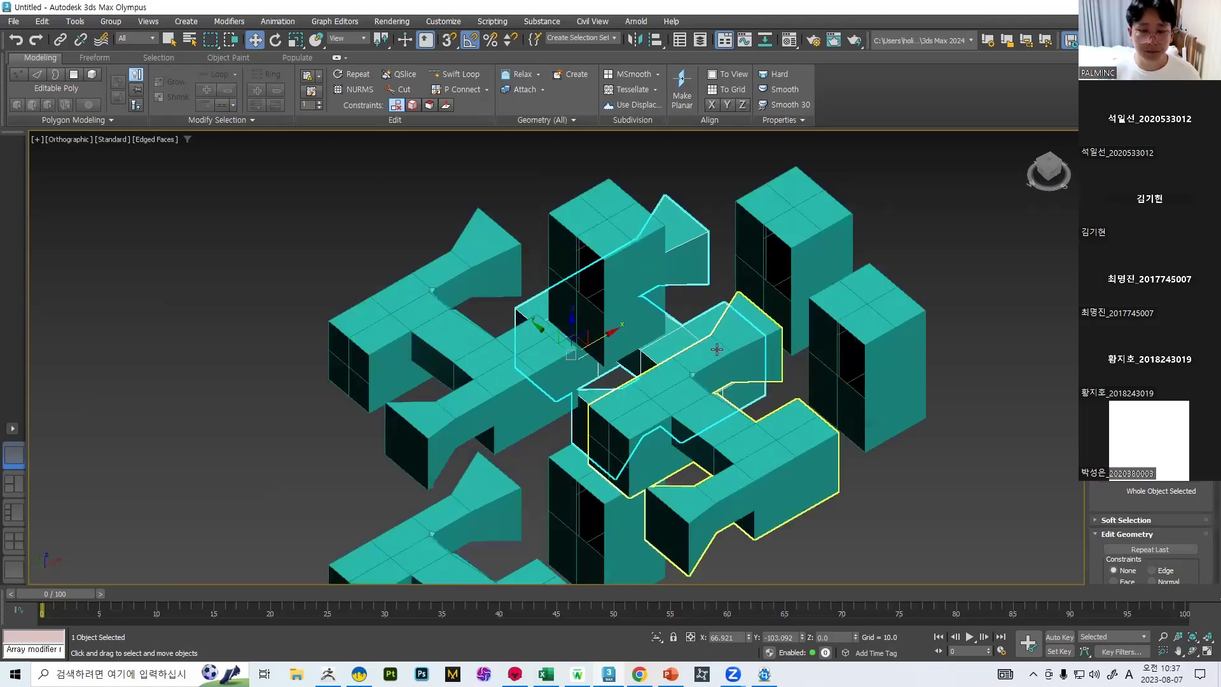
scroll(717, 349, up, 2)
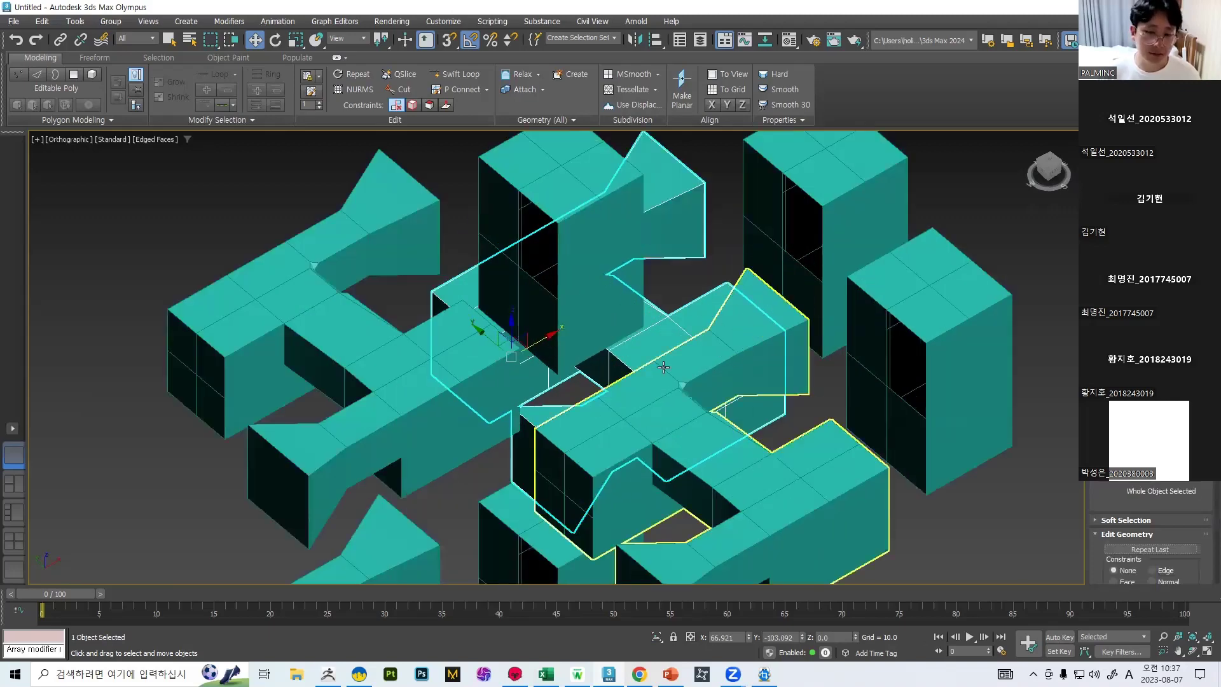
scroll(679, 286, down, 2)
scroll(715, 284, up, 4)
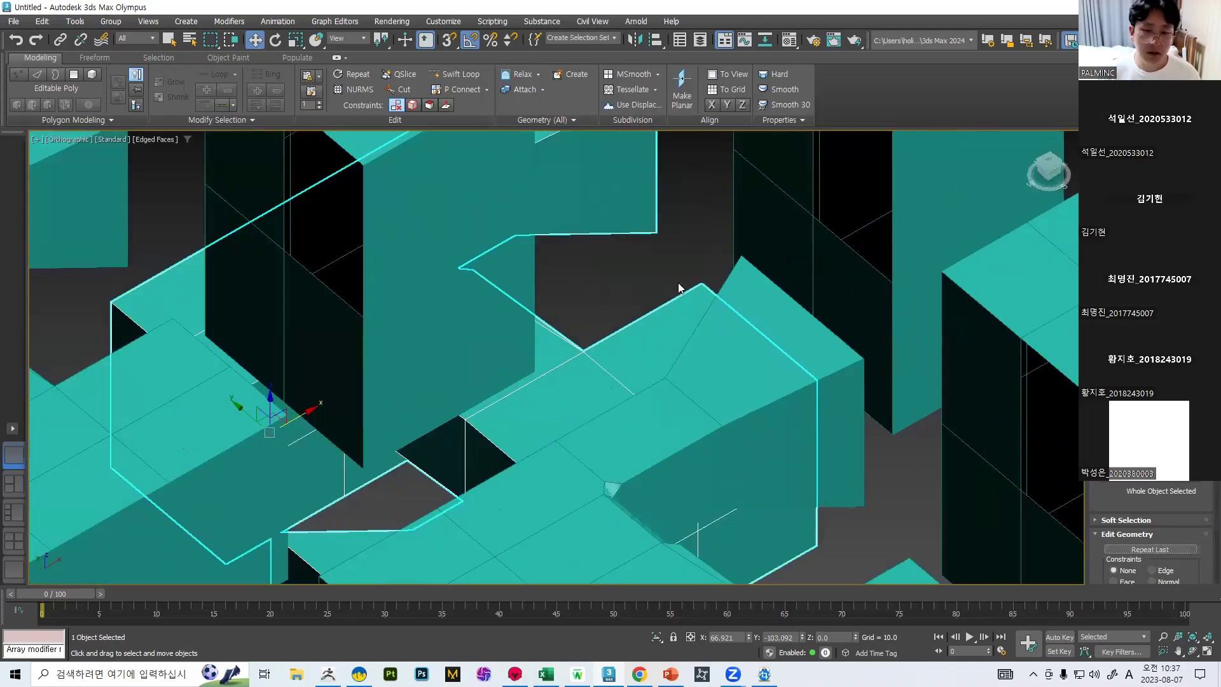
click(783, 321)
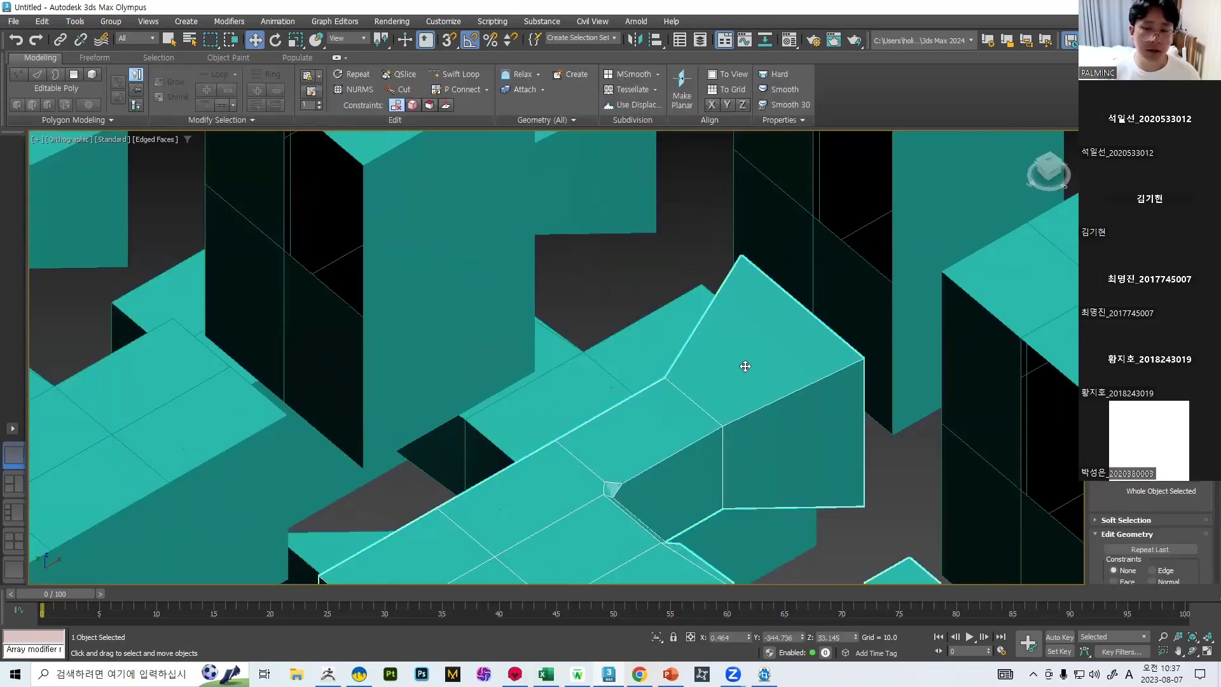
scroll(714, 352, down, 5)
scroll(700, 337, up, 6)
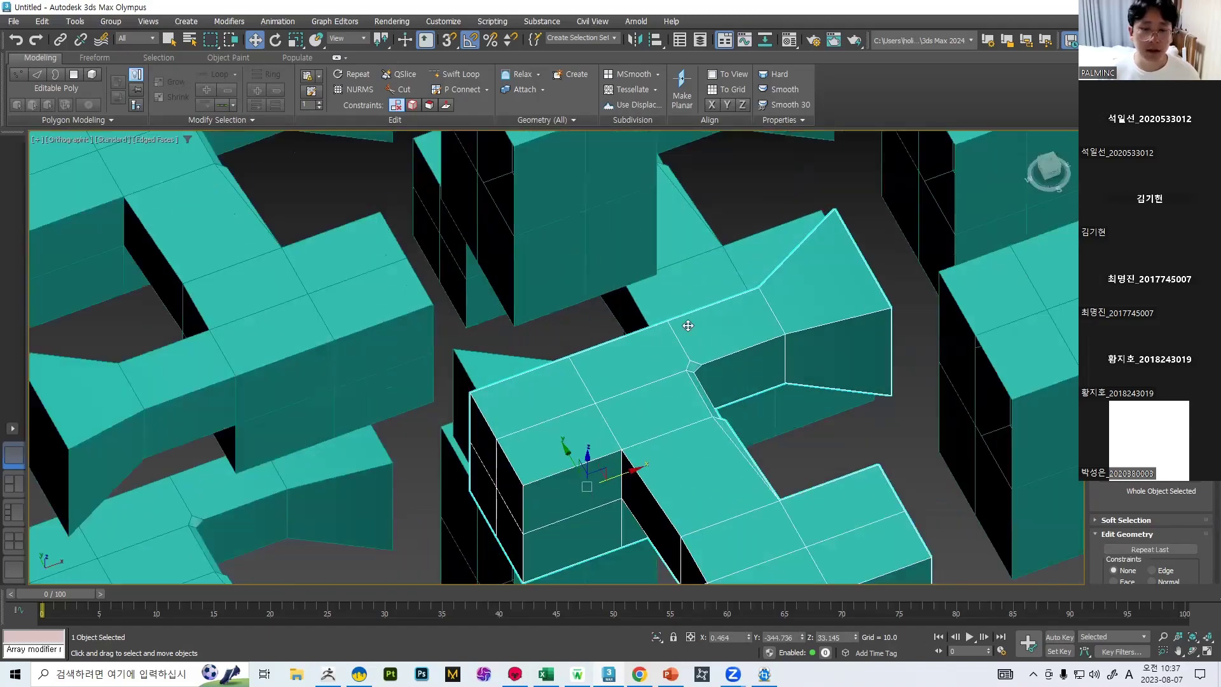
scroll(838, 312, down, 3)
Freeze the selected front copy of the H-shaped model.
right_click(816, 318)
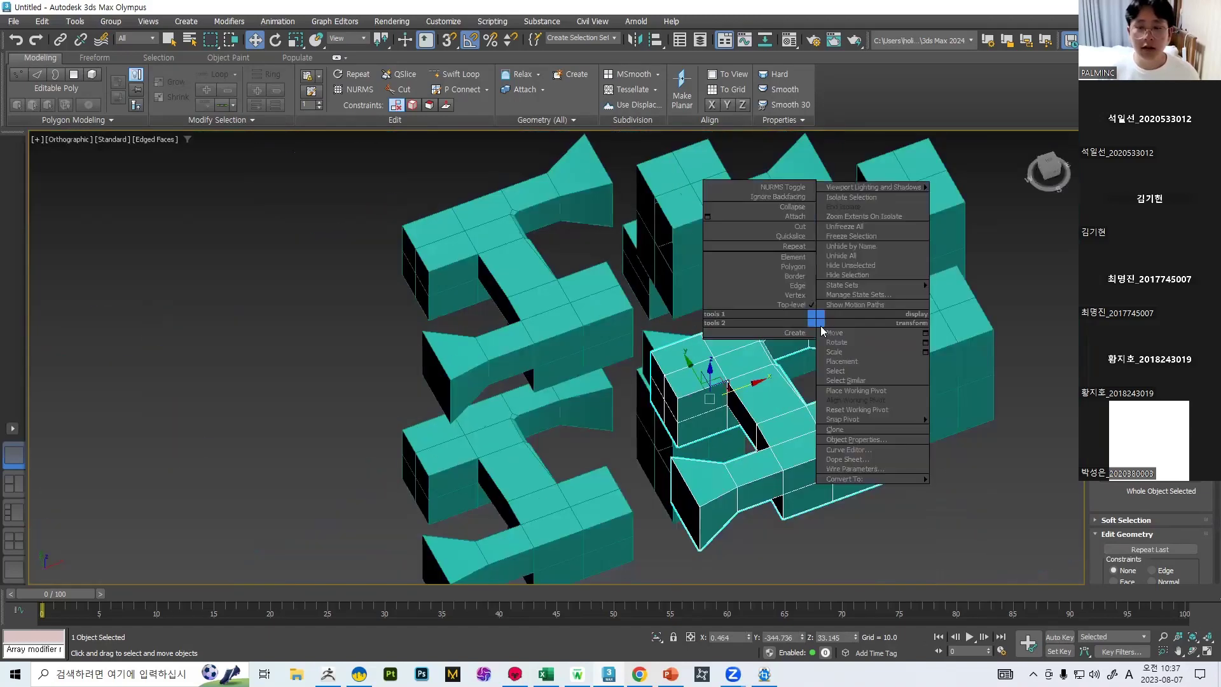
alt+middle_drag(769, 432, 645, 287)
right_click(644, 287)
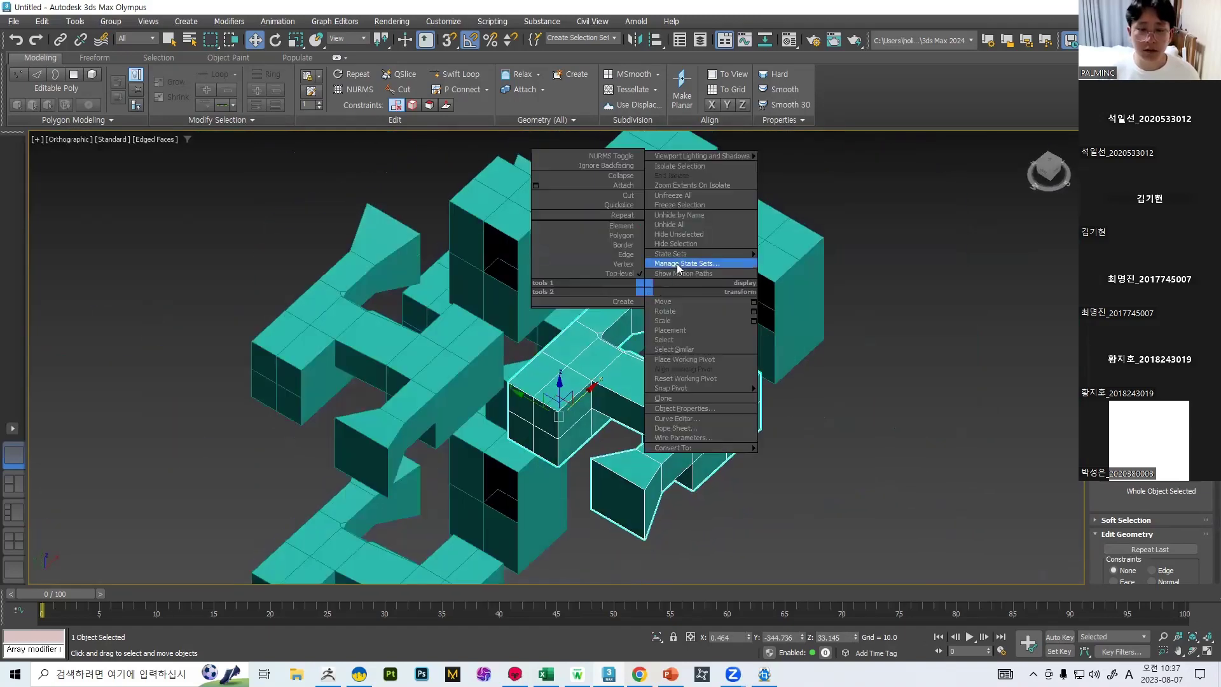
click(682, 206)
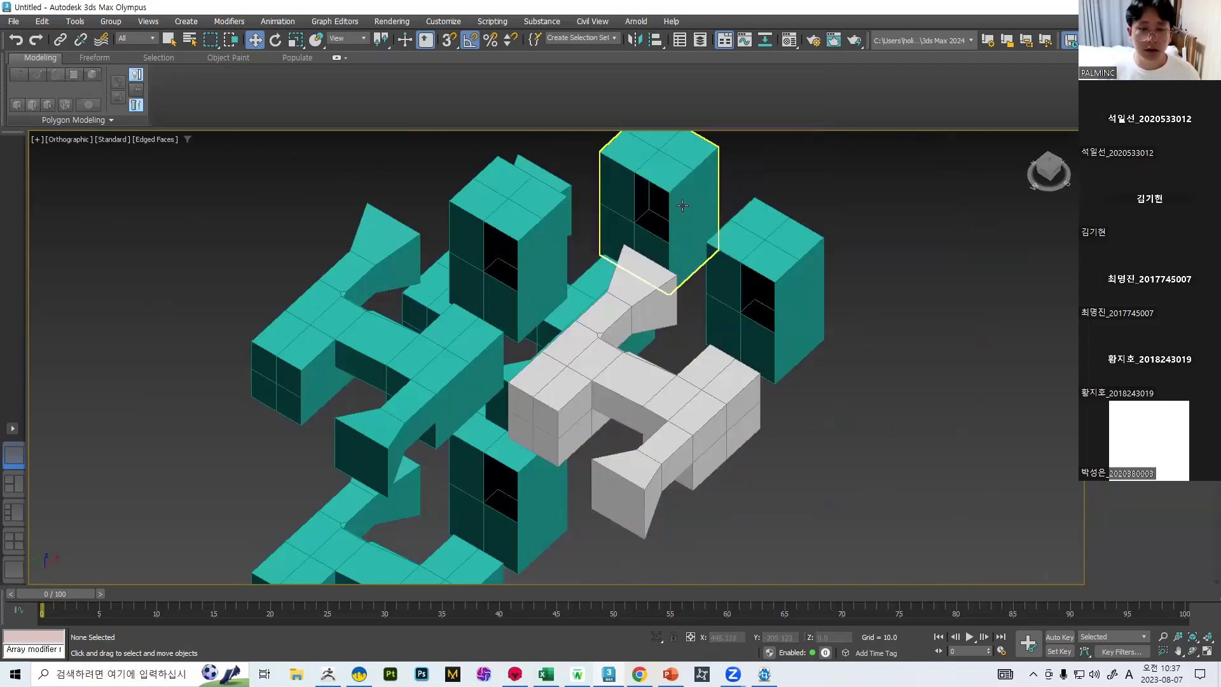
Select the original H-shaped model behind the frozen copy and shift it along the X axis.
alt+middle_drag(663, 326, 609, 306)
click(612, 308)
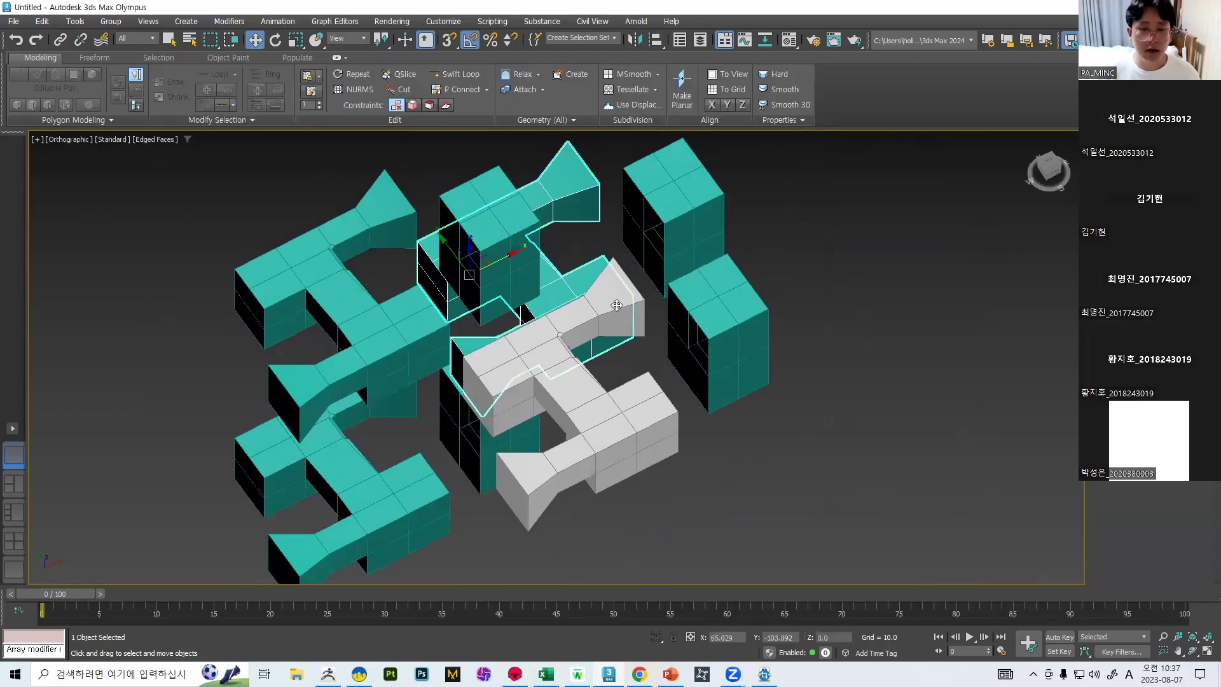
drag(634, 308, 551, 324)
drag(572, 268, 617, 334)
alt+middle_drag(617, 334, 604, 289)
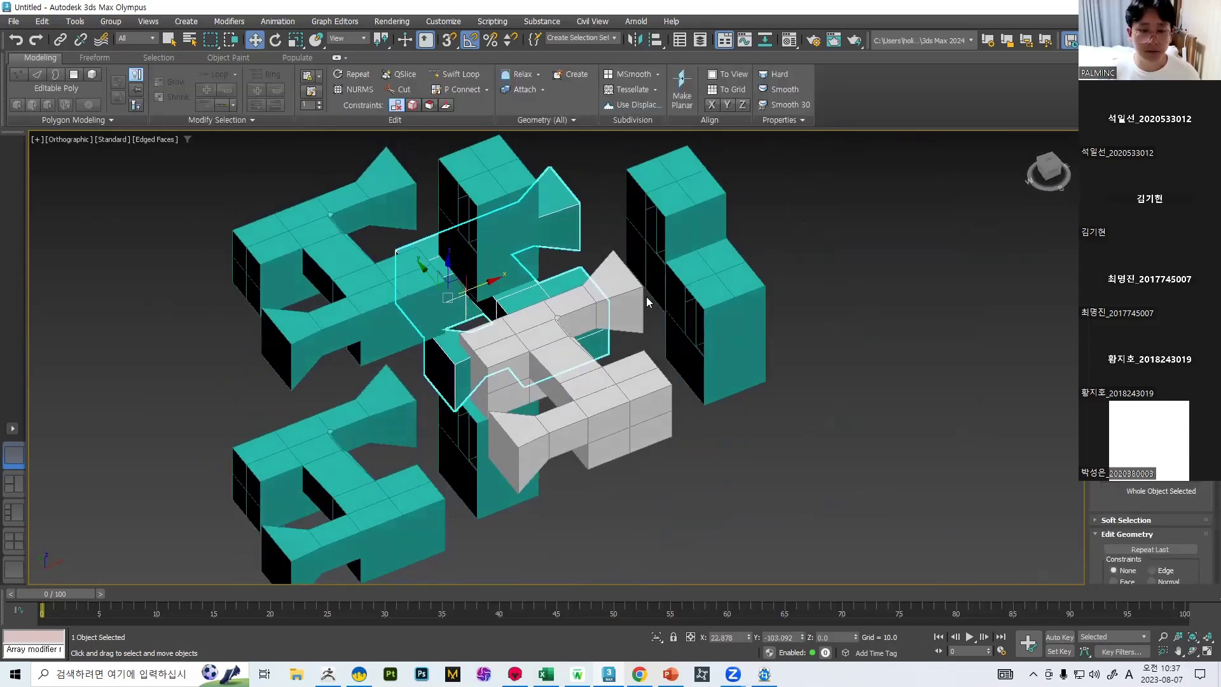
Unfreeze all objects in the scene.
click(648, 318)
right_click(644, 339)
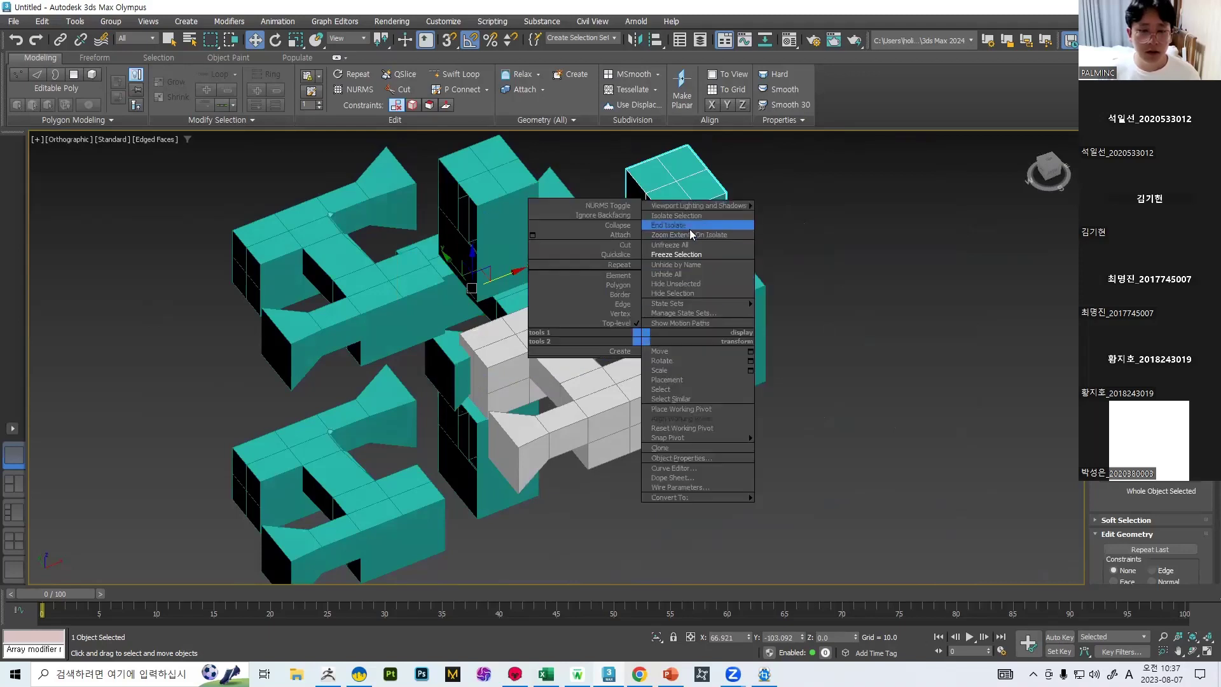
mouse_move(676, 307)
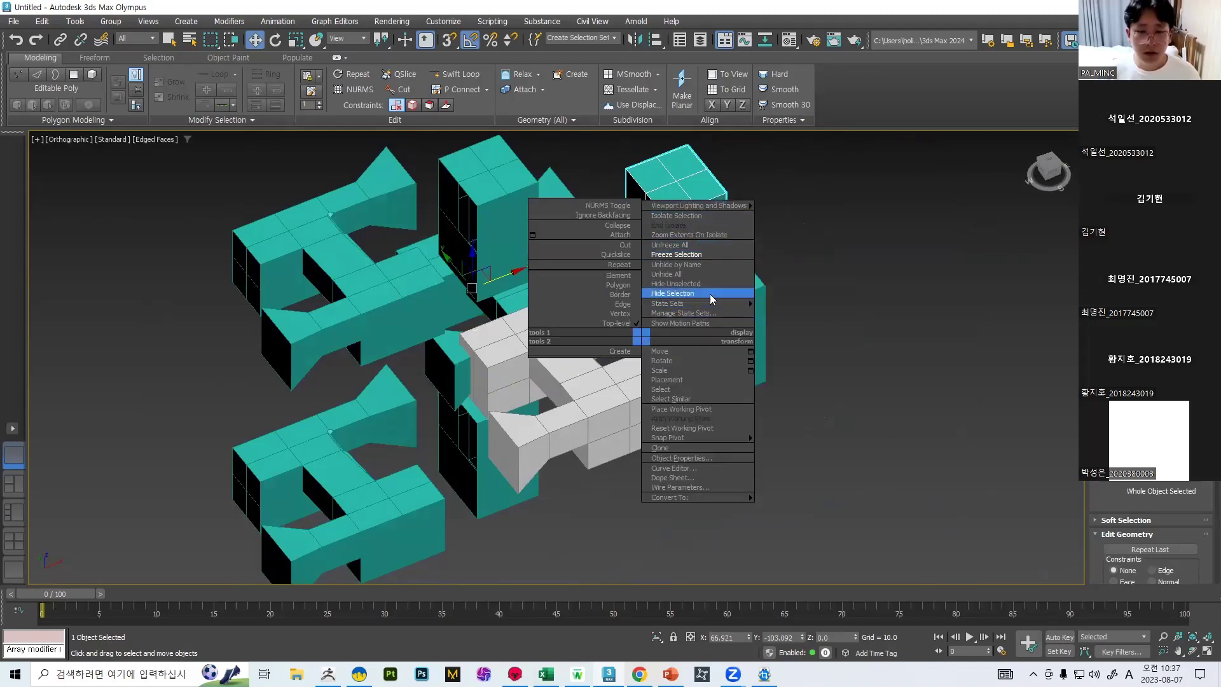
click(671, 247)
Select the front copy of the H-shaped model and change its object color to blue.
click(534, 353)
middle_drag(677, 292, 618, 307)
scroll(617, 306, up, 3)
scroll(617, 306, up, 2)
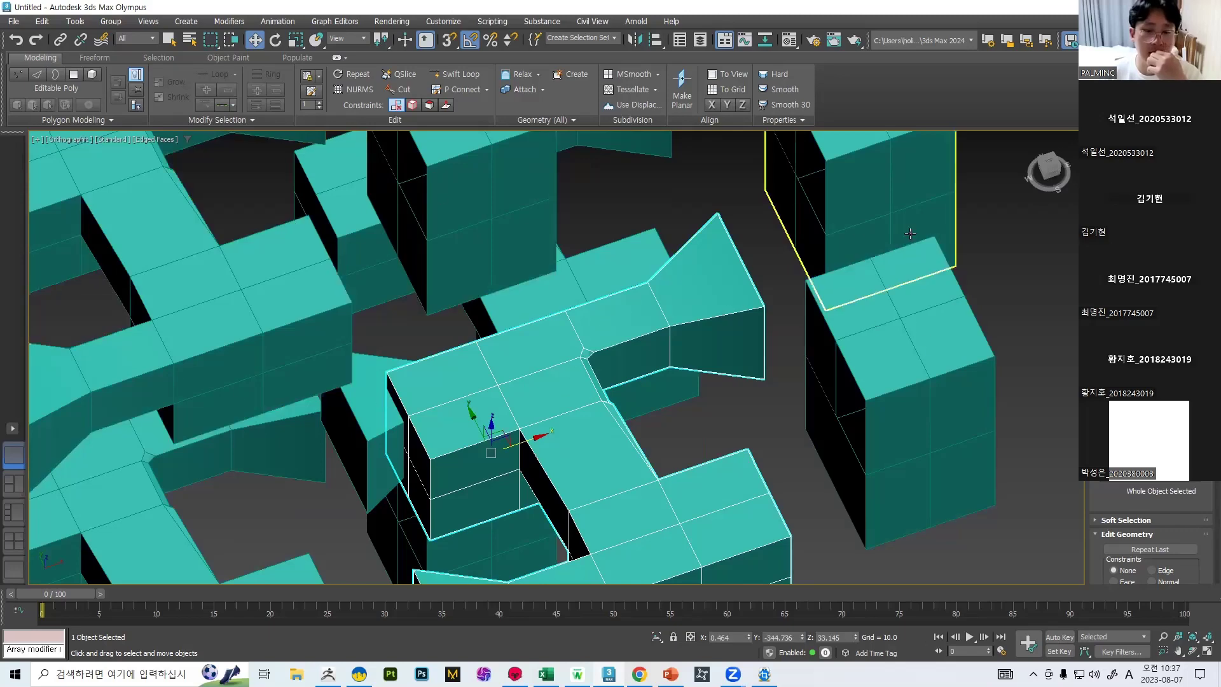
click(1204, 158)
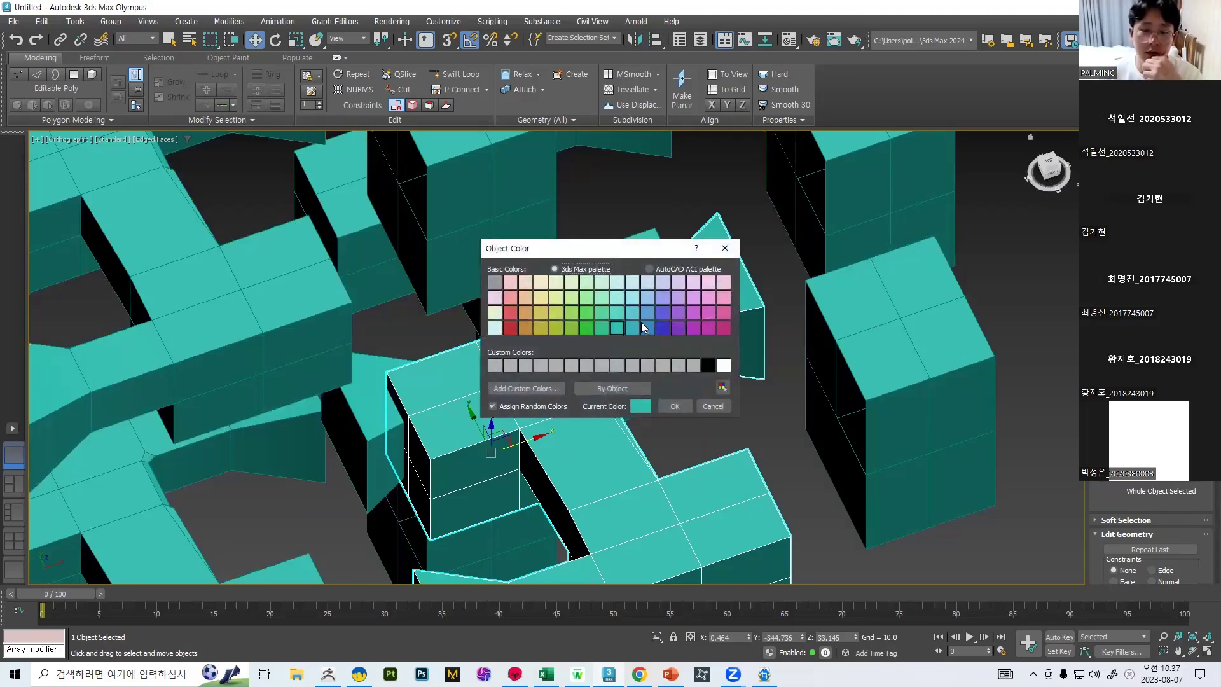
click(674, 406)
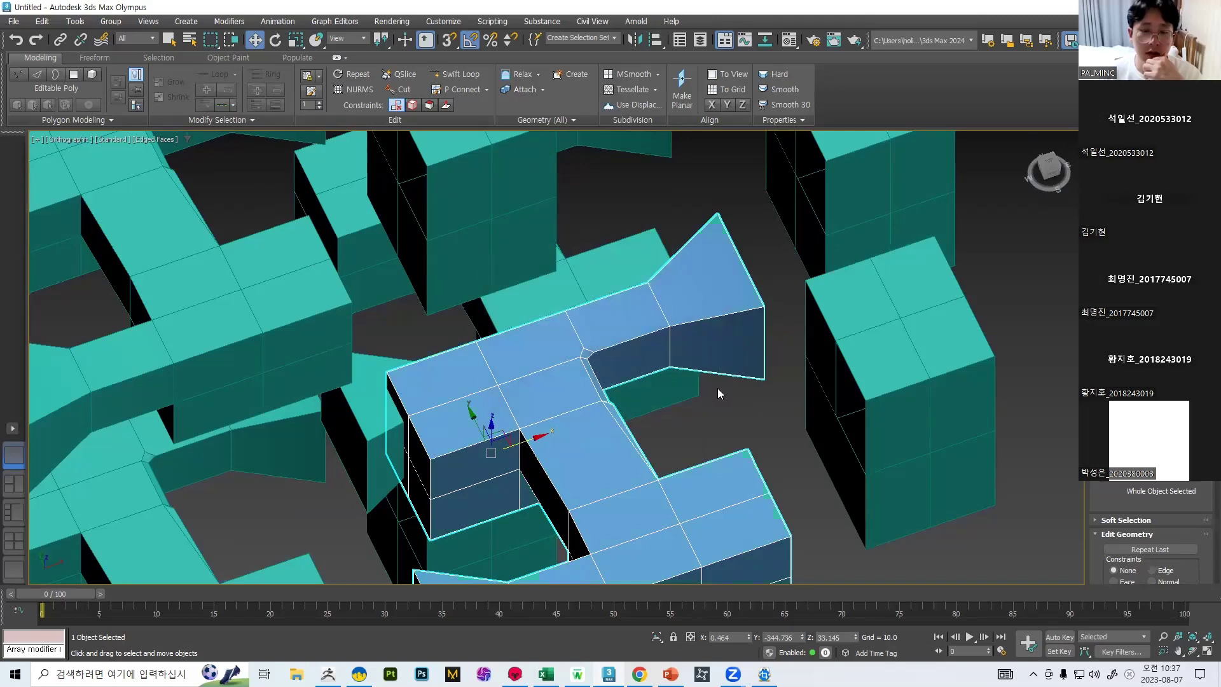
Select the front box beside the blue model and change its object color to pink.
scroll(719, 388, down, 4)
click(843, 334)
click(822, 347)
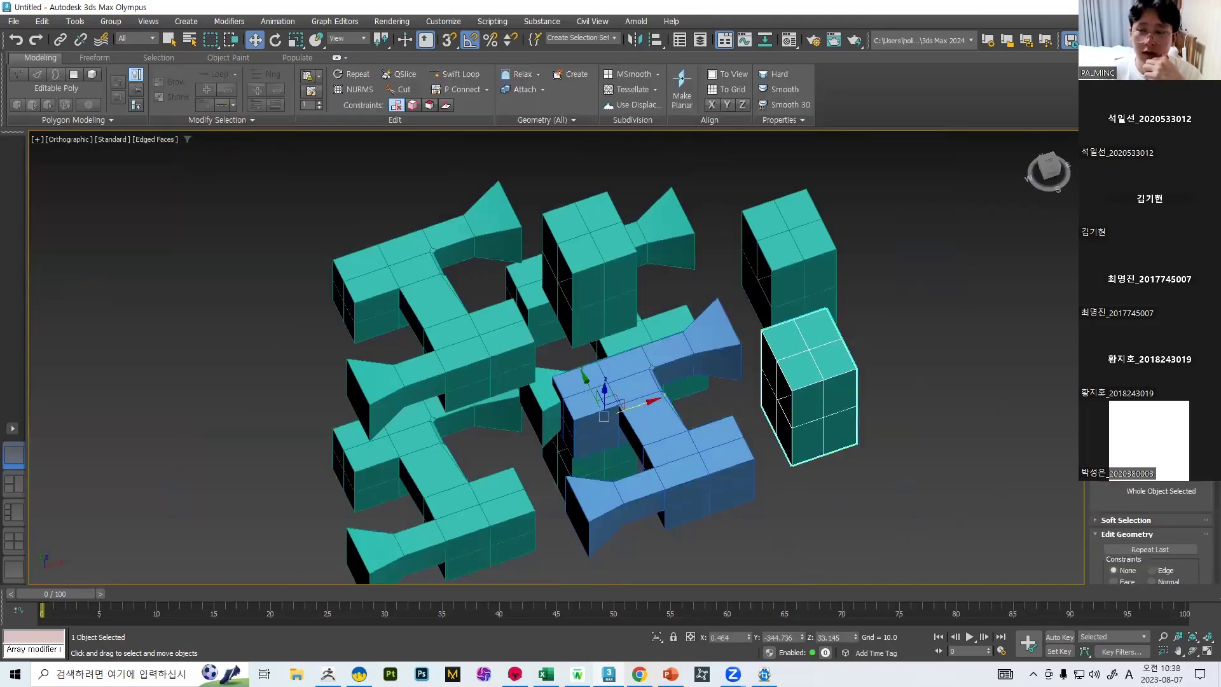
click(1204, 158)
click(724, 299)
click(674, 406)
Change the object color of the box behind the pink one to green.
click(767, 250)
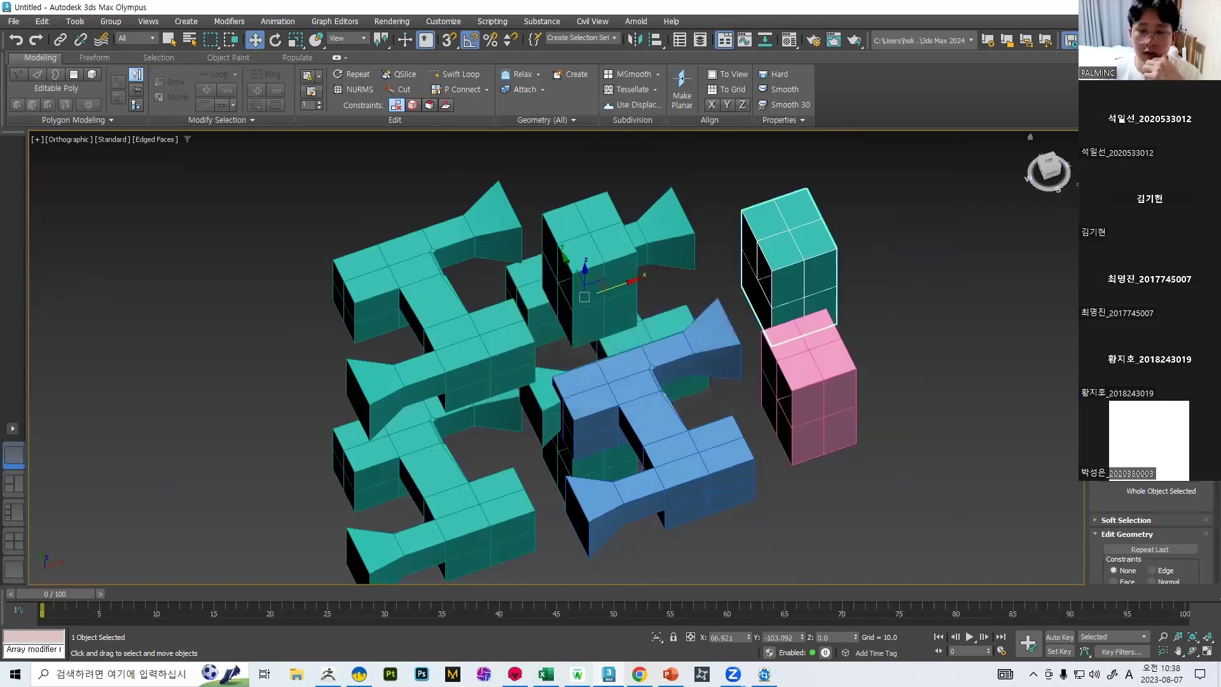
click(1203, 158)
click(572, 328)
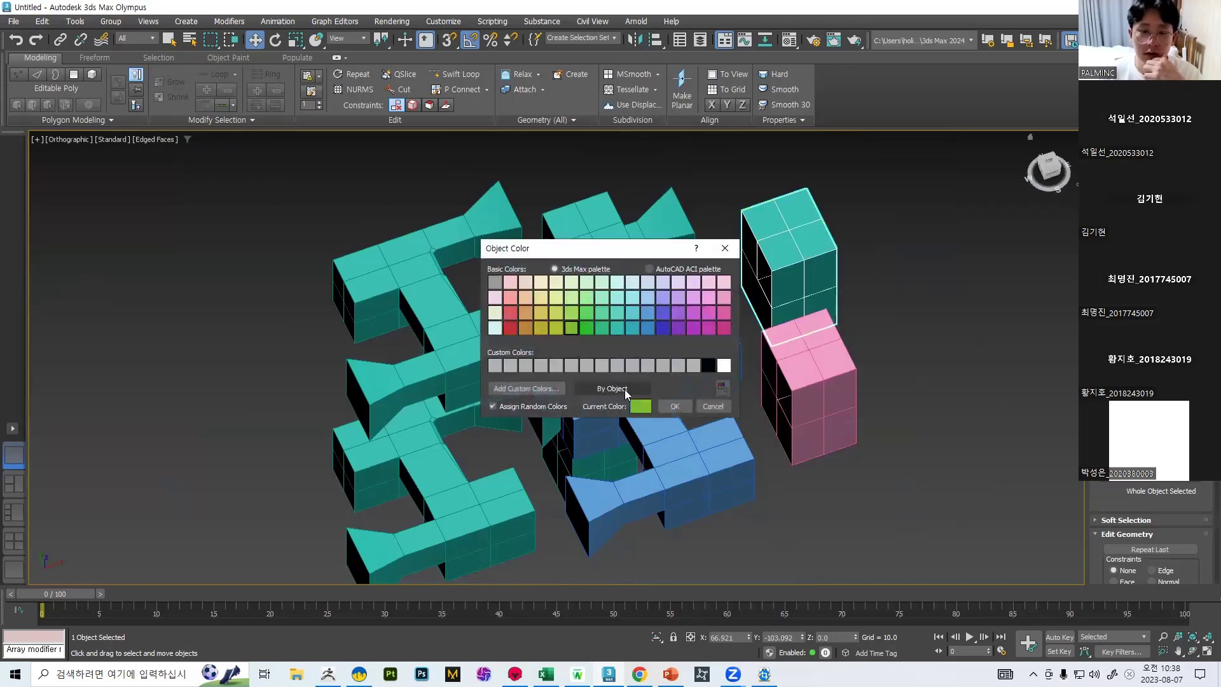
click(672, 405)
Recolor the upper H-shaped copy, trying a lighter turquoise first and settling on red.
middle_drag(702, 342, 762, 370)
click(529, 361)
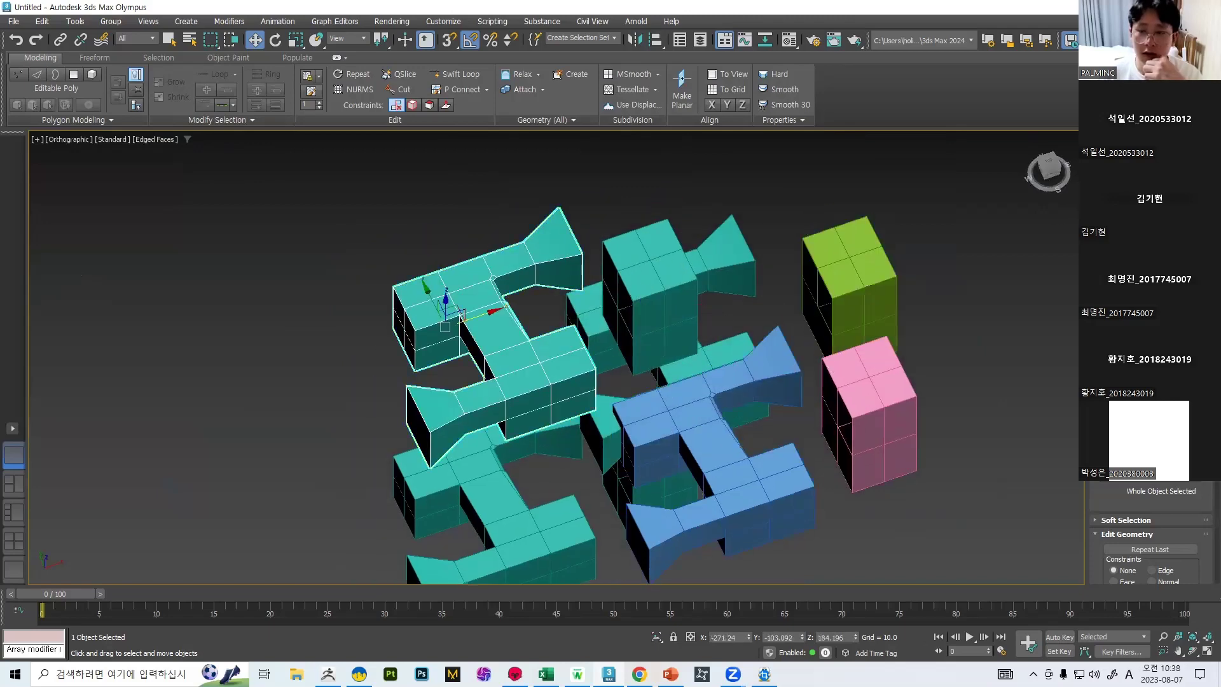
click(1204, 158)
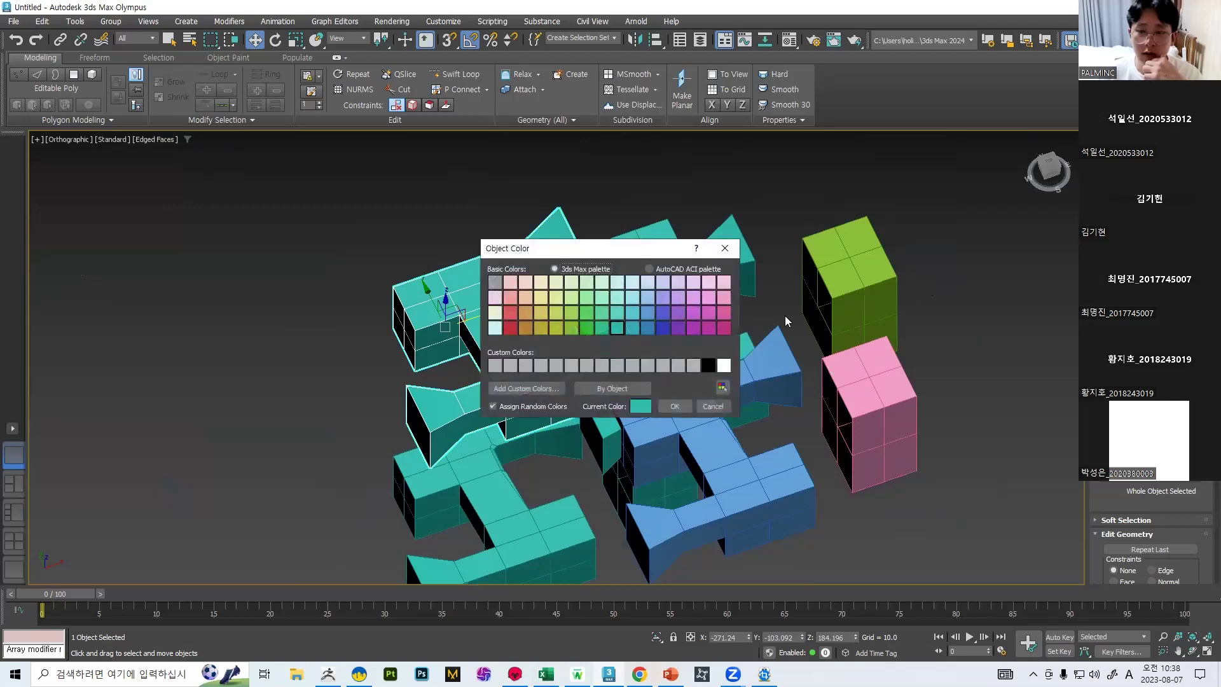
click(618, 316)
click(674, 406)
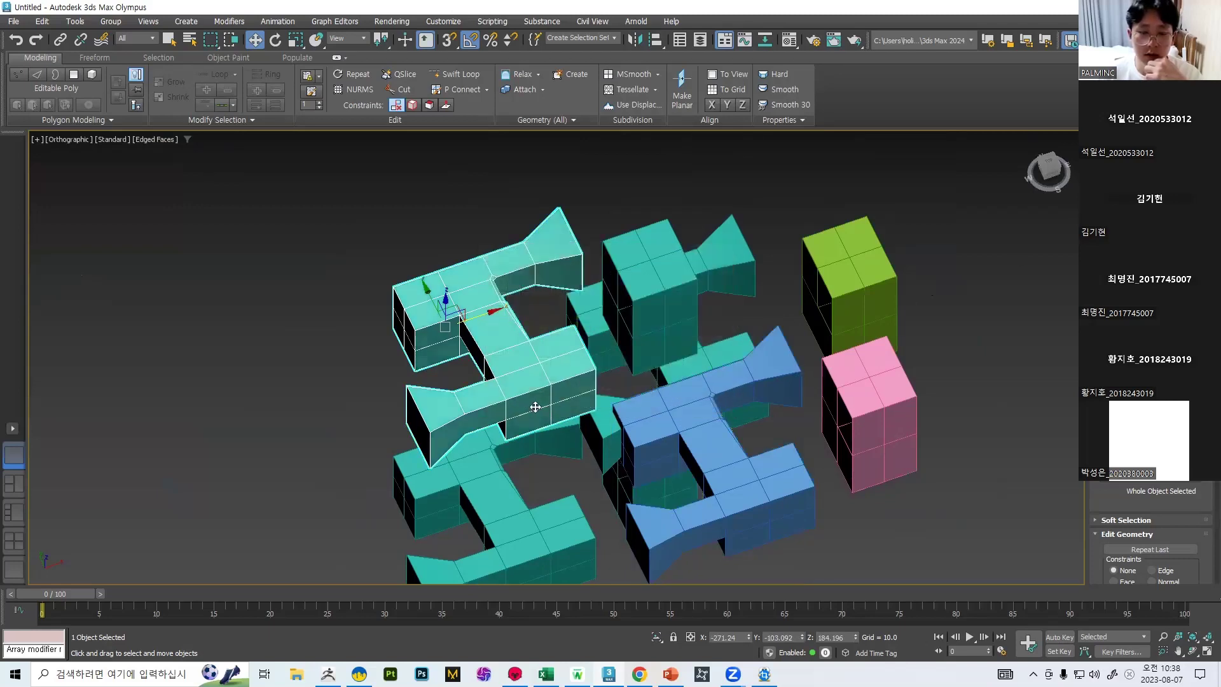
click(1203, 158)
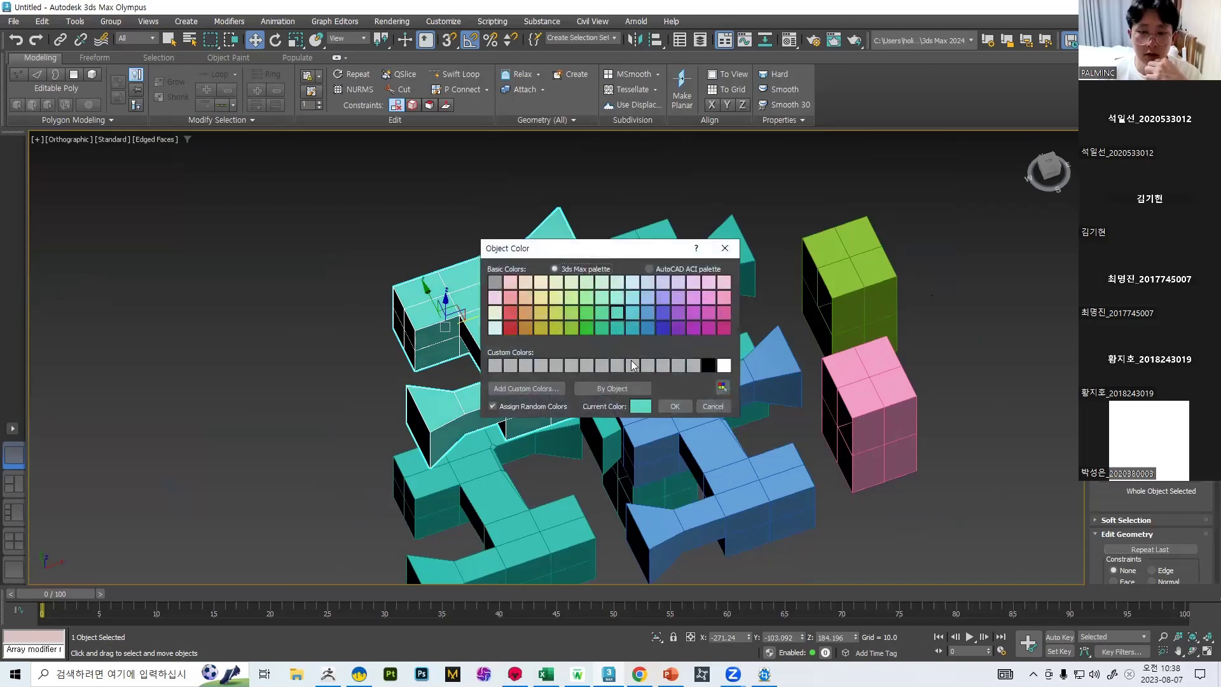
click(510, 327)
click(680, 408)
Select the original H-shaped model behind the blue copy and open the Scene Explorer.
middle_drag(619, 384, 622, 313)
click(513, 421)
middle_drag(785, 273, 633, 304)
alt+middle_drag(633, 304, 609, 311)
click(609, 311)
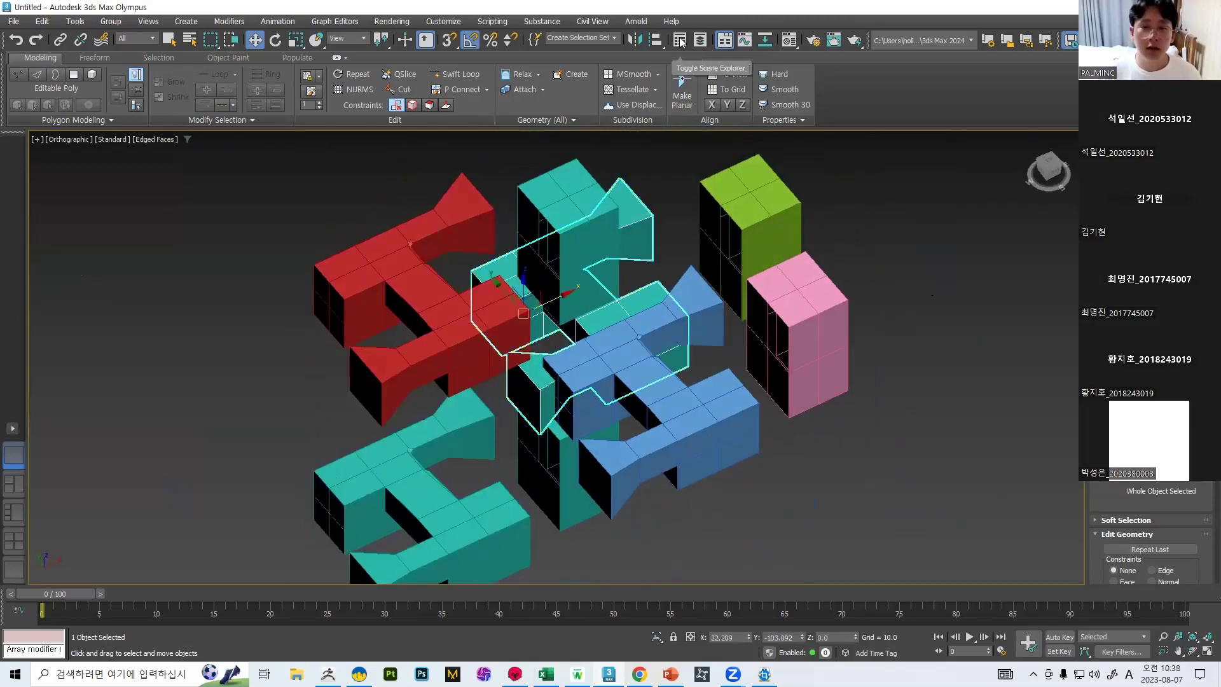
click(680, 40)
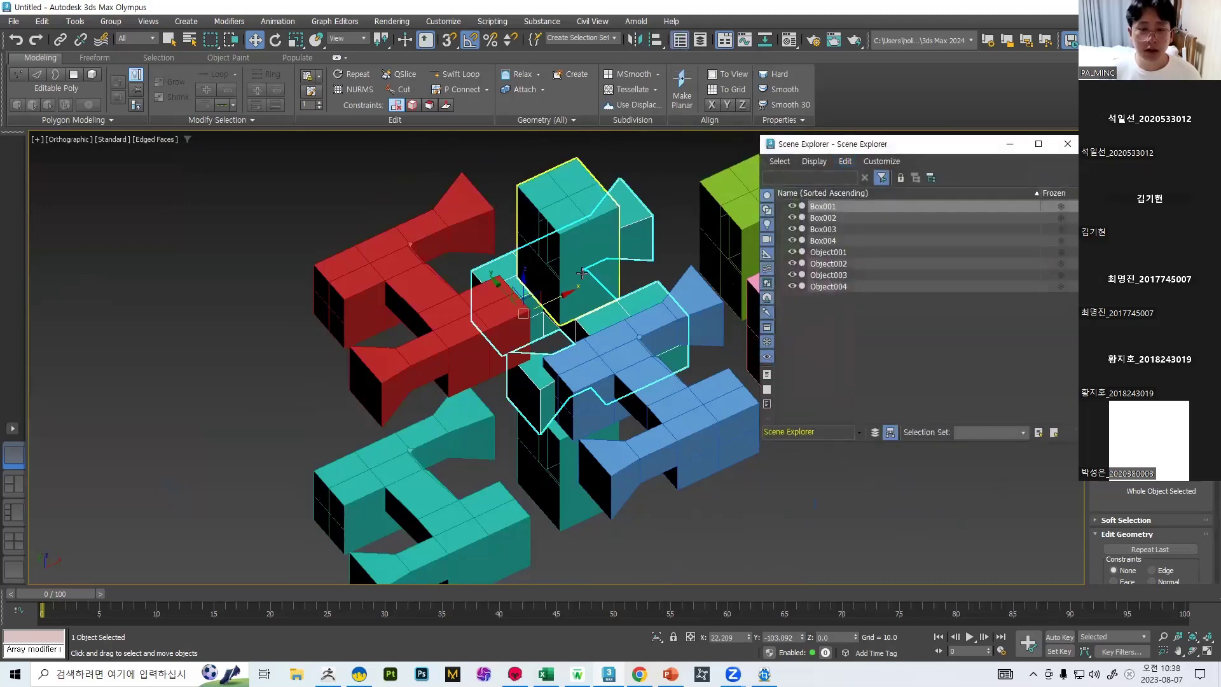
middle_drag(582, 276, 509, 267)
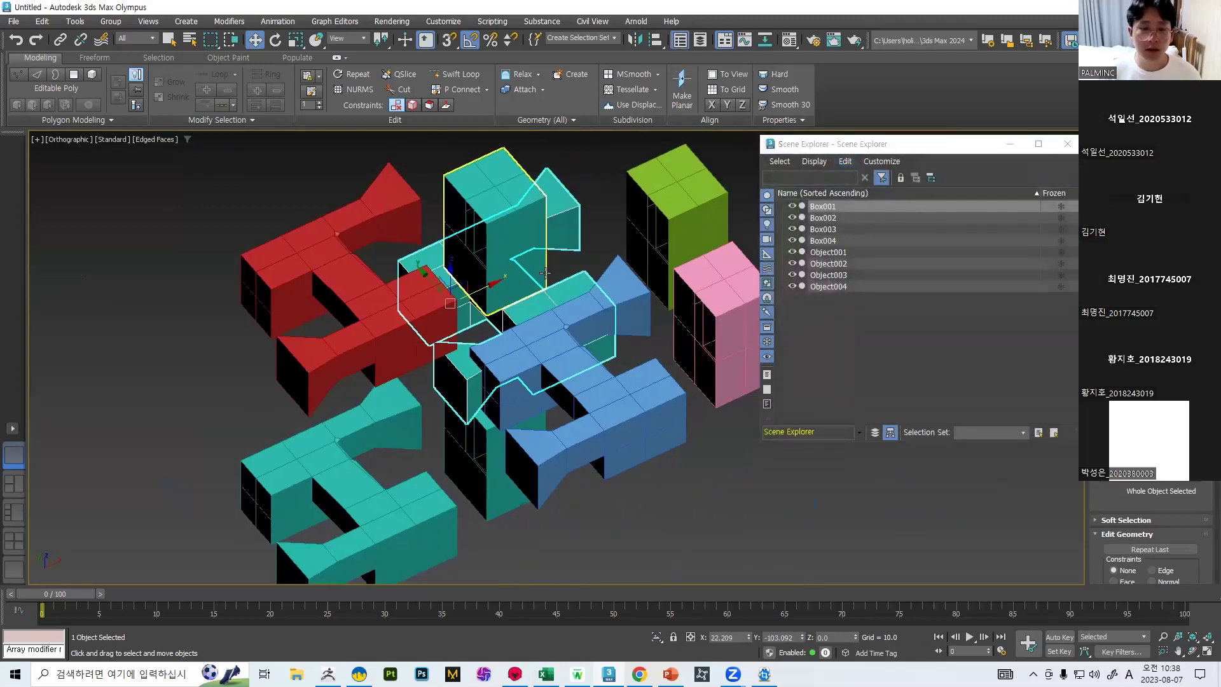
Select Box002 in the Scene Explorer and switch its visibility off and back on several times.
click(791, 216)
click(791, 217)
click(791, 217)
click(791, 217)
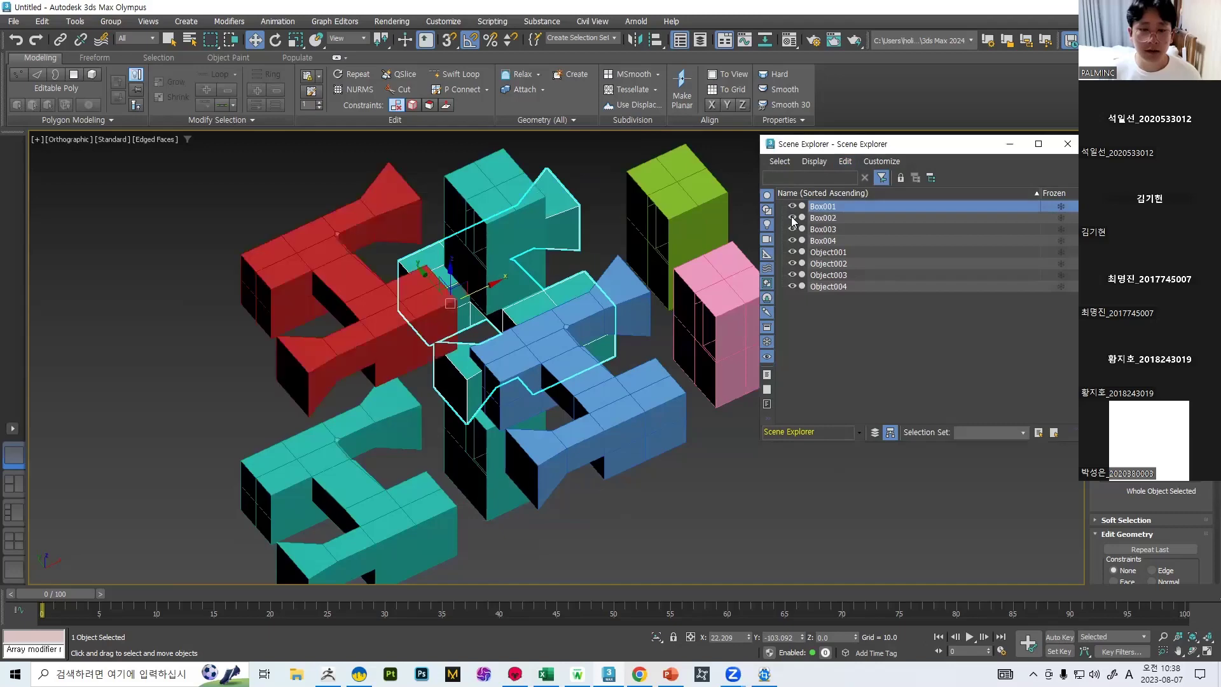
click(803, 219)
click(793, 217)
click(793, 217)
click(792, 217)
click(792, 217)
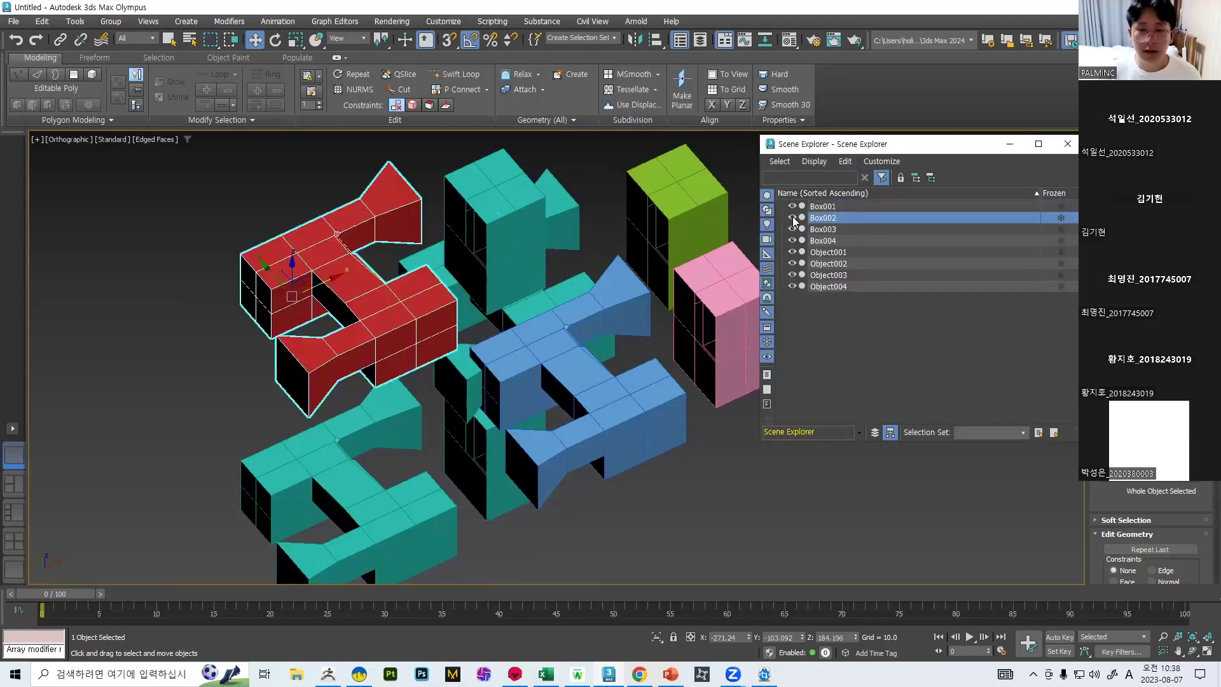
Freeze Box002 to Box004 and Object001 to Object004 one by one in the Scene Explorer.
click(1060, 217)
click(1060, 218)
click(1060, 217)
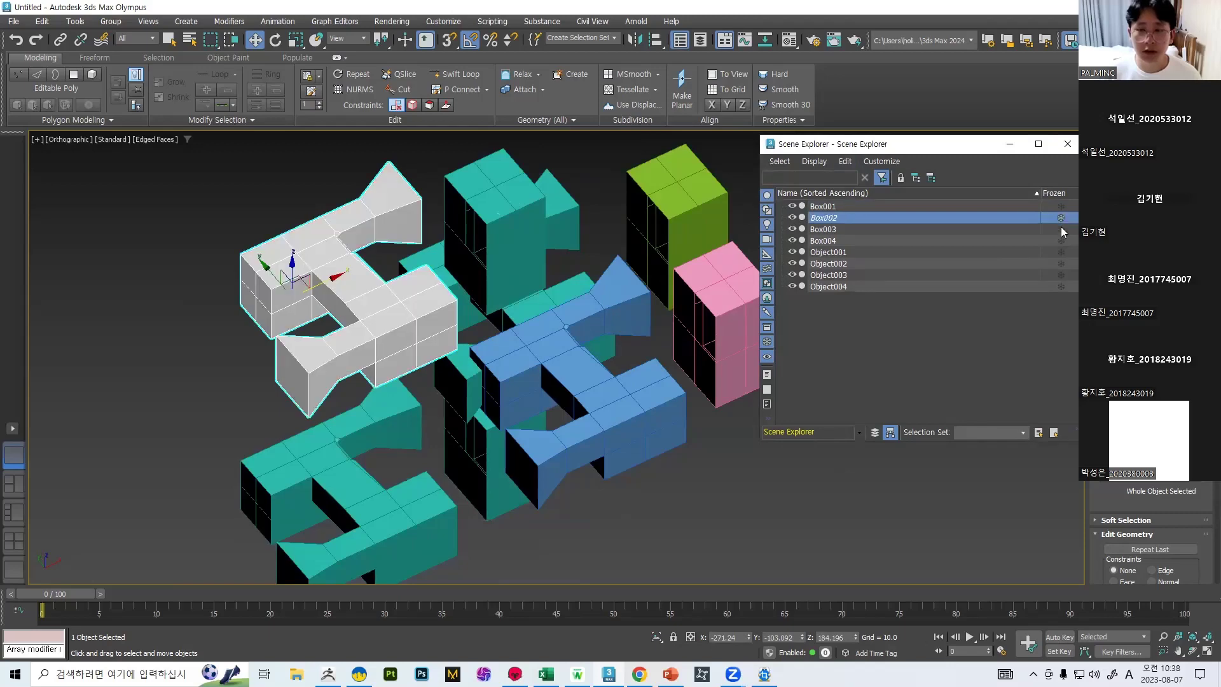
click(1060, 229)
click(1060, 241)
click(1059, 251)
click(1060, 263)
click(1060, 274)
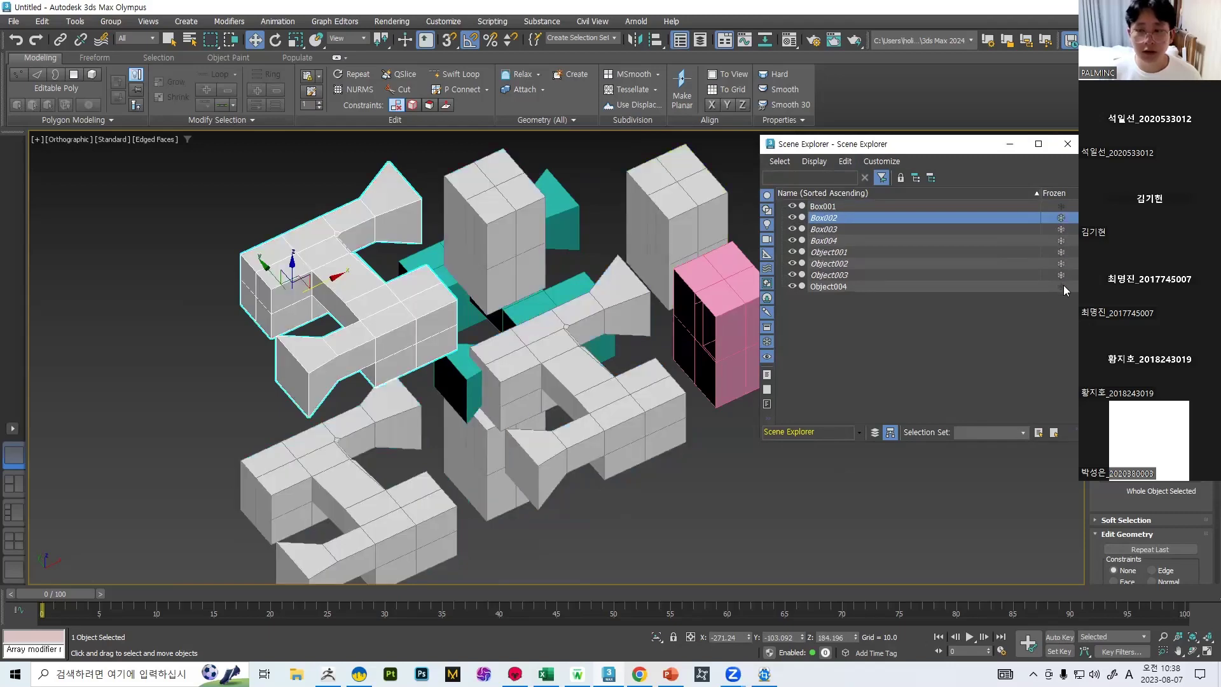
click(1059, 286)
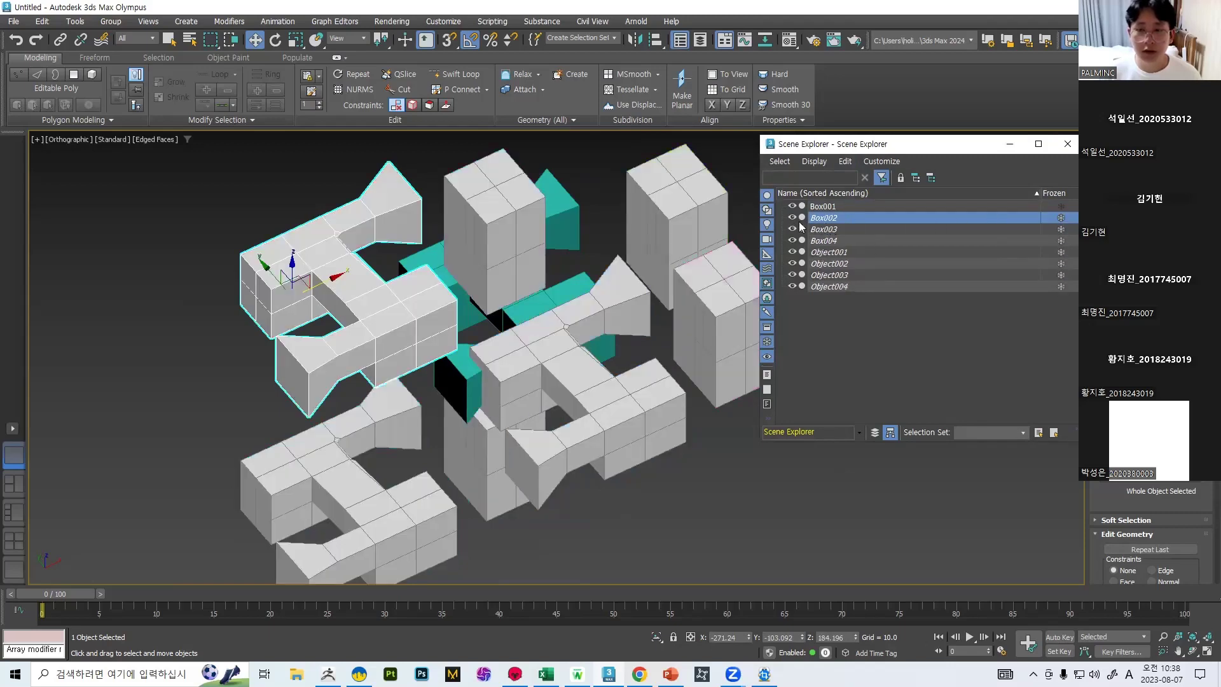
Unfreeze Box002 to Box004 and Object001 to Object004 one by one.
click(1060, 217)
click(1060, 229)
click(1060, 241)
click(1060, 252)
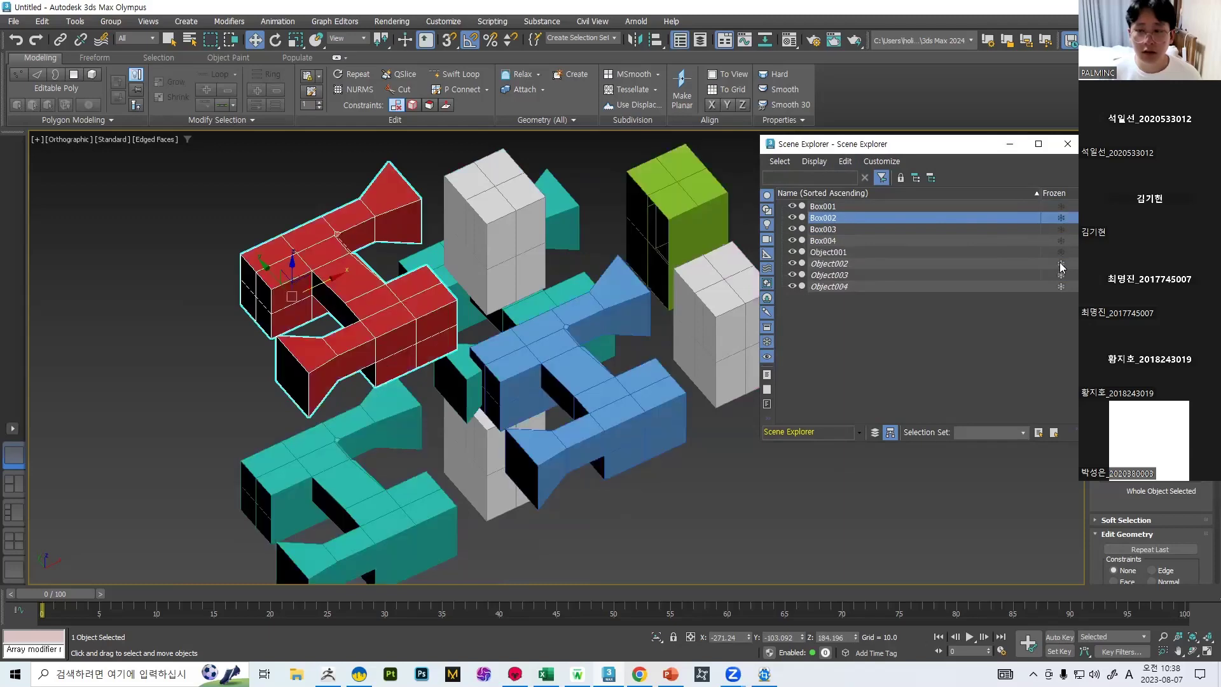
click(1060, 263)
click(1060, 274)
click(1060, 286)
Select the range from Box002 to Object004 in the Scene Explorer and hide and unhide it together.
click(854, 286)
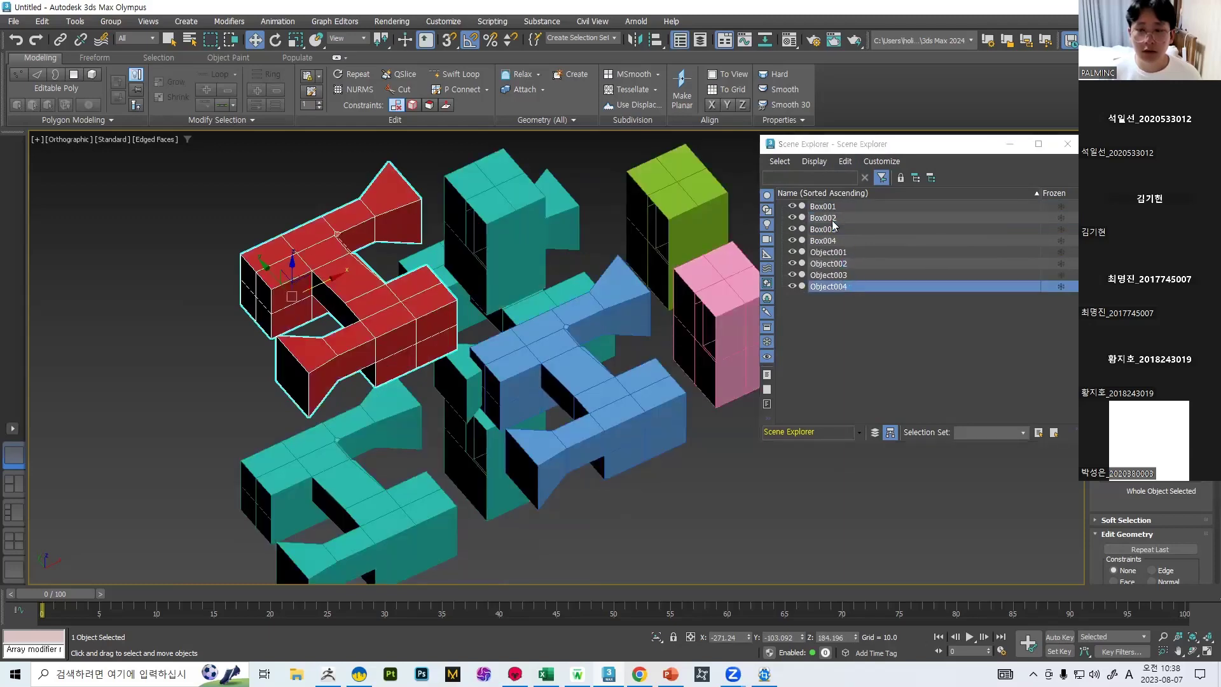
shift+click(831, 218)
click(791, 217)
click(791, 217)
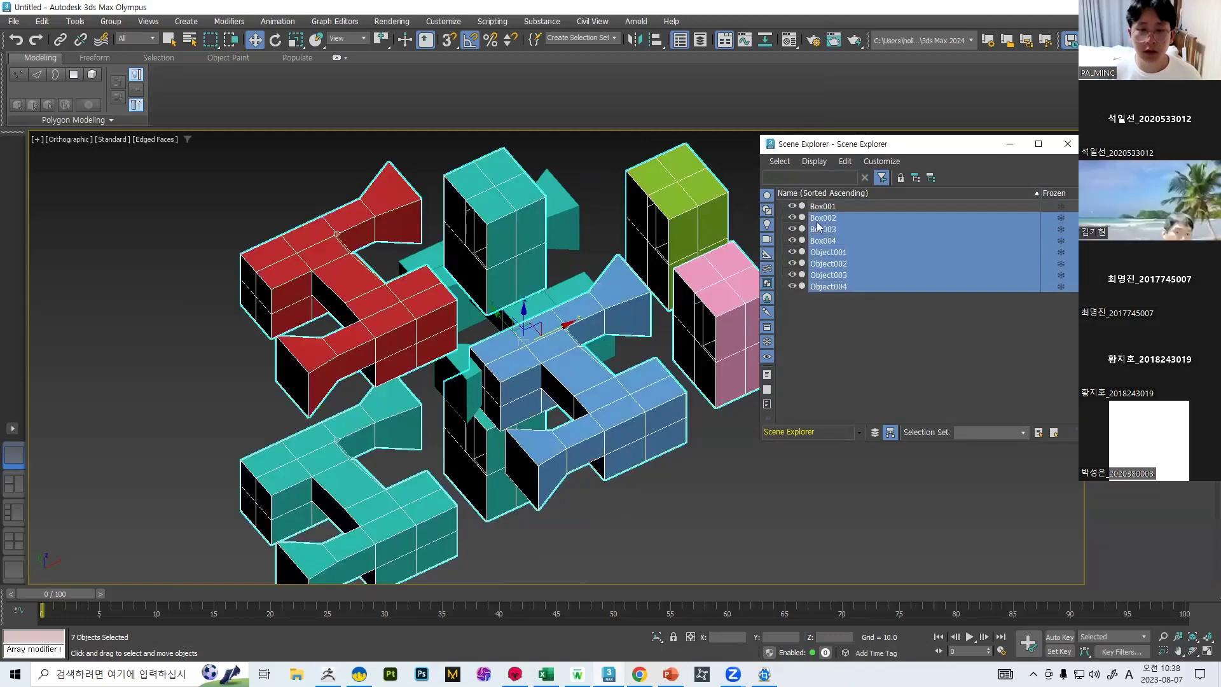
Toggle the frozen state of the seven selected objects together, leaving them frozen.
click(1058, 217)
click(1058, 218)
click(1058, 217)
click(1058, 217)
click(1058, 218)
click(1058, 218)
click(1058, 217)
click(1058, 218)
click(1057, 218)
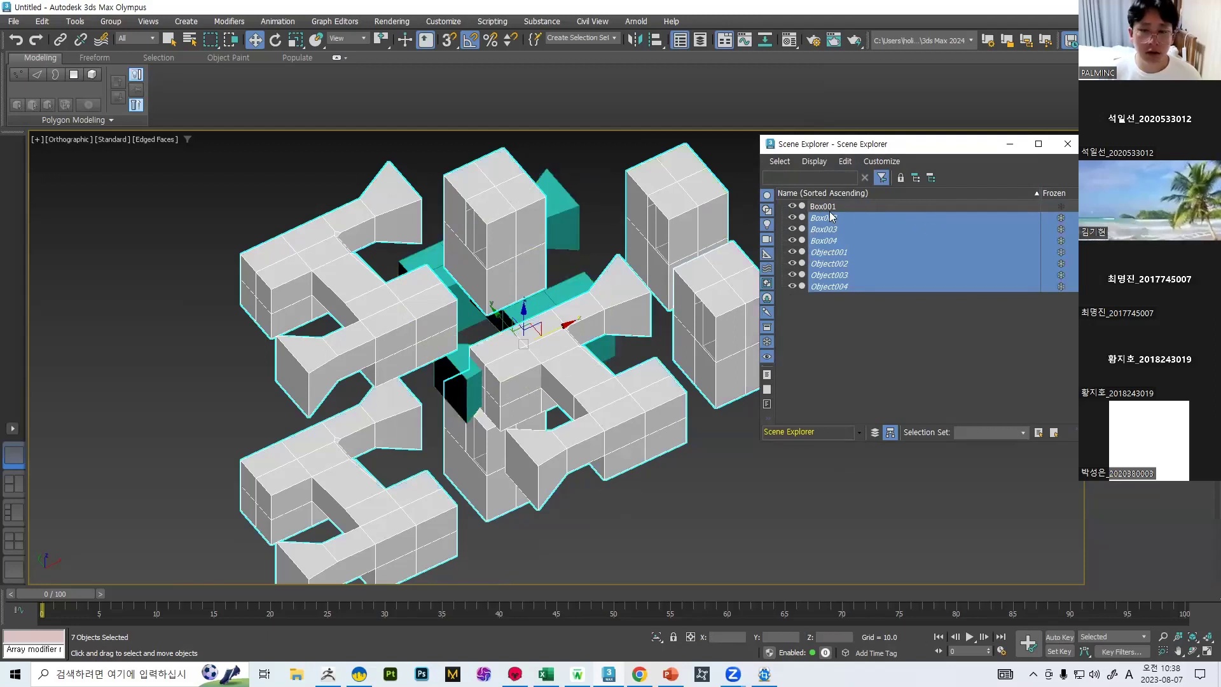
click(826, 174)
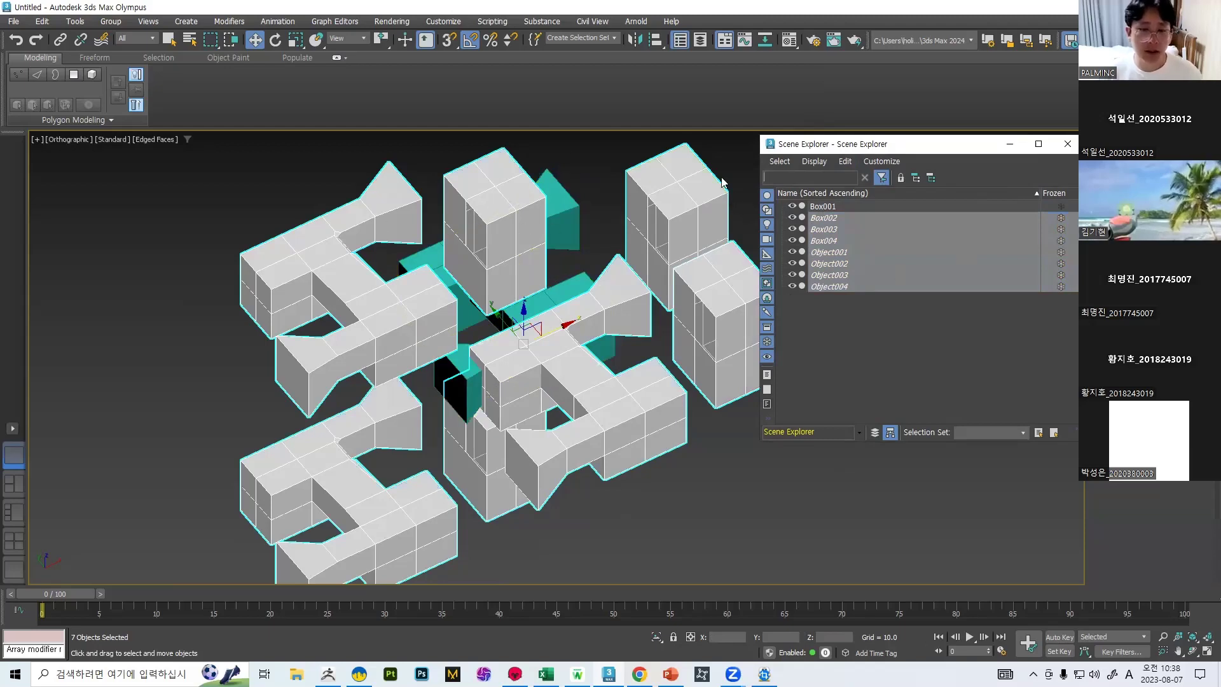
Close the Scene Explorer and delete the seven selected frozen objects.
scroll(550, 266, down, 4)
alt+middle_drag(628, 261, 559, 252)
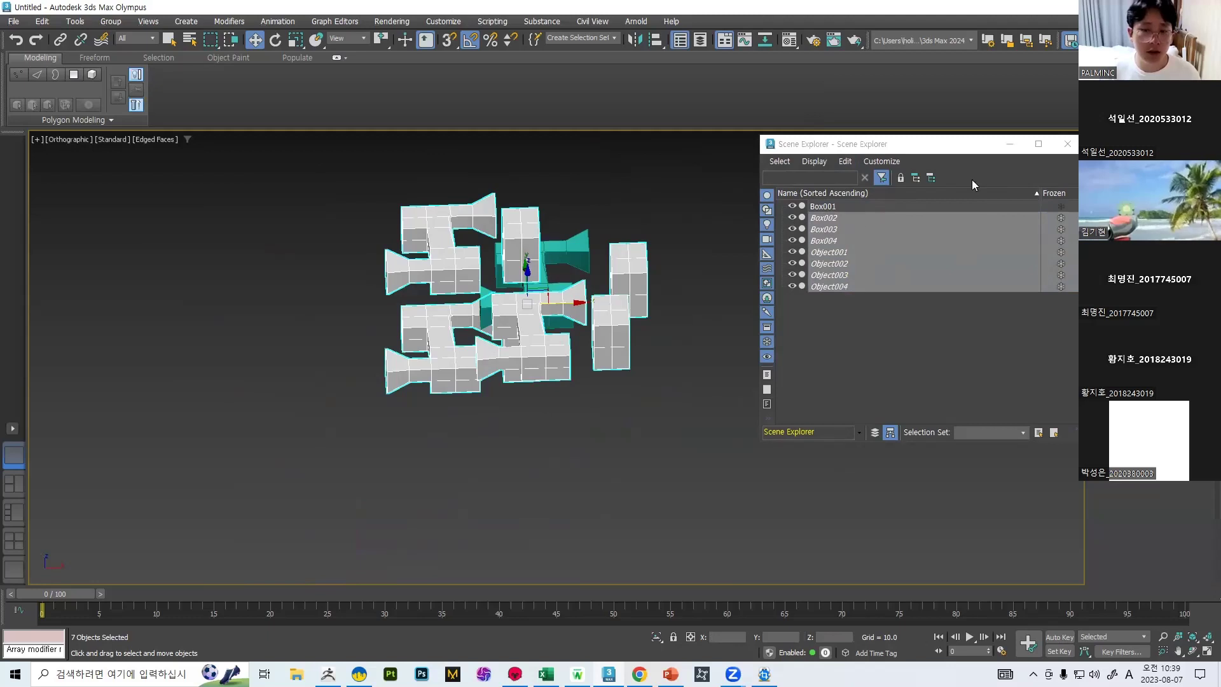
click(1068, 144)
scroll(566, 242, up, 3)
key(End)
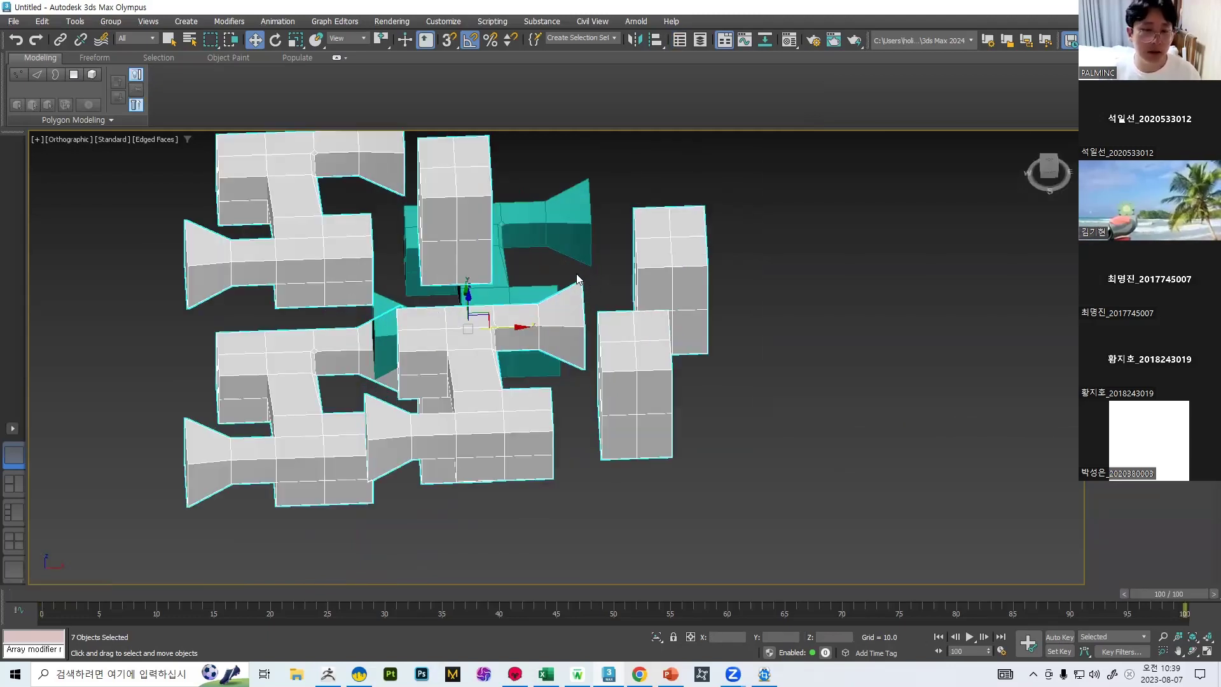
key(Delete)
Select the remaining original H-shaped model and view it up close.
alt+middle_drag(687, 342, 655, 333)
scroll(655, 333, up, 3)
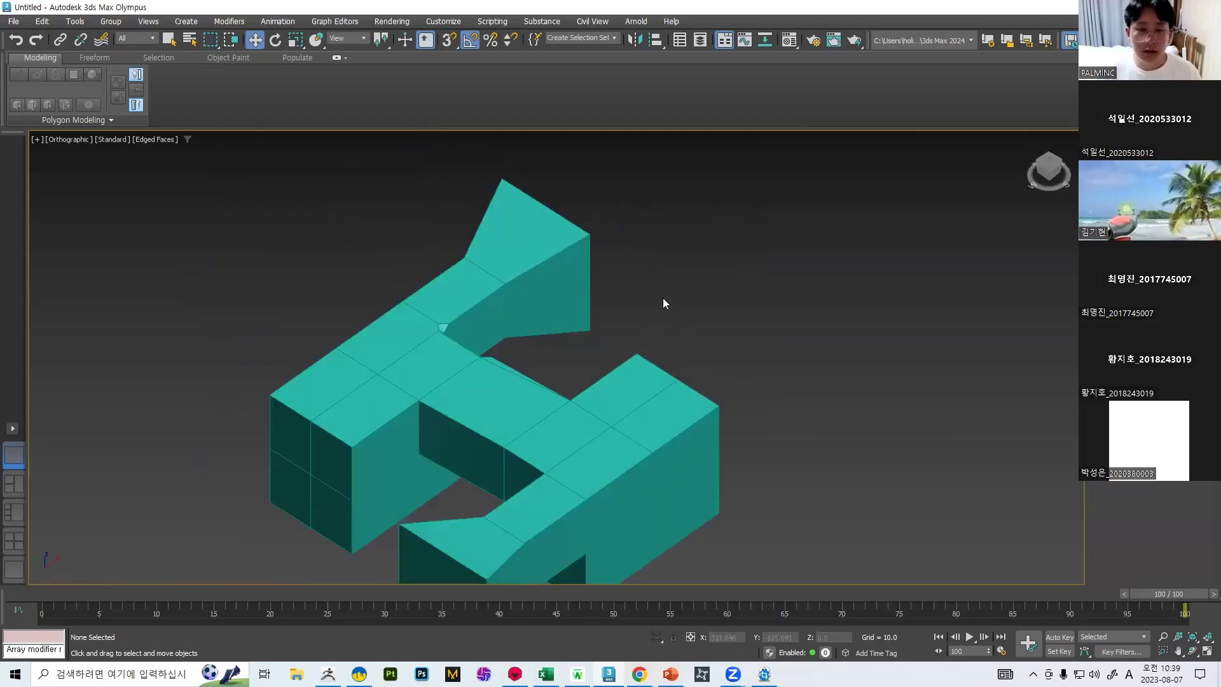
scroll(669, 303, down, 2)
scroll(648, 314, up, 4)
click(463, 310)
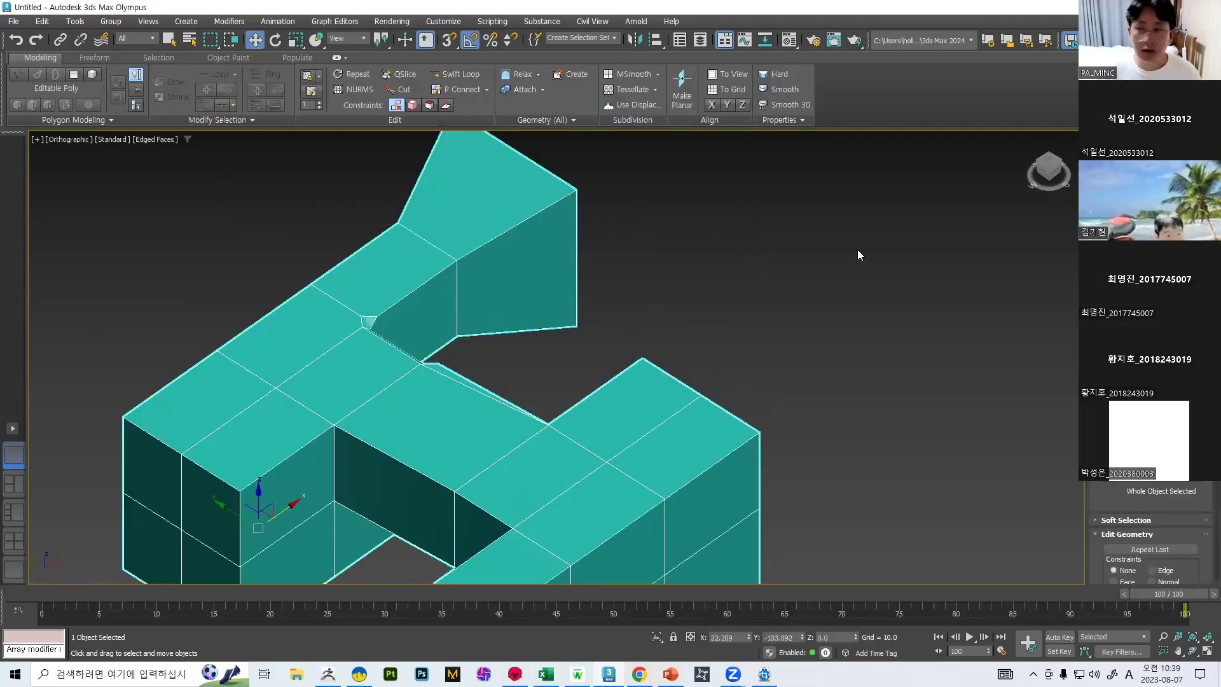
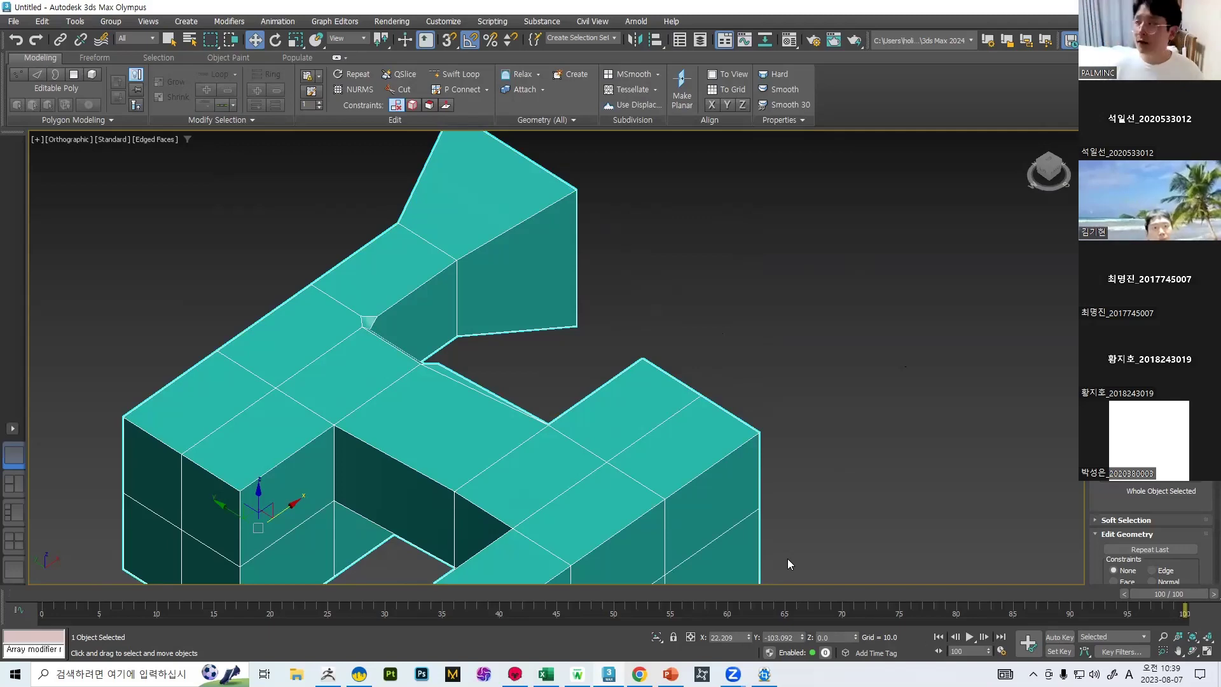
Examine the selected H-shaped model from several angles, both at a distance and up close.
scroll(569, 297, down, 5)
alt+middle_drag(681, 279, 659, 380)
scroll(566, 396, up, 5)
scroll(566, 399, down, 5)
scroll(642, 344, up, 4)
middle_drag(633, 323, 949, 349)
scroll(779, 375, down, 4)
alt+middle_drag(779, 376, 896, 288)
scroll(855, 345, up, 4)
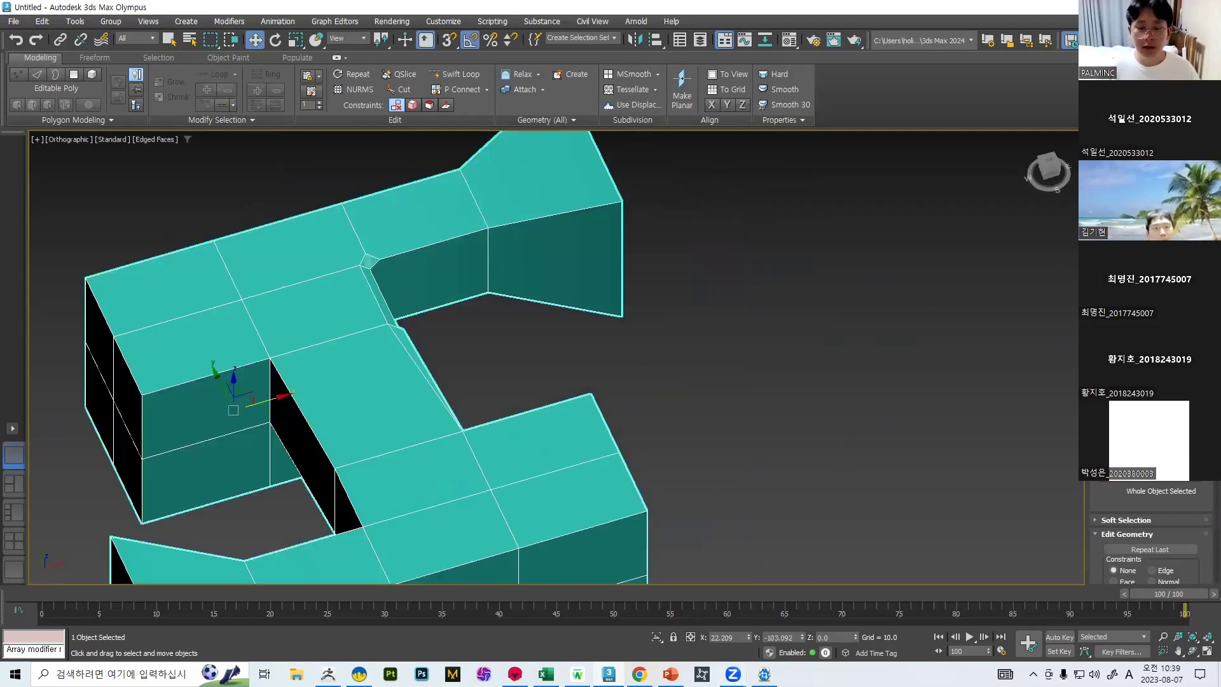
Switch to the PowerPoint lecture deck and browse its slides to review slide 33, which labels the main toolbar tools.
key(alt+Tab)
scroll(119, 327, down, 10)
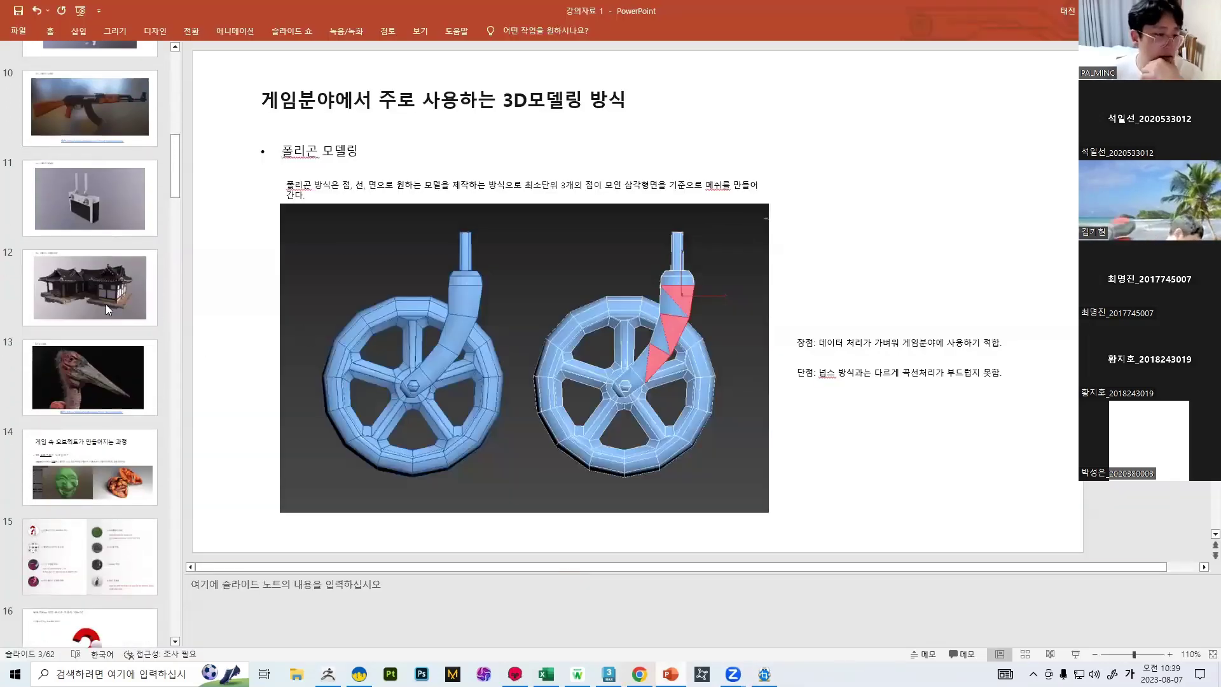
scroll(105, 304, down, 10)
scroll(84, 343, down, 12)
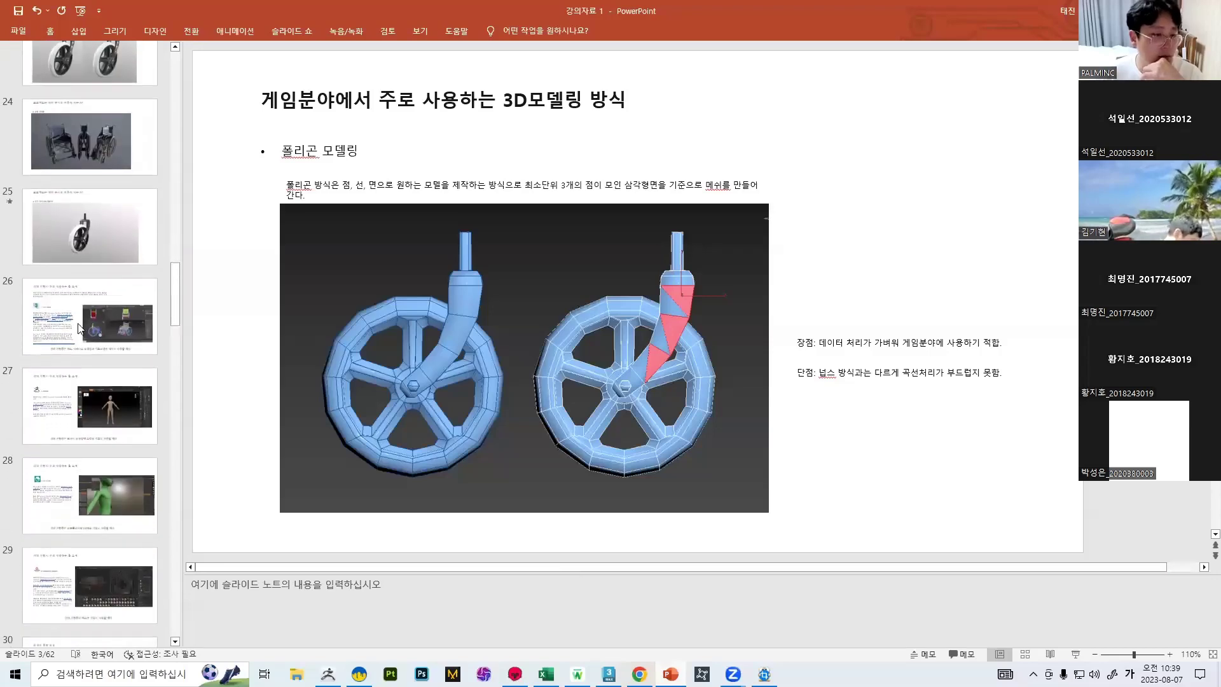
click(103, 246)
click(117, 321)
click(95, 262)
click(84, 317)
click(90, 407)
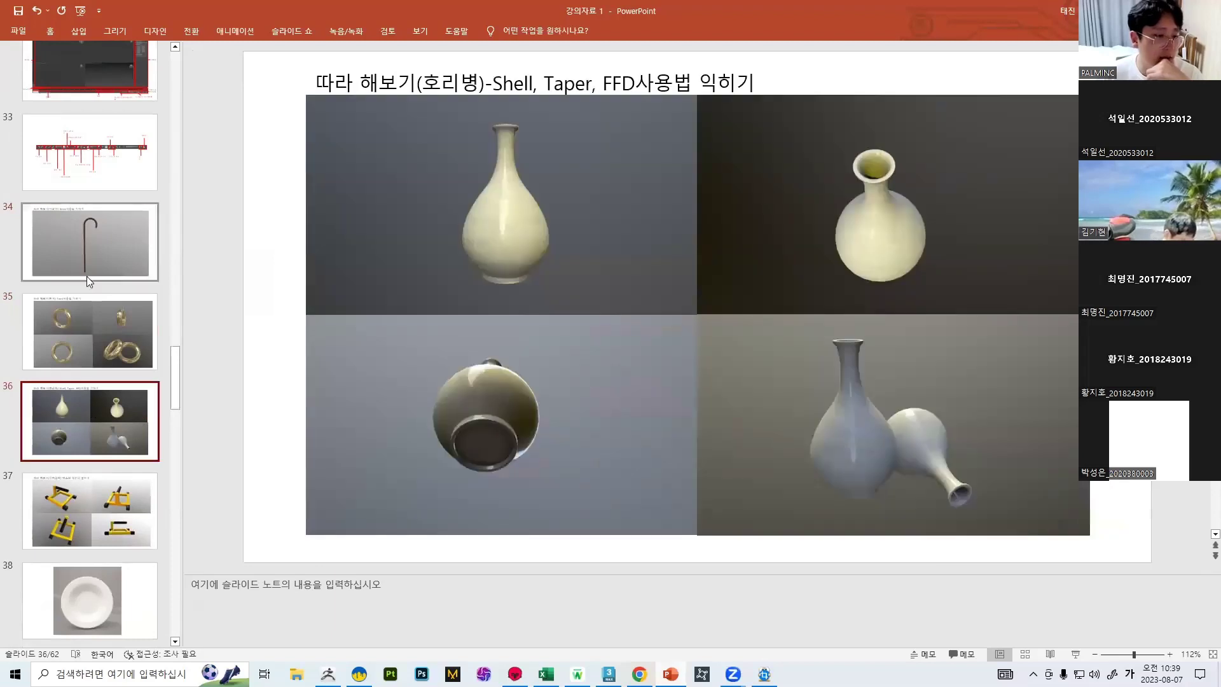
click(87, 277)
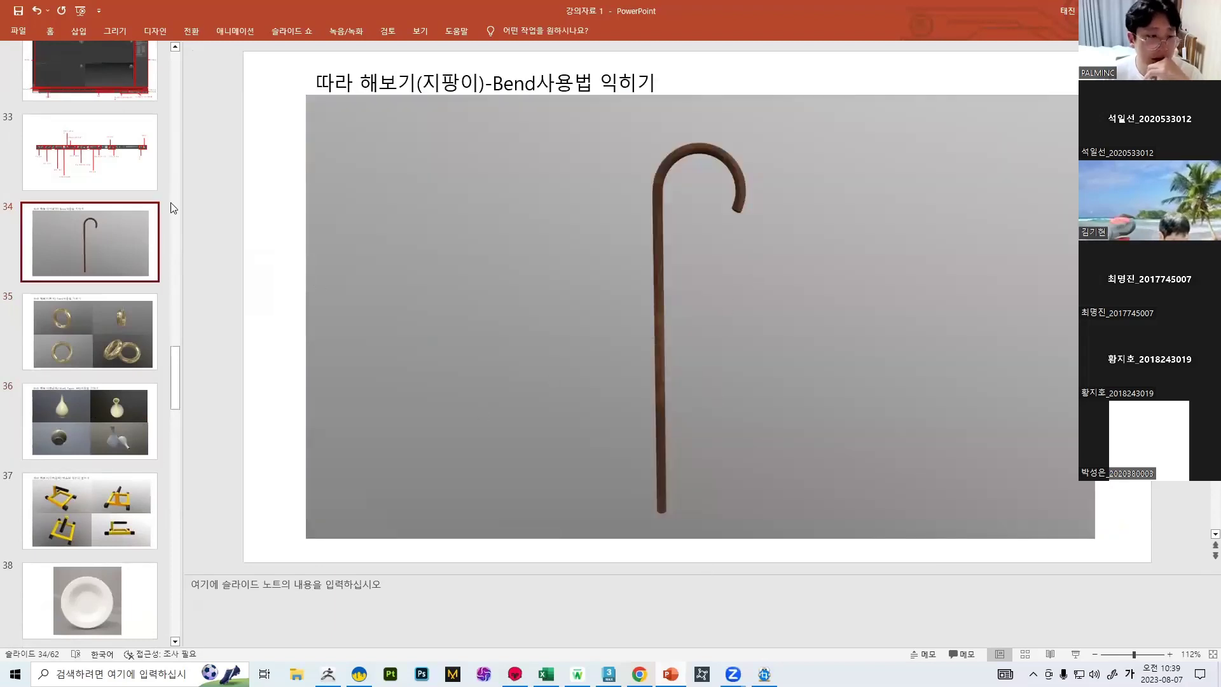
click(89, 152)
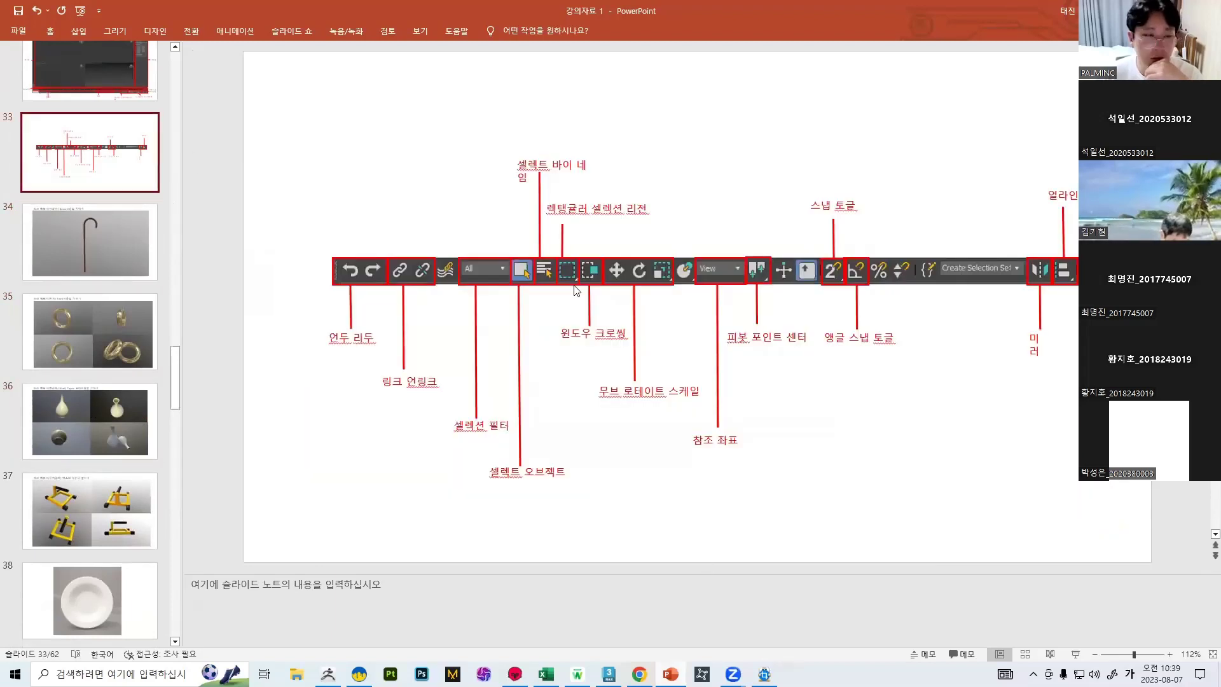
scroll(132, 146, up, 1)
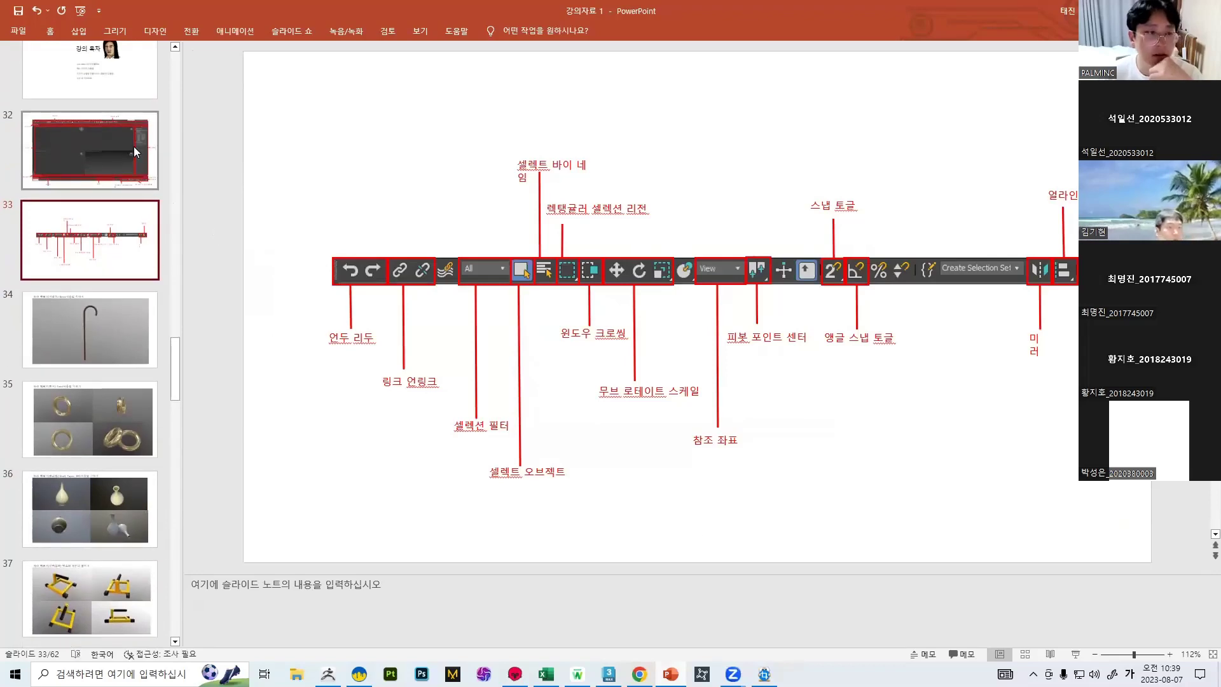
Switch back to 3ds Max and return the animation time to frame 0.
click(609, 663)
drag(1124, 598, 72, 590)
key(w)
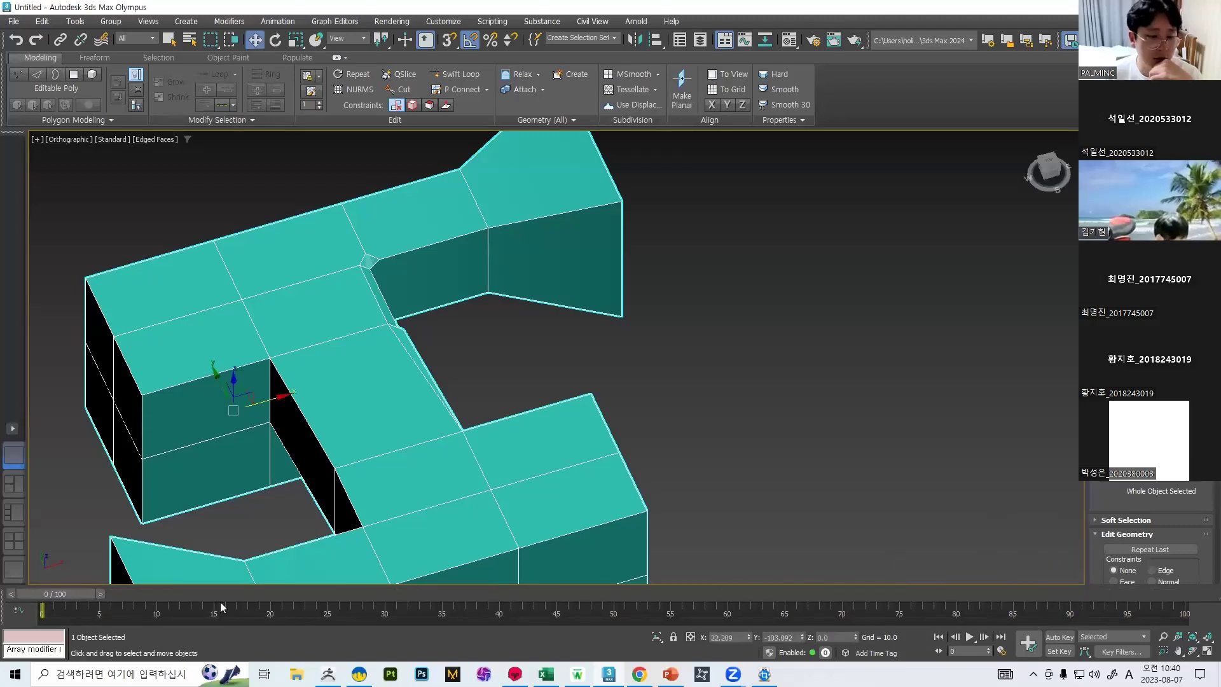
scroll(341, 457, down, 5)
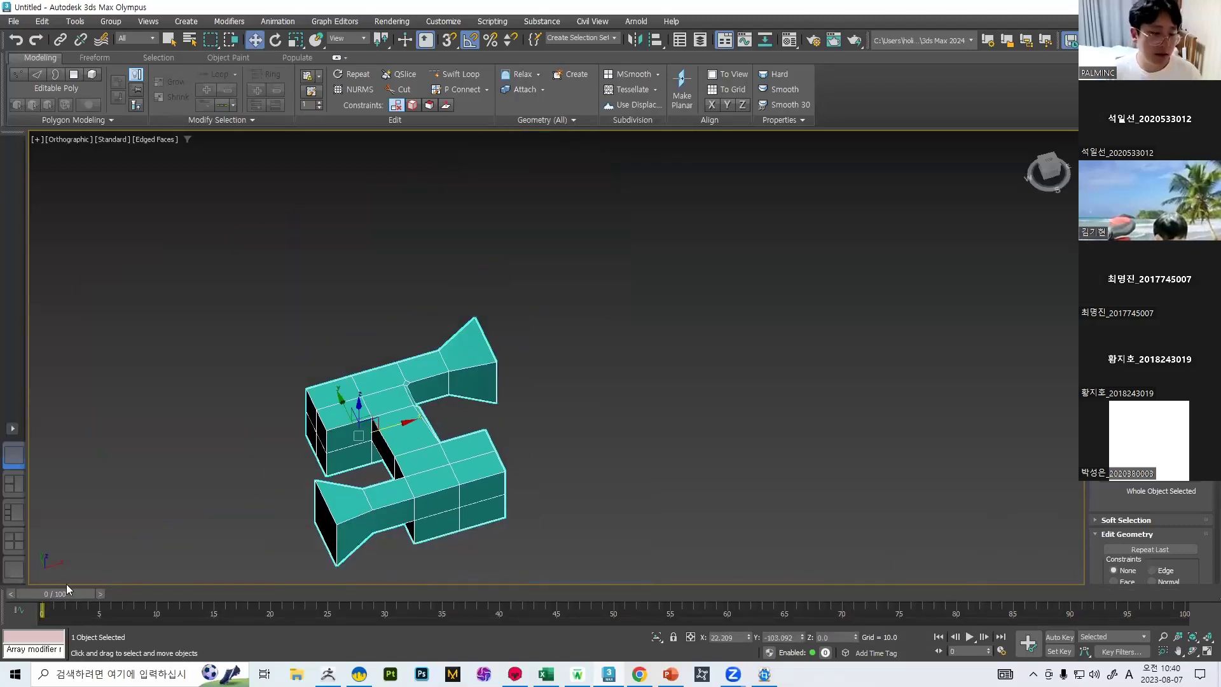
With Auto Key on, move the H-shaped model along X to 45.3 at frame 0 and to about 279 at frame 21.
click(1061, 637)
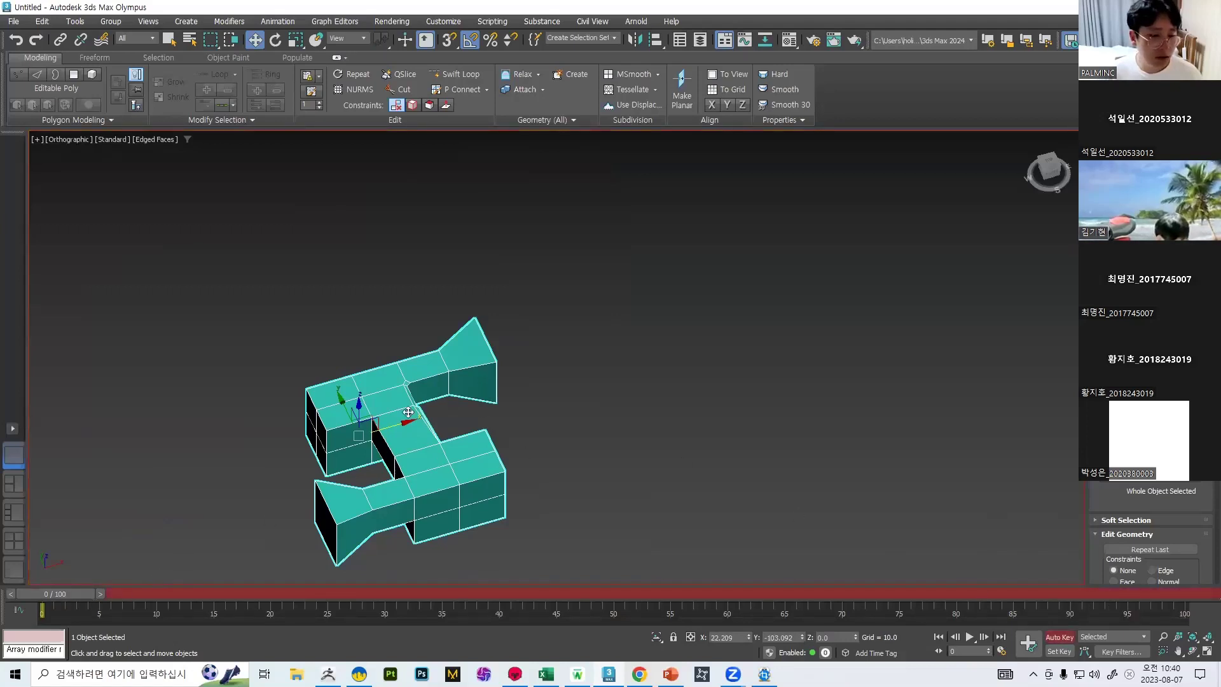
drag(391, 423, 406, 422)
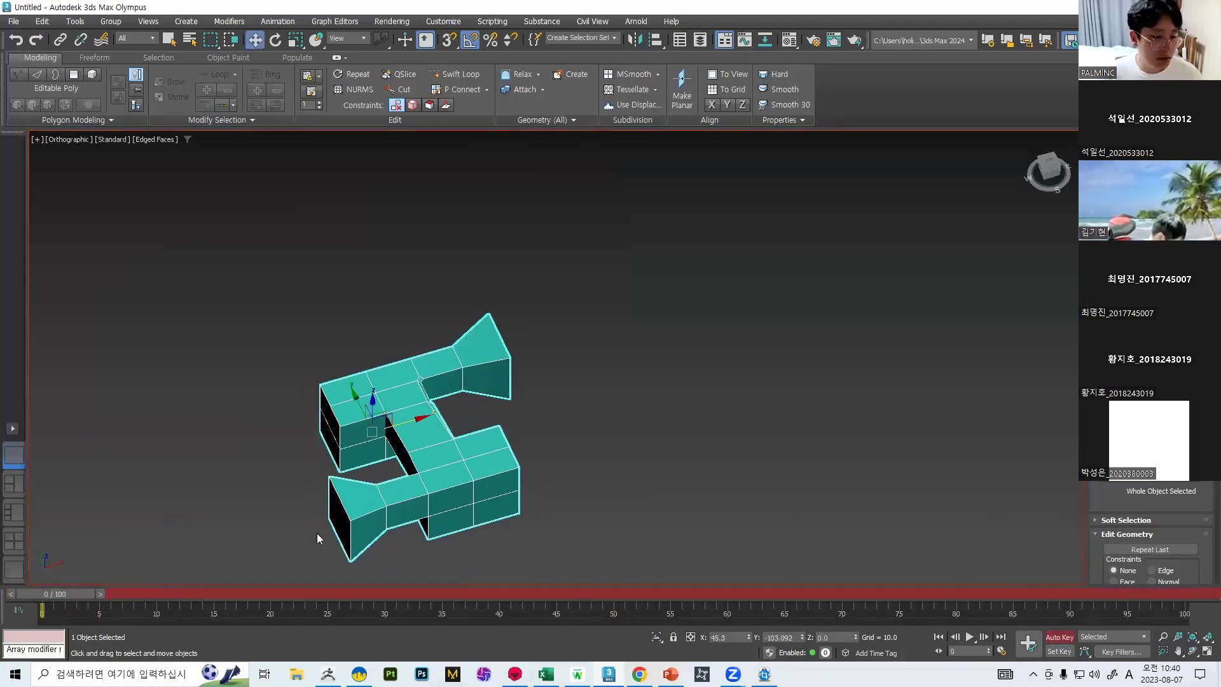
drag(64, 593, 290, 593)
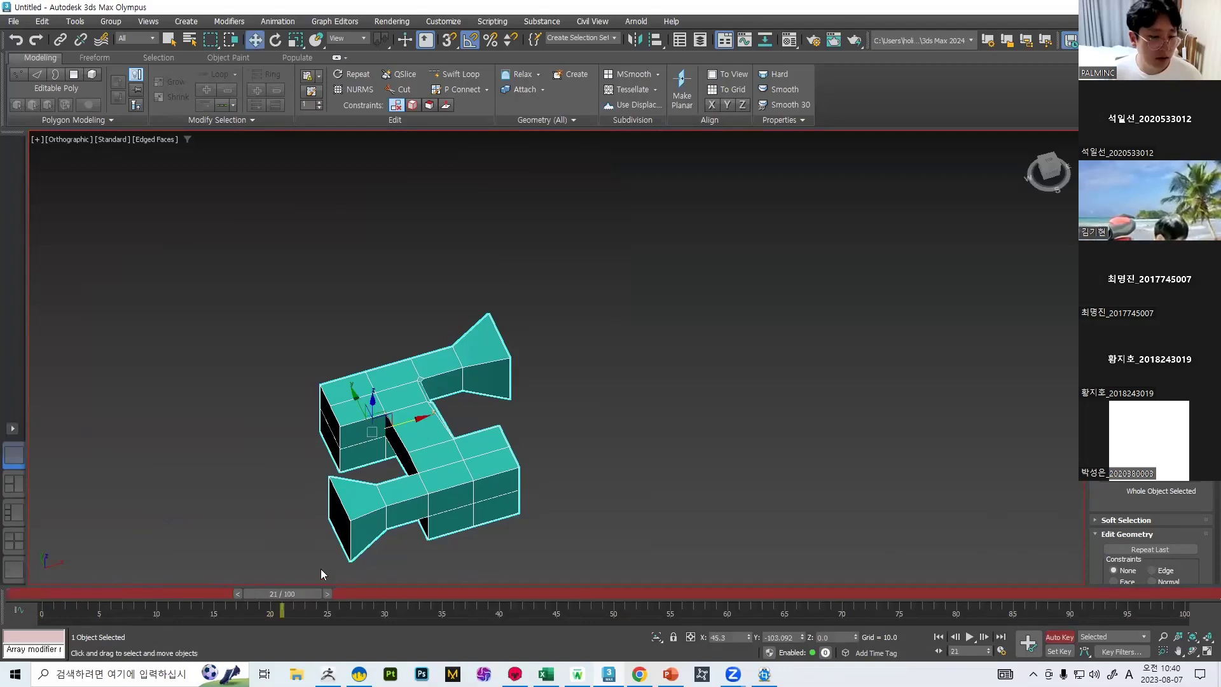
drag(407, 418, 544, 394)
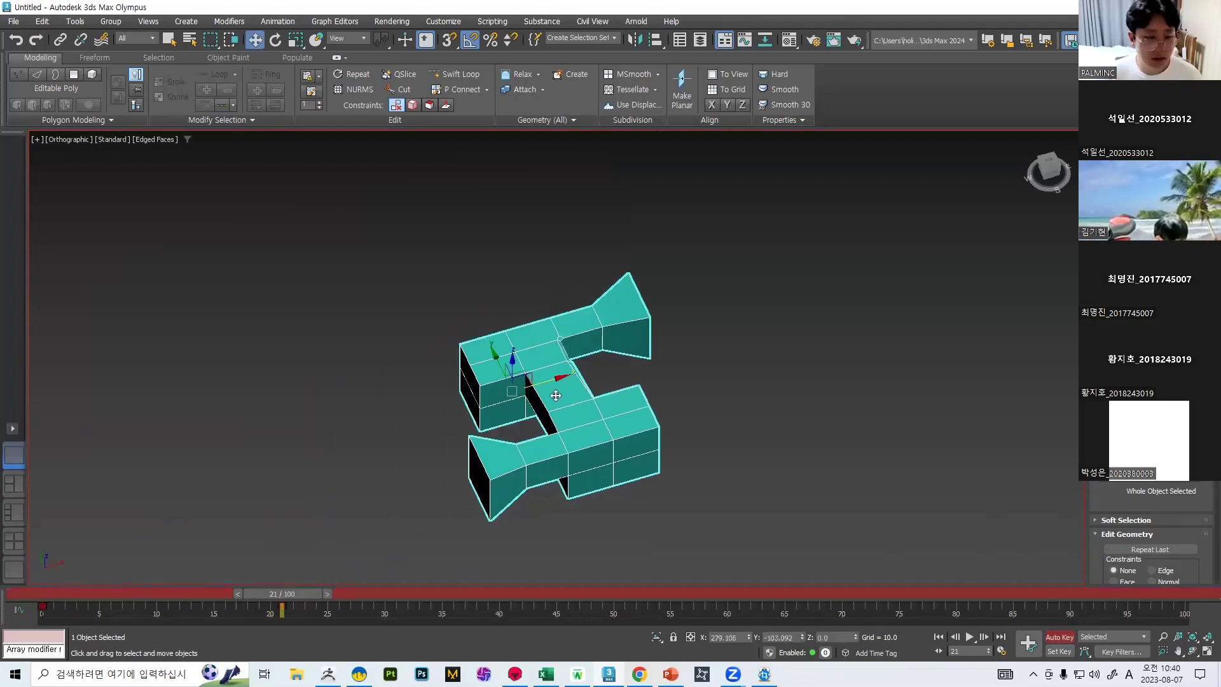
Rotate the H-shaped model -85 degrees about its Y axis at frame 42.
drag(288, 593, 236, 594)
key(e)
drag(490, 381, 433, 388)
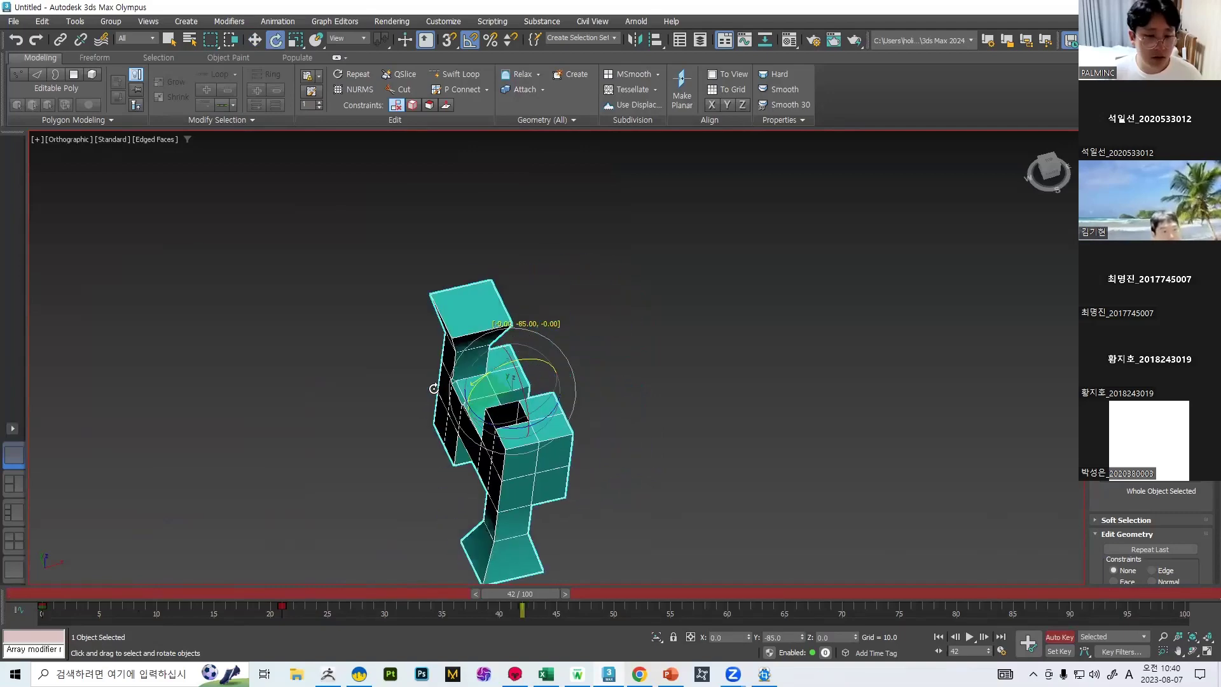
Move the H-shaped model along X to about 738 at frame 66, and scrub the animation back to frame 0.
drag(555, 593, 790, 594)
key(w)
drag(556, 384, 853, 357)
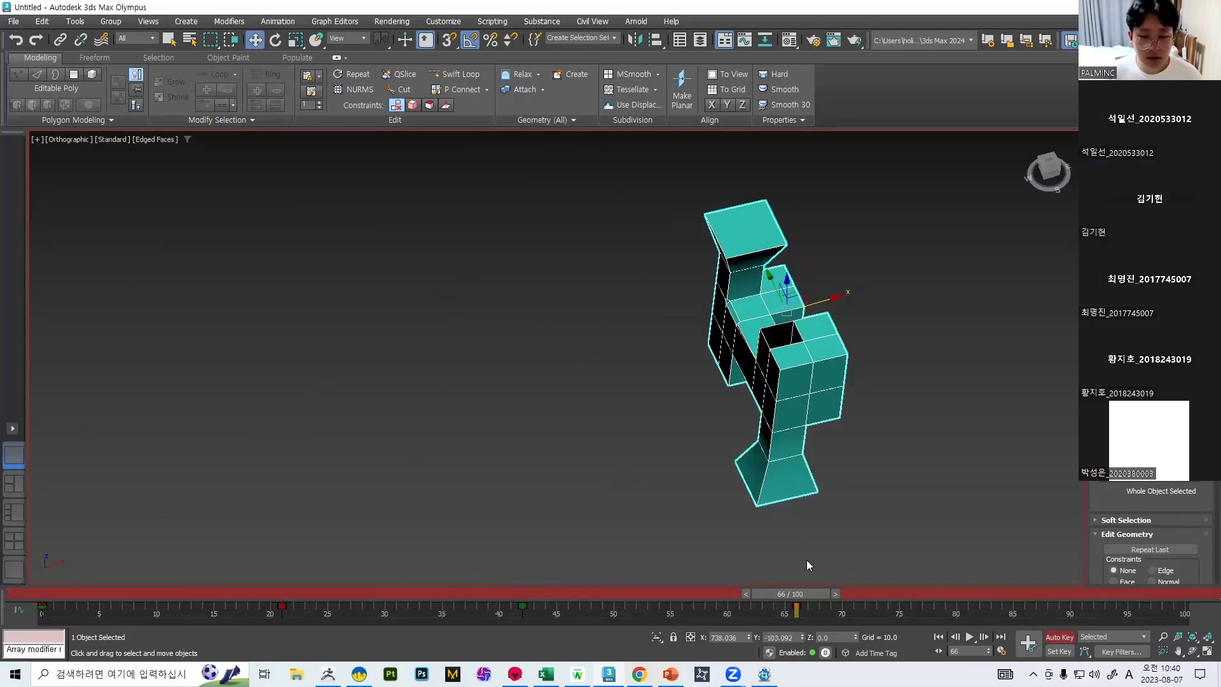
drag(791, 594, 90, 600)
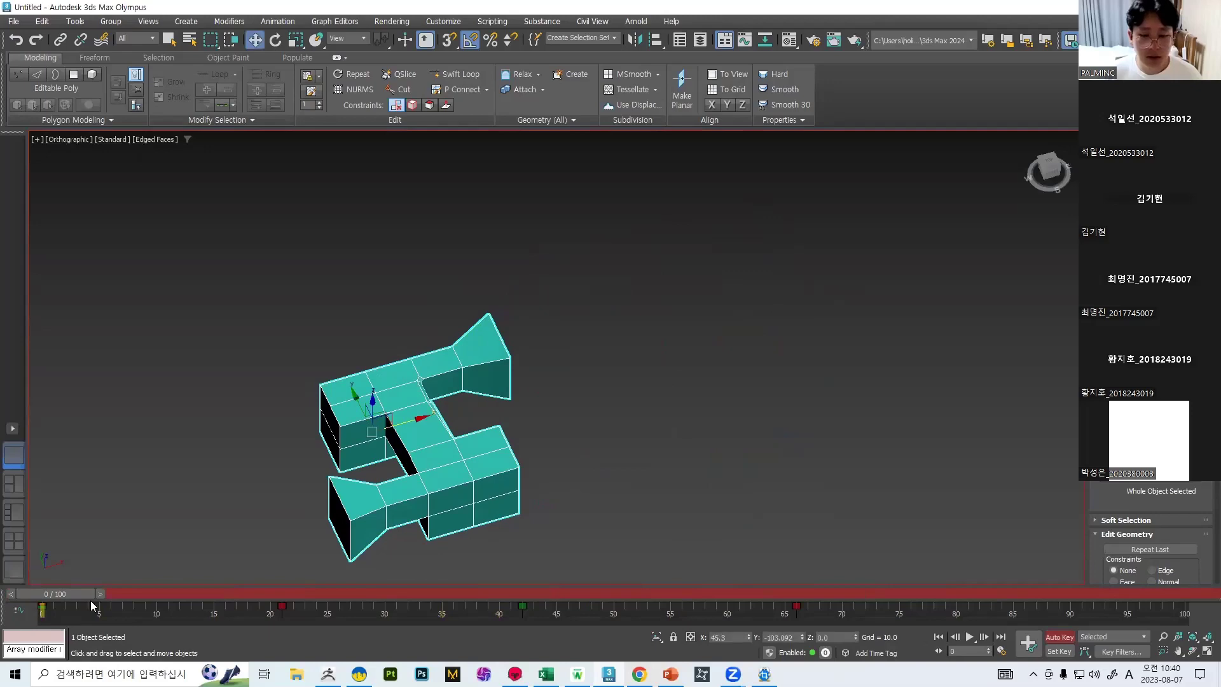
Undo the keyframe animation and the deletion of the seven frozen objects, and turn off Auto Key.
click(800, 536)
key(ctrl+z)
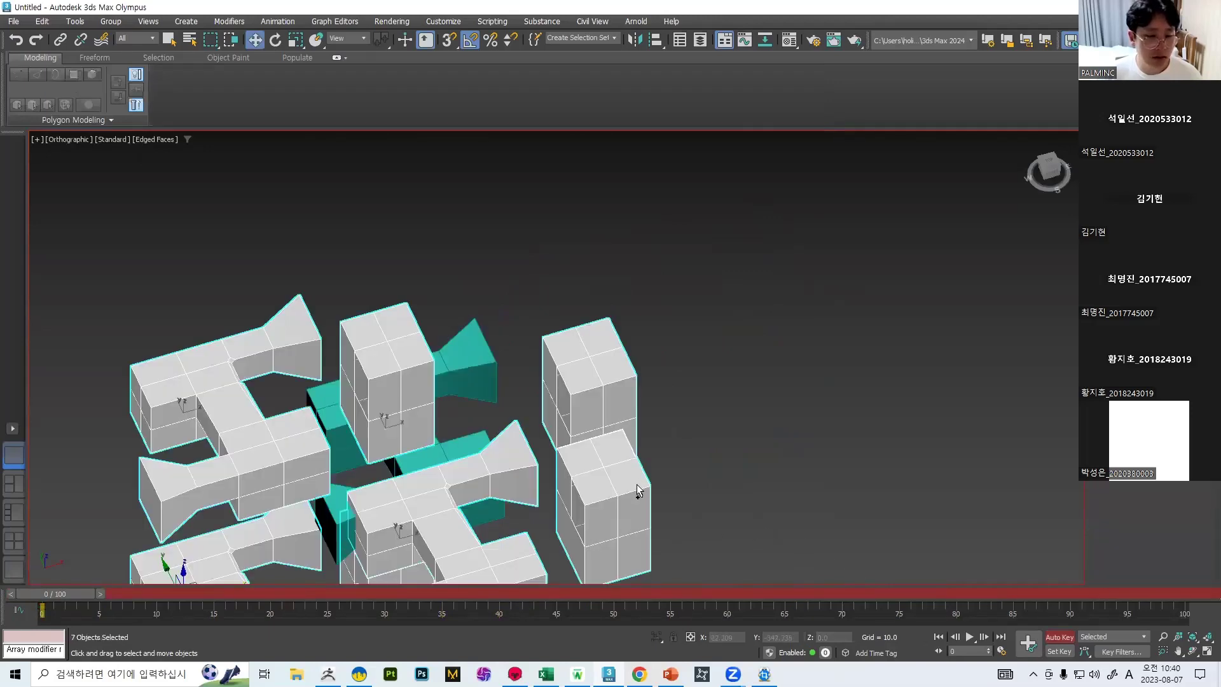
middle_drag(637, 486, 785, 406)
click(1059, 637)
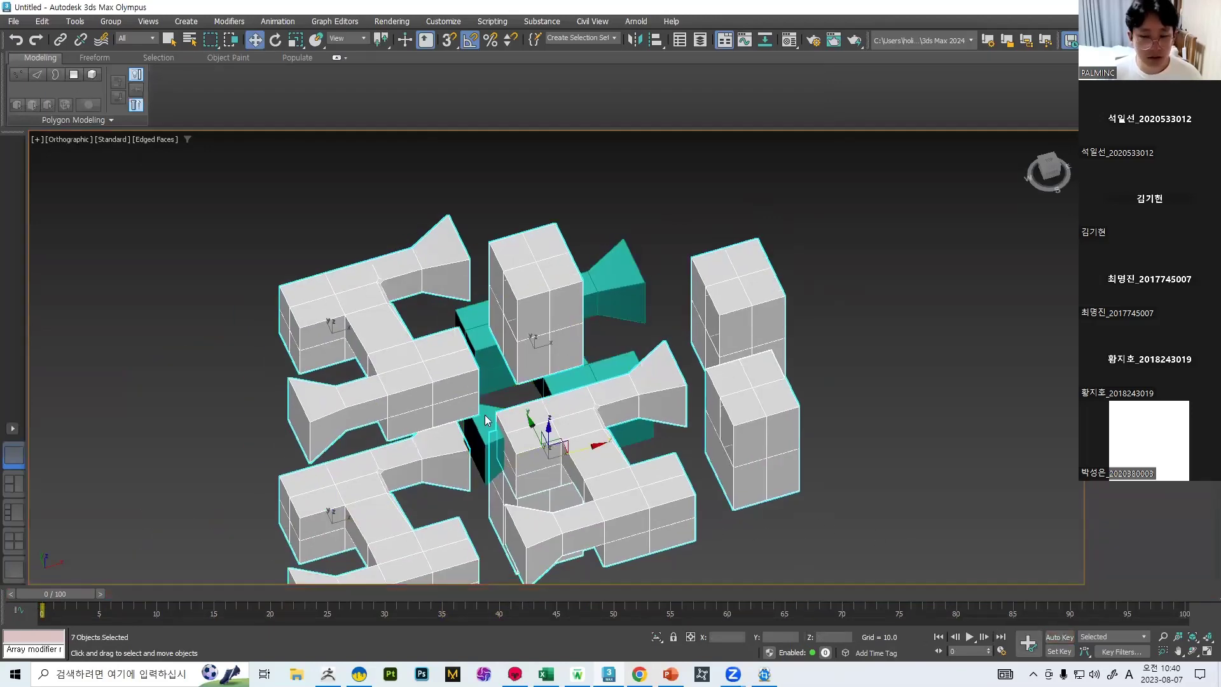
Select the original teal H-shaped model, and unhide and unfreeze all objects in the scene.
middle_drag(310, 533, 302, 524)
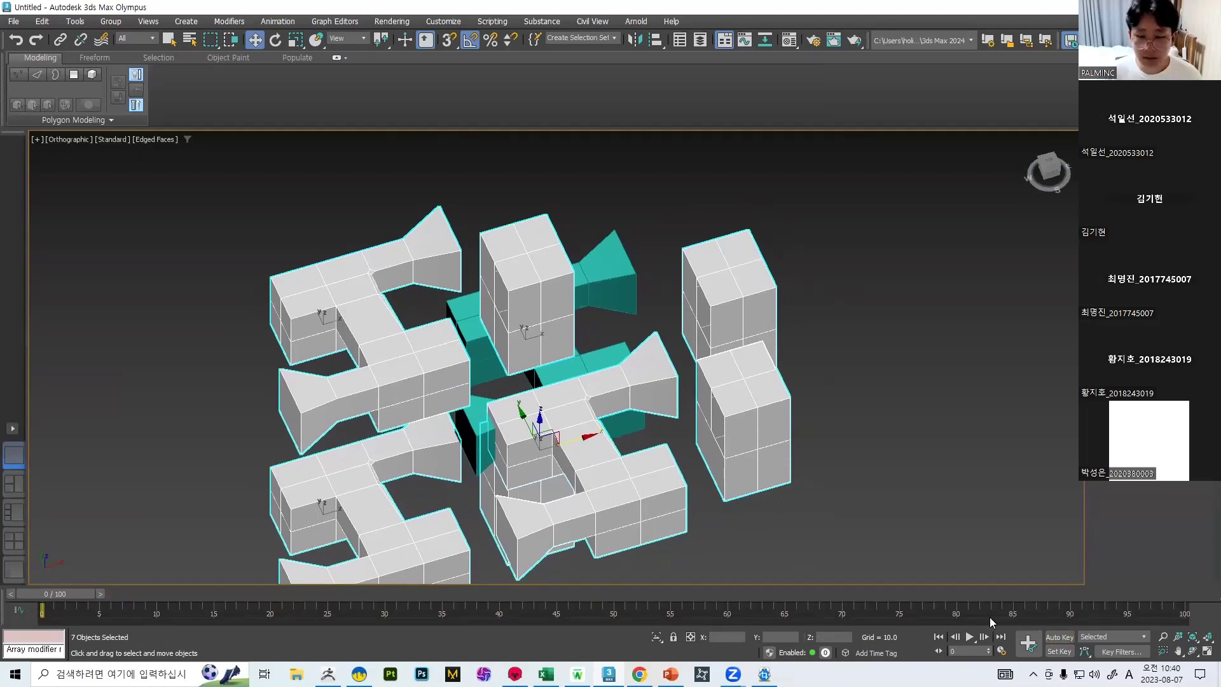
middle_drag(757, 531, 812, 508)
click(665, 356)
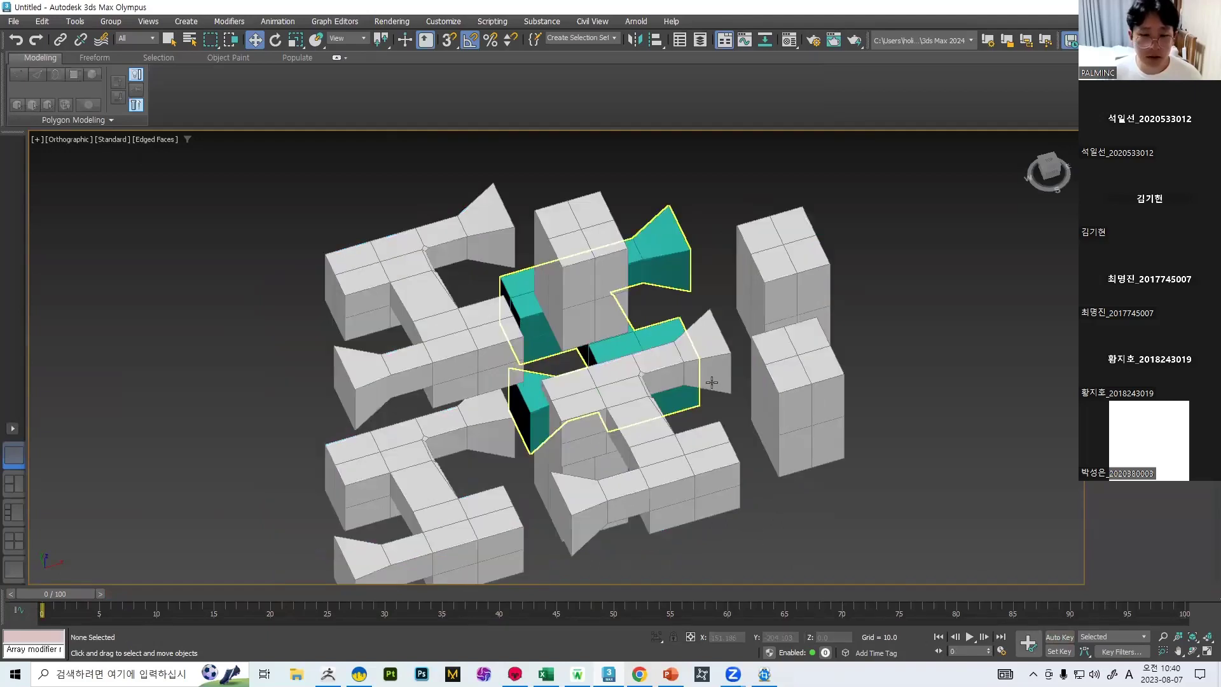
scroll(598, 298, up, 2)
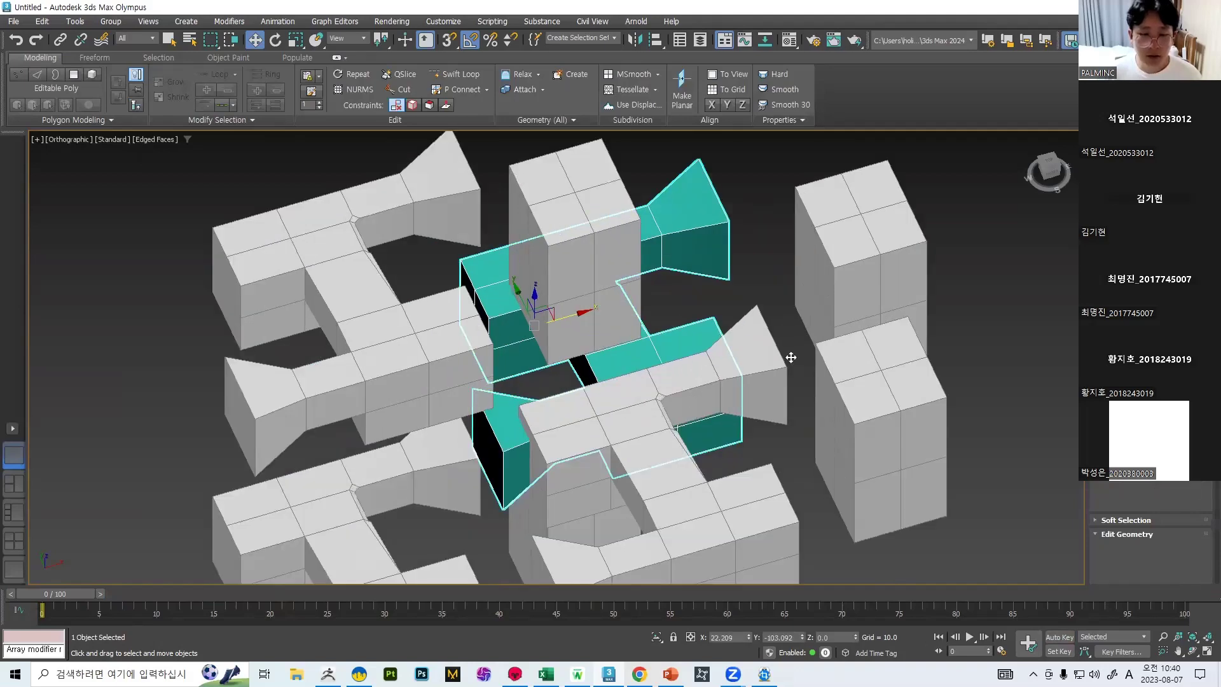
right_click(751, 280)
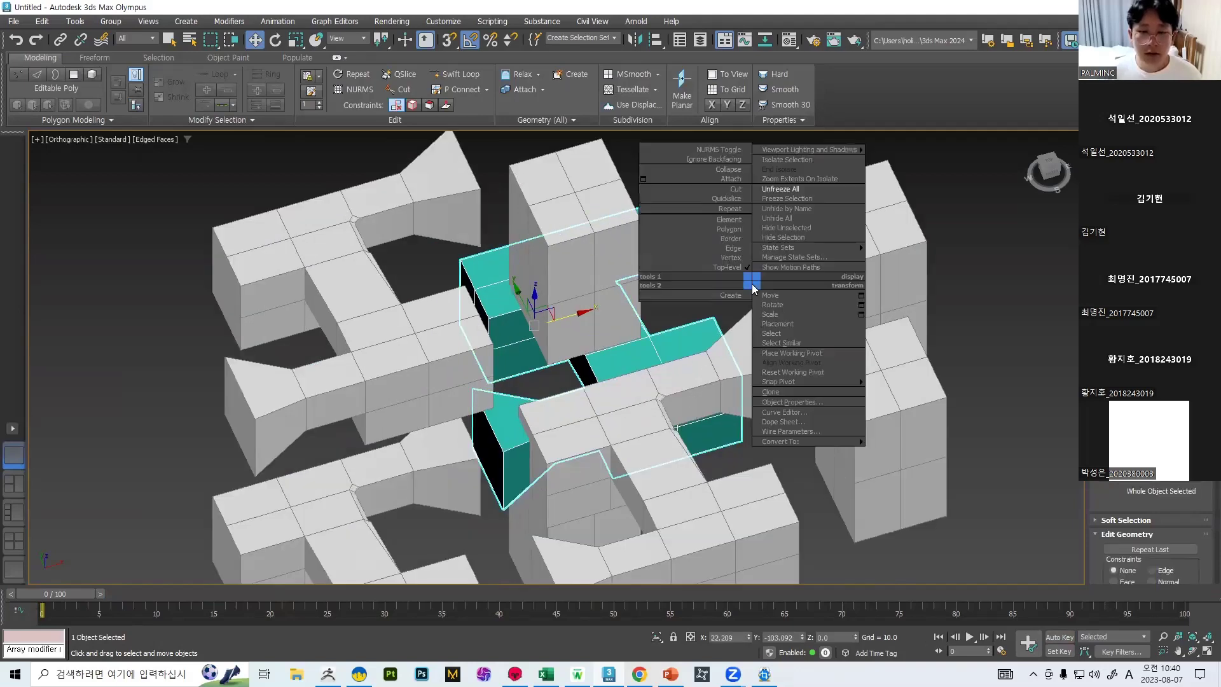
click(801, 220)
right_click(759, 228)
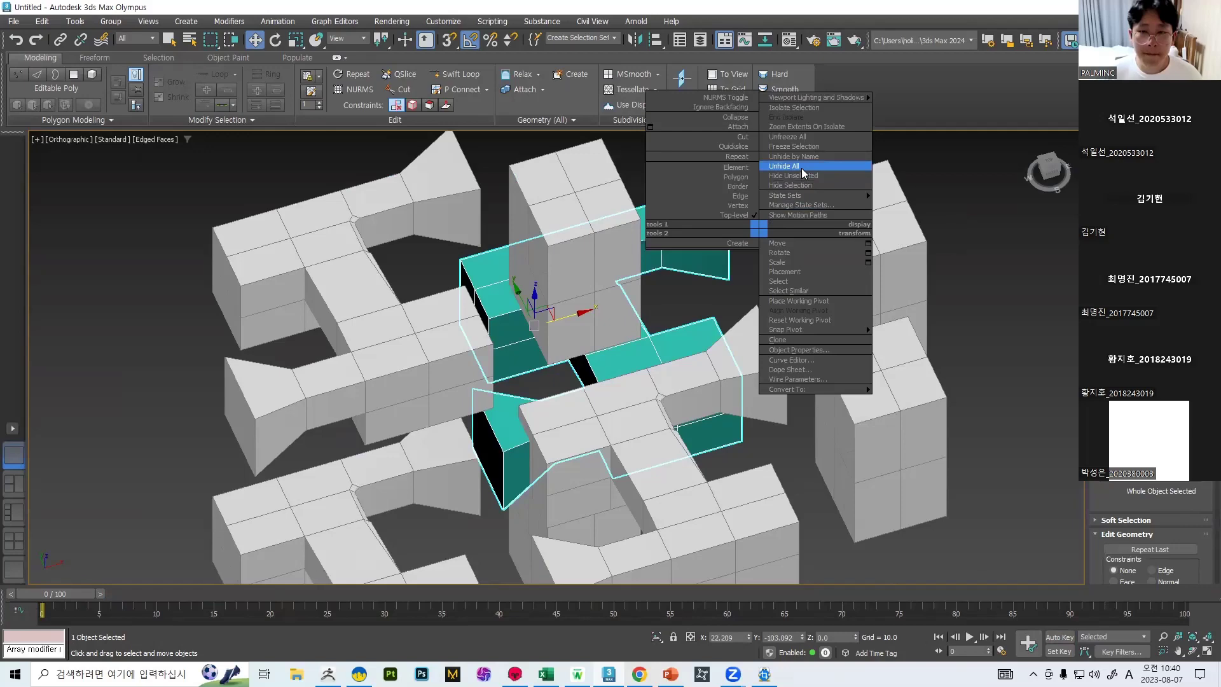
click(804, 137)
scroll(772, 255, down, 4)
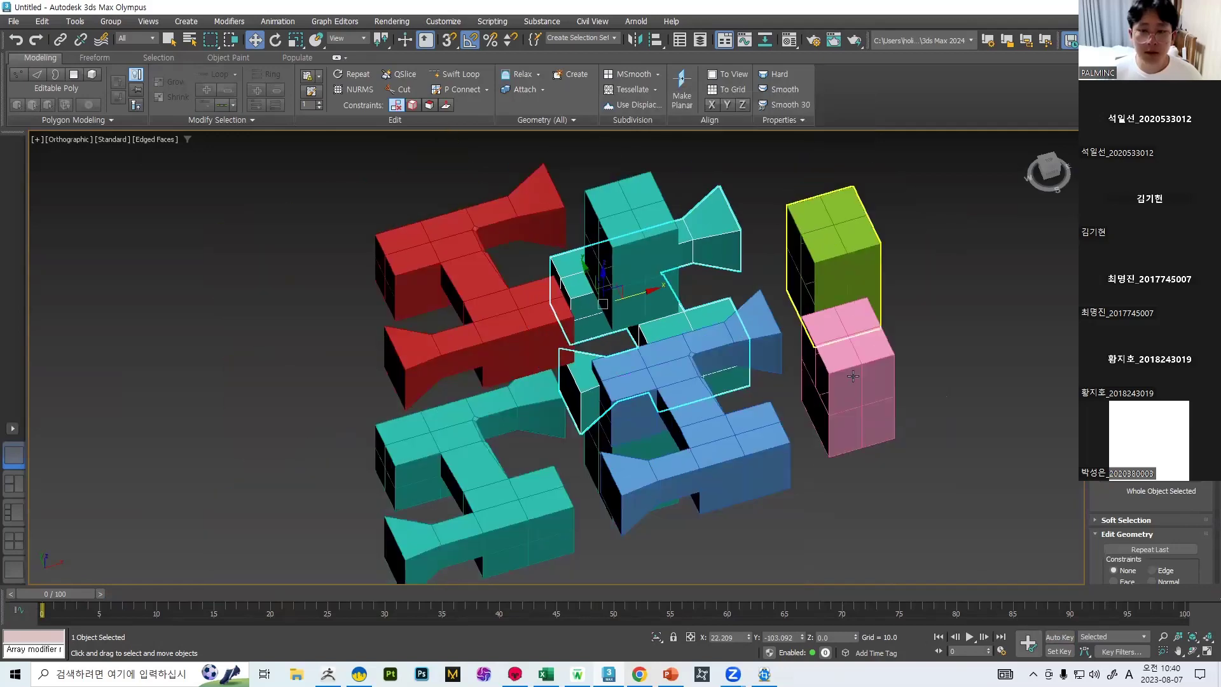
Delete the three H-shaped copies and the four boxes, keeping only the original teal H-shaped model.
click(694, 414)
ctrl+click(489, 288)
ctrl+click(473, 474)
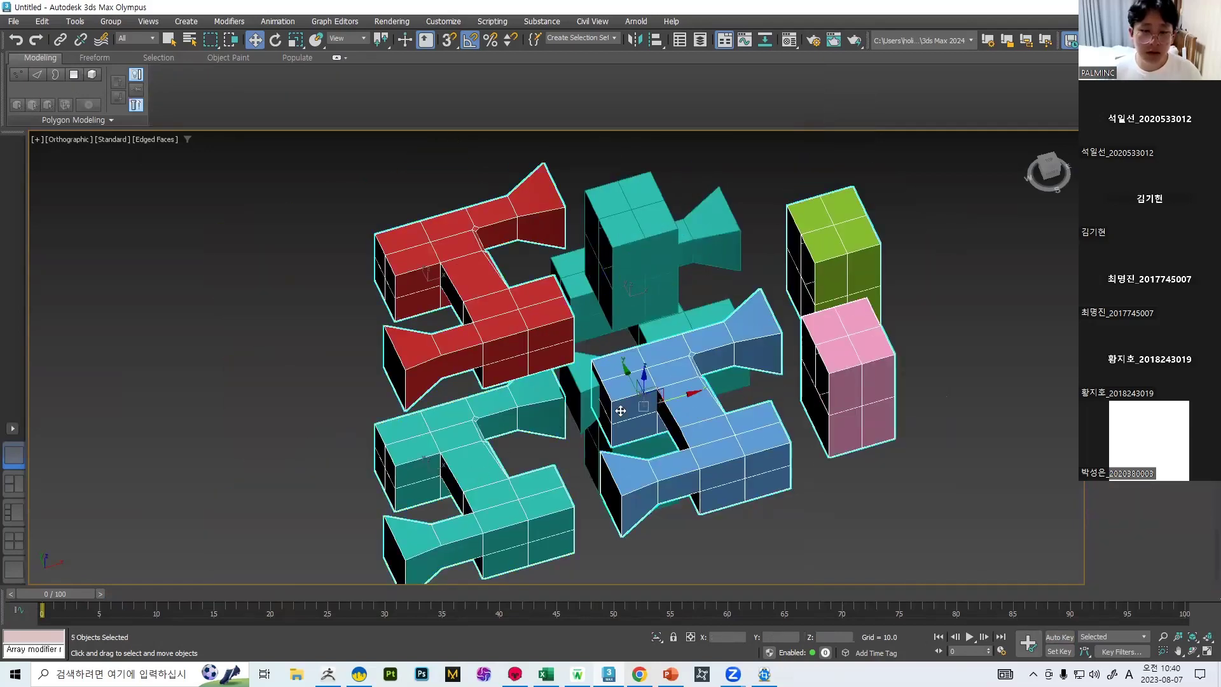
key(Delete)
click(658, 424)
key(Delete)
click(610, 292)
key(Delete)
Select the remaining H-shaped model and center it at a closer view.
click(707, 317)
middle_drag(710, 318, 645, 344)
scroll(542, 312, up, 3)
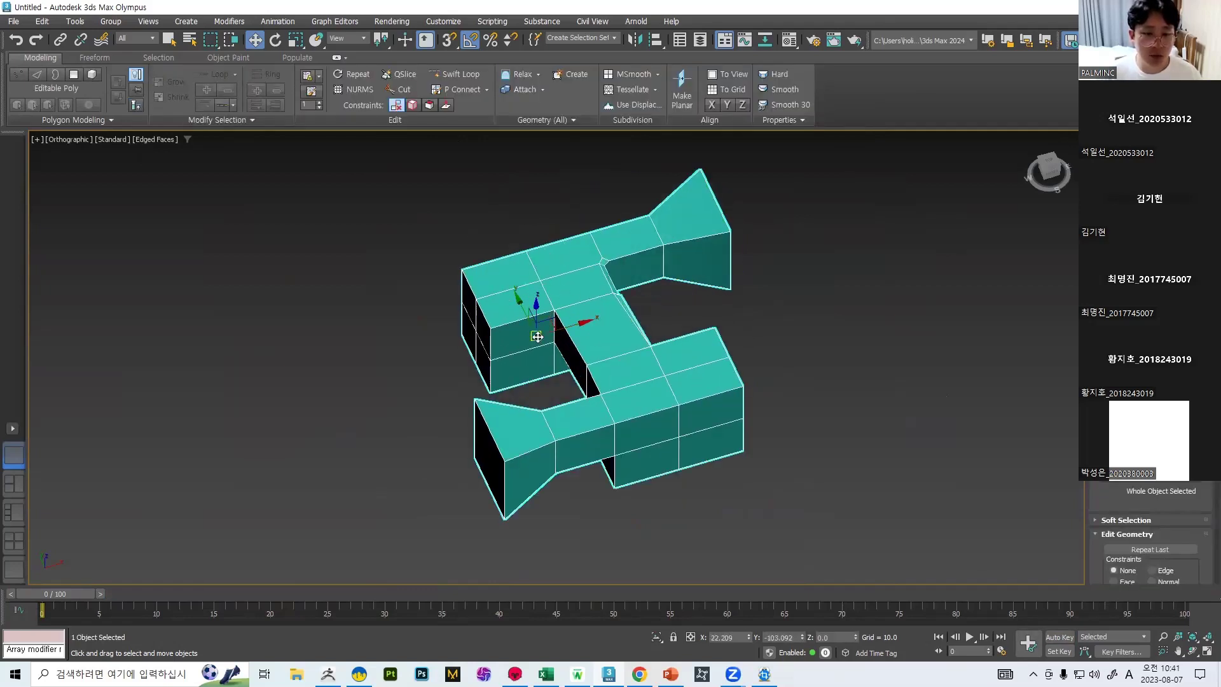
click(584, 196)
click(533, 344)
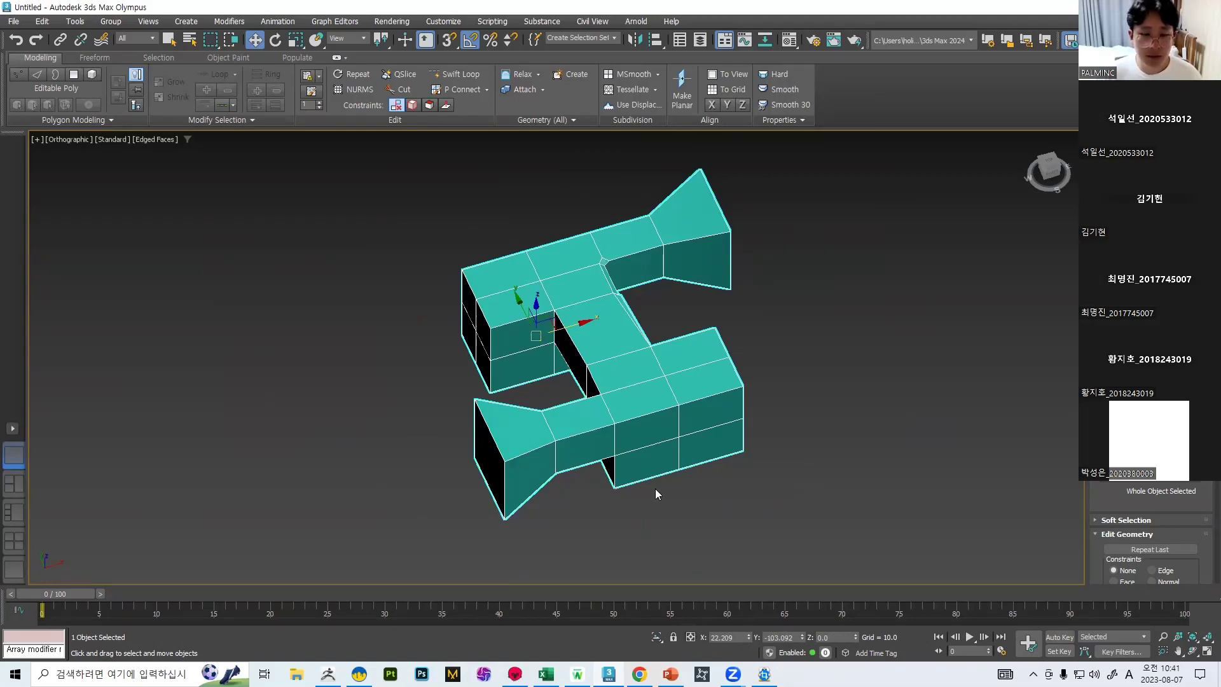
Show the grid and reset the H-shaped model's X and Y position to 0.
click(732, 641)
alt+middle_drag(506, 400, 576, 384)
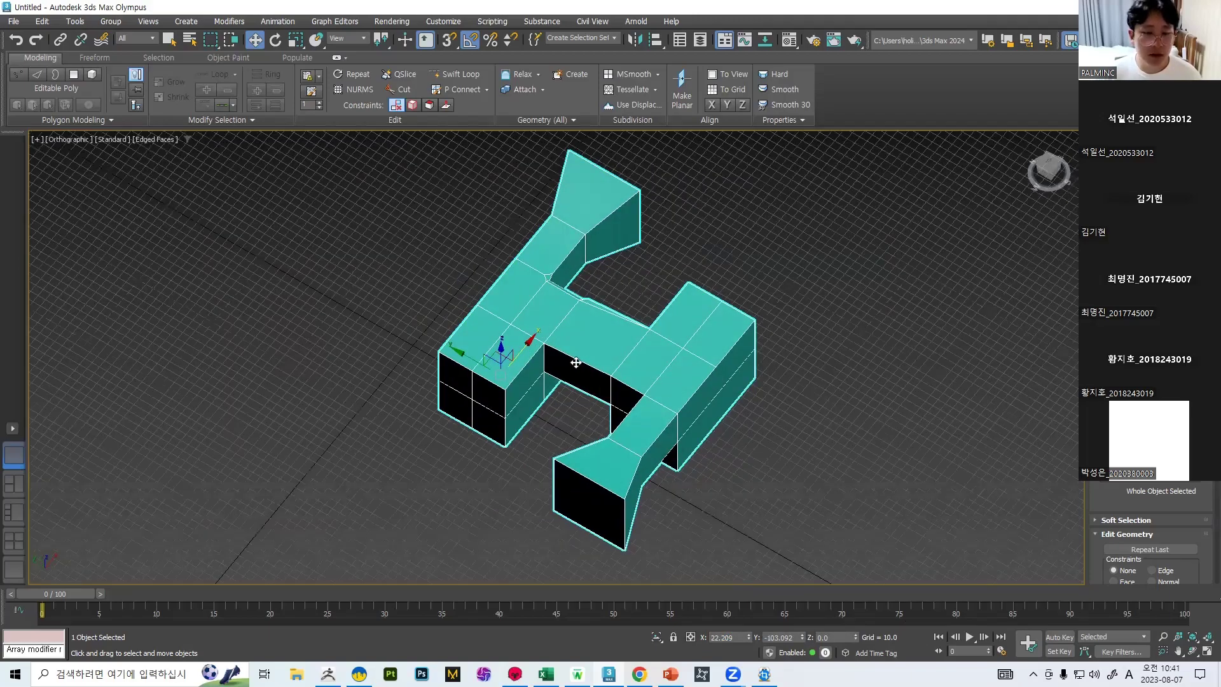
scroll(397, 467, up, 4)
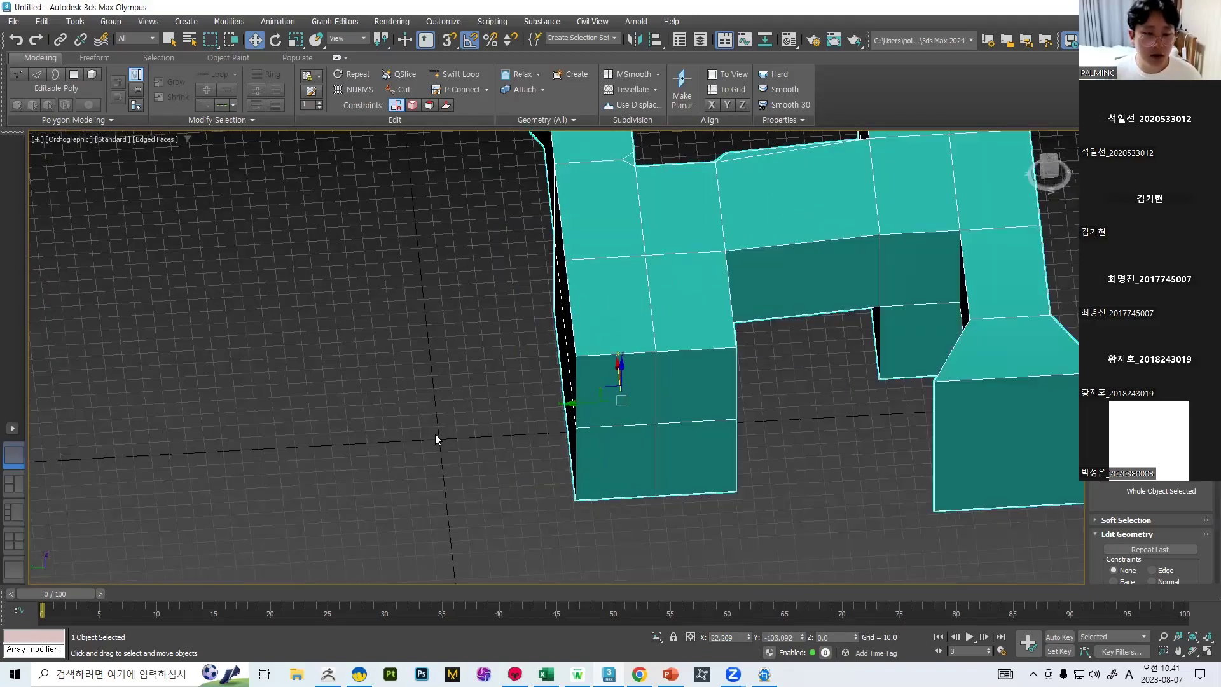
right_click(800, 635)
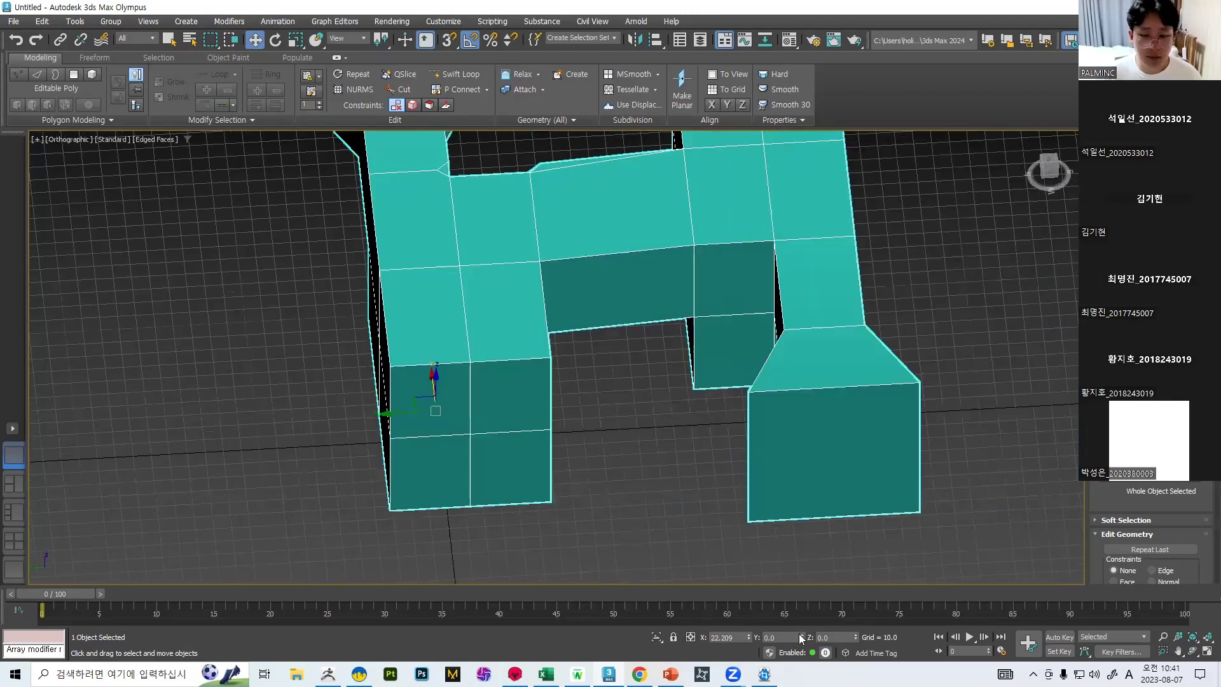
right_click(755, 637)
Examine the model's pivot against the grid origin up close in wireframe, and restore the shaded display.
alt+middle_drag(438, 439, 538, 452)
scroll(538, 451, up, 5)
key(F3)
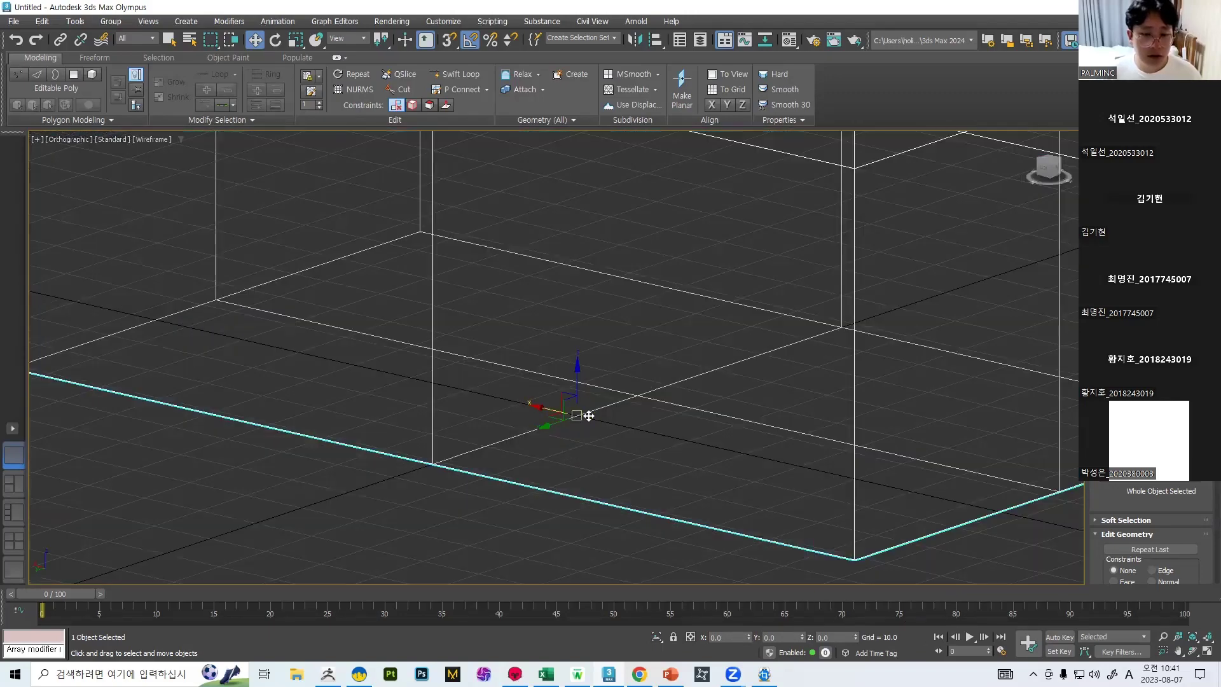
key(F3)
scroll(576, 413, down, 6)
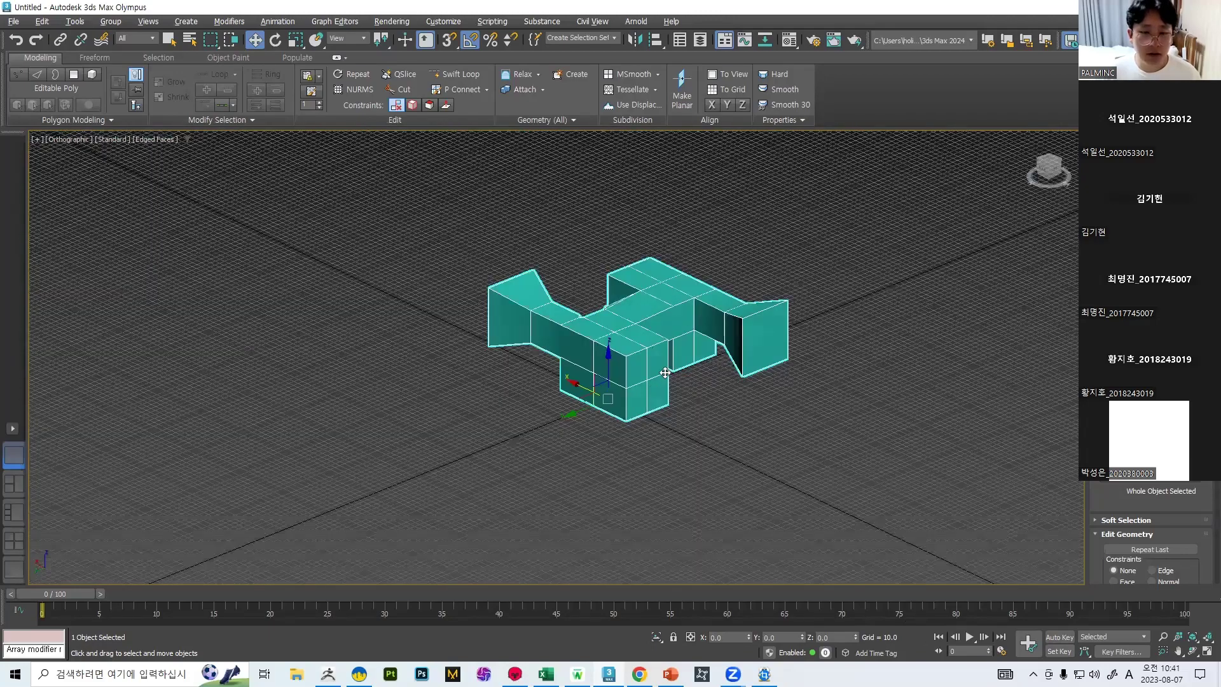
Check the pivot against the origin in the wireframe Front view, hide the grid and return to a shaded angled view.
key(f)
scroll(677, 358, up, 5)
key(F3)
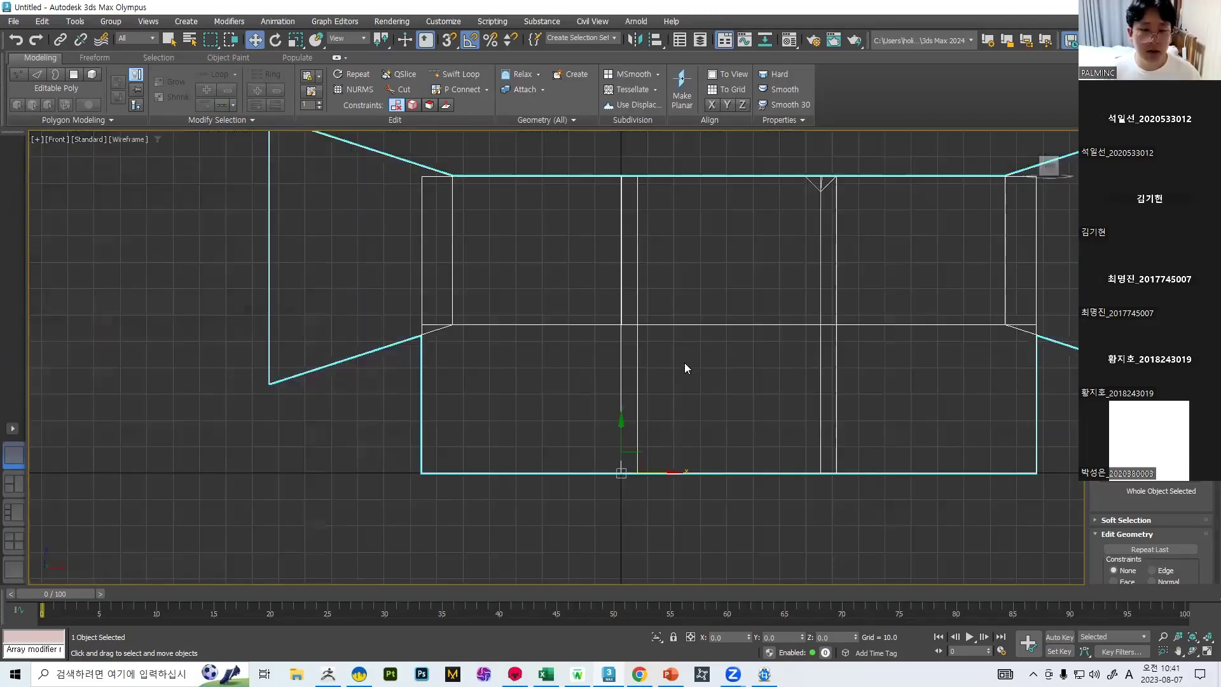
key(F3)
scroll(691, 358, down, 5)
key(g)
alt+middle_drag(691, 358, 820, 285)
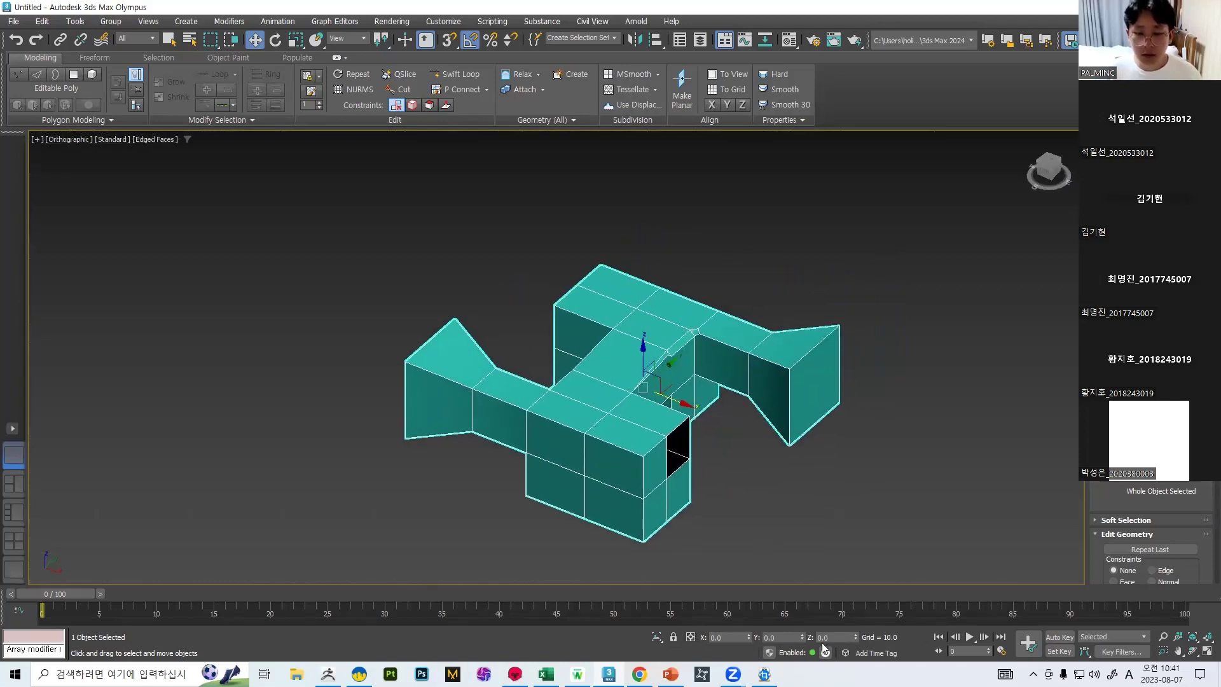
Move the H-shaped model along the Y axis and return its Y position to 0 twice, undoing the first reset in between.
drag(662, 370, 818, 617)
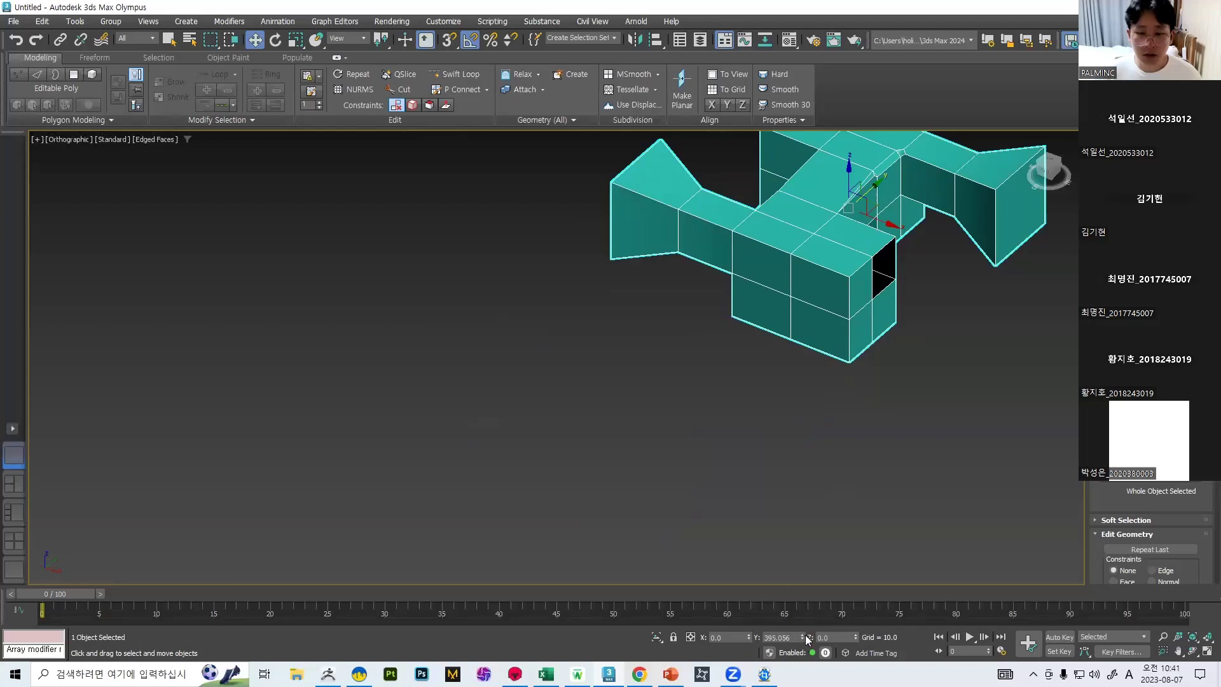
drag(803, 638, 781, 483)
double_click(782, 637)
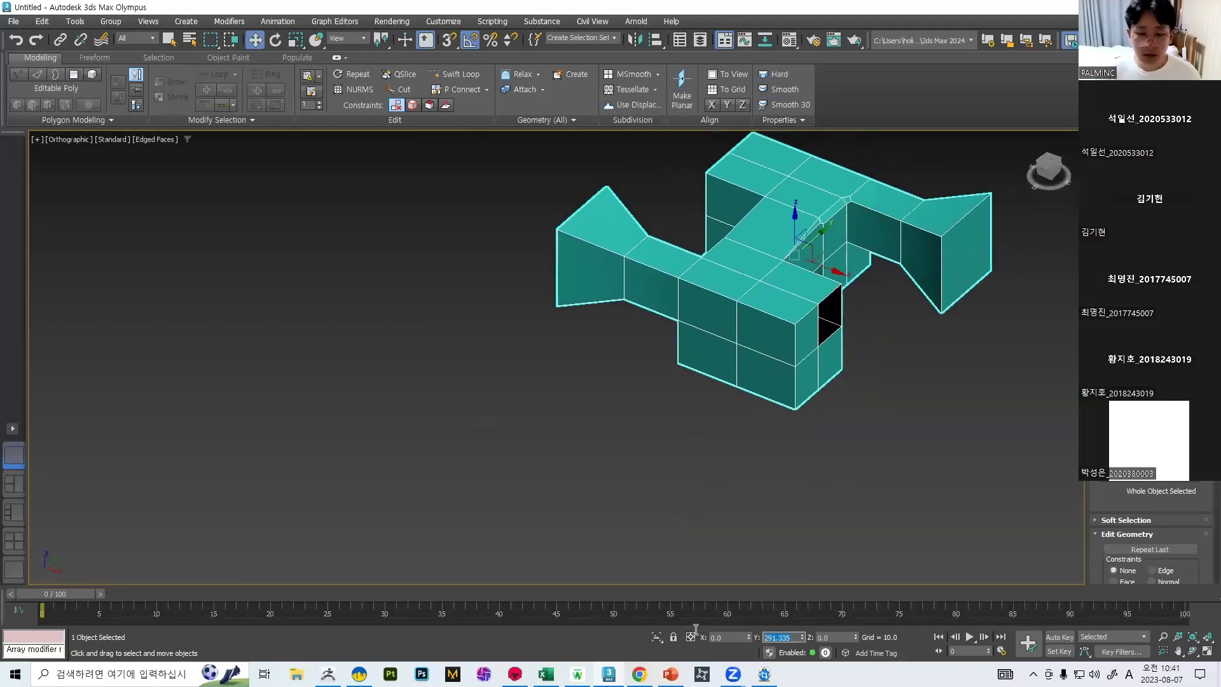
text(0)
key(Return)
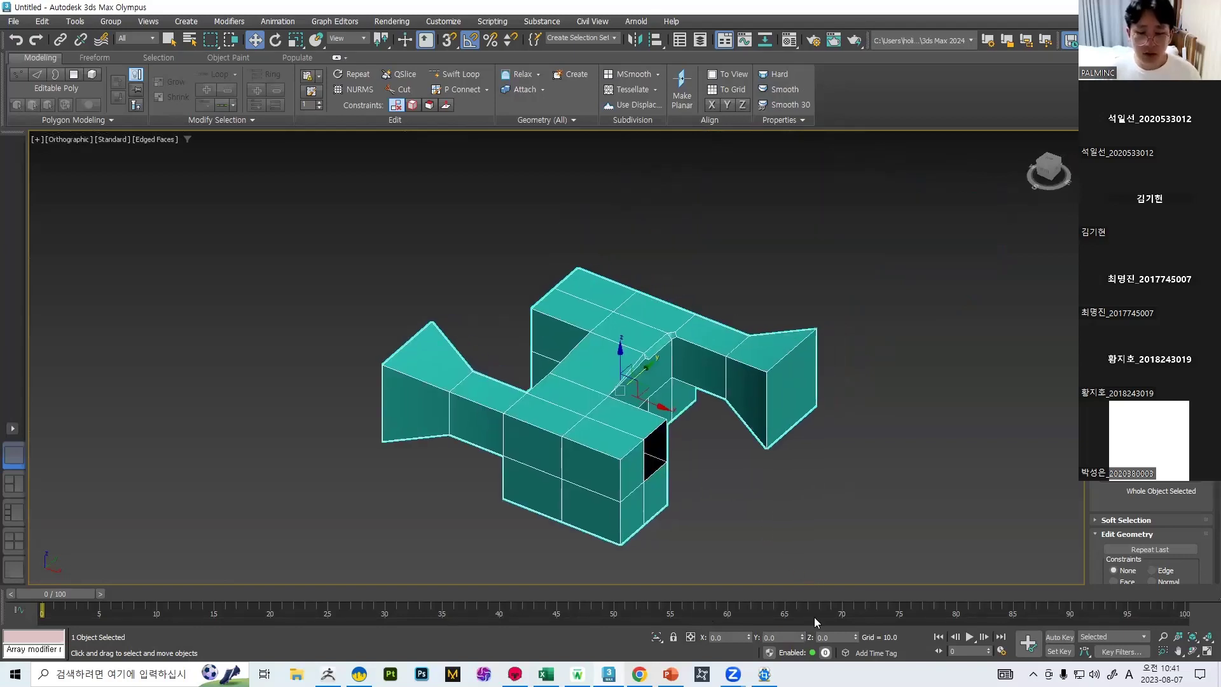
key(ctrl+z)
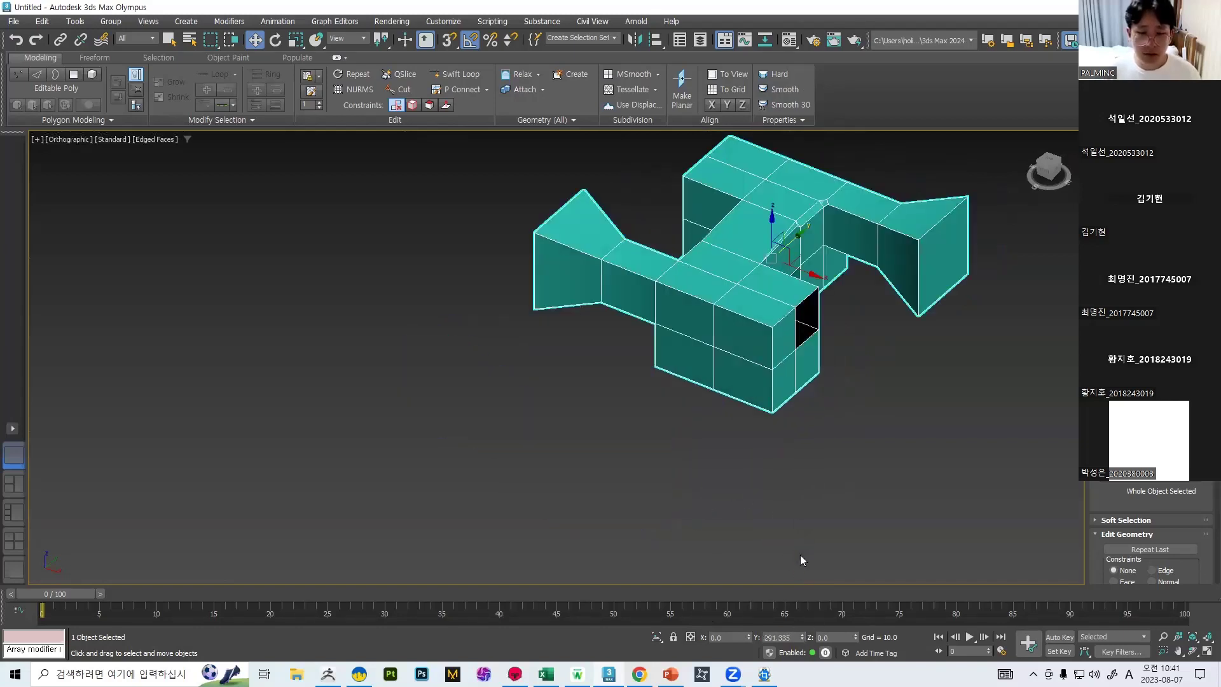
right_click(803, 640)
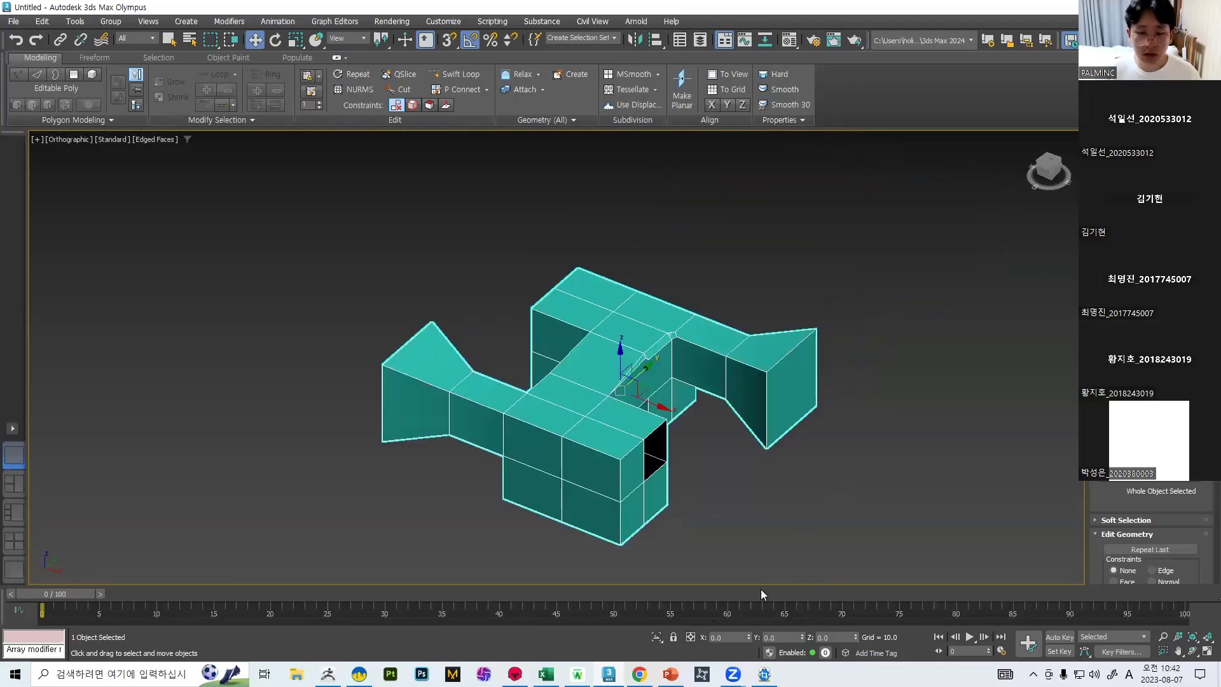
alt+middle_drag(704, 463, 678, 471)
alt+middle_drag(763, 407, 714, 373)
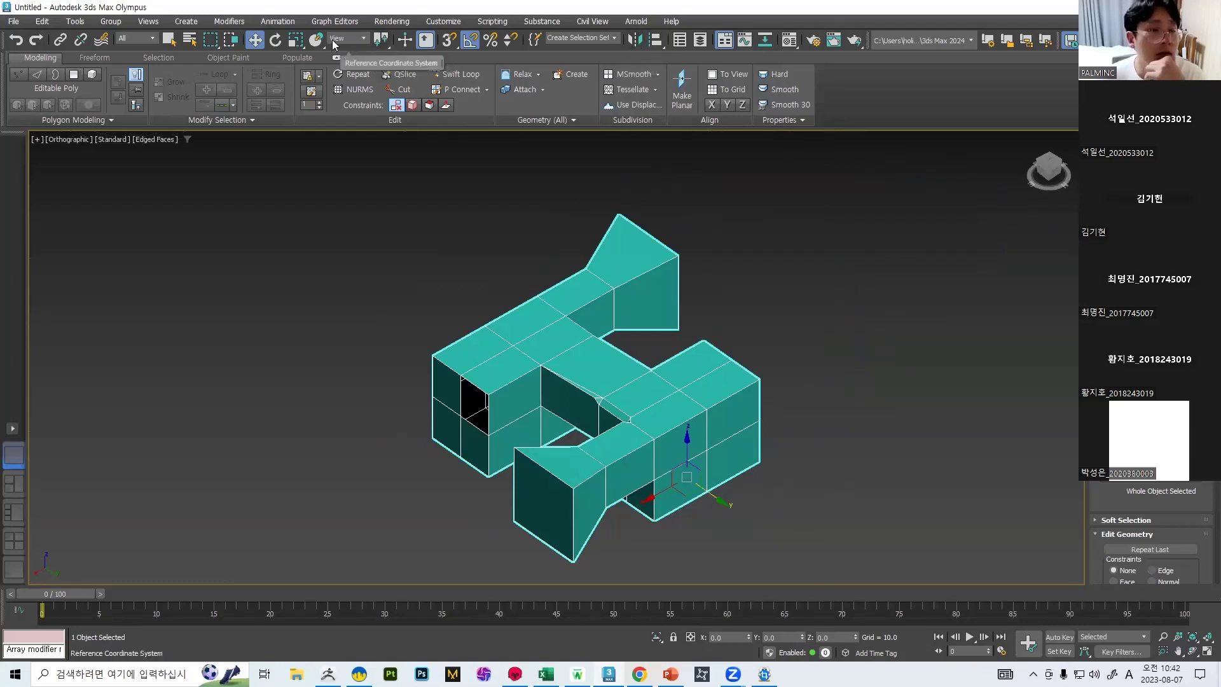
middle_drag(659, 193, 664, 214)
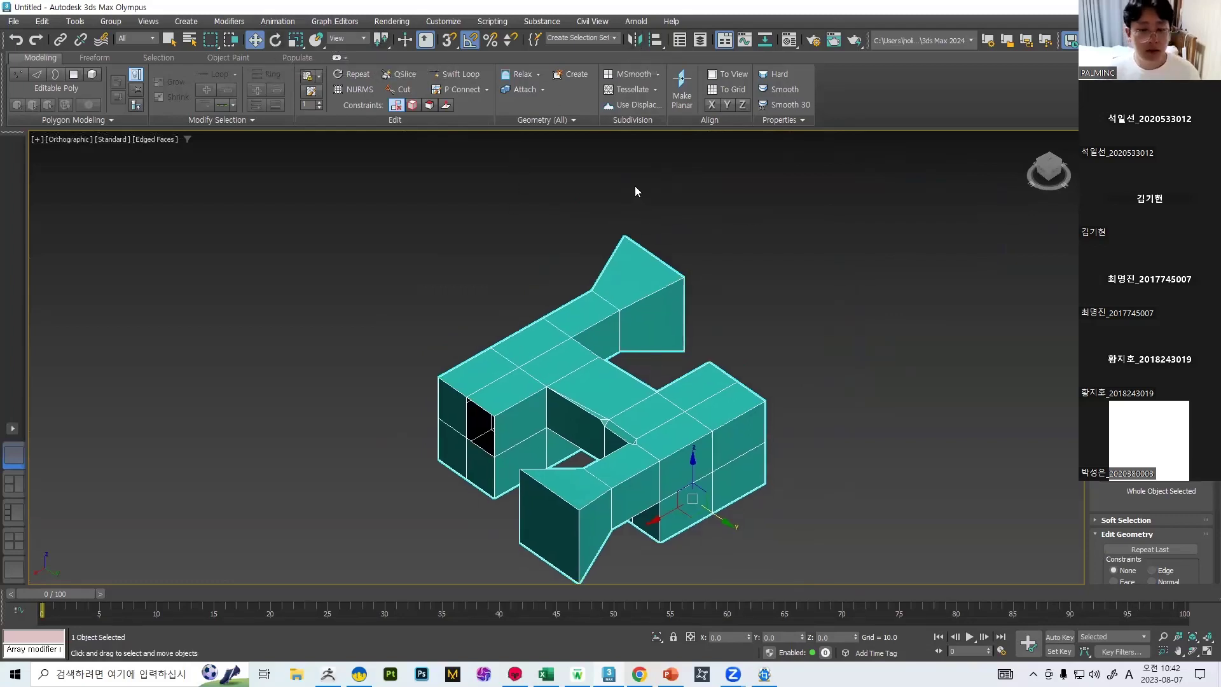
drag(381, 40, 382, 82)
mouse_move(382, 38)
mouse_down()
mouse_move(383, 76)
mouse_move(379, 47)
mouse_up()
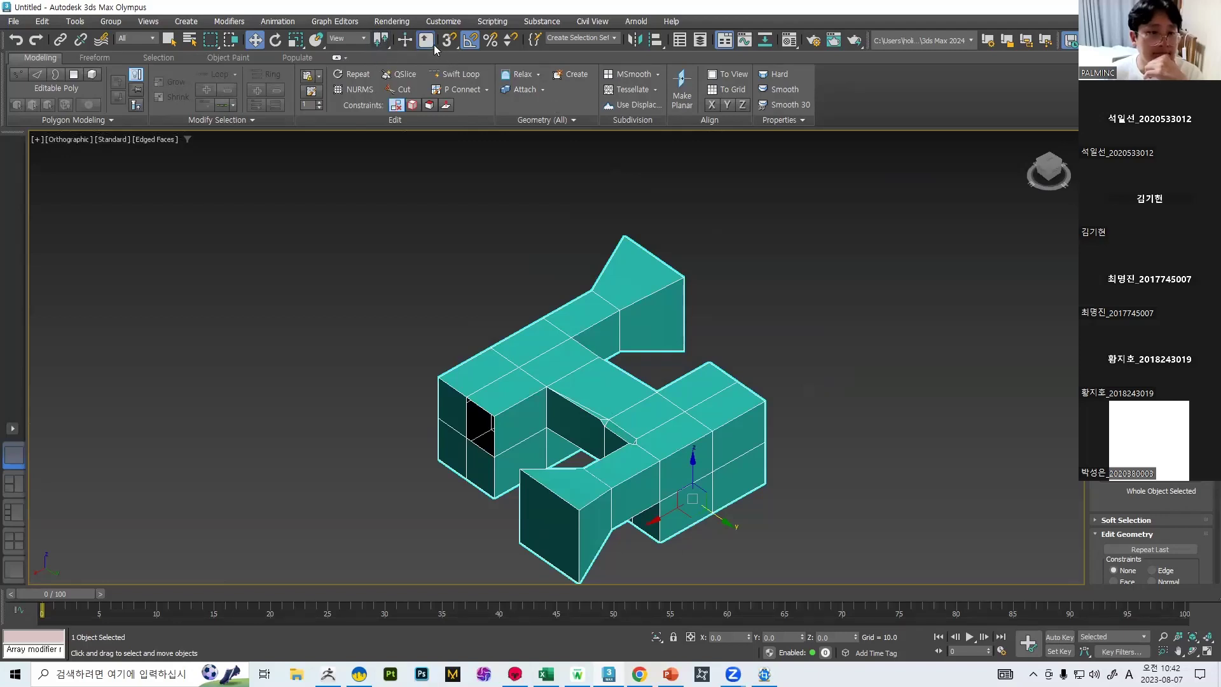
Try rotating the H-shaped model freely and with Angle Snap, undoing each rotation.
click(470, 40)
middle_drag(699, 232, 647, 174)
key(e)
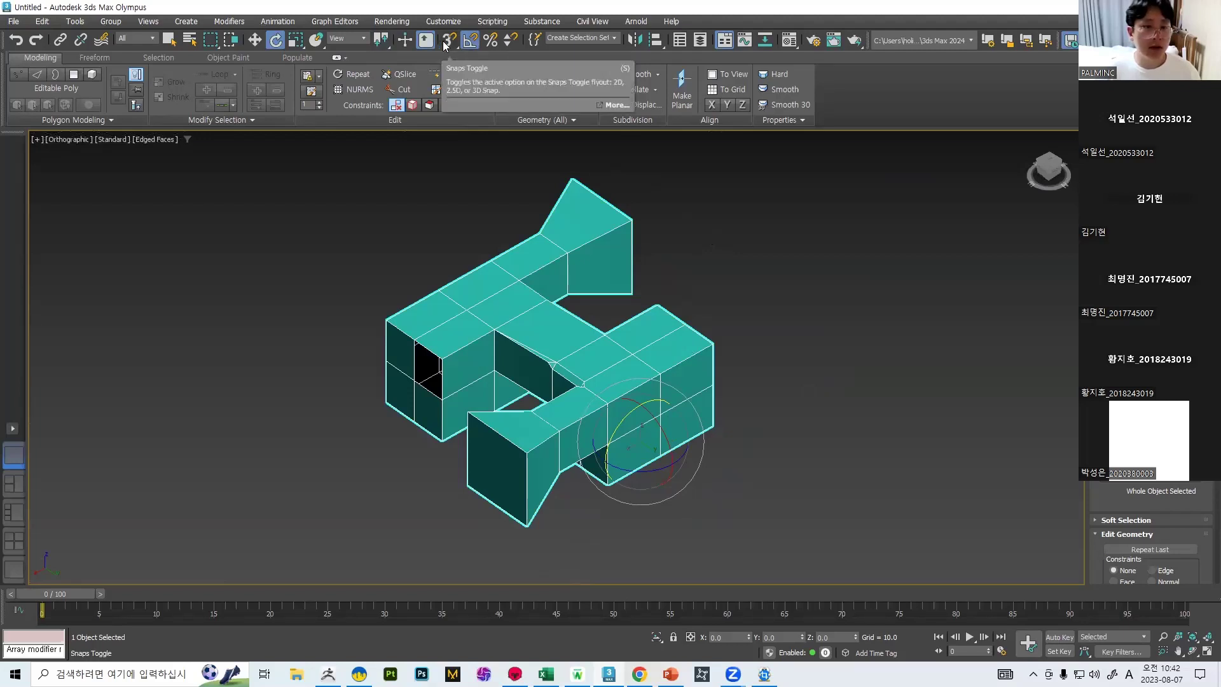
key(w)
key(e)
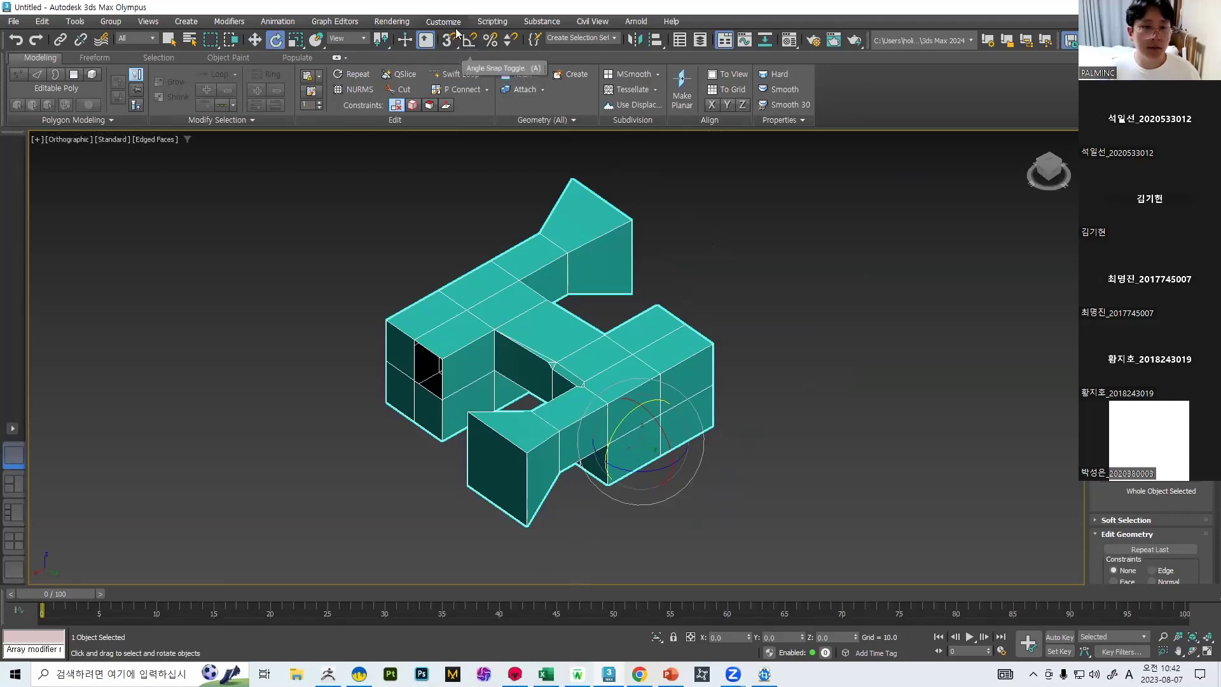
click(471, 42)
click(474, 41)
drag(616, 425, 589, 452)
key(ctrl+z)
key(a)
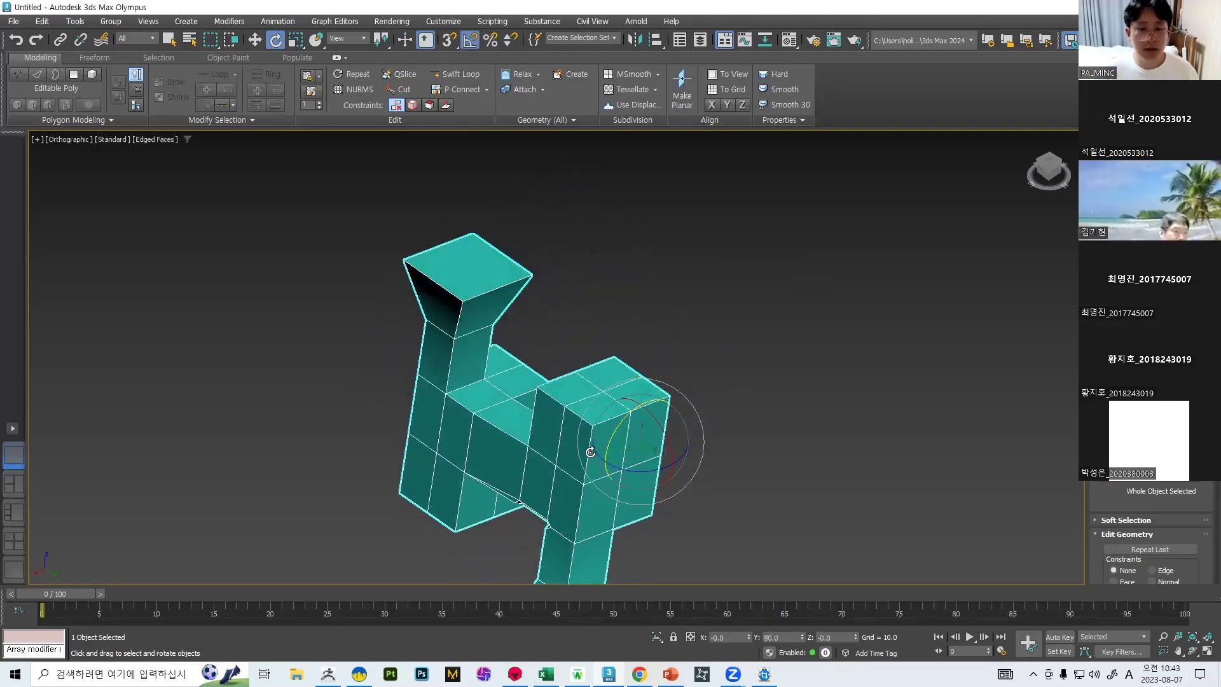
key(ctrl+z)
Move the H-shaped model along Y to about -66.3, and raise it in Z to about 11.4 with 3D Snap on.
click(448, 39)
key(w)
drag(660, 458, 619, 429)
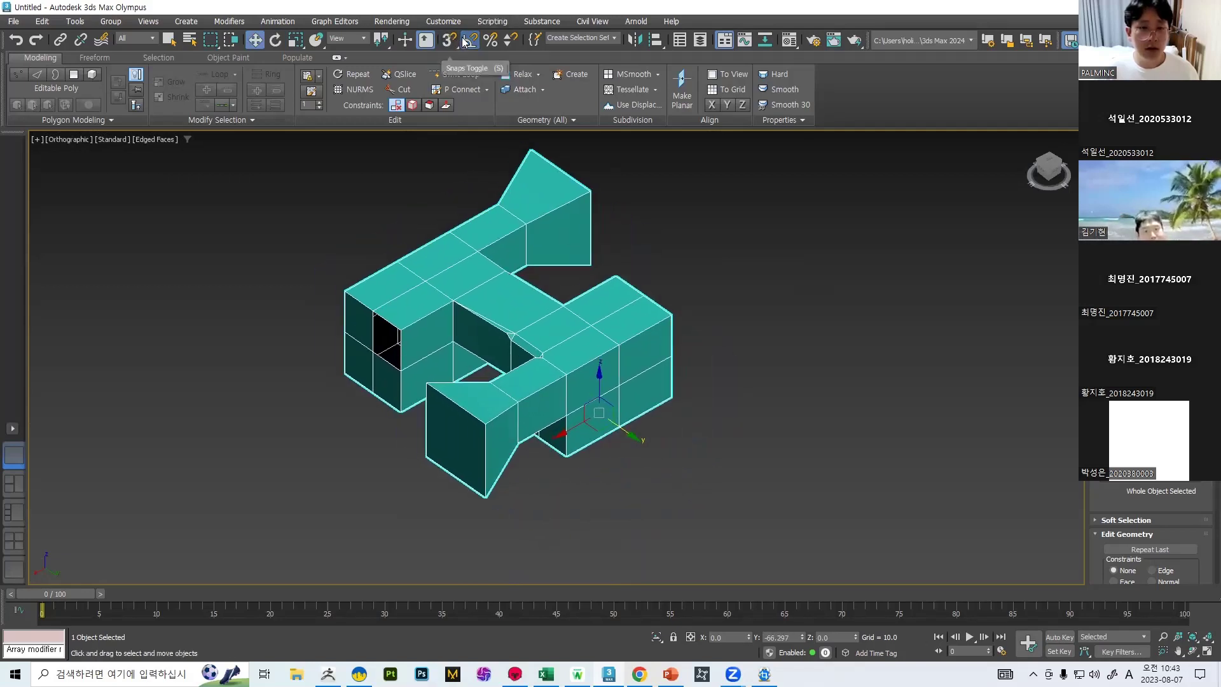
click(448, 40)
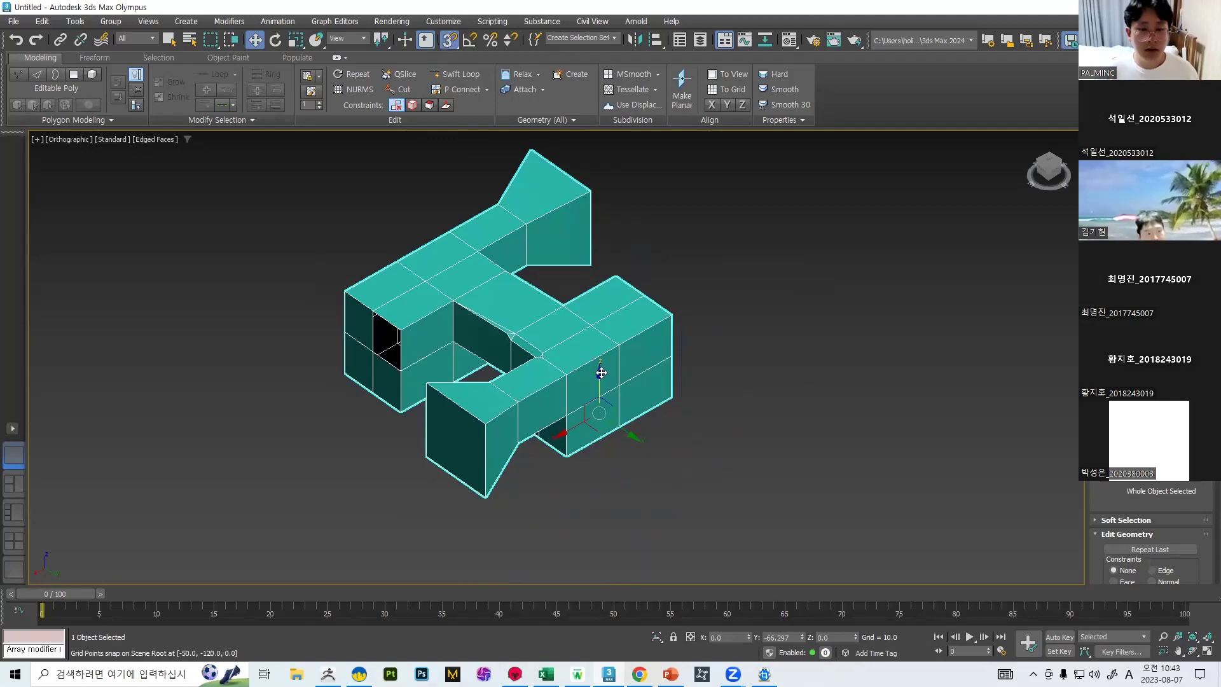
drag(601, 386, 612, 145)
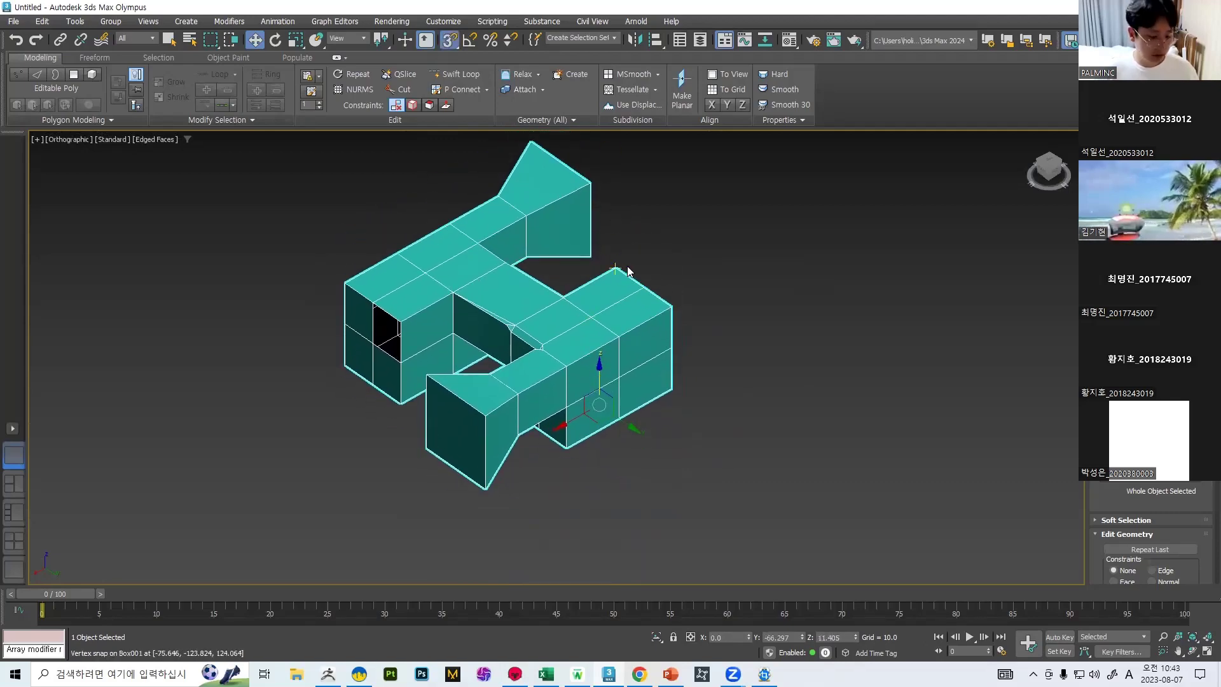
Snap-move the model along Y, ending at about -71.4, and check the enabled snap types between moves.
scroll(614, 406, up, 4)
drag(612, 407, 553, 160)
right_click(451, 41)
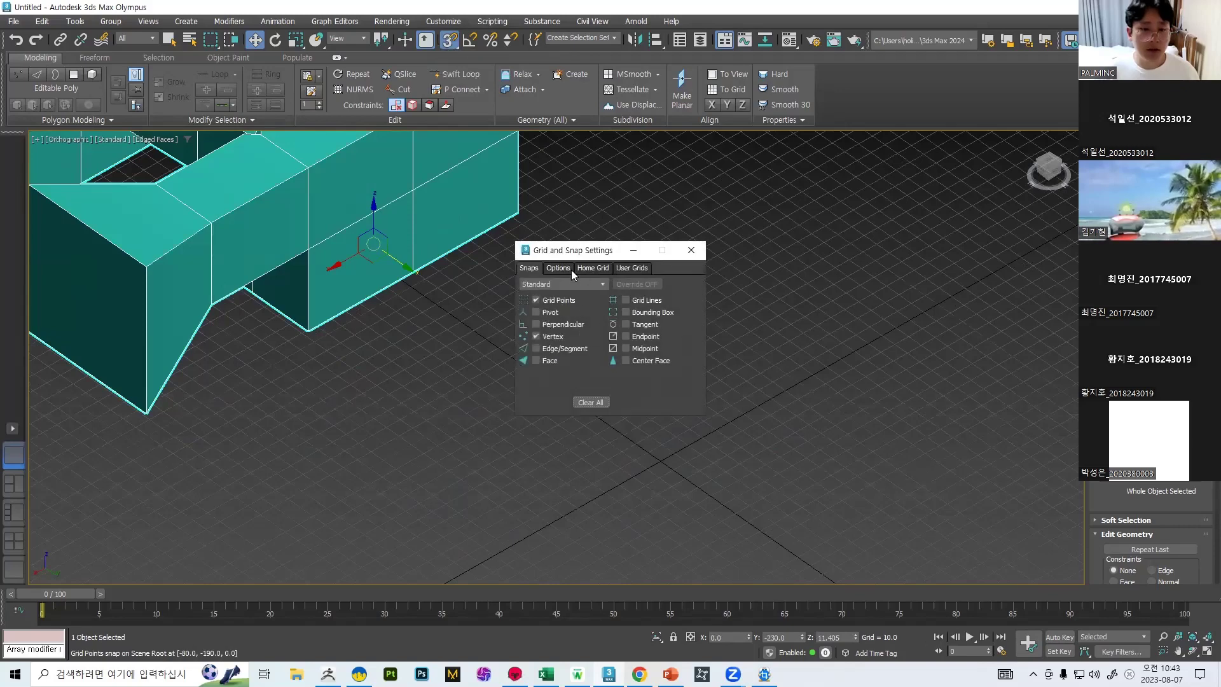
click(691, 250)
drag(402, 262, 622, 395)
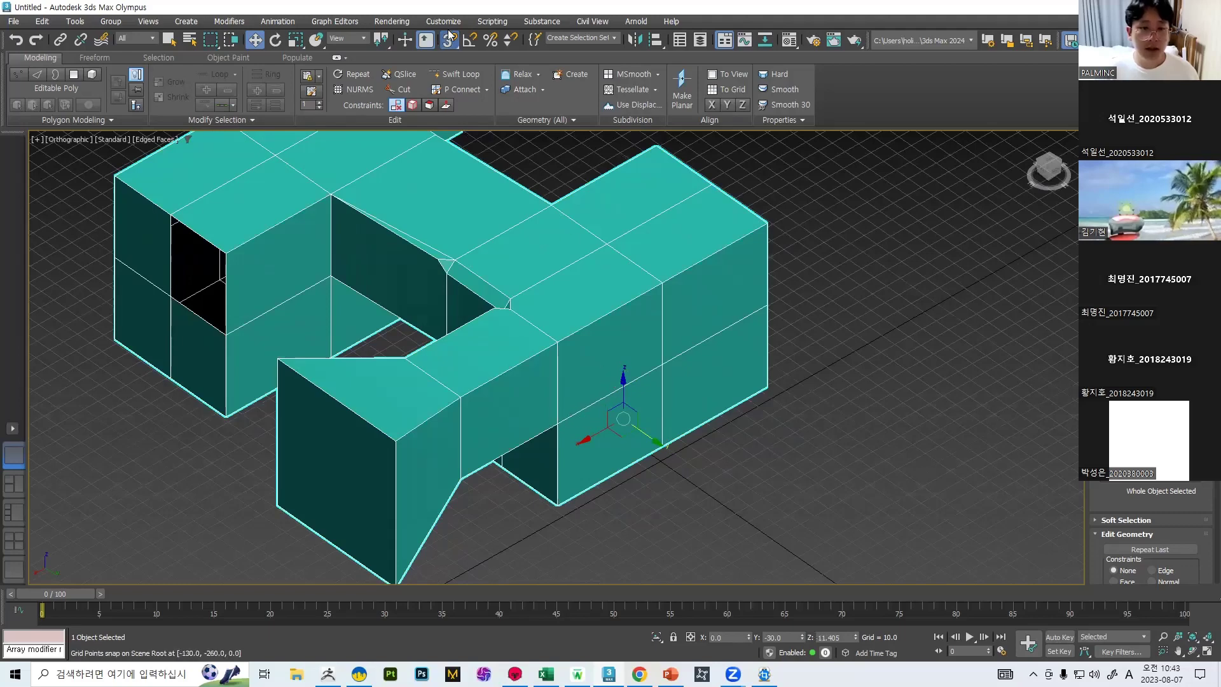
drag(655, 445, 621, 436)
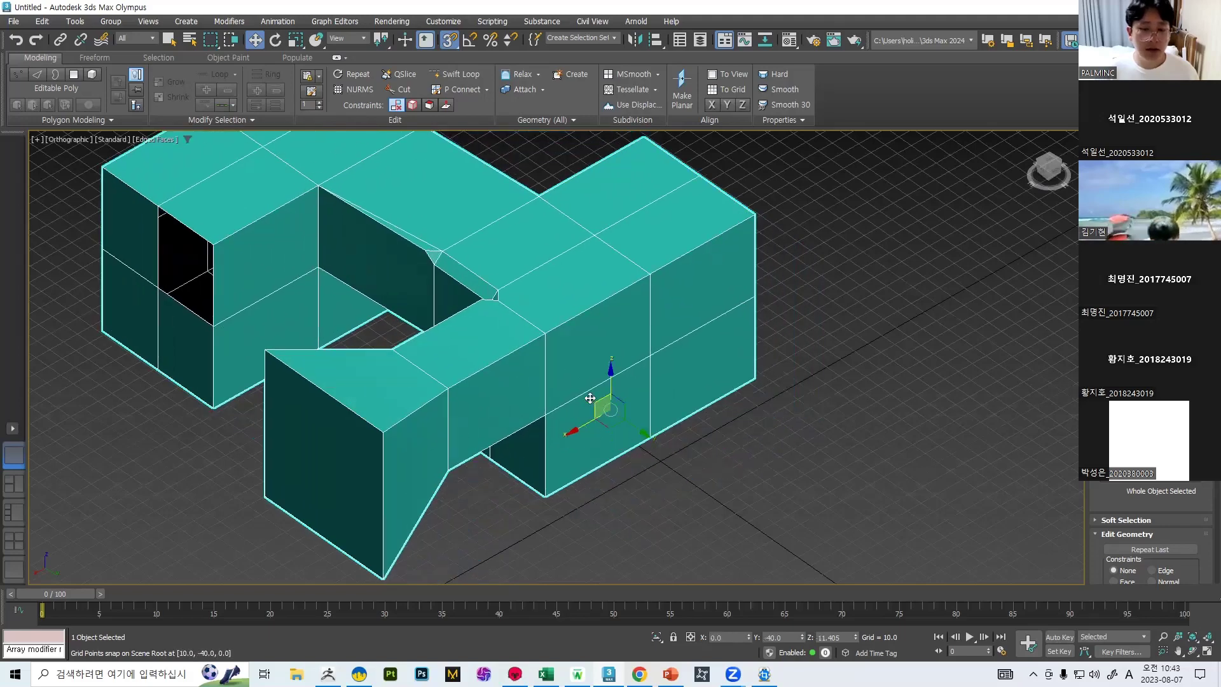
drag(550, 497, 513, 472)
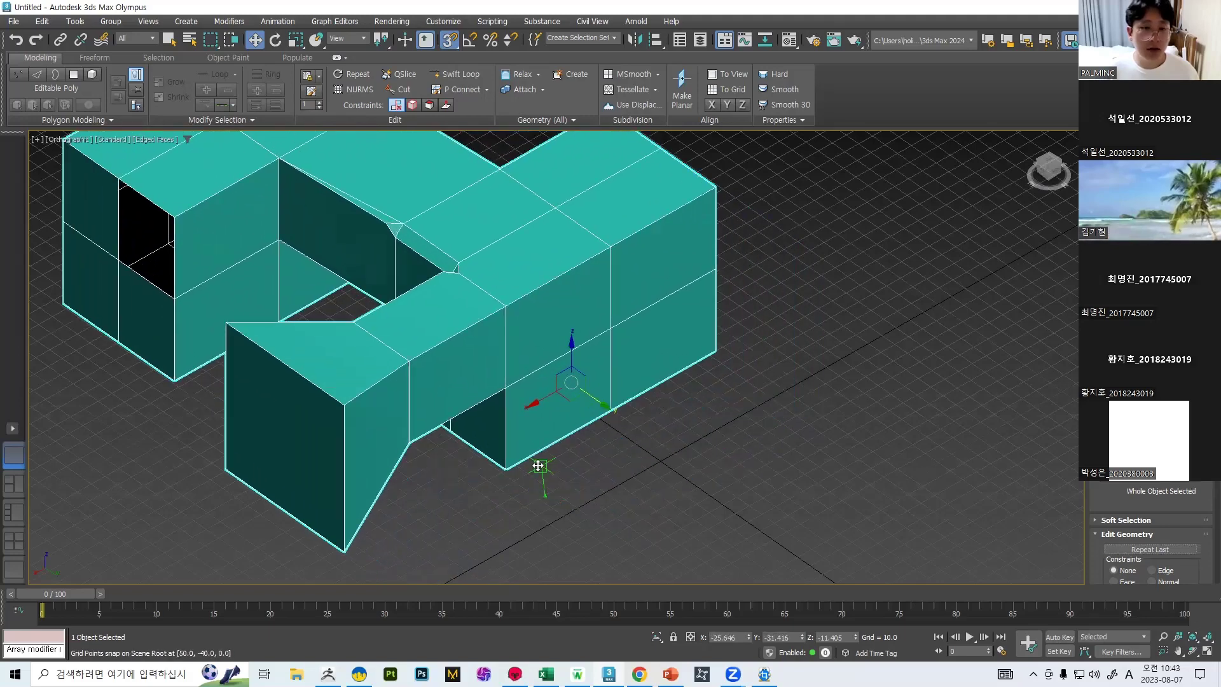
Examine the snap options, home grid and user grid settings, and close them.
right_click(449, 41)
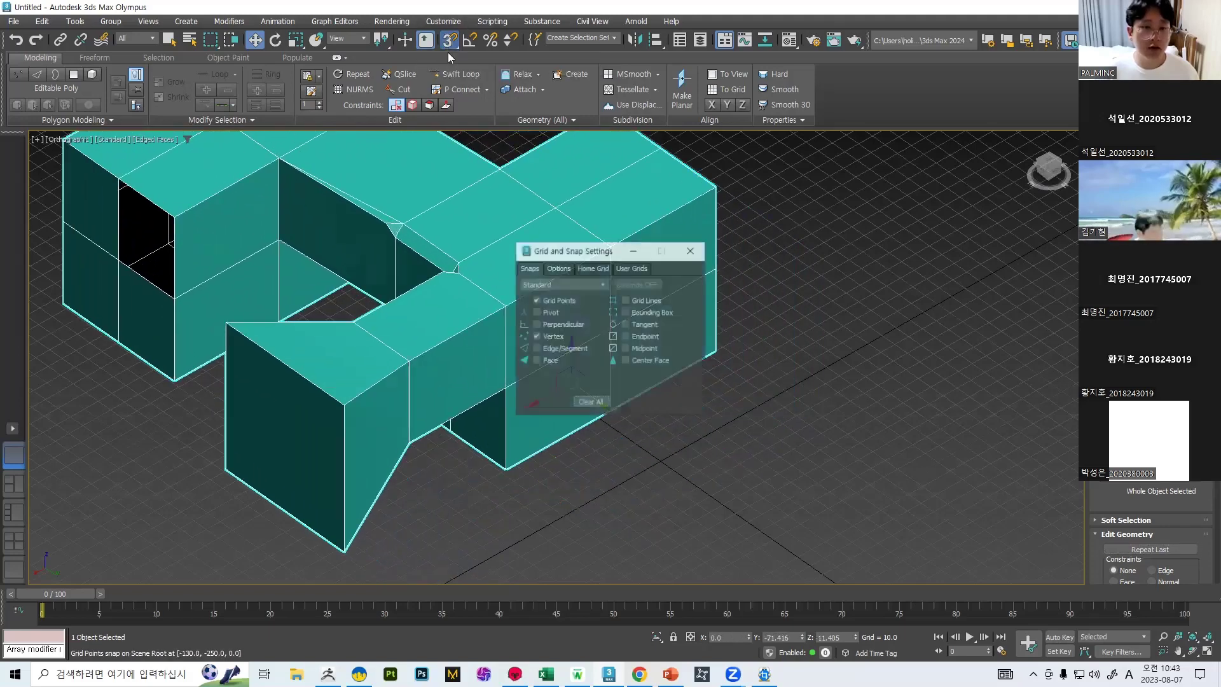
click(552, 267)
click(591, 269)
click(642, 267)
click(592, 267)
click(565, 267)
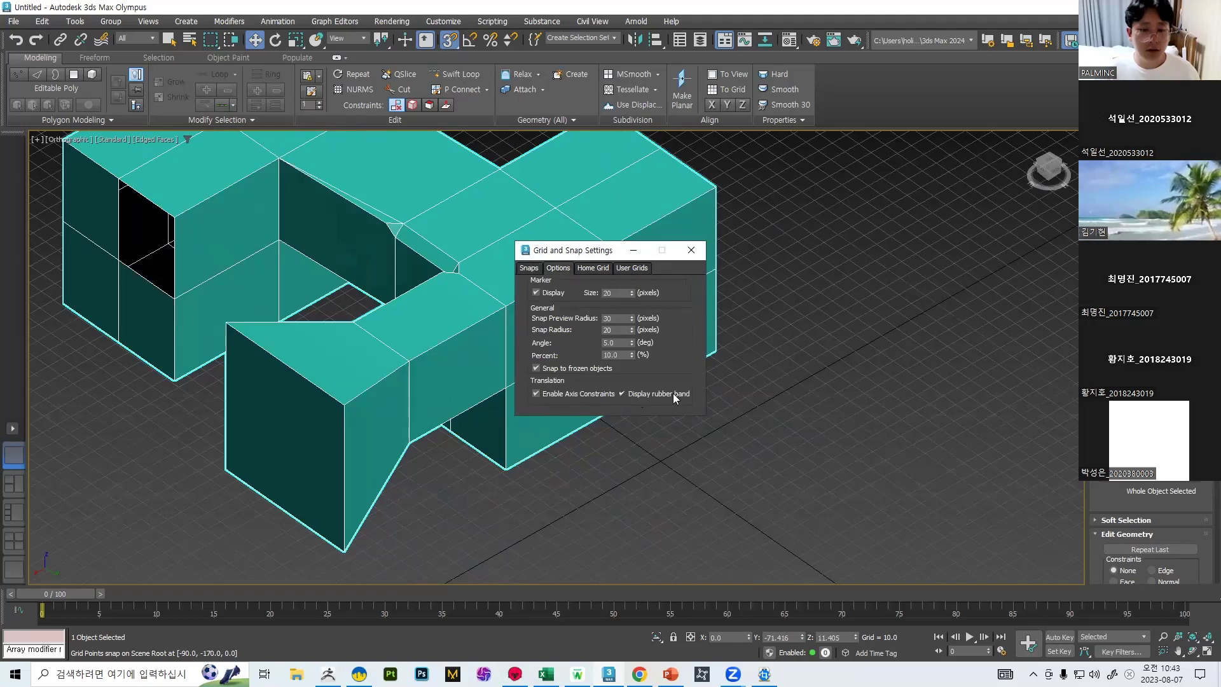
click(692, 250)
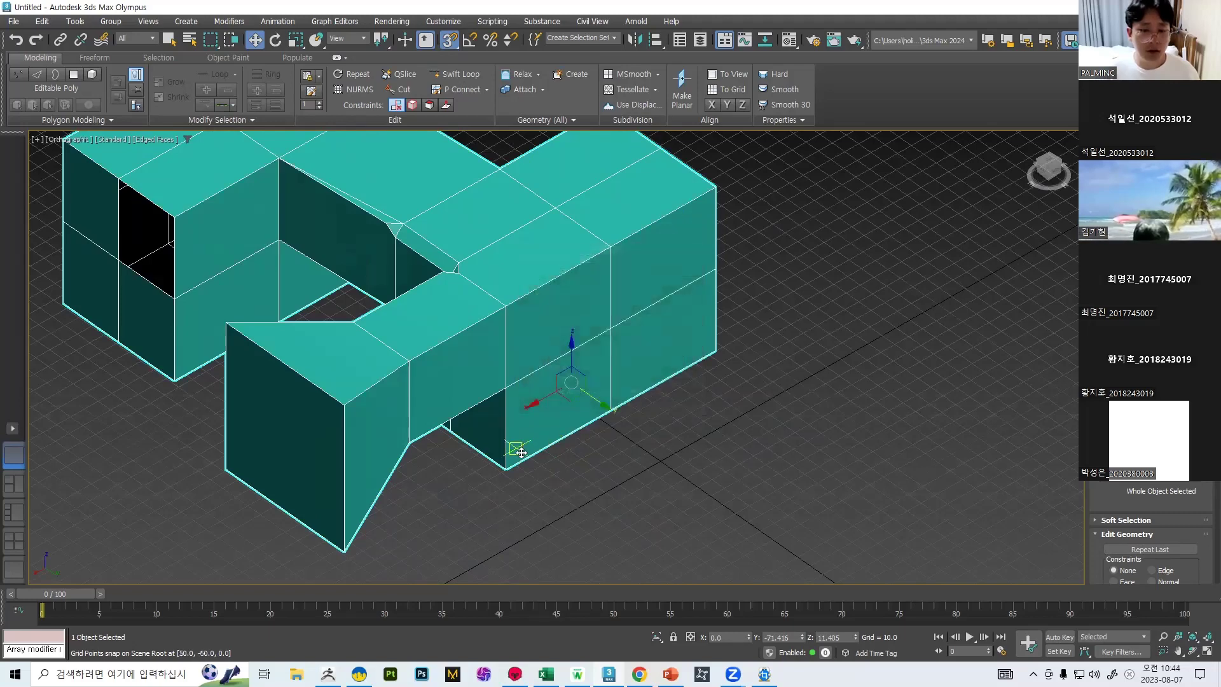
Snap-move the model along Y by its lower corner to about -21.4, and turn 3D Snap off.
drag(508, 467, 558, 507)
scroll(584, 314, down, 5)
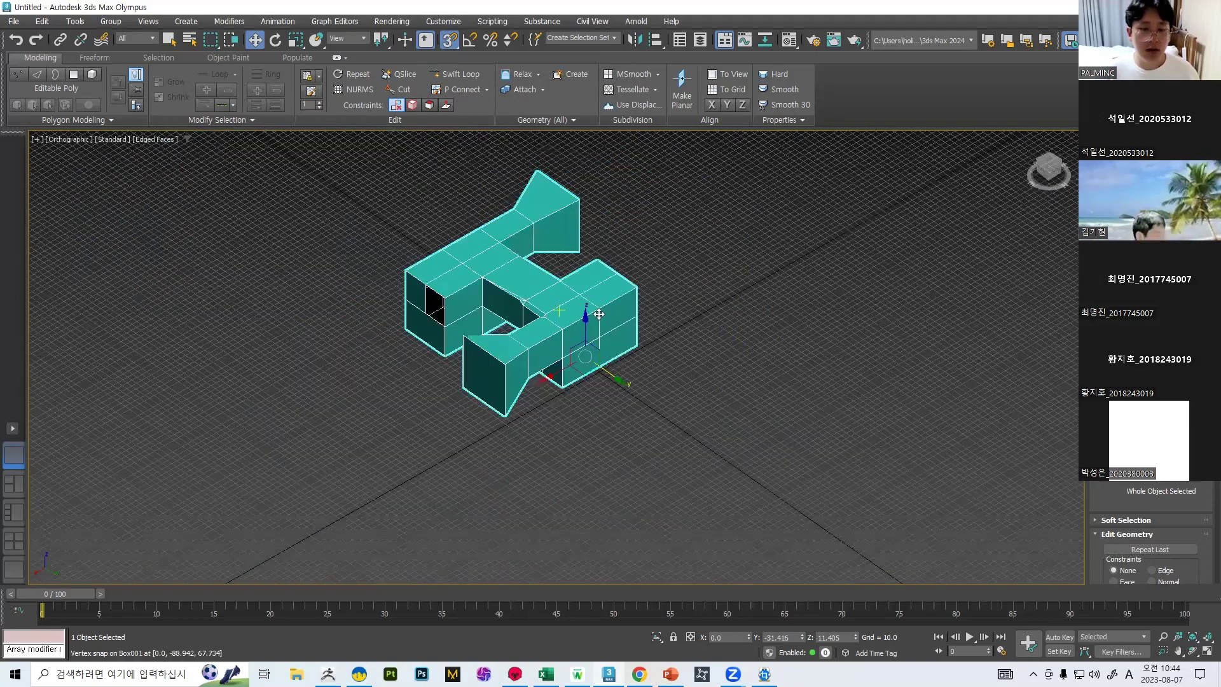
alt+middle_drag(584, 315, 575, 337)
scroll(576, 337, up, 5)
drag(581, 331, 581, 441)
alt+middle_drag(612, 344, 541, 228)
scroll(542, 228, up, 3)
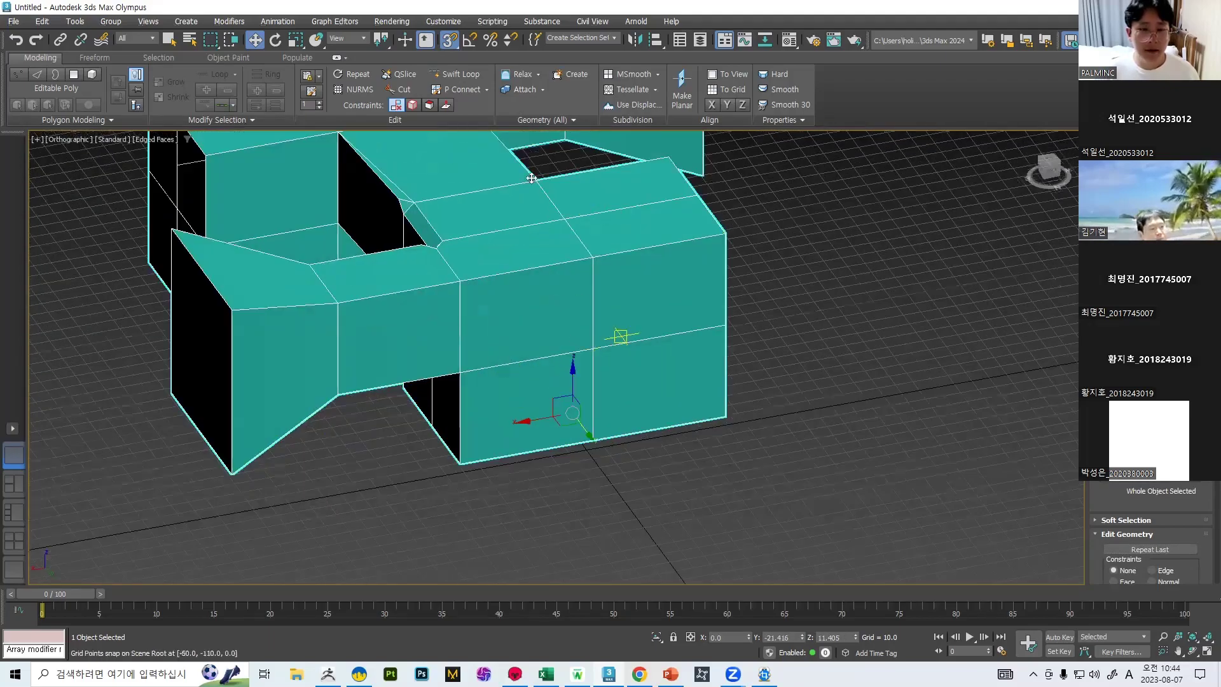
click(452, 40)
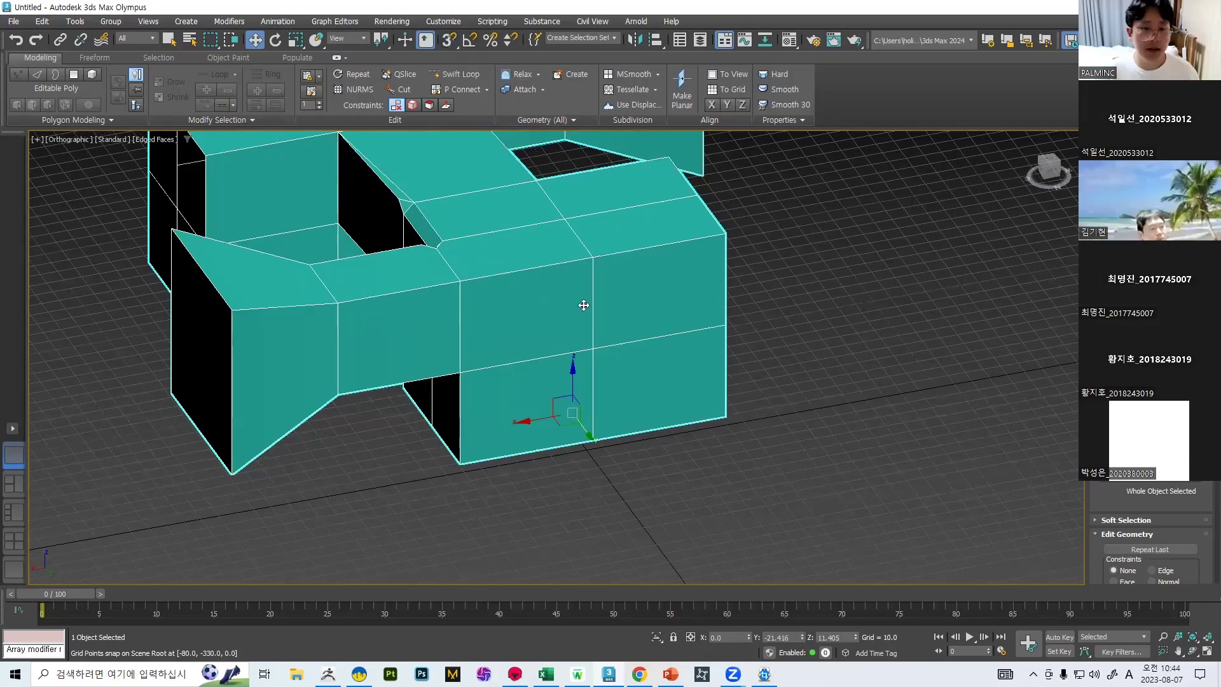
Move the H-shaped model along X to about 154.4 in the Front view.
scroll(584, 308, down, 3)
alt+middle_drag(572, 279, 631, 33)
key(q)
key(f)
scroll(656, 228, down, 4)
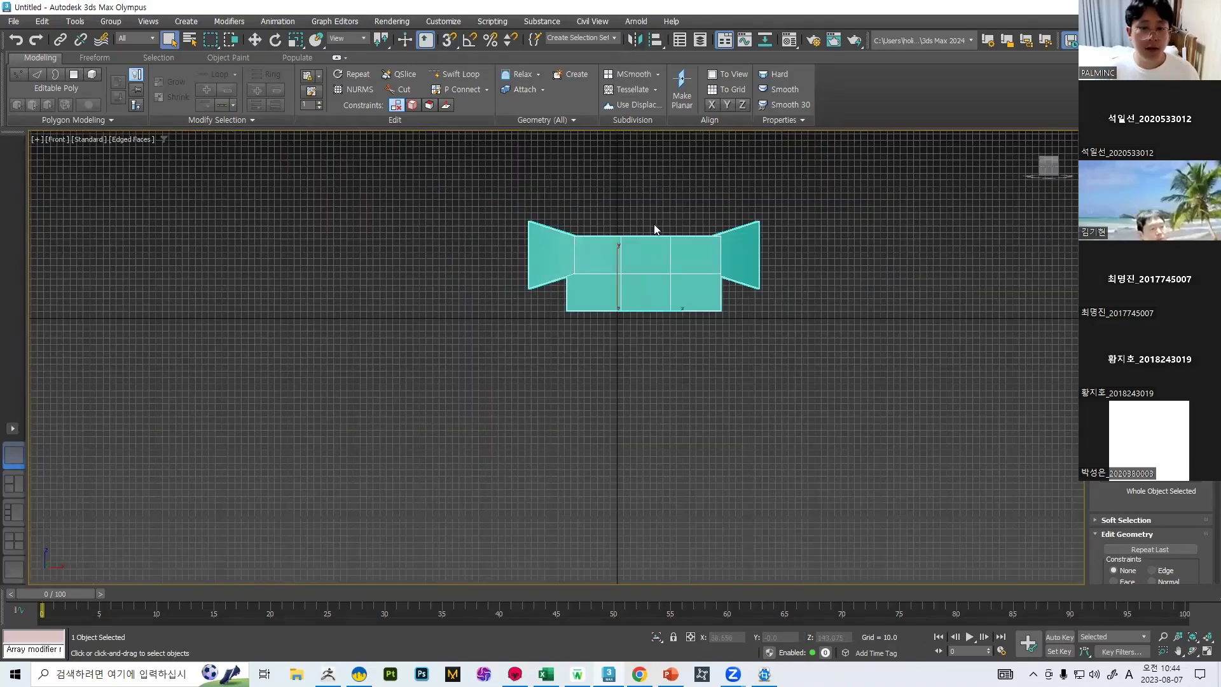
middle_drag(655, 228, 625, 264)
key(w)
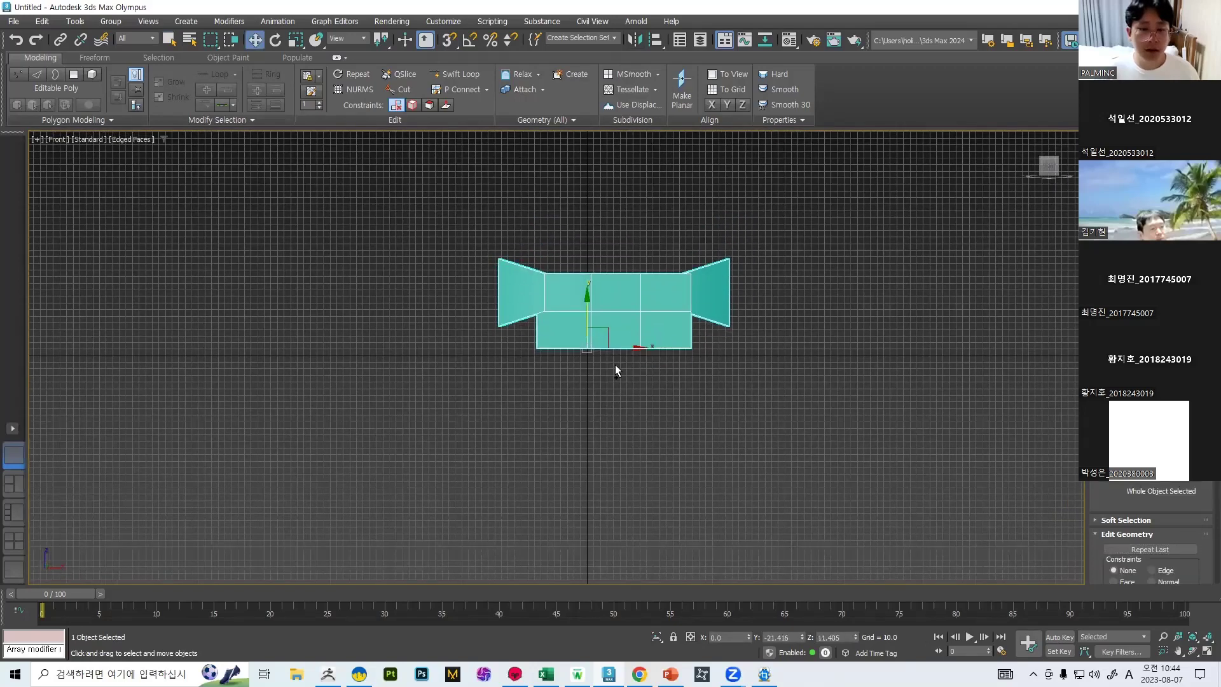
drag(622, 349, 723, 358)
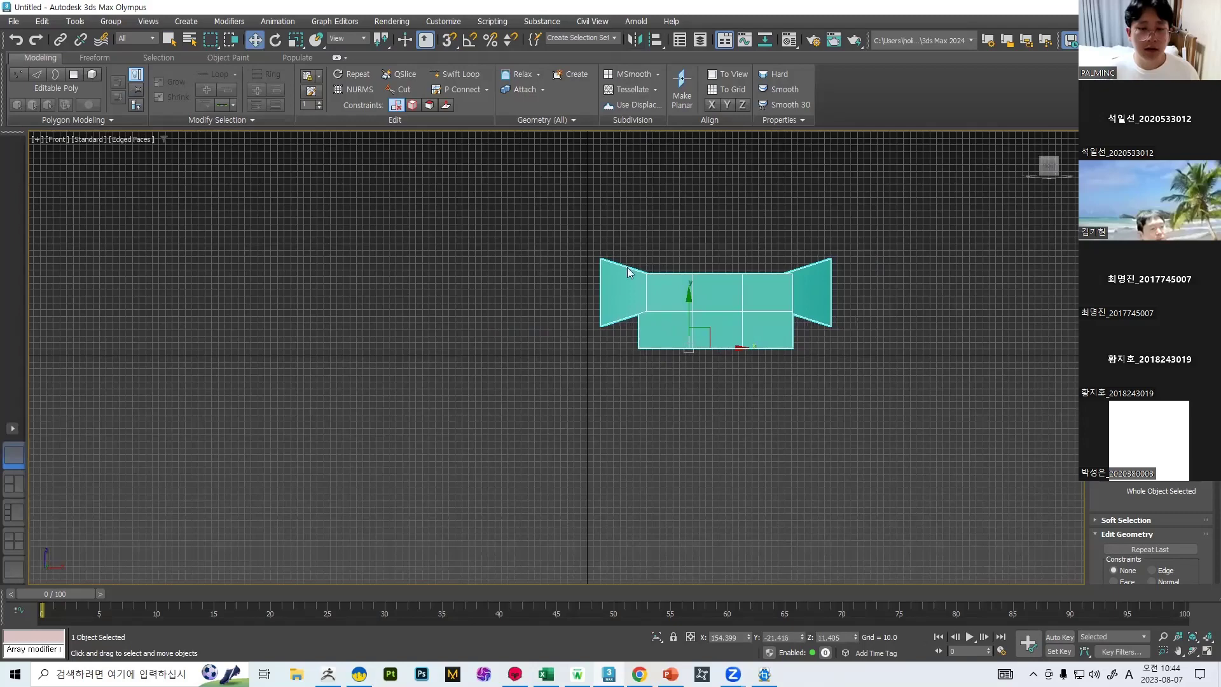
Try mirroring the model about the X axis with No Clone, and cancel the mirror.
scroll(598, 274, up, 2)
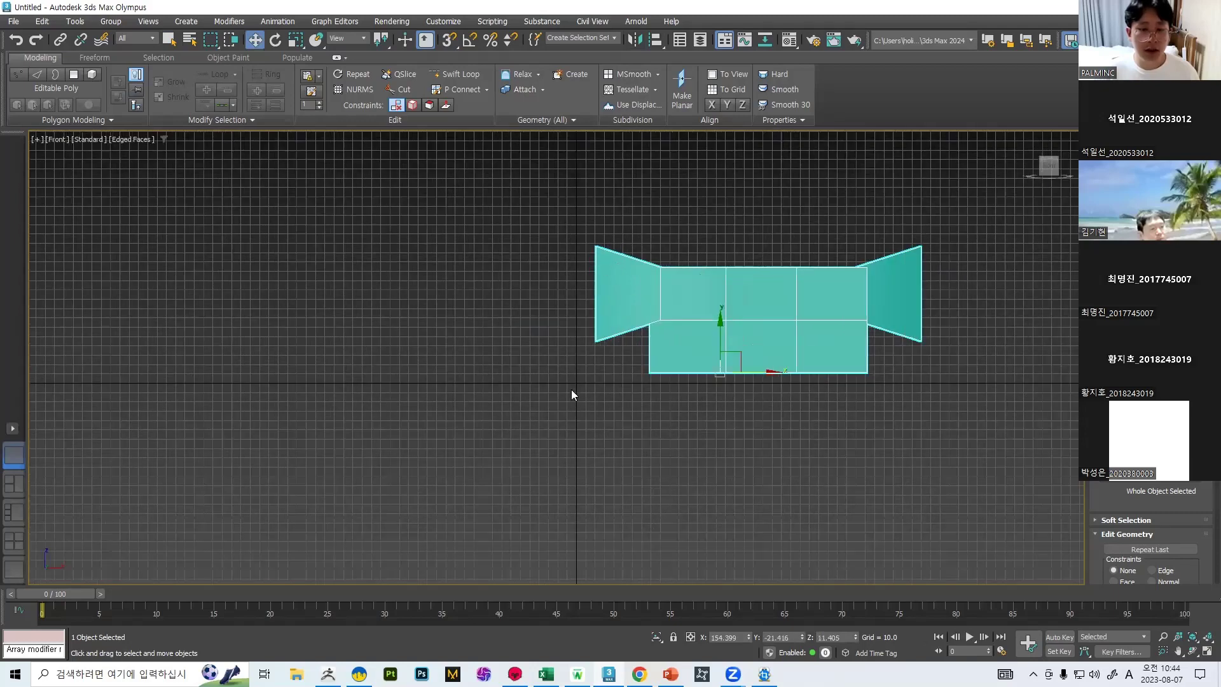
click(635, 40)
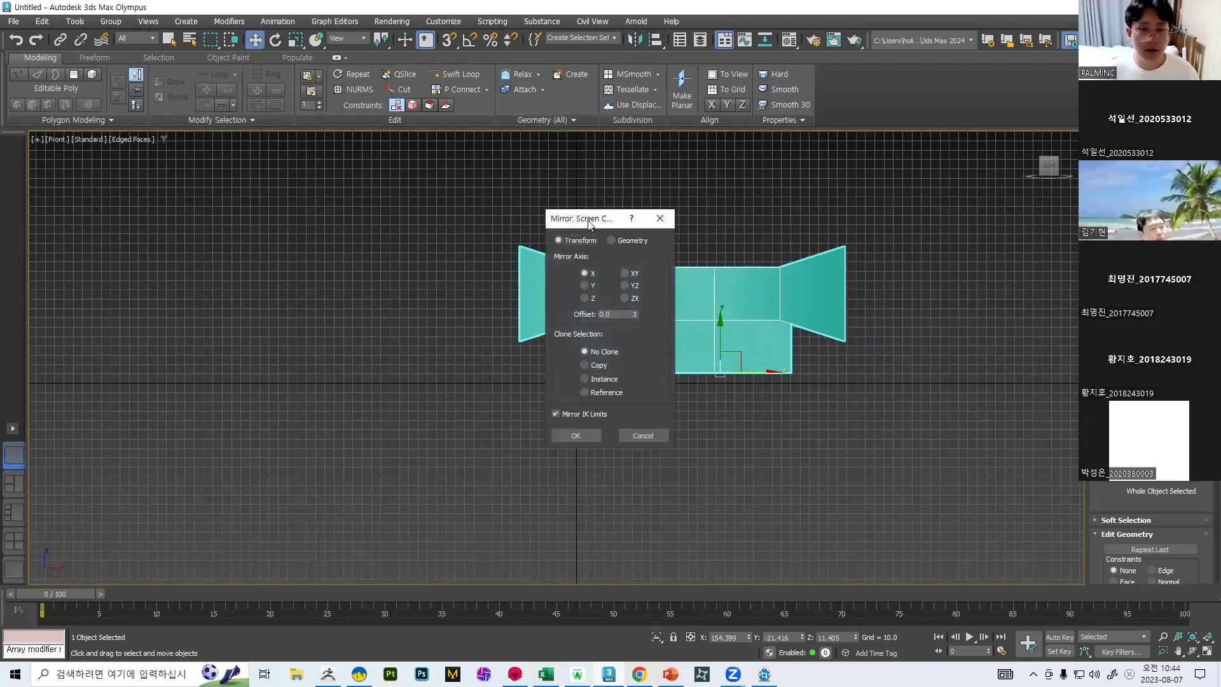
drag(577, 223, 281, 232)
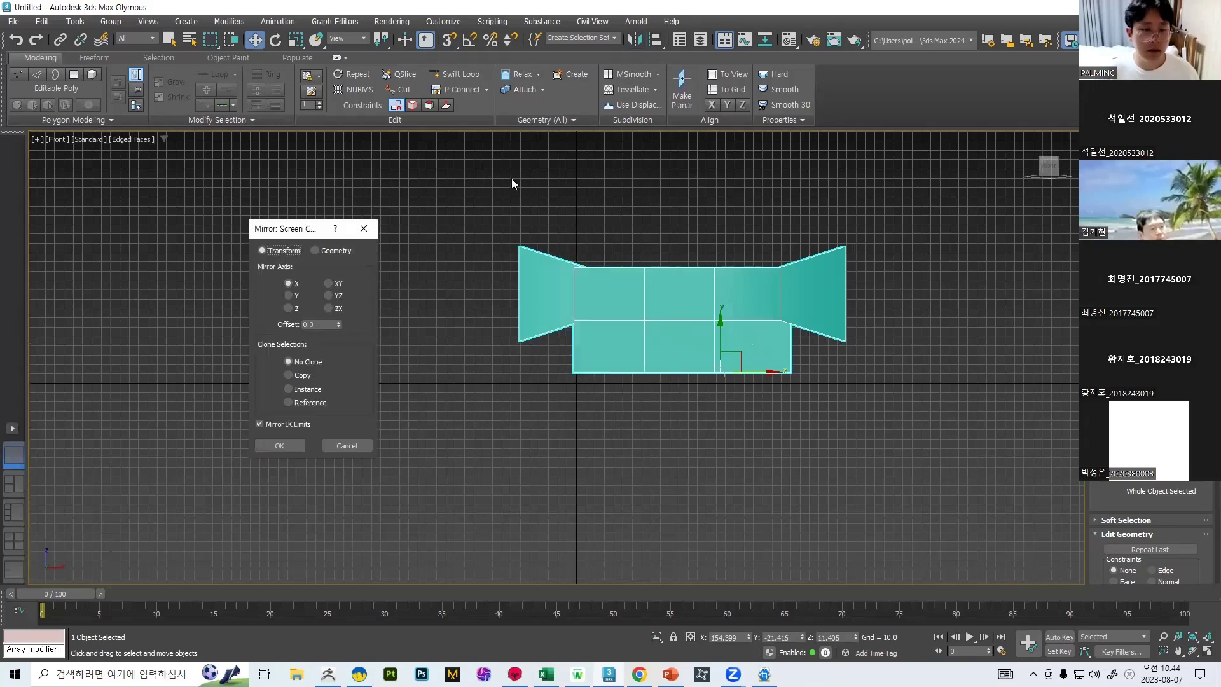
click(360, 445)
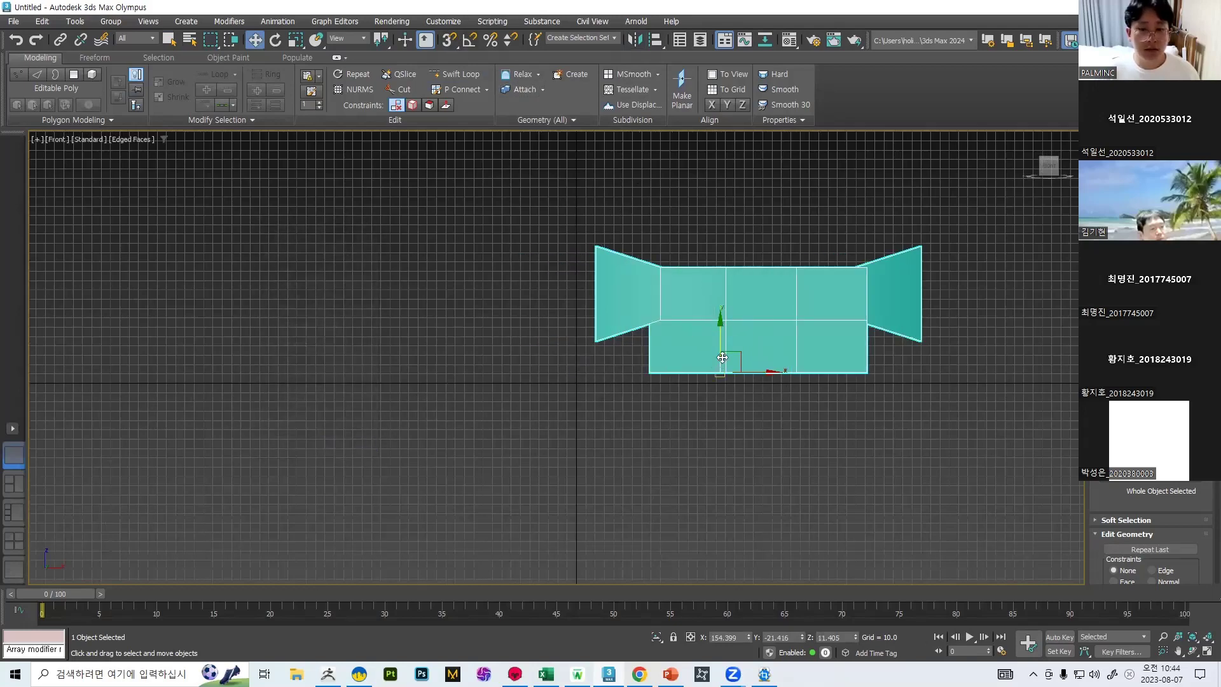
Try the Transform Coordinate Center for the model's gizmo, and switch back to the Pivot Point Center.
drag(381, 40, 384, 110)
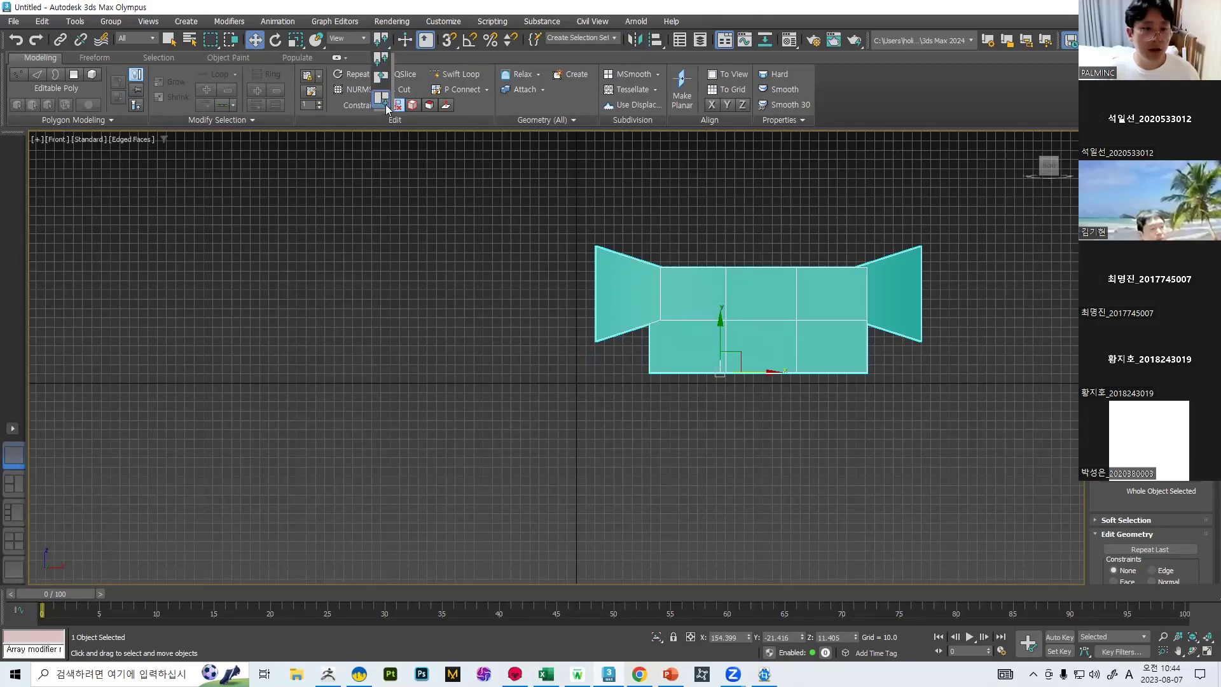
drag(386, 109, 386, 110)
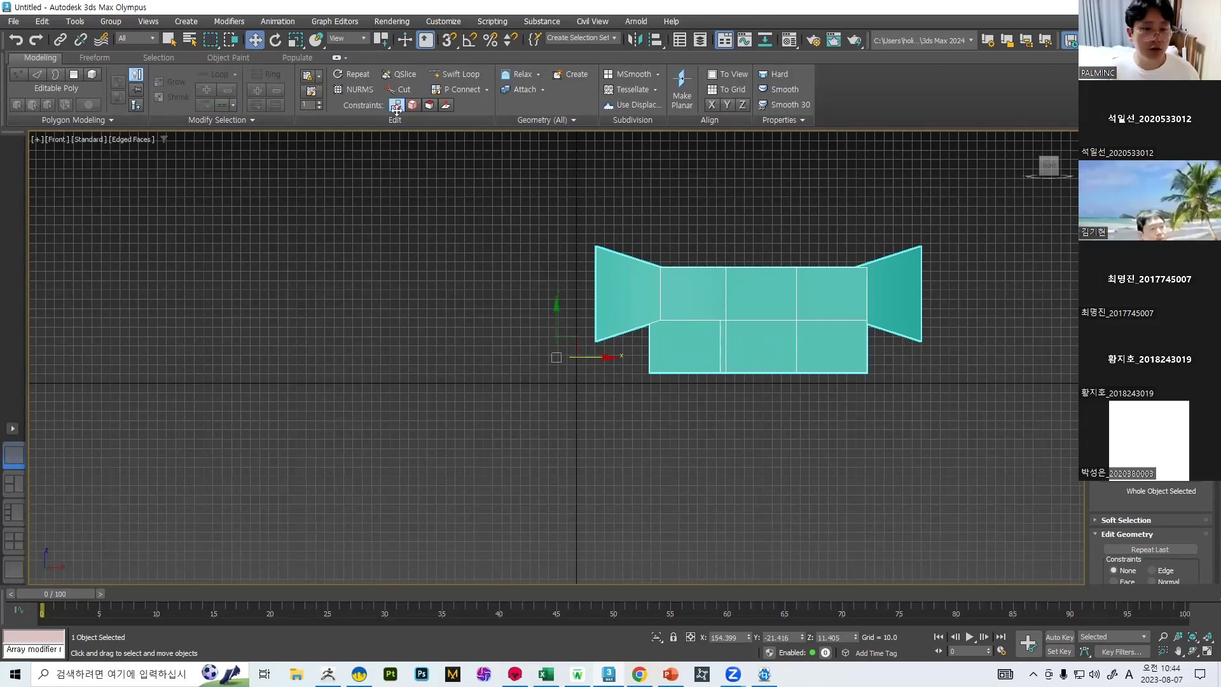
scroll(587, 299, down, 5)
scroll(600, 336, up, 5)
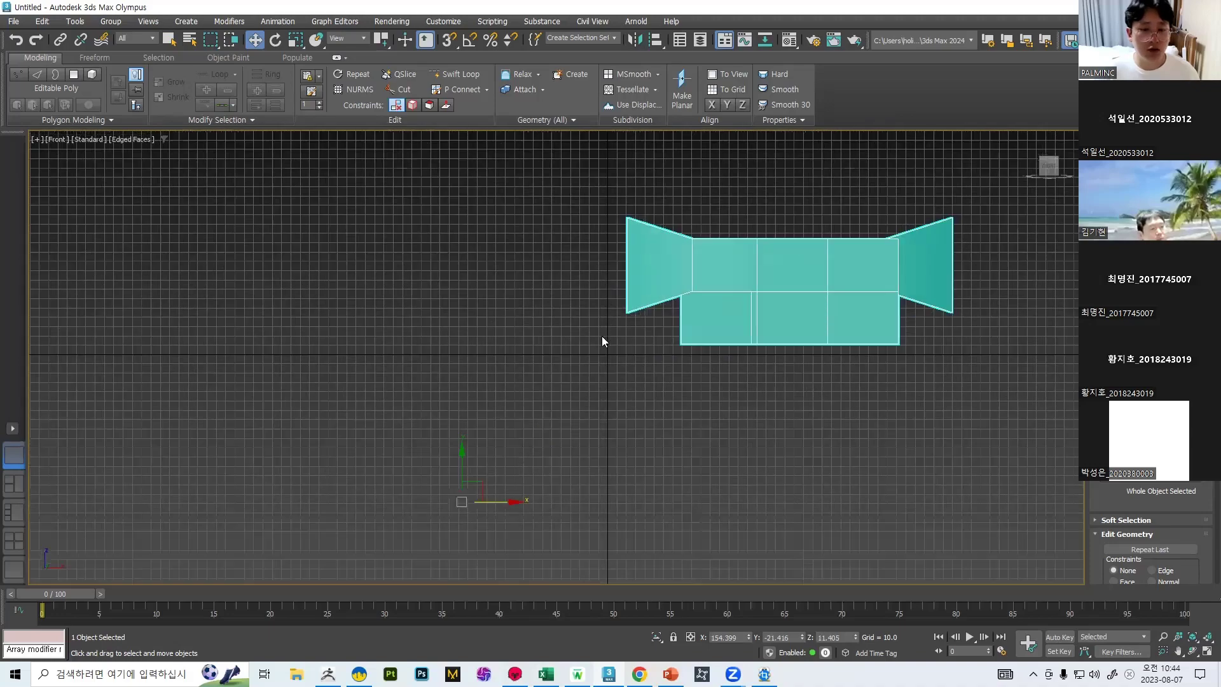
scroll(600, 336, down, 3)
click(687, 264)
click(678, 302)
drag(390, 77, 381, 59)
Convert the H-shaped model to an Editable Poly.
click(1136, 59)
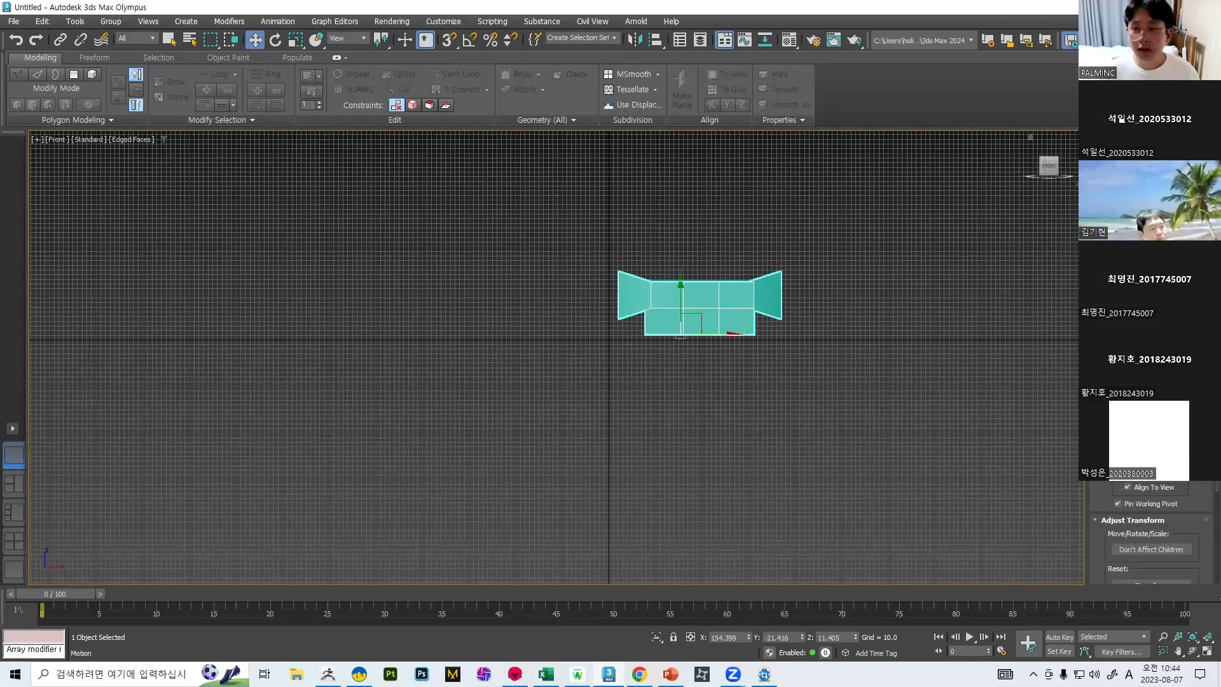
click(1157, 59)
click(1196, 59)
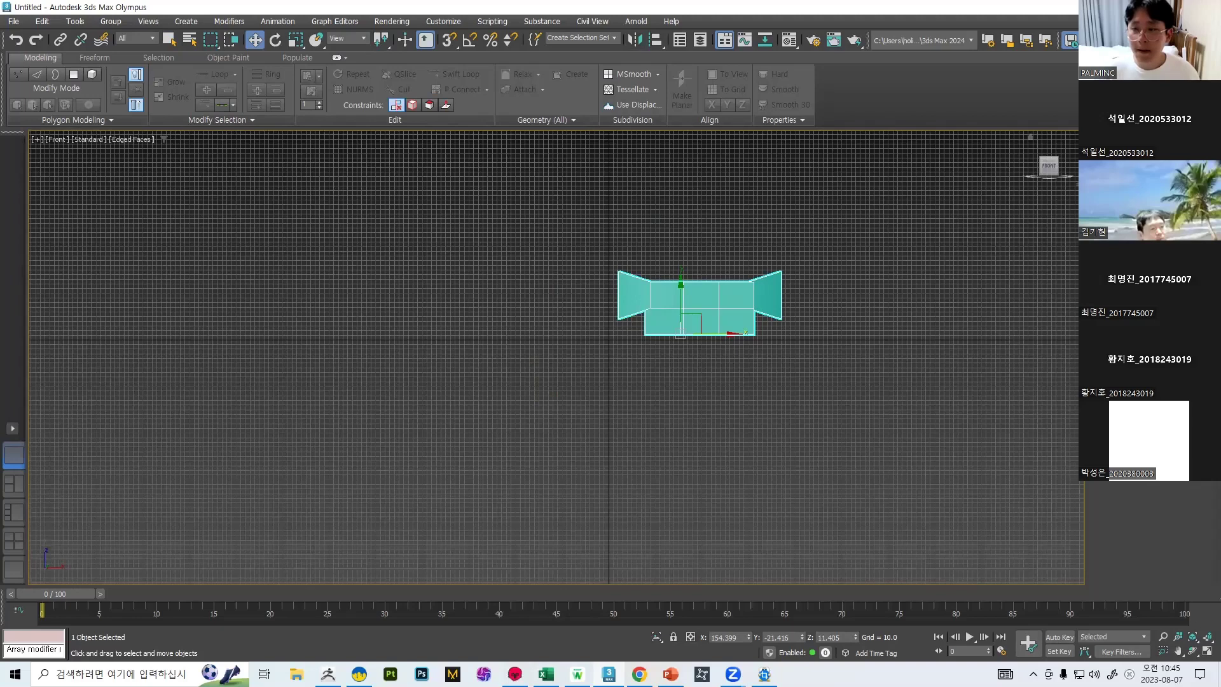
right_click(712, 316)
mouse_move(782, 468)
click(845, 468)
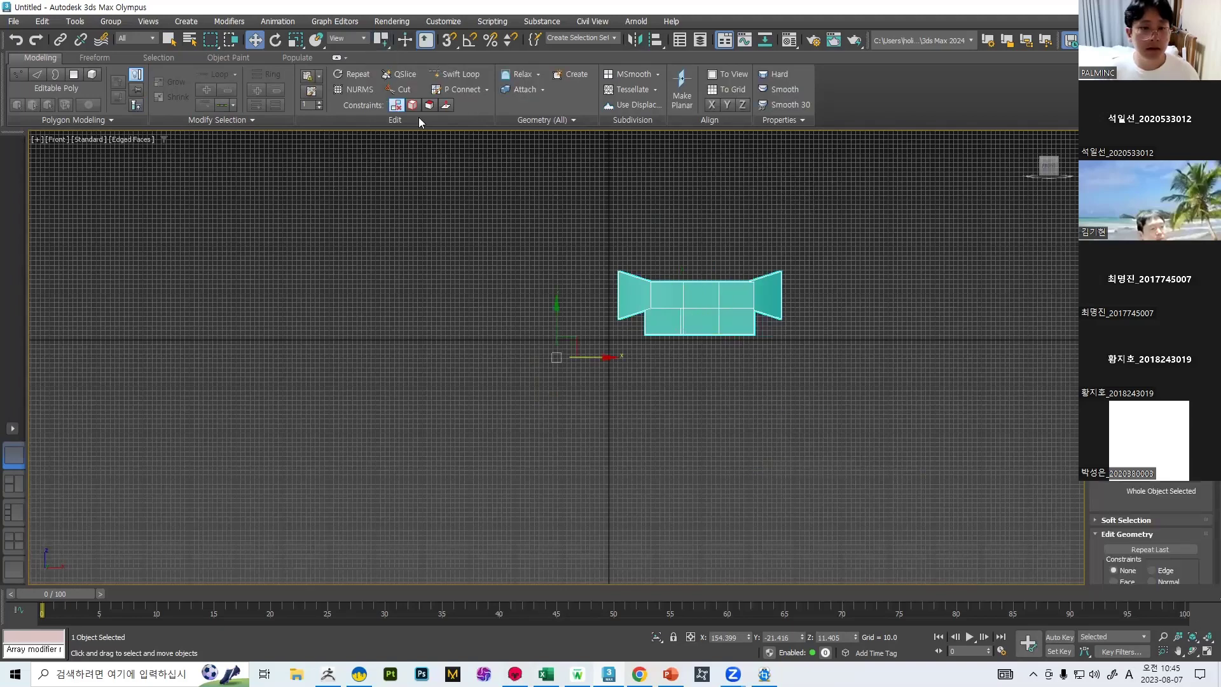
scroll(616, 215, down, 4)
scroll(692, 217, down, 5)
scroll(688, 213, up, 4)
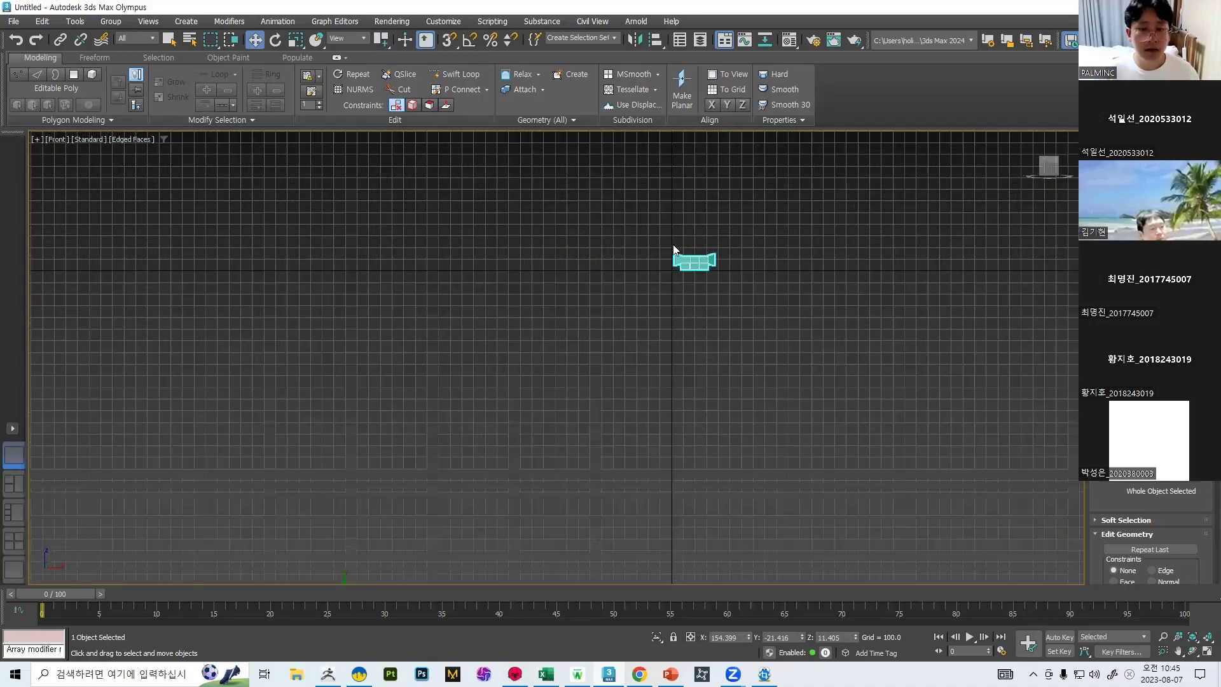
scroll(692, 238, down, 4)
scroll(687, 232, up, 4)
click(634, 40)
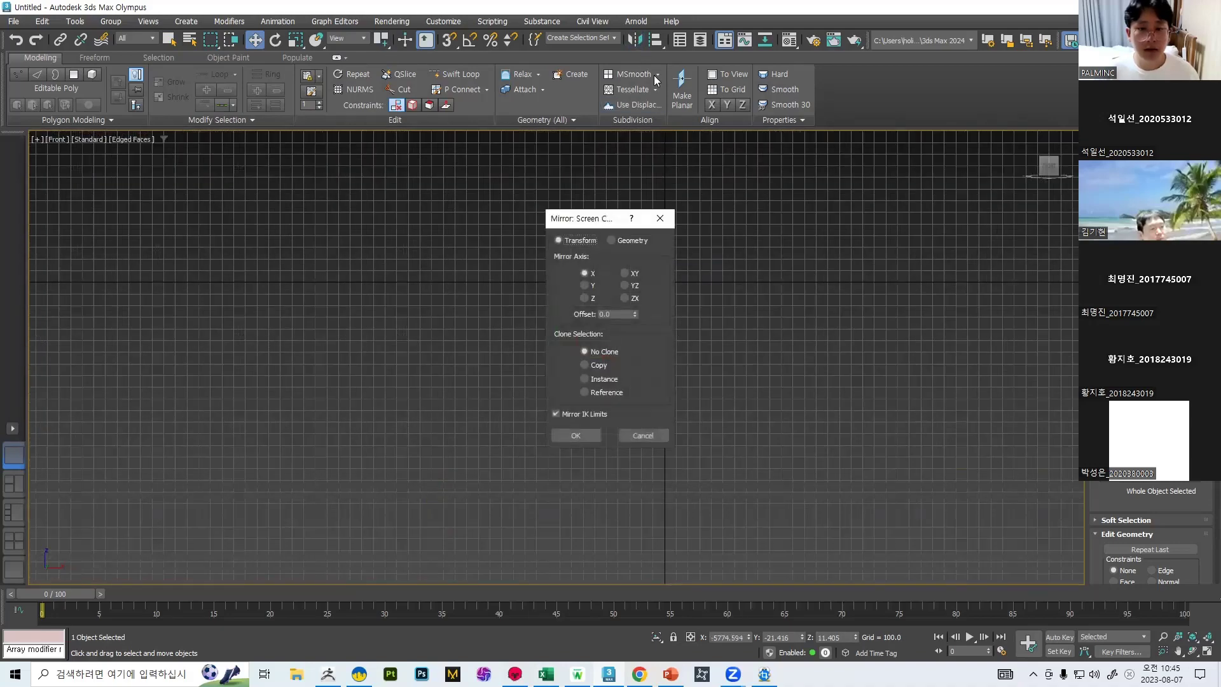
click(646, 434)
Try the Pivot Point Center for the model's gizmo, and set it back to the Transform Coordinate Center.
scroll(692, 267, up, 2)
scroll(693, 264, down, 5)
alt+middle_drag(694, 264, 559, 416)
scroll(732, 290, up, 8)
alt+middle_drag(755, 304, 690, 295)
scroll(665, 333, up, 4)
key(f)
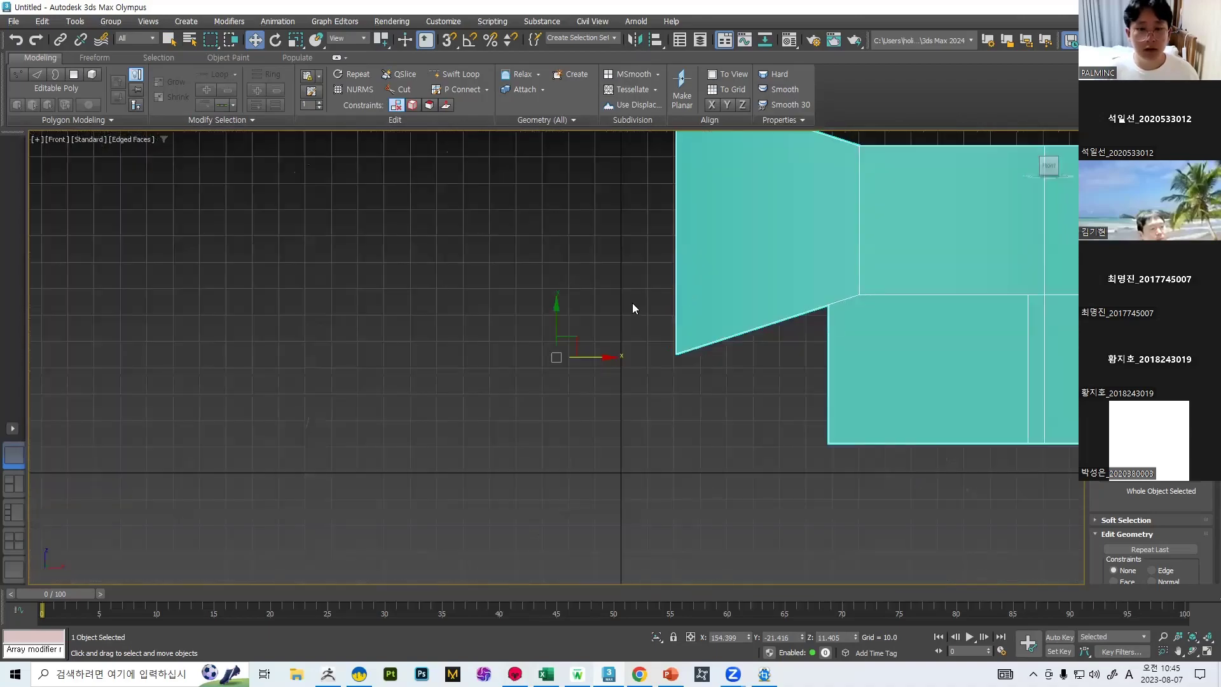
scroll(634, 302, down, 5)
drag(383, 42, 383, 62)
alt+middle_drag(667, 217, 693, 241)
drag(385, 39, 396, 105)
alt+middle_drag(765, 277, 748, 337)
middle_drag(604, 361, 587, 291)
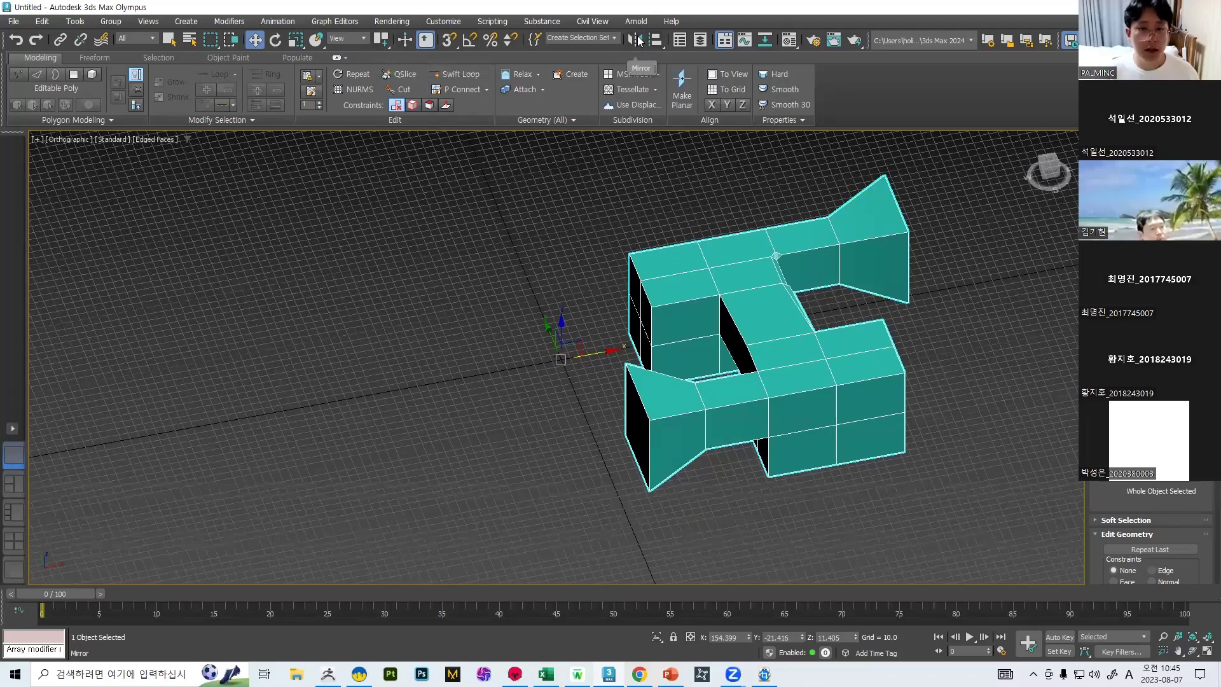
Mirror the model about the X axis as a Copy, previewing the Y, Z, XY and ZX axes before settling on X.
click(639, 40)
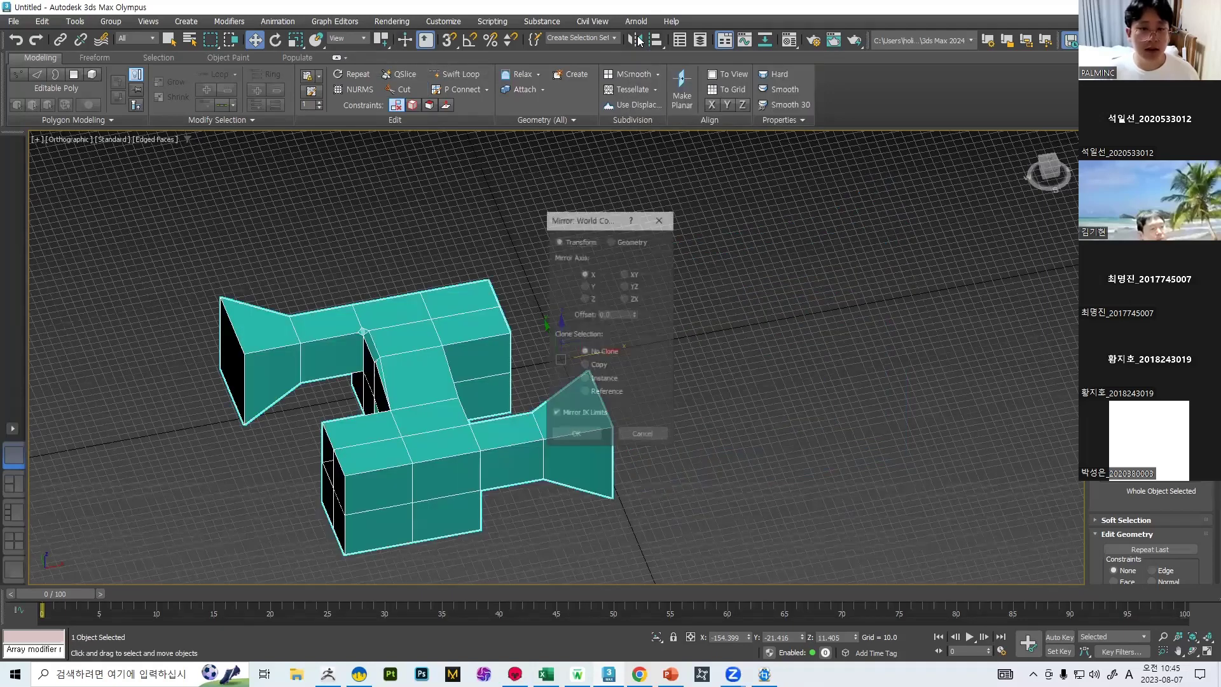
drag(595, 221, 942, 199)
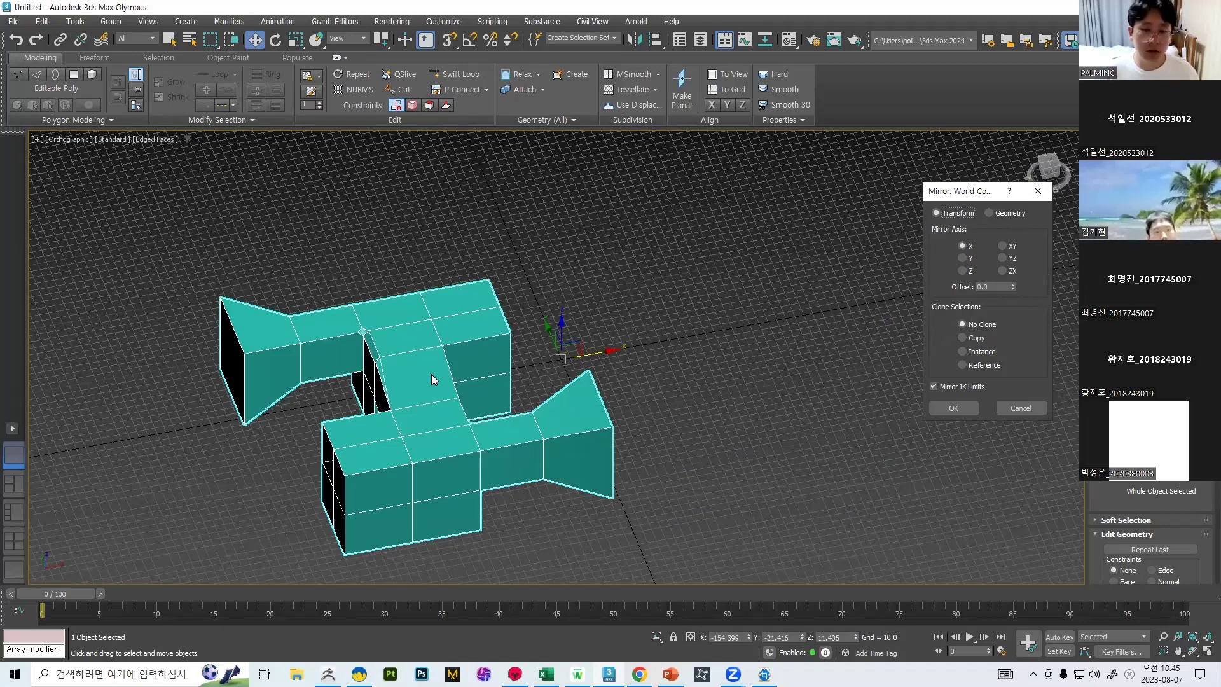
click(967, 339)
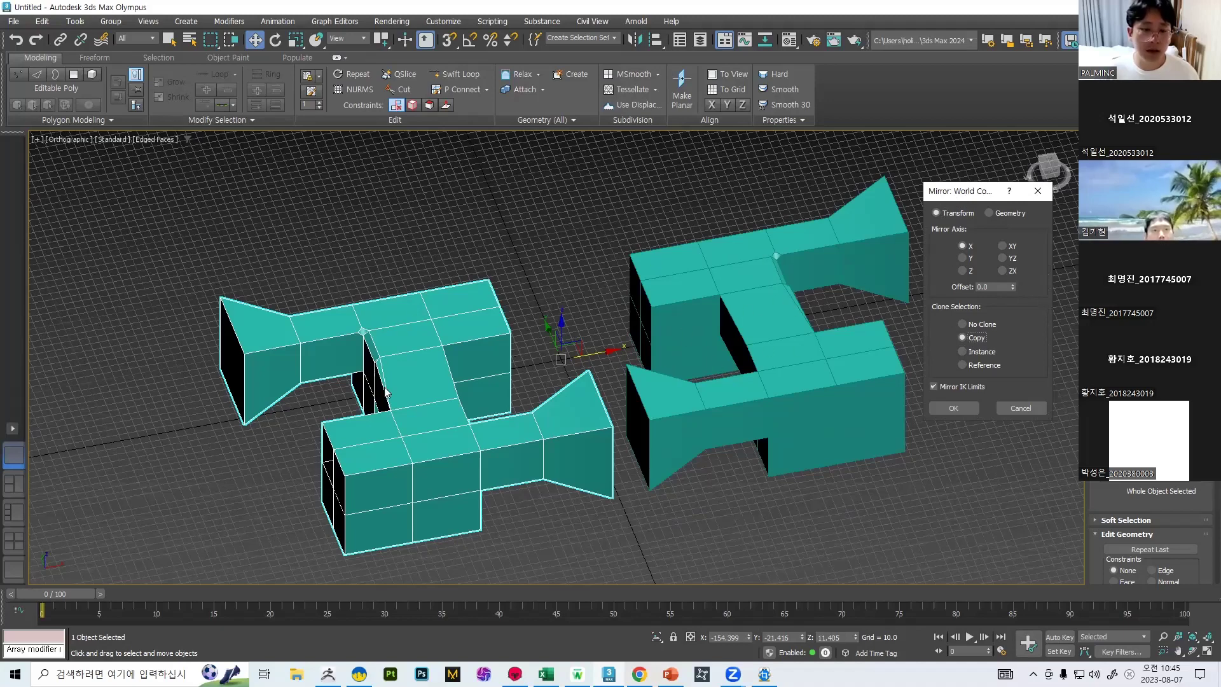
click(962, 258)
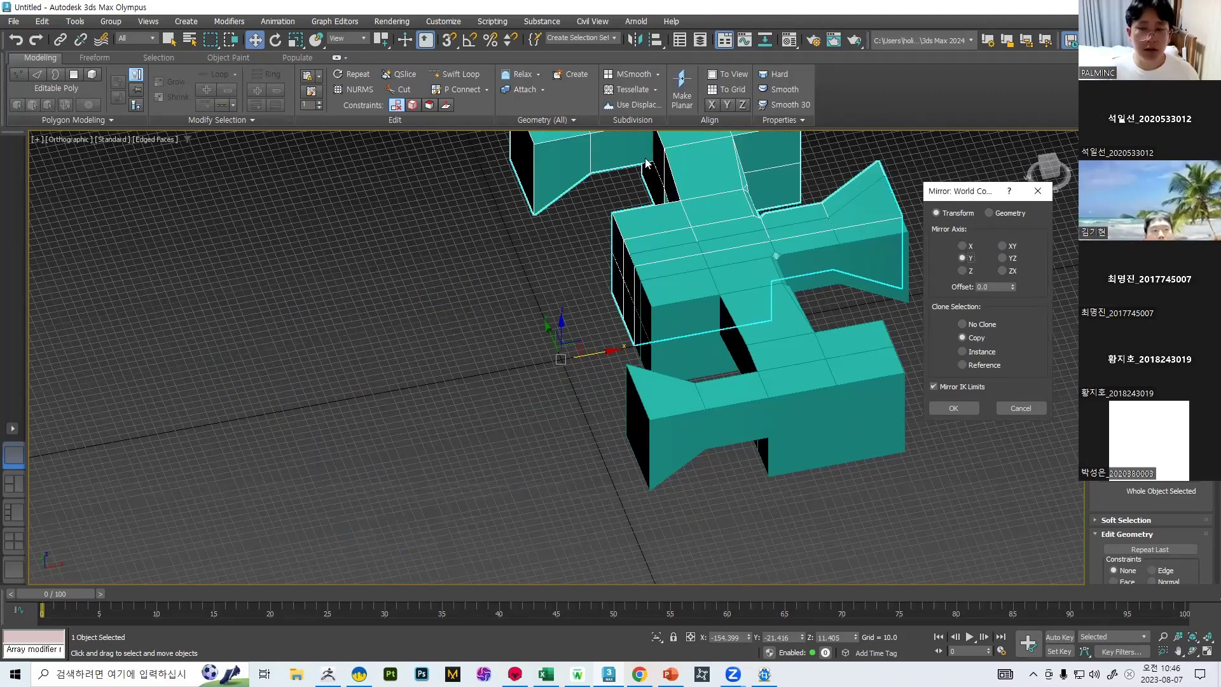
click(969, 271)
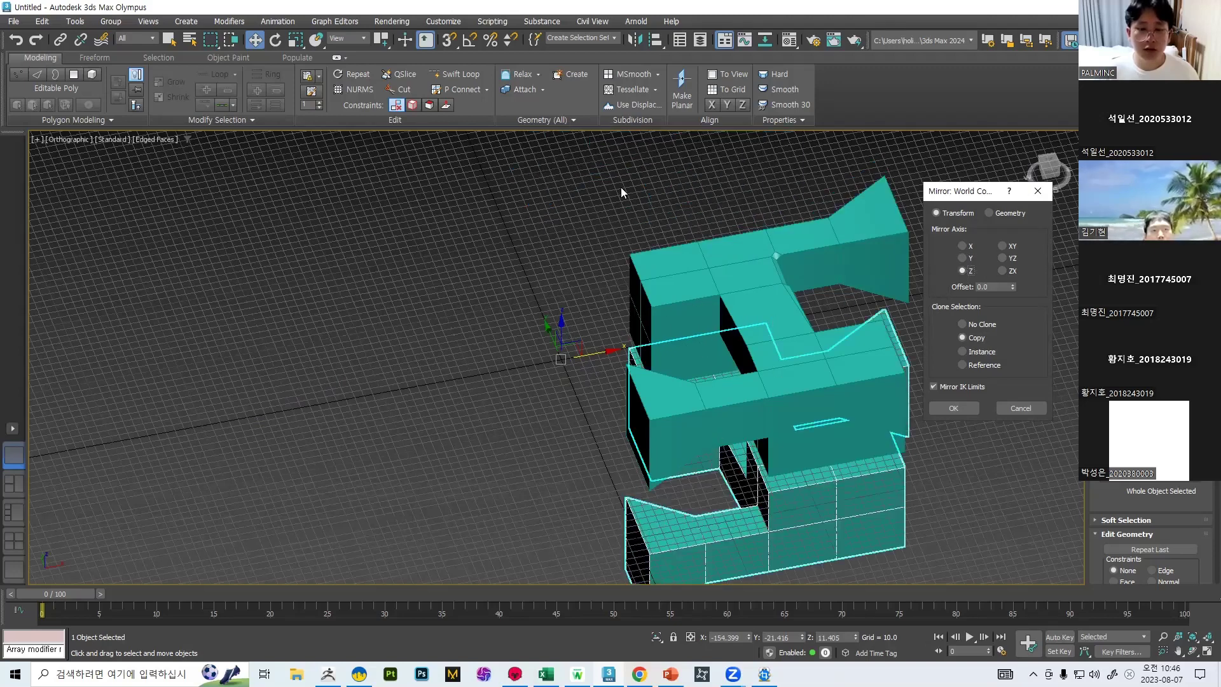
click(1003, 245)
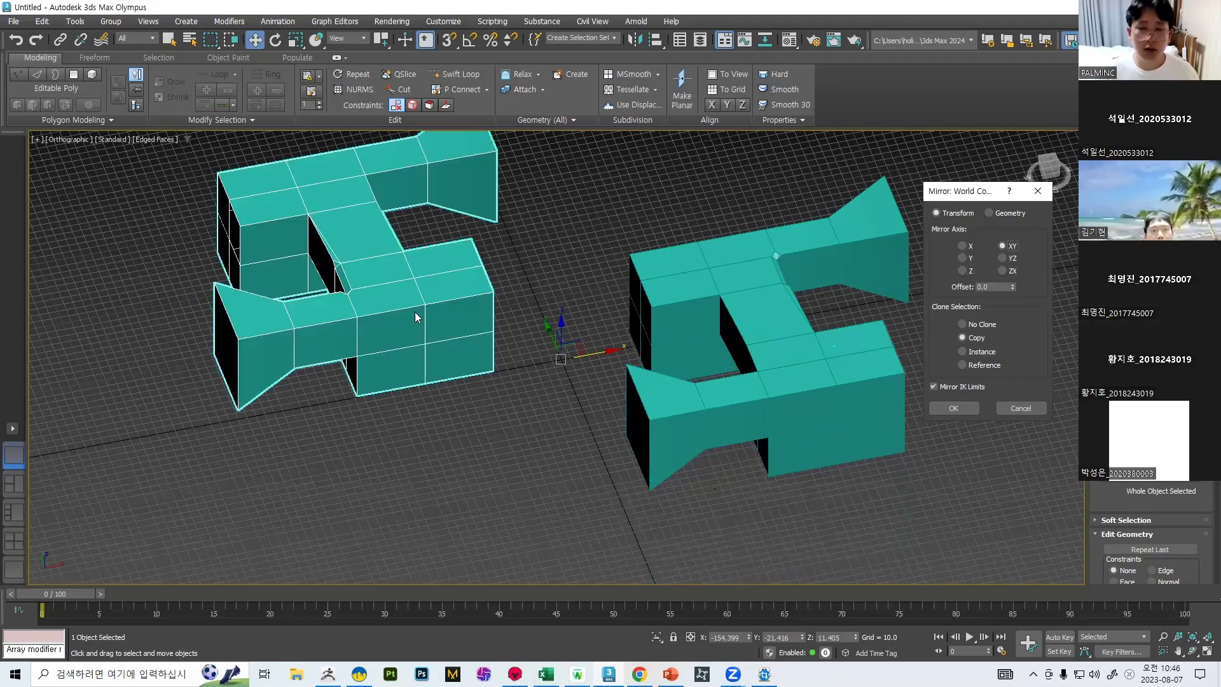
click(1010, 272)
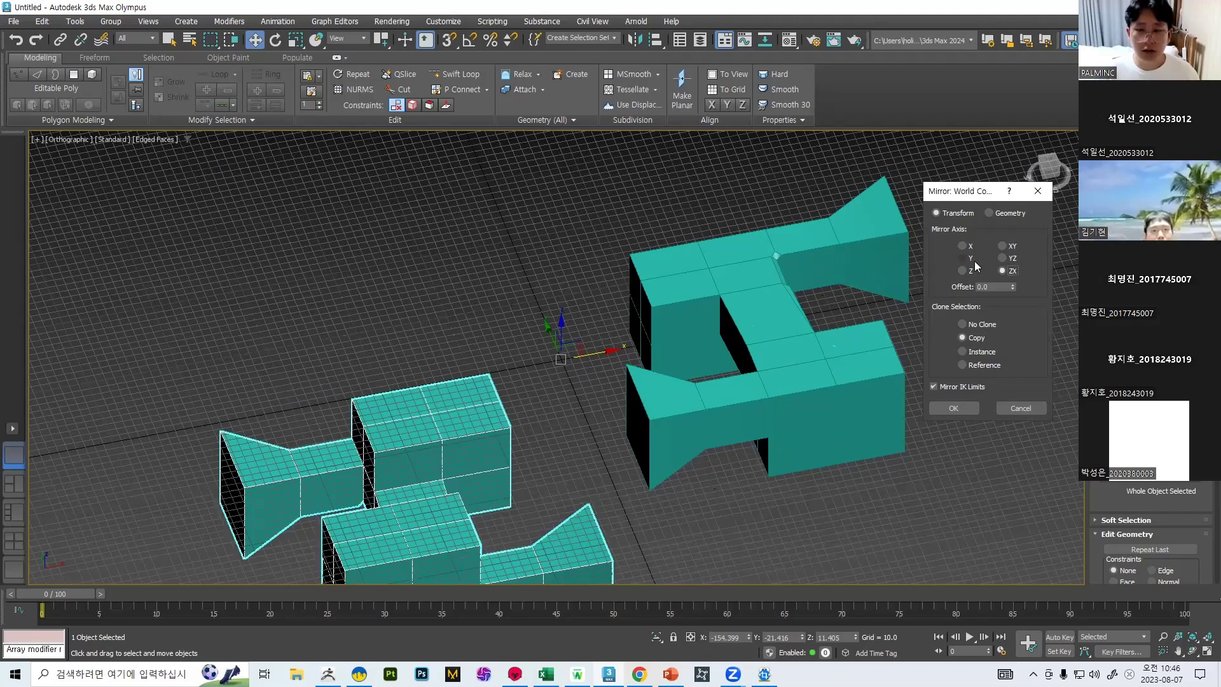
click(962, 246)
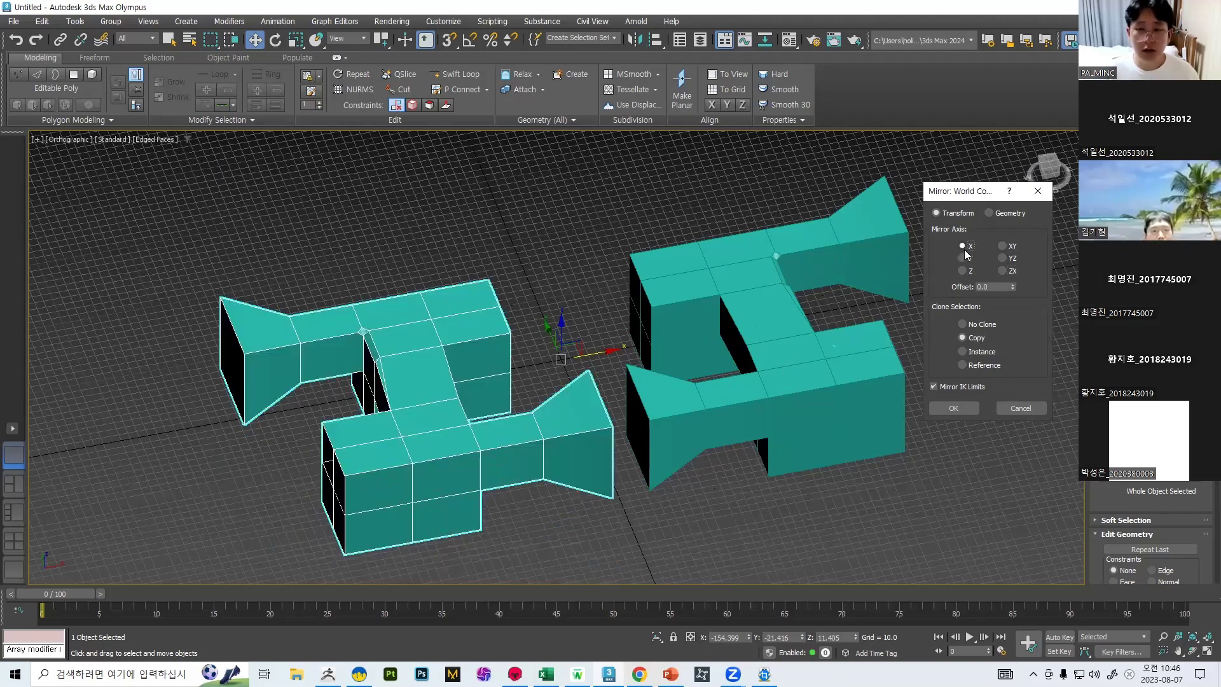
click(955, 408)
Move the mirrored copy in the Front view to about X -2.7 and Z 137, and delete it.
alt+middle_drag(949, 411, 496, 324)
click(671, 365)
click(507, 362)
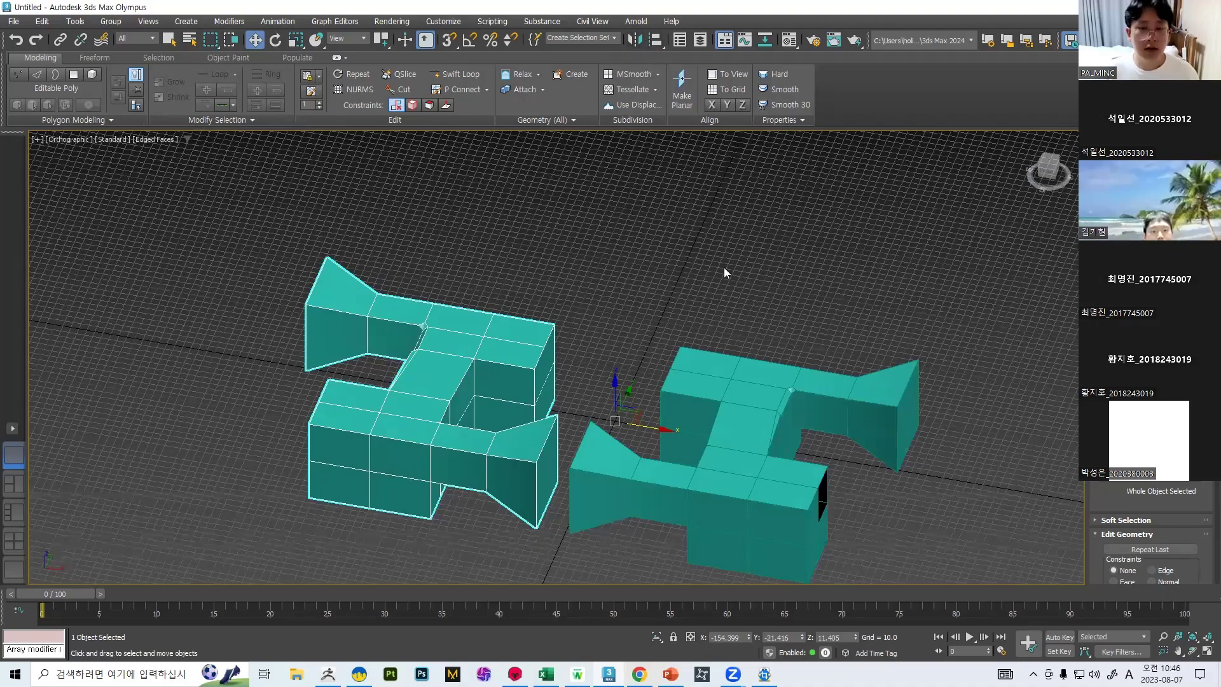
scroll(727, 272, down, 5)
scroll(686, 325, up, 3)
alt+middle_drag(683, 326, 661, 209)
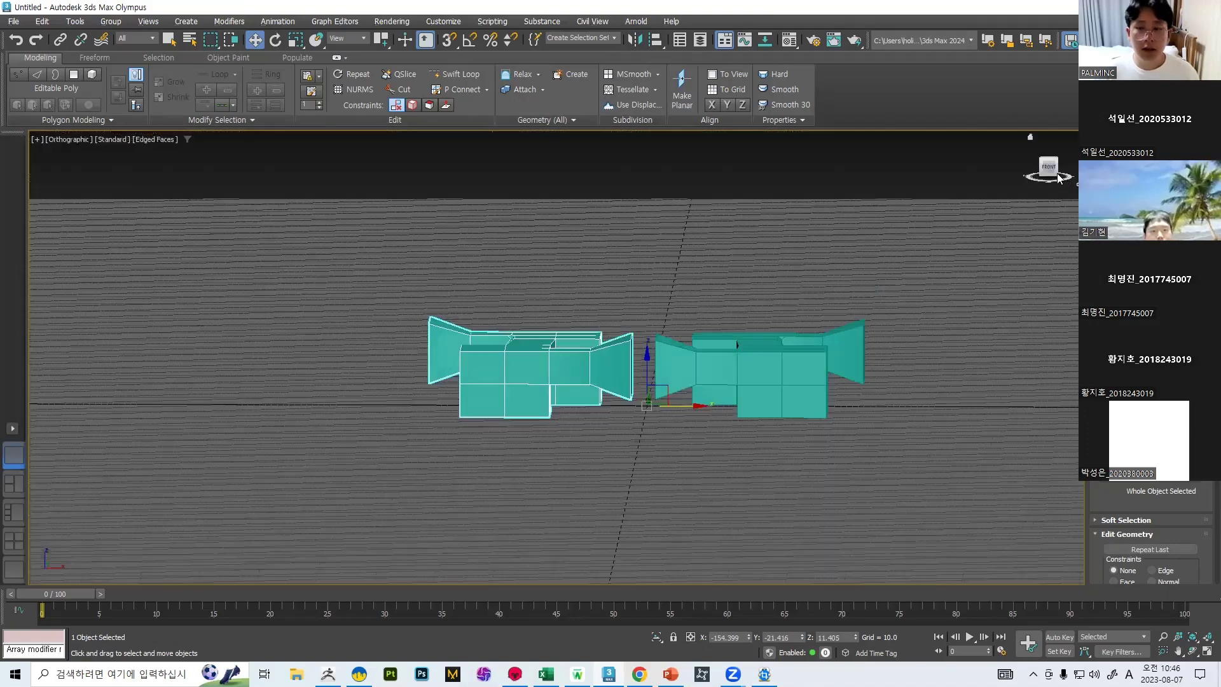
key(f)
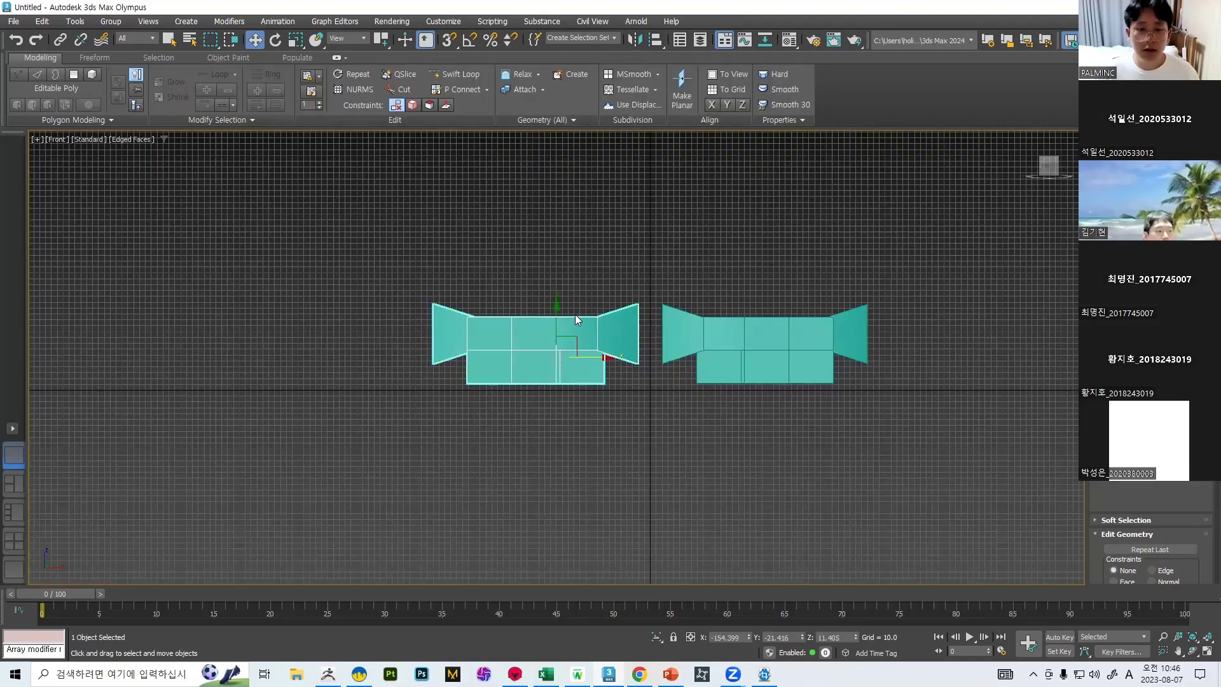
drag(556, 316, 577, 235)
drag(588, 354, 678, 337)
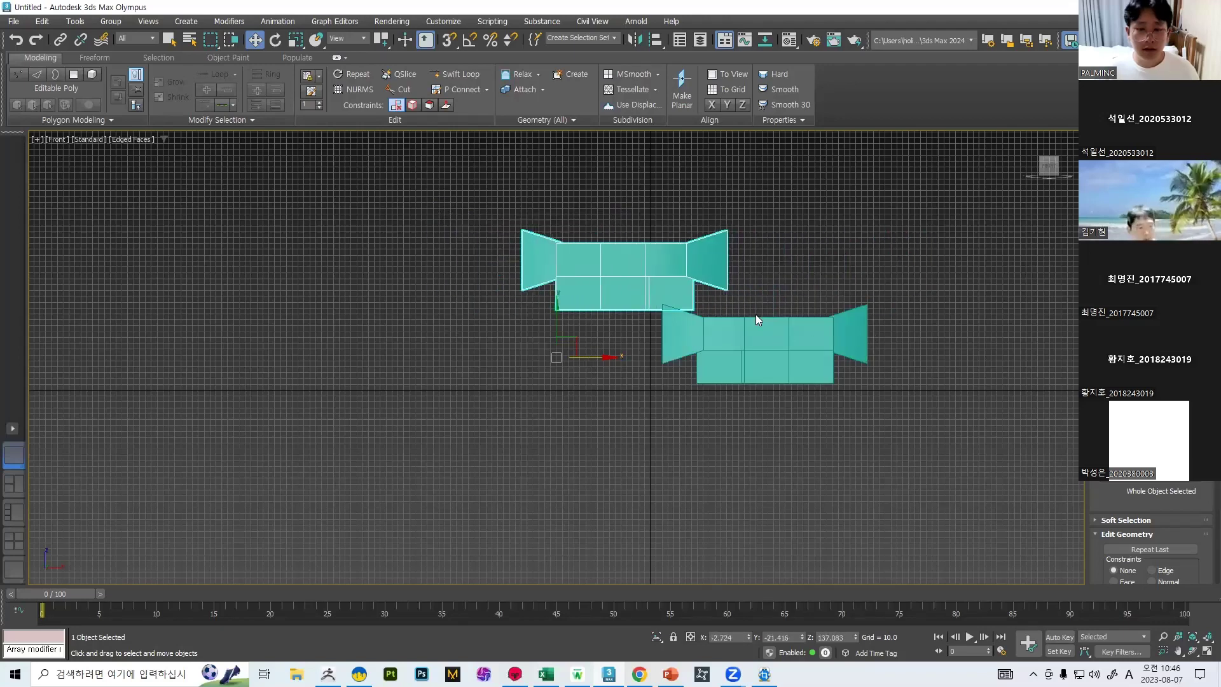
key(Delete)
Switch the remaining model to the Pivot Point Center and clone it straight up to about Z 278.
click(742, 354)
drag(382, 41, 386, 62)
shift+drag(743, 346, 746, 188)
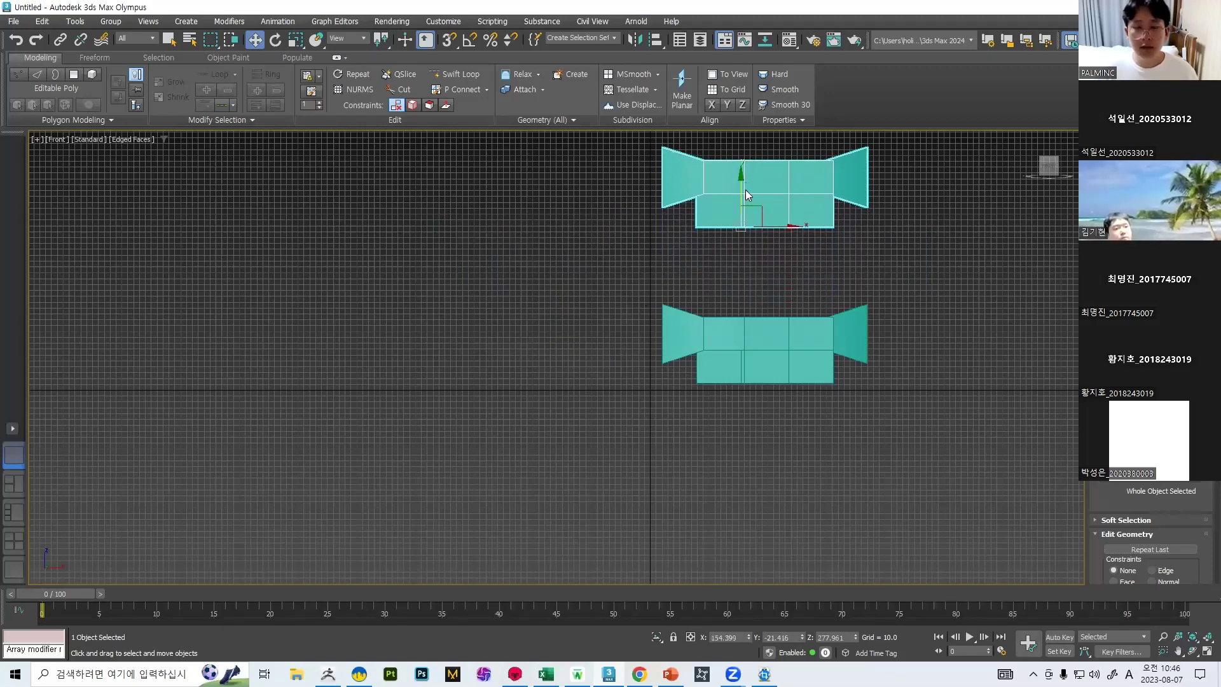
click(612, 390)
Align the upper copy to the lower model on Y Position only, matching the copy's Minimum to the target's Maximum.
scroll(699, 236, up, 5)
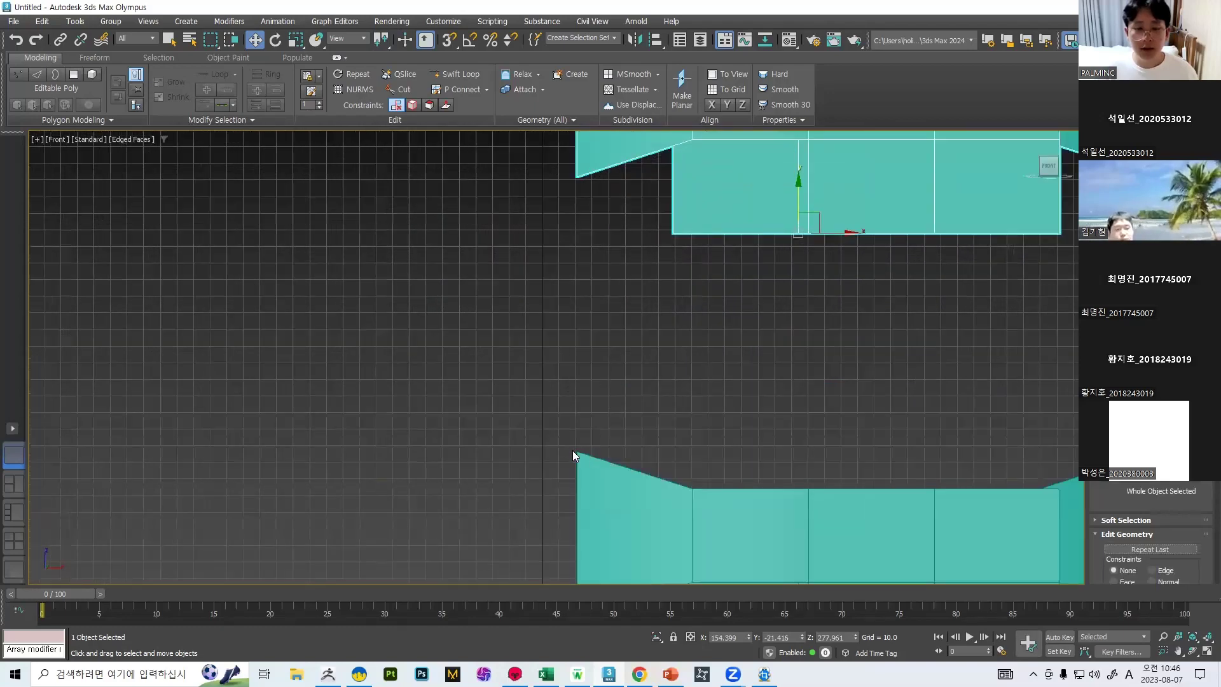
scroll(616, 410, down, 2)
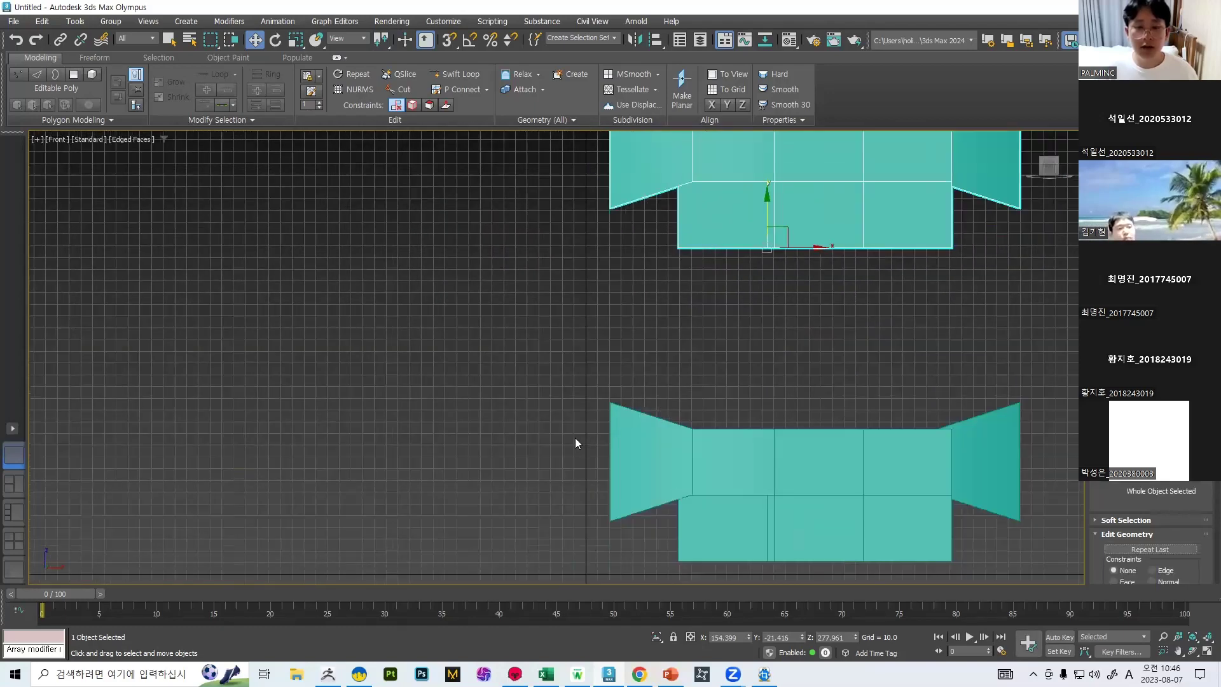
click(654, 41)
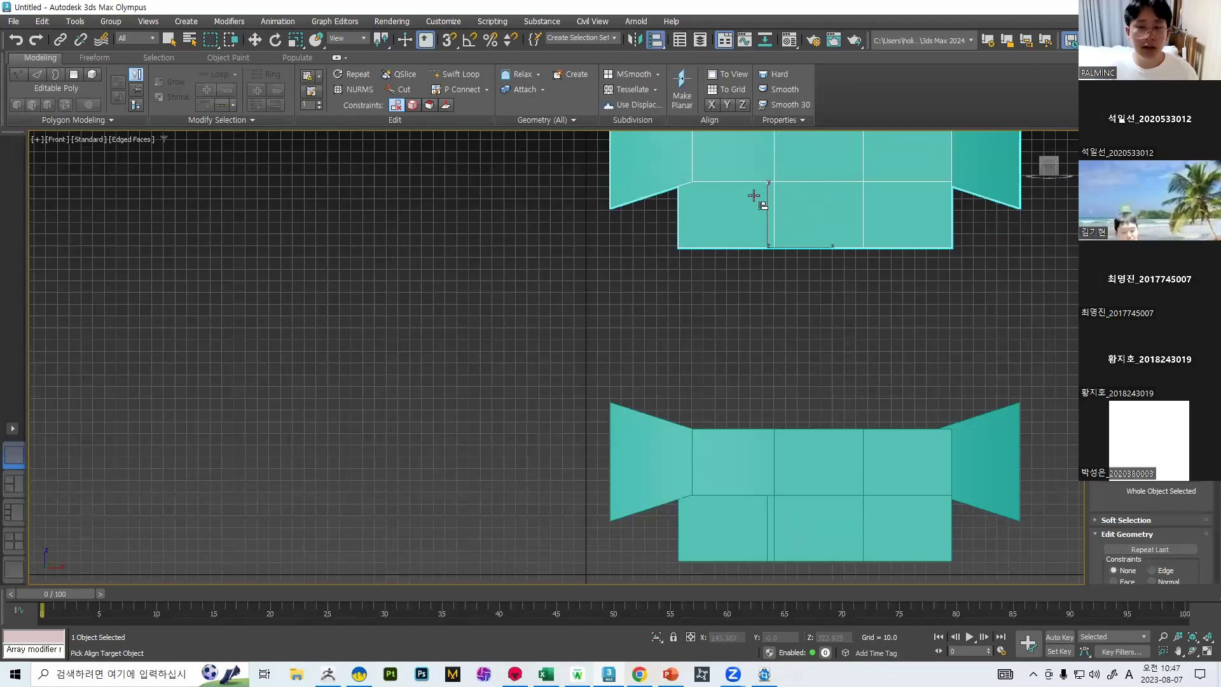
click(648, 444)
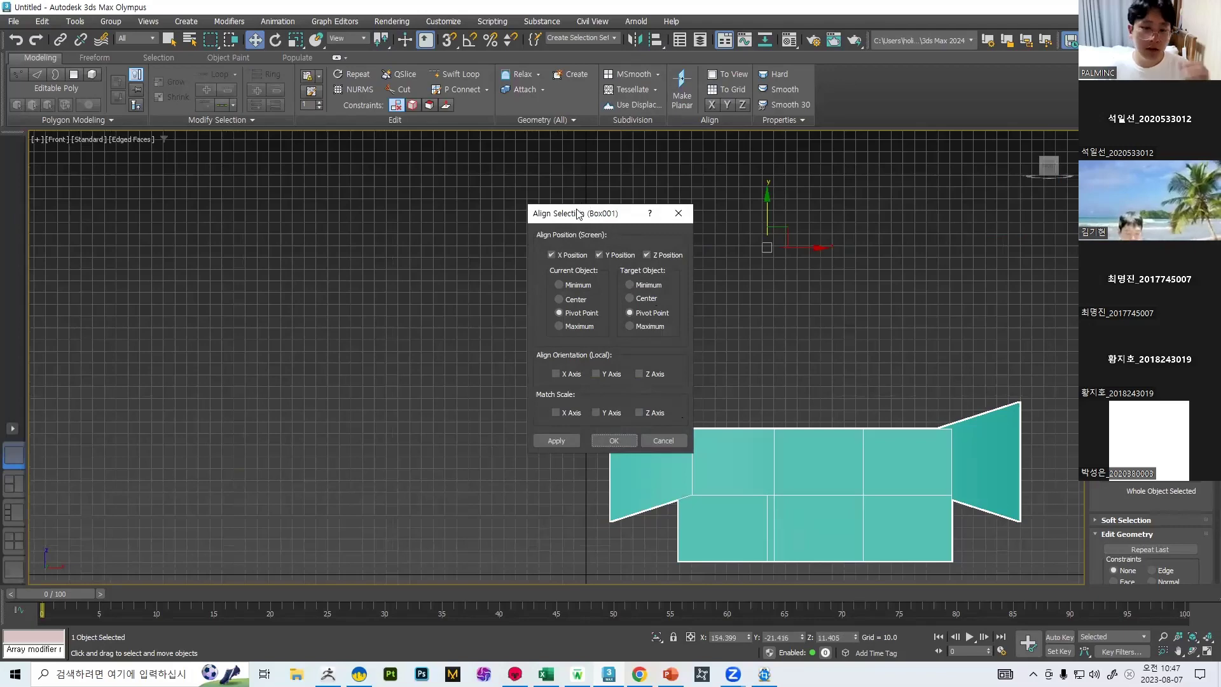
drag(590, 217, 393, 217)
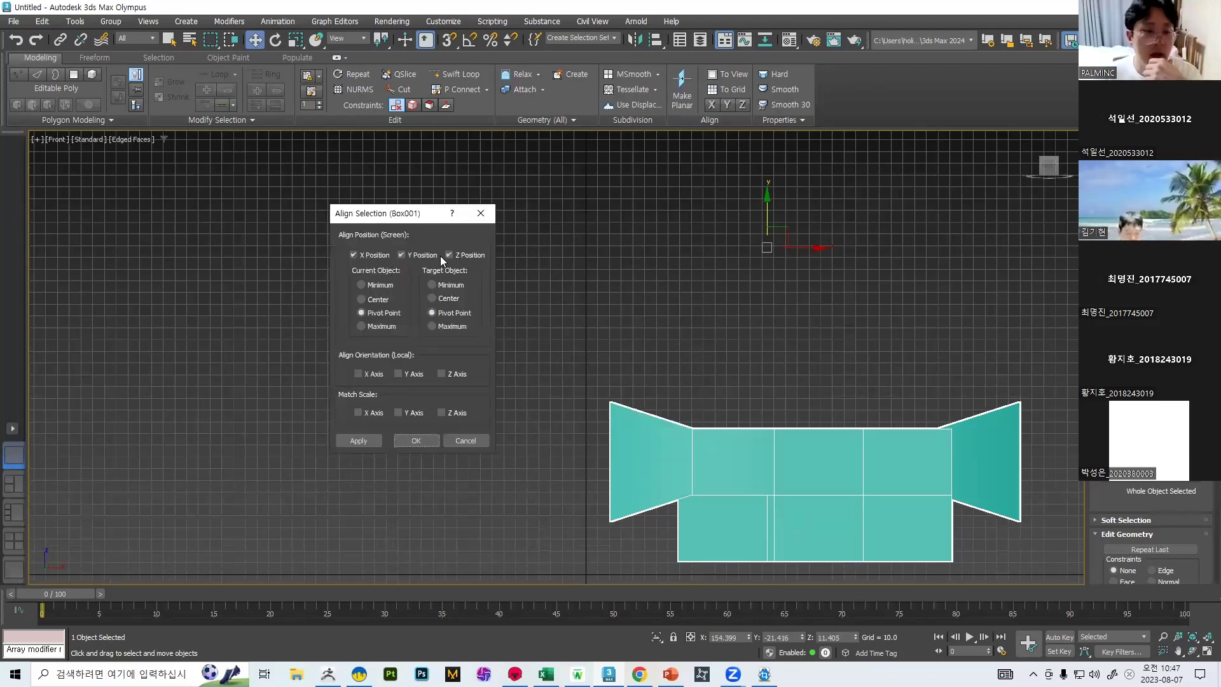
click(374, 255)
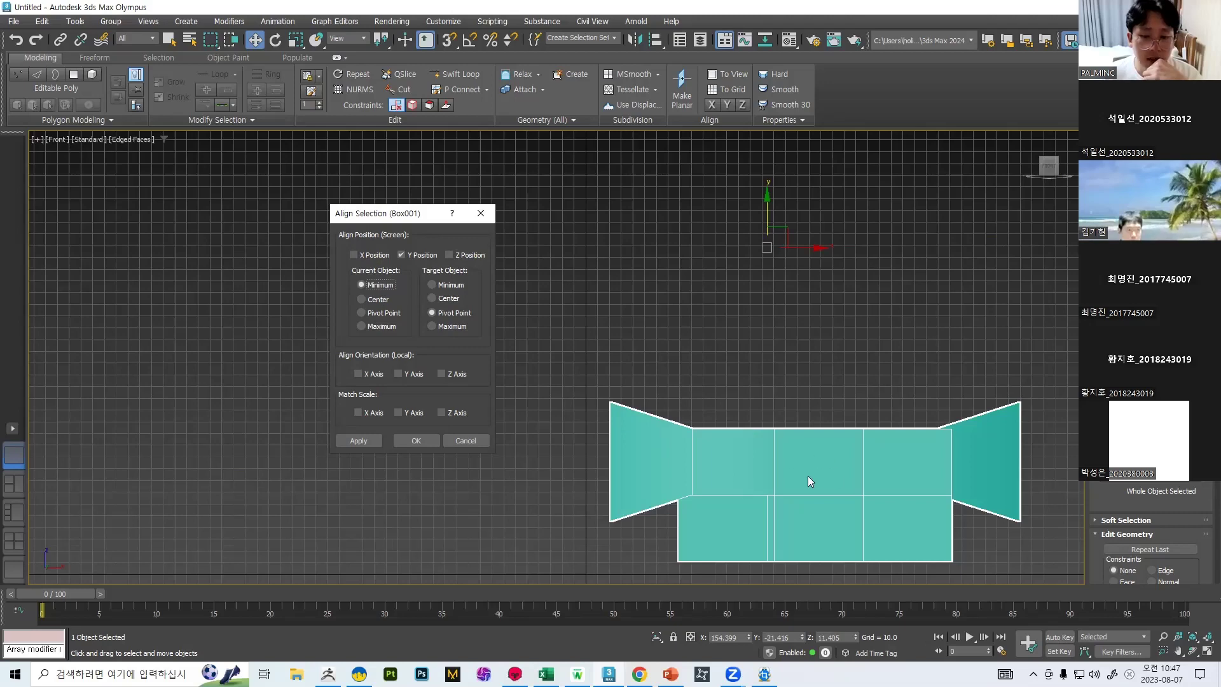
click(432, 326)
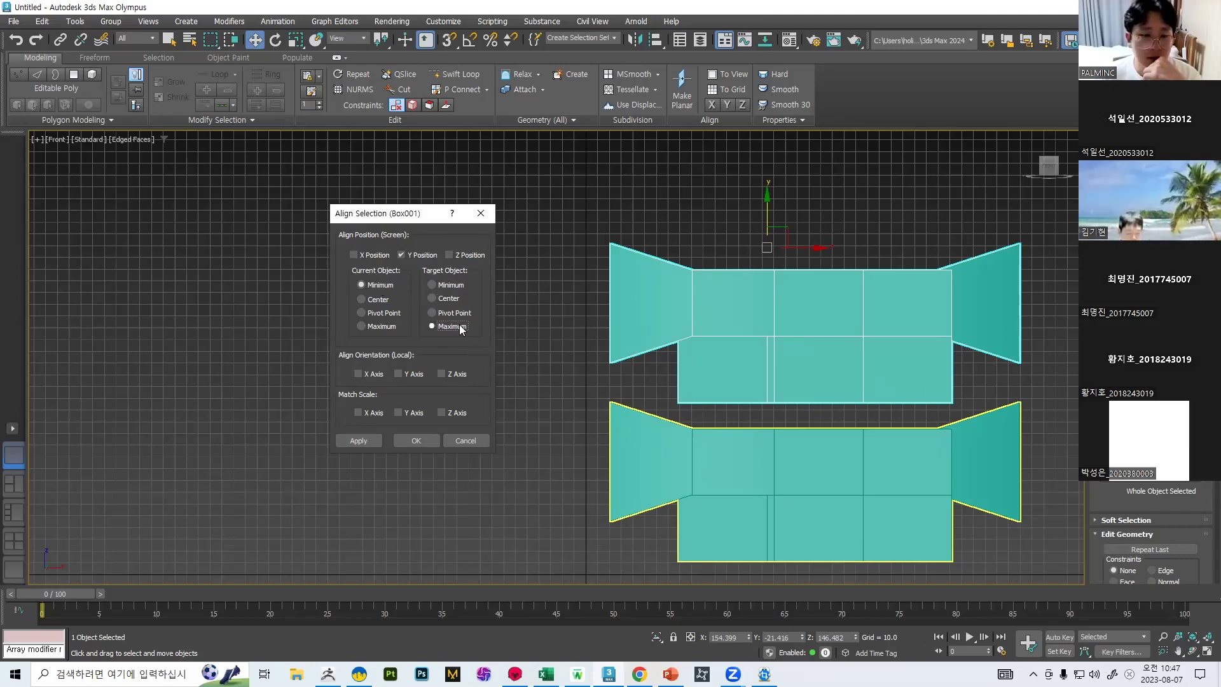
click(416, 440)
Align the upper copy to the lower model on X Position only, matching the copy's Maximum to the target's Minimum.
scroll(690, 409, up, 10)
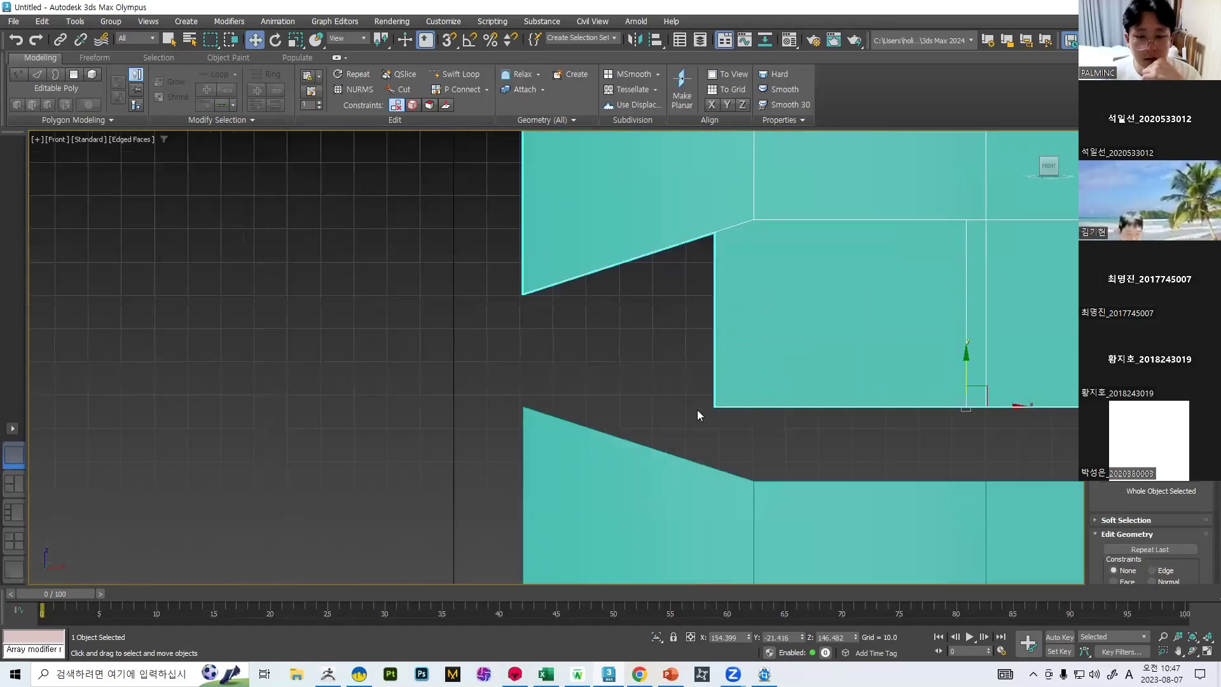
scroll(723, 405, down, 5)
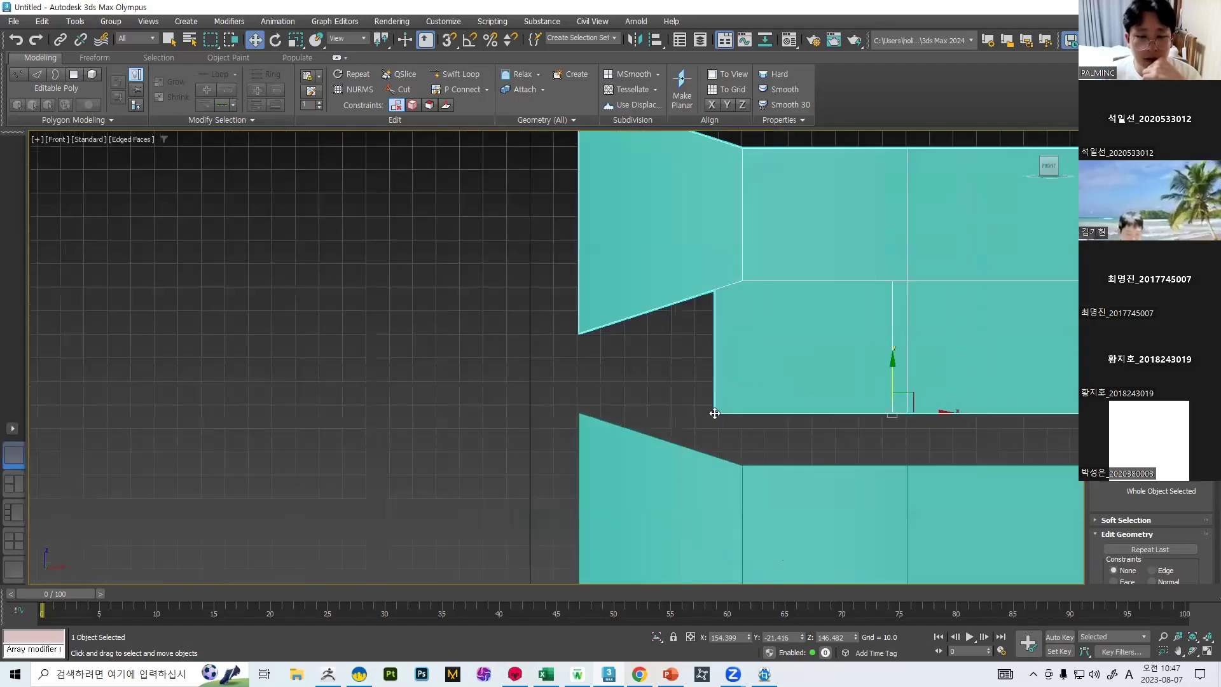
scroll(643, 409, down, 6)
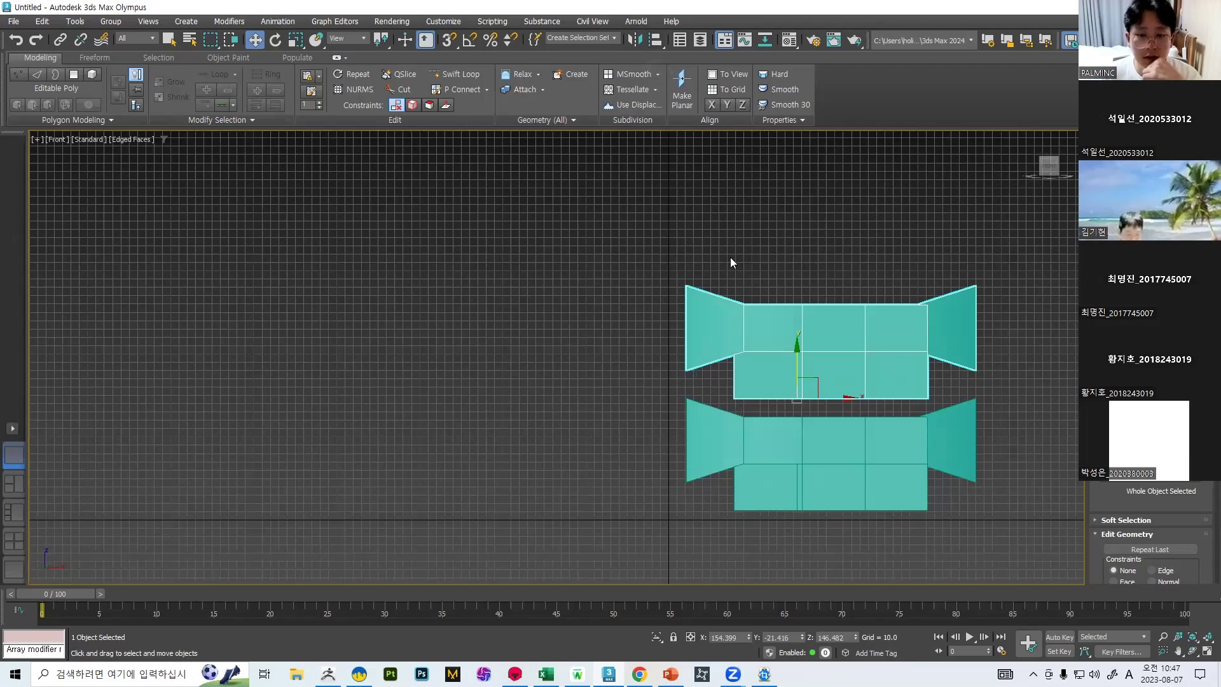
click(657, 40)
click(773, 453)
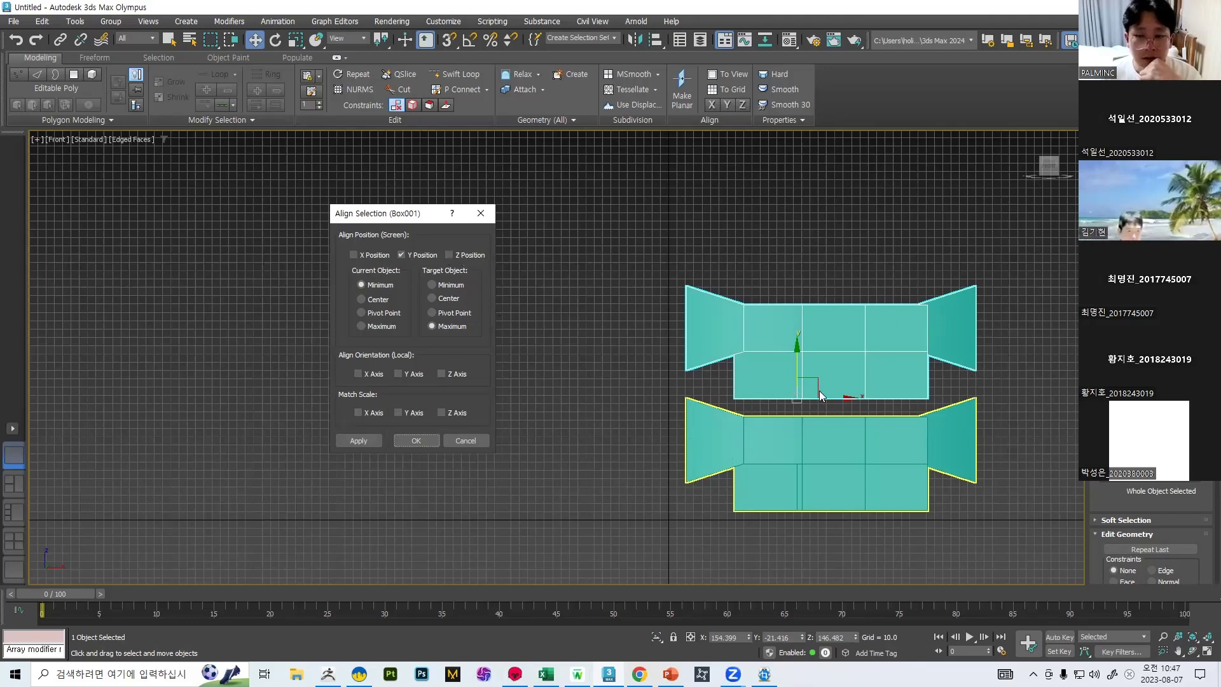
click(402, 256)
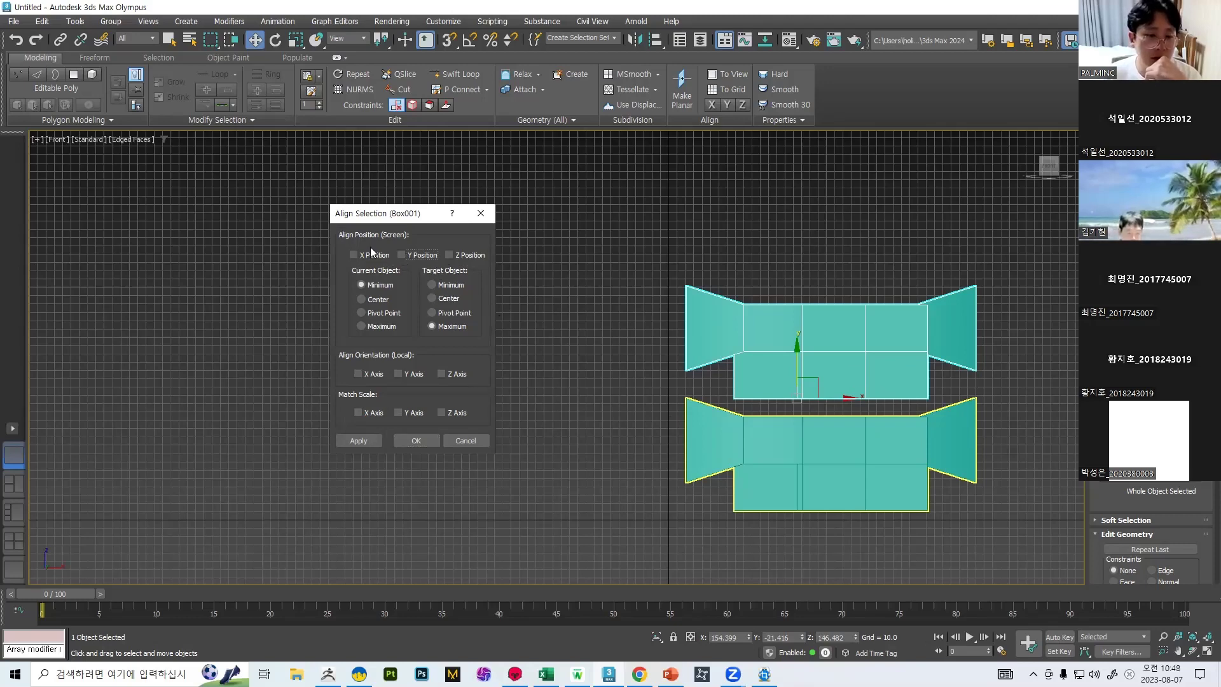
click(353, 255)
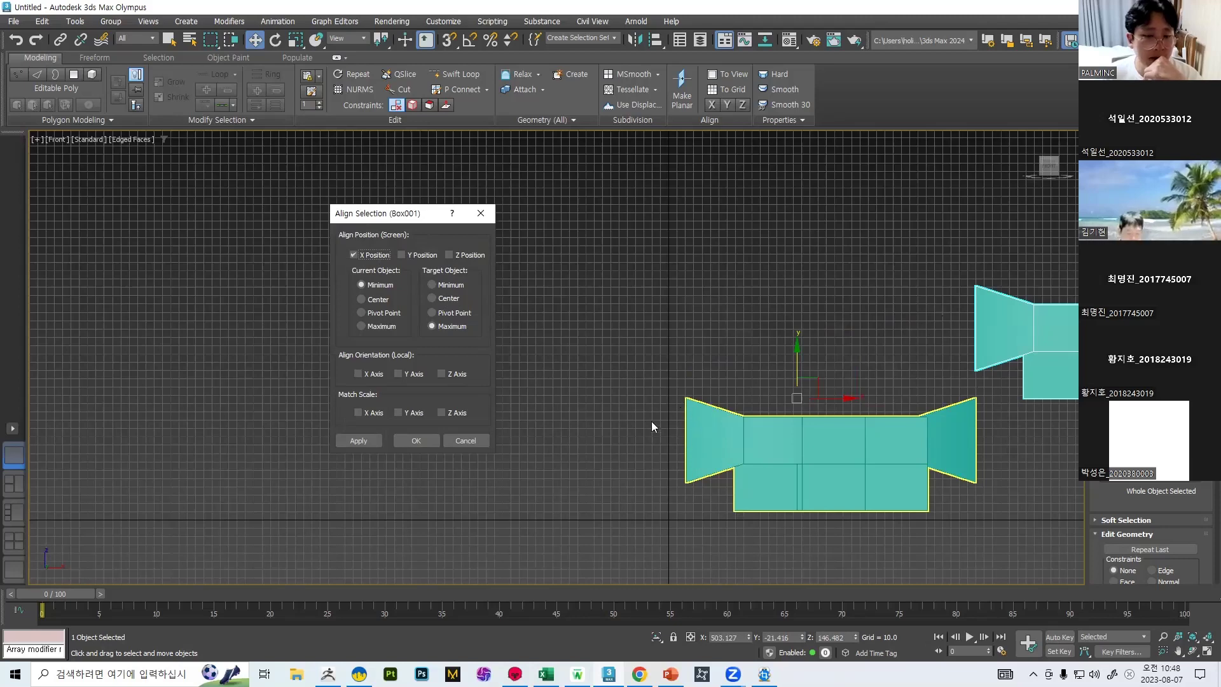
click(450, 284)
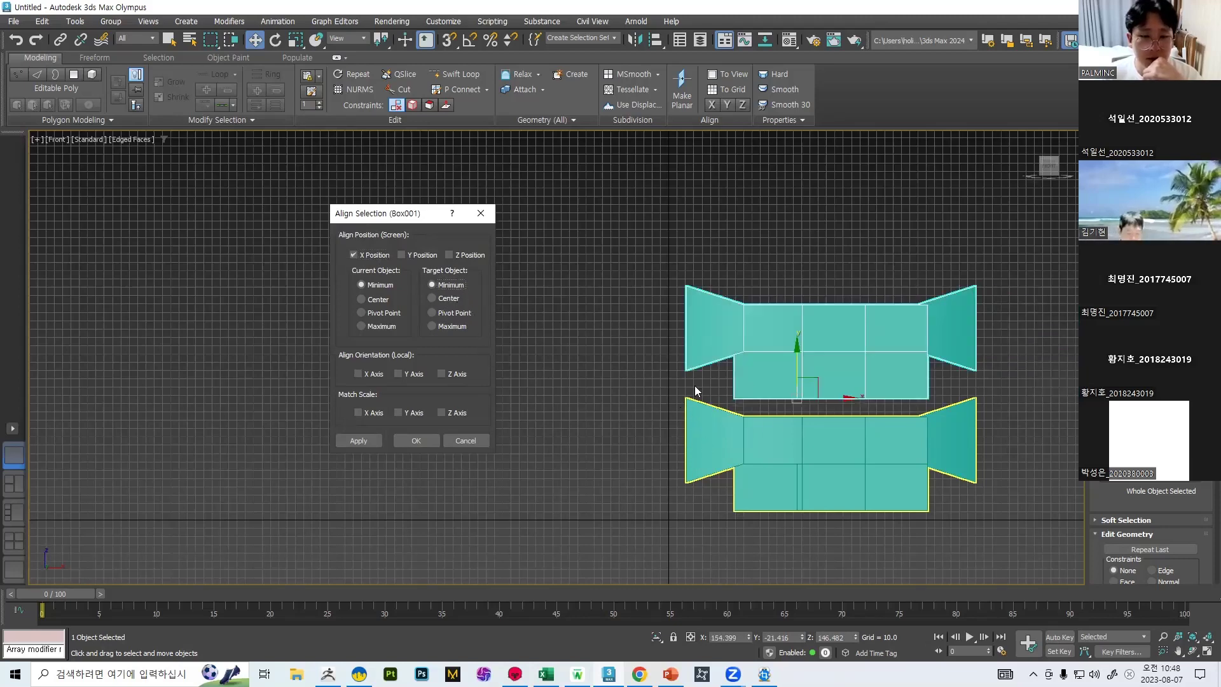
click(361, 325)
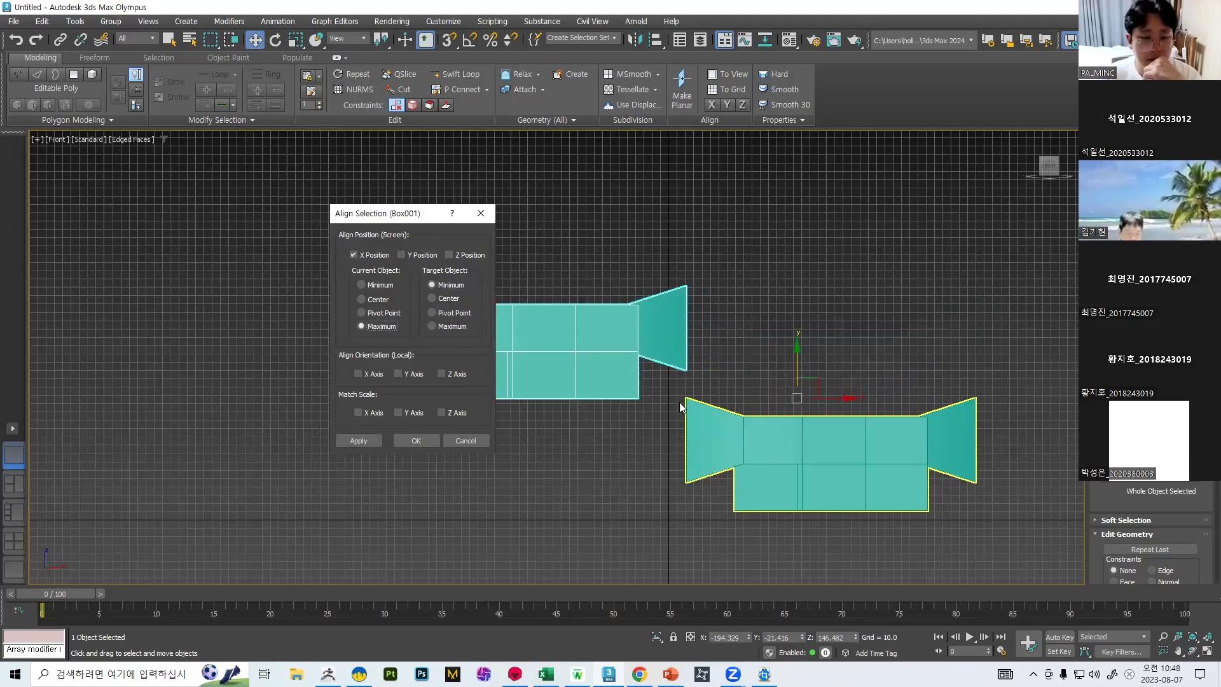
click(438, 440)
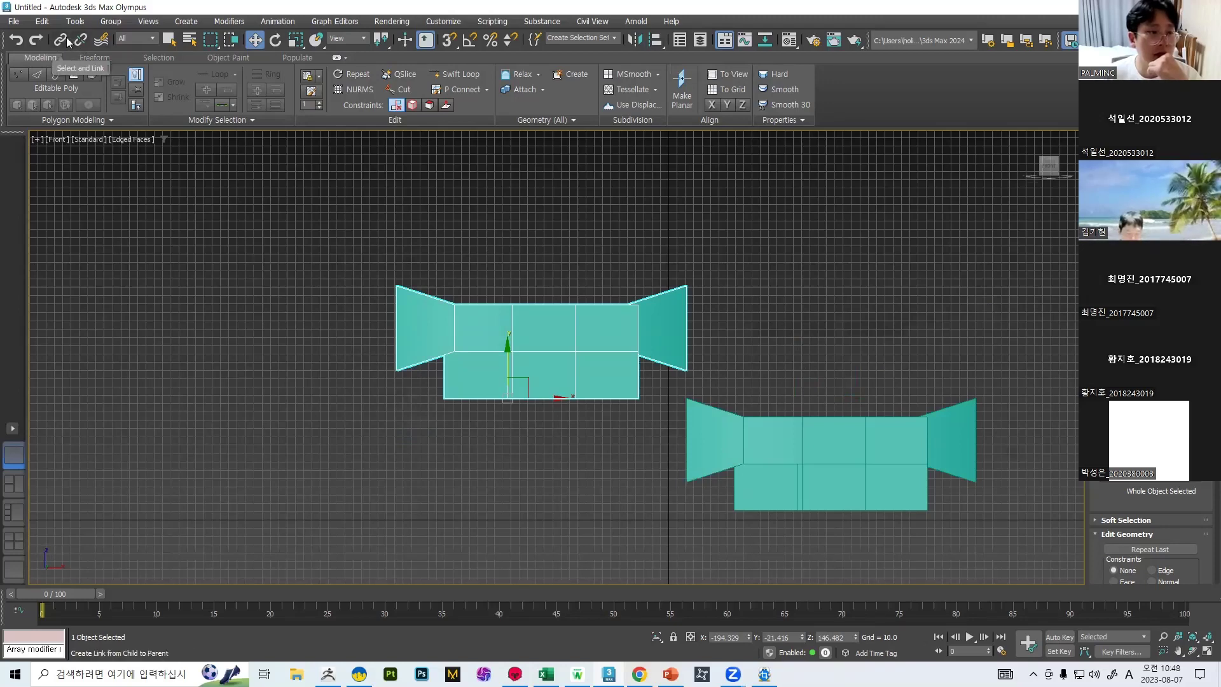
Link the aligned upper copy as a child of the lower model, and return to the Move tool.
click(760, 425)
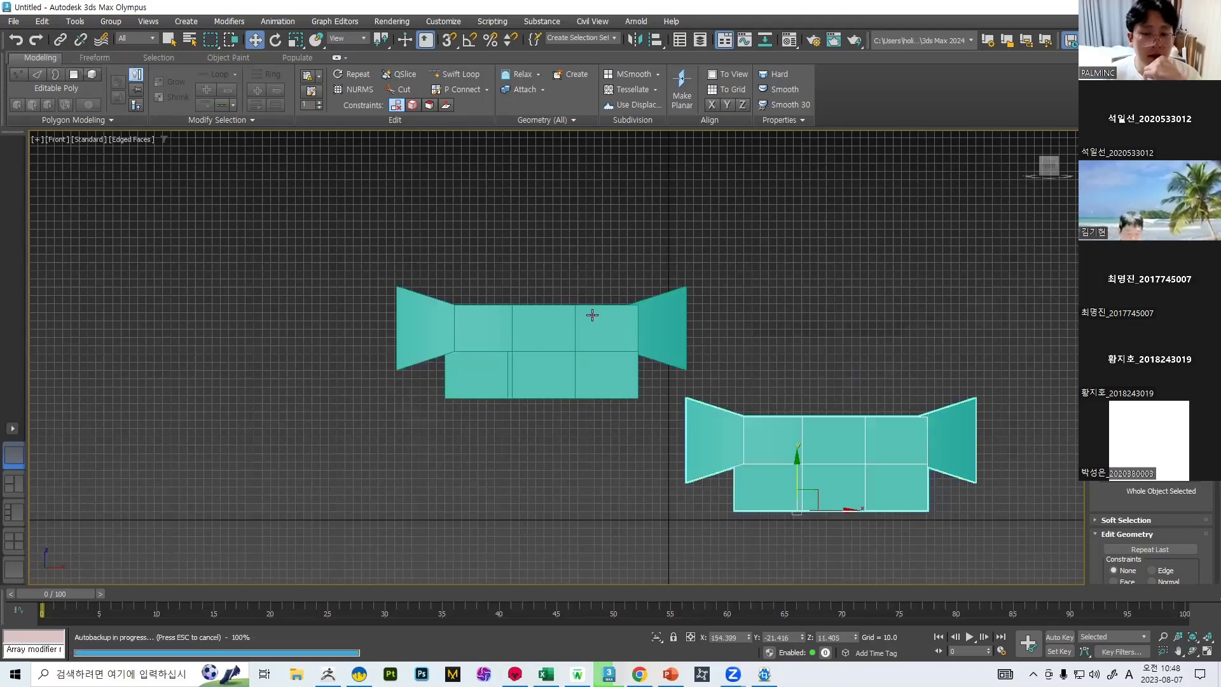
click(617, 314)
click(61, 39)
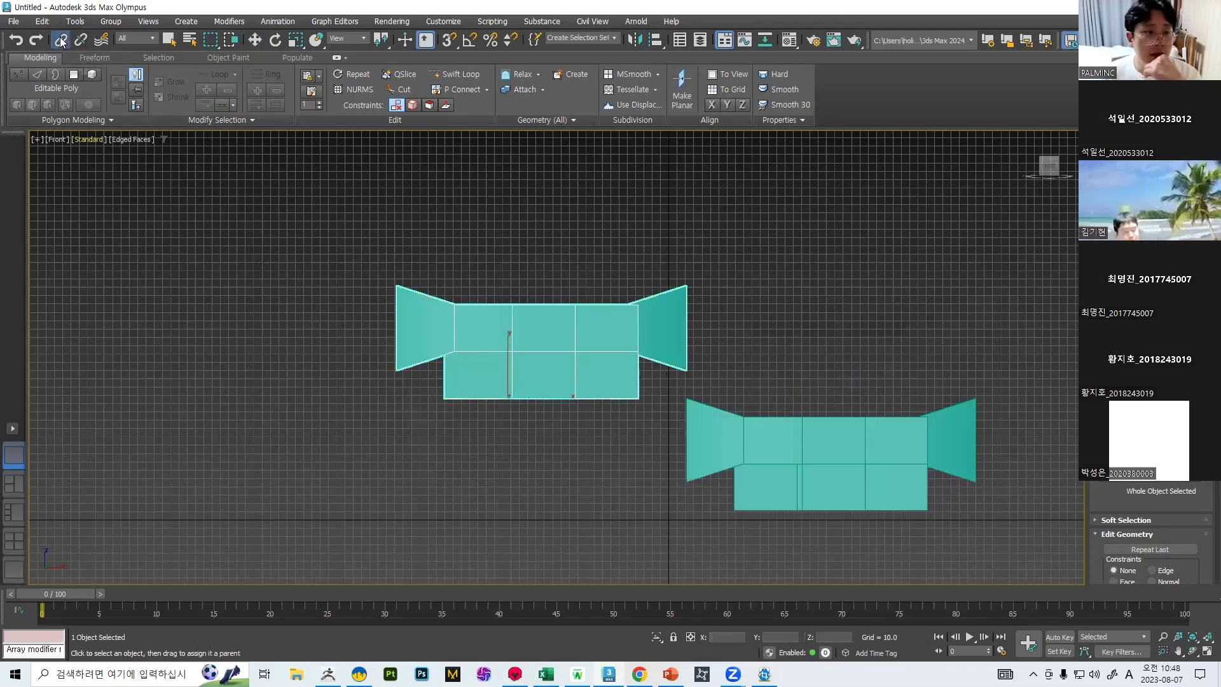
drag(603, 341, 793, 433)
key(w)
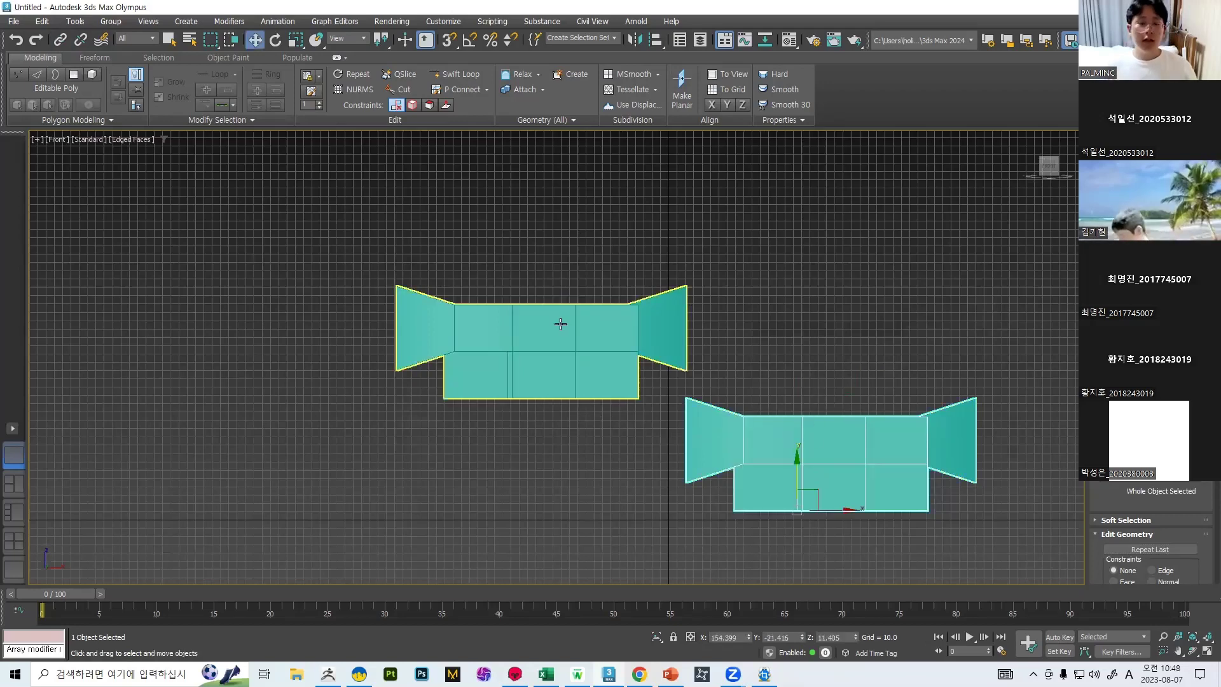
Move the lower parent model in the Front view to test the link, and undo the move.
click(852, 477)
drag(798, 451, 604, 290)
key(ctrl+z)
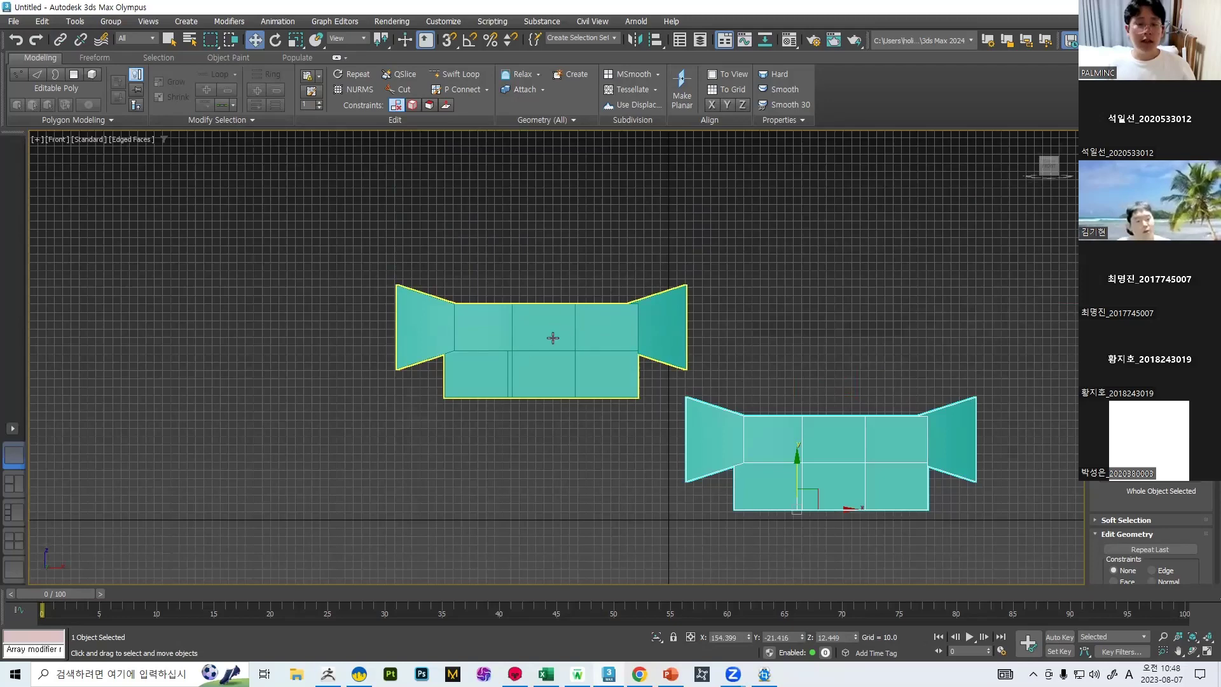
Clone the linked upper copy along negative X in the Front view to about X -622.
click(524, 329)
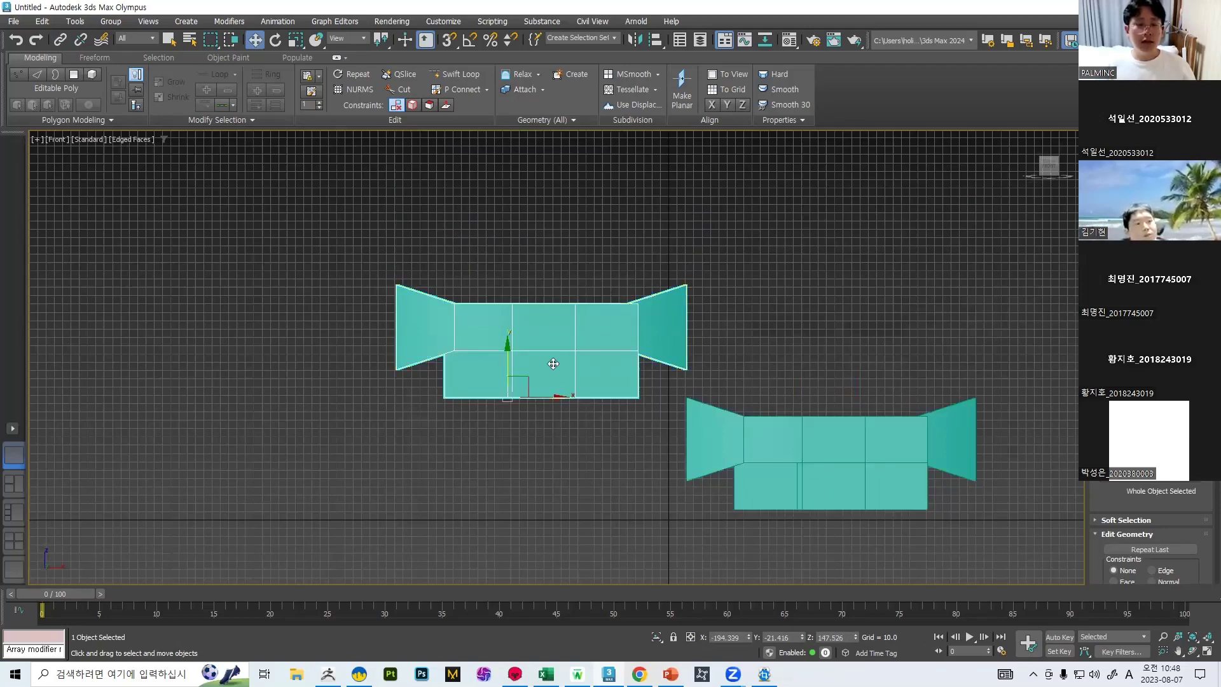
shift+drag(531, 362, 178, 360)
click(611, 391)
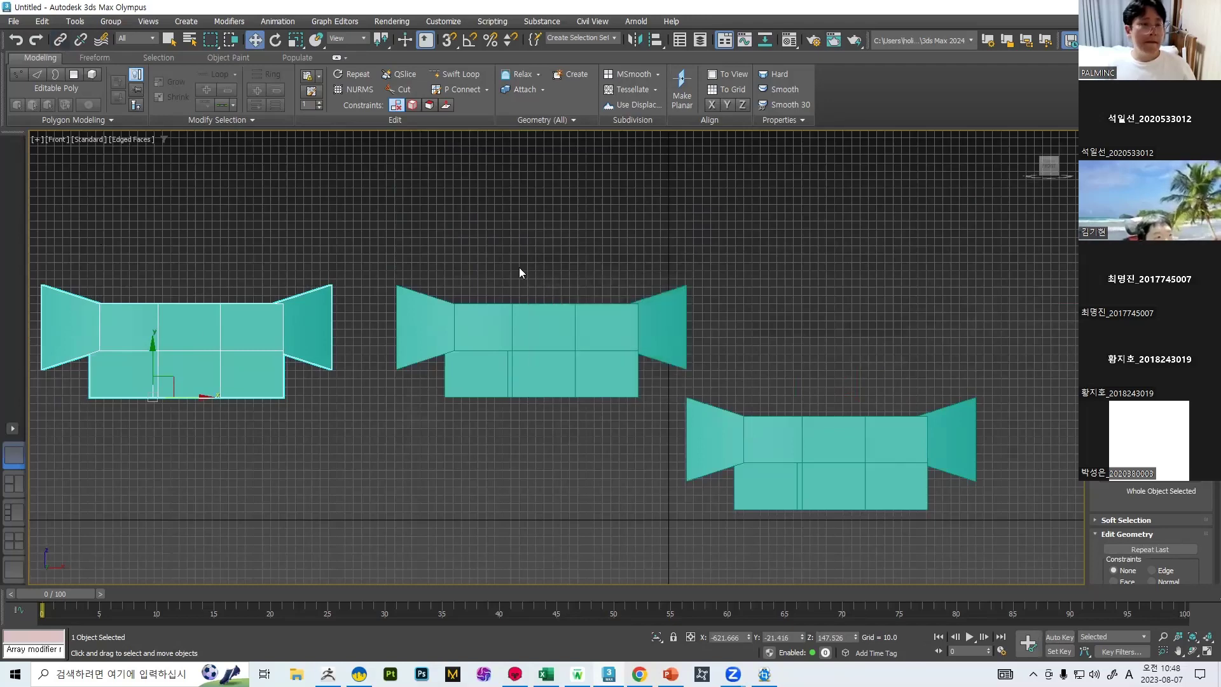
Link the new outermost copy as a child of the middle model, and return to the Move tool.
drag(210, 350, 547, 356)
click(59, 40)
key(w)
Move the root parent model up to about Z 112 and back down to about Z 61 to test the chained links.
click(762, 438)
drag(756, 421, 757, 338)
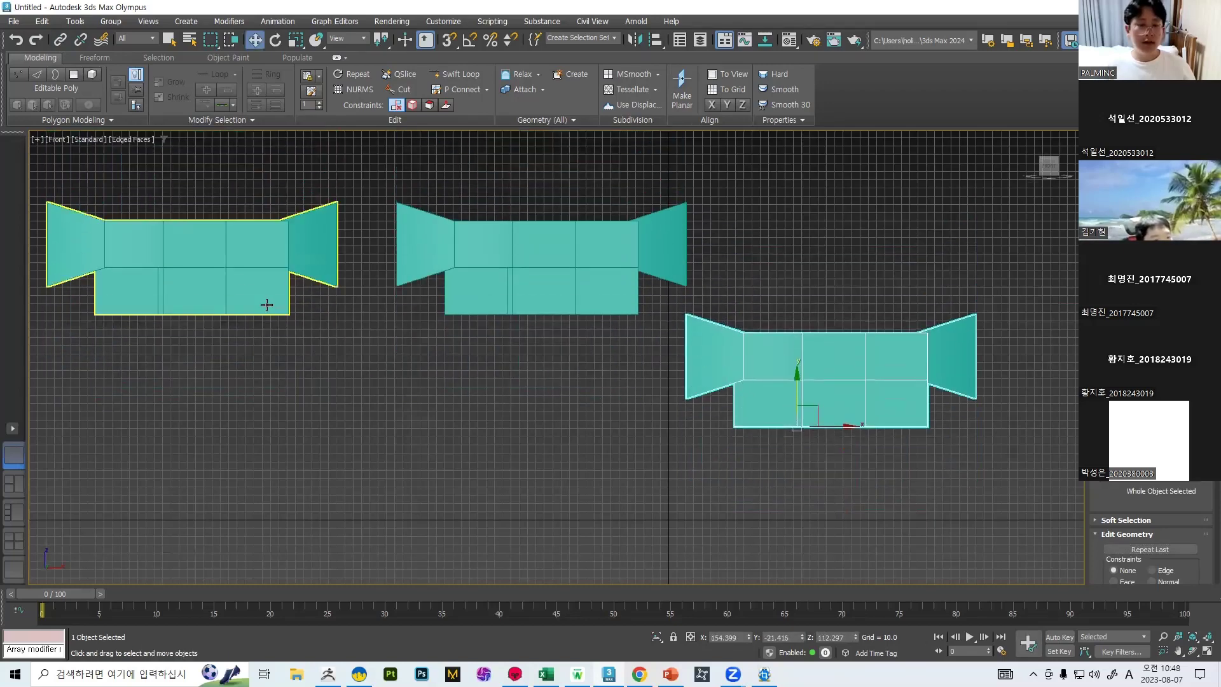
click(521, 264)
click(209, 232)
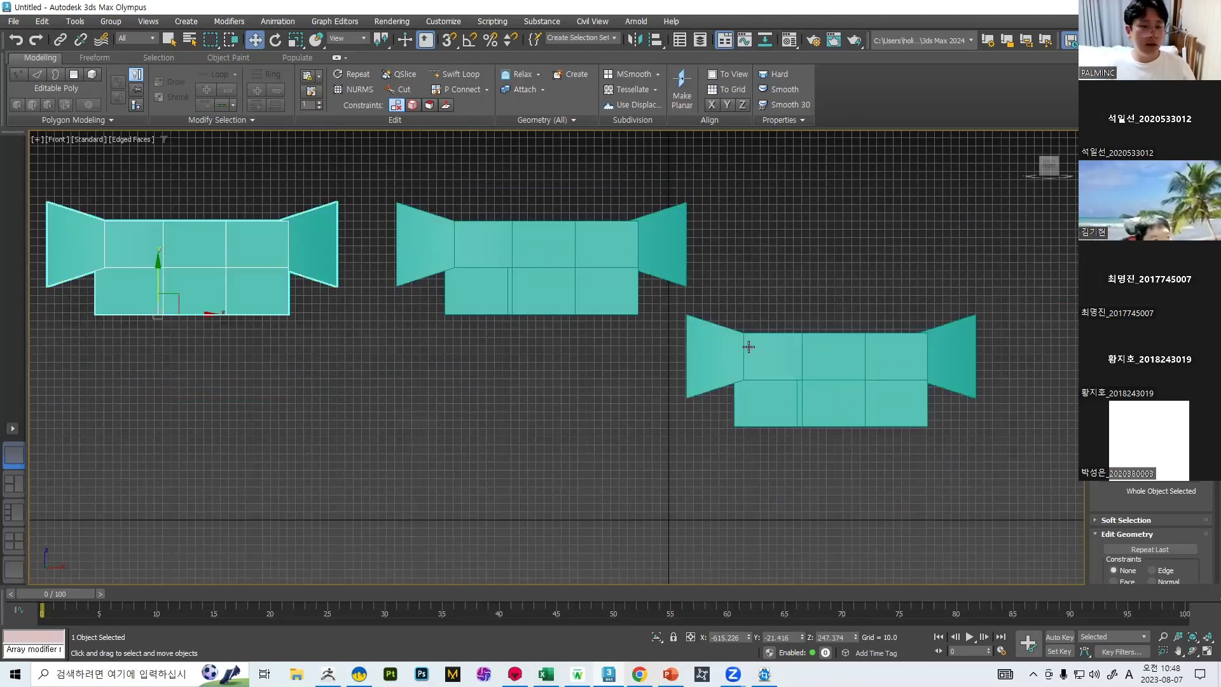
click(782, 376)
click(577, 244)
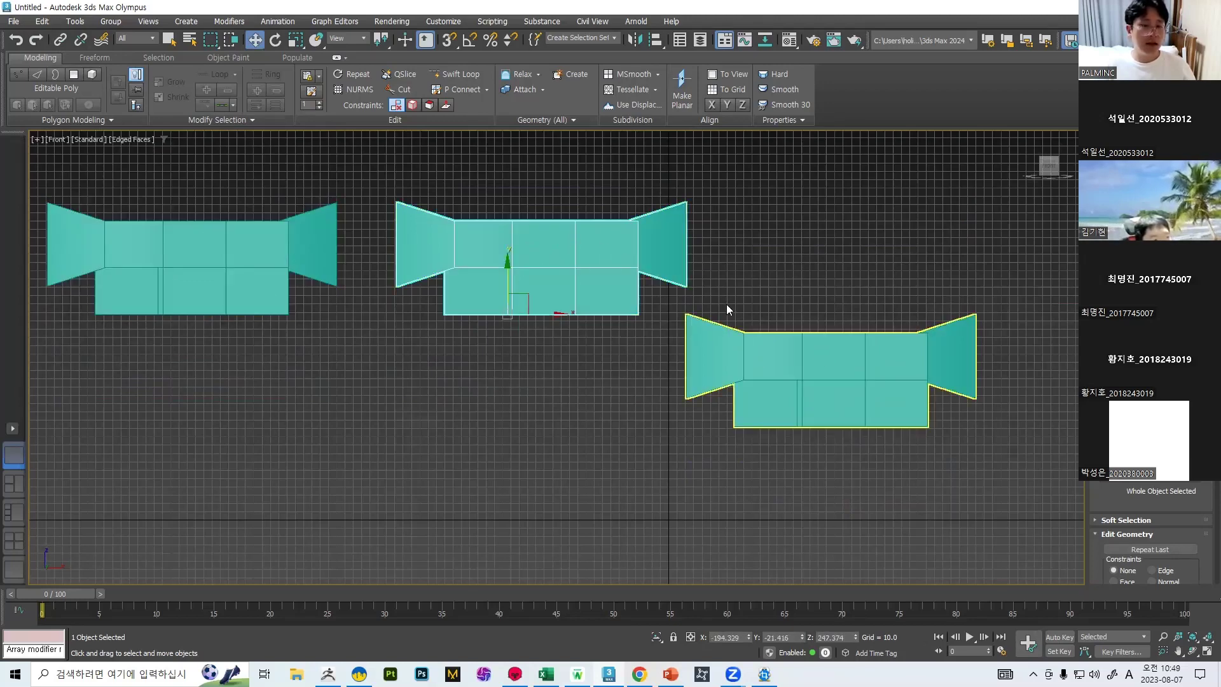
click(783, 354)
middle_drag(704, 390, 704, 422)
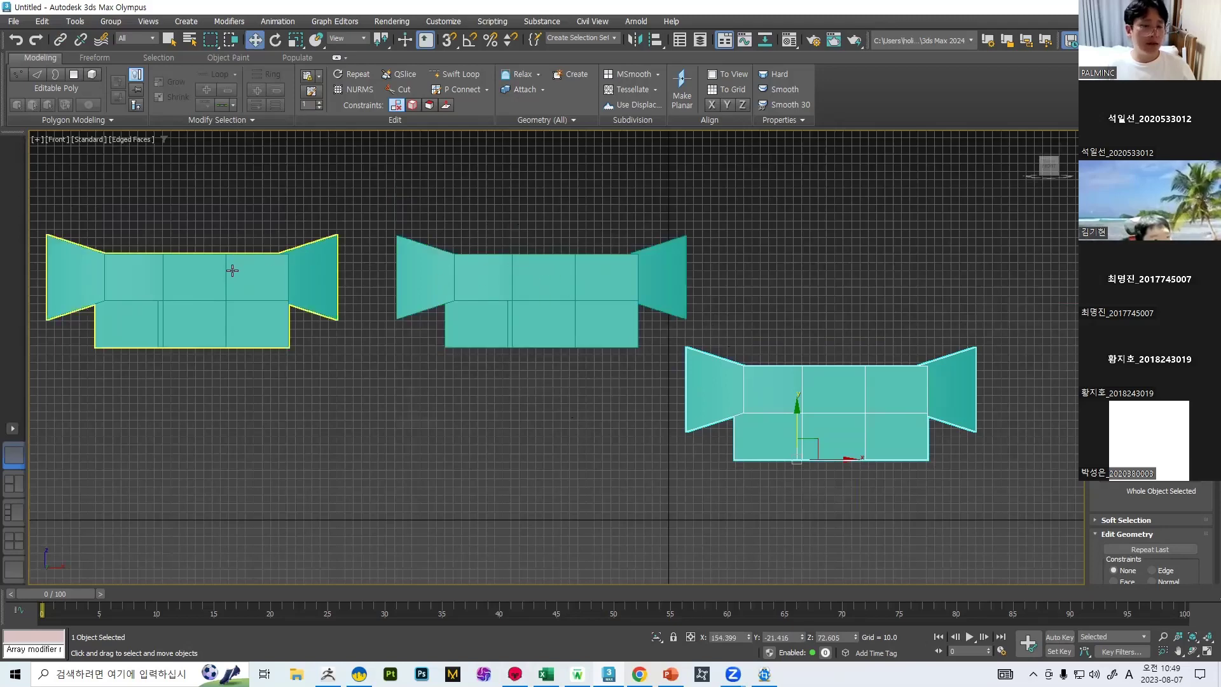
drag(801, 432, 686, 436)
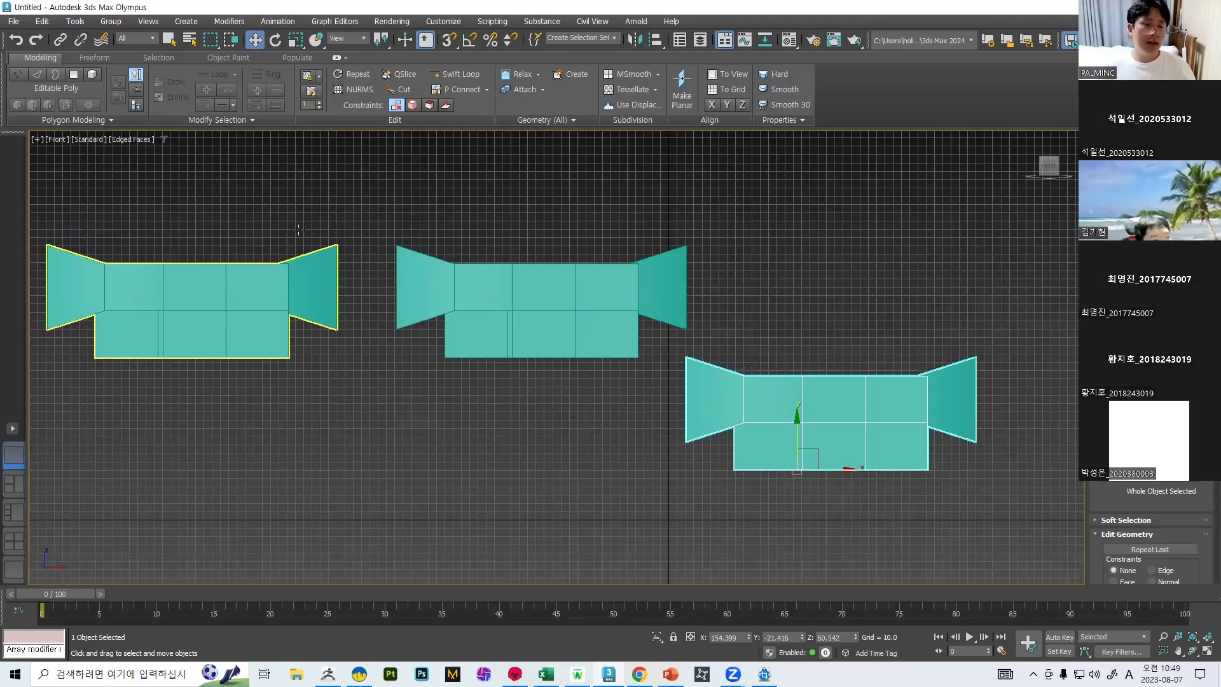
Select the outermost, middle and root models in turn to examine the parent-child chain.
click(197, 334)
drag(155, 324, 239, 317)
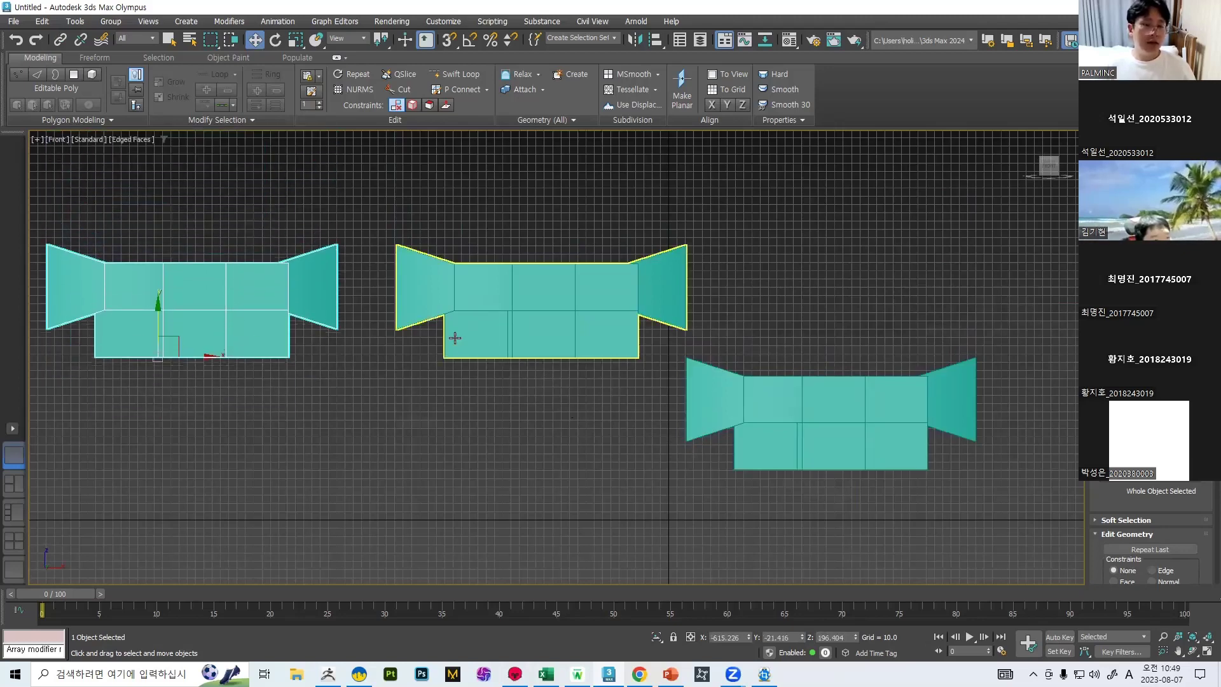
click(495, 316)
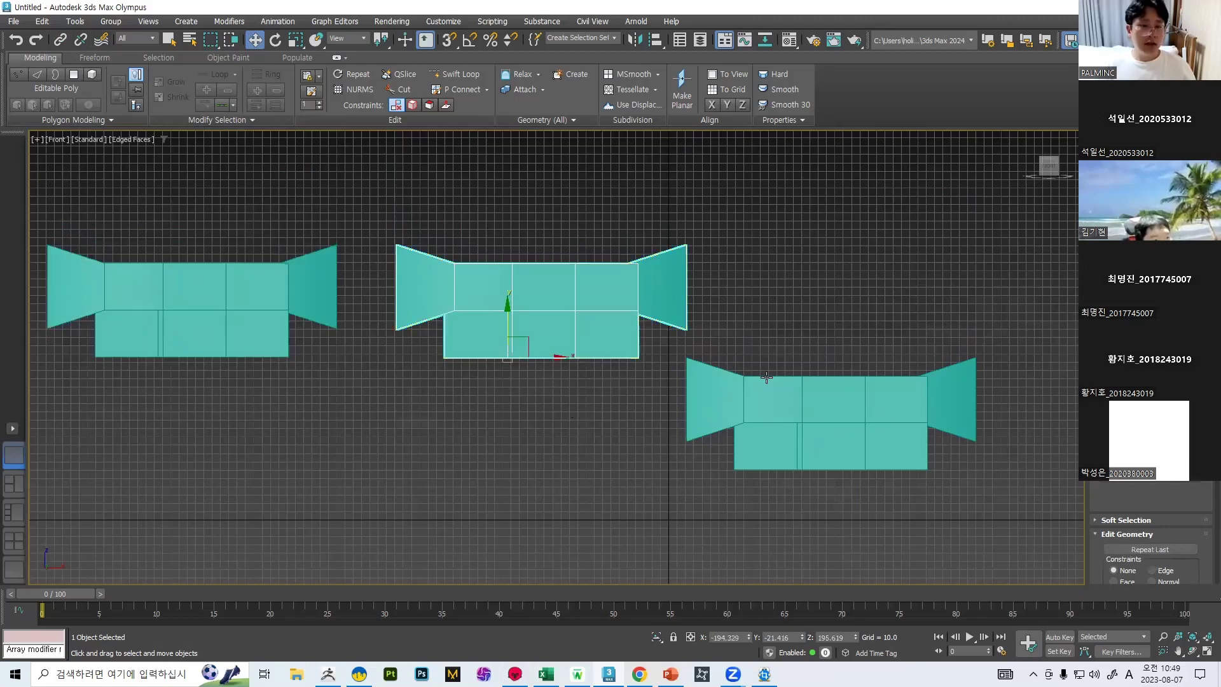
click(762, 418)
click(293, 285)
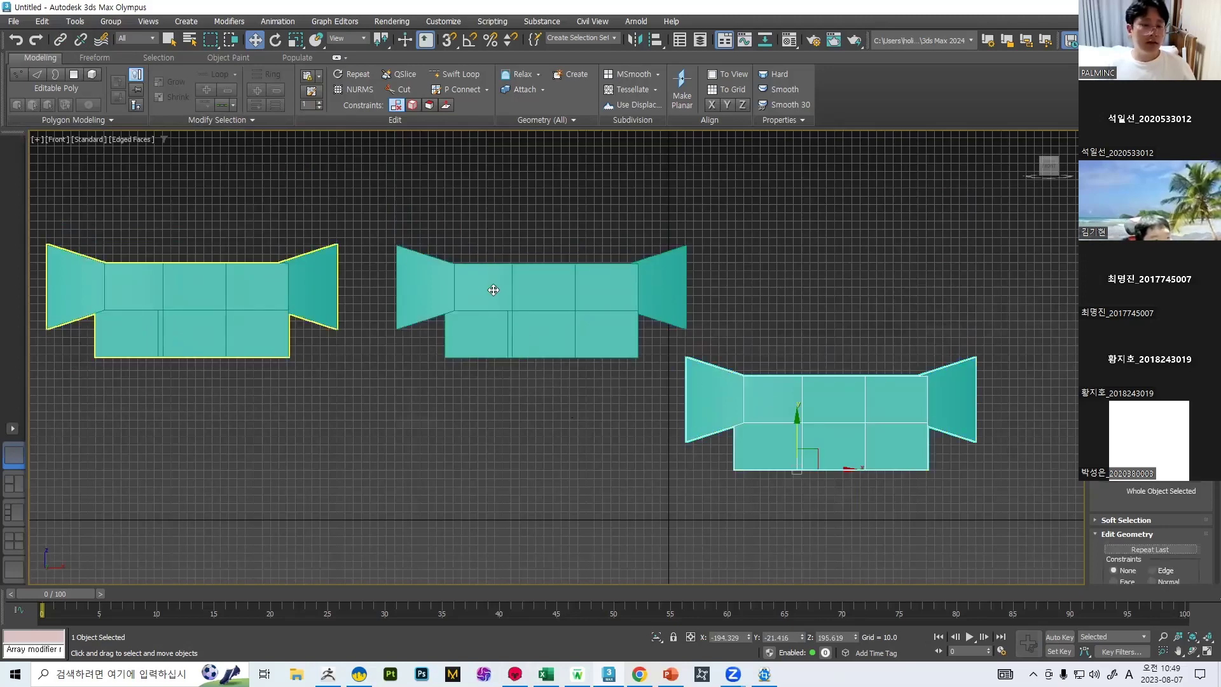
click(584, 300)
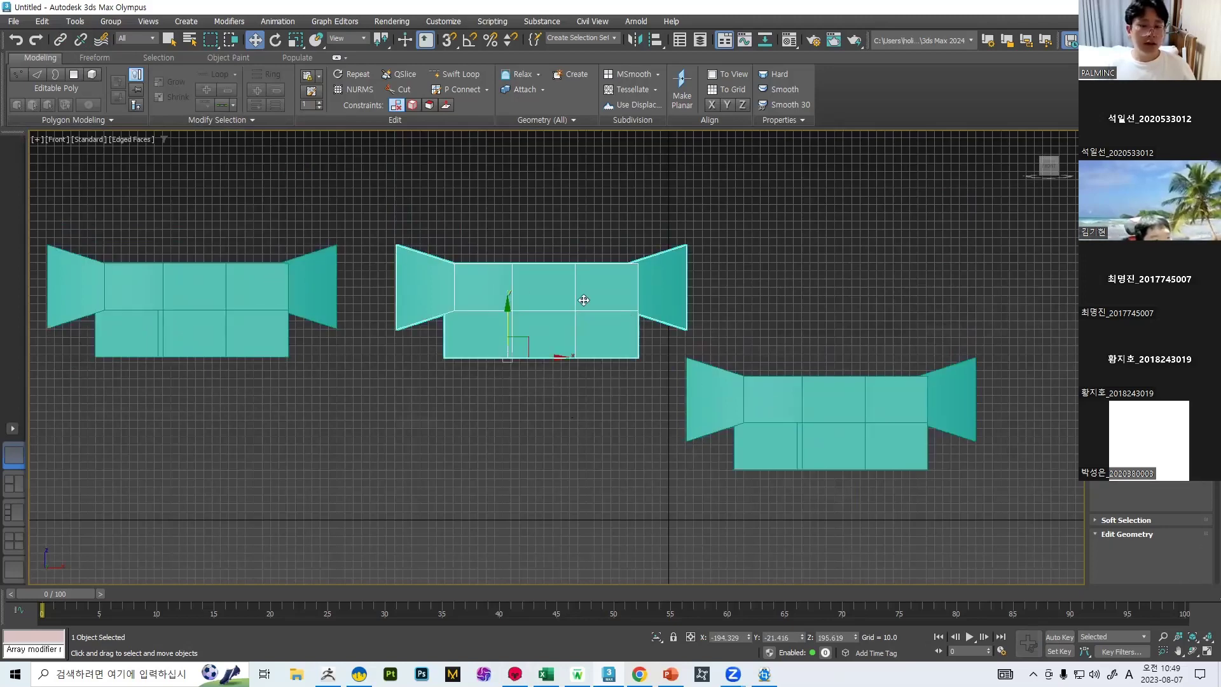
click(784, 405)
middle_drag(548, 277, 559, 288)
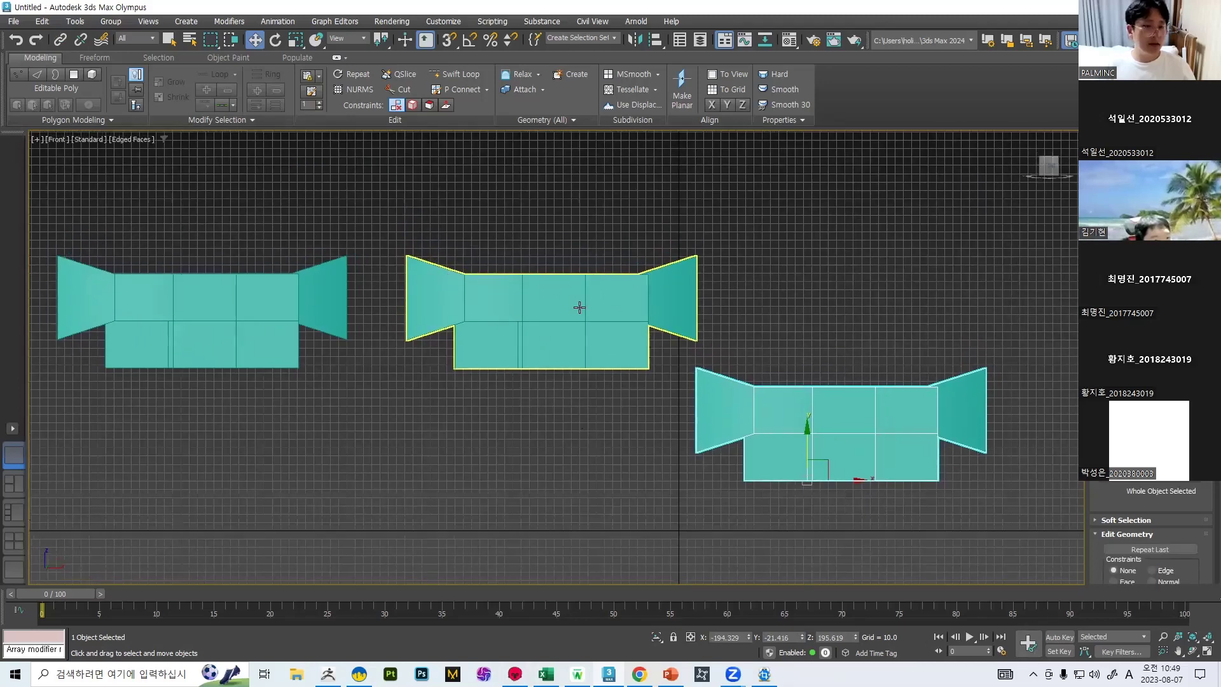
scroll(652, 265, up, 4)
scroll(635, 263, down, 6)
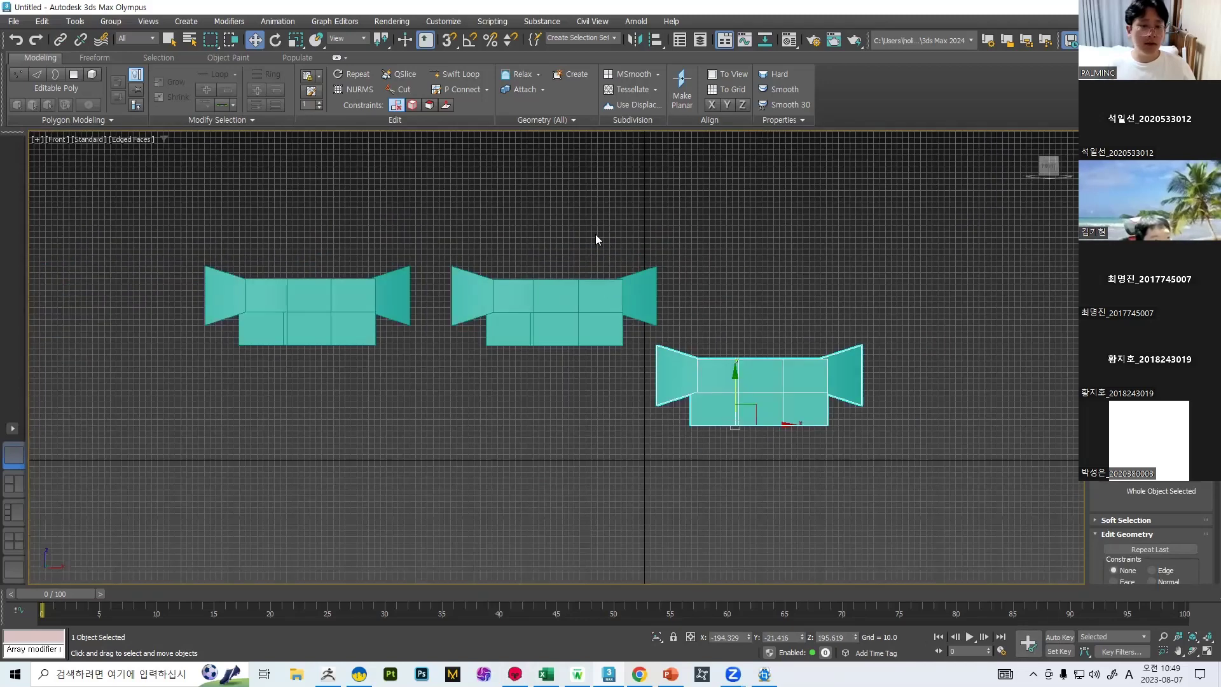
Clear the selection of several models and unlink the middle model from its parent.
drag(188, 210, 599, 412)
click(527, 232)
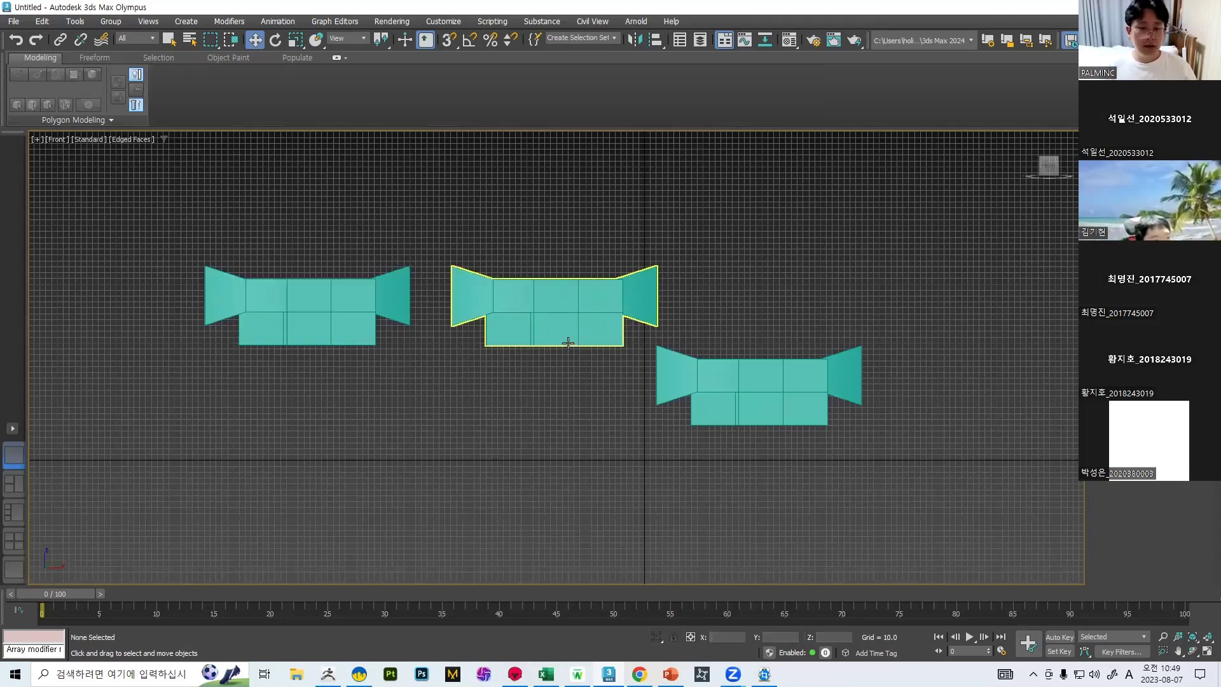
click(555, 314)
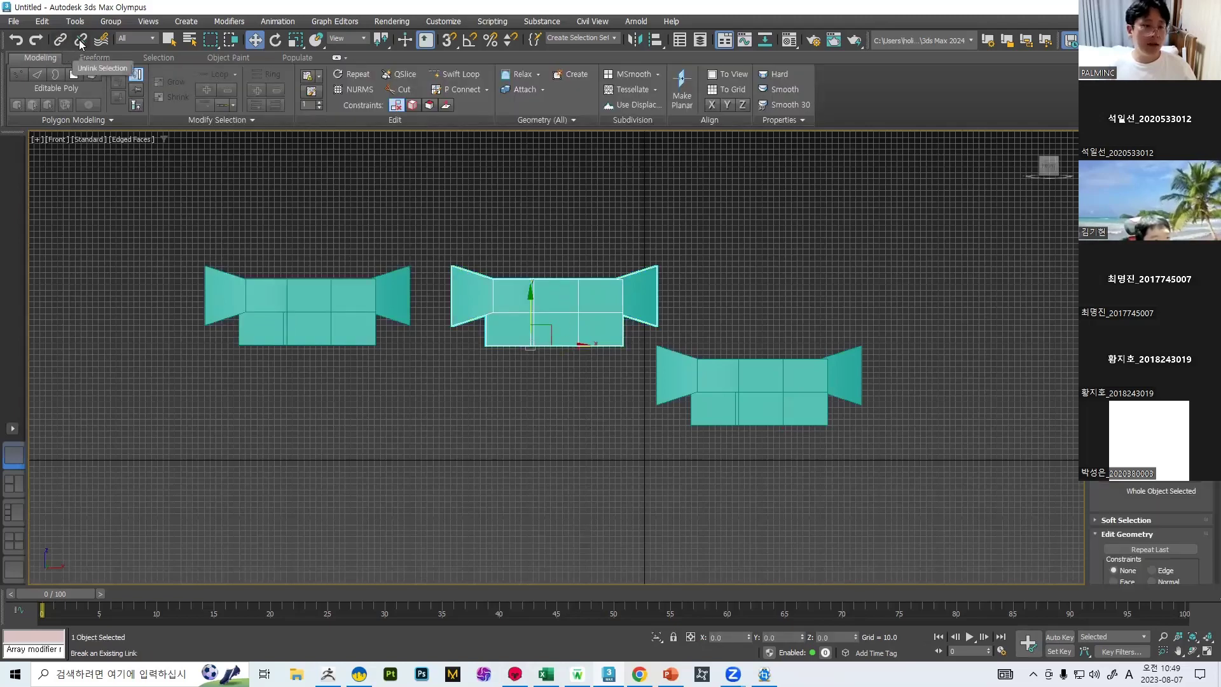
click(81, 42)
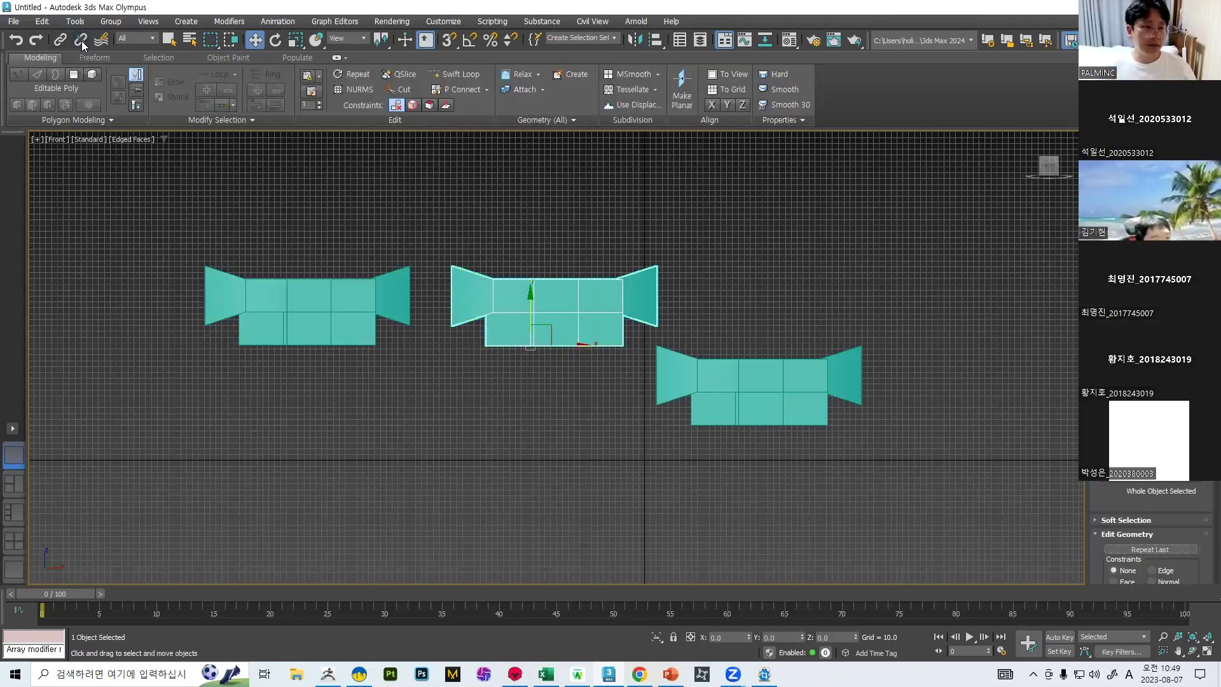
Move the former root parent slightly upward, and nudge the middle model up to check that their link is broken.
click(717, 384)
mouse_move(735, 379)
mouse_down()
mouse_move(766, 256)
mouse_move(731, 369)
mouse_up()
click(553, 305)
mouse_move(540, 287)
mouse_down()
mouse_move(539, 194)
mouse_move(539, 286)
mouse_up()
Unlink the outermost copy from the middle model, and raise the middle model to about Z 244.
click(305, 299)
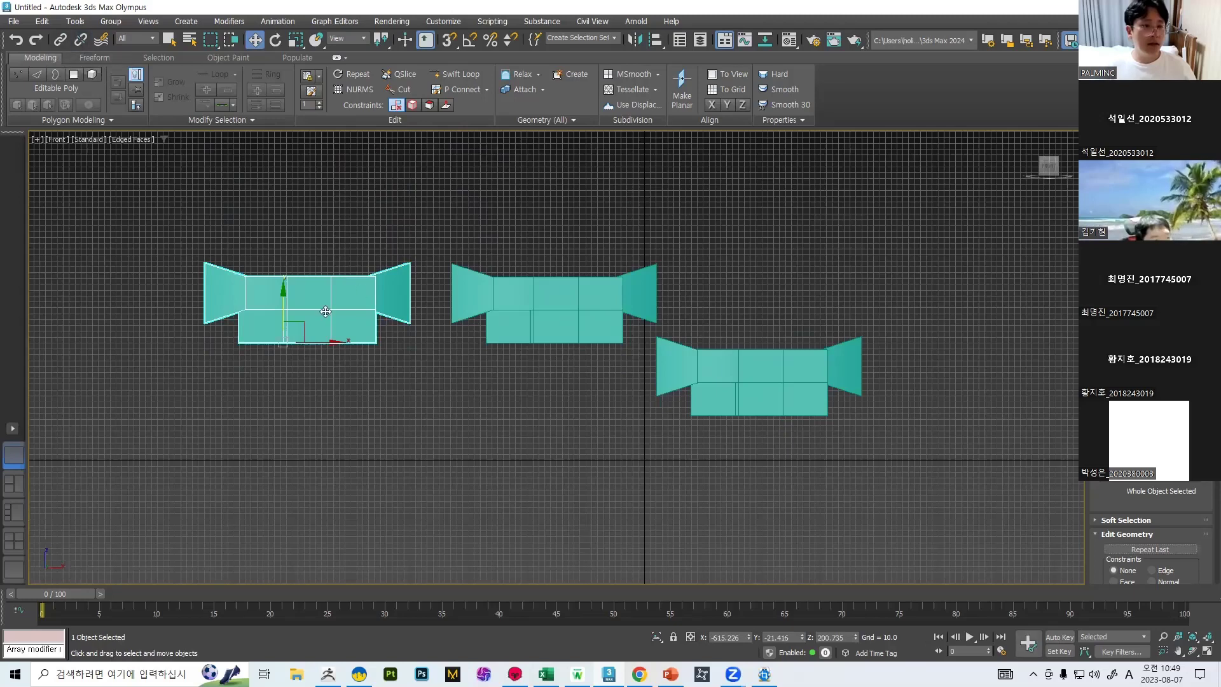
click(432, 291)
click(534, 293)
drag(535, 311, 535, 285)
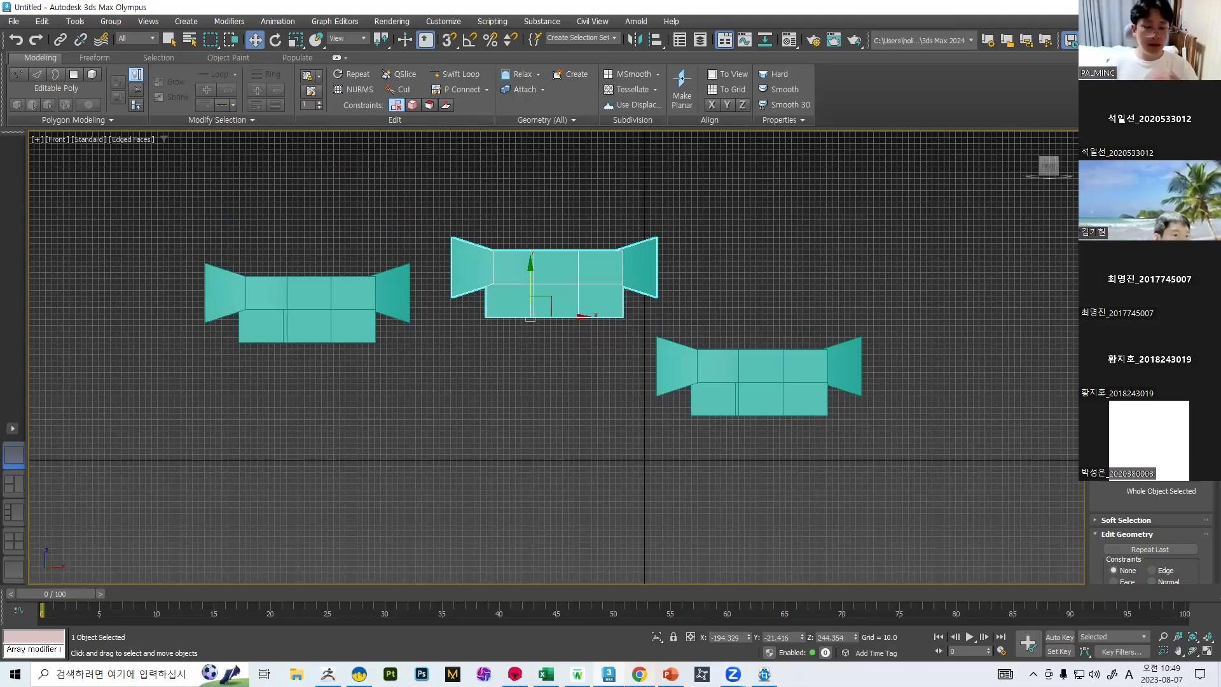
Switch to the PowerPoint lecture file, browse the slide thumbnails, and open slide 34 on the walking cane Bend exercise.
click(675, 669)
scroll(132, 286, down, 3)
scroll(132, 284, down, 6)
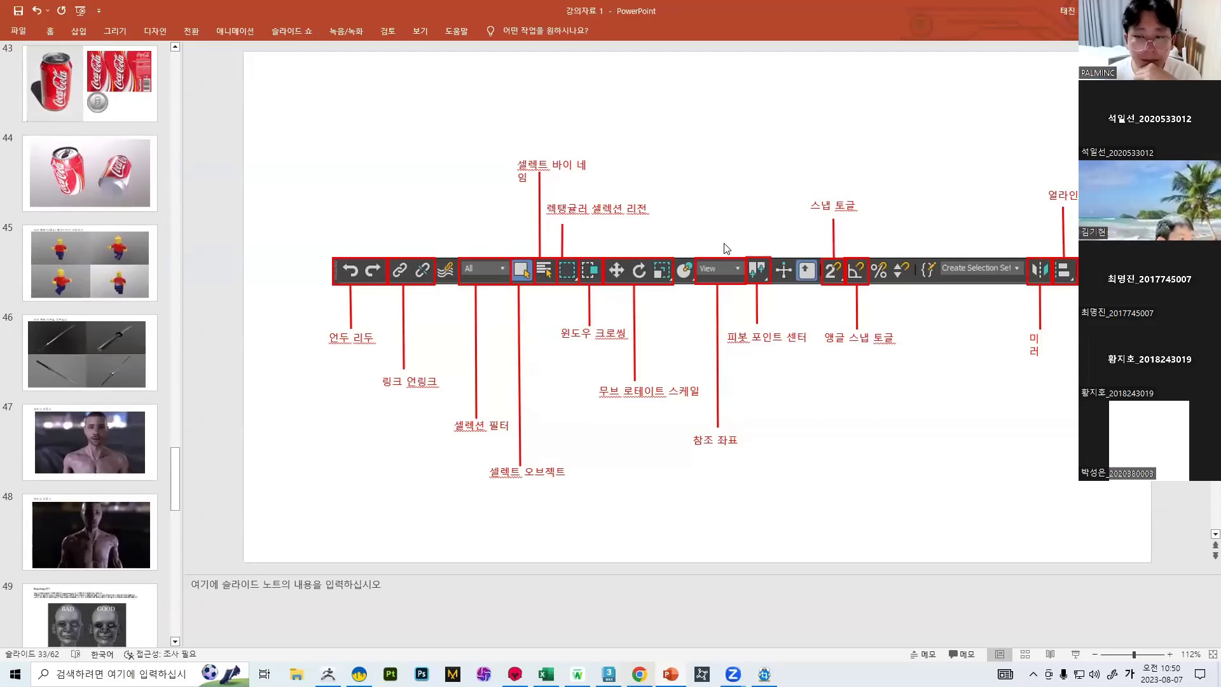
scroll(70, 263, down, 3)
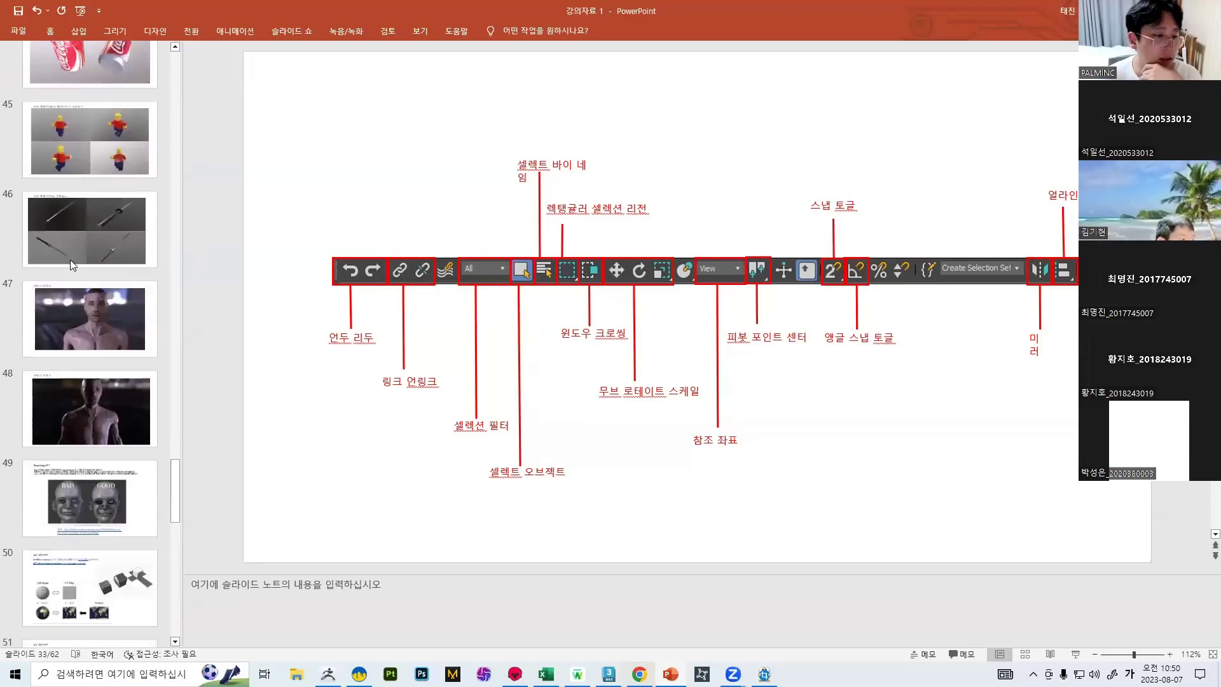
scroll(80, 257, up, 15)
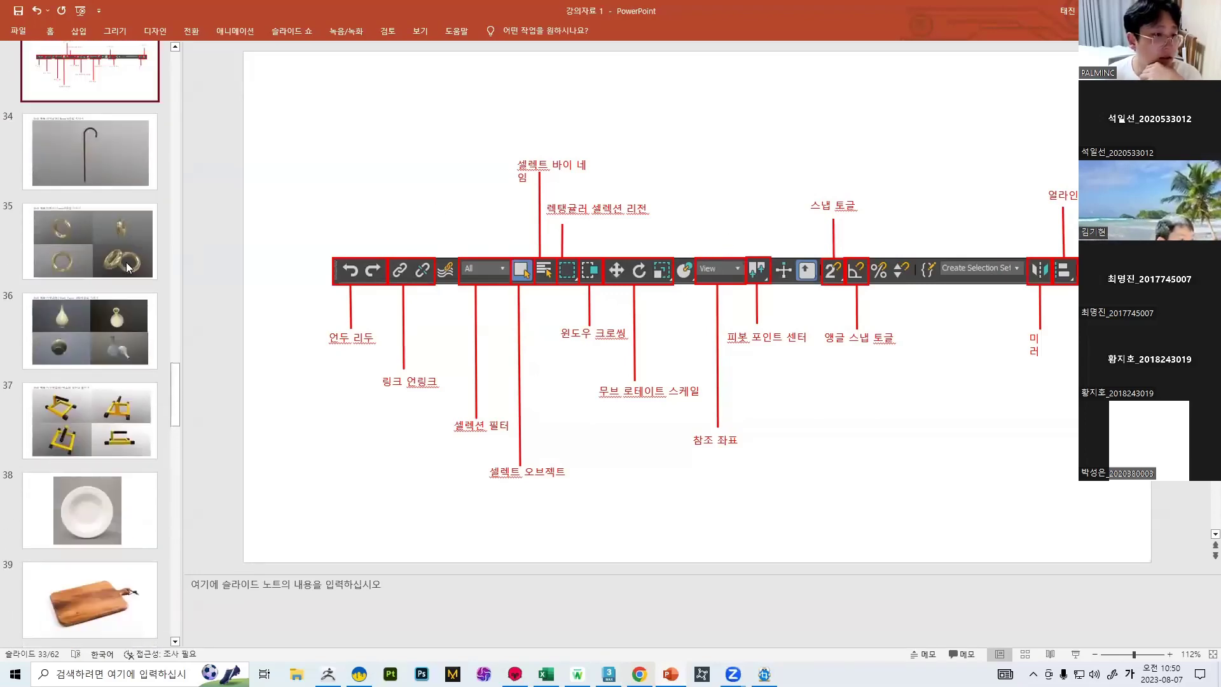
scroll(127, 293, down, 3)
click(100, 311)
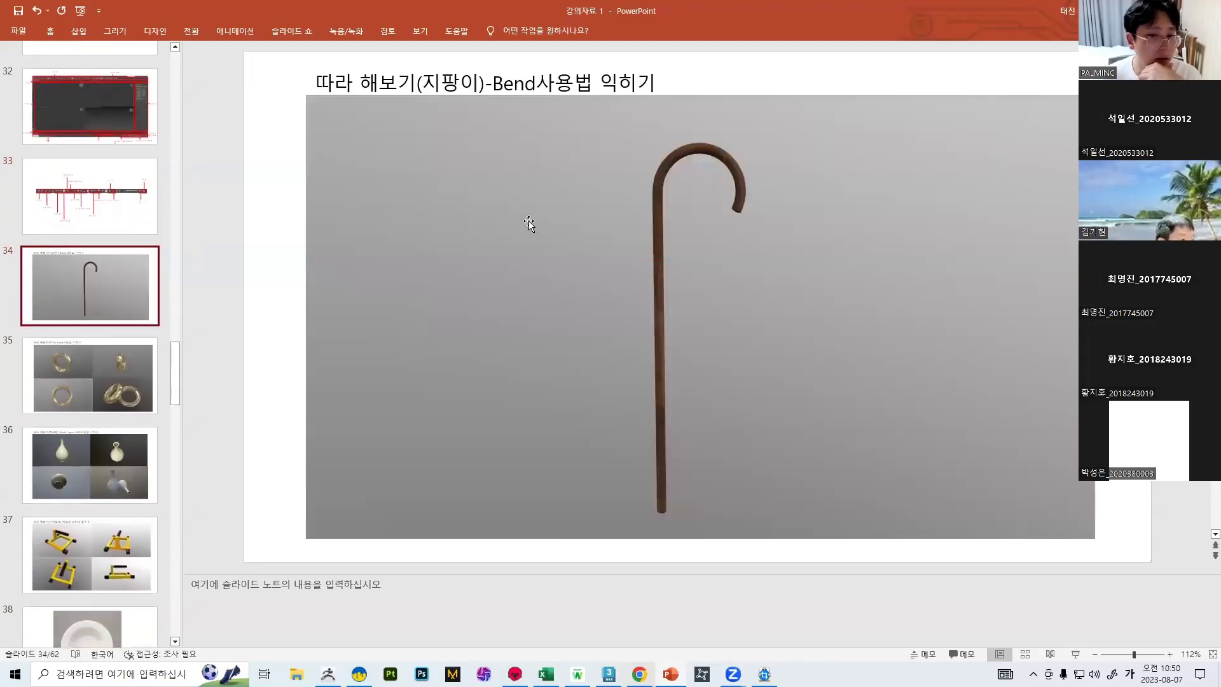